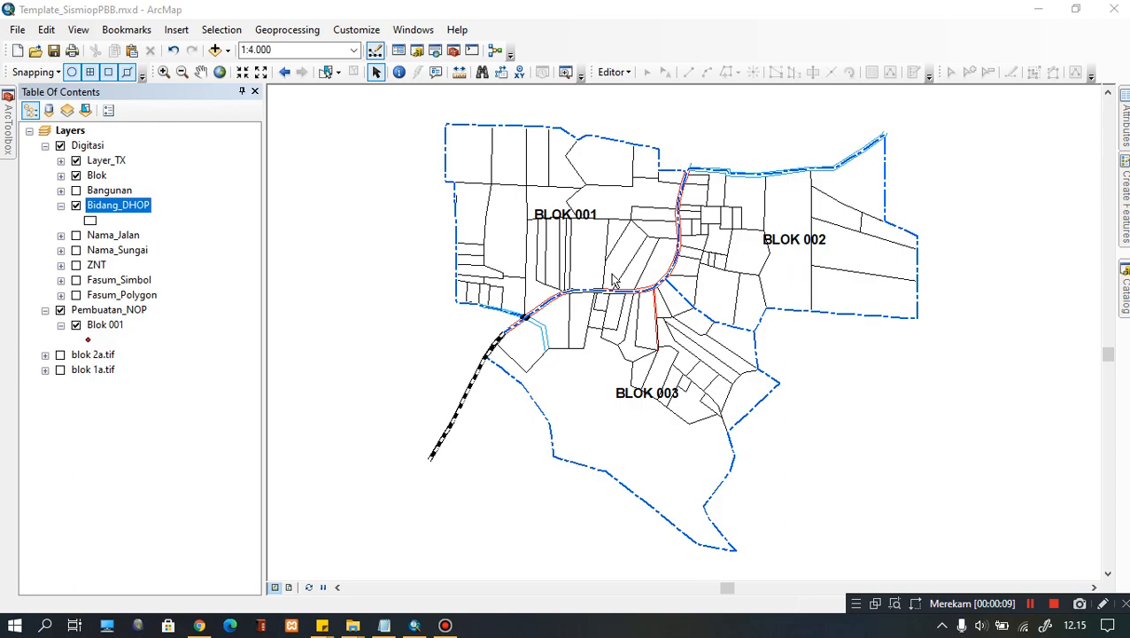
# Look over the parcel map of the three blocks and the Bidang_DHOP and Blok 001 layers.
pyautogui.moveTo(681, 274); pyautogui.dragTo(624, 281)
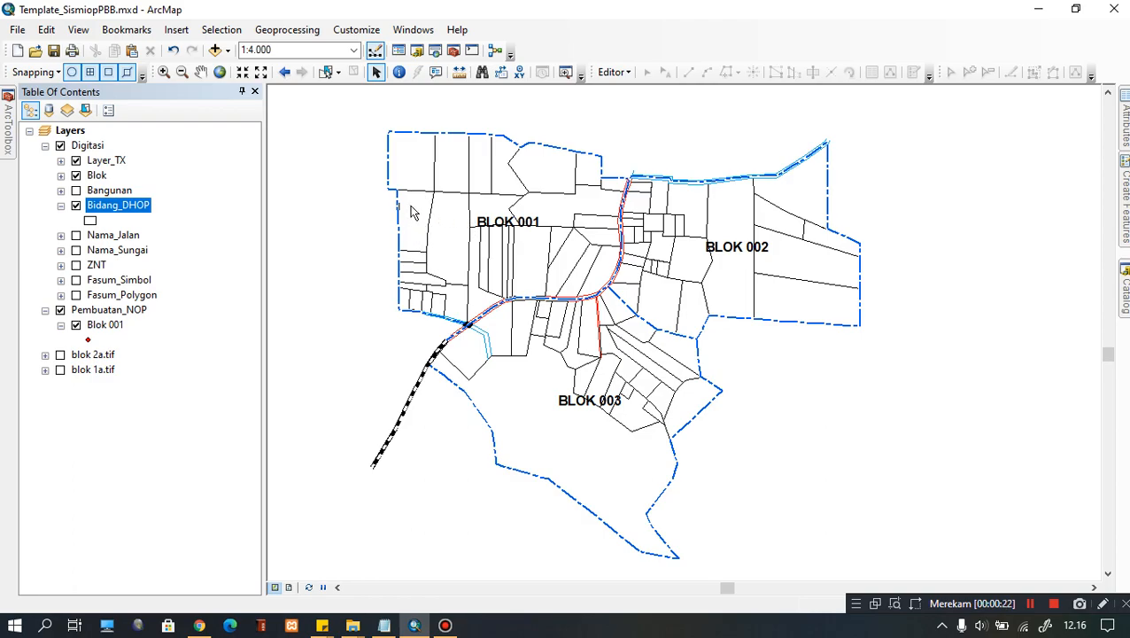
pyautogui.click(116, 311)
pyautogui.click(111, 326)
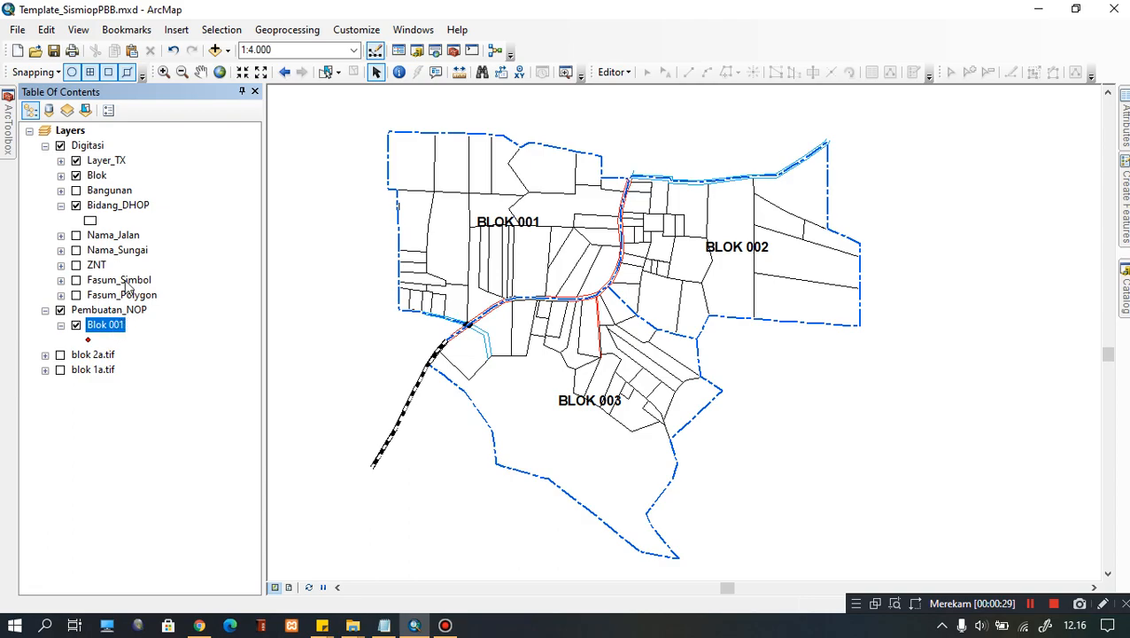
pyautogui.click(122, 206)
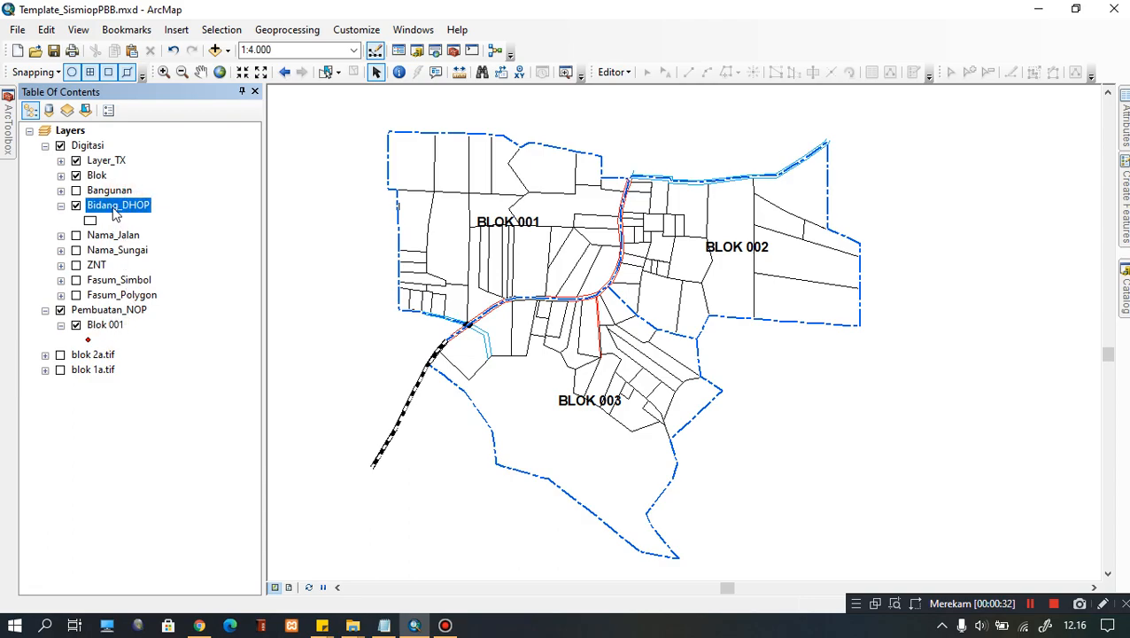
pyautogui.click(105, 327)
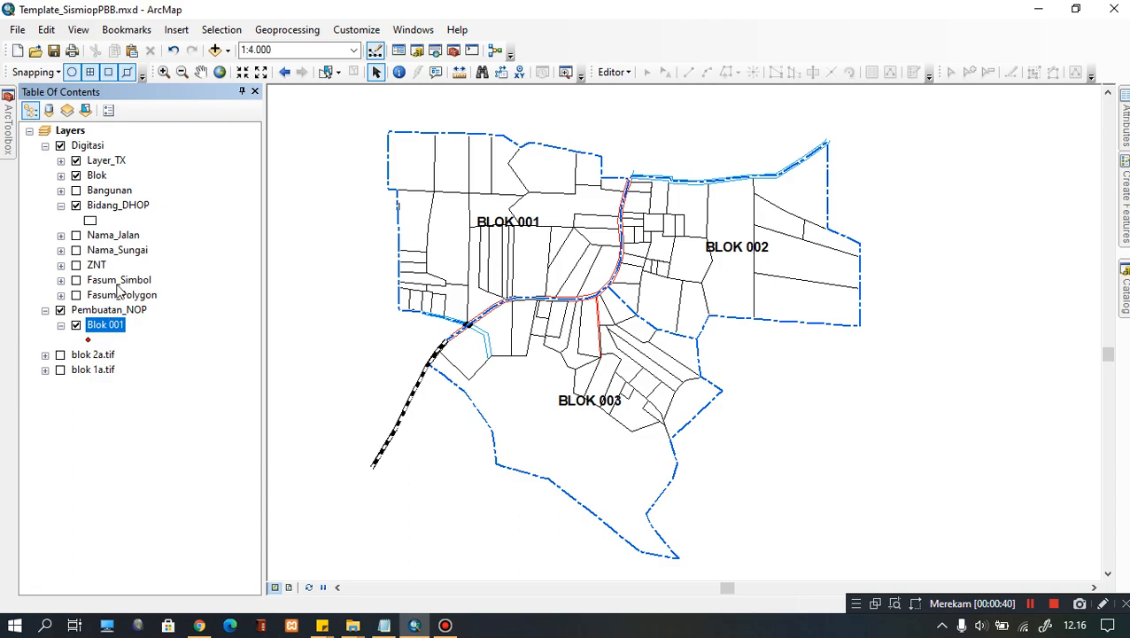
pyautogui.click(116, 206)
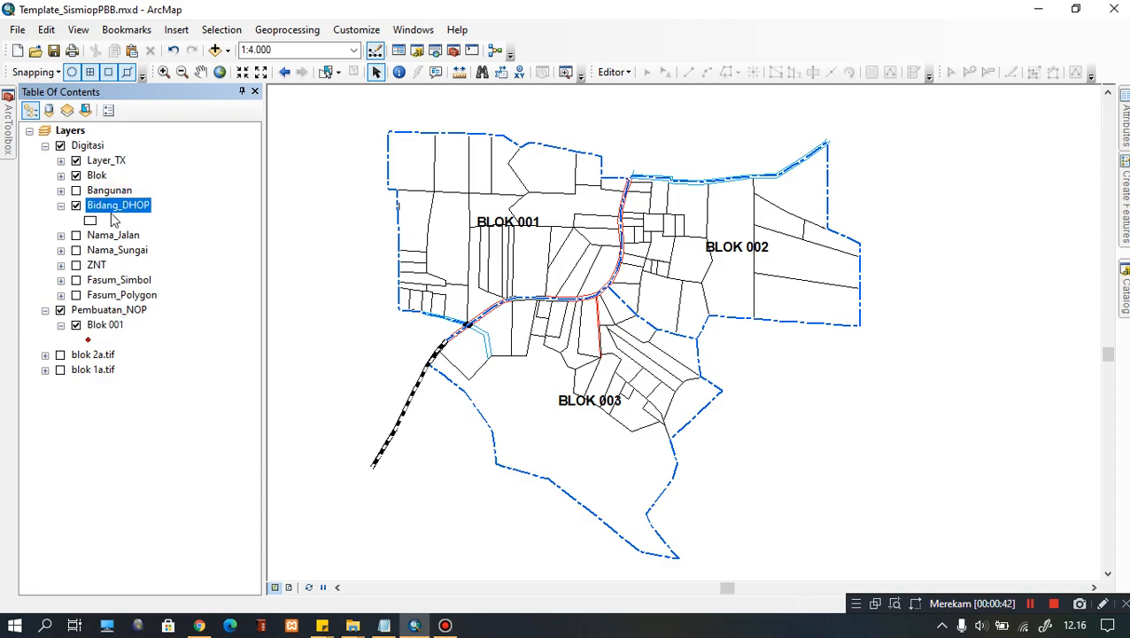
pyautogui.click(110, 327)
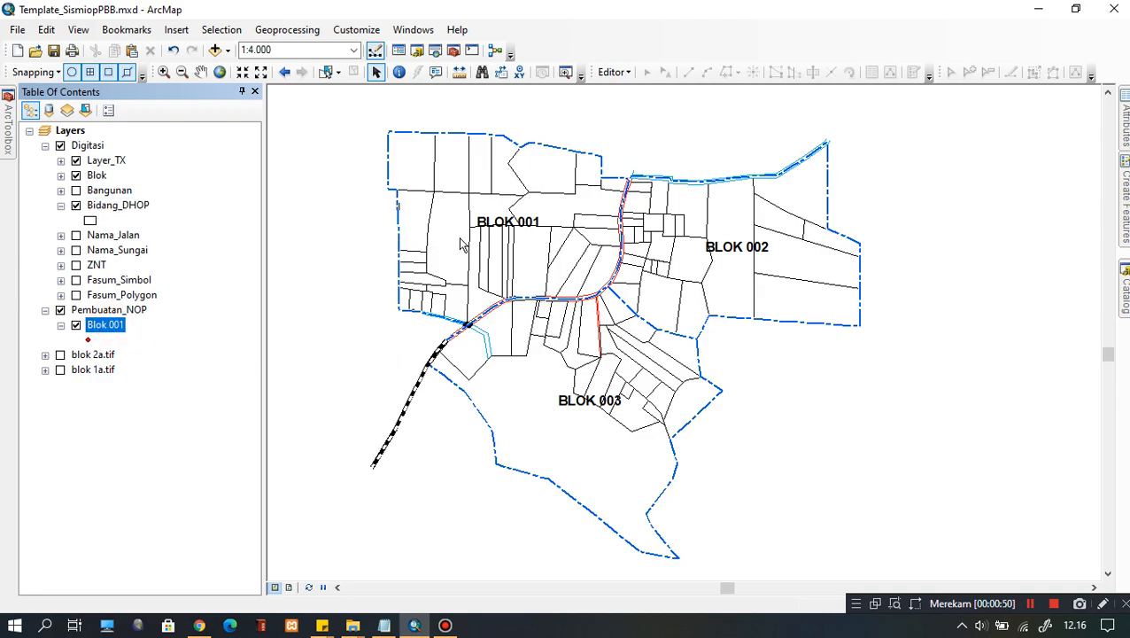
pyautogui.scroll(2, 462, 244)
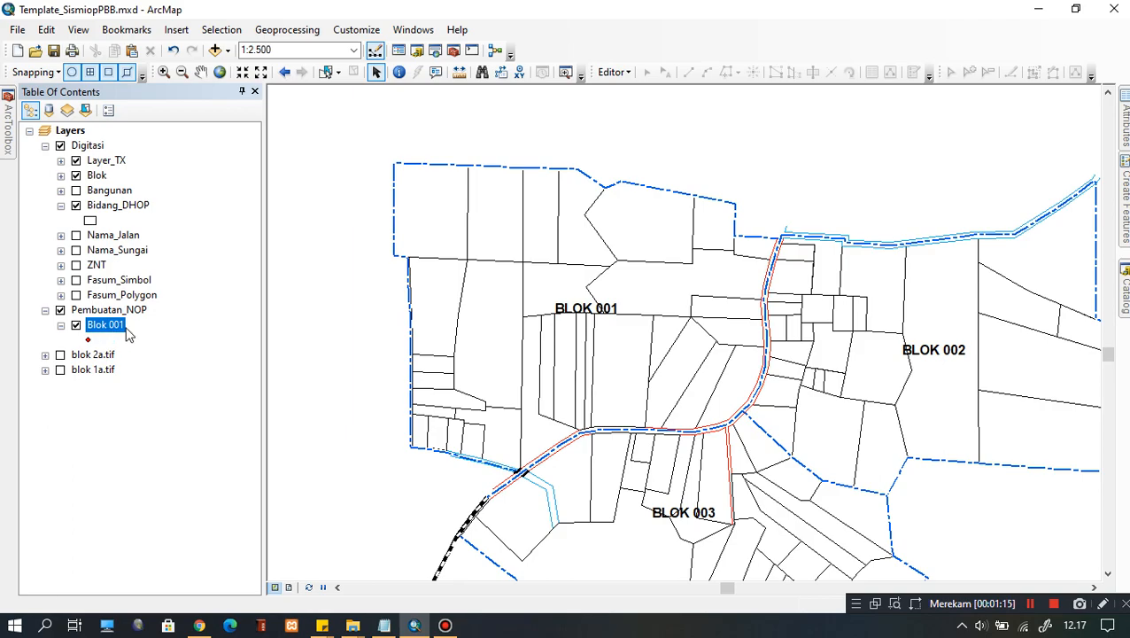
pyautogui.scroll(1, 632, 370)
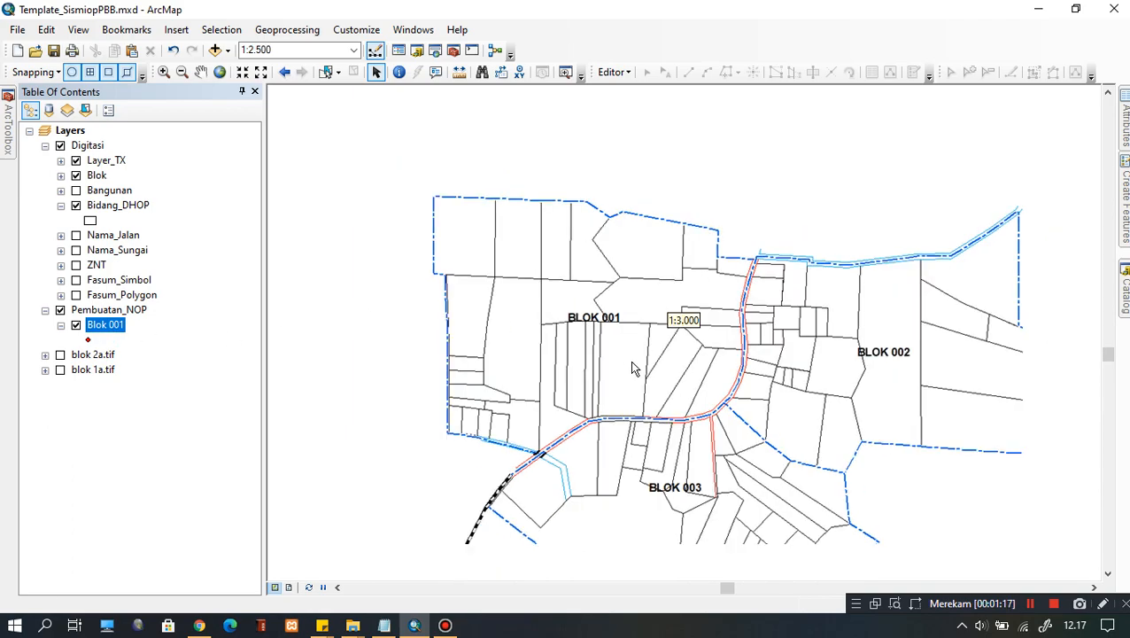
pyautogui.moveTo(647, 332); pyautogui.dragTo(636, 286)
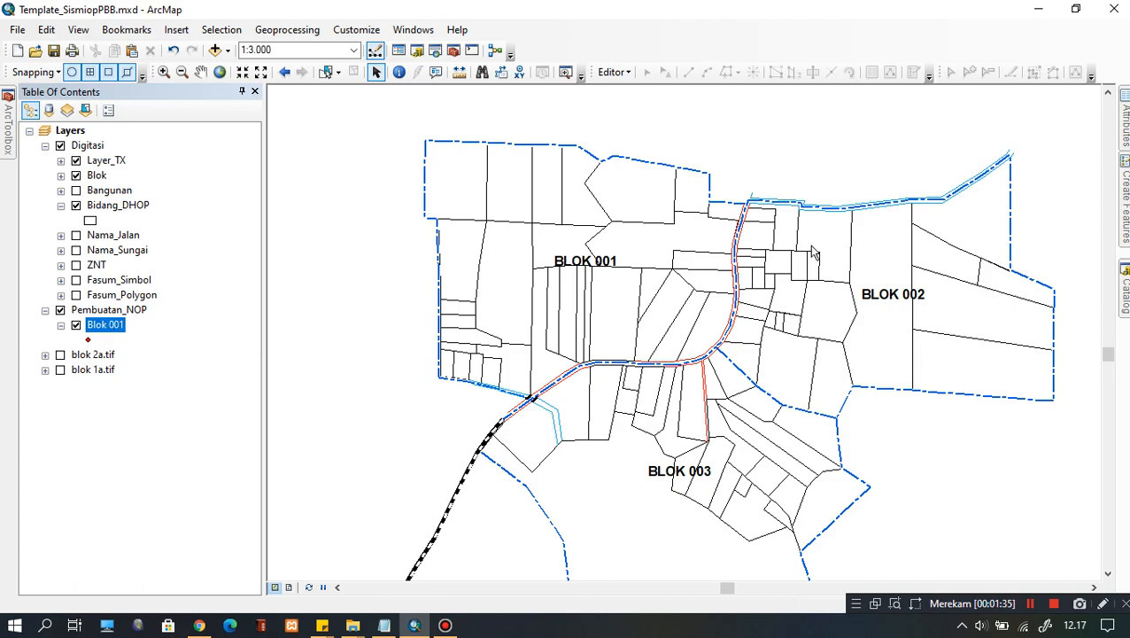
pyautogui.click(630, 258)
# Check the Blok 001 layer's data source path in its layer properties, leaving the properties unchanged.
pyautogui.click(106, 326)
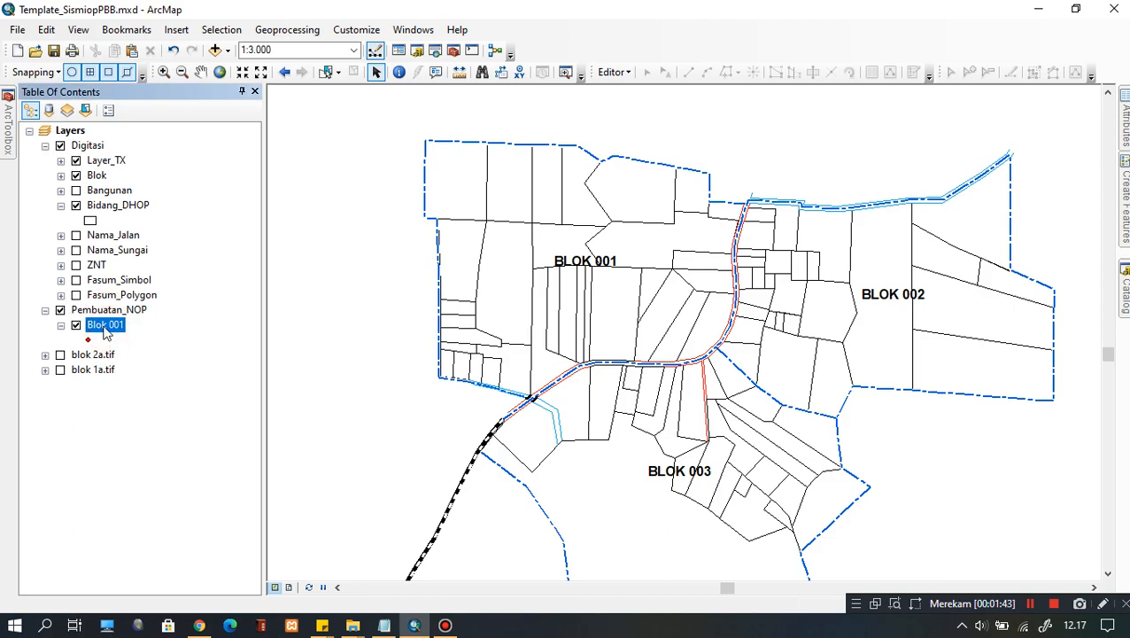
pyautogui.rightClick(106, 328)
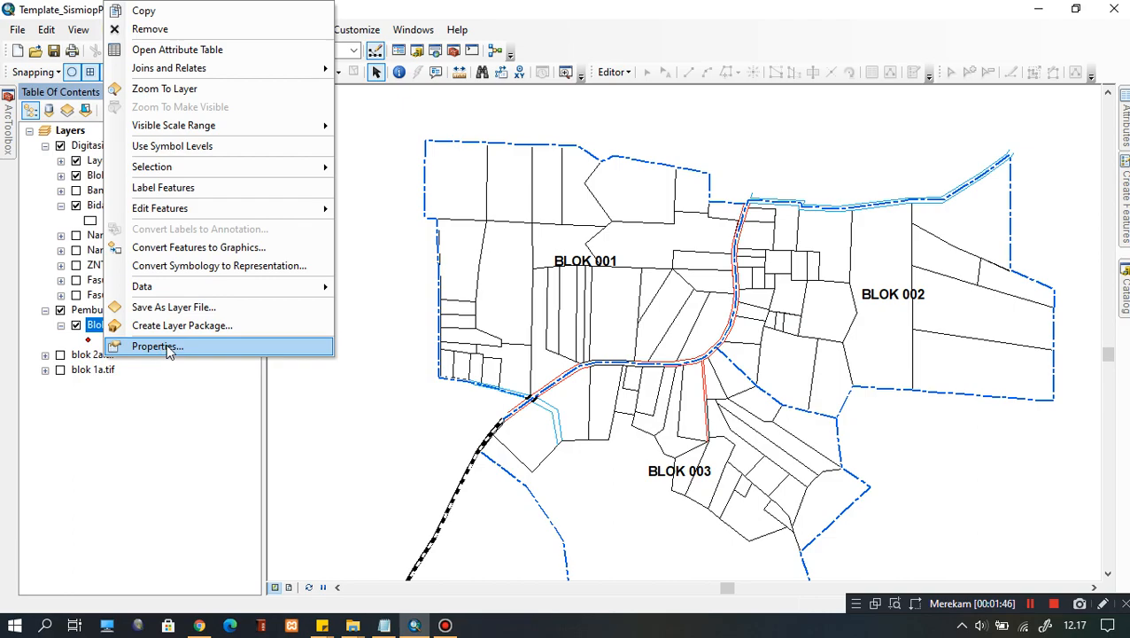
pyautogui.click(448, 327)
pyautogui.rightClick(124, 330)
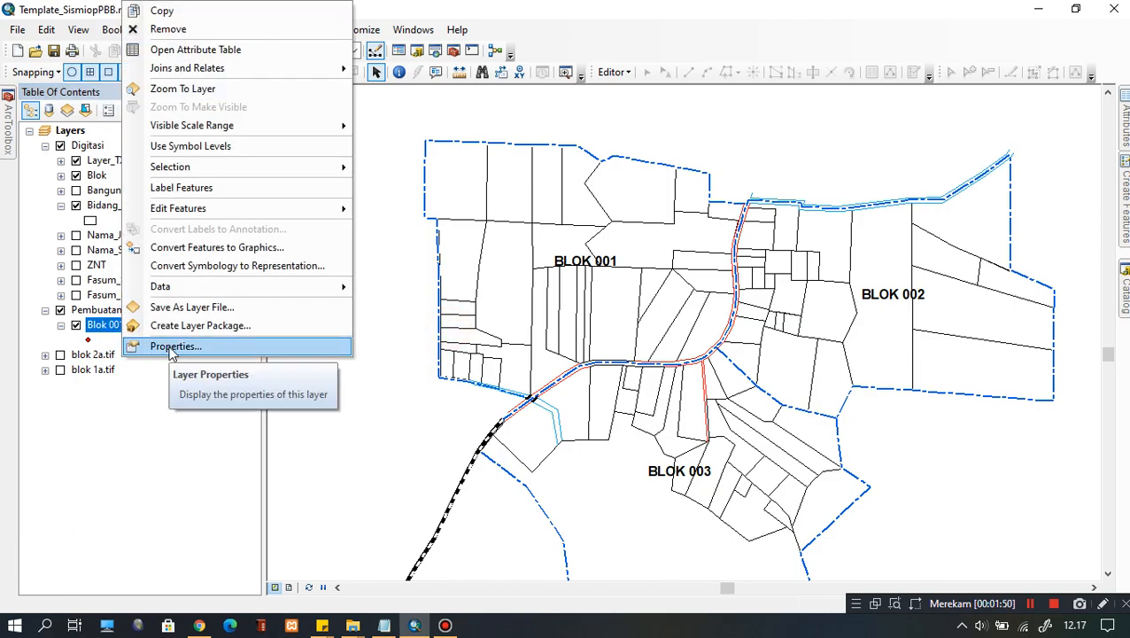
pyautogui.click(173, 347)
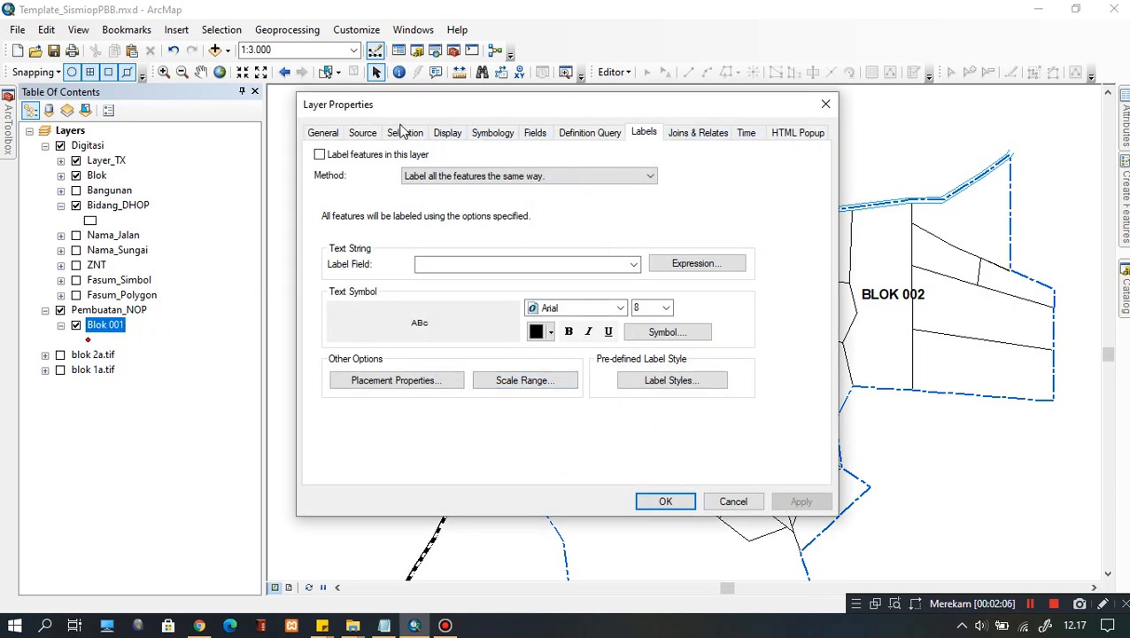
pyautogui.click(364, 135)
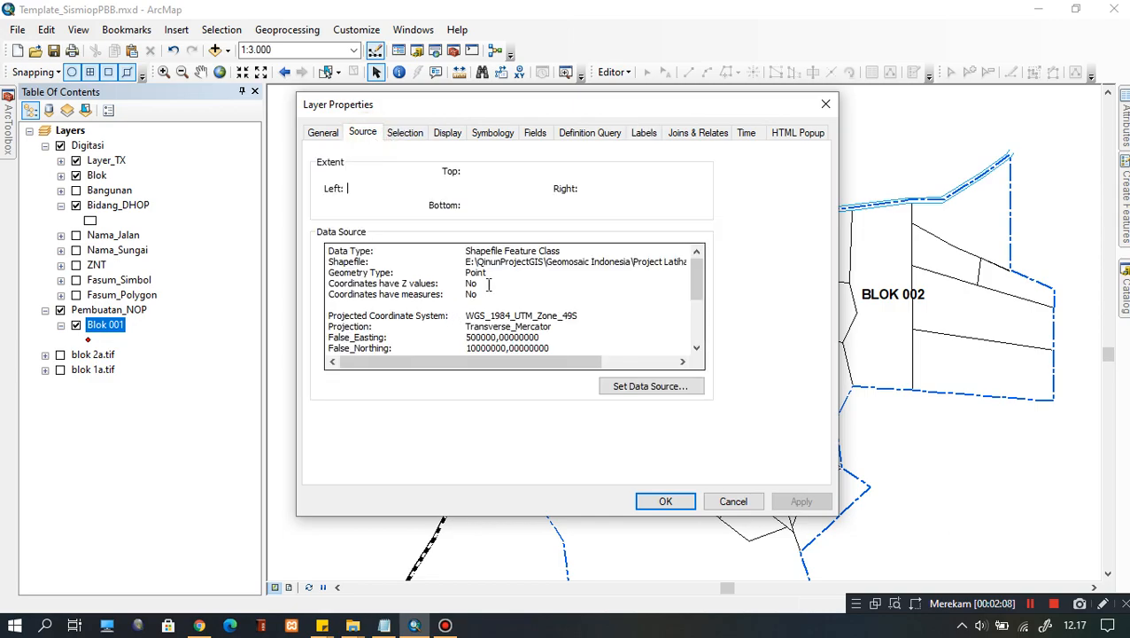
pyautogui.moveTo(465, 261); pyautogui.dragTo(698, 262)
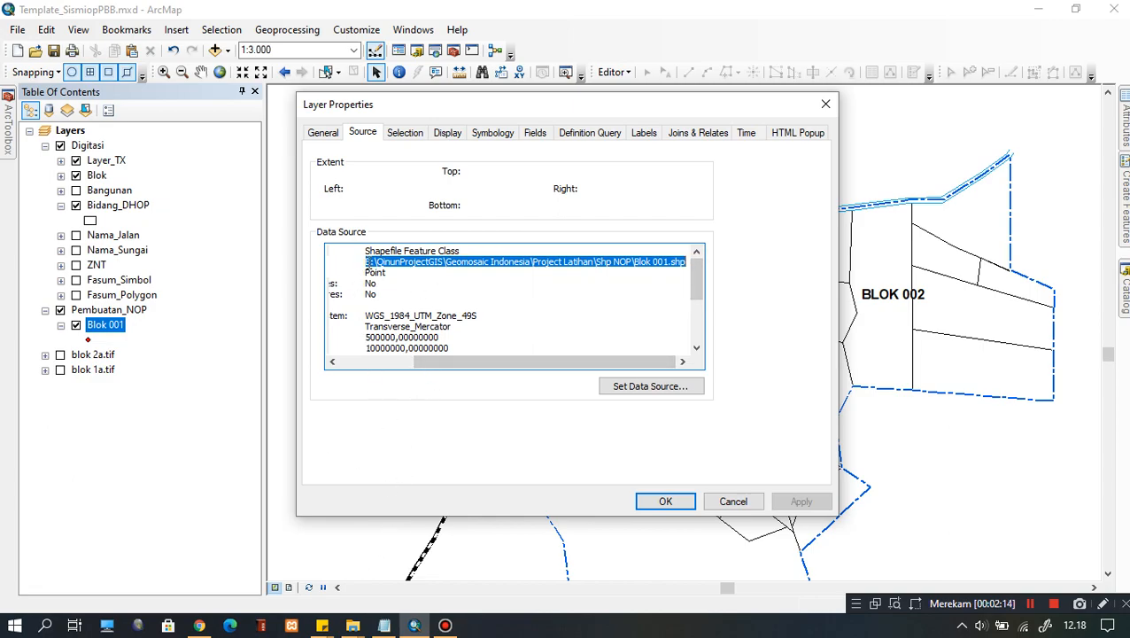
pyautogui.click(366, 257)
pyautogui.moveTo(378, 261); pyautogui.dragTo(597, 263)
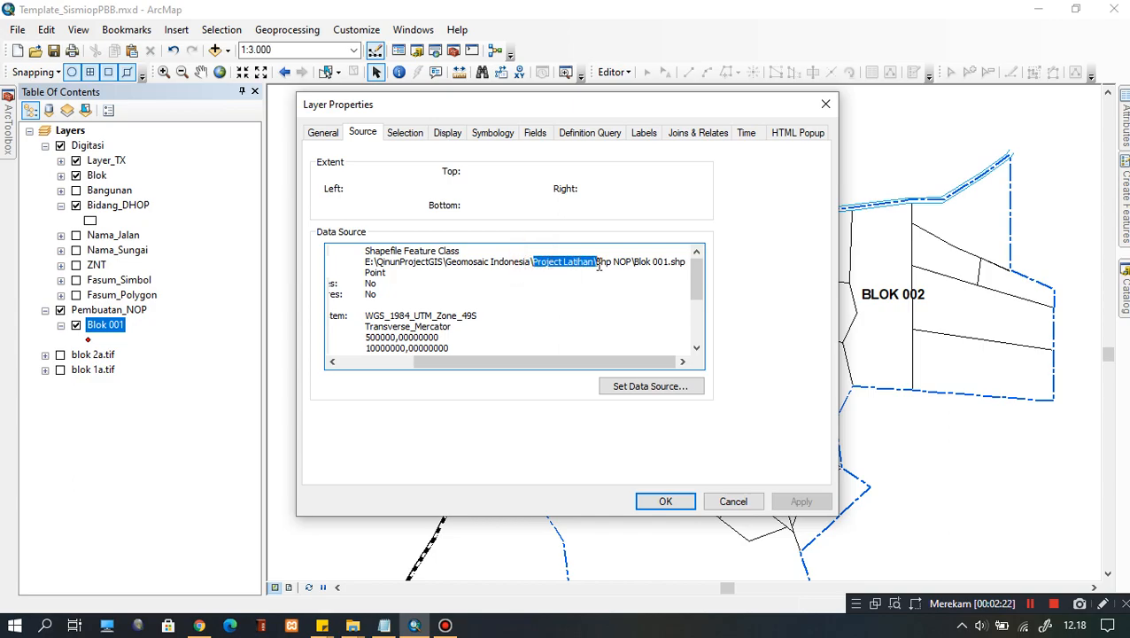
pyautogui.moveTo(596, 262); pyautogui.dragTo(668, 269)
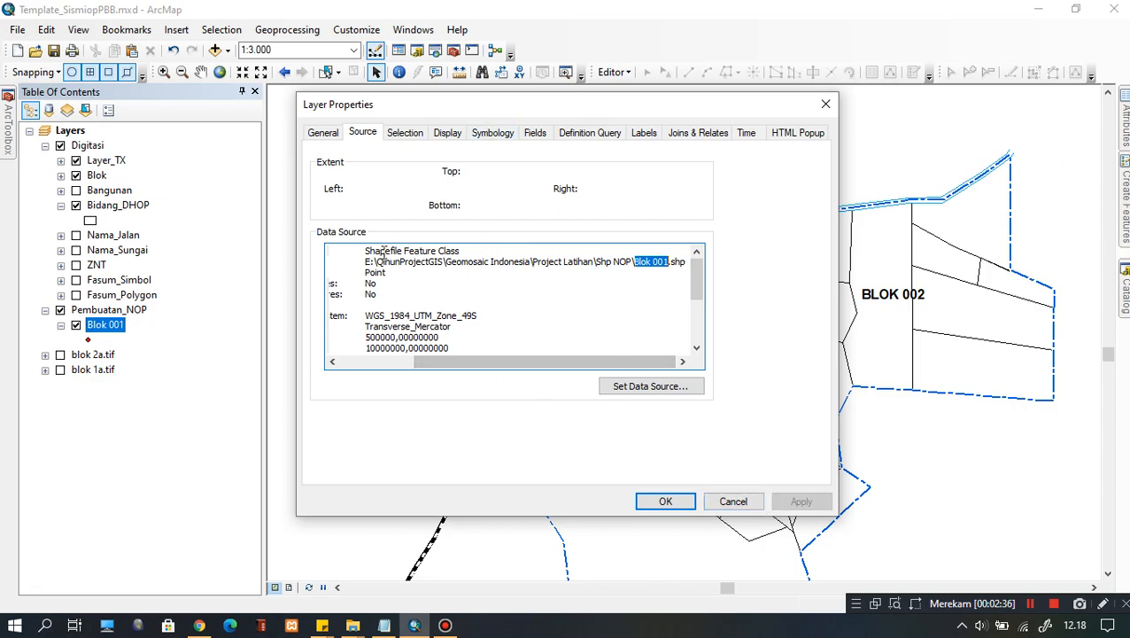
pyautogui.moveTo(366, 261); pyautogui.dragTo(686, 263)
pyautogui.click(734, 502)
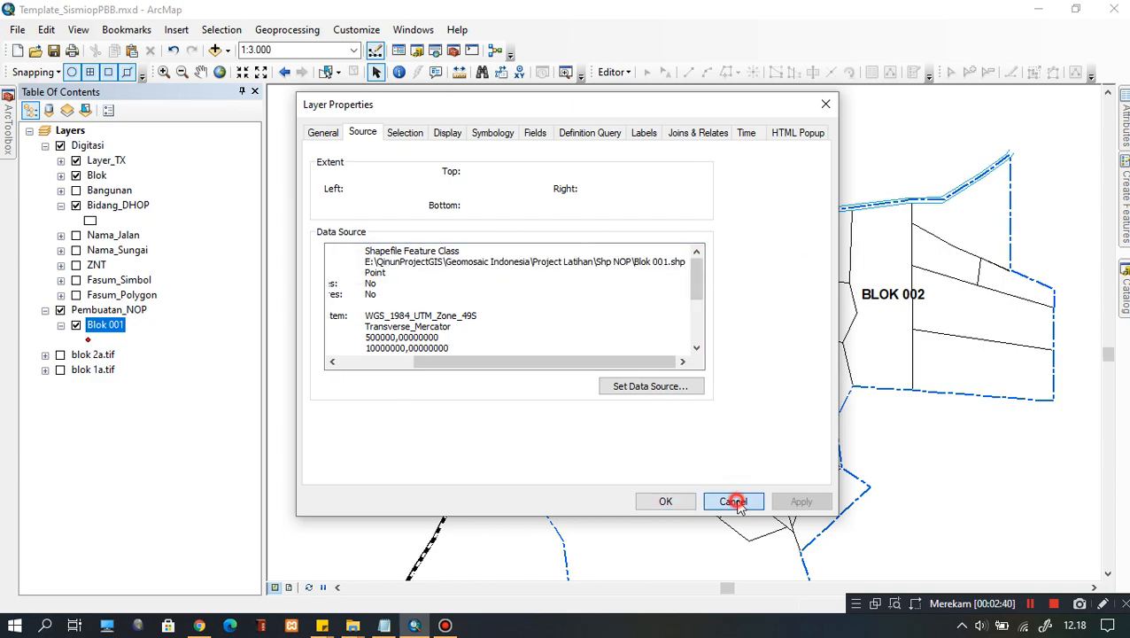
# Browse the catalog to E:\QinunProjectGIS\Geomosaic Indonesia\Project Latihan\Shp NOP and select Blok 001.shp.
pyautogui.click(1122, 301)
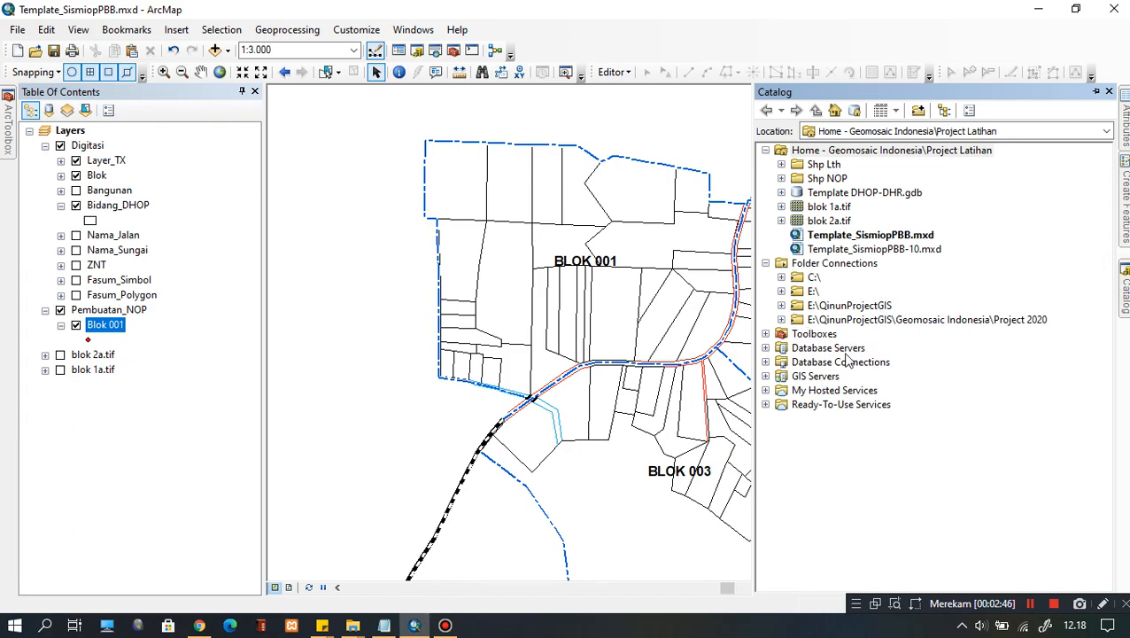
pyautogui.click(781, 305)
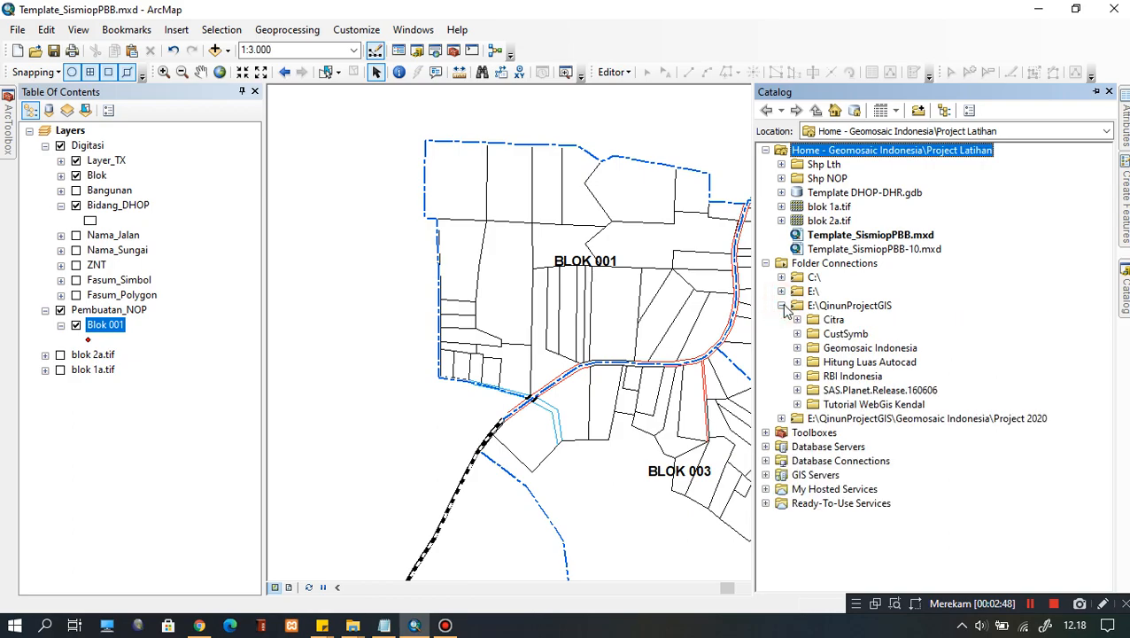
pyautogui.click(877, 350)
pyautogui.click(798, 348)
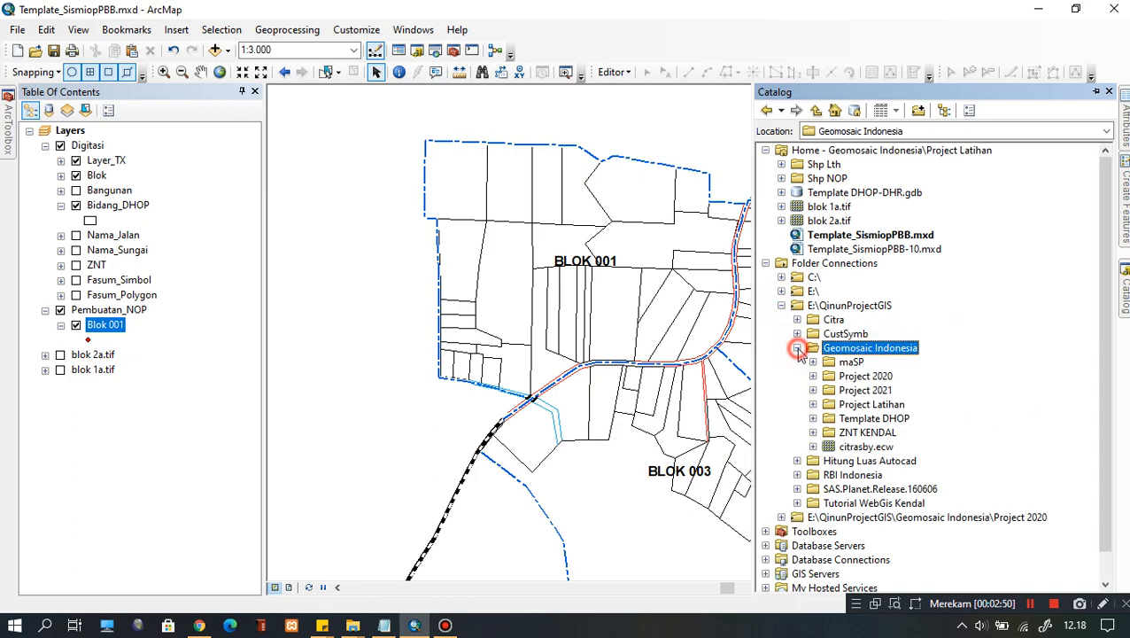
pyautogui.click(890, 405)
pyautogui.click(813, 405)
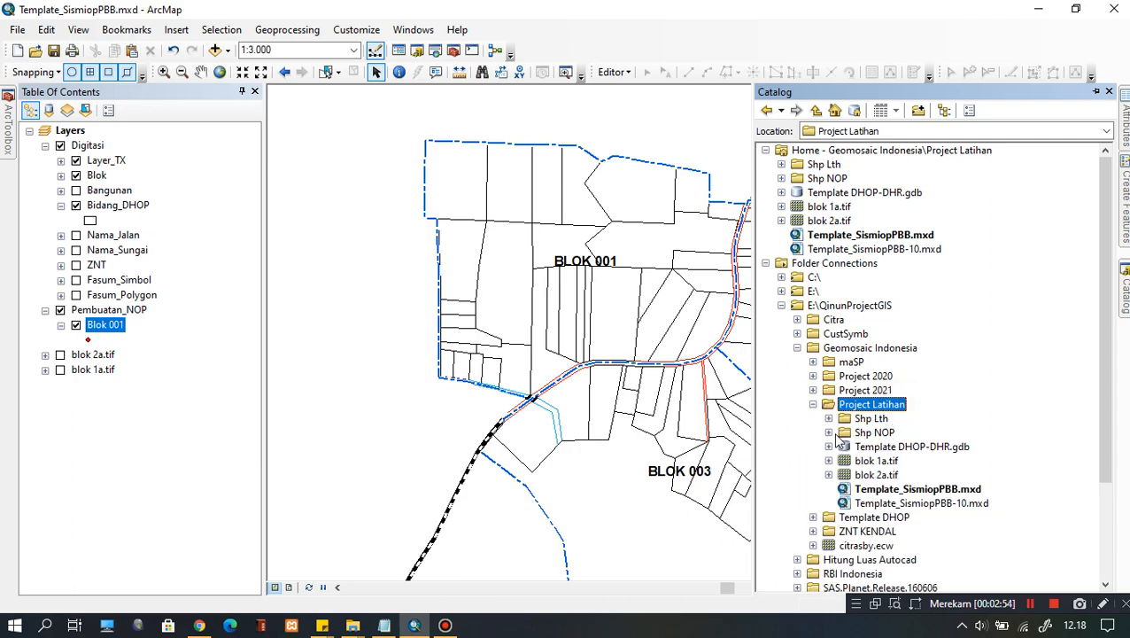
pyautogui.click(832, 434)
pyautogui.click(889, 447)
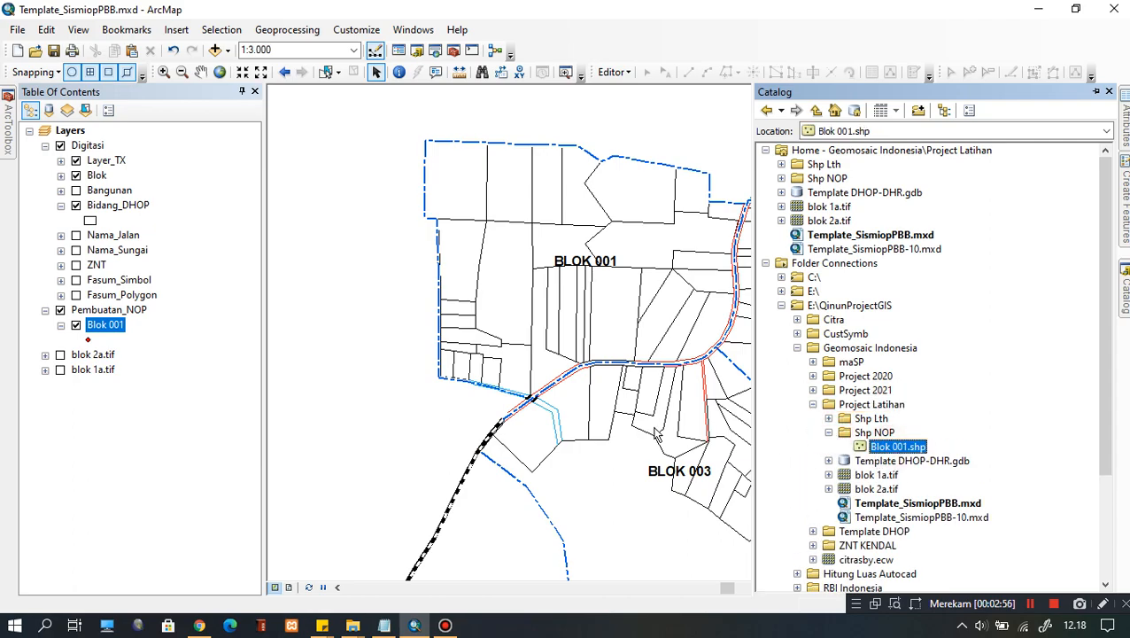
pyautogui.click(883, 447)
pyautogui.scroll(-1, 886, 448)
pyautogui.click(873, 391)
pyautogui.click(881, 407)
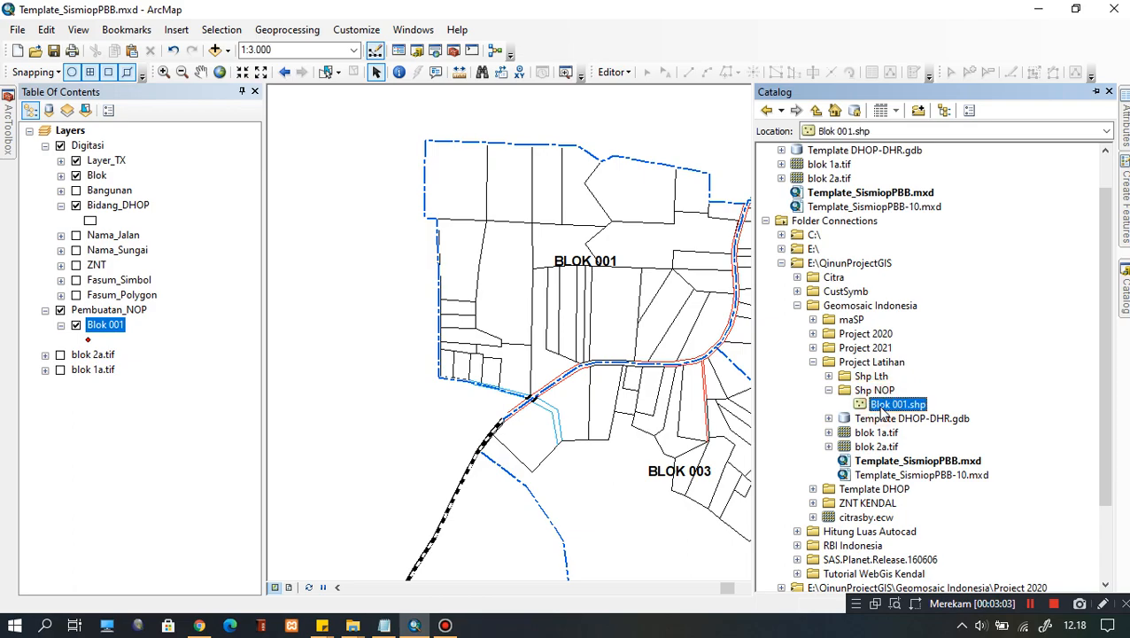
pyautogui.click(874, 391)
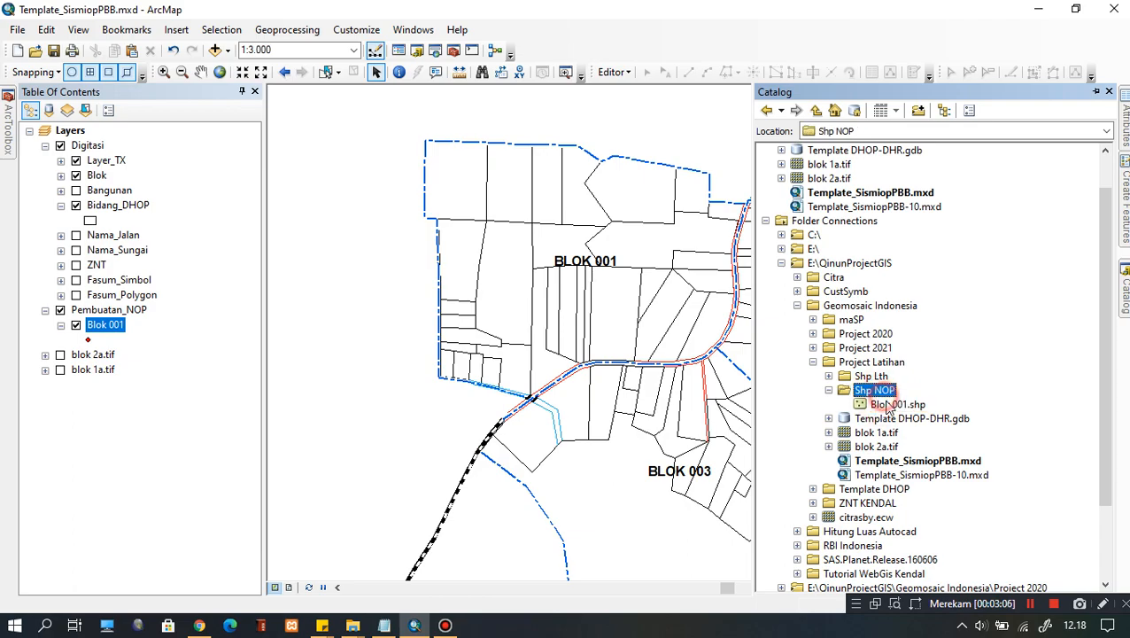
pyautogui.click(883, 406)
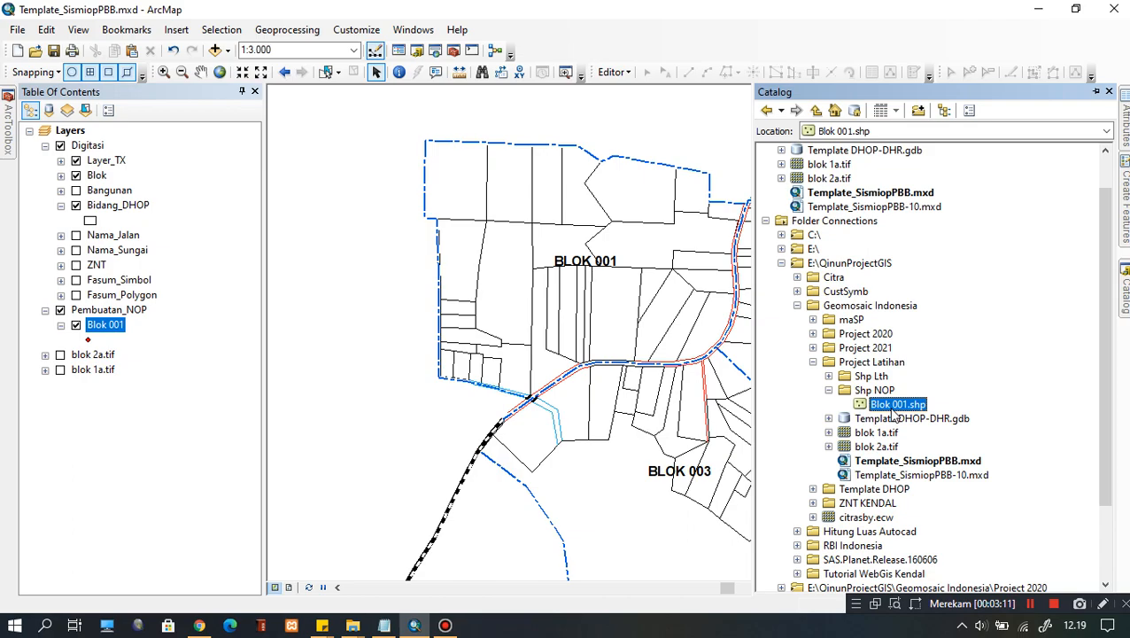
pyautogui.click(886, 391)
pyautogui.click(890, 405)
pyautogui.click(886, 391)
# Duplicate Blok 001.shp within the Shp NOP folder by copying and pasting it there.
pyautogui.click(892, 405)
pyautogui.rightClick(884, 406)
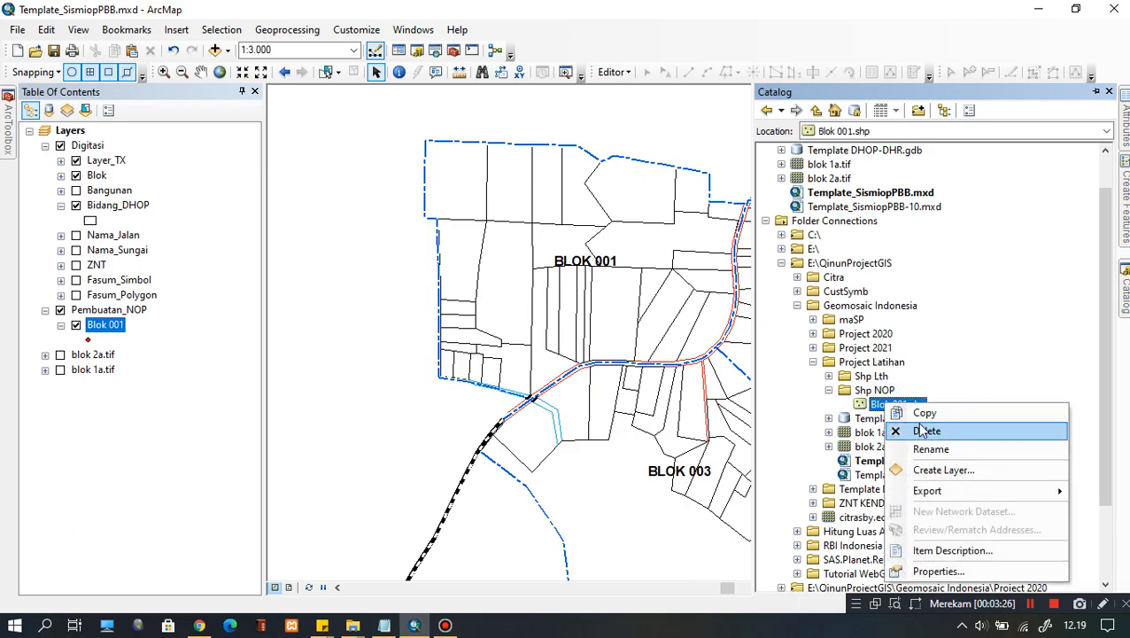
pyautogui.click(928, 413)
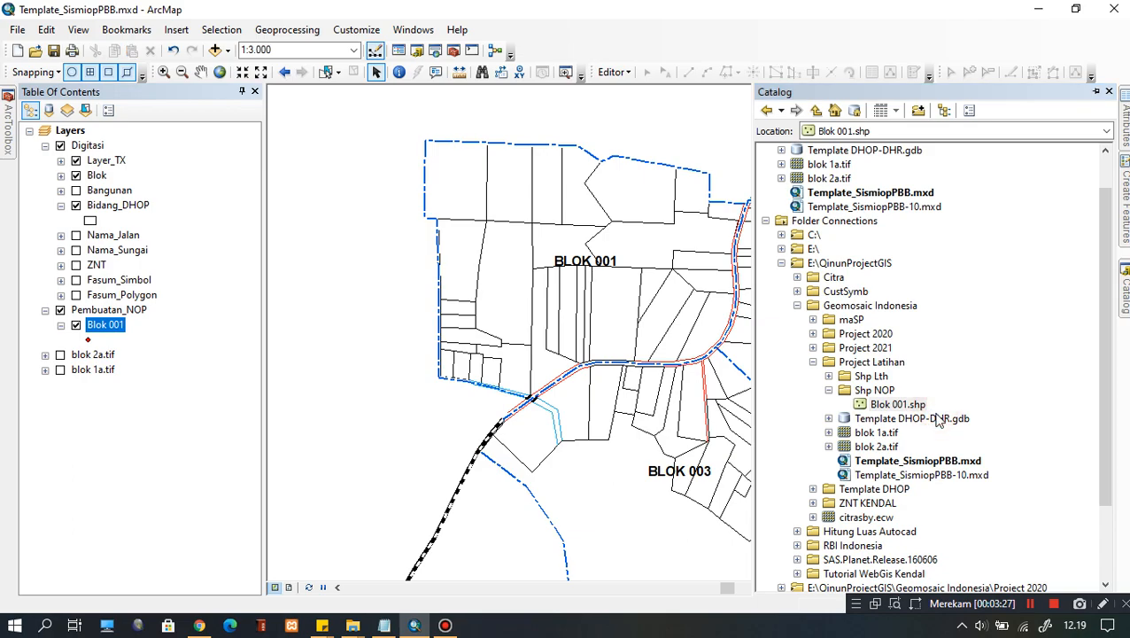
pyautogui.click(875, 391)
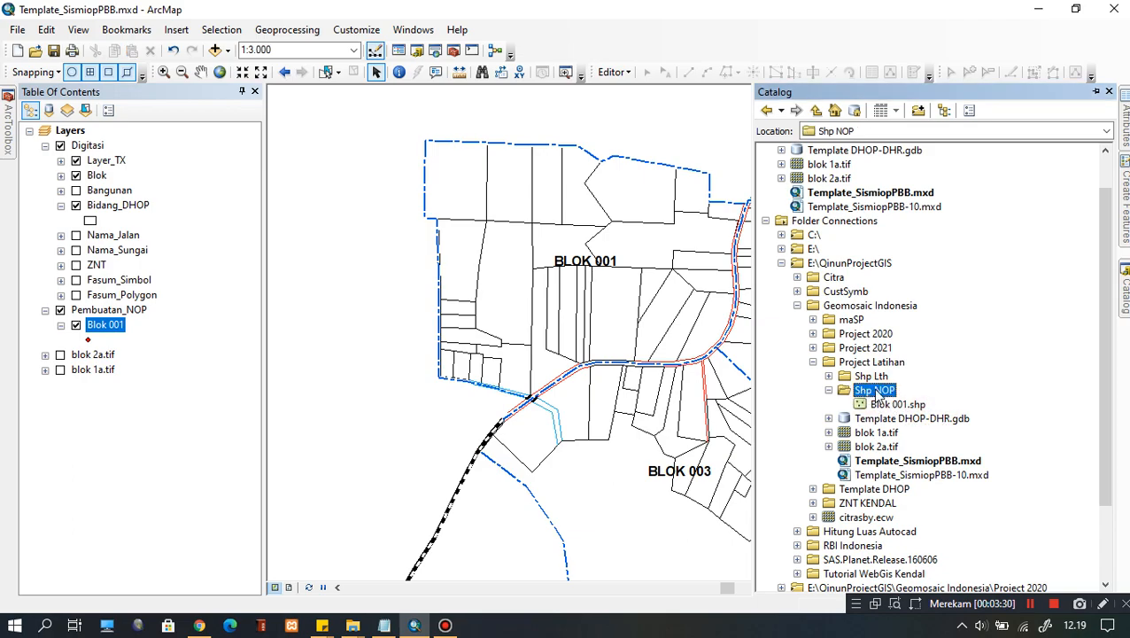
pyautogui.rightClick(877, 394)
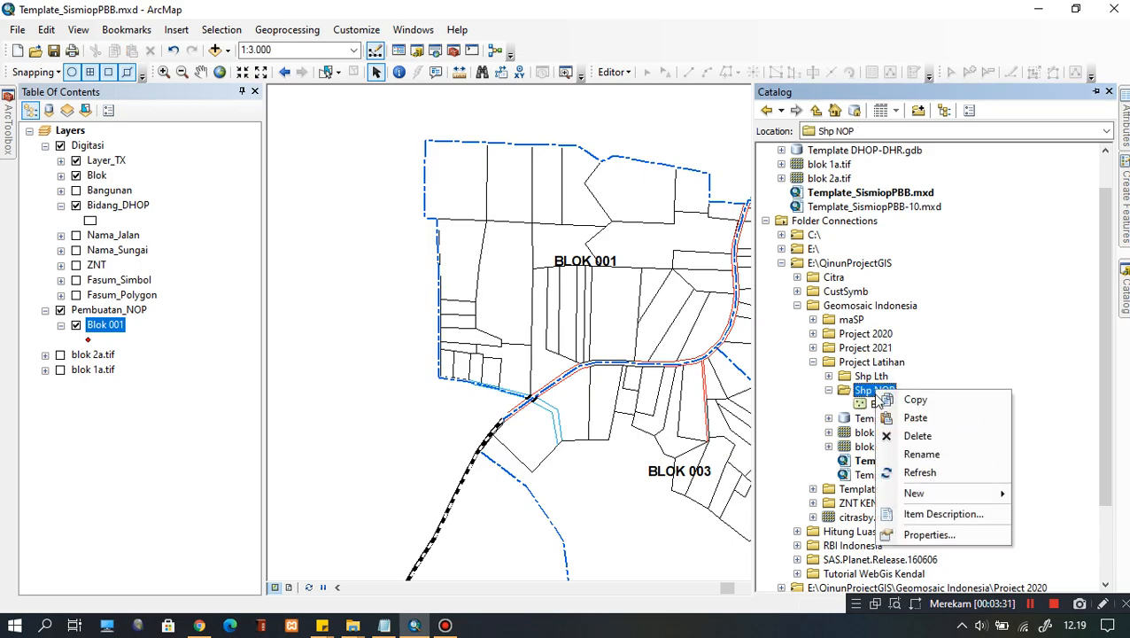
pyautogui.click(922, 418)
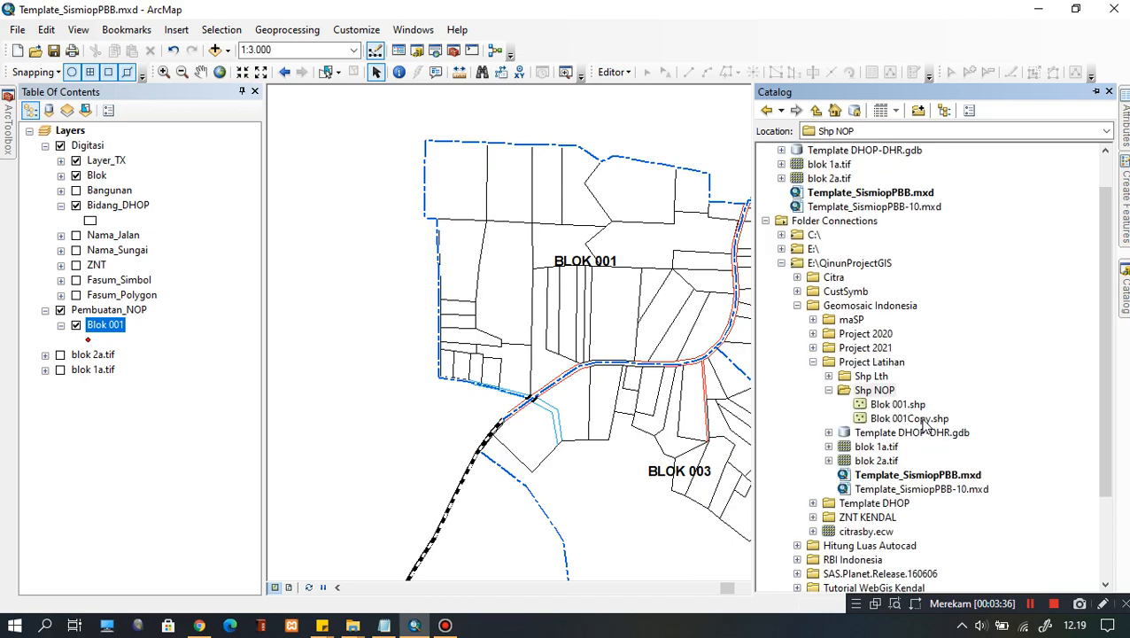
# Rename the copied shapefile in the Shp NOP folder as Blok 002.shp.
pyautogui.click(909, 422)
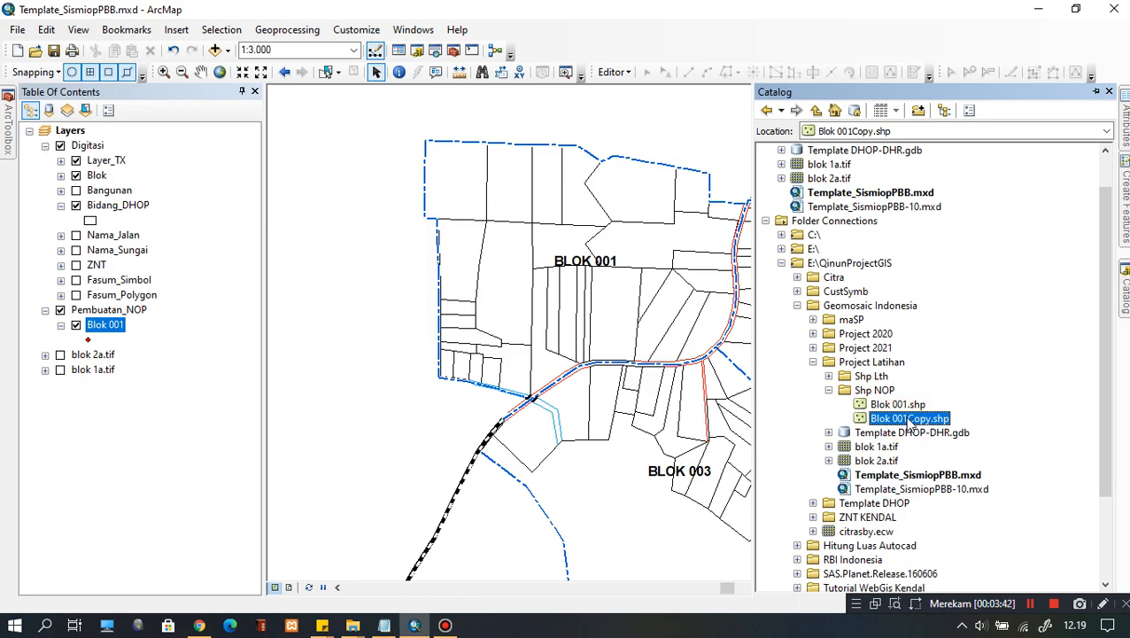
pyautogui.rightClick(910, 425)
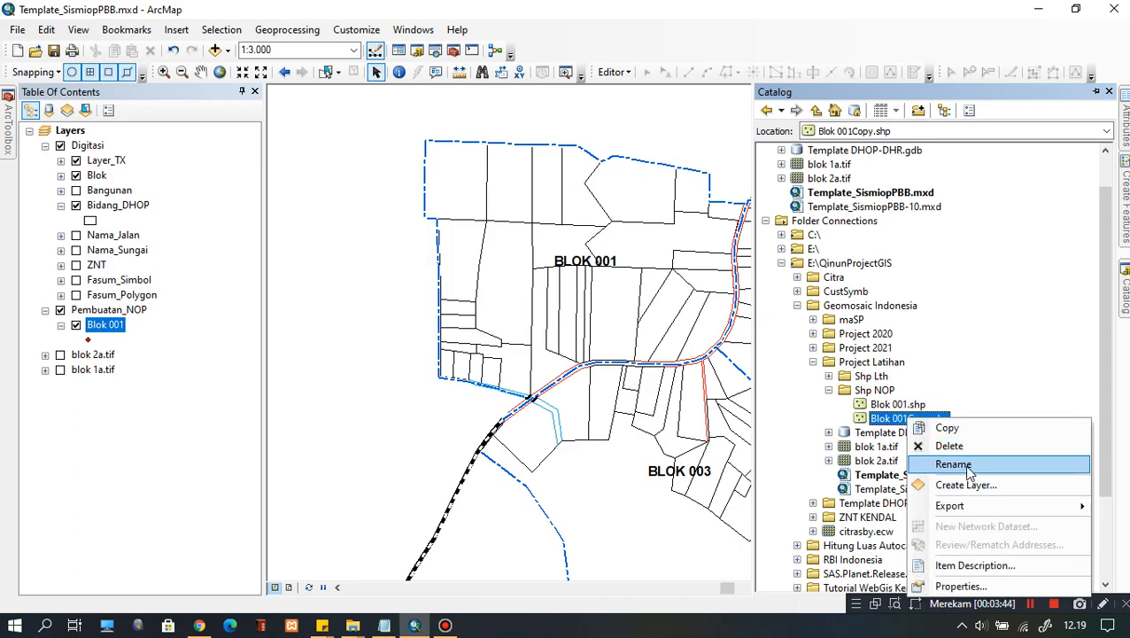
pyautogui.click(966, 464)
pyautogui.click(919, 419)
pyautogui.moveTo(903, 414); pyautogui.dragTo(960, 422)
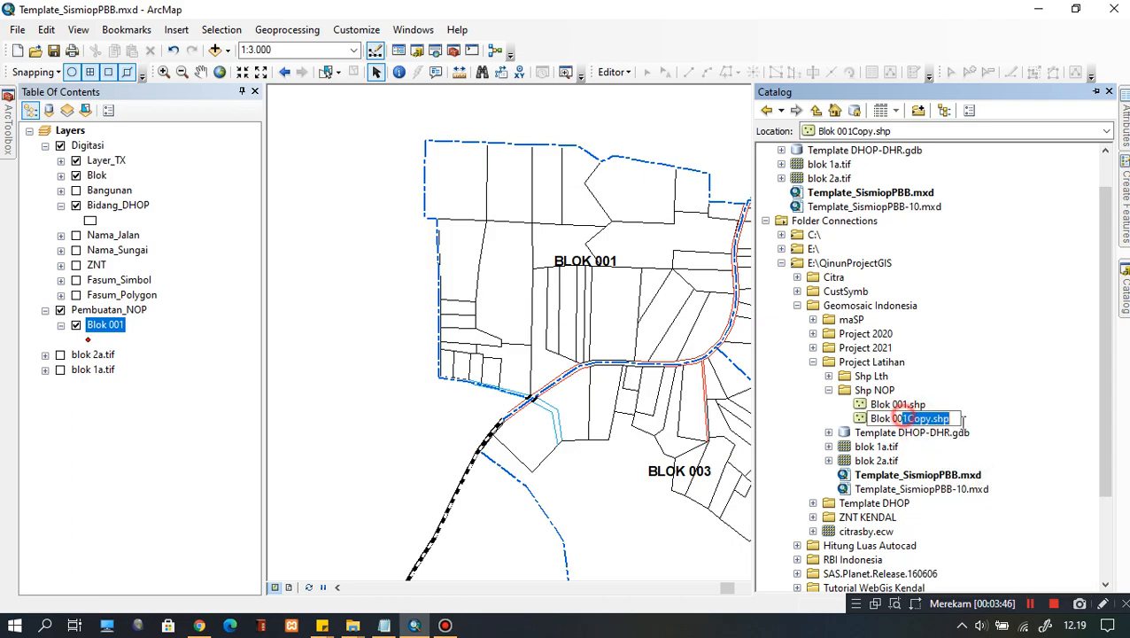
pyautogui.write('2.shp')
pyautogui.press('Return')
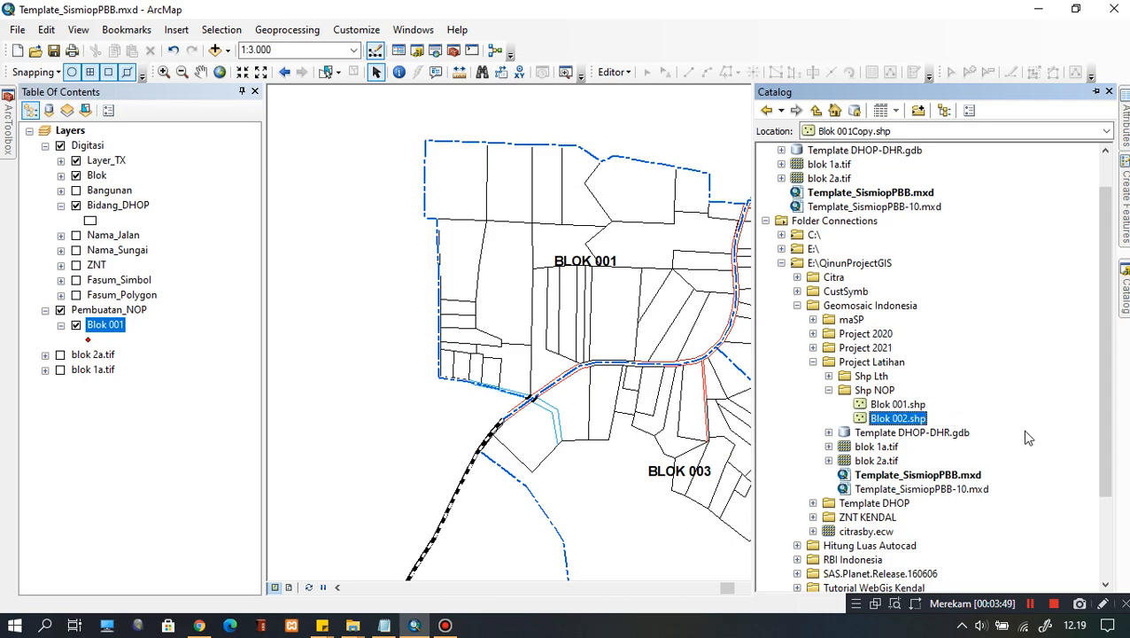
# Paste another copy of Blok 001.shp into the Shp NOP folder and rename it Blok 003.shp.
pyautogui.click(882, 392)
pyautogui.rightClick(882, 391)
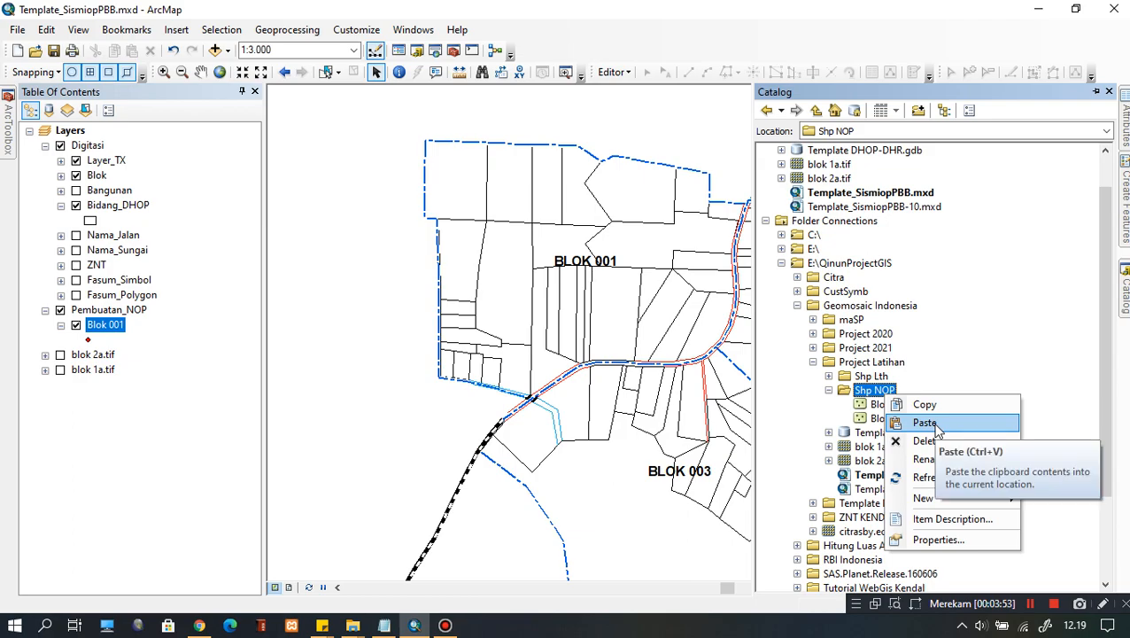
pyautogui.click(925, 423)
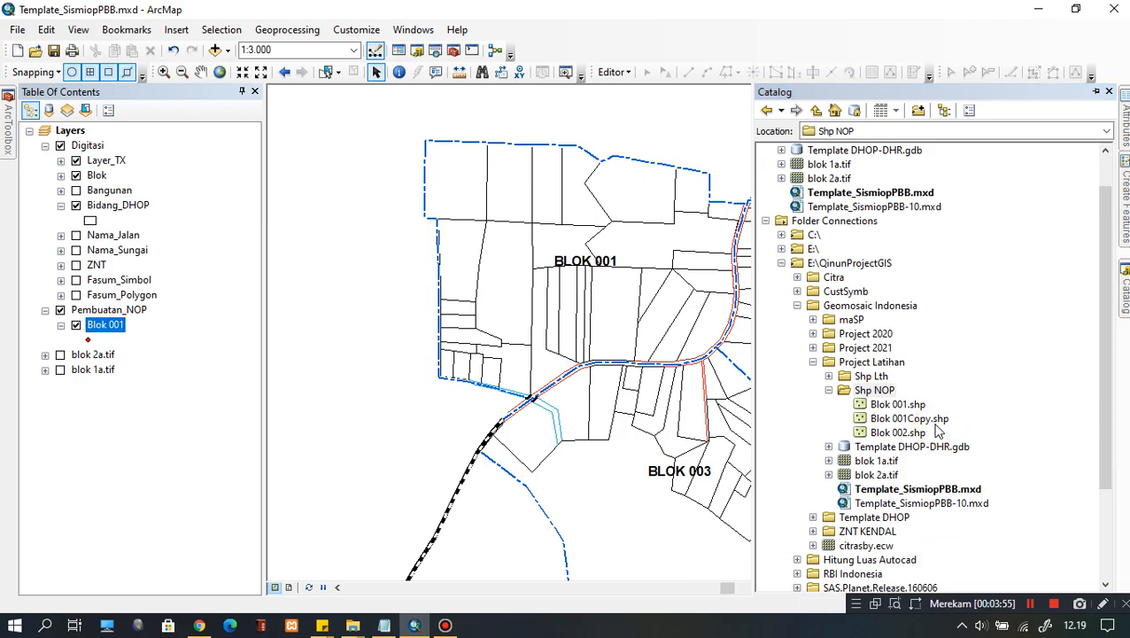
pyautogui.rightClick(922, 420)
pyautogui.click(958, 465)
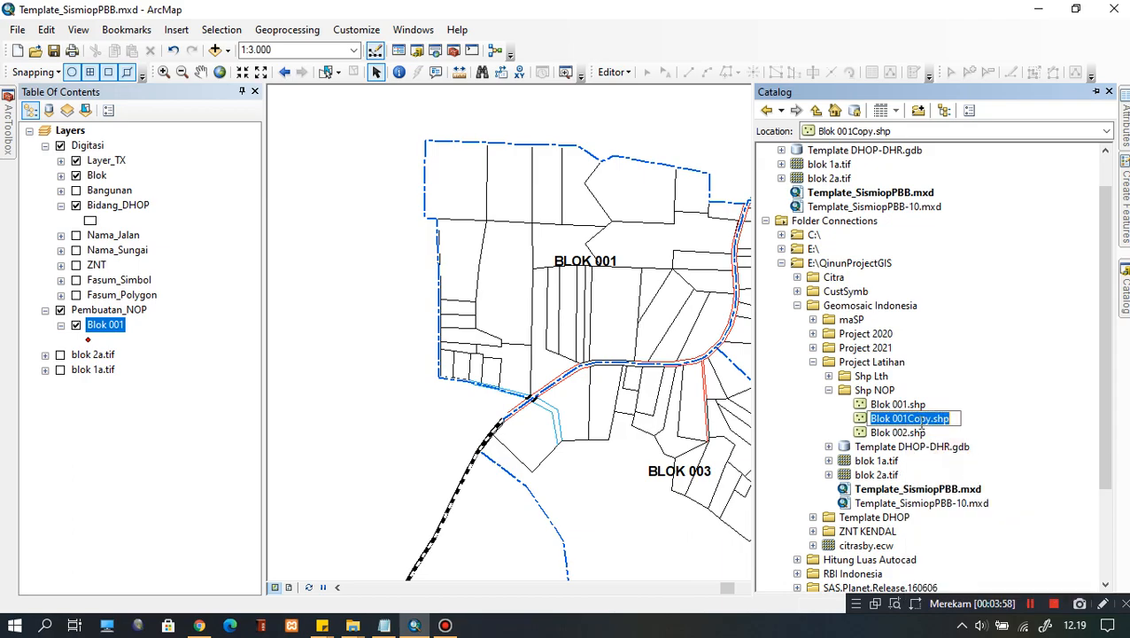
pyautogui.moveTo(903, 420); pyautogui.dragTo(977, 429)
pyautogui.write('3')
pyautogui.press('Return')
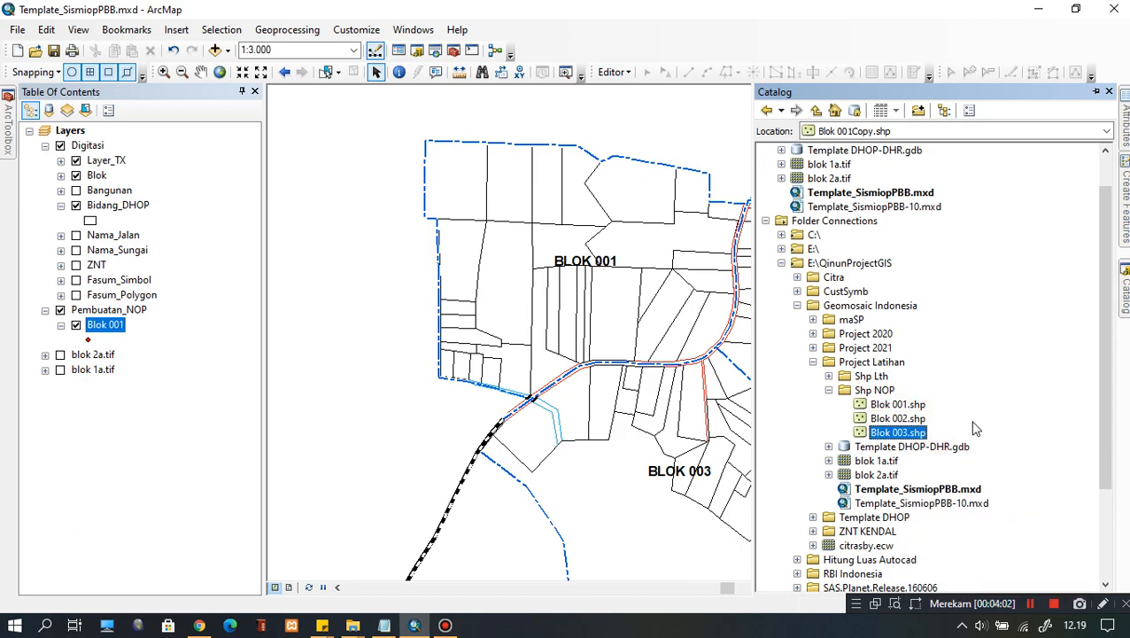
# Compare the Blok 001, Blok 002 and Blok 003 shapefiles in the catalog with the three blocks on the map.
pyautogui.click(886, 405)
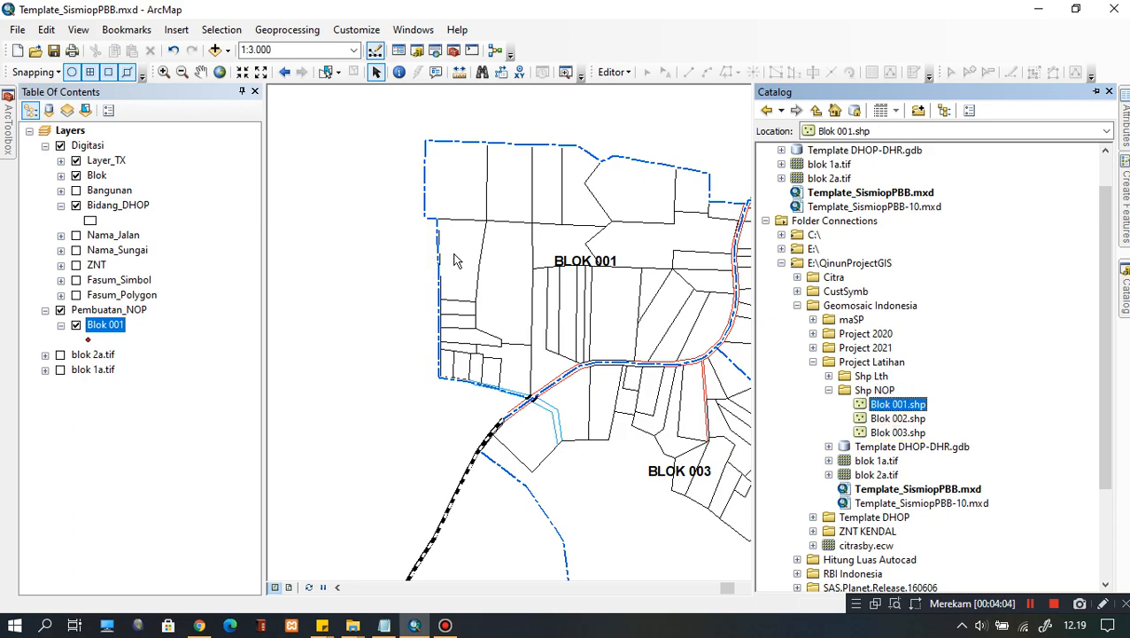
pyautogui.moveTo(538, 300); pyautogui.dragTo(532, 283)
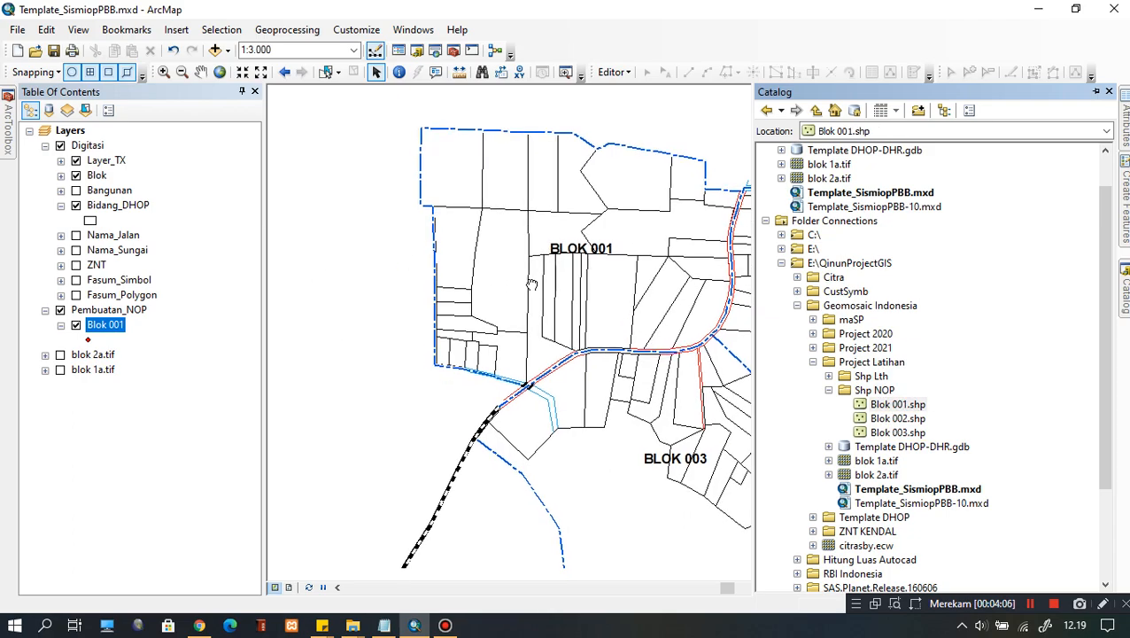
pyautogui.moveTo(693, 323); pyautogui.dragTo(545, 296)
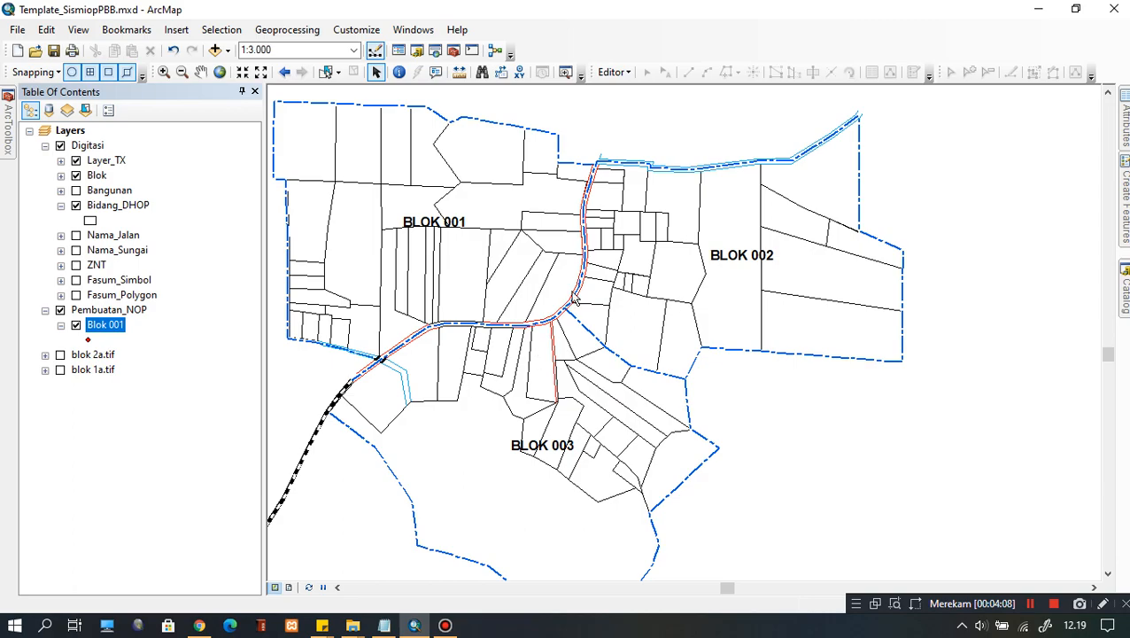
pyautogui.click(1125, 288)
pyautogui.click(895, 418)
pyautogui.click(897, 433)
pyautogui.scroll(1, 603, 333)
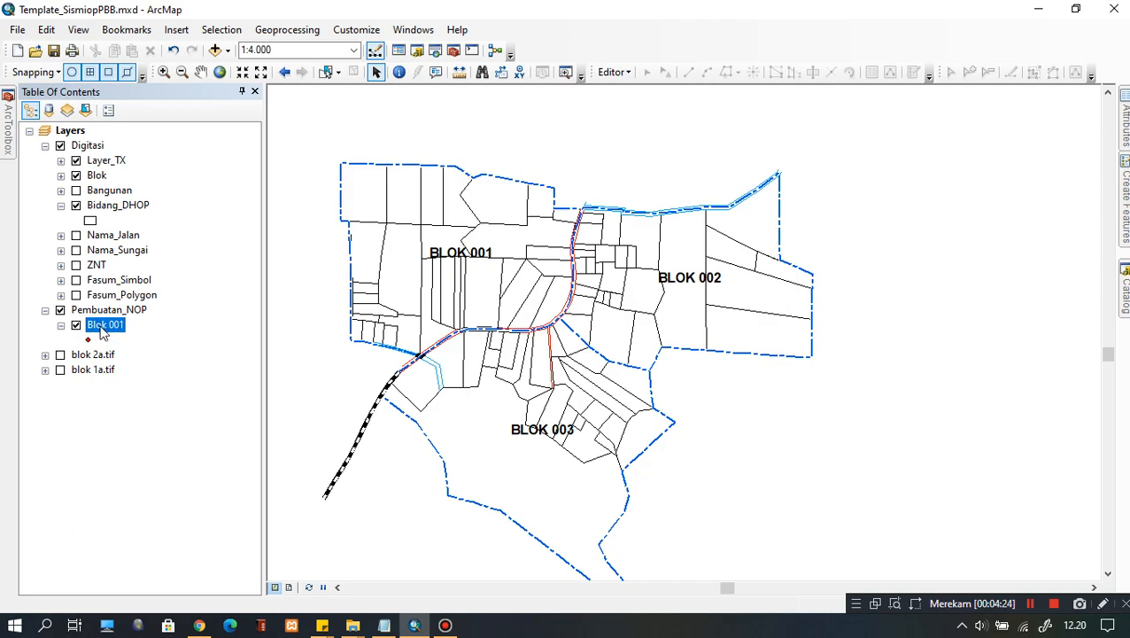
# Turn on feature labels in the layer properties of the Blok 001 point layer.
pyautogui.rightClick(101, 328)
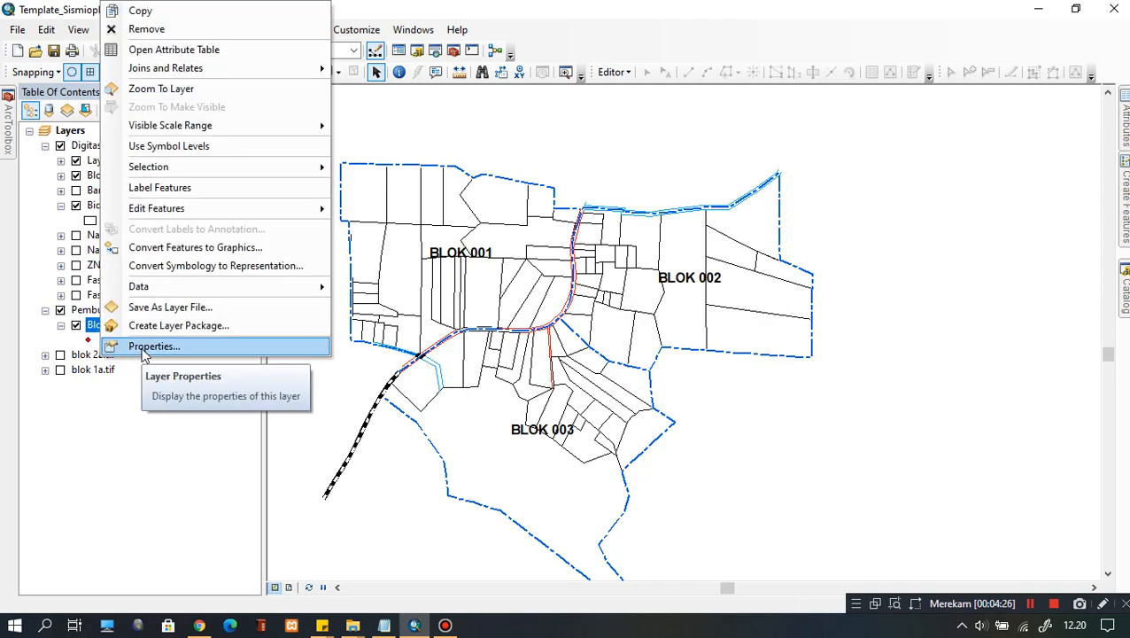
pyautogui.click(141, 348)
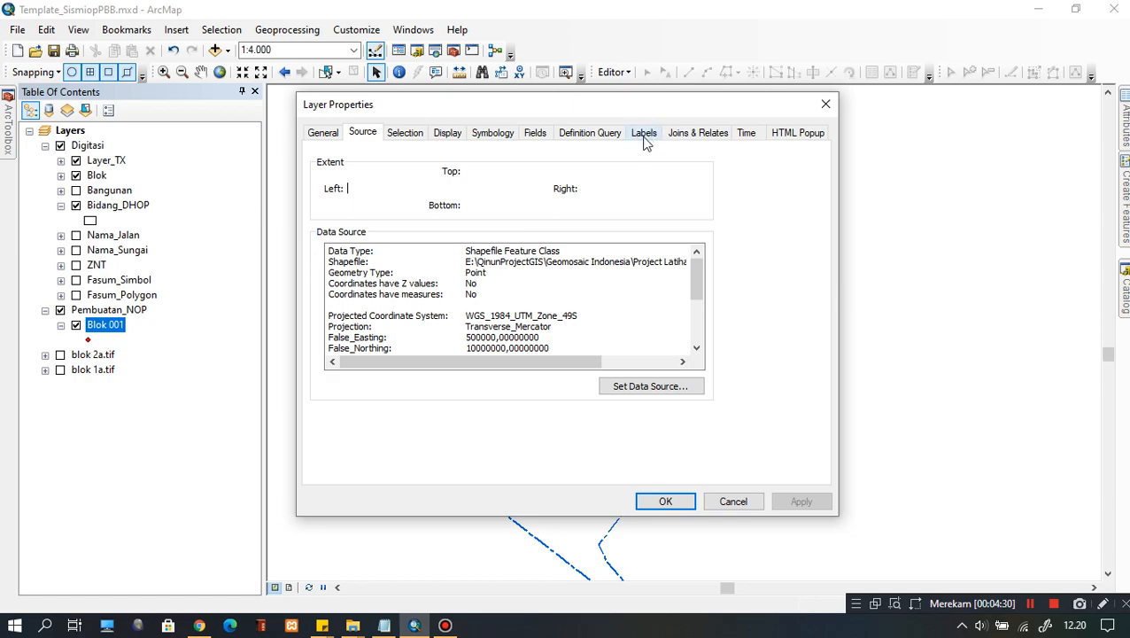
pyautogui.click(645, 142)
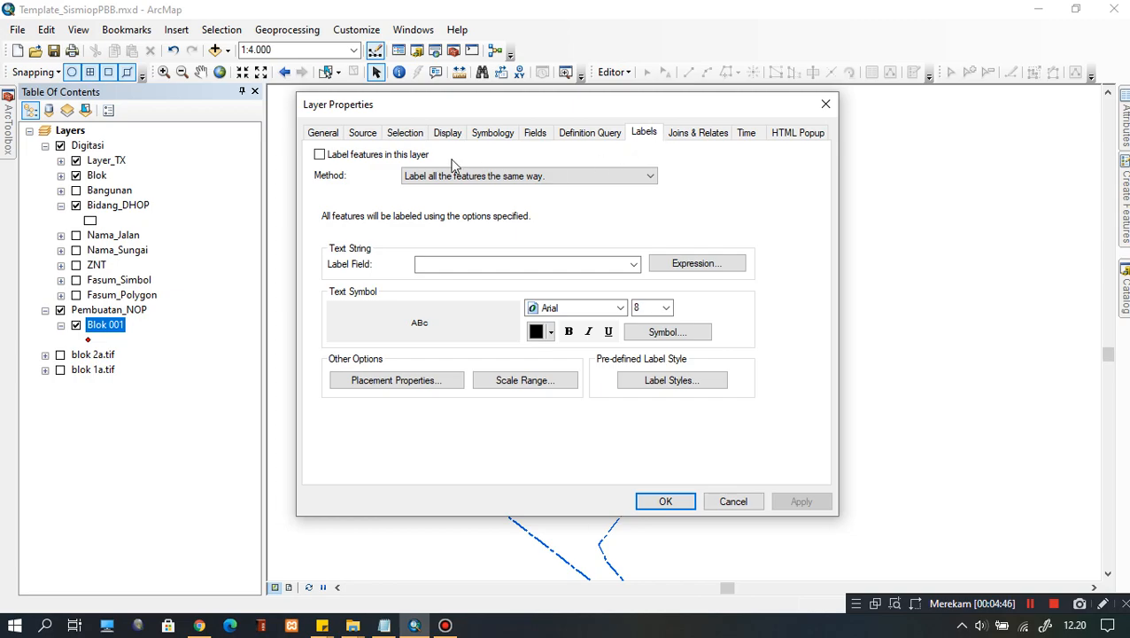
pyautogui.click(320, 155)
pyautogui.click(331, 248)
pyautogui.click(373, 263)
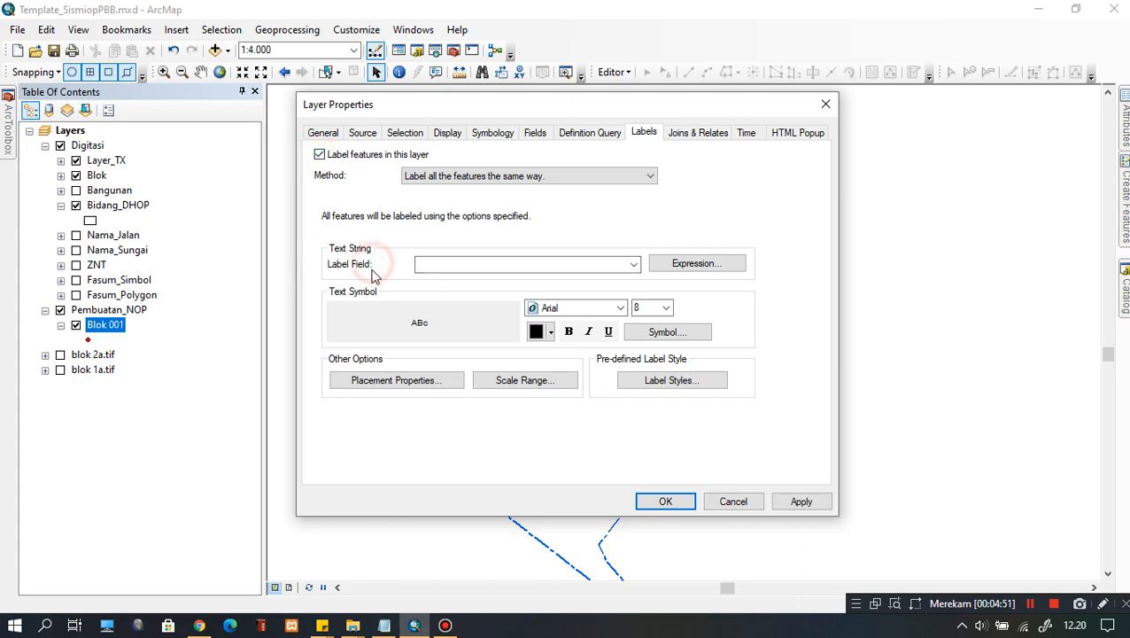
# Set the label field of the Blok 001 layer to FID and apply the layer properties.
pyautogui.click(467, 264)
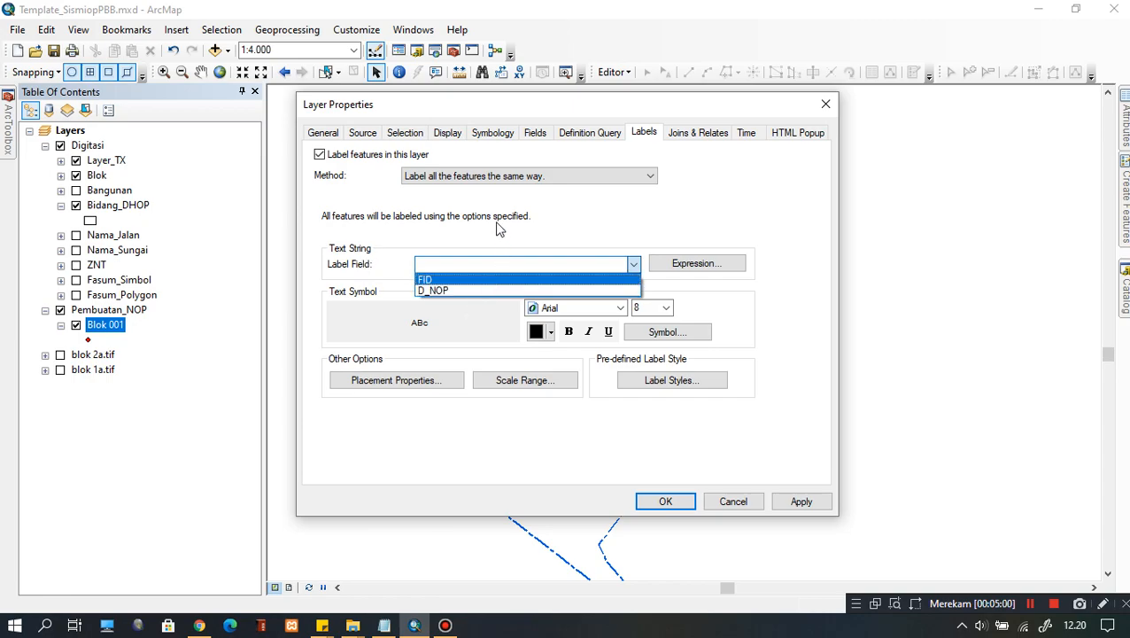
pyautogui.click(425, 281)
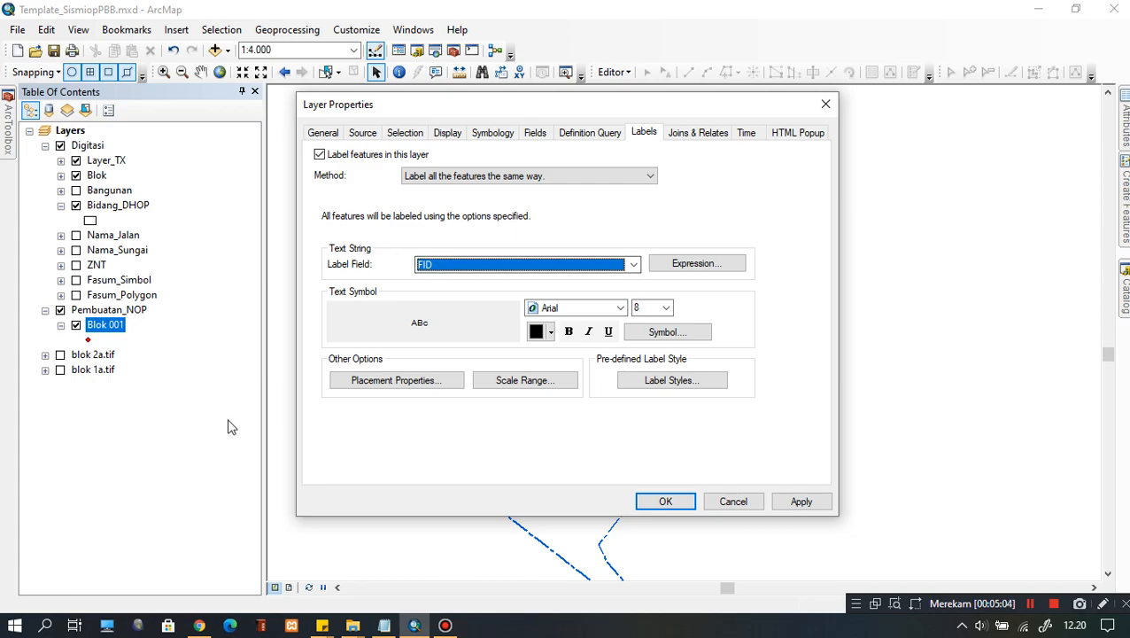
pyautogui.click(434, 277)
pyautogui.click(436, 282)
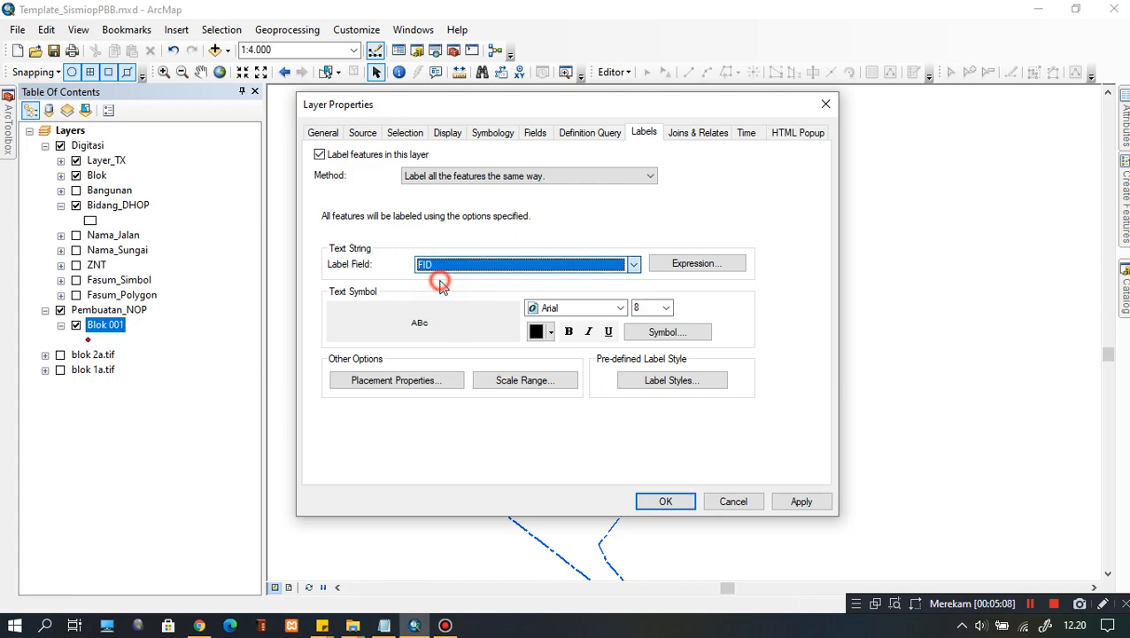
pyautogui.click(442, 258)
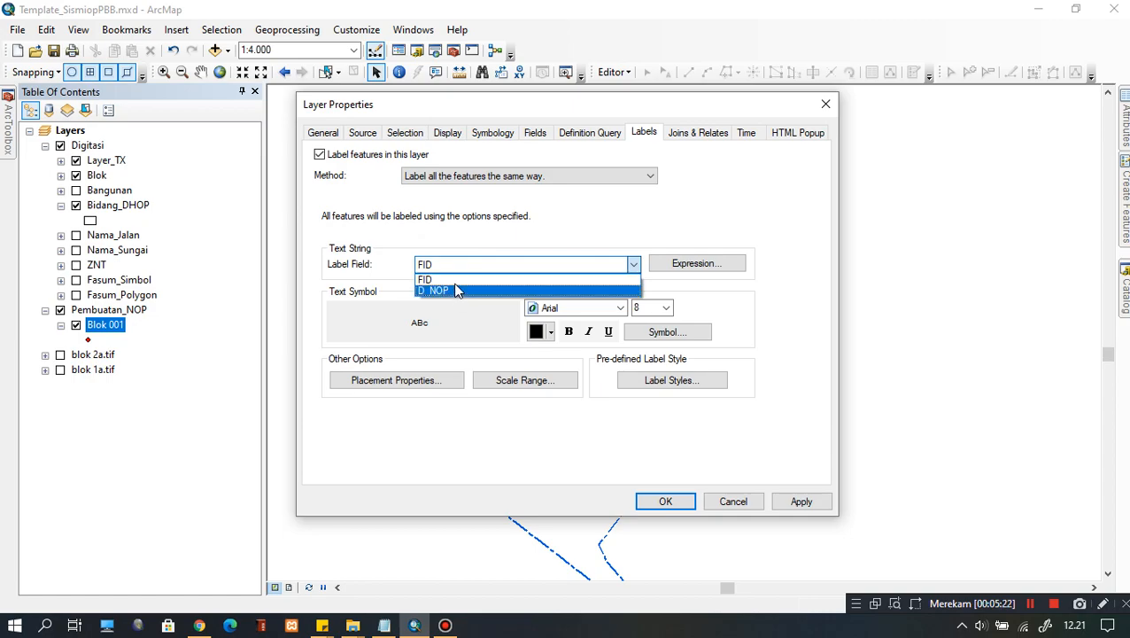
pyautogui.click(430, 279)
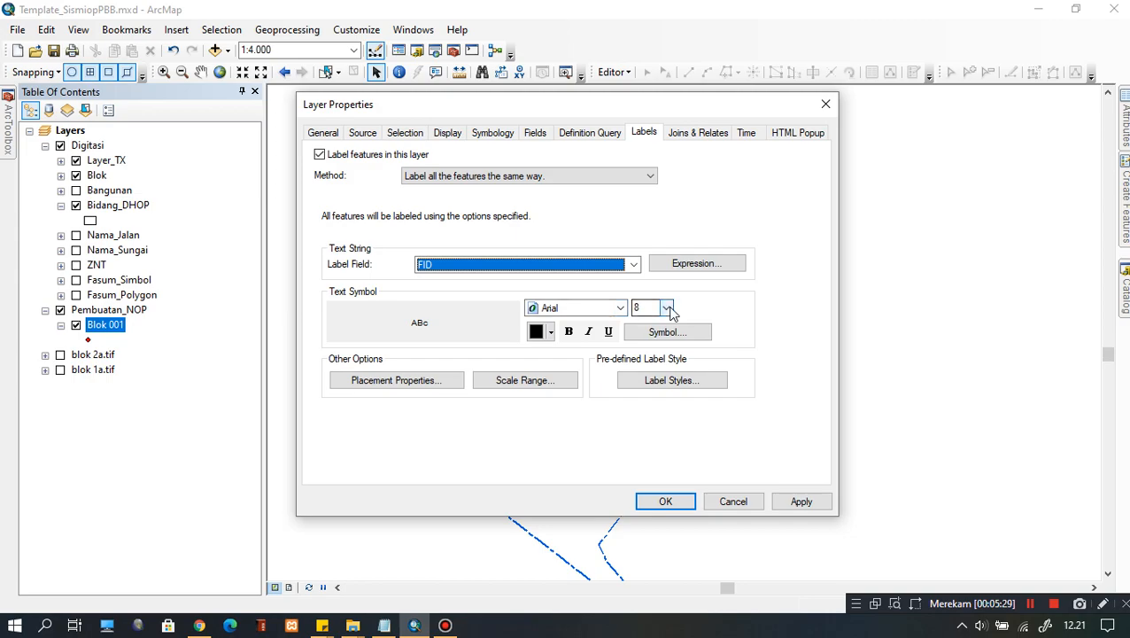
pyautogui.click(665, 502)
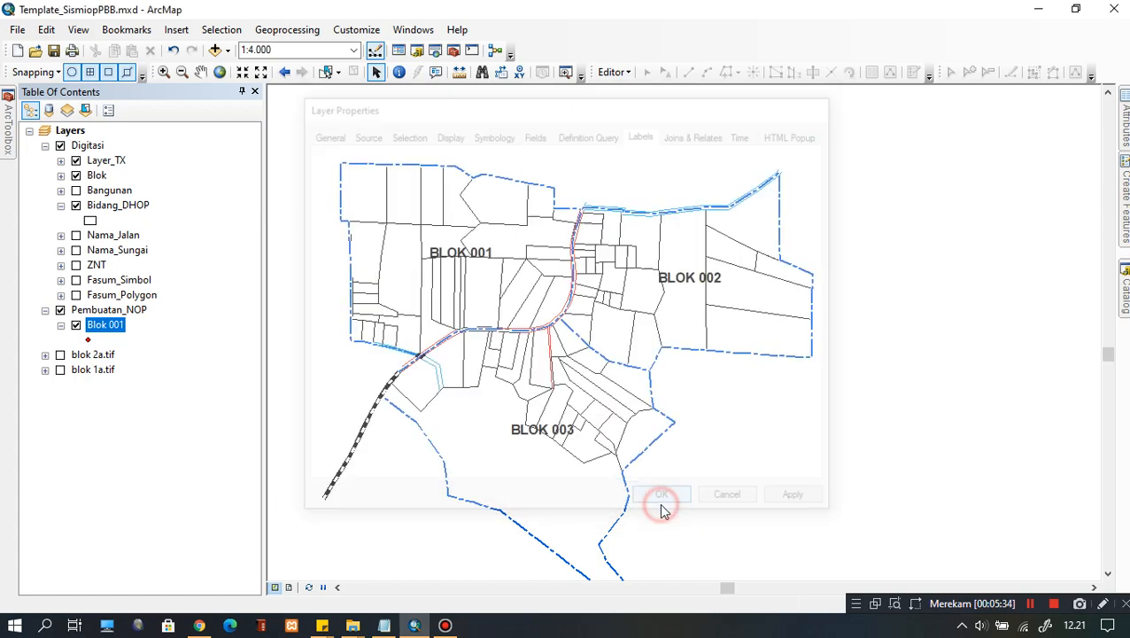
# Start an edit session on the Blok 001 layer and choose its Blok 001 point template for new features.
pyautogui.moveTo(456, 253); pyautogui.dragTo(500, 273)
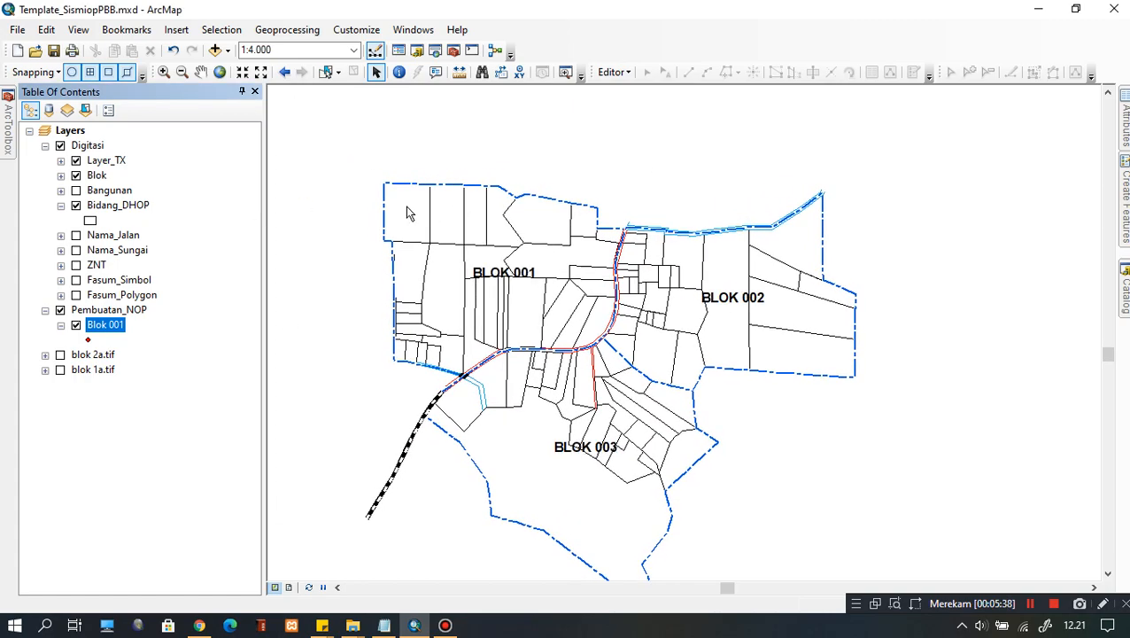
pyautogui.scroll(2, 406, 206)
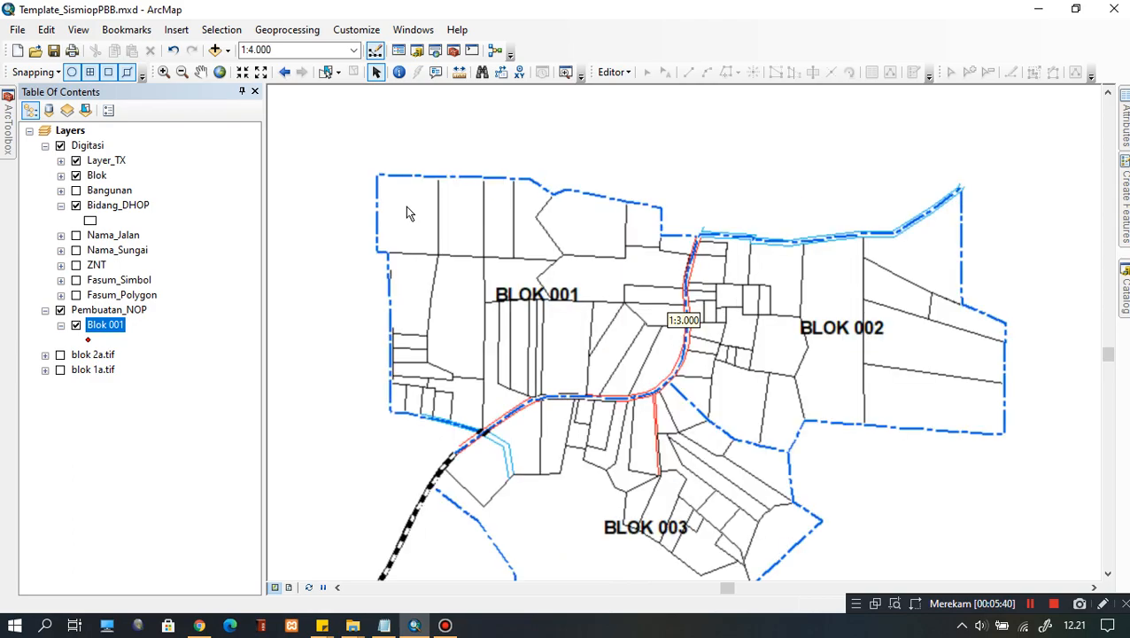
pyautogui.moveTo(596, 280); pyautogui.dragTo(560, 325)
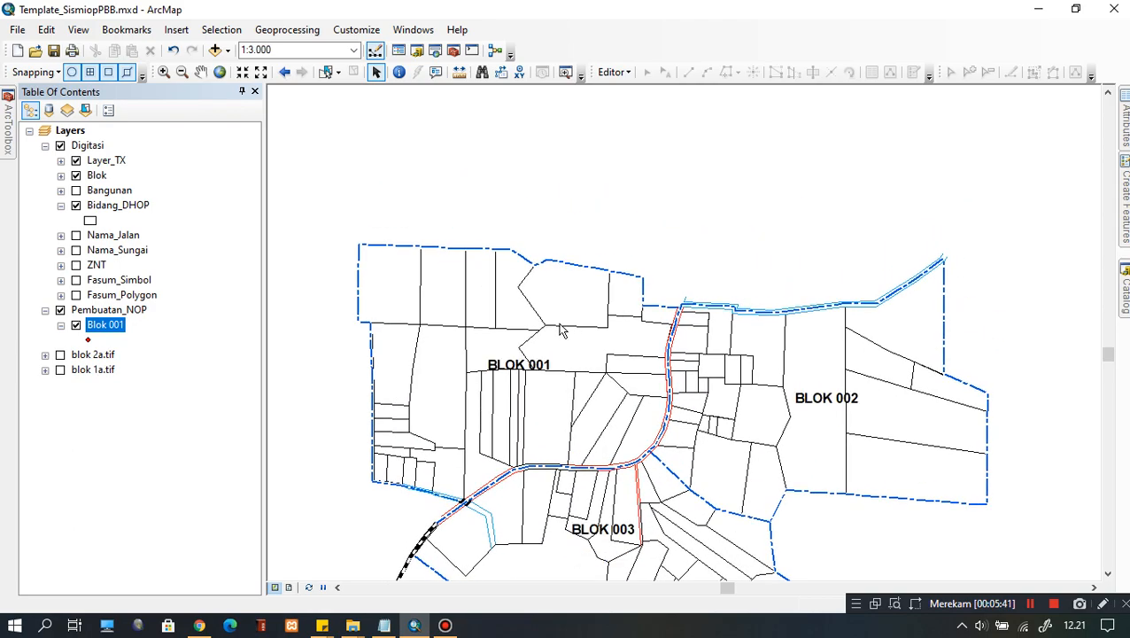
pyautogui.rightClick(107, 327)
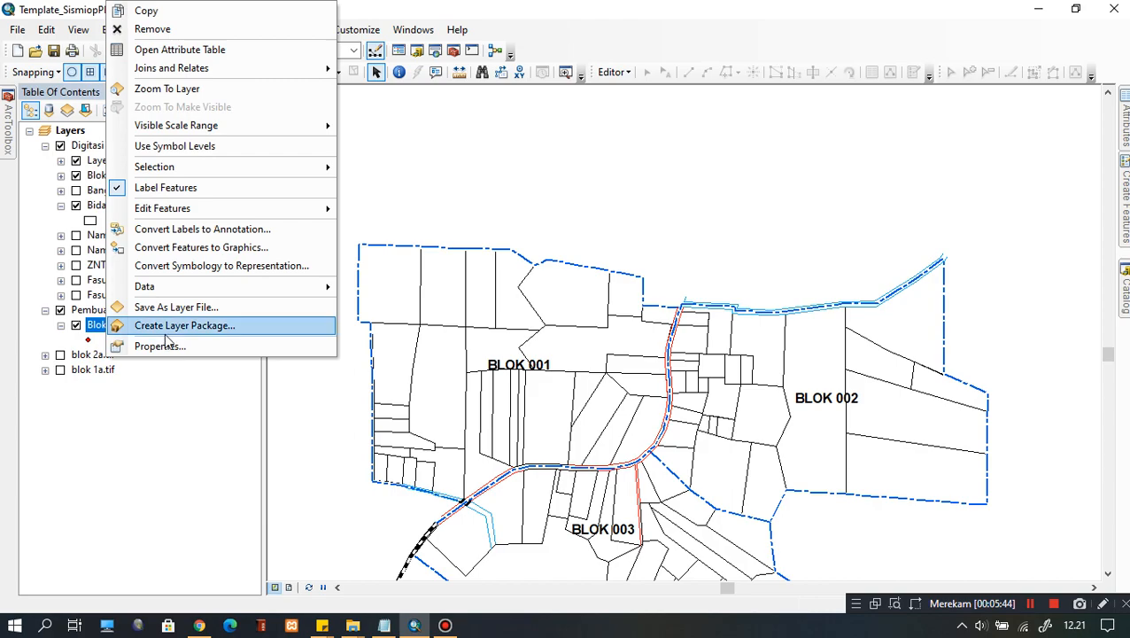
pyautogui.moveTo(202, 219)
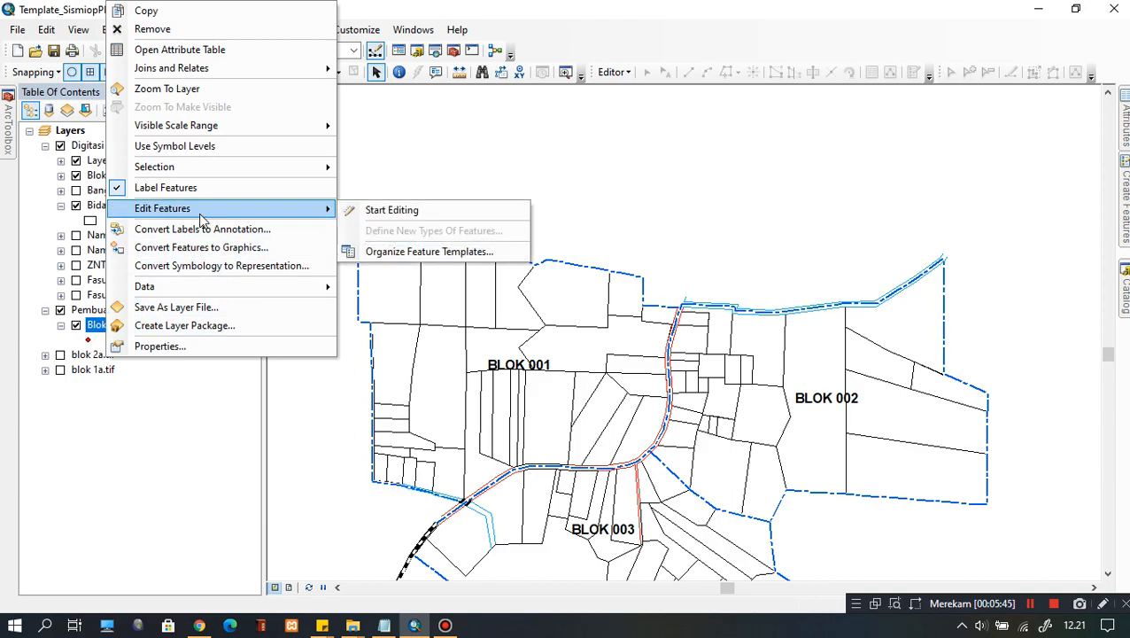
pyautogui.click(441, 211)
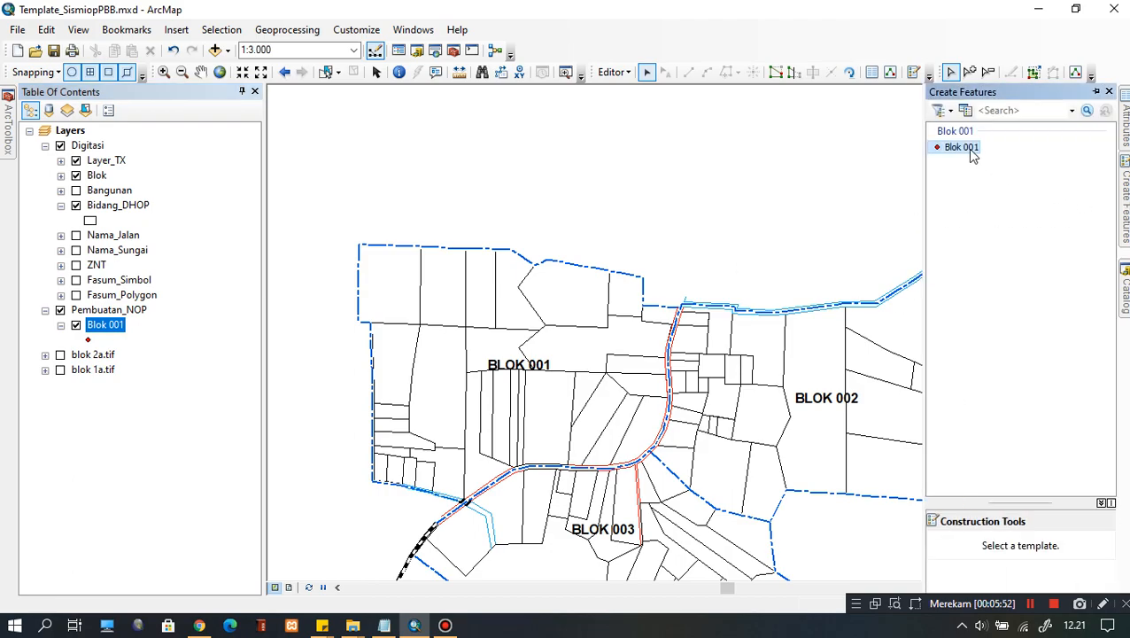
pyautogui.click(959, 149)
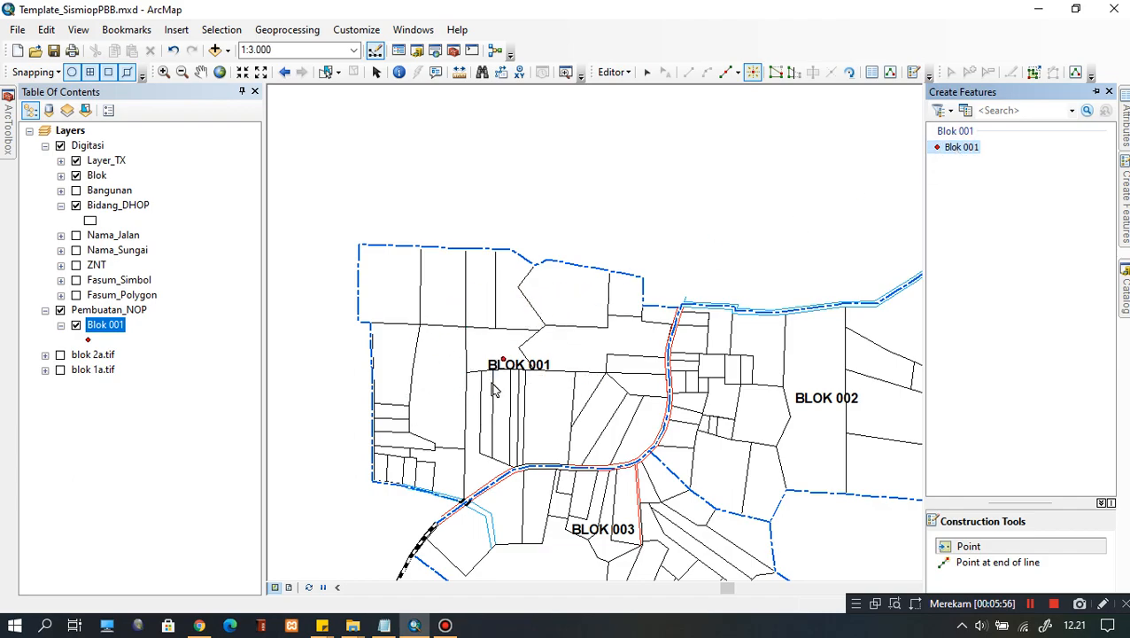
# Place one point in each of the six parcels along Blok 001's northern edge, going from west to east.
pyautogui.scroll(3, 414, 293)
pyautogui.scroll(-1, 415, 293)
pyautogui.scroll(-1, 551, 303)
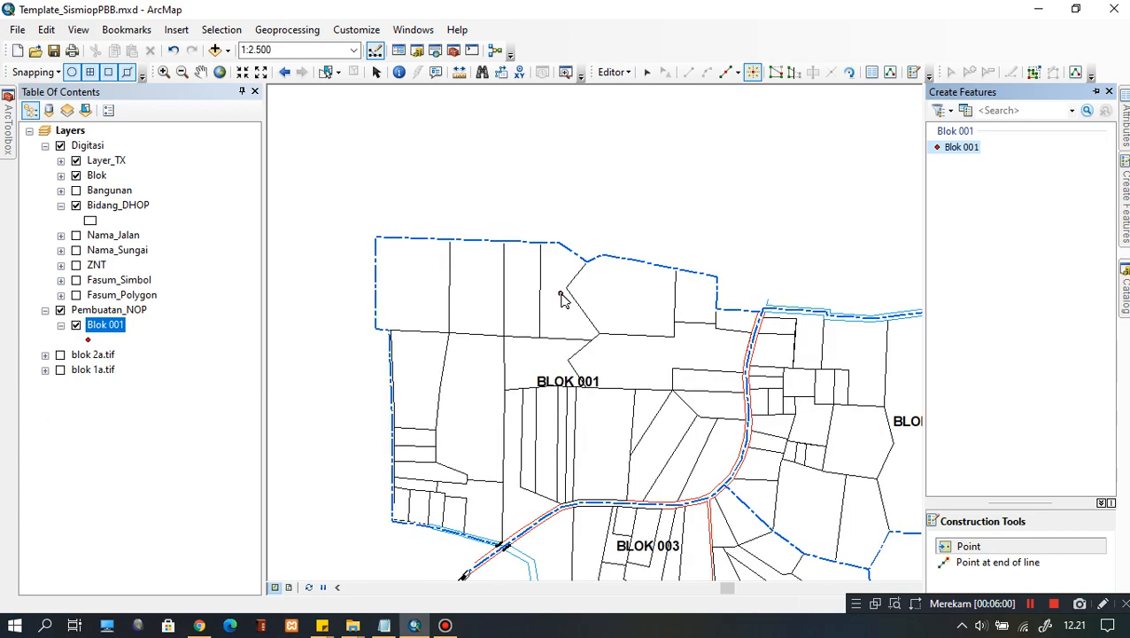
pyautogui.click(396, 240)
pyautogui.click(454, 247)
pyautogui.click(500, 254)
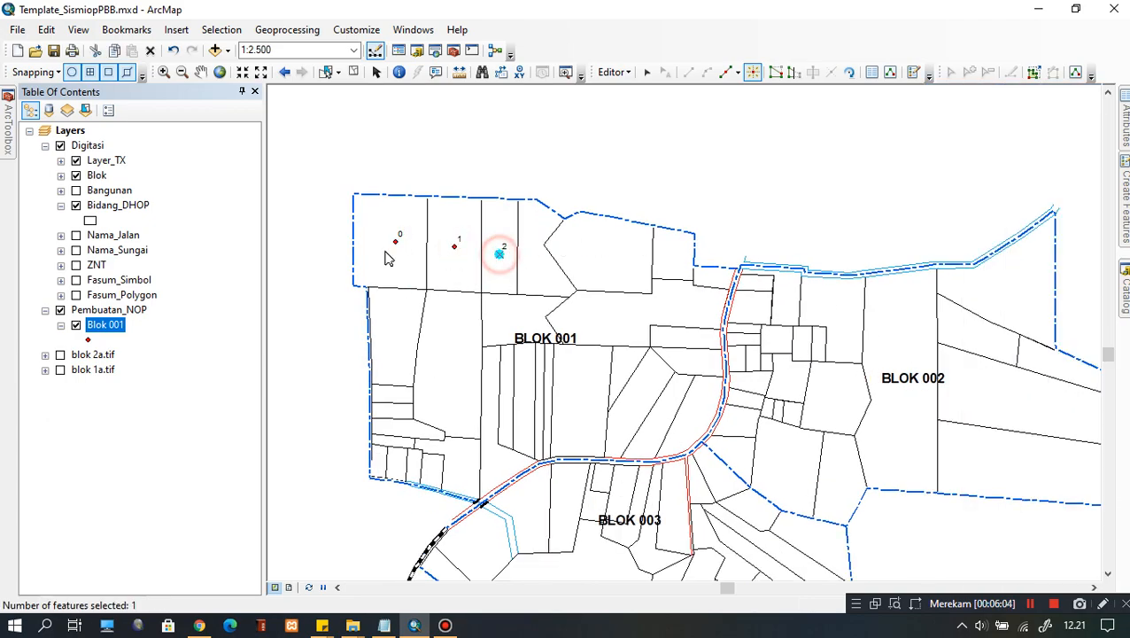
pyautogui.click(531, 249)
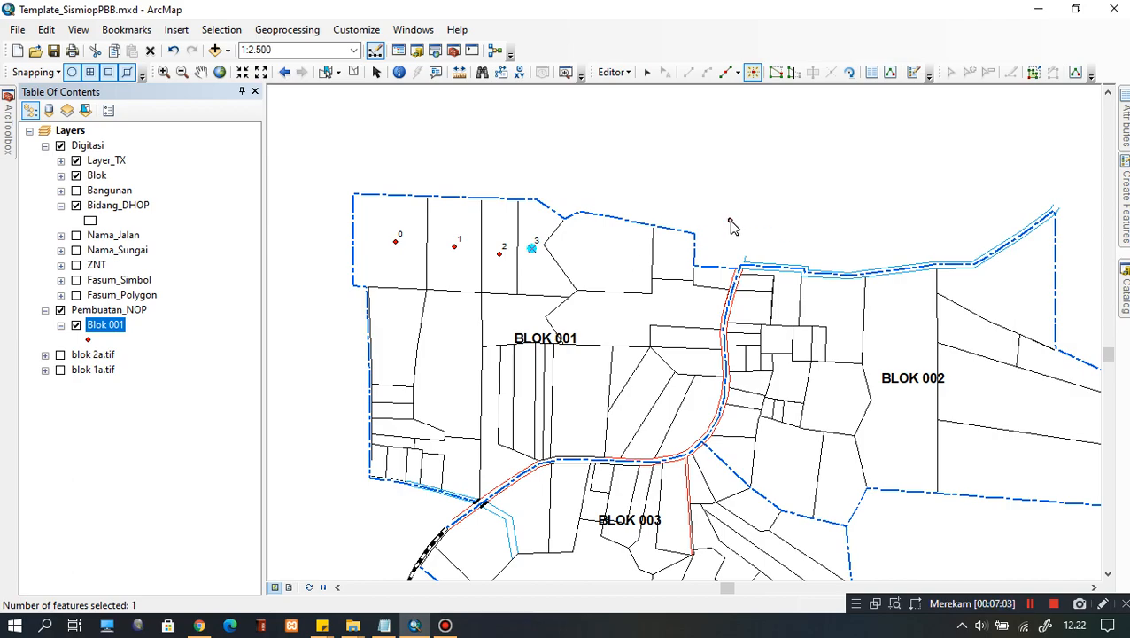
pyautogui.click(598, 254)
pyautogui.click(676, 248)
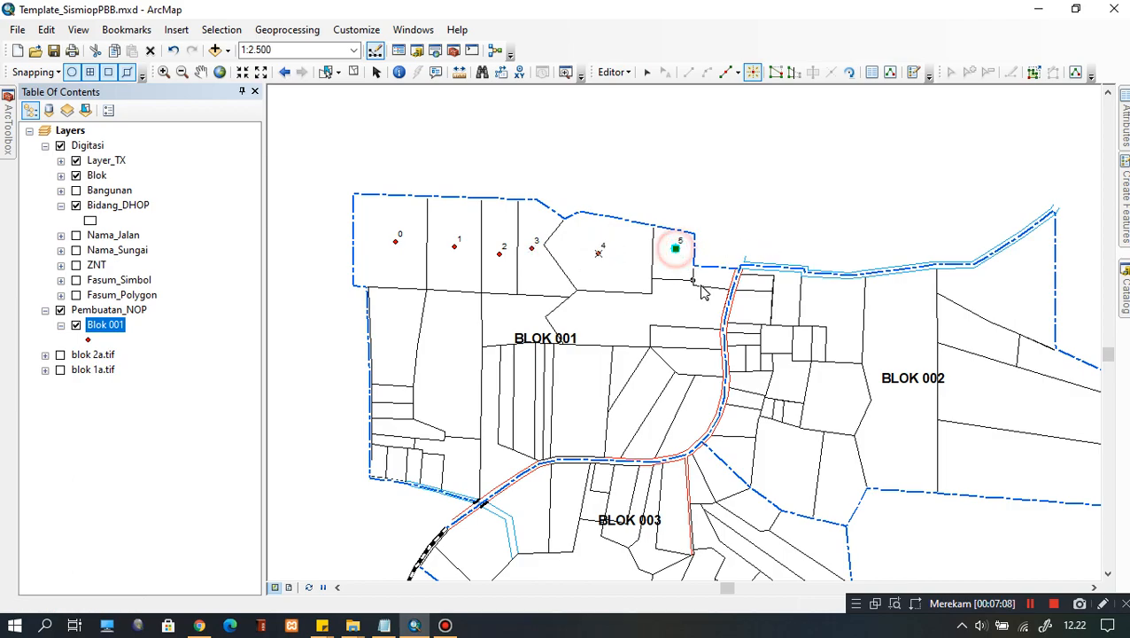
# Add a point to the small northeast corner parcel, the two parcels south of it, and three large parcels going west across Blok 001.
pyautogui.click(711, 276)
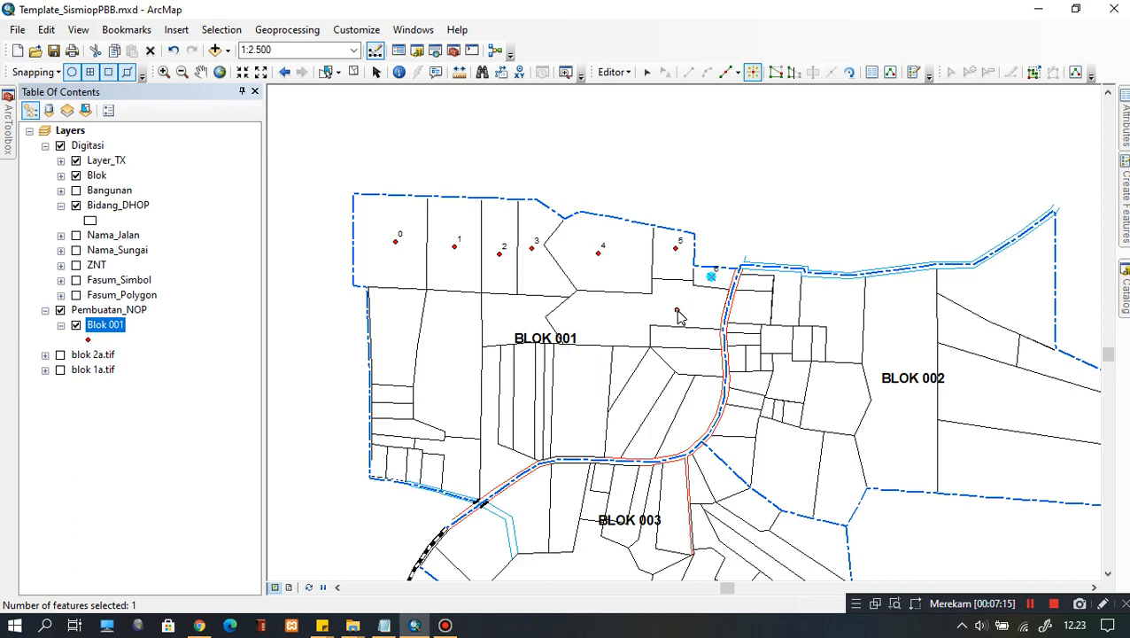
pyautogui.click(678, 310)
pyautogui.click(676, 337)
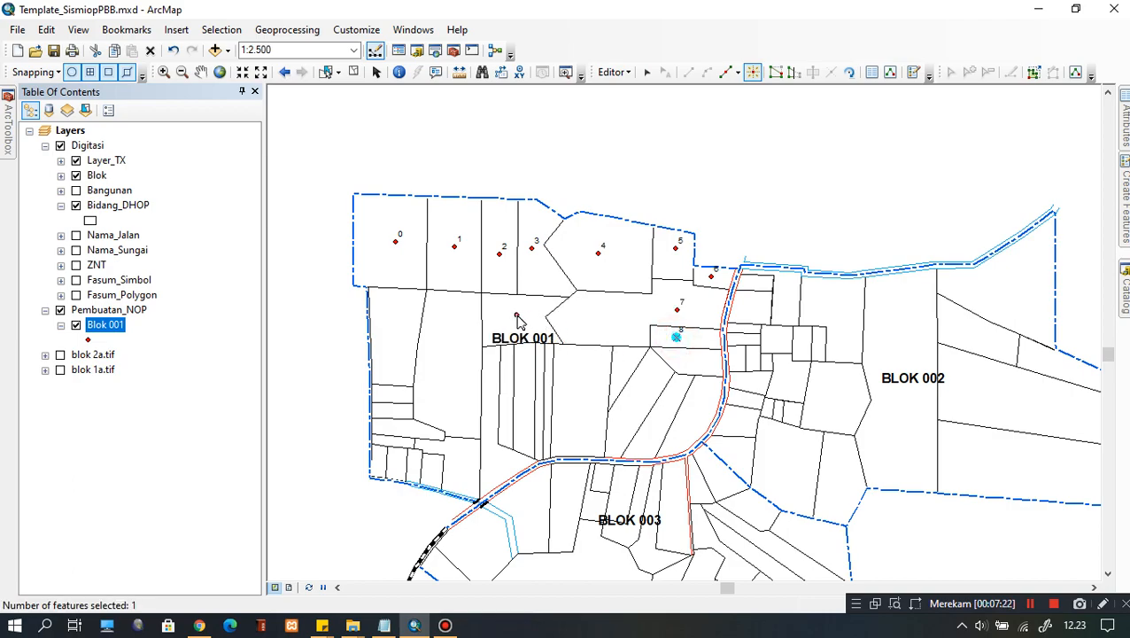
pyautogui.click(517, 316)
pyautogui.click(452, 335)
pyautogui.click(391, 349)
# Place one point in each of the four narrow parcels stacked southward along Blok 001's western edge.
pyautogui.scroll(2, 392, 416)
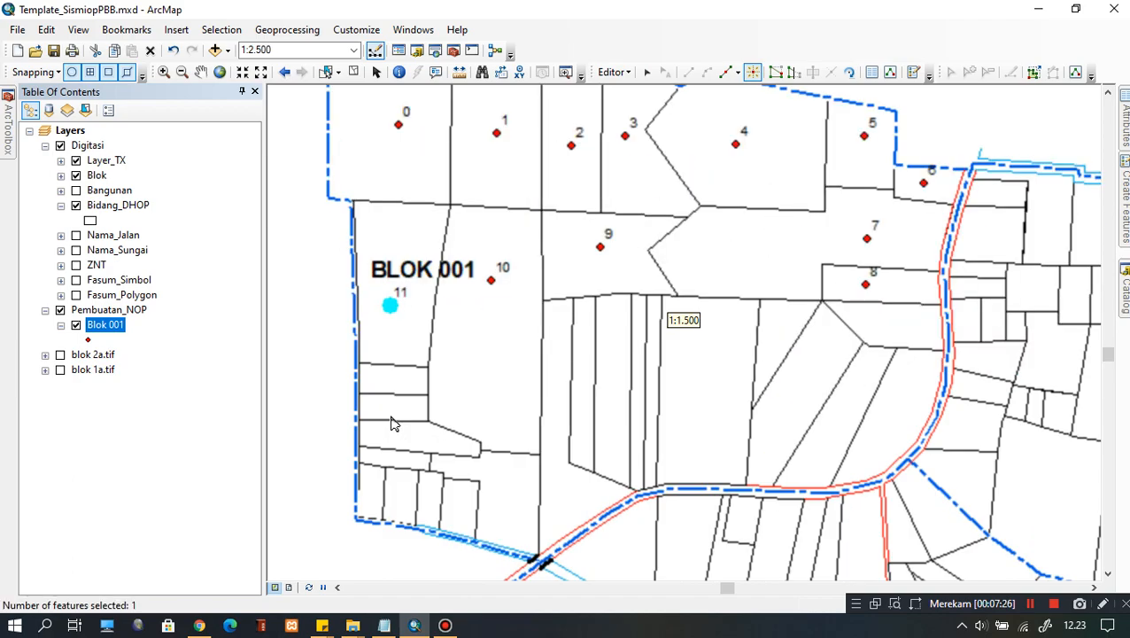
pyautogui.scroll(-1, 390, 418)
pyautogui.moveTo(416, 403); pyautogui.dragTo(417, 353)
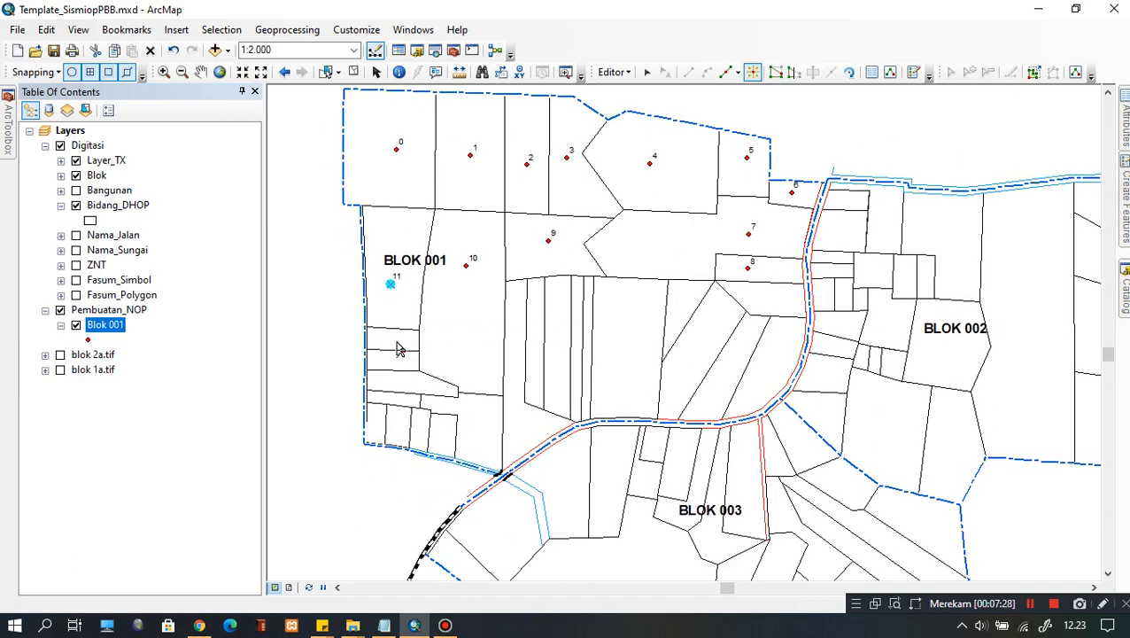
pyautogui.click(392, 340)
pyautogui.click(393, 361)
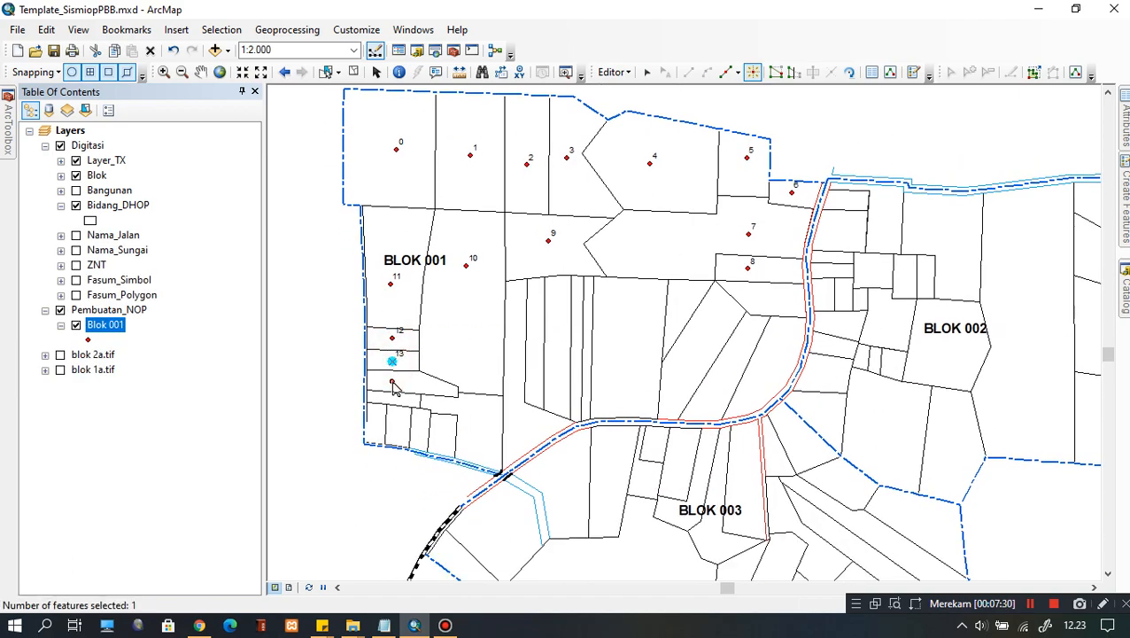
pyautogui.click(393, 381)
pyautogui.scroll(2, 393, 405)
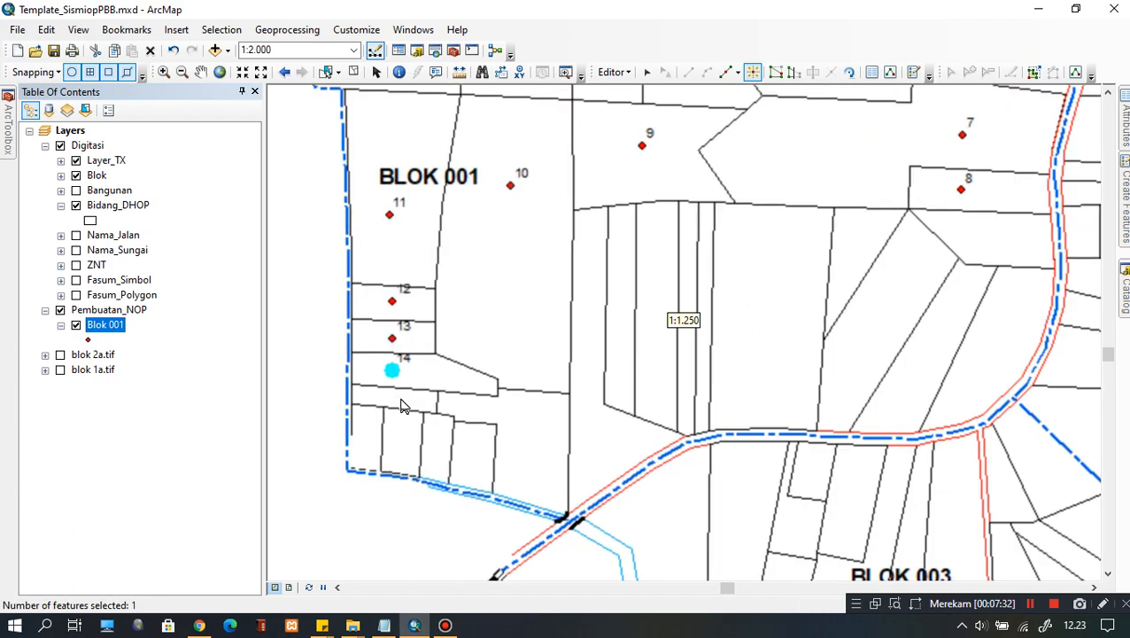
pyautogui.click(396, 398)
# Add points to the four small parcels in Blok 001's southwest corner and the two larger parcels directly east of them.
pyautogui.click(368, 436)
pyautogui.click(401, 442)
pyautogui.click(430, 451)
pyautogui.click(468, 465)
pyautogui.click(535, 443)
pyautogui.click(601, 434)
# Place points from west to east in the four narrow vertical strips of southern Blok 001 and the wide parcel beside them.
pyautogui.click(617, 327)
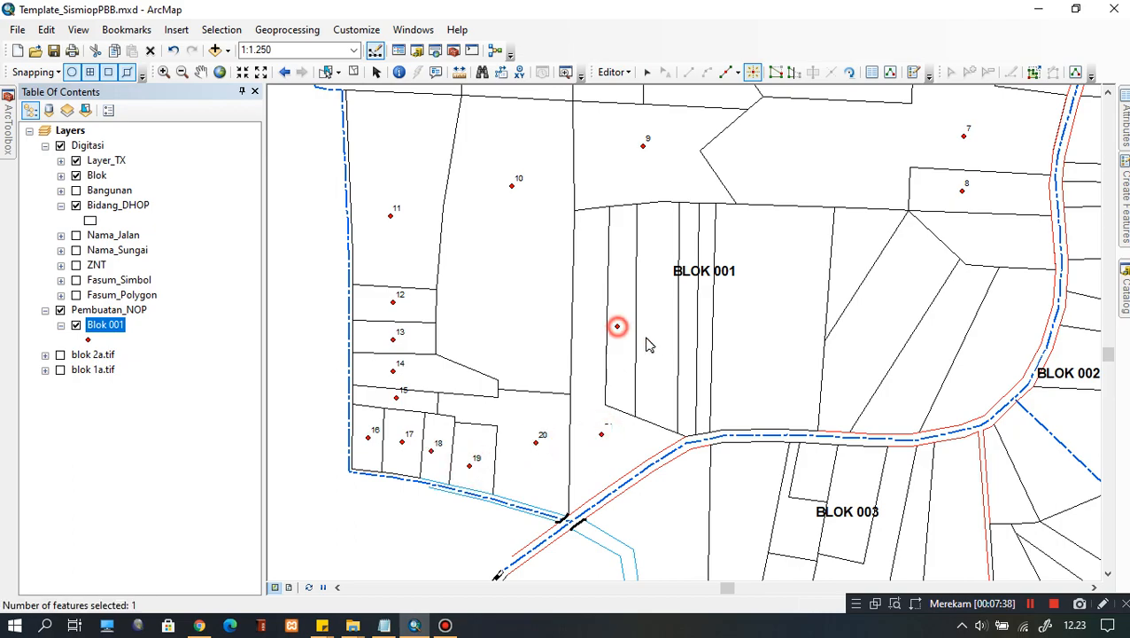
pyautogui.click(656, 322)
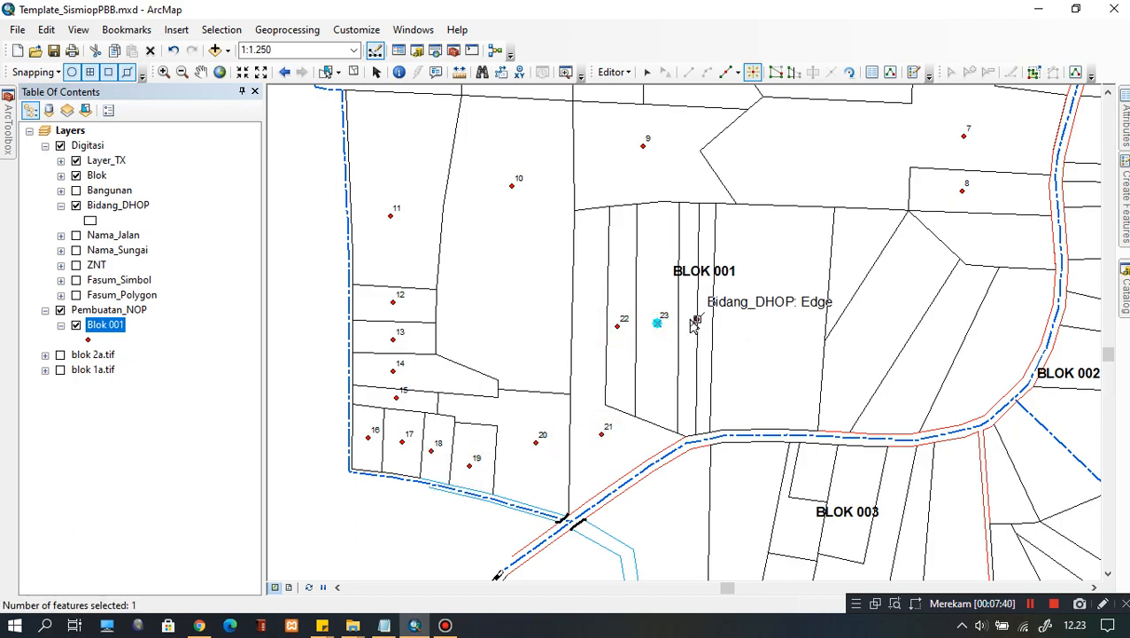
pyautogui.click(687, 317)
pyautogui.scroll(1, 705, 321)
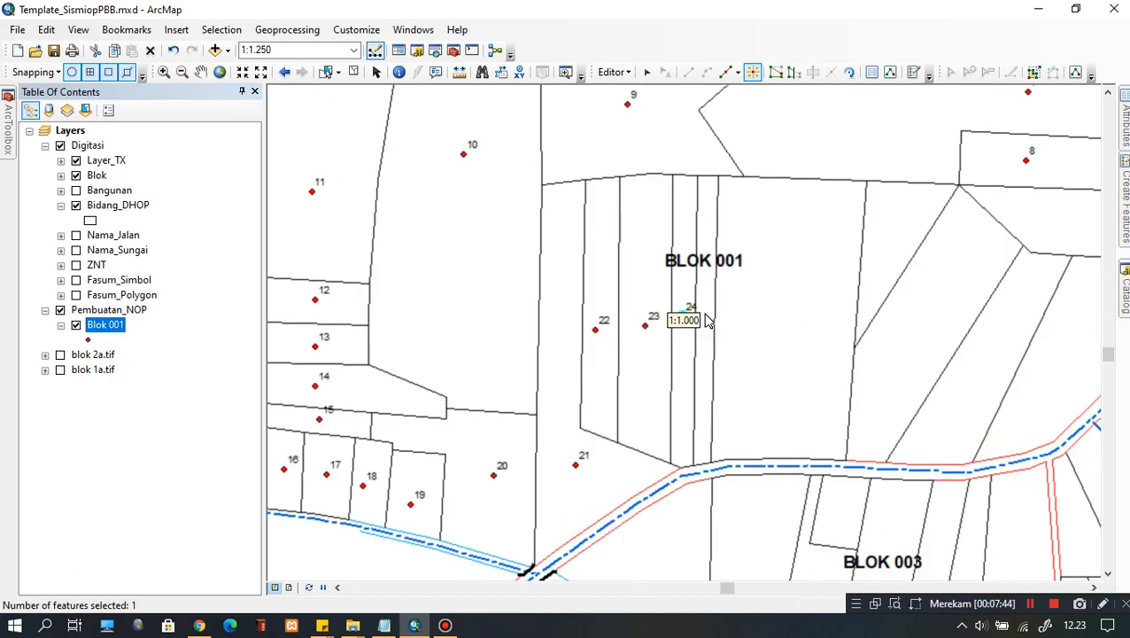
pyautogui.click(706, 316)
pyautogui.click(781, 318)
# Undo the point misplaced on the parcel boundary and place points inside the triangular parcel and the diagonal parcel east of it.
pyautogui.moveTo(809, 357); pyautogui.dragTo(579, 359)
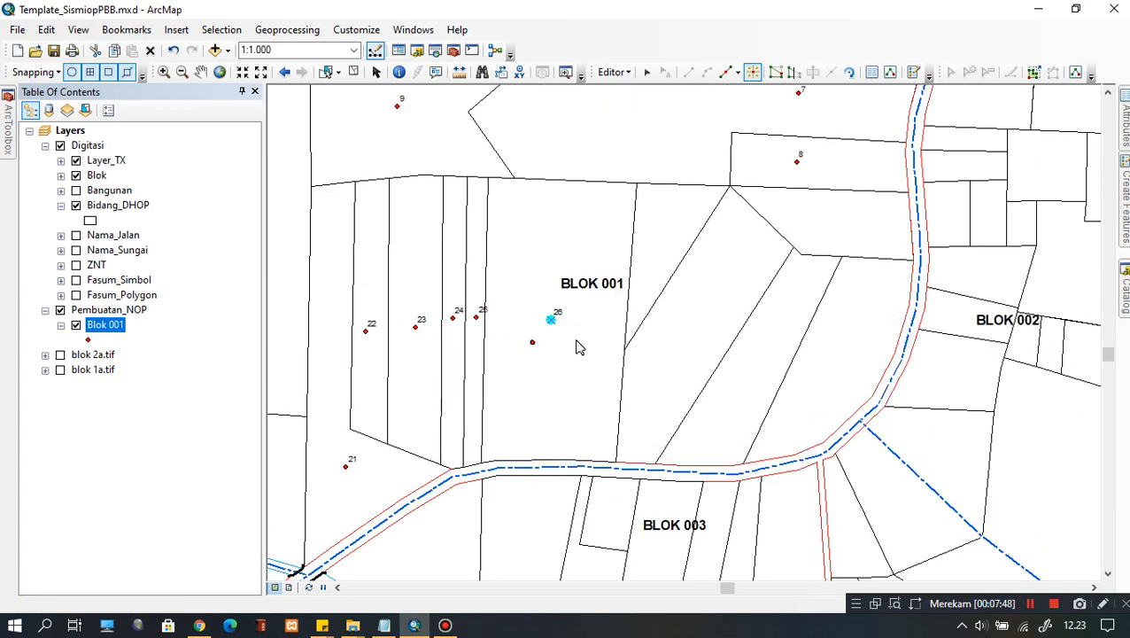
pyautogui.scroll(-1, 567, 319)
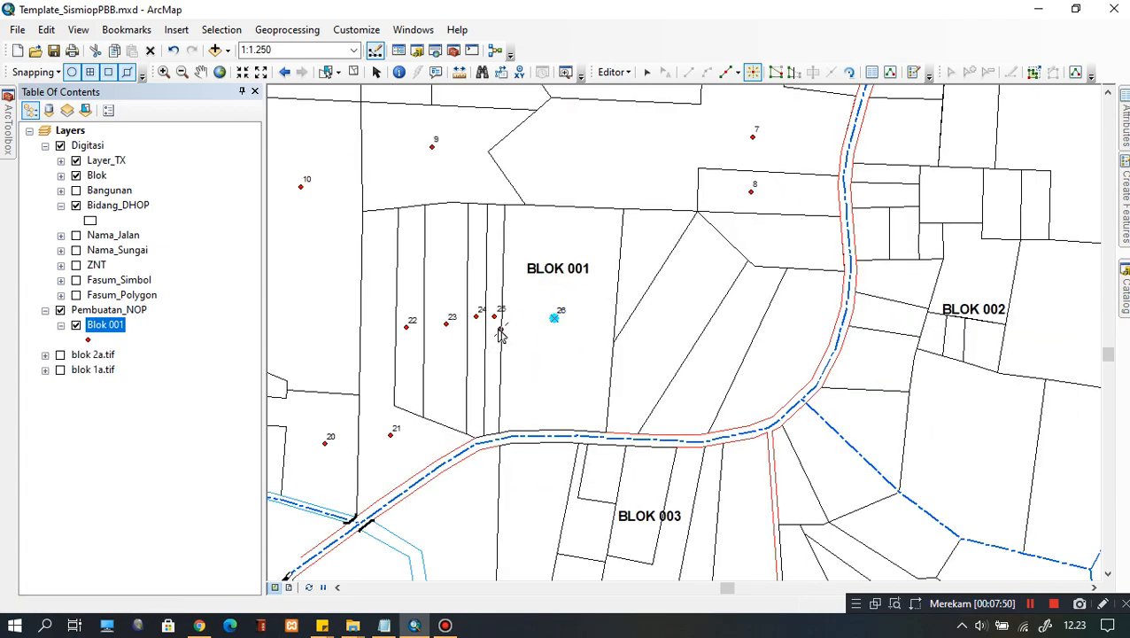
pyautogui.scroll(2, 613, 323)
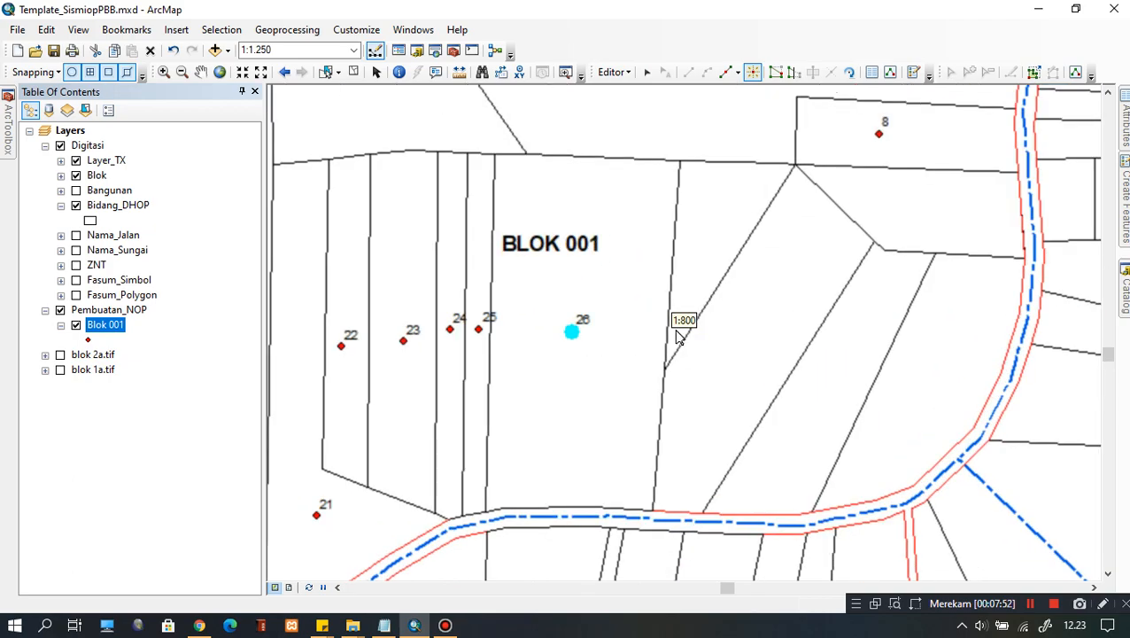
pyautogui.click(666, 330)
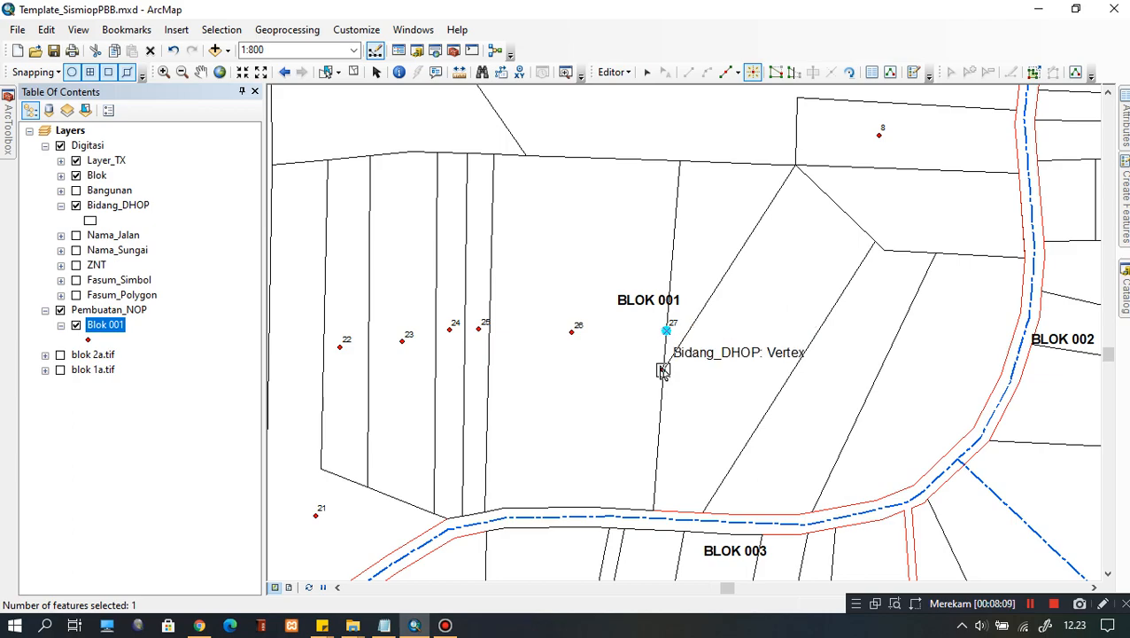
pyautogui.hotkey('ctrl', 'z')
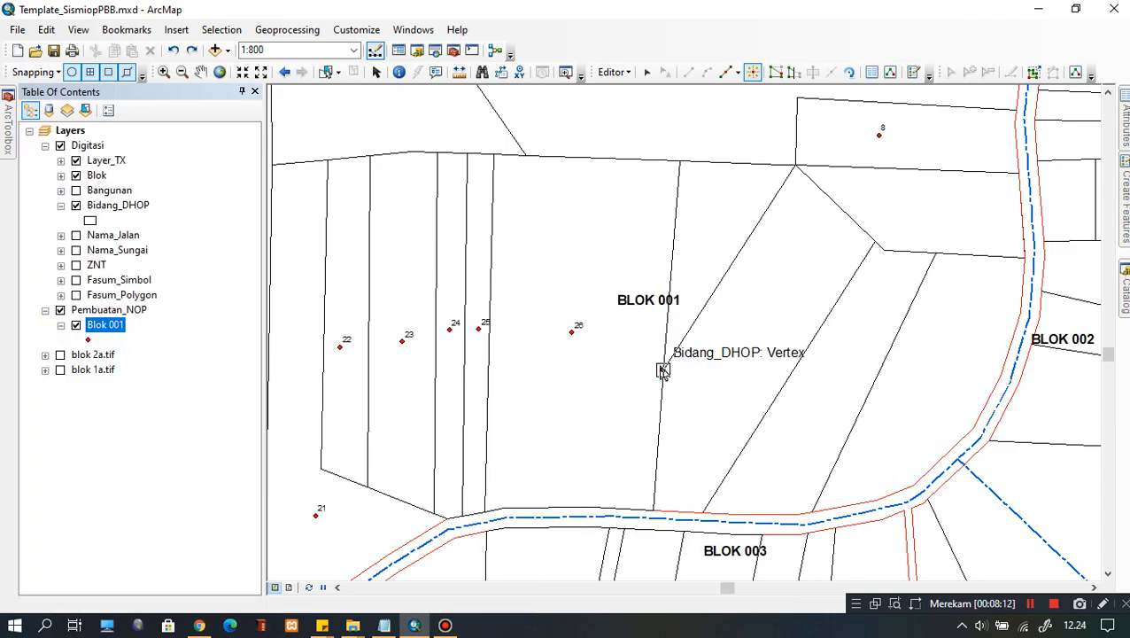
pyautogui.click(697, 273)
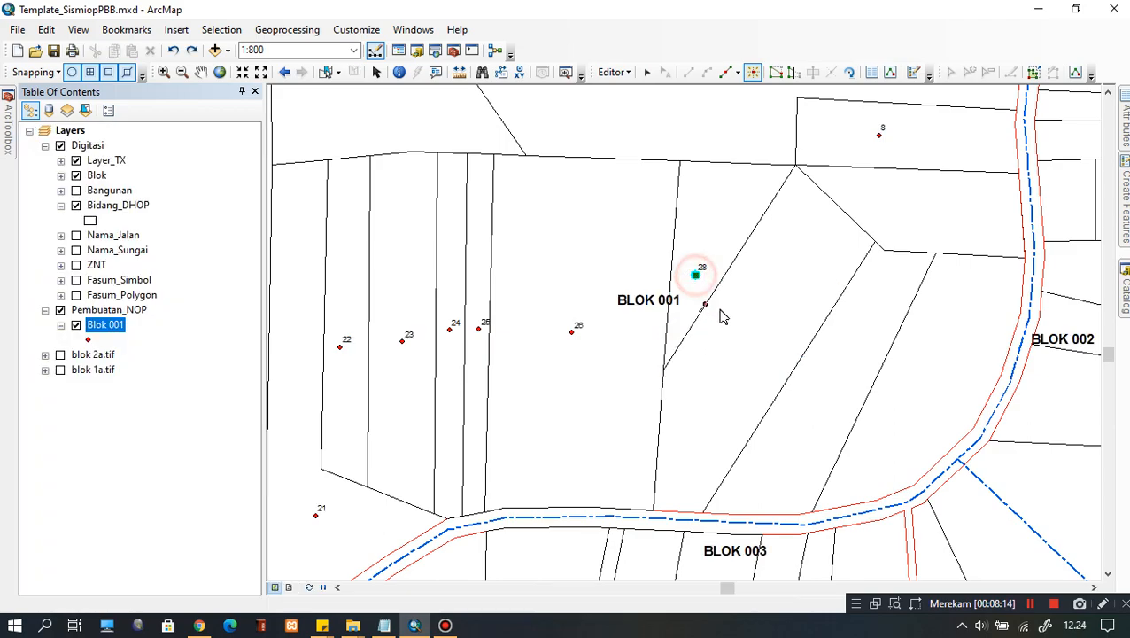
pyautogui.click(734, 365)
# Remove the point misplaced on the diagonal boundary, and place points in the next diagonal strip, the curved roadside parcel and the parcel north of it.
pyautogui.click(768, 408)
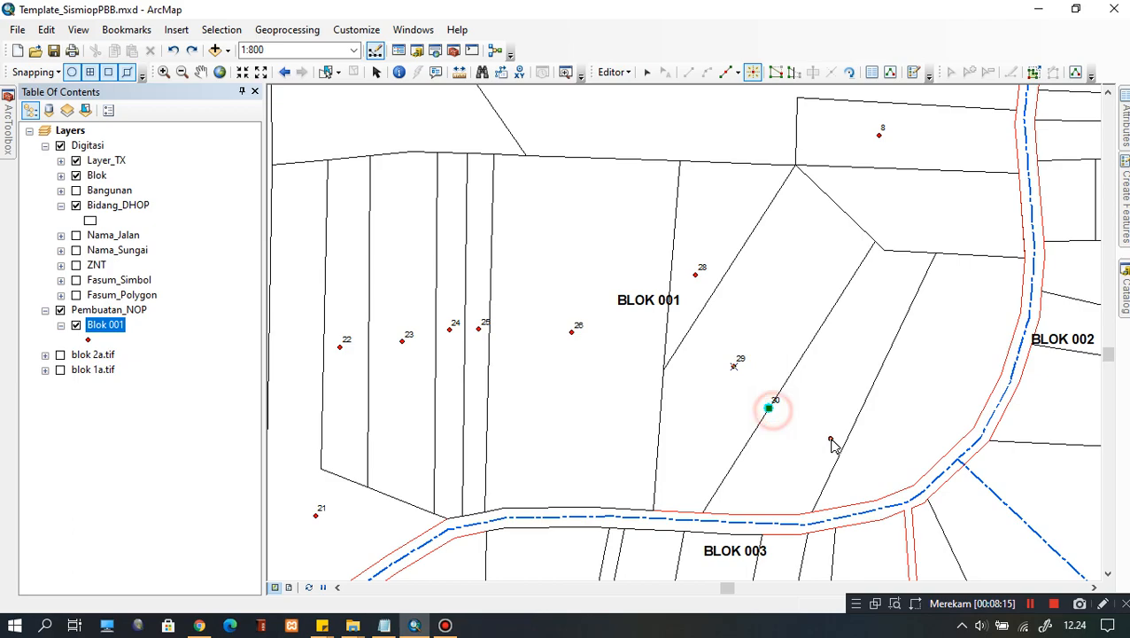
pyautogui.click(151, 52)
pyautogui.moveTo(815, 445); pyautogui.dragTo(744, 419)
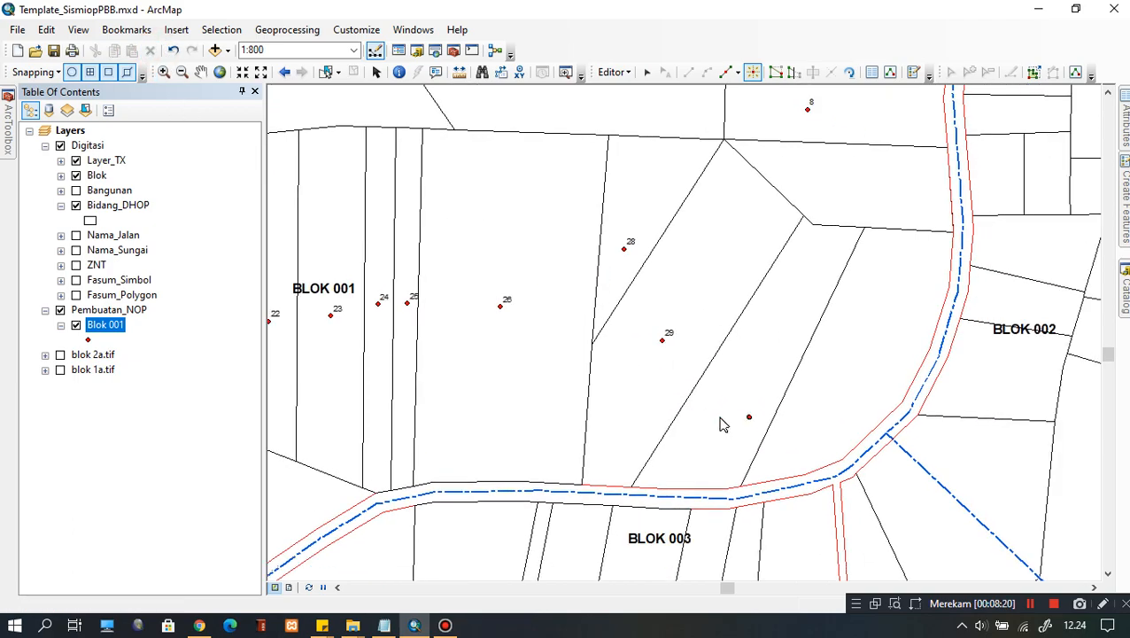
pyautogui.click(730, 393)
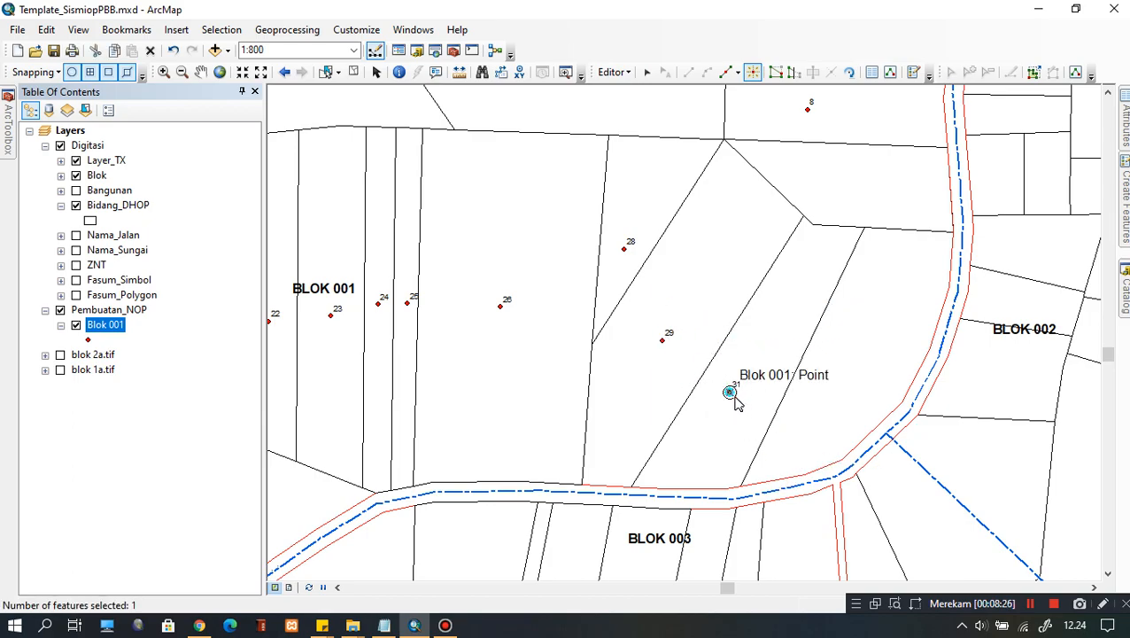
pyautogui.moveTo(744, 371); pyautogui.dragTo(686, 395)
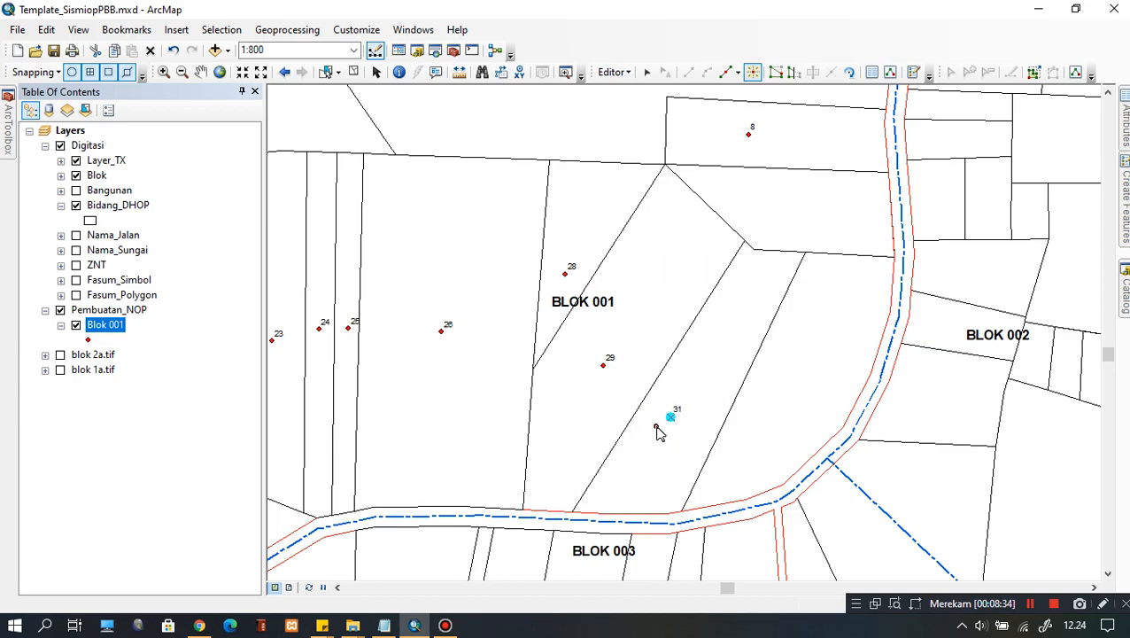
pyautogui.moveTo(690, 387); pyautogui.dragTo(579, 389)
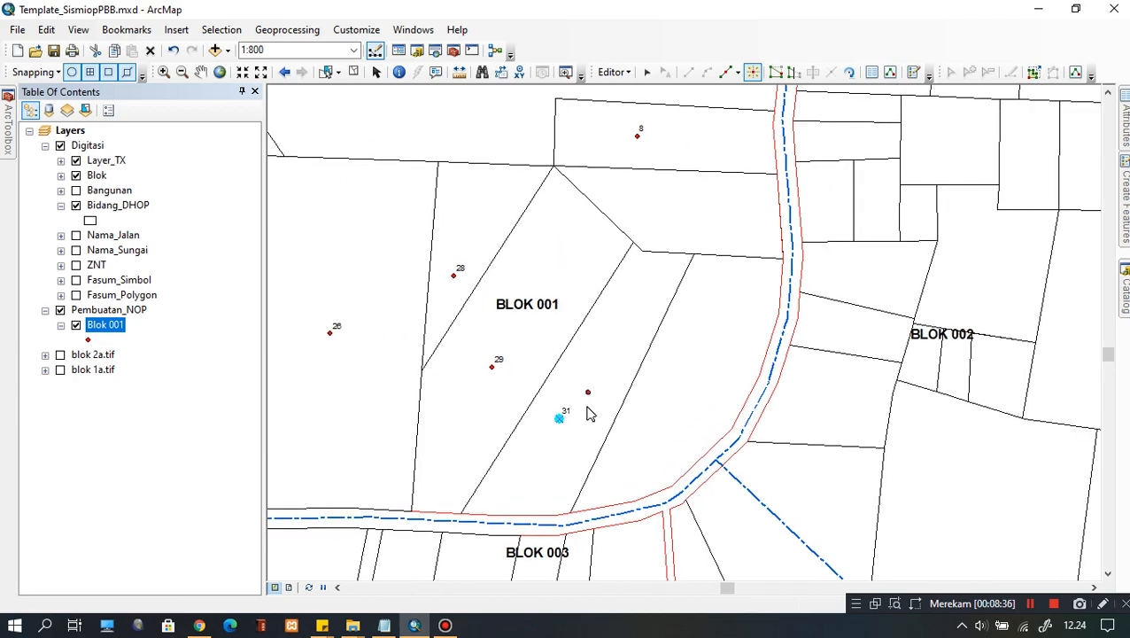
pyautogui.click(695, 378)
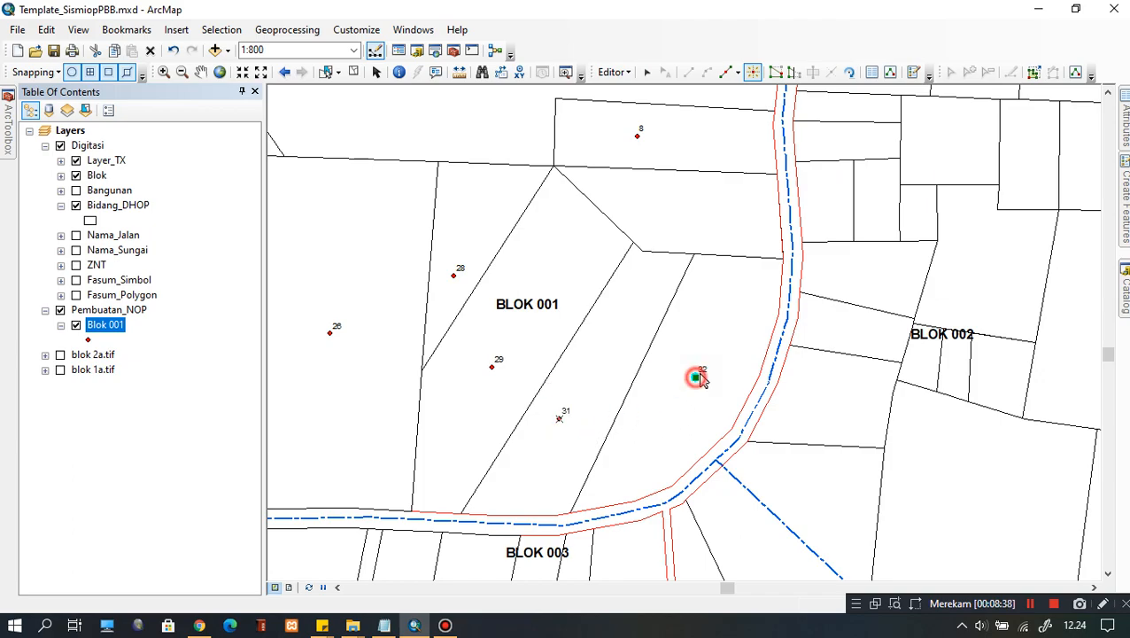
pyautogui.click(704, 215)
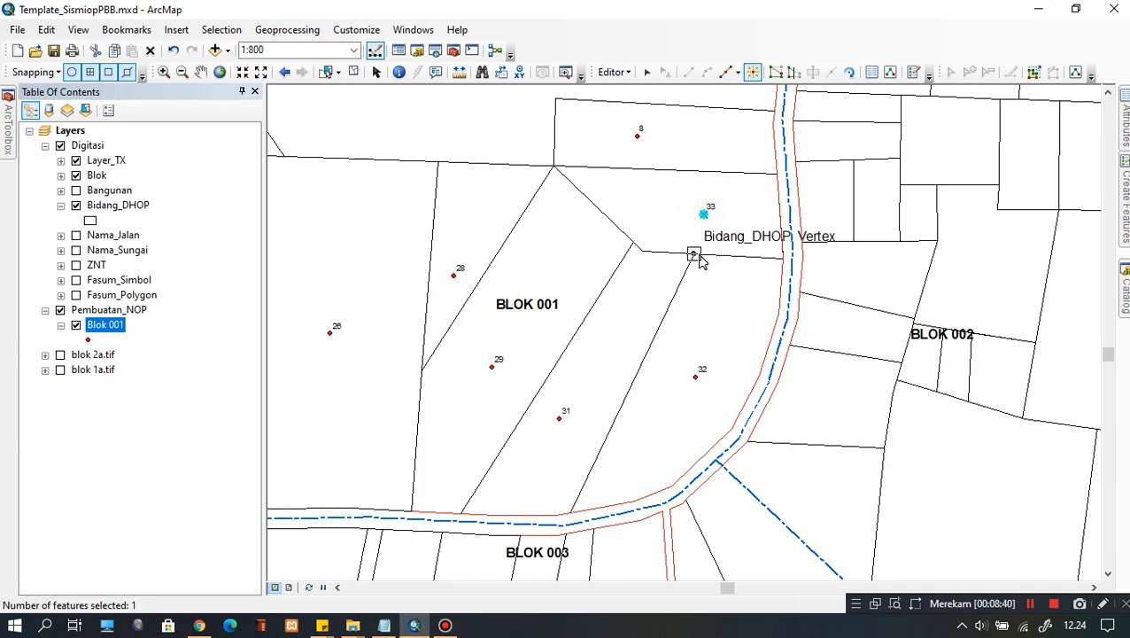
# Save the edits to the Blok 001 points and stop the edit session.
pyautogui.click(631, 74)
pyautogui.click(634, 126)
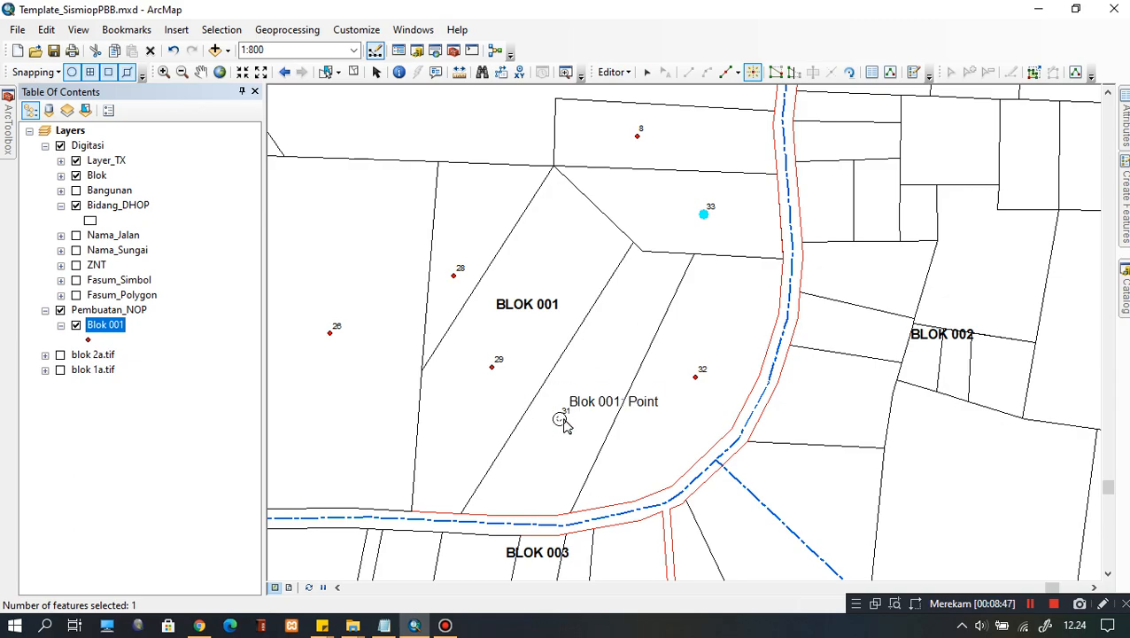
pyautogui.click(614, 72)
pyautogui.click(619, 110)
# Check the FID numbering of the points across all Blok 001 parcels for gaps and correct sequence.
pyautogui.scroll(1, 597, 425)
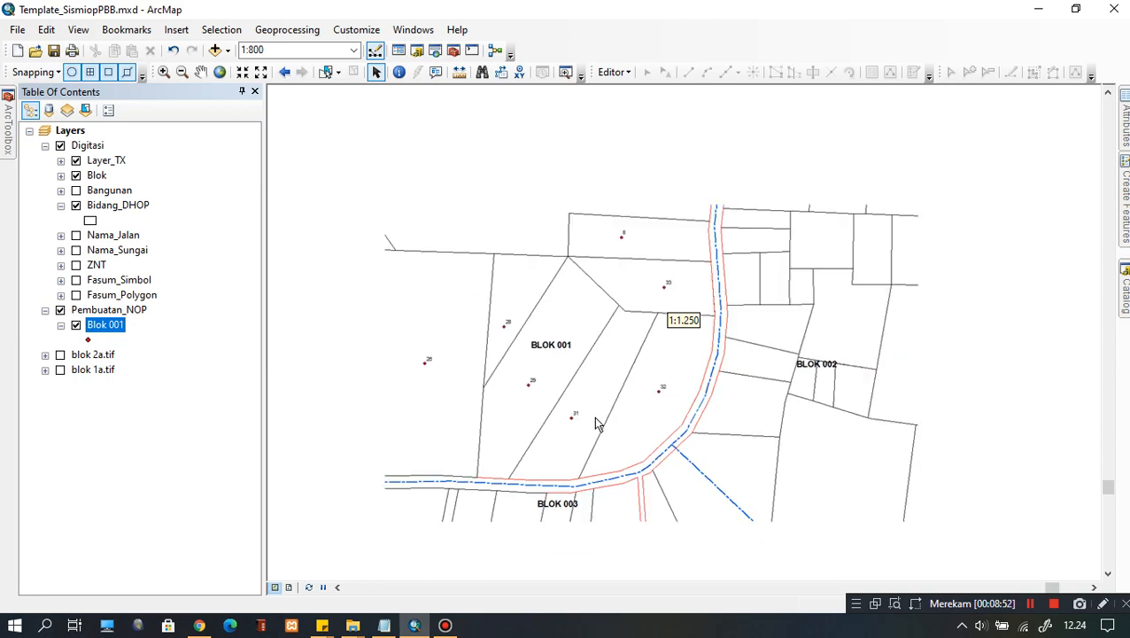
pyautogui.scroll(-2, 597, 425)
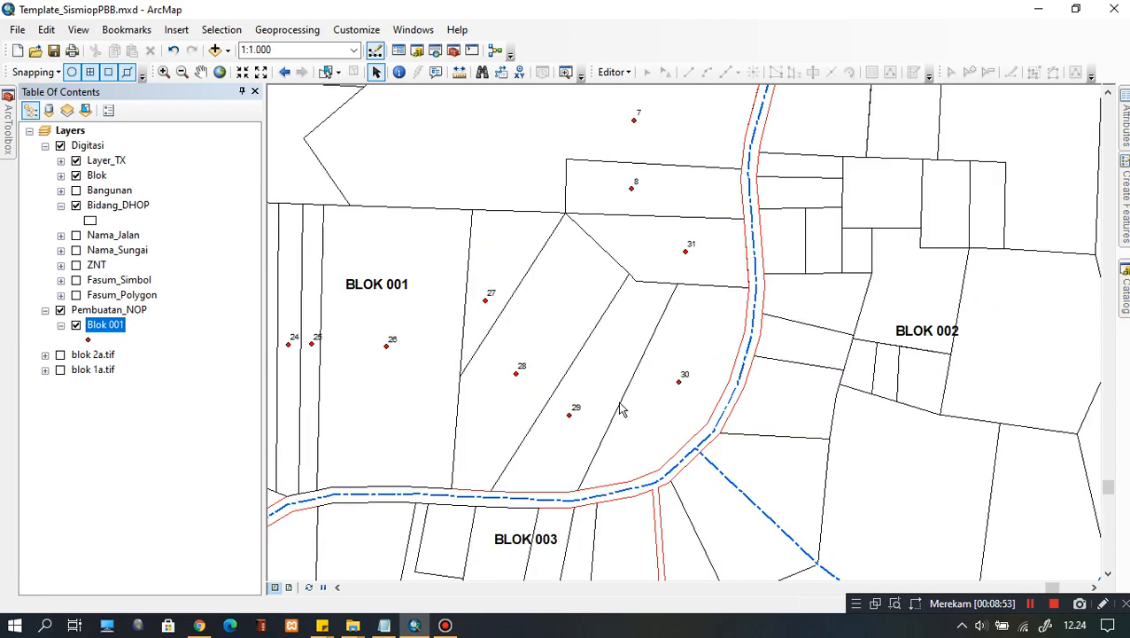
pyautogui.moveTo(527, 387); pyautogui.dragTo(621, 329)
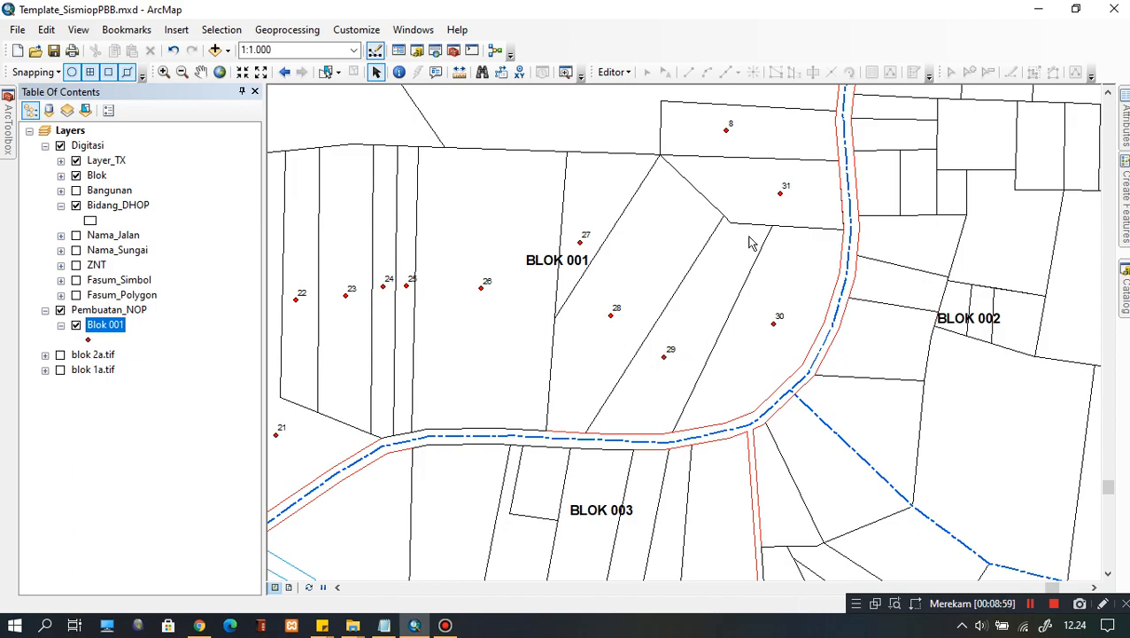
pyautogui.scroll(-1, 750, 243)
pyautogui.moveTo(759, 196); pyautogui.dragTo(839, 297)
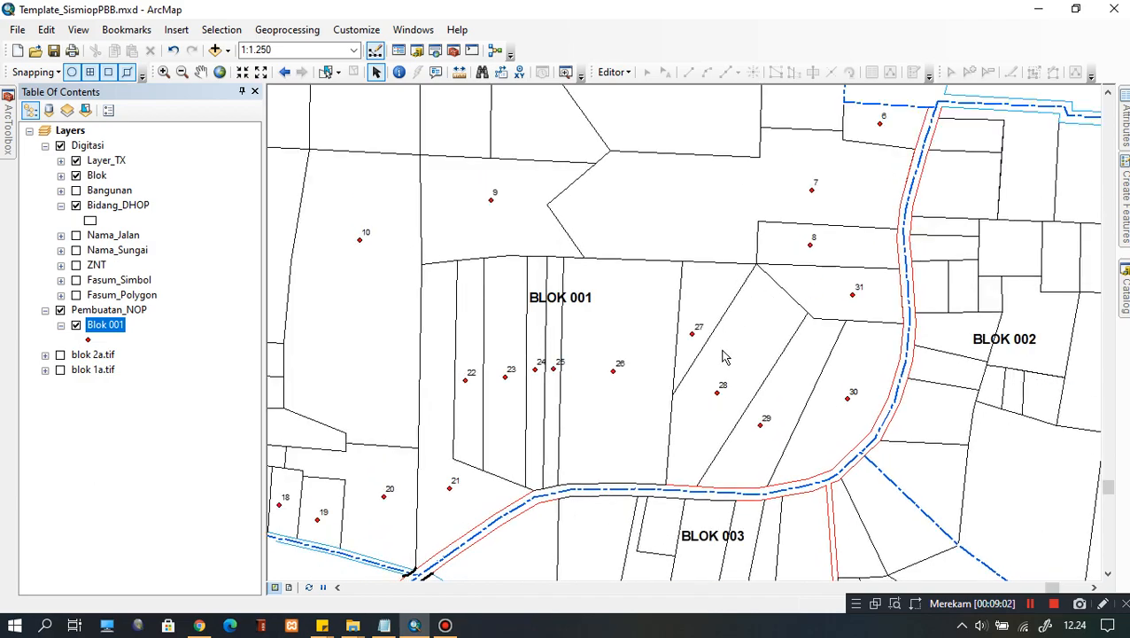
pyautogui.scroll(-1, 828, 241)
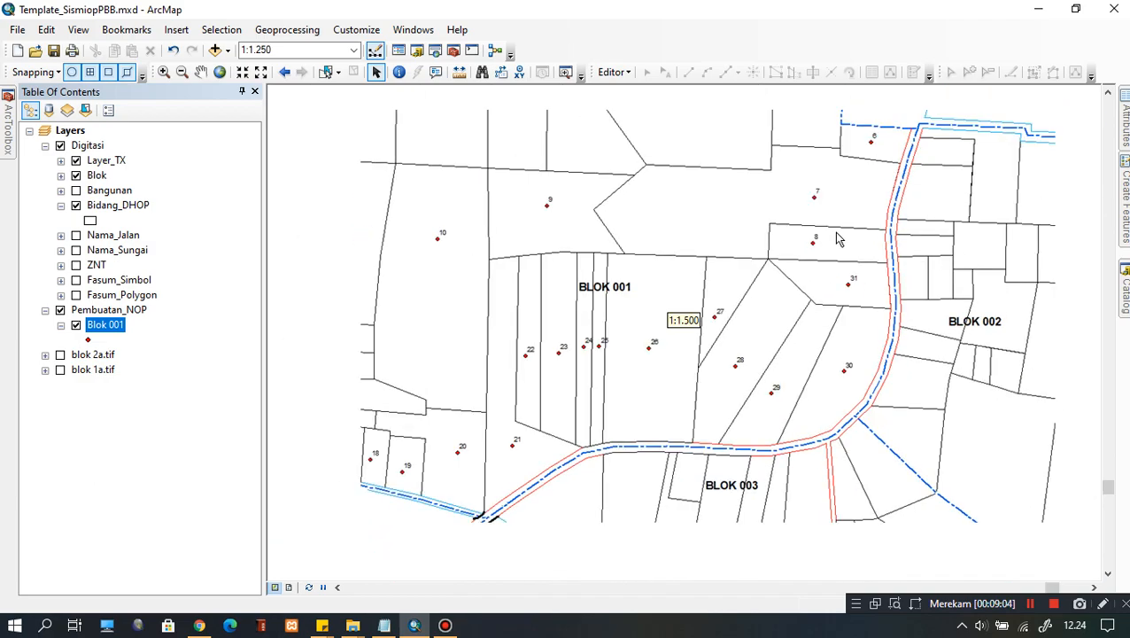
pyautogui.scroll(1, 791, 385)
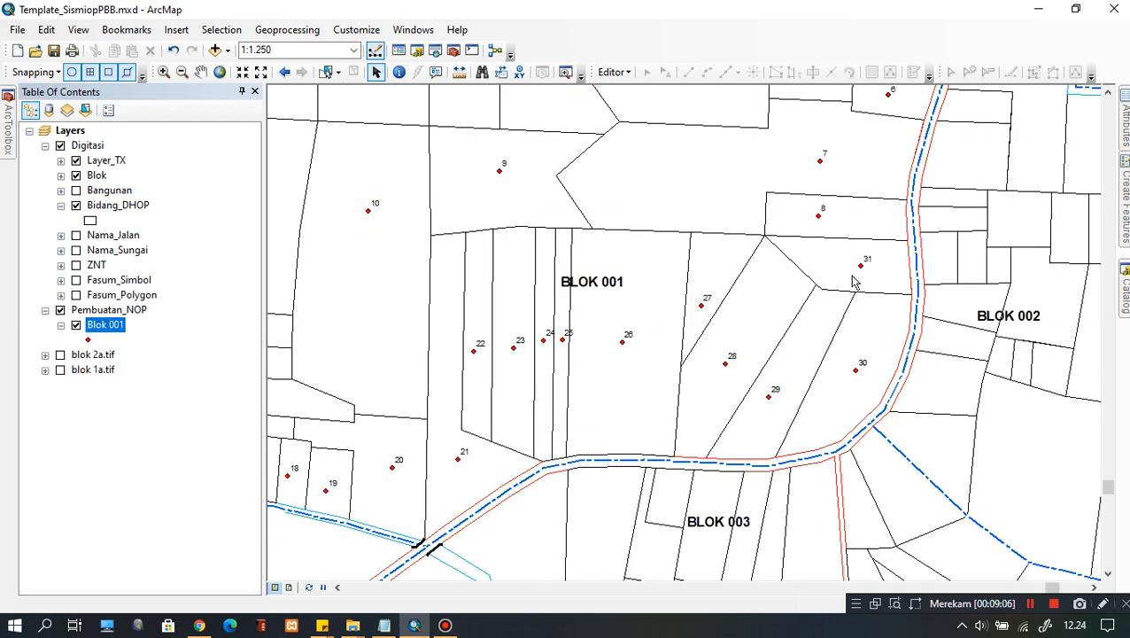
pyautogui.moveTo(643, 310); pyautogui.dragTo(769, 349)
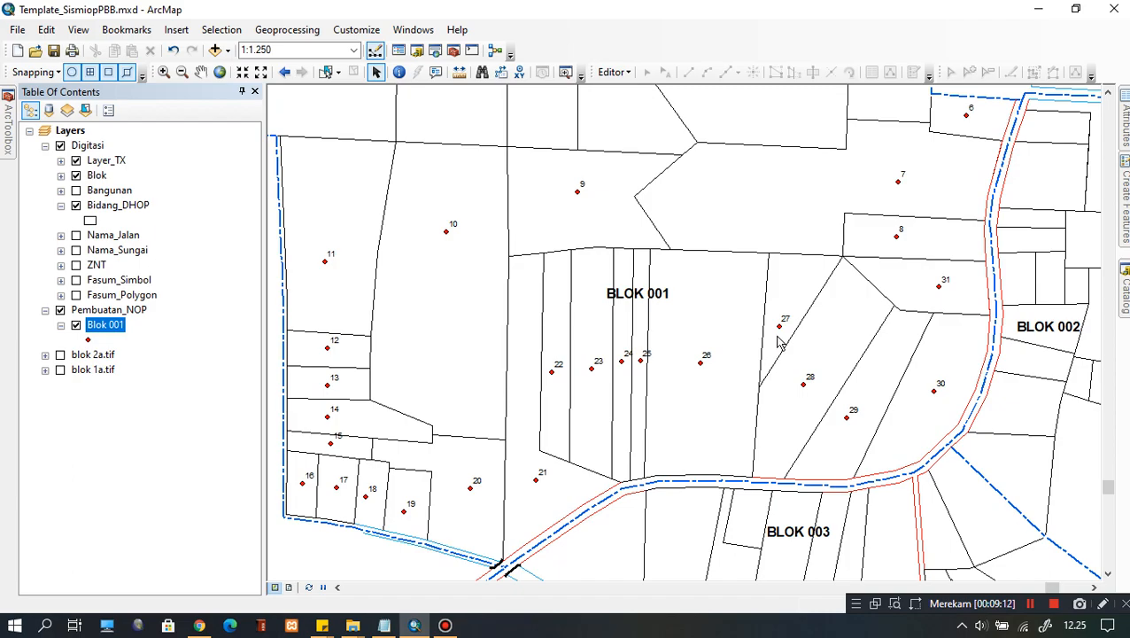
pyautogui.scroll(-1, 783, 336)
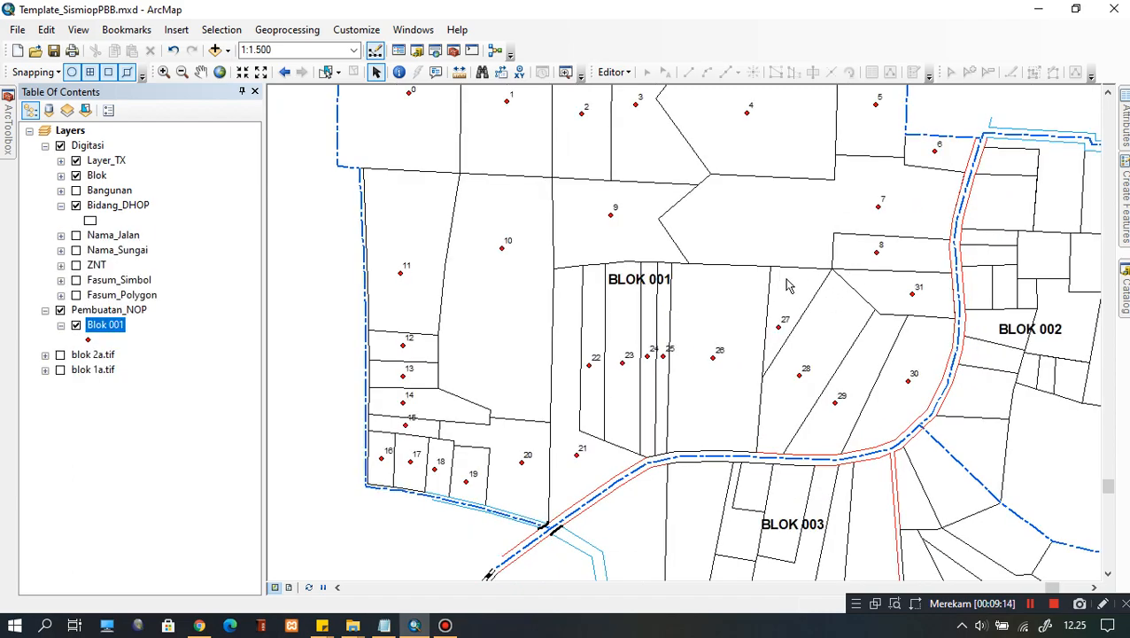
pyautogui.moveTo(787, 281); pyautogui.dragTo(787, 317)
pyautogui.moveTo(426, 148); pyautogui.dragTo(417, 201)
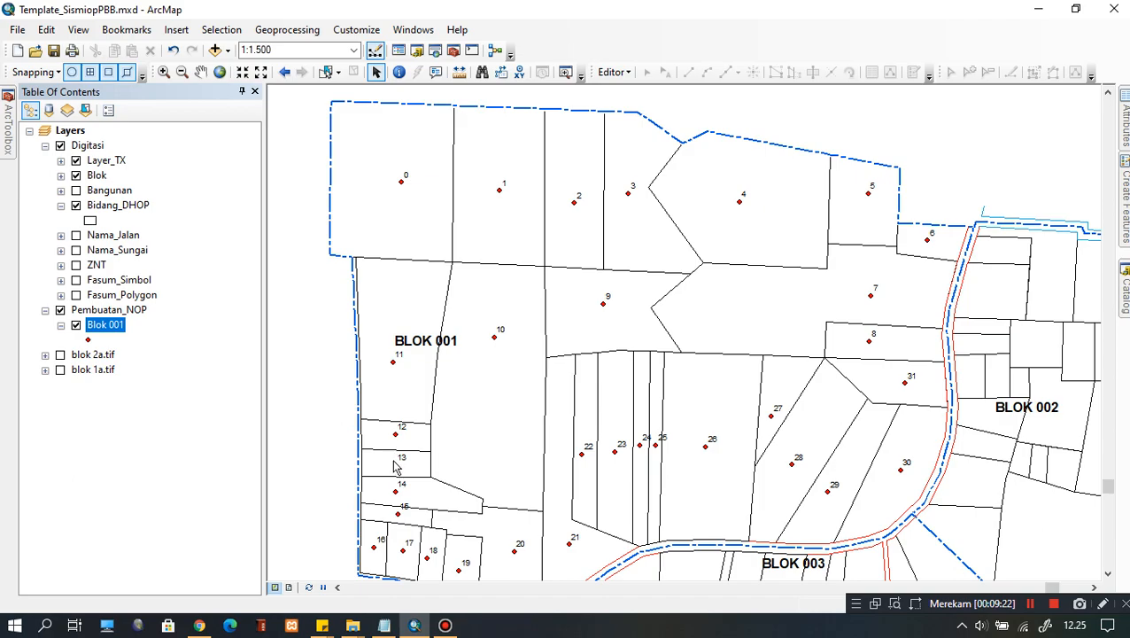
pyautogui.moveTo(402, 543); pyautogui.dragTo(404, 401)
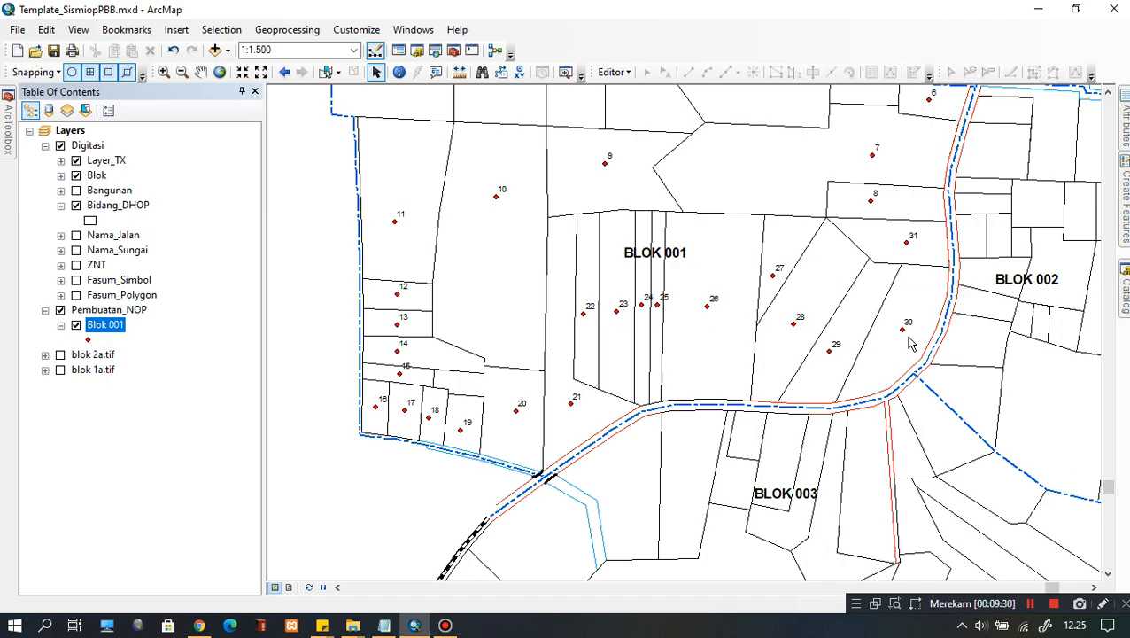
pyautogui.moveTo(798, 297); pyautogui.dragTo(669, 399)
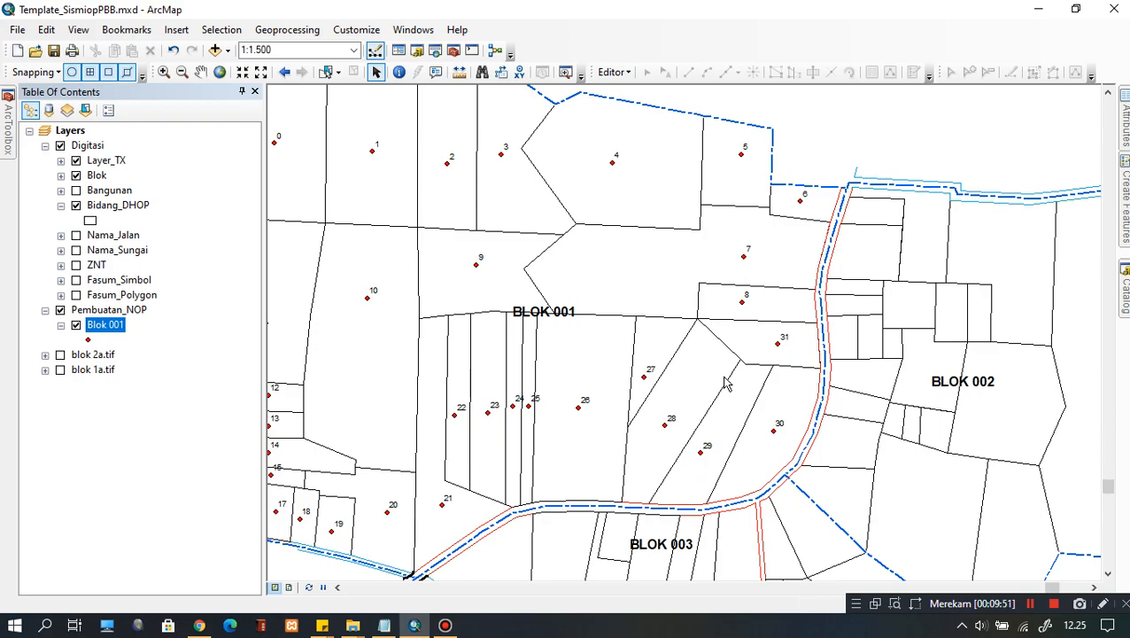
pyautogui.scroll(1, 764, 360)
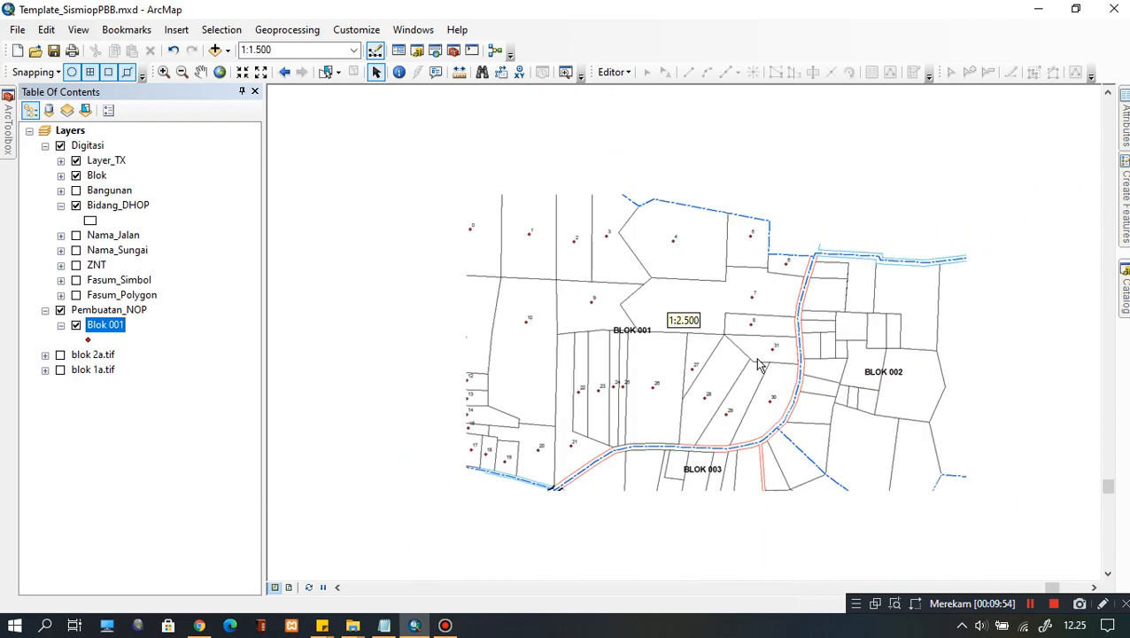
pyautogui.scroll(1, 773, 337)
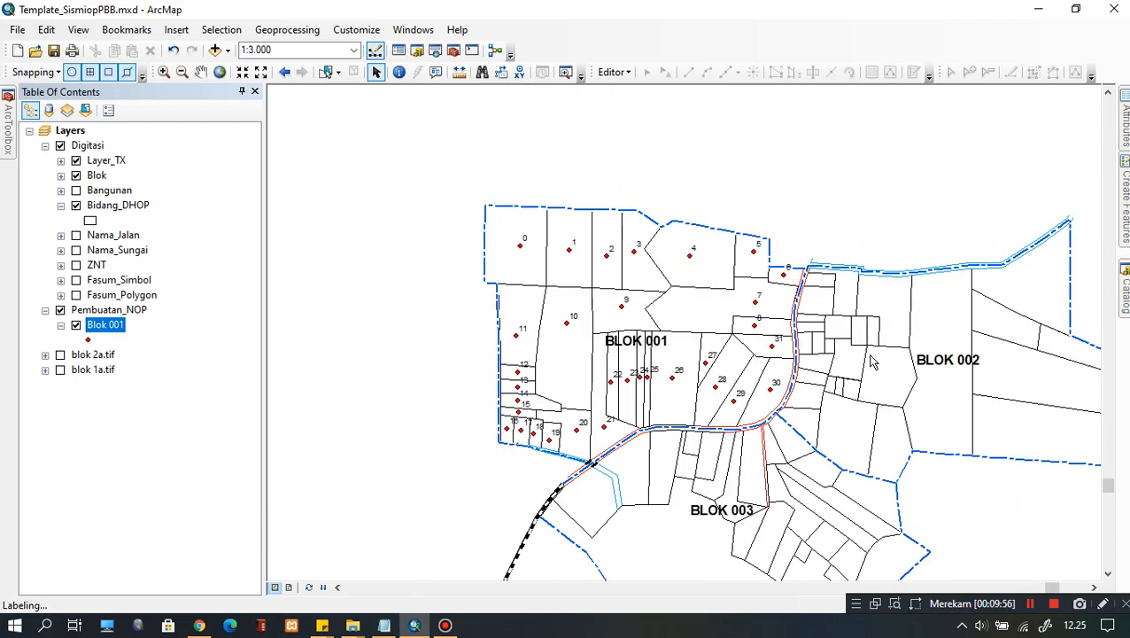
# Add the Blok 002.shp shapefile from the Shp NOP folder to the Pembuatan_NOP group, below Blok 001.
pyautogui.click(1125, 288)
pyautogui.click(900, 420)
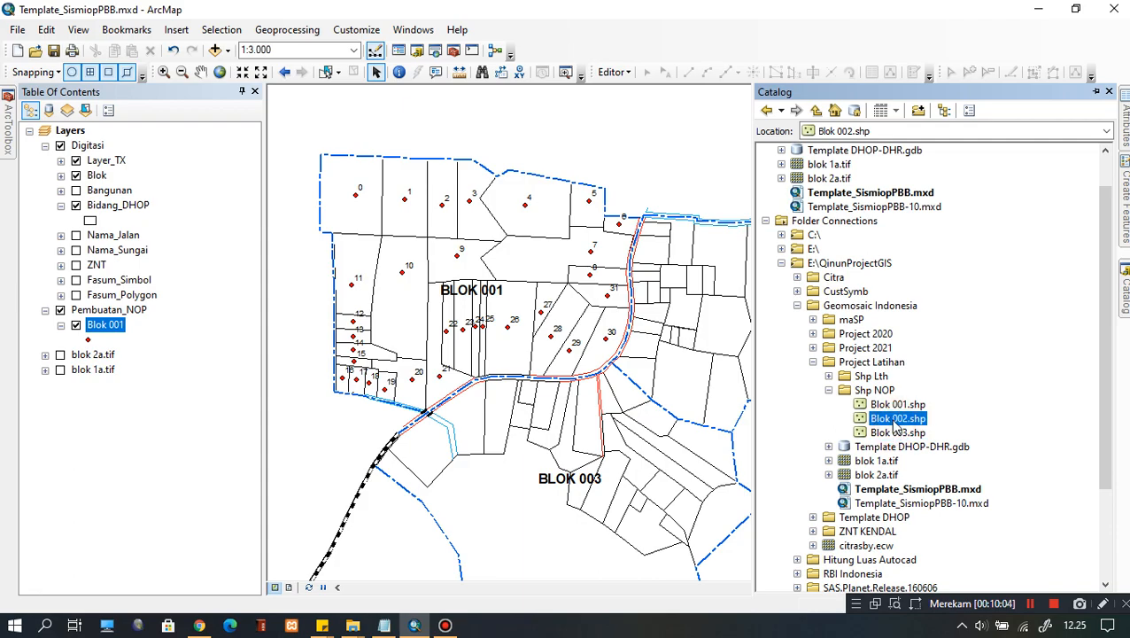
pyautogui.moveTo(893, 424); pyautogui.dragTo(890, 420)
pyautogui.moveTo(905, 417); pyautogui.dragTo(129, 329)
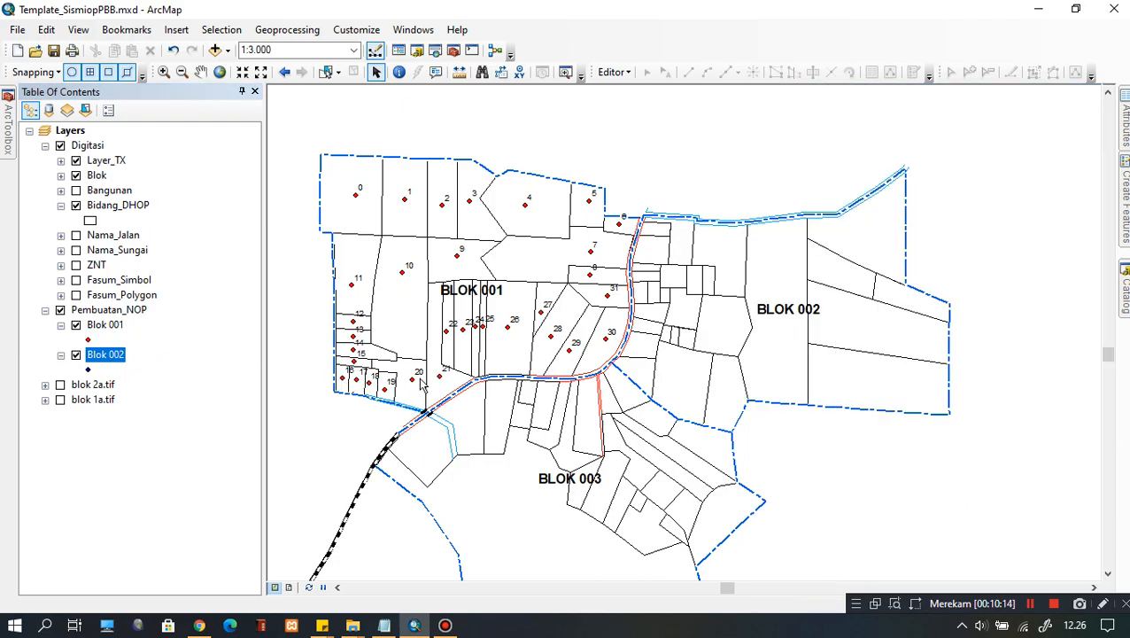
pyautogui.rightClick(106, 356)
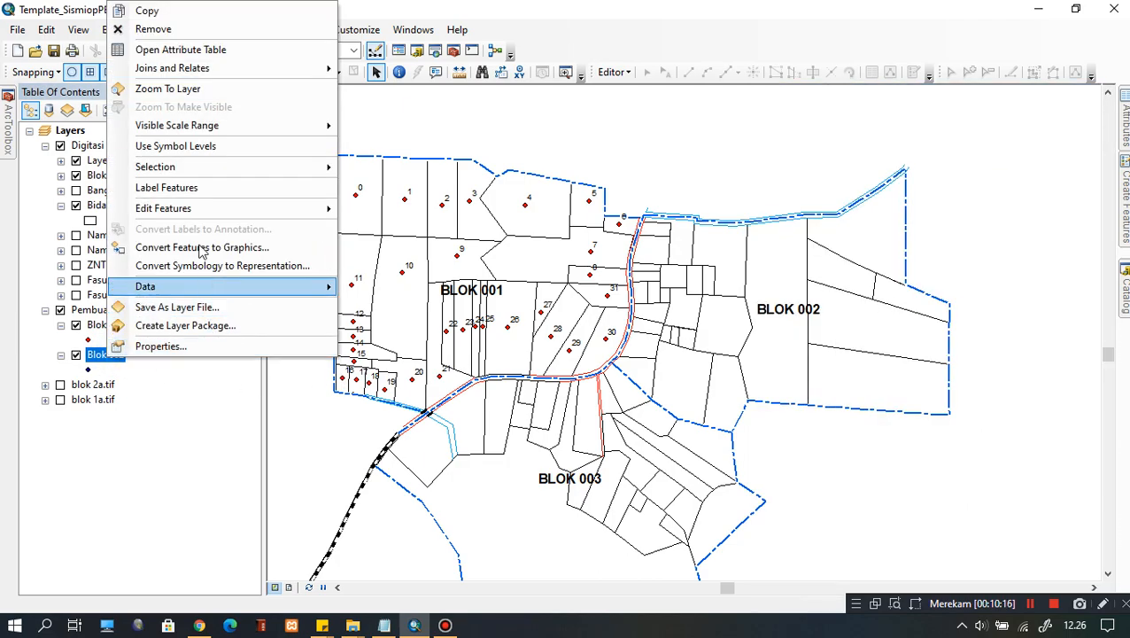
pyautogui.moveTo(259, 210)
pyautogui.click(474, 210)
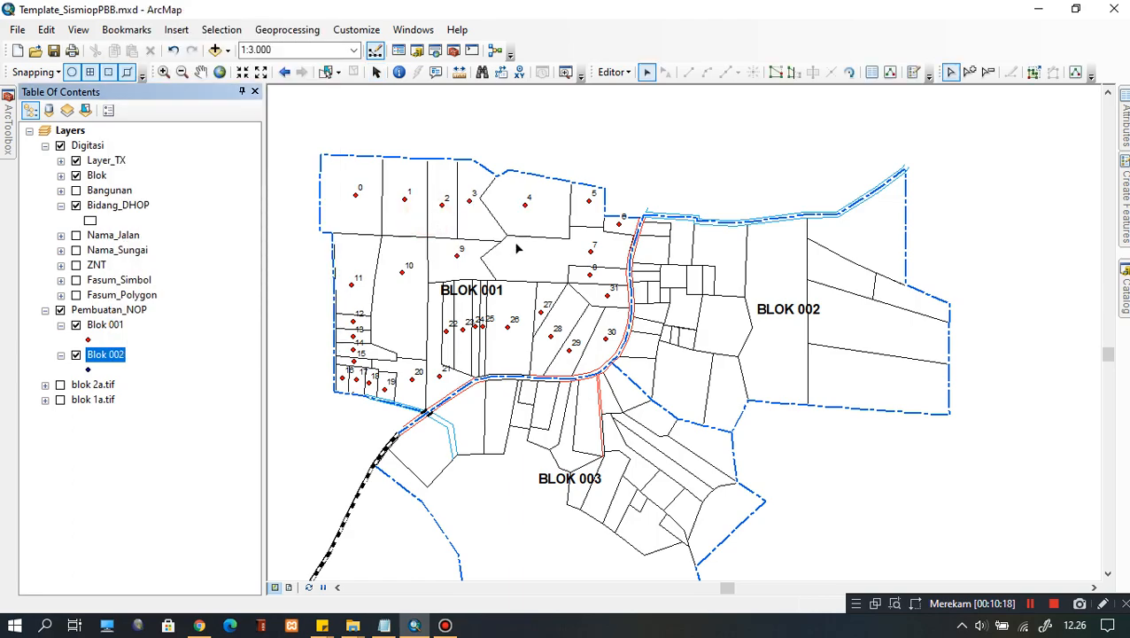
pyautogui.click(613, 72)
pyautogui.click(634, 108)
# Turn on feature labels for the Blok 002 layer with FID as the label field.
pyautogui.click(119, 368)
pyautogui.click(108, 359)
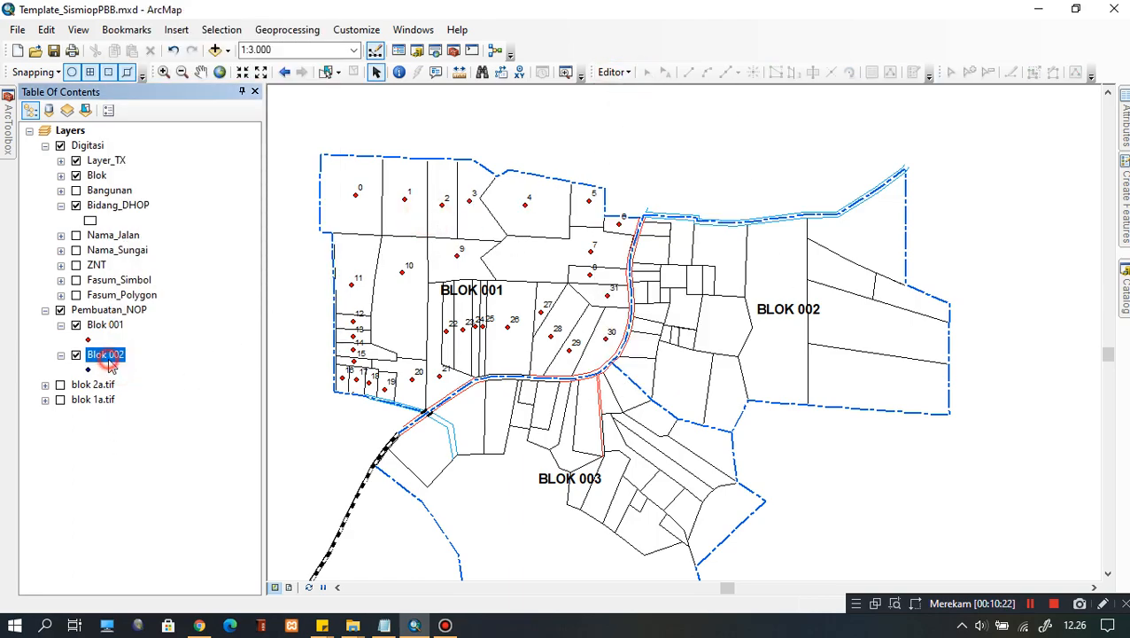
pyautogui.click(104, 353)
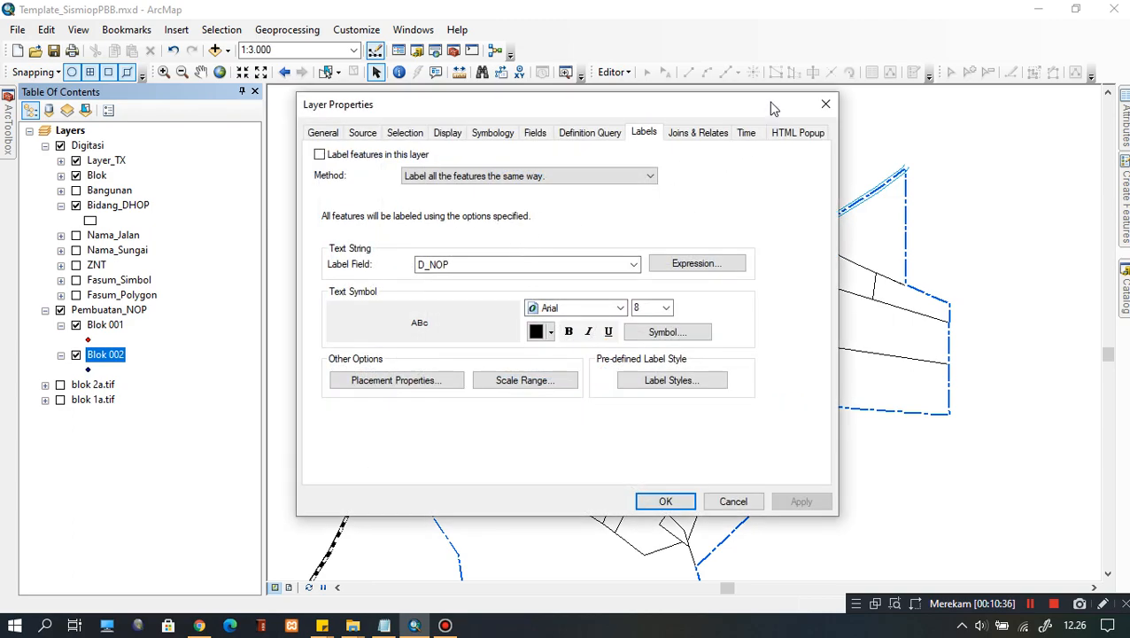
pyautogui.moveTo(773, 107); pyautogui.dragTo(795, 138)
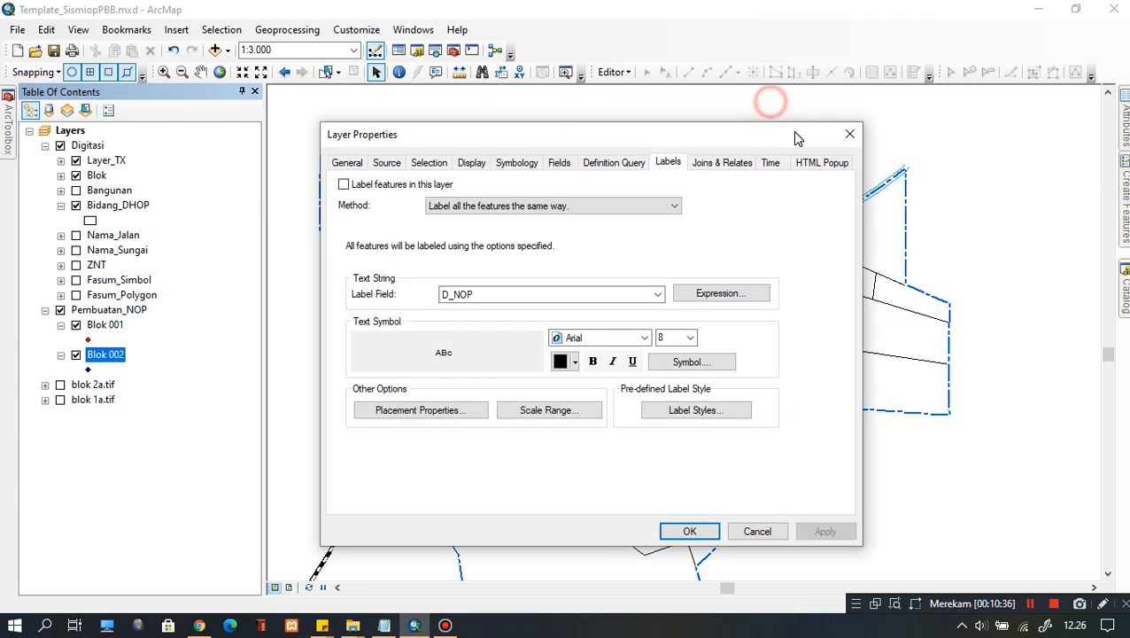
pyautogui.click(344, 185)
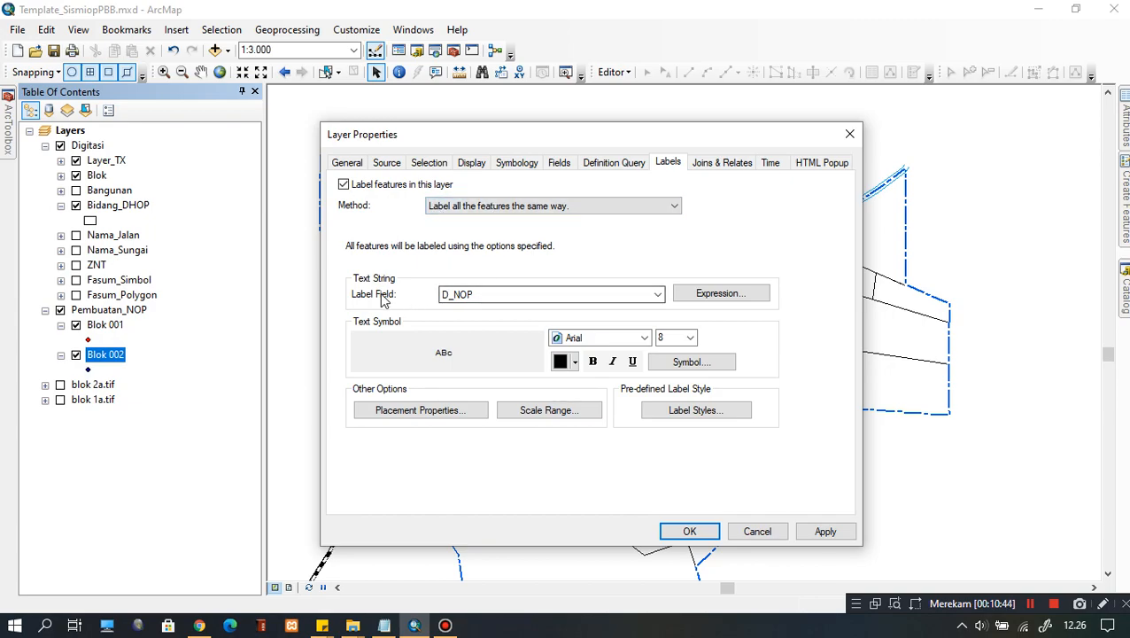
pyautogui.click(484, 301)
pyautogui.click(470, 308)
pyautogui.click(479, 294)
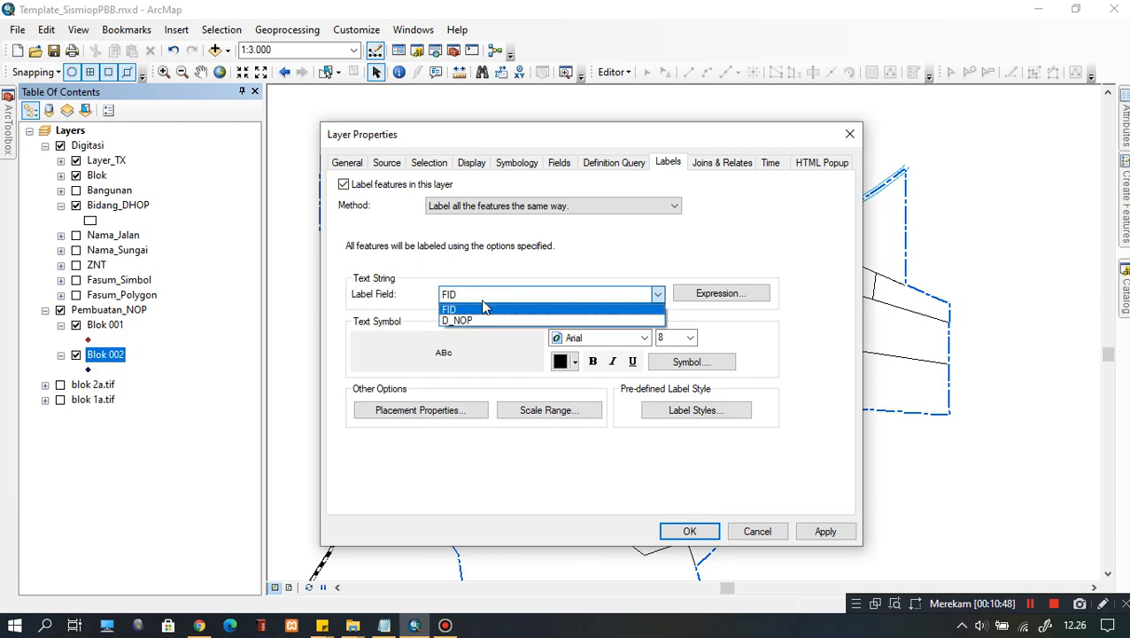
pyautogui.click(480, 308)
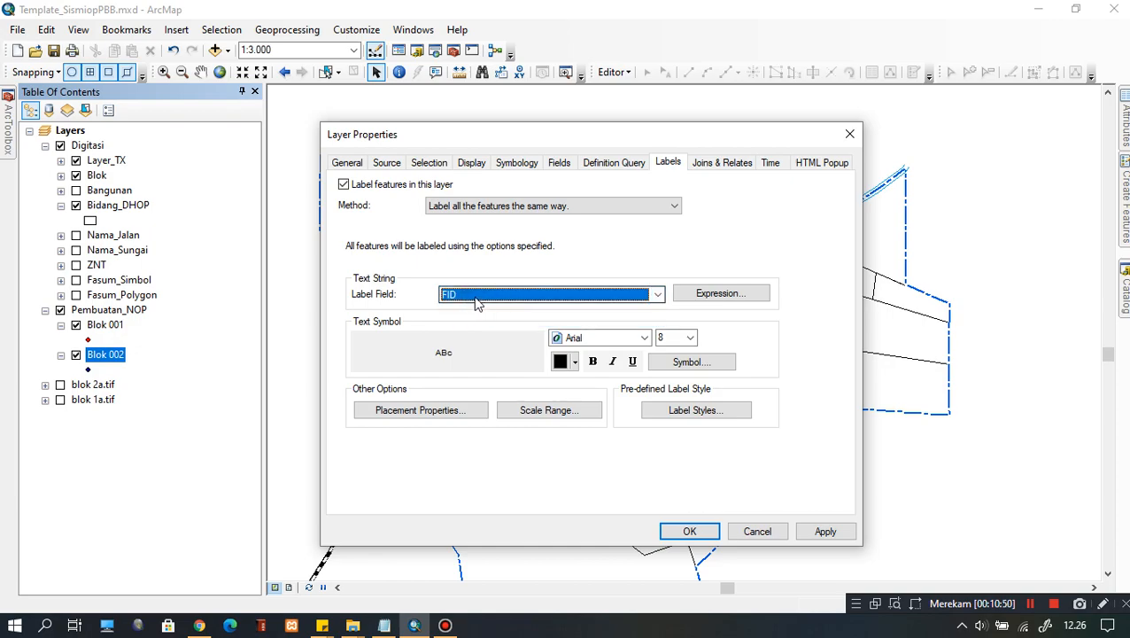
pyautogui.click(688, 537)
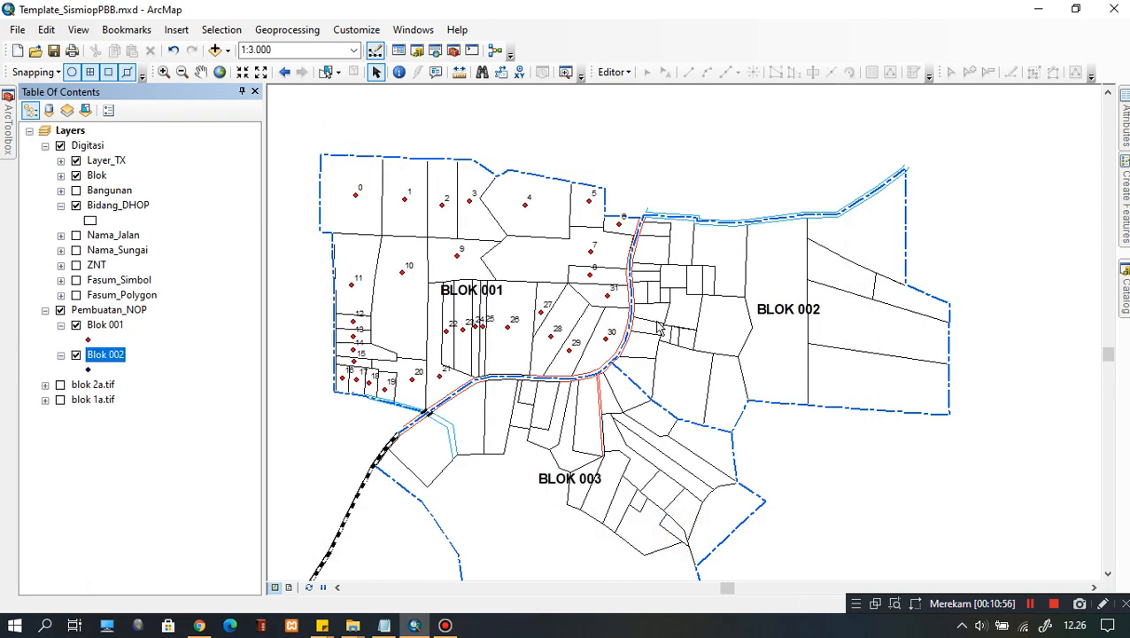
# Start an edit session on the Blok 002 layer.
pyautogui.moveTo(655, 309); pyautogui.dragTo(659, 302)
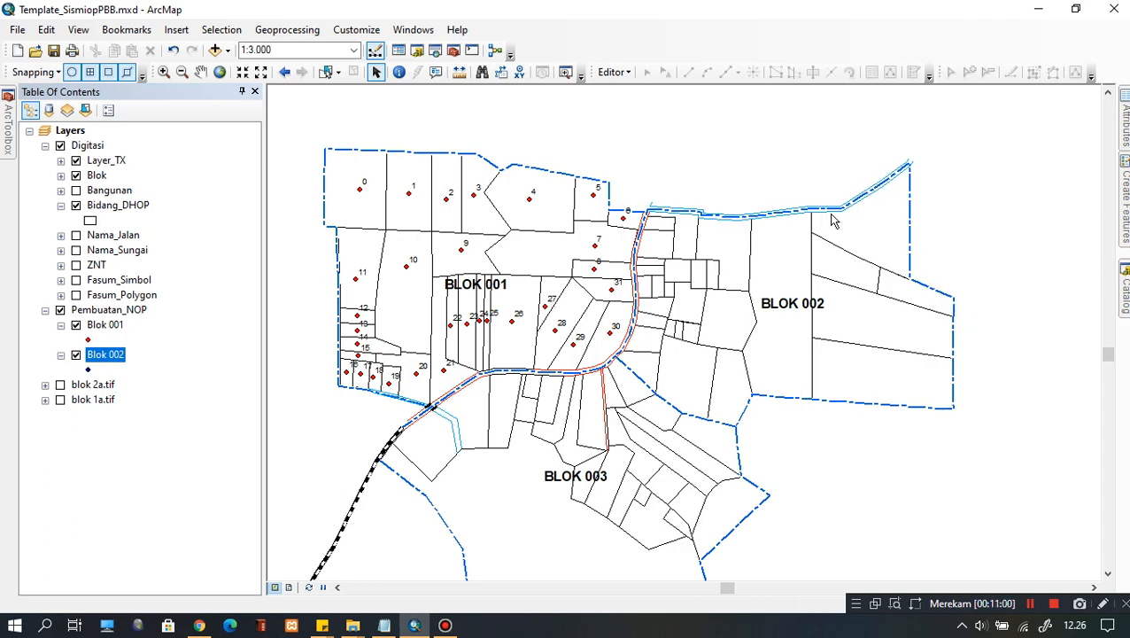
pyautogui.scroll(-1, 695, 251)
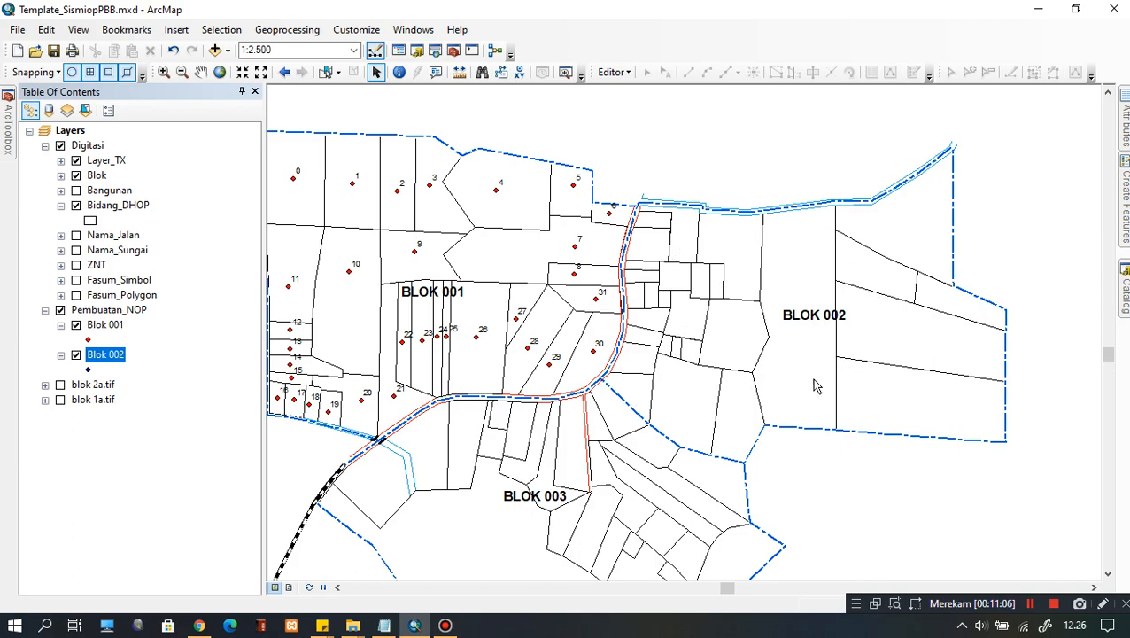
pyautogui.moveTo(747, 426); pyautogui.dragTo(776, 348)
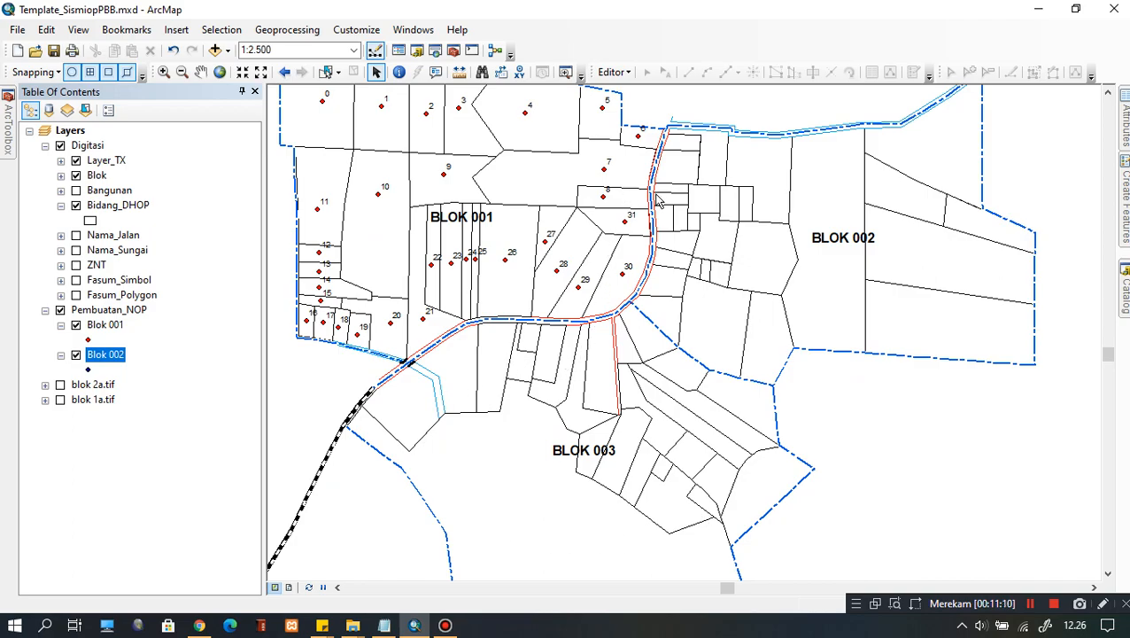
pyautogui.moveTo(658, 195); pyautogui.dragTo(654, 274)
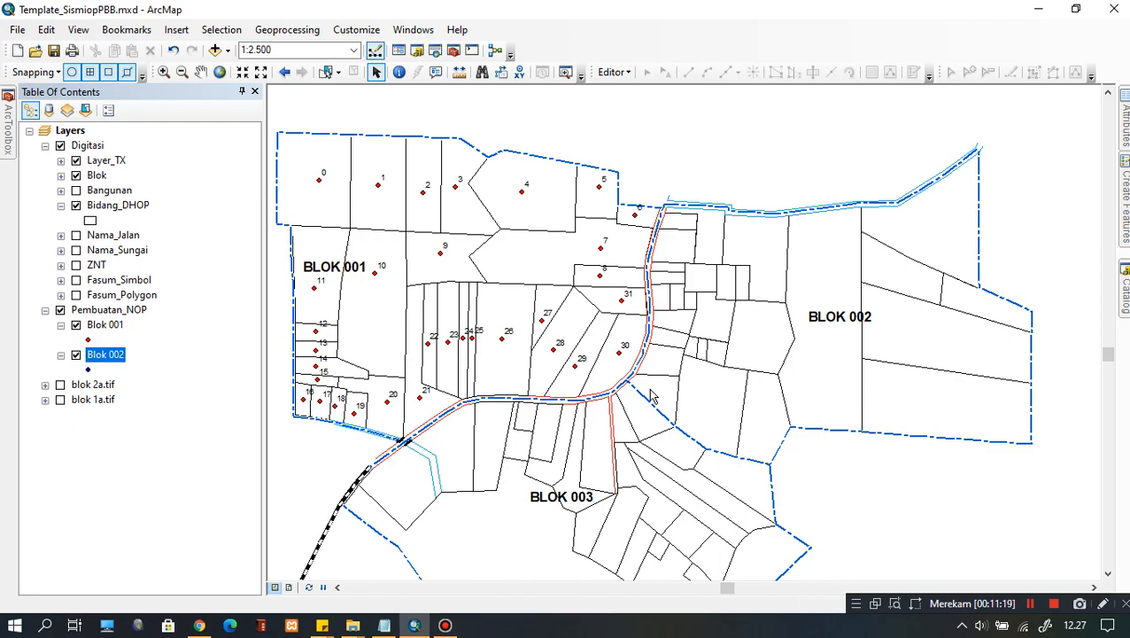
pyautogui.moveTo(630, 427); pyautogui.dragTo(653, 332)
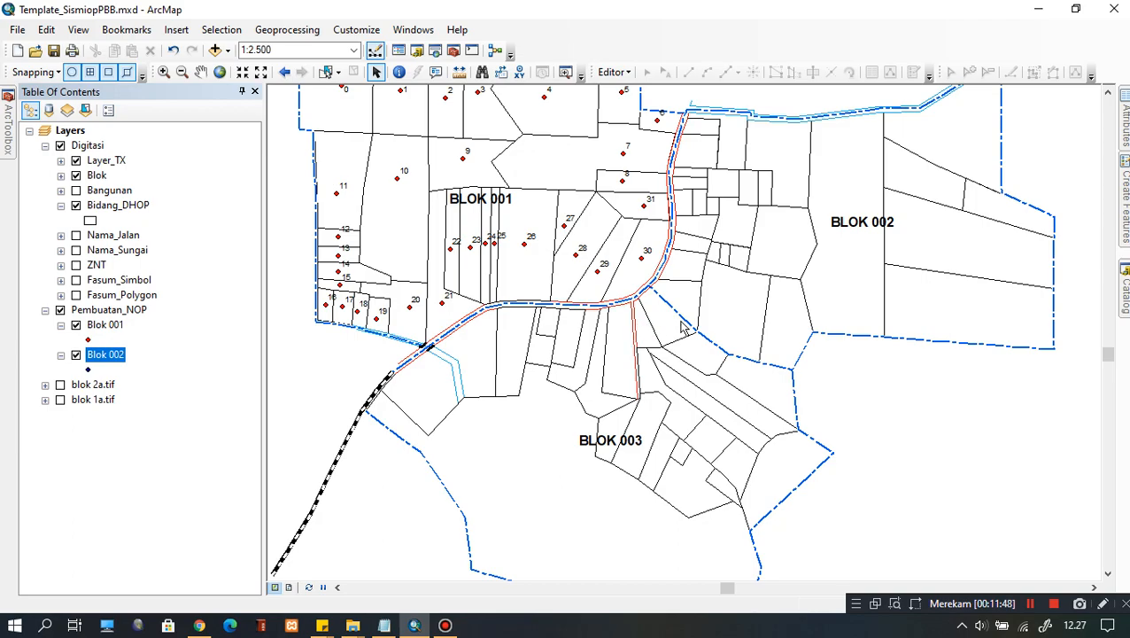
pyautogui.scroll(-3, 846, 337)
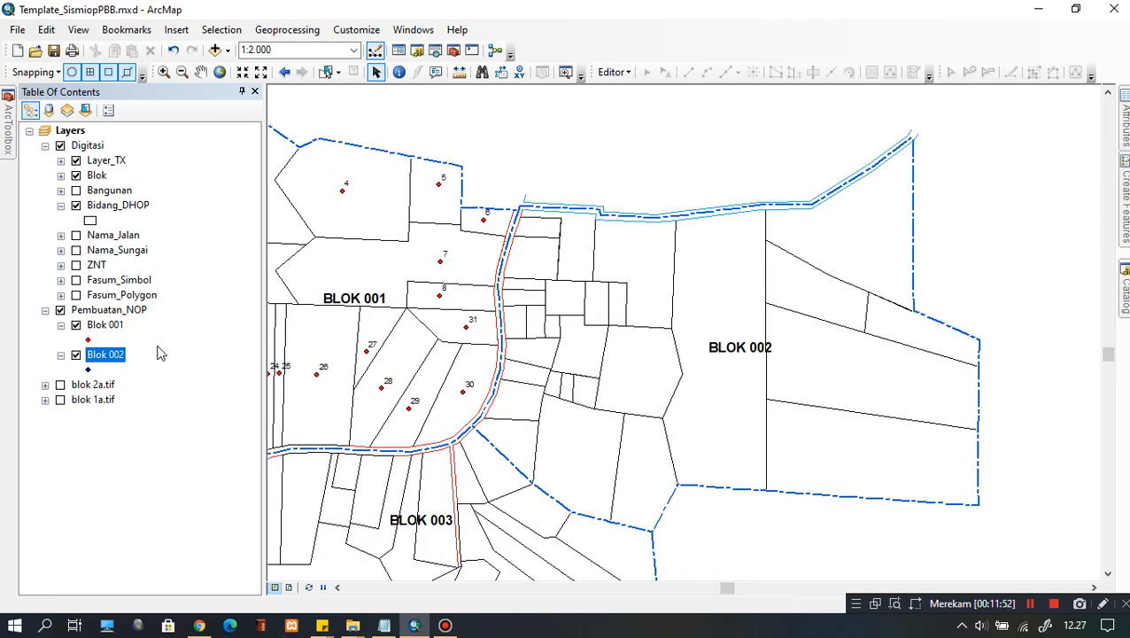
pyautogui.rightClick(114, 359)
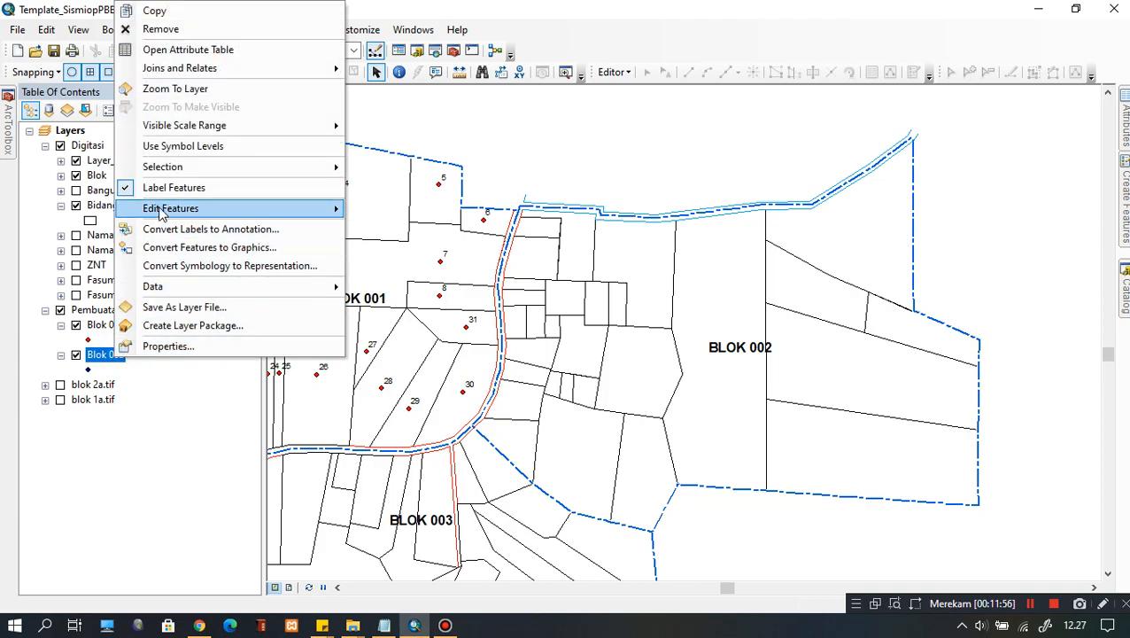
pyautogui.moveTo(191, 215)
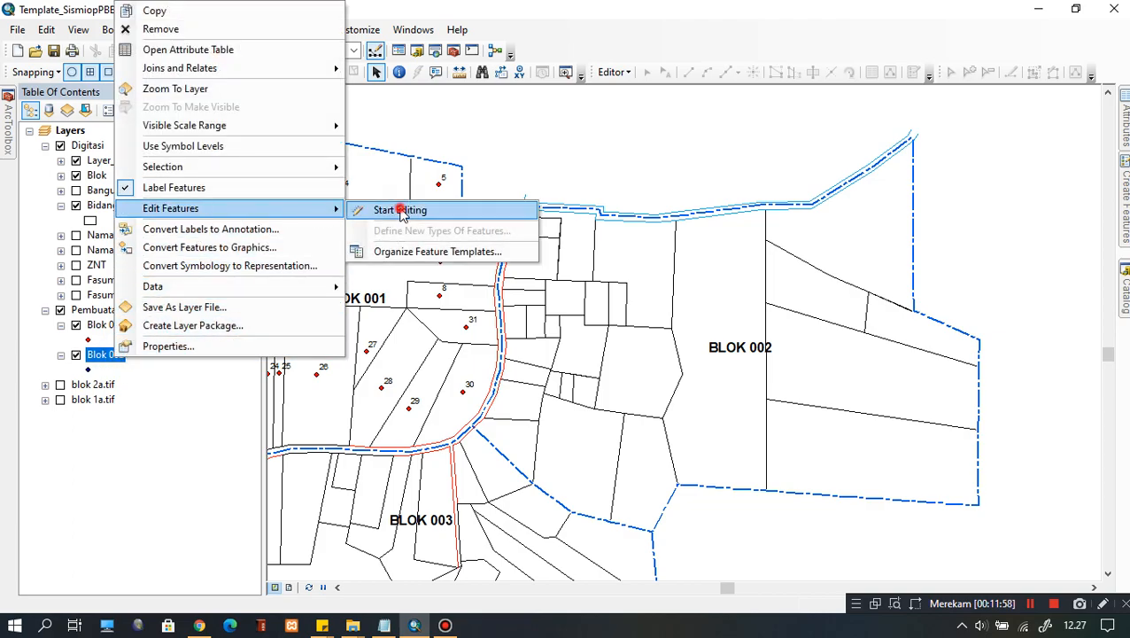
pyautogui.click(391, 210)
# With the Blok 002 point template, place points in the two northernmost roadside parcels, lower one first, and the narrow parcel east of them.
pyautogui.scroll(1, 595, 209)
pyautogui.scroll(-1, 615, 237)
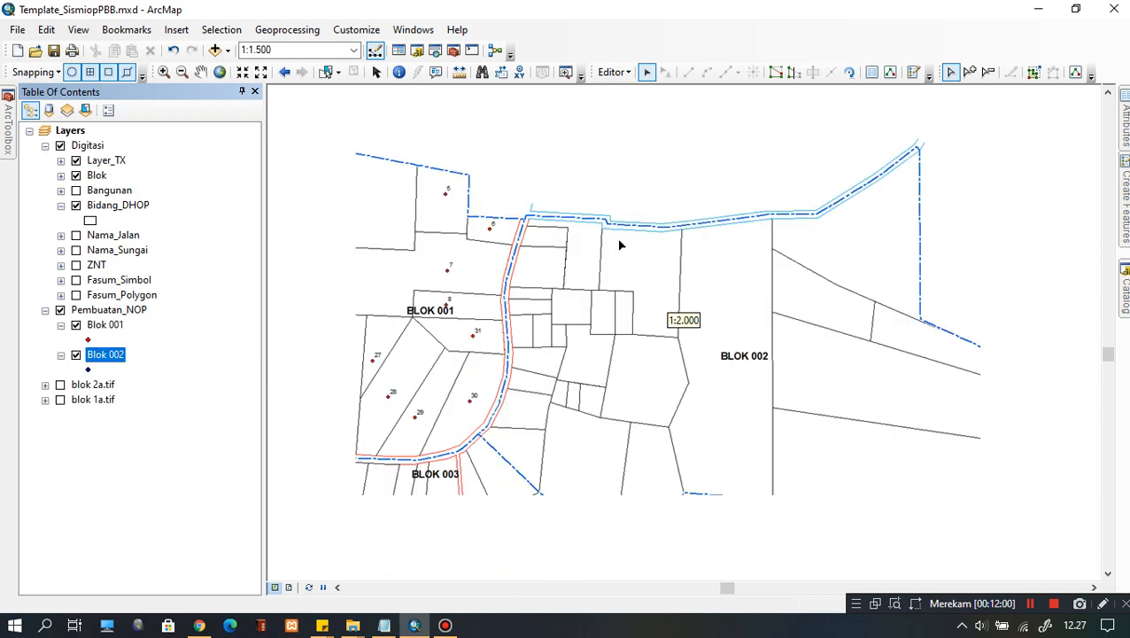
pyautogui.moveTo(624, 251); pyautogui.dragTo(631, 235)
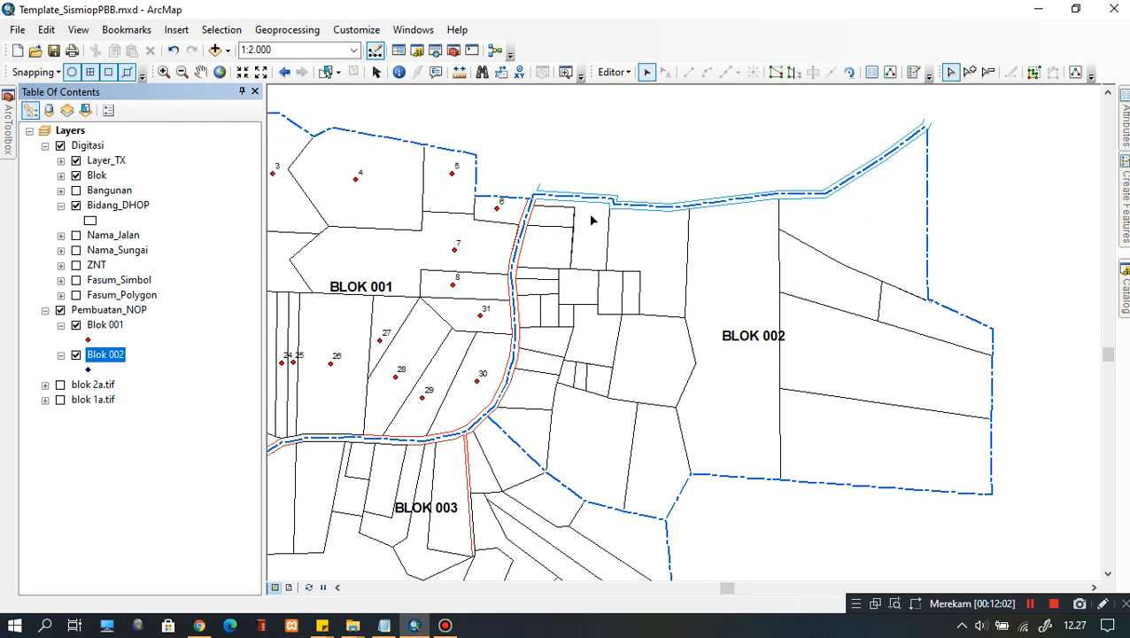
pyautogui.scroll(1, 593, 222)
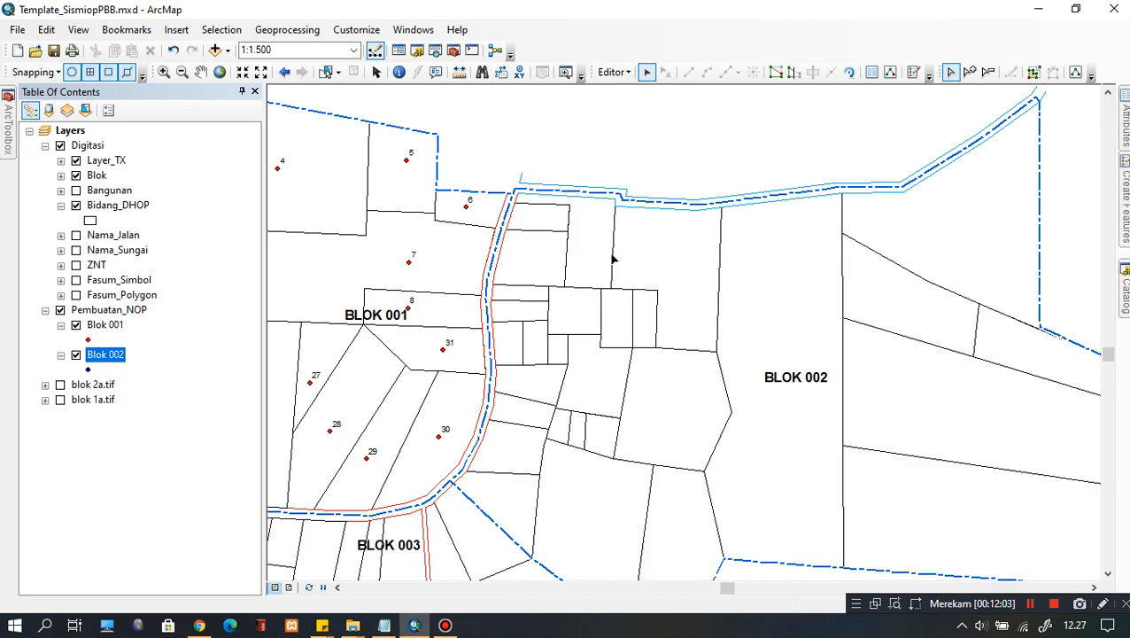
pyautogui.moveTo(613, 258); pyautogui.dragTo(604, 222)
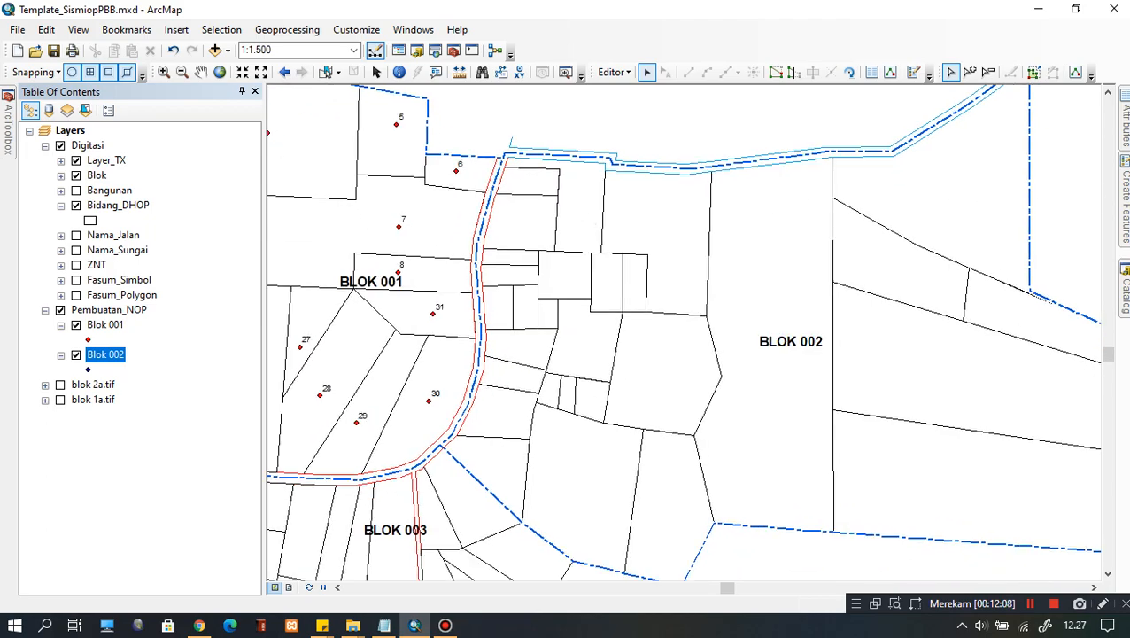
pyautogui.moveTo(1126, 201)
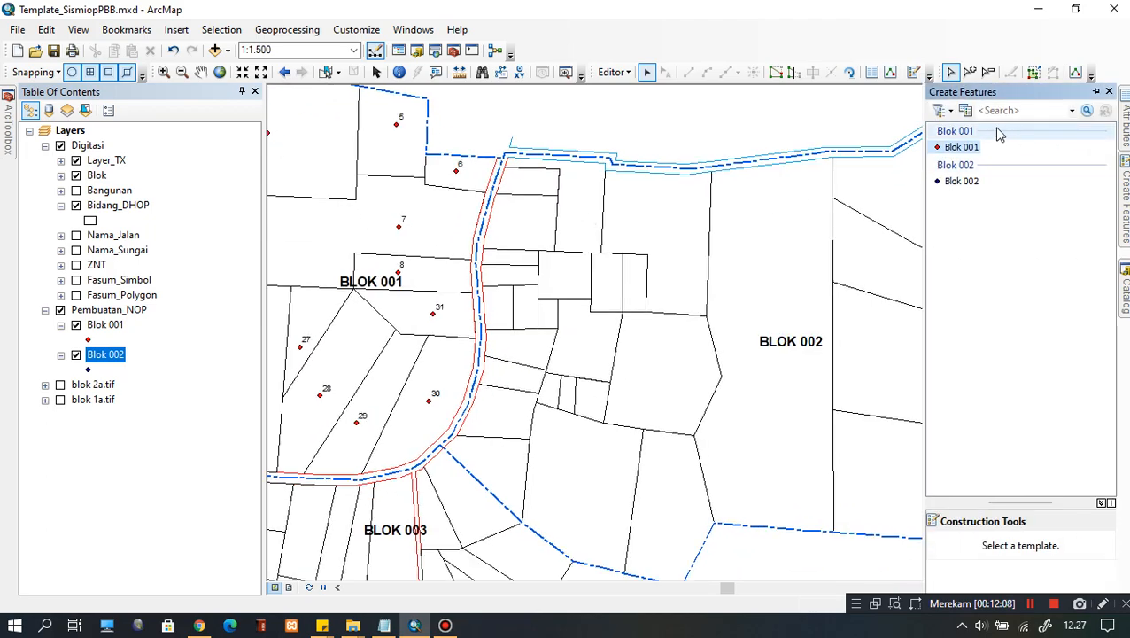
pyautogui.click(961, 181)
pyautogui.moveTo(833, 232); pyautogui.dragTo(715, 254)
pyautogui.moveTo(609, 282); pyautogui.dragTo(658, 285)
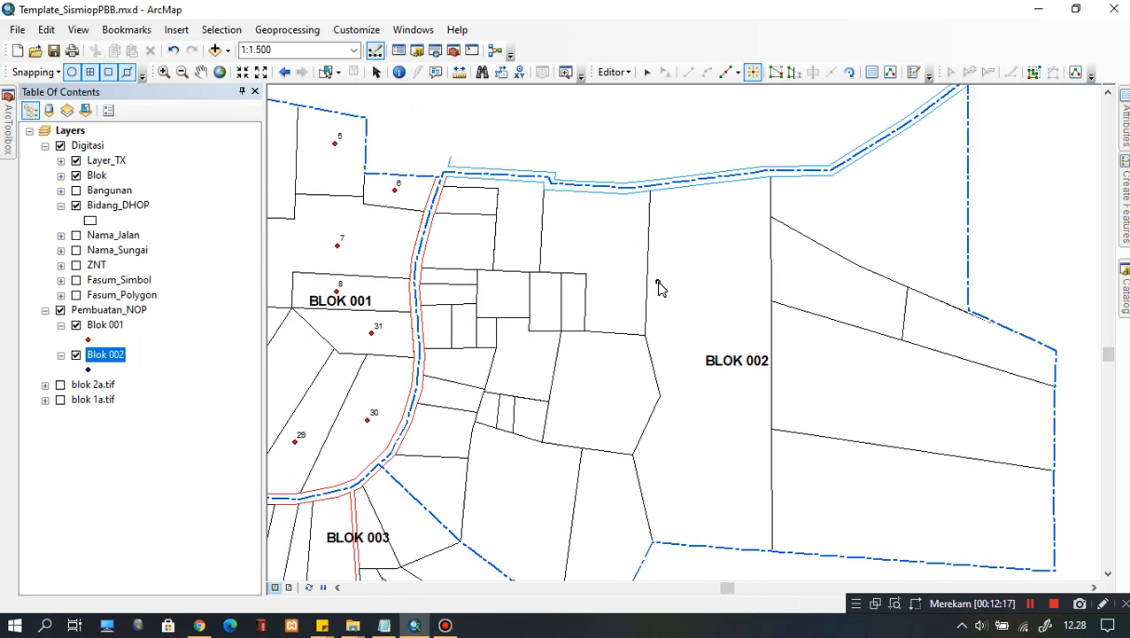
pyautogui.click(458, 239)
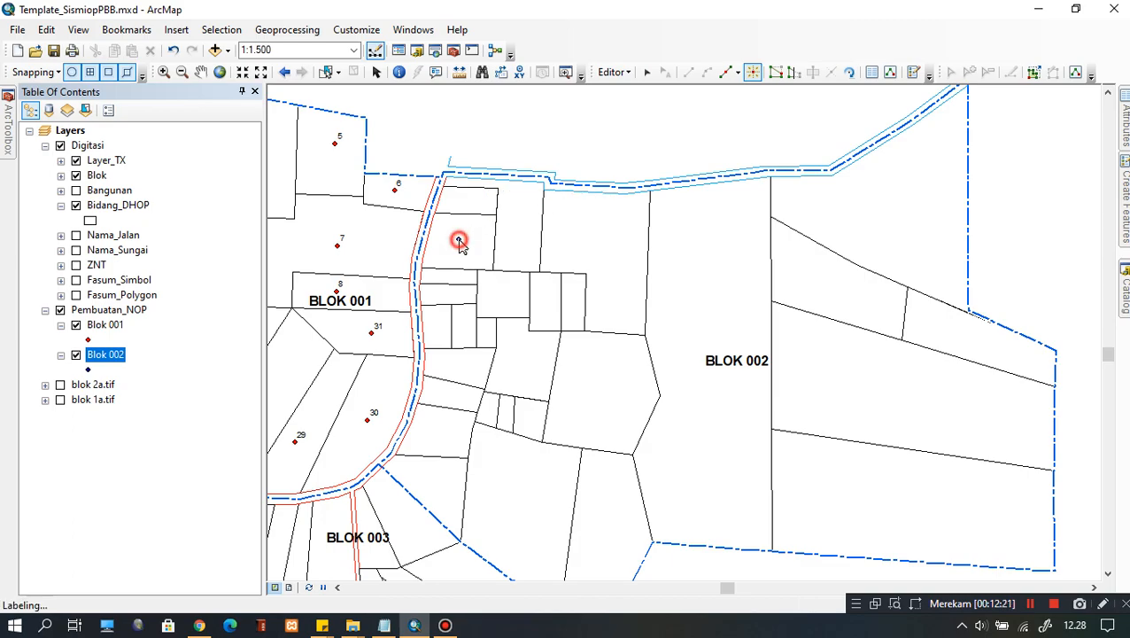
pyautogui.click(470, 201)
pyautogui.click(520, 225)
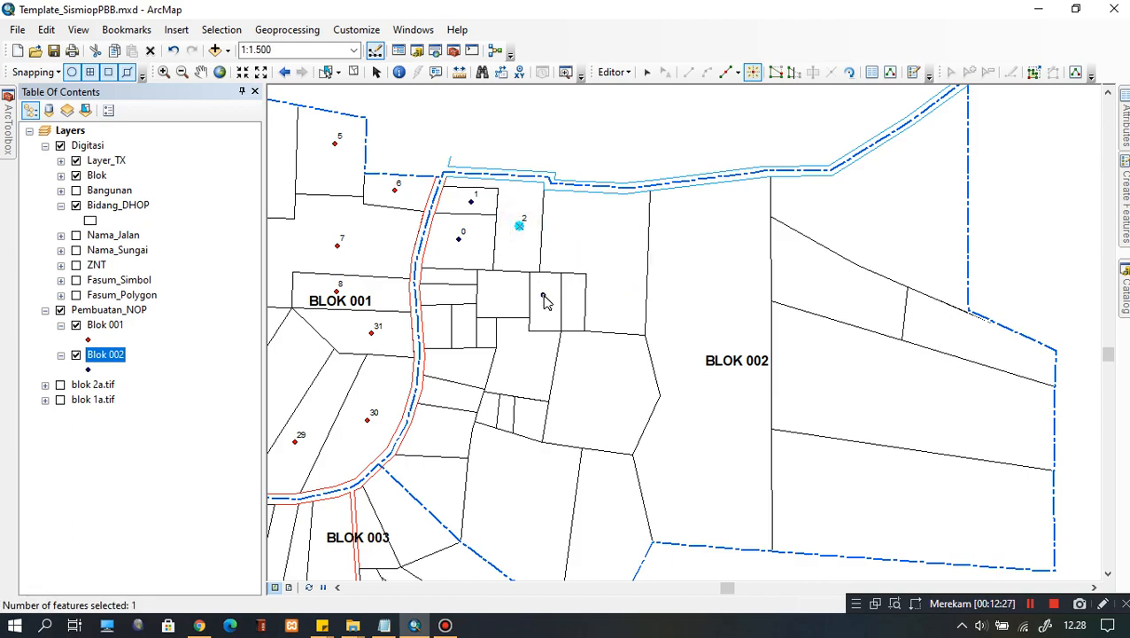
# Place Blok 002 points eastward through the two large northern parcels, then north to south through the five easternmost parcels.
pyautogui.click(610, 236)
pyautogui.click(728, 241)
pyautogui.click(866, 204)
pyautogui.click(869, 288)
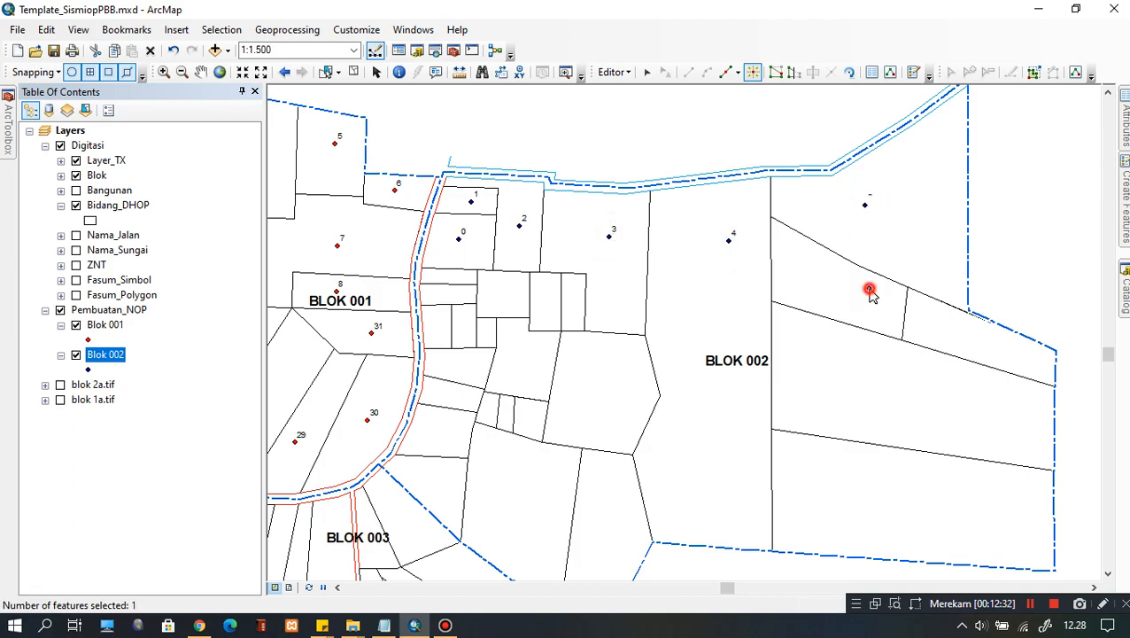
pyautogui.click(947, 333)
pyautogui.click(912, 405)
pyautogui.click(880, 506)
# Place points from east to west in the two narrow parcels and the adjoining square parcel south of the northern row.
pyautogui.moveTo(824, 459); pyautogui.dragTo(903, 334)
pyautogui.moveTo(705, 387); pyautogui.dragTo(699, 437)
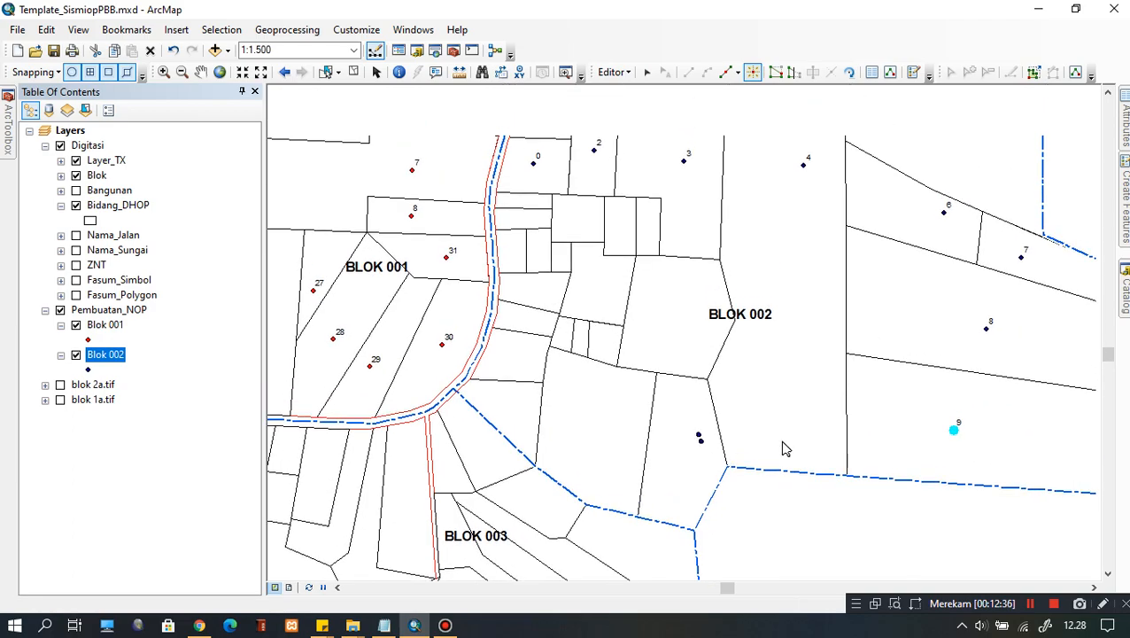
pyautogui.click(650, 225)
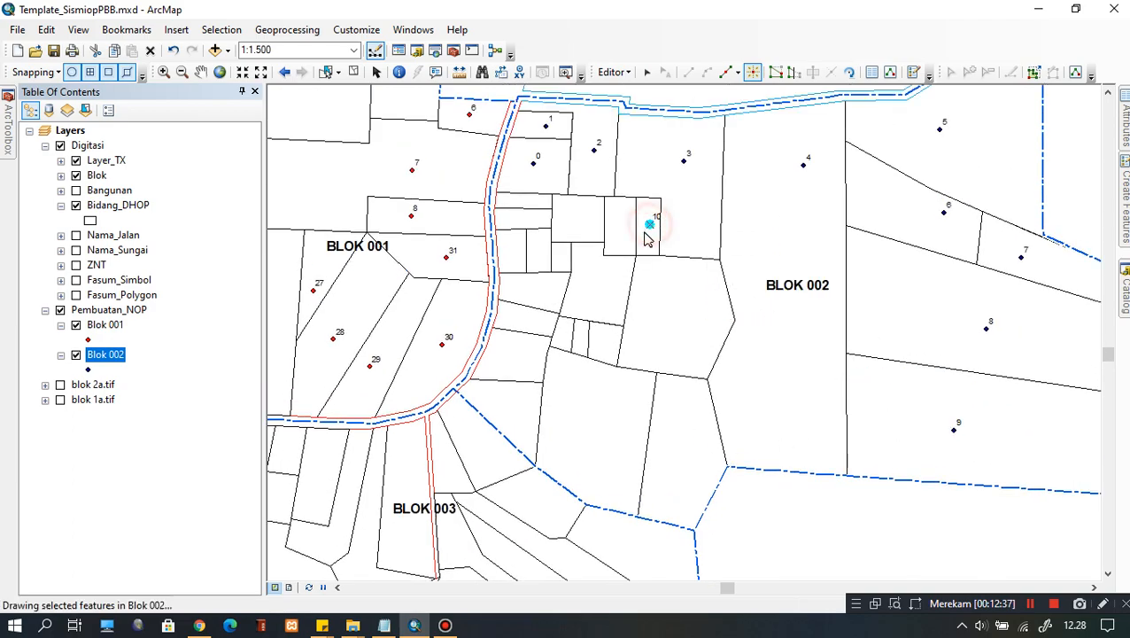
pyautogui.click(619, 222)
pyautogui.click(580, 214)
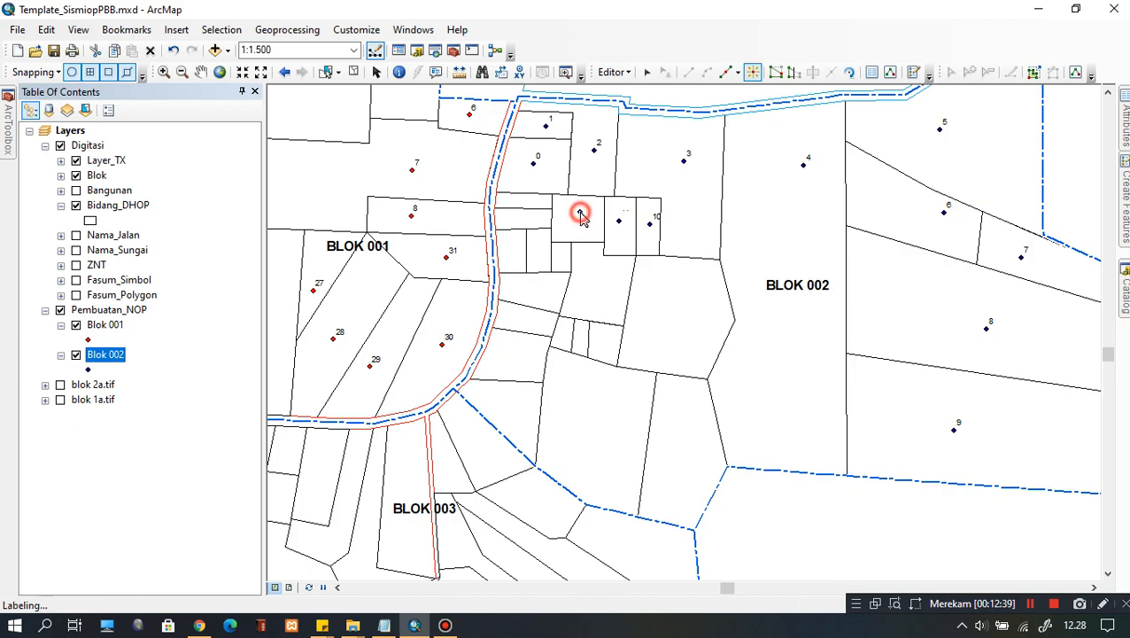
# Place points in the two thin roadside strips and the three small parcels below them, and undo the point misplaced on the parcel corner.
pyautogui.scroll(1, 523, 211)
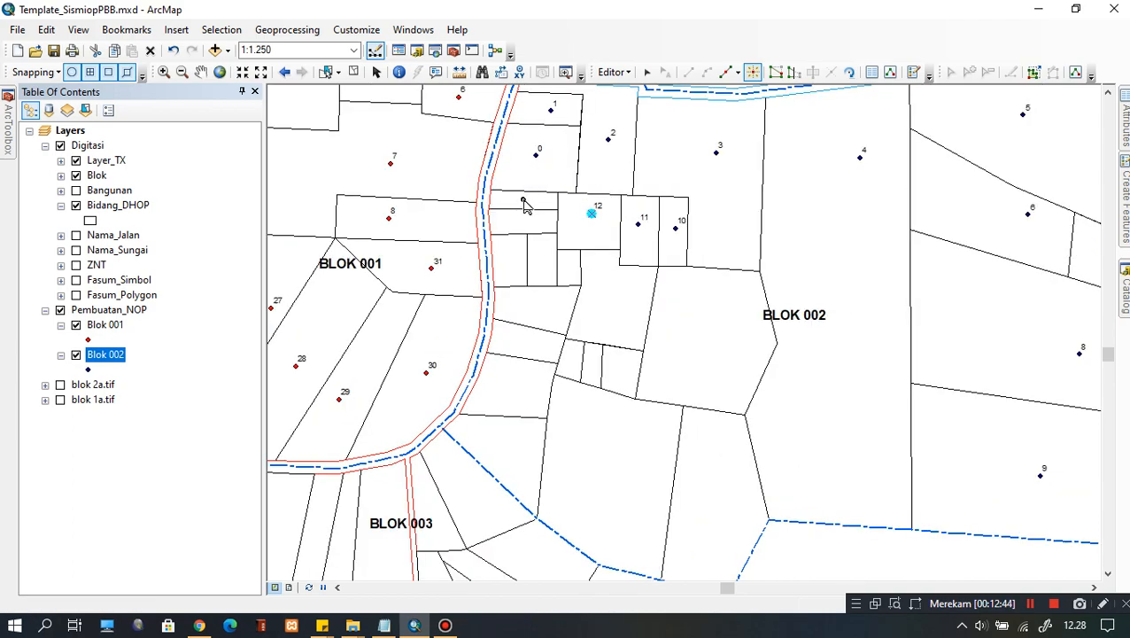
pyautogui.click(523, 197)
pyautogui.click(520, 220)
pyautogui.click(513, 253)
pyautogui.click(542, 261)
pyautogui.click(569, 270)
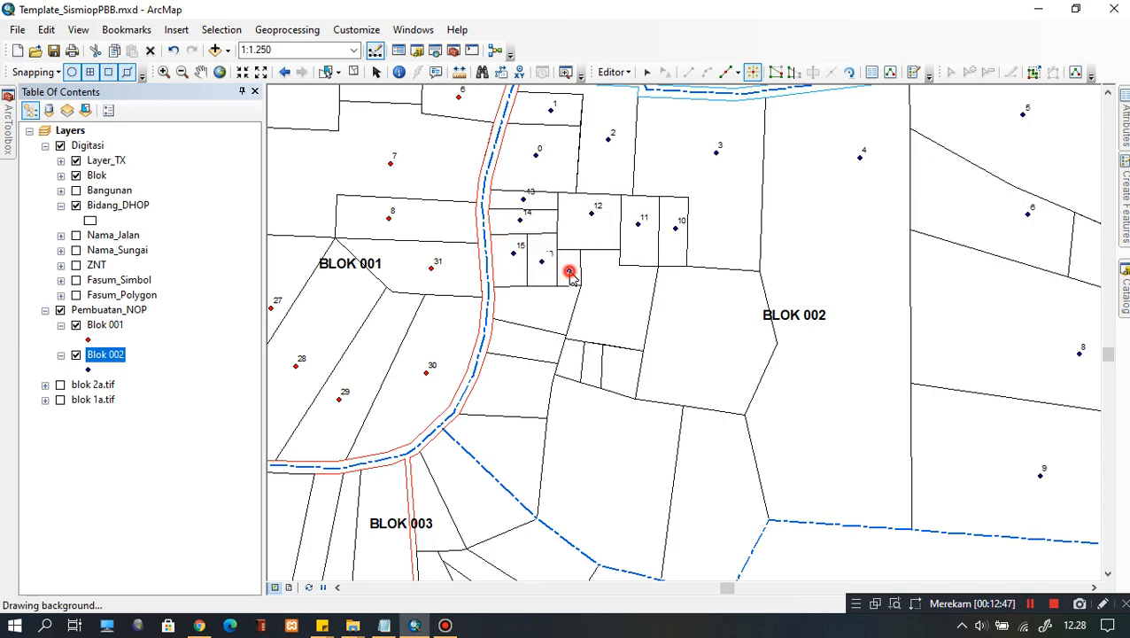
pyautogui.click(583, 292)
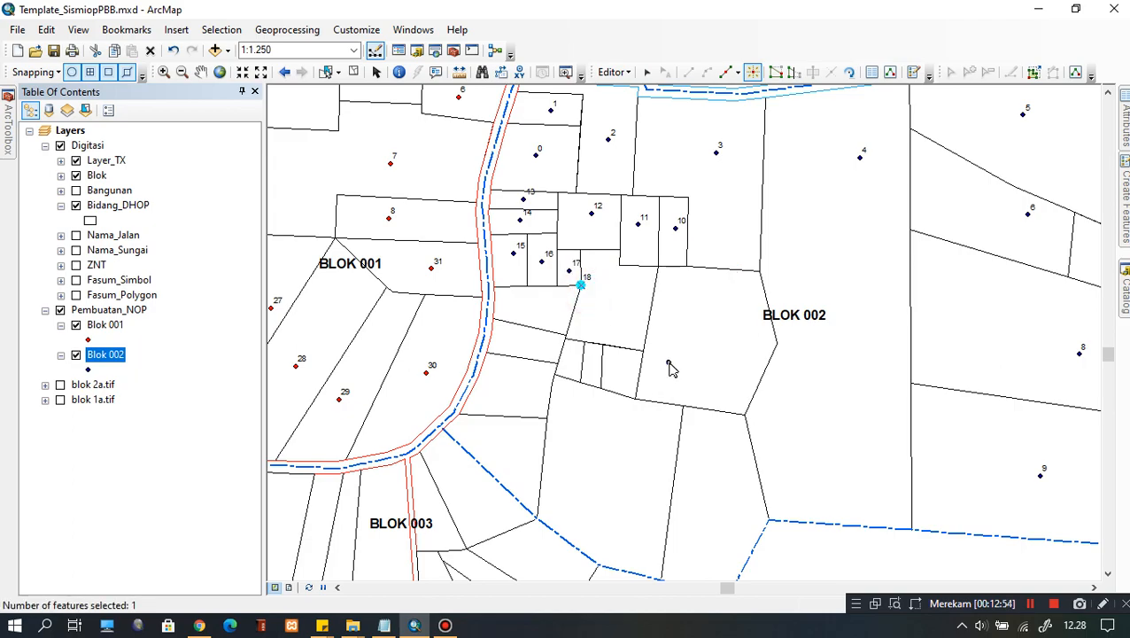
pyautogui.hotkey('ctrl', 'z')
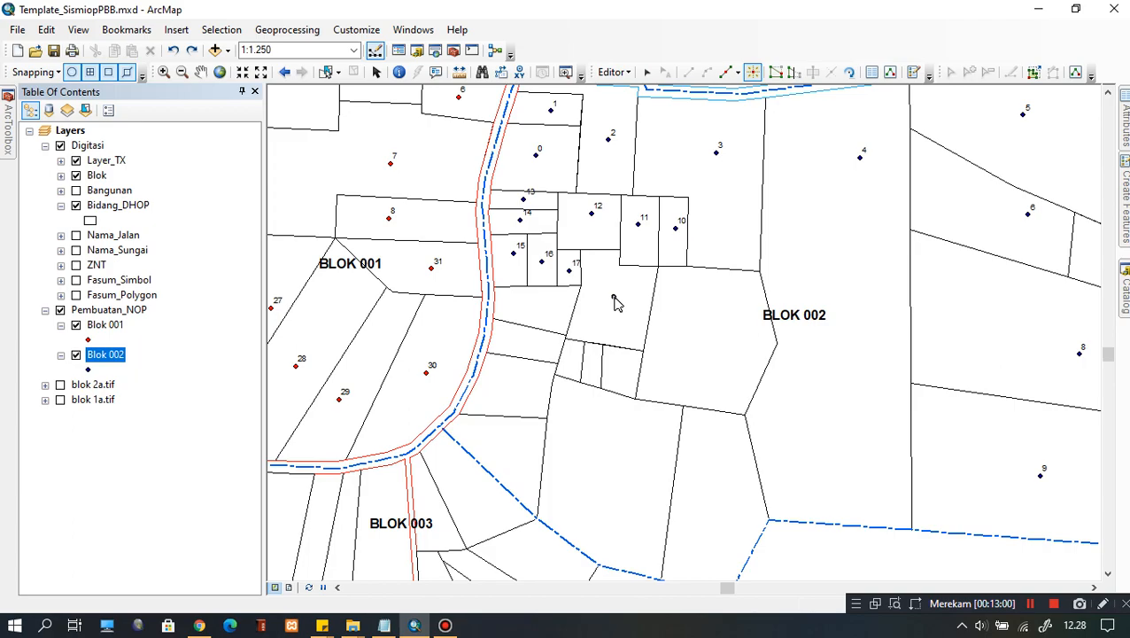
# Place Blok 002 points from north to south in the two roadside parcels directly below the row of three small parcels.
pyautogui.click(535, 308)
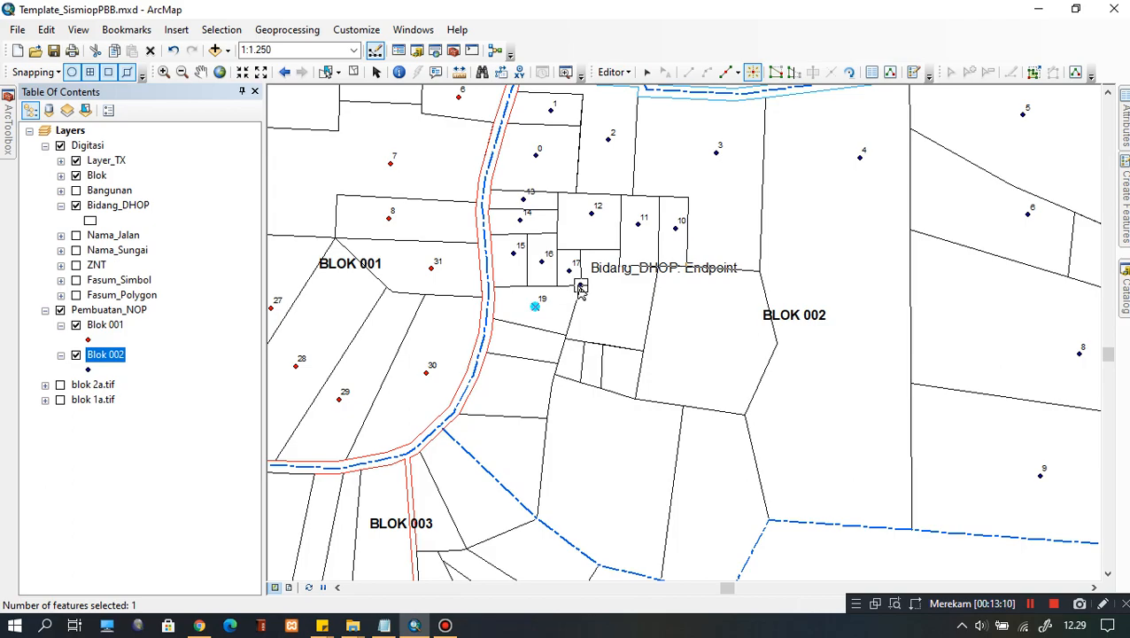
pyautogui.scroll(-1, 585, 294)
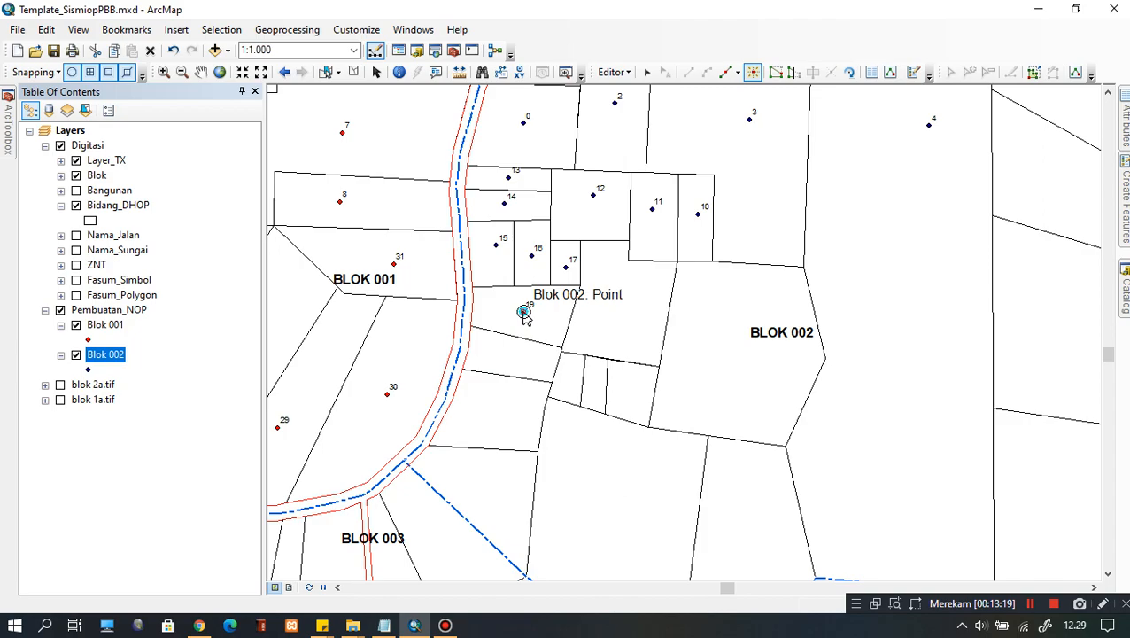
pyautogui.click(524, 311)
pyautogui.click(525, 324)
pyautogui.click(518, 355)
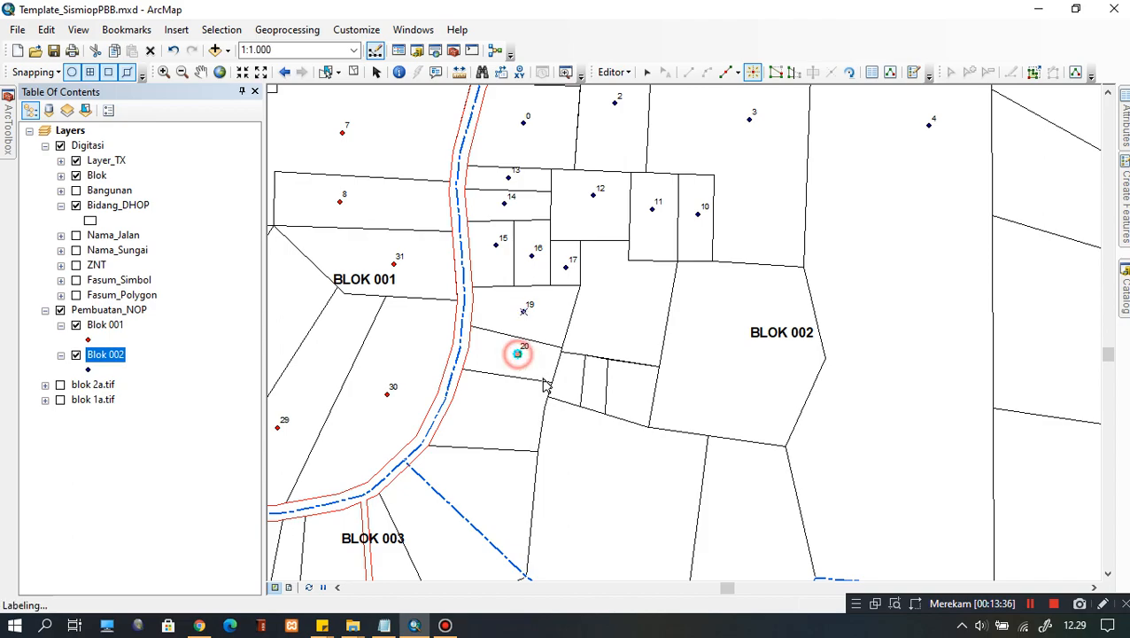
# Place points west to east in the next three small parcels, followed by the parcel north of them and the large parcel to the east.
pyautogui.moveTo(585, 376); pyautogui.dragTo(520, 307)
pyautogui.click(505, 296)
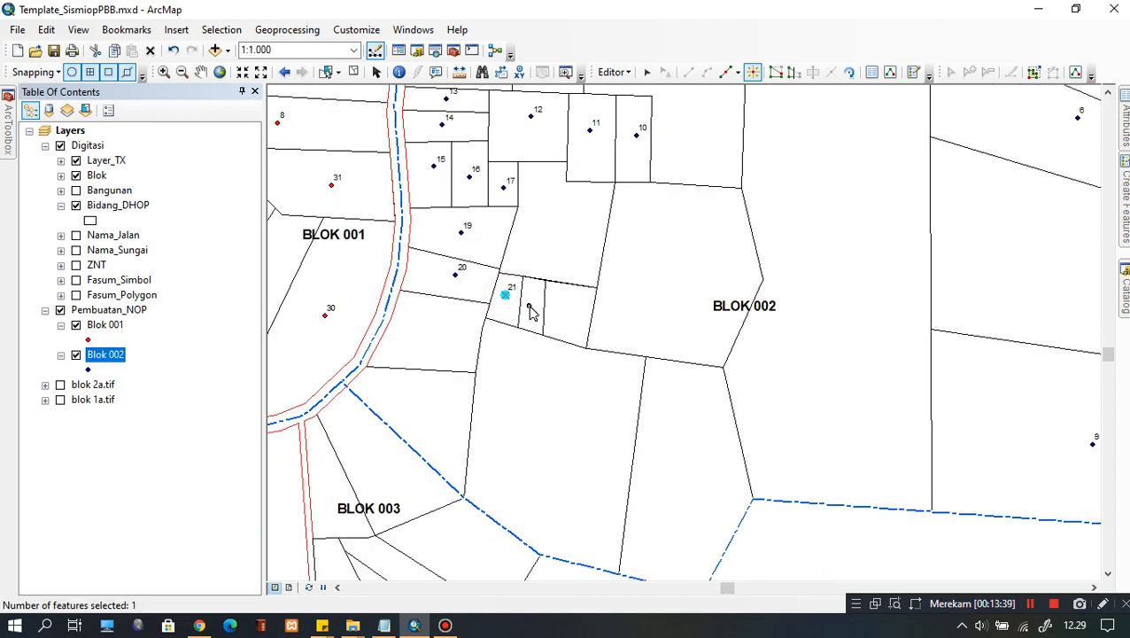
pyautogui.click(529, 305)
pyautogui.click(569, 316)
pyautogui.click(565, 219)
pyautogui.click(685, 271)
# Place points in the two large southern parcels from east to west, and from north to south in the last two roadside parcels.
pyautogui.moveTo(700, 349); pyautogui.dragTo(827, 278)
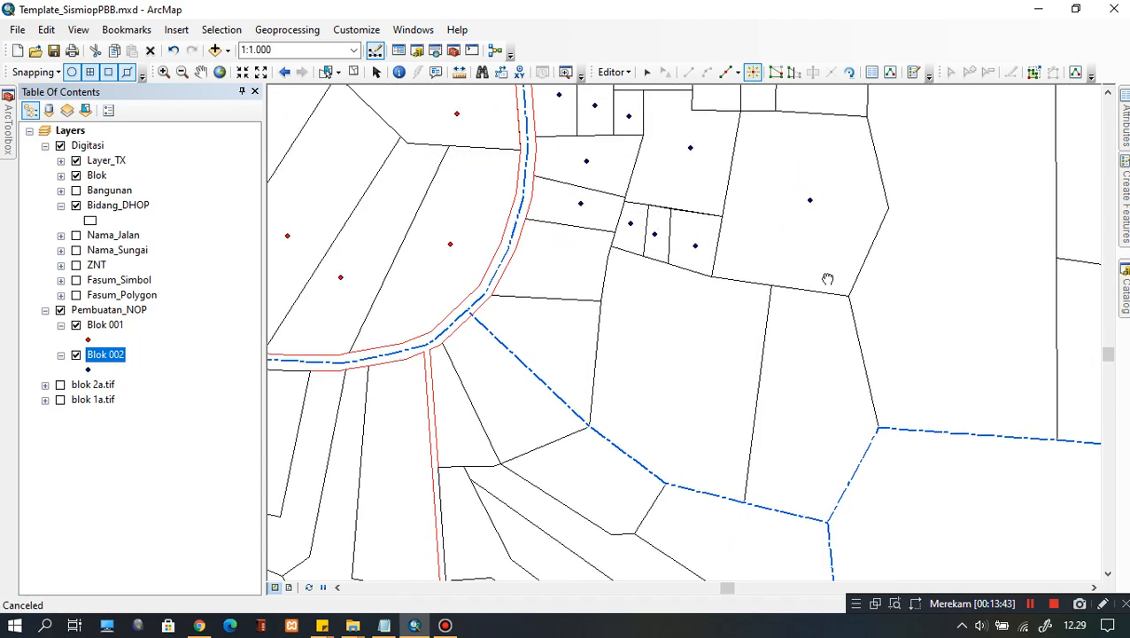
pyautogui.click(809, 387)
pyautogui.click(690, 358)
pyautogui.click(555, 258)
pyautogui.click(544, 326)
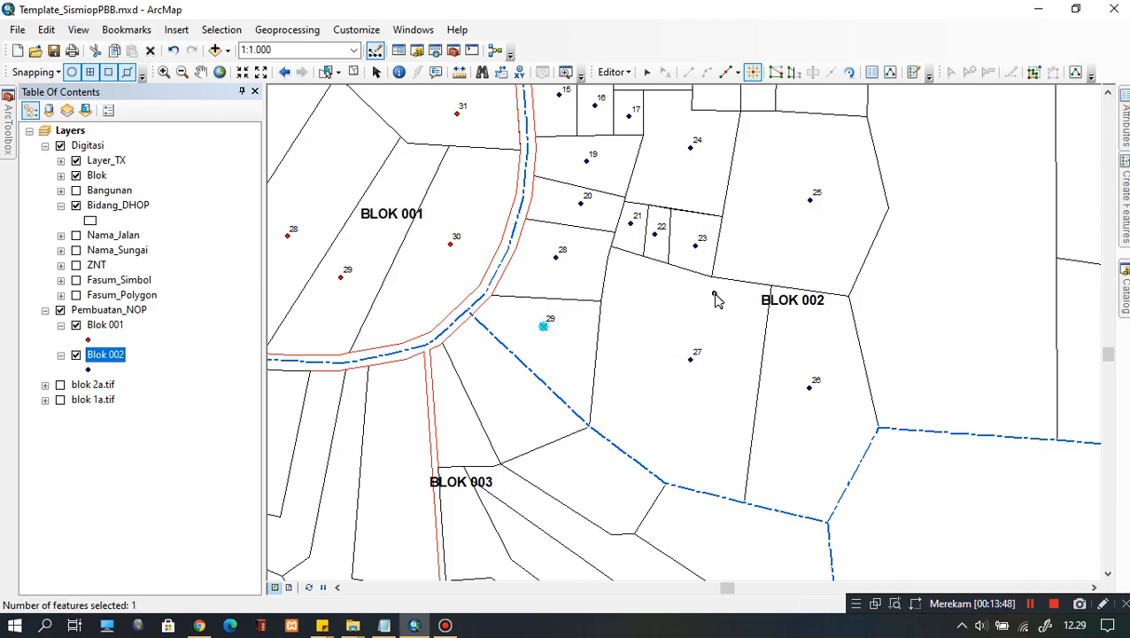
# Save the Blok 002 point edits and stop the editing session.
pyautogui.scroll(2, 715, 298)
pyautogui.moveTo(788, 268); pyautogui.dragTo(511, 340)
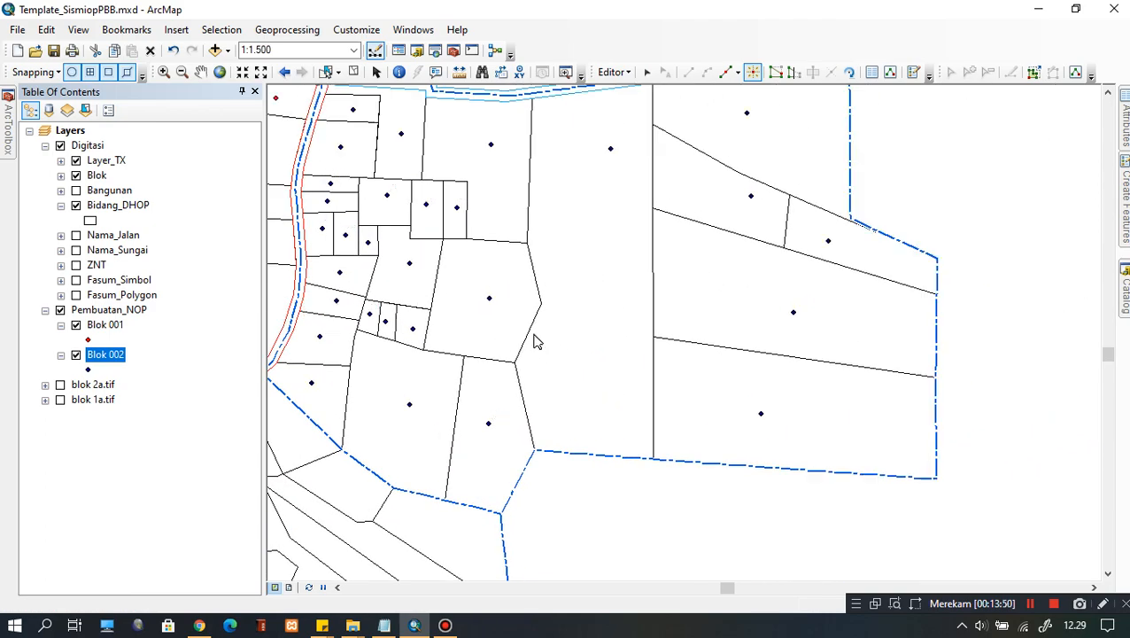
pyautogui.scroll(1, 572, 315)
pyautogui.scroll(-2, 578, 284)
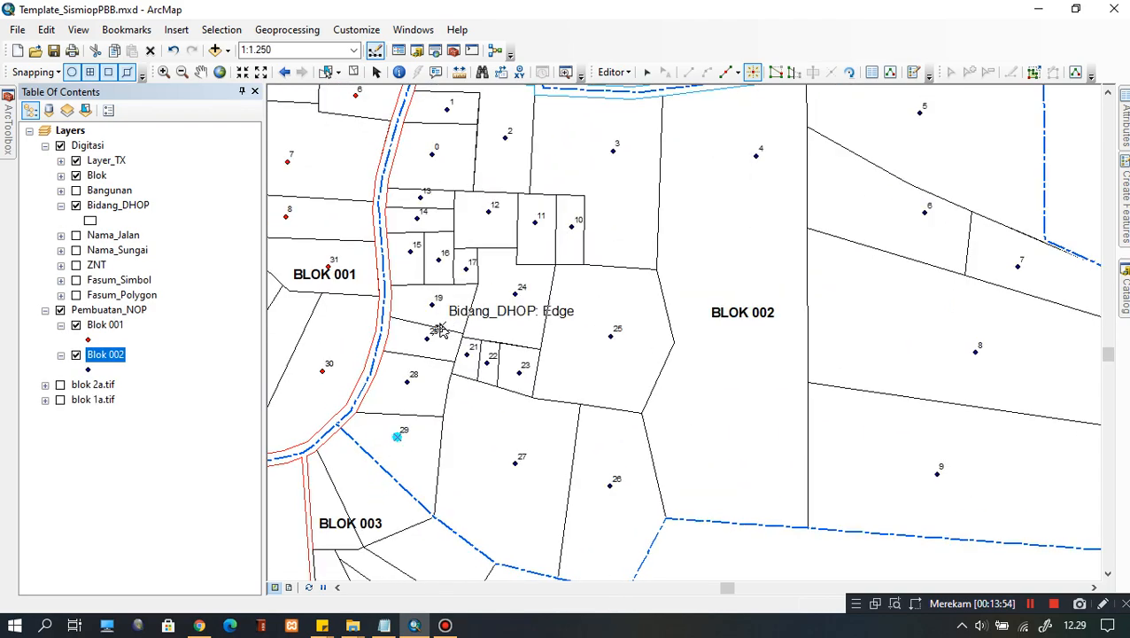
pyautogui.scroll(-1, 473, 277)
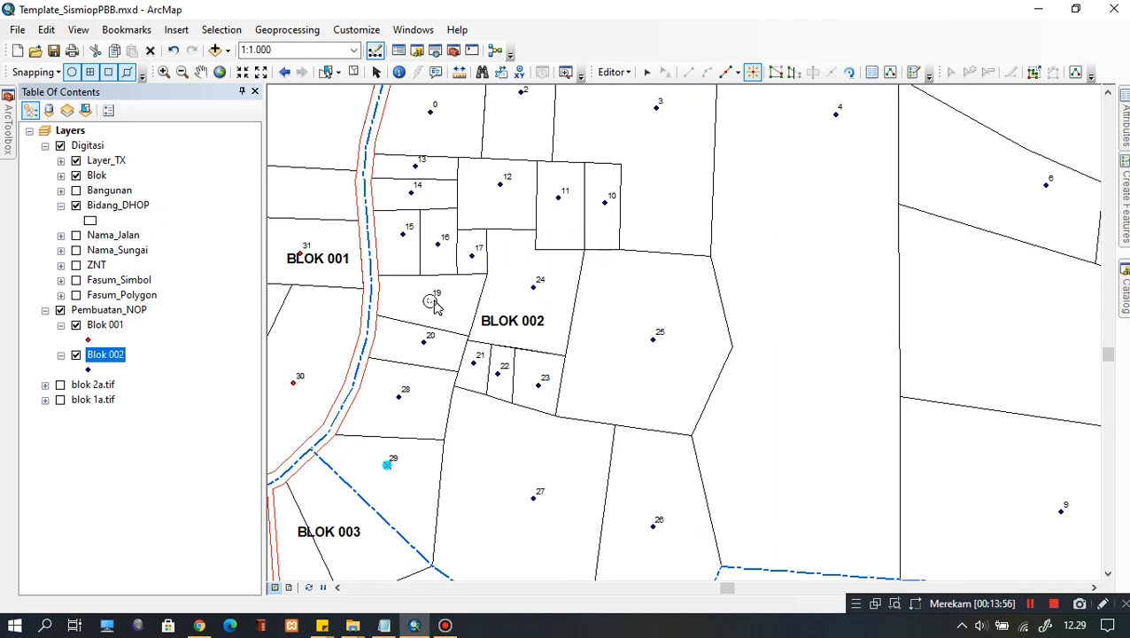
pyautogui.scroll(-1, 421, 303)
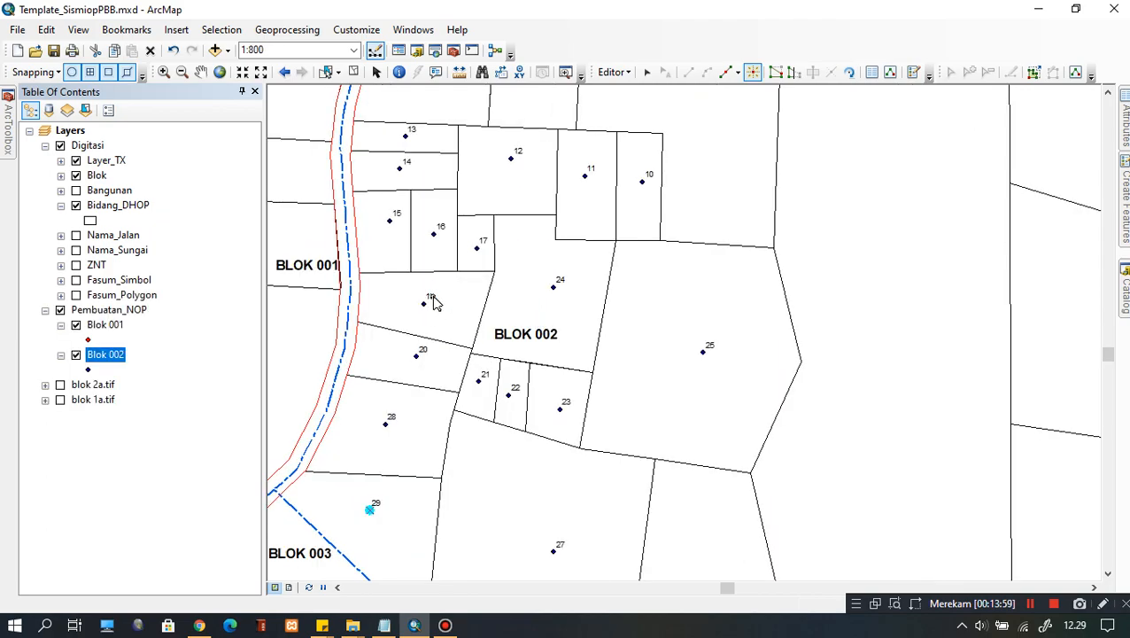
pyautogui.click(620, 72)
pyautogui.click(614, 130)
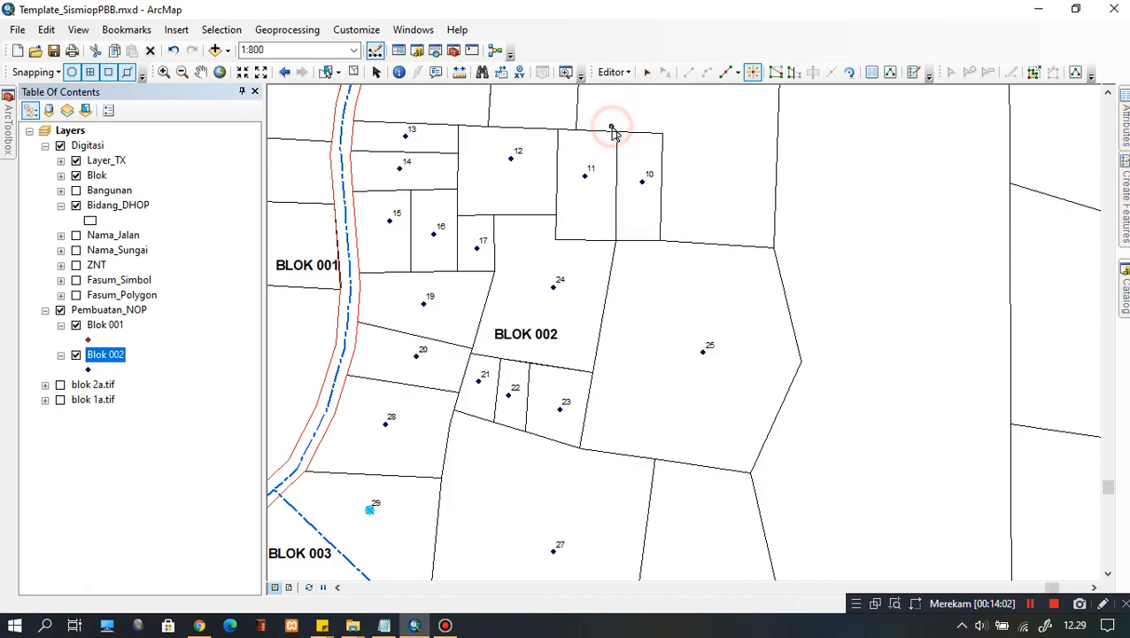
pyautogui.click(618, 72)
pyautogui.click(626, 106)
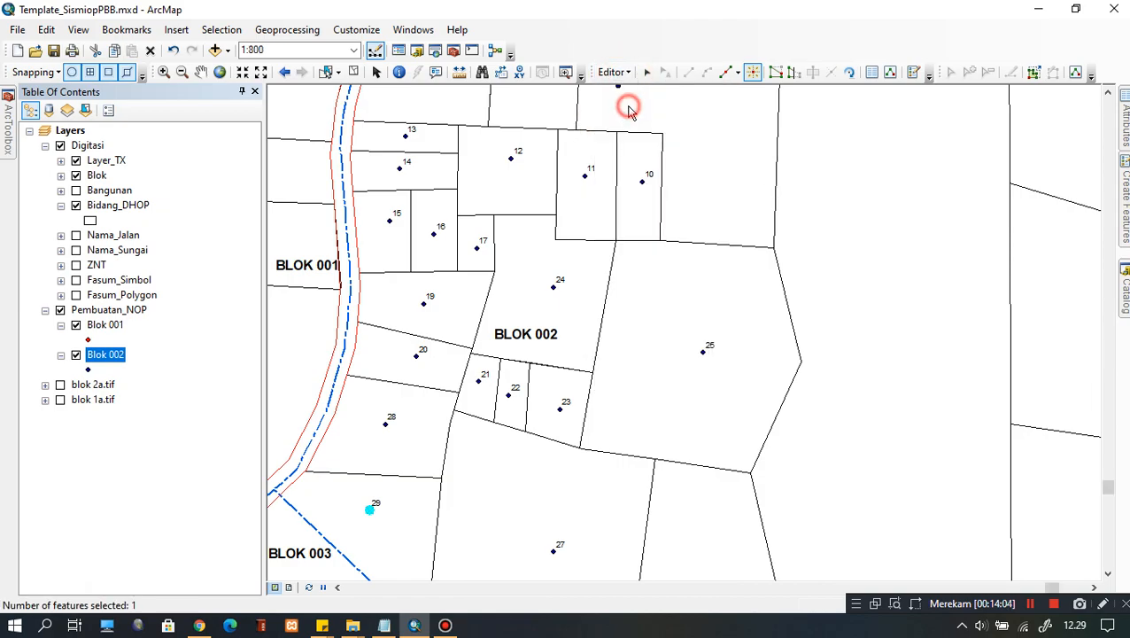
# Review the number sequence of the Blok 002 points and look over the Blok 003 parcels.
pyautogui.scroll(1, 434, 321)
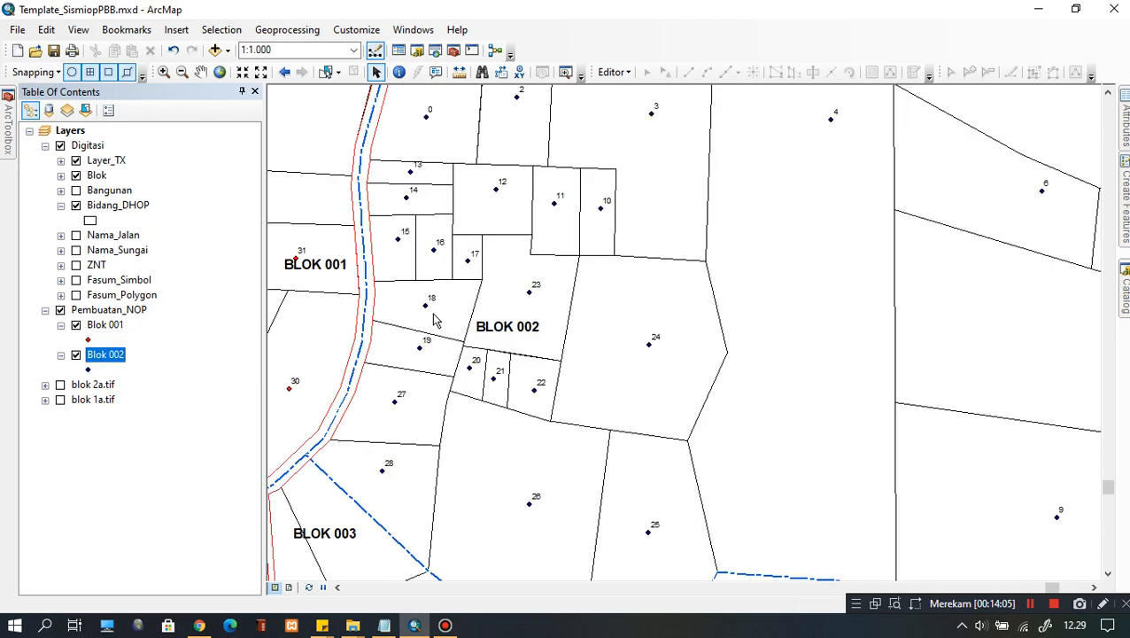
pyautogui.scroll(-1, 434, 308)
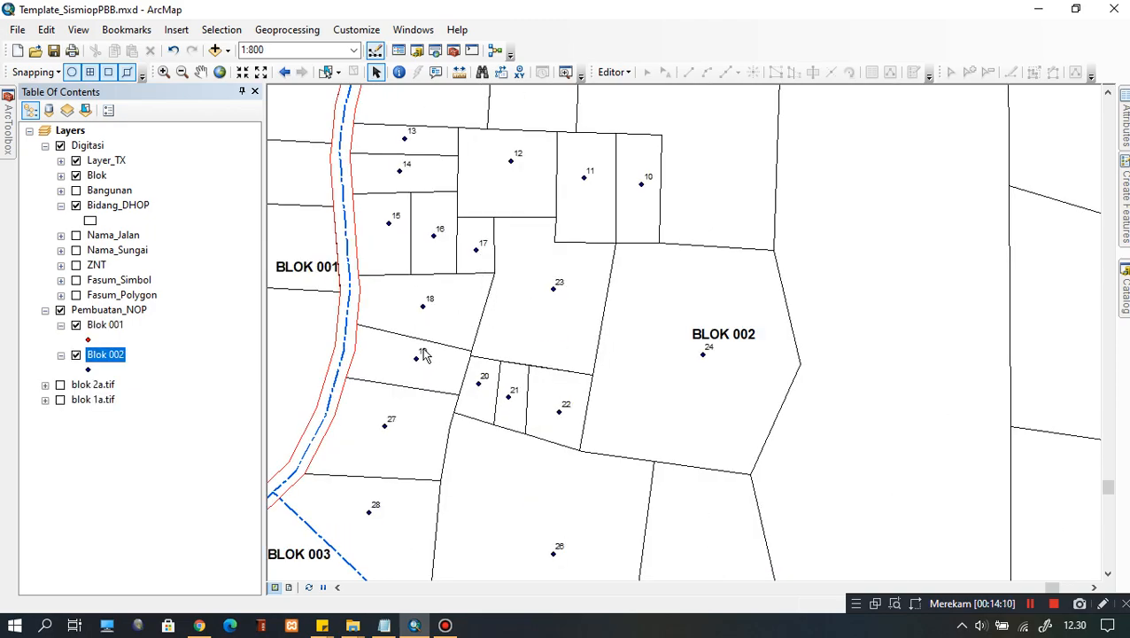
pyautogui.moveTo(434, 337); pyautogui.dragTo(549, 267)
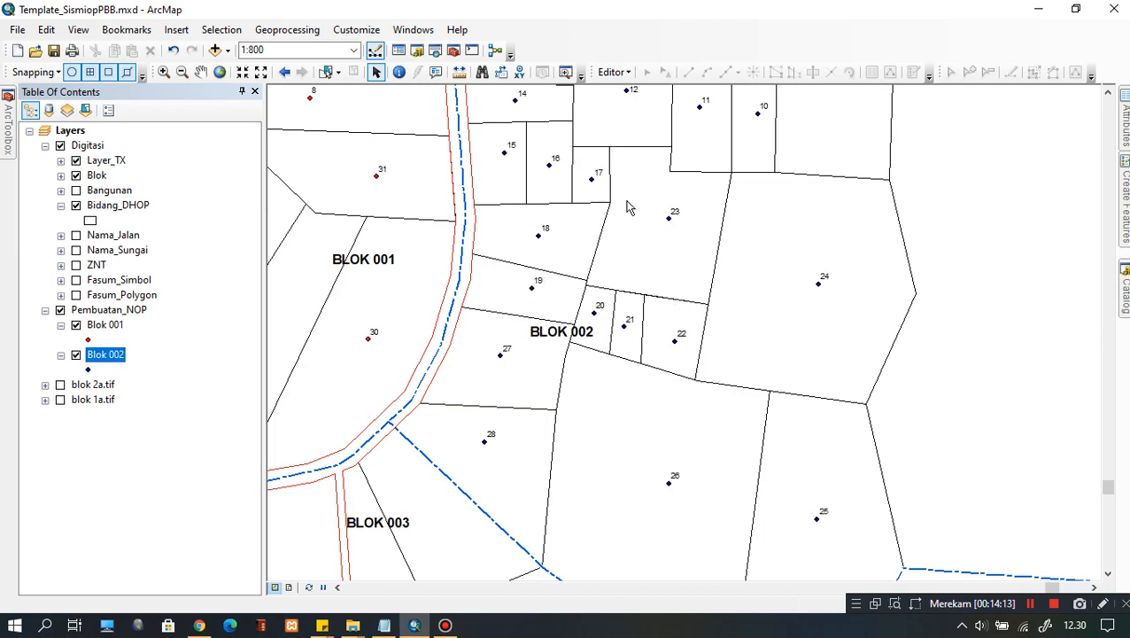
pyautogui.scroll(2, 633, 329)
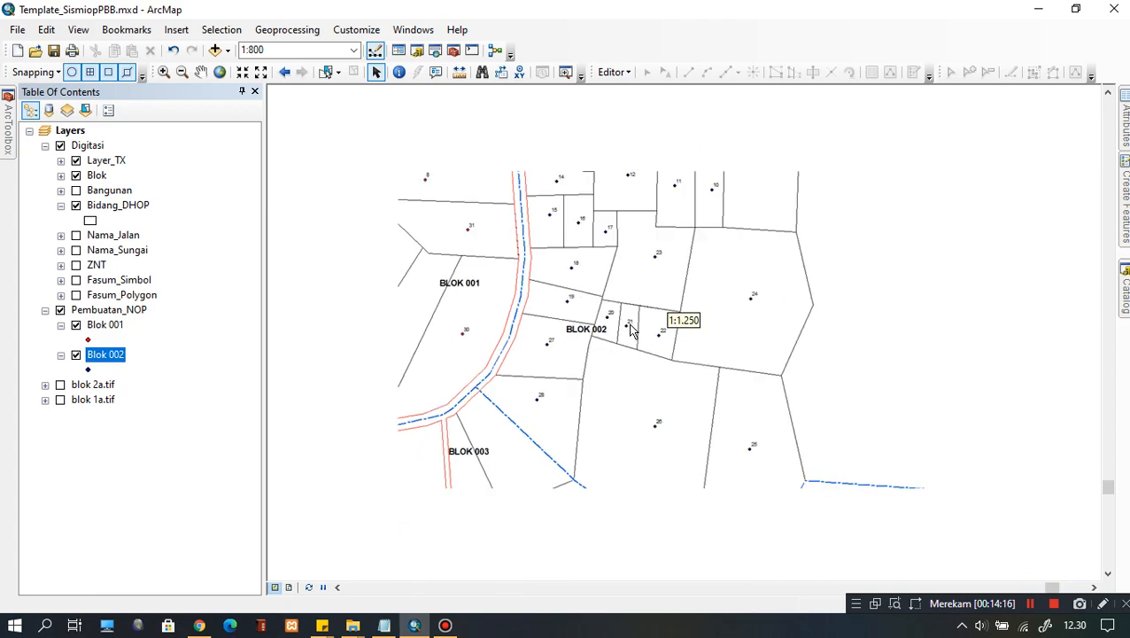
pyautogui.scroll(1, 674, 298)
pyautogui.scroll(1, 675, 299)
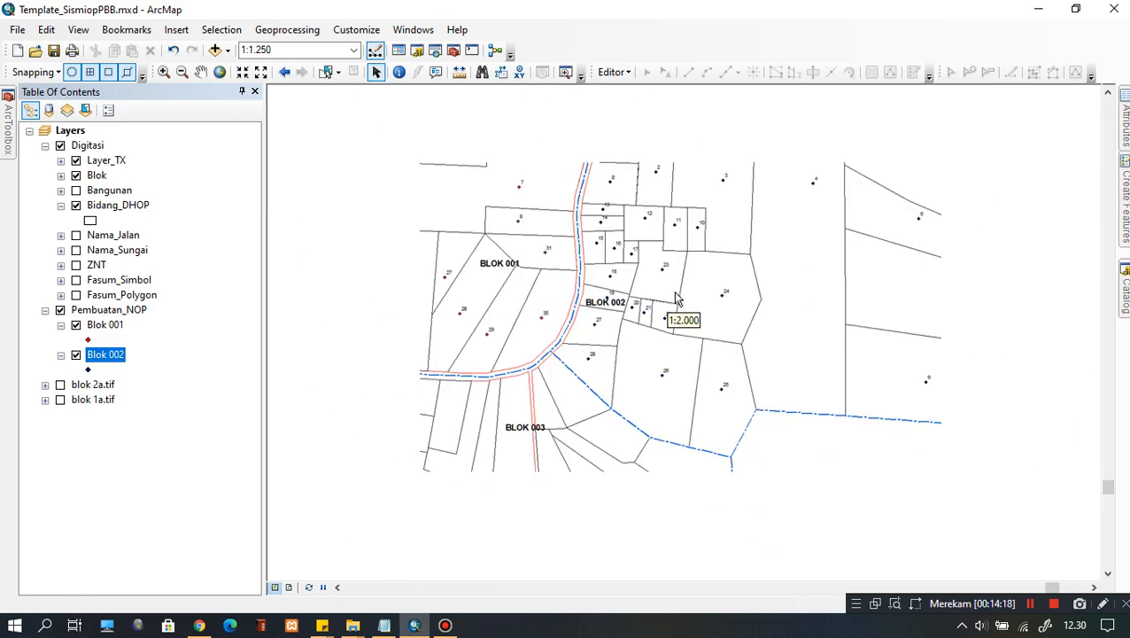
pyautogui.scroll(-1, 670, 302)
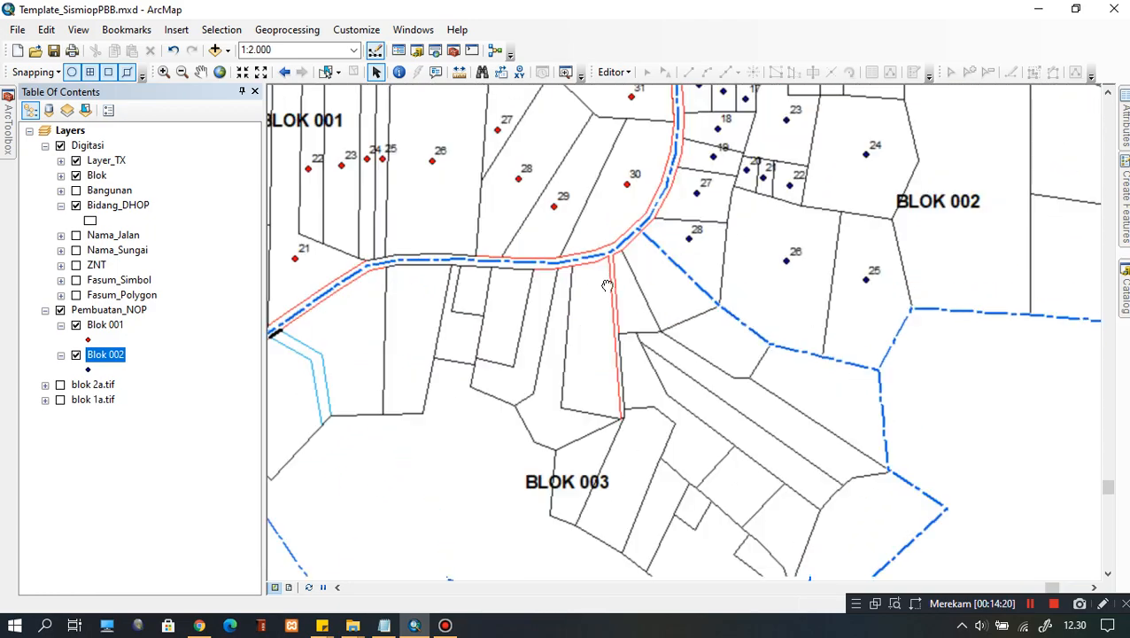
pyautogui.scroll(1, 618, 301)
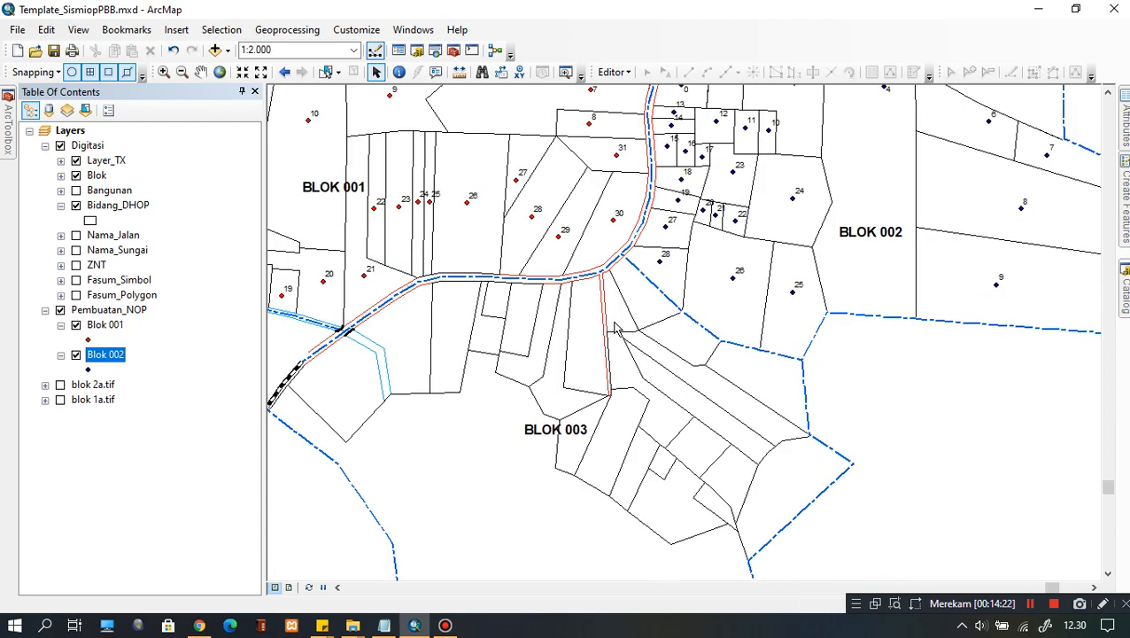
pyautogui.moveTo(613, 390); pyautogui.dragTo(700, 262)
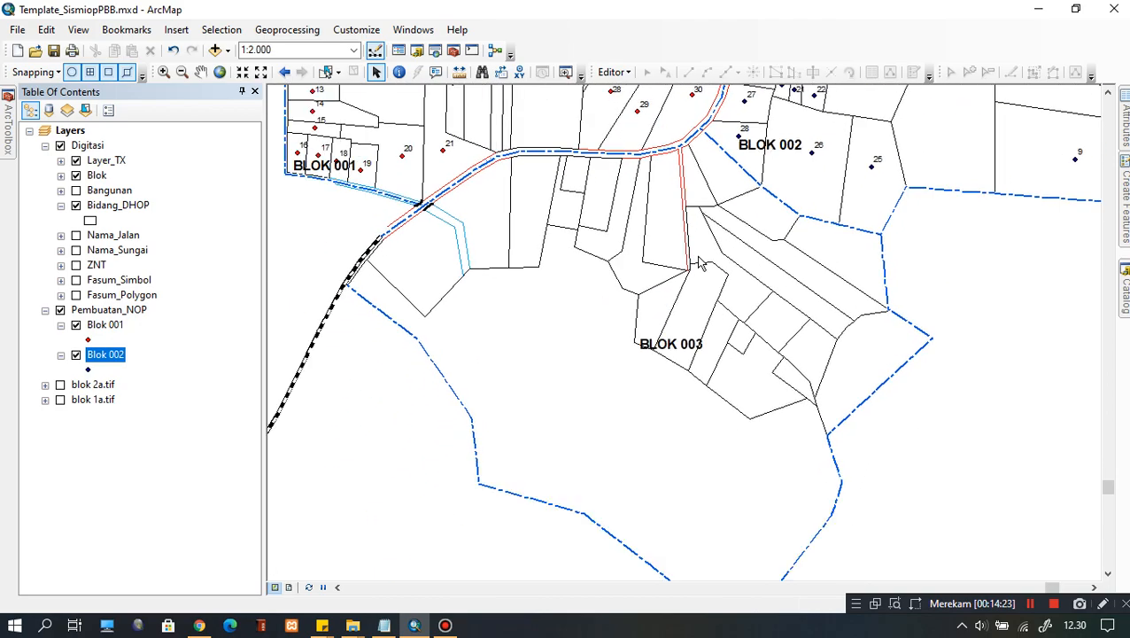
# Add Blok 003.shp from the Shp NOP folder to the Pembuatan_NOP group, below the Blok 002 layer.
pyautogui.click(1125, 292)
pyautogui.click(902, 434)
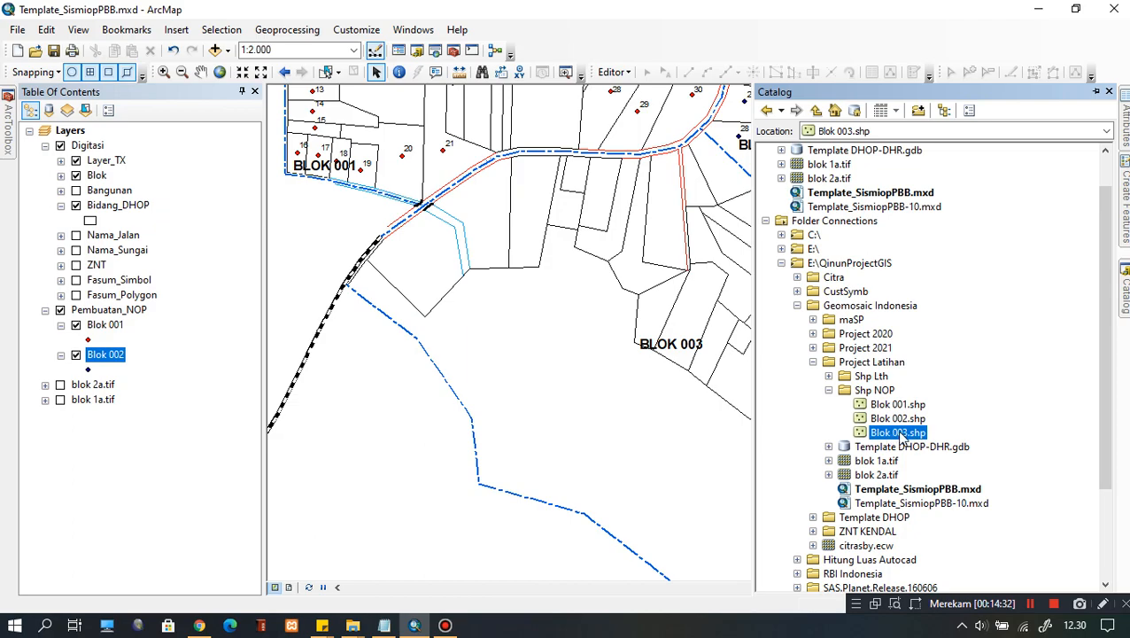
pyautogui.moveTo(900, 430); pyautogui.dragTo(540, 352)
pyautogui.moveTo(162, 363); pyautogui.dragTo(107, 368)
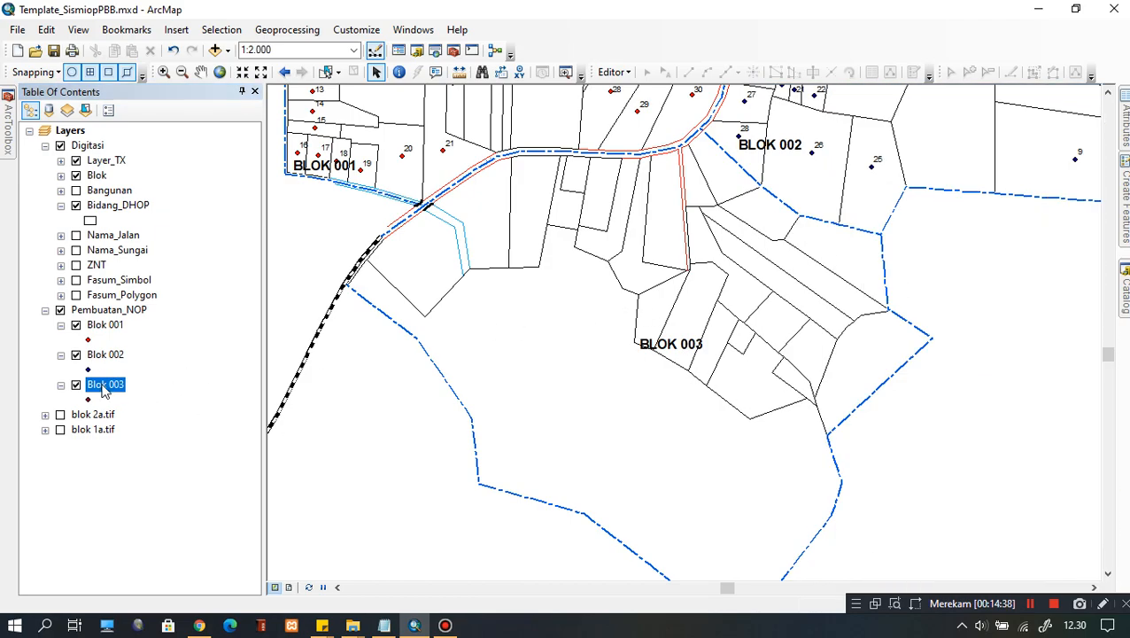
# Turn on labels for the Blok 003 layer with FID as the label field.
pyautogui.rightClick(105, 391)
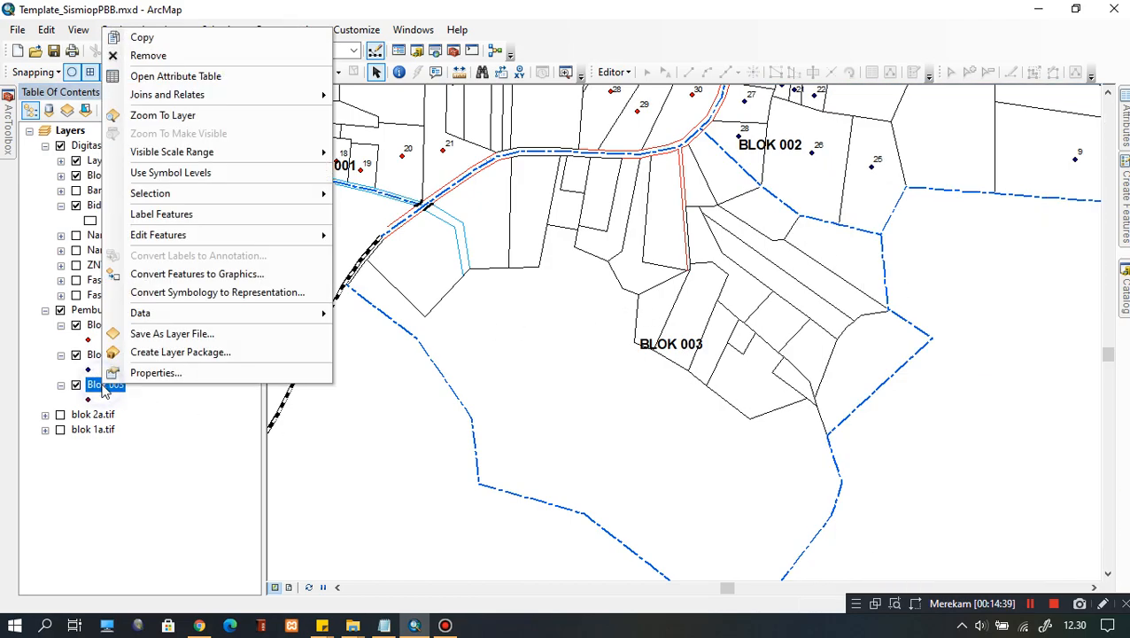
pyautogui.click(155, 373)
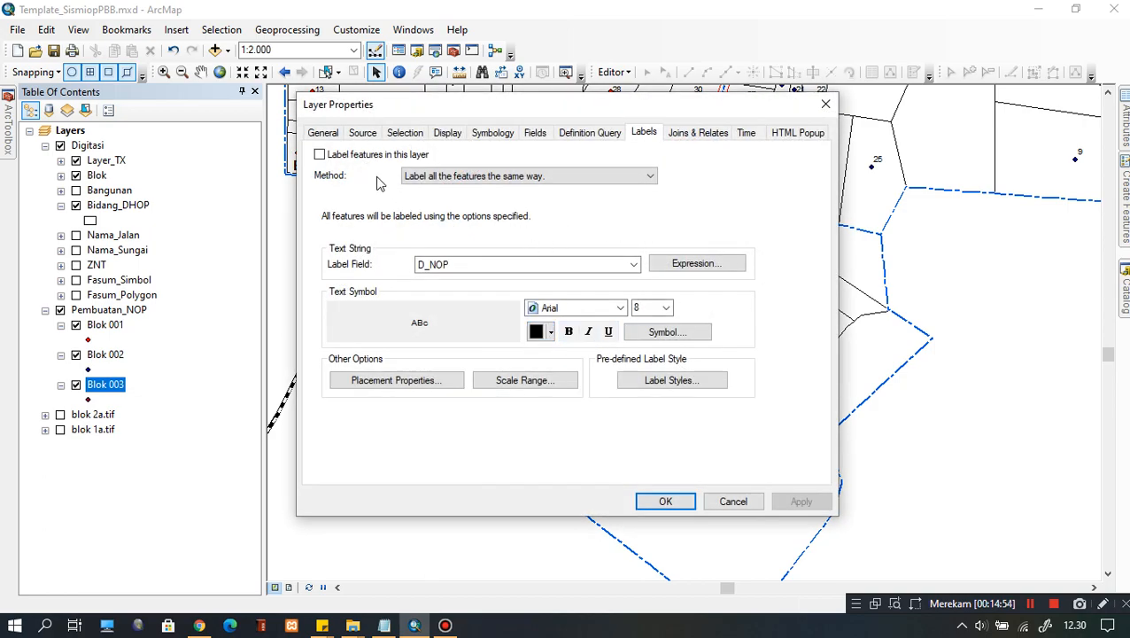
pyautogui.click(320, 155)
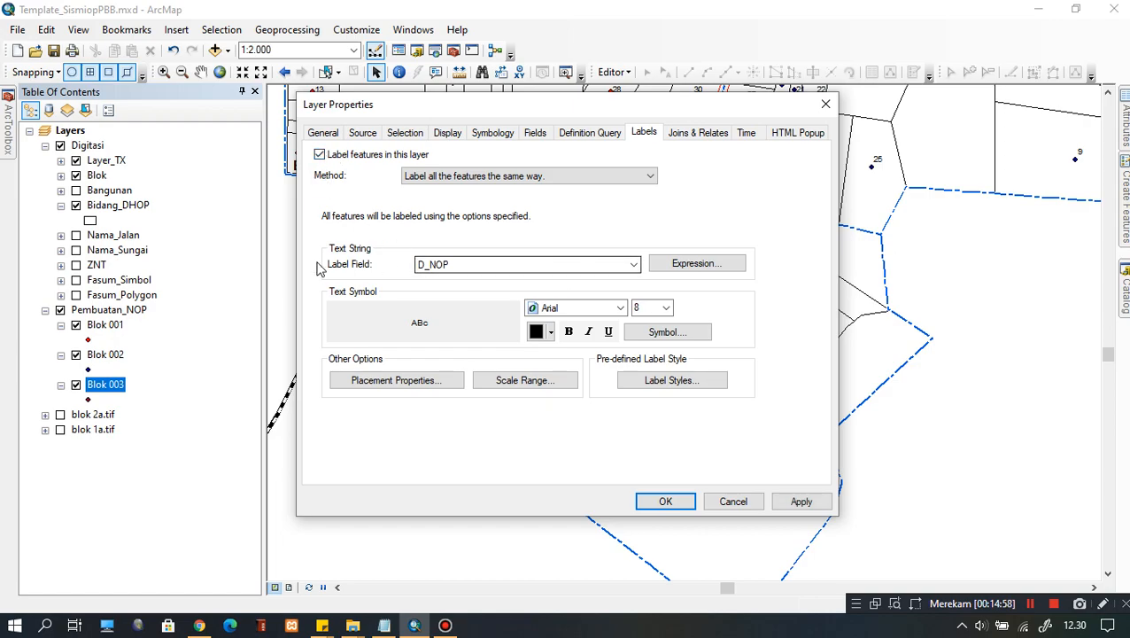
pyautogui.click(473, 268)
pyautogui.click(450, 275)
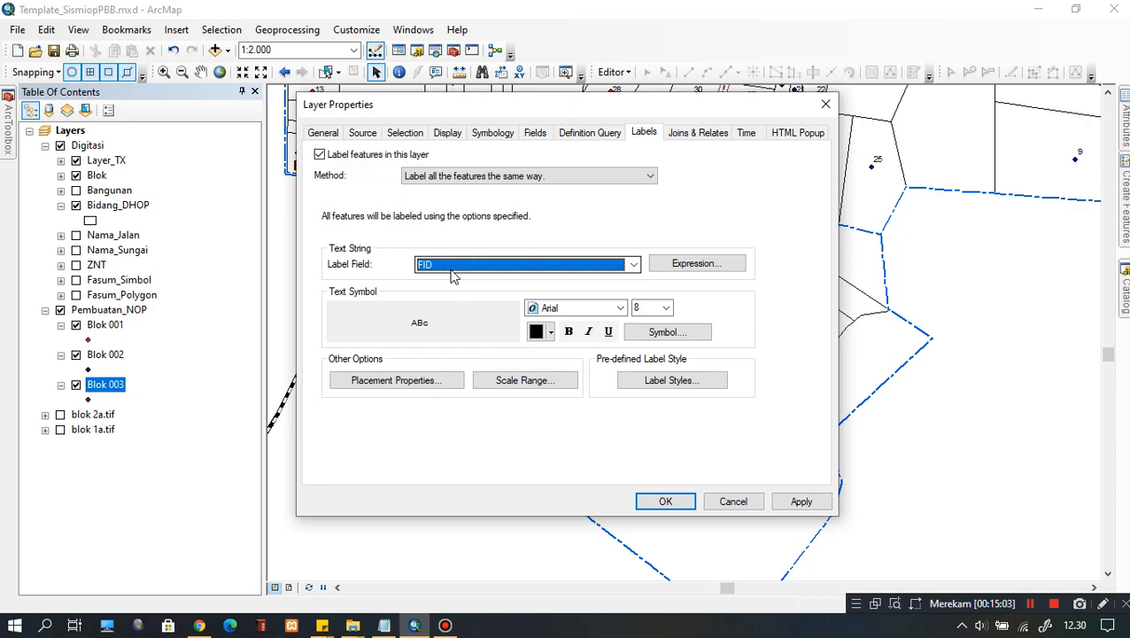
pyautogui.click(679, 503)
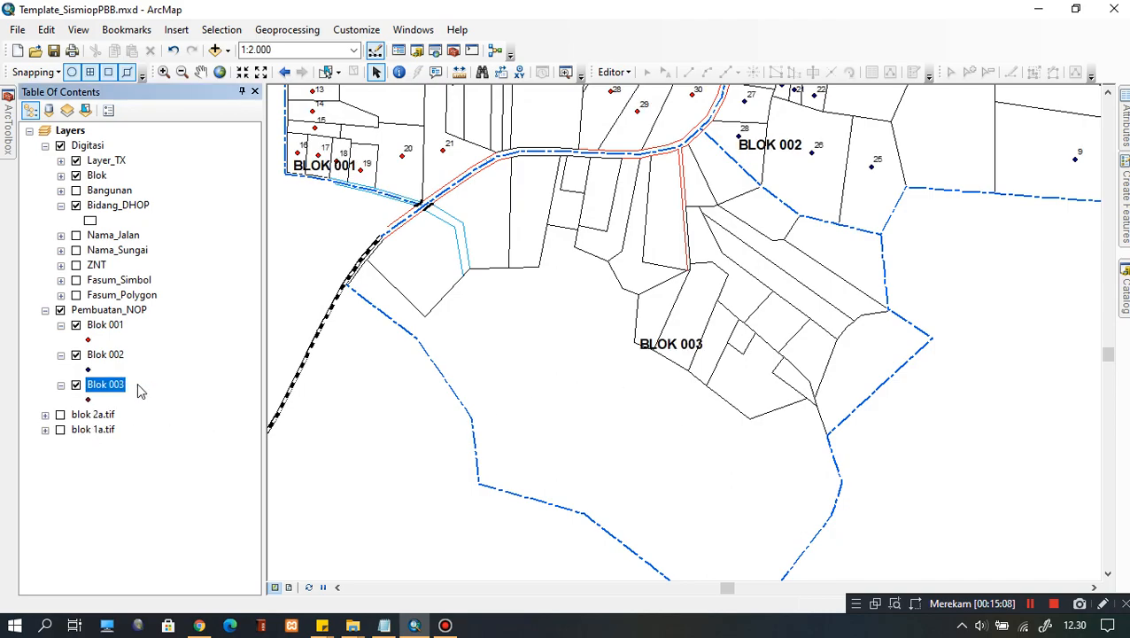
# Start an editing session on the Blok 003 layer.
pyautogui.rightClick(113, 384)
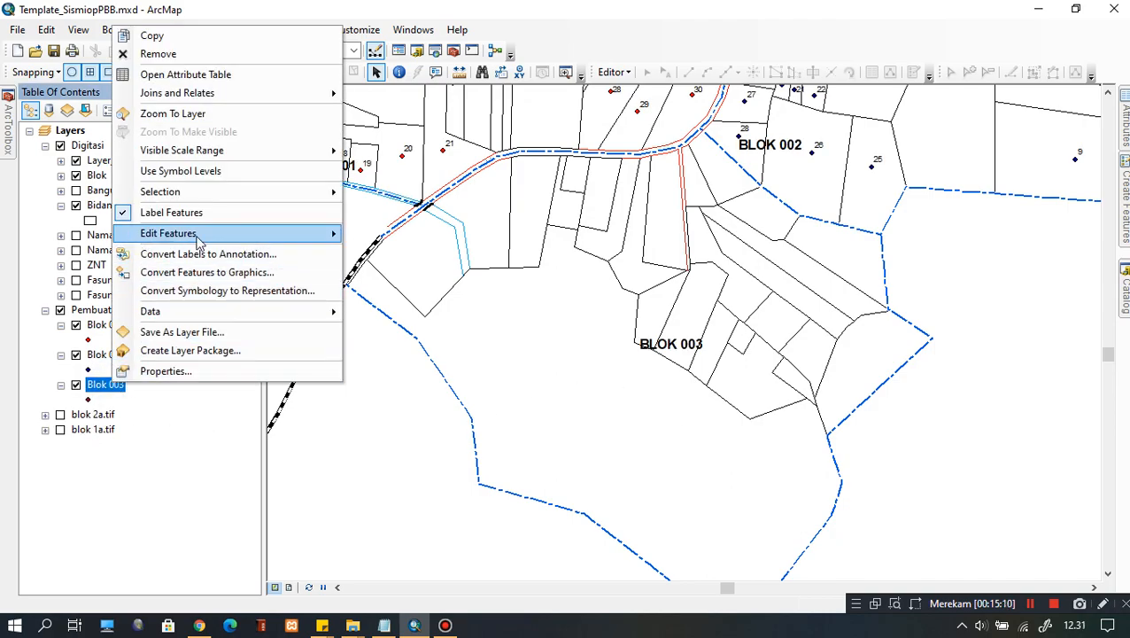
pyautogui.moveTo(198, 238)
pyautogui.click(399, 236)
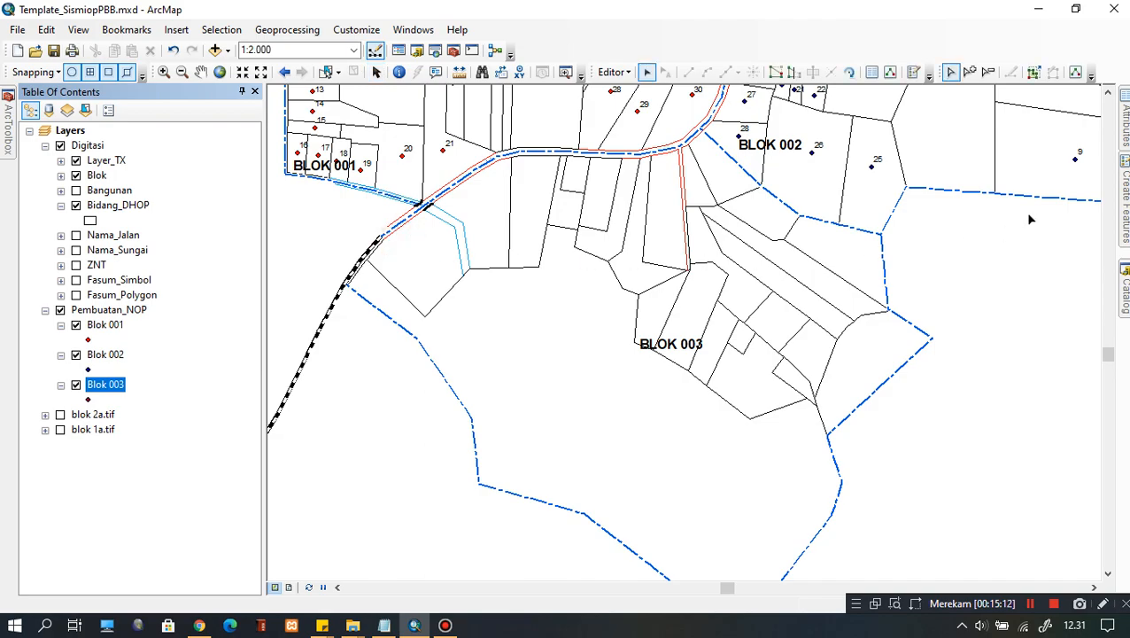
# Set the Blok 003 point symbol's color to green.
pyautogui.click(89, 401)
pyautogui.click(838, 173)
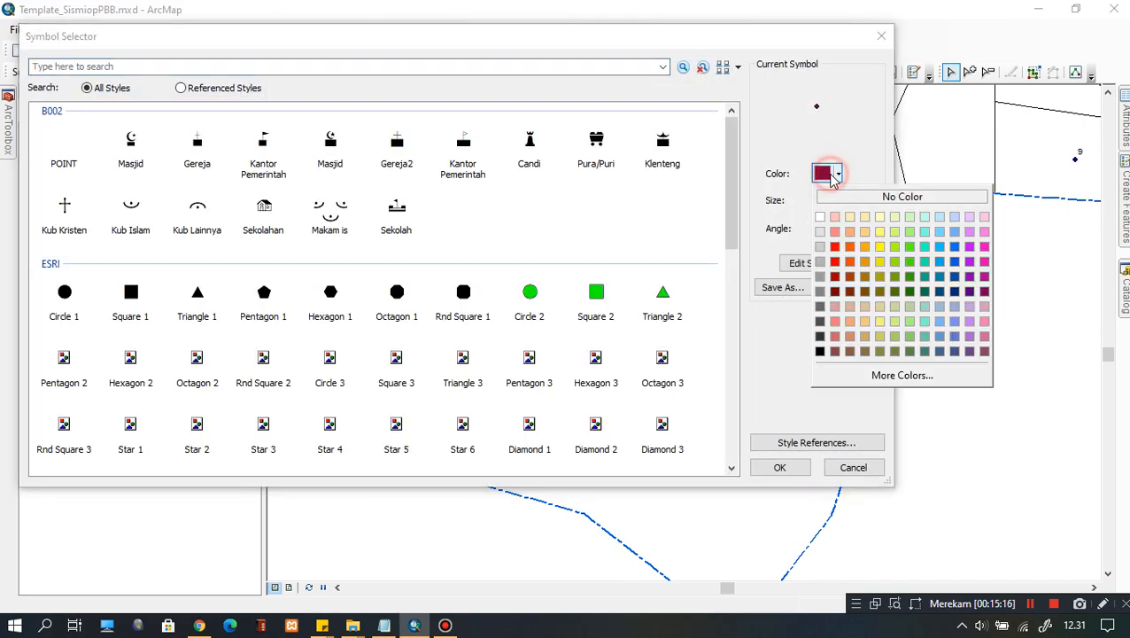
pyautogui.click(911, 261)
pyautogui.click(795, 467)
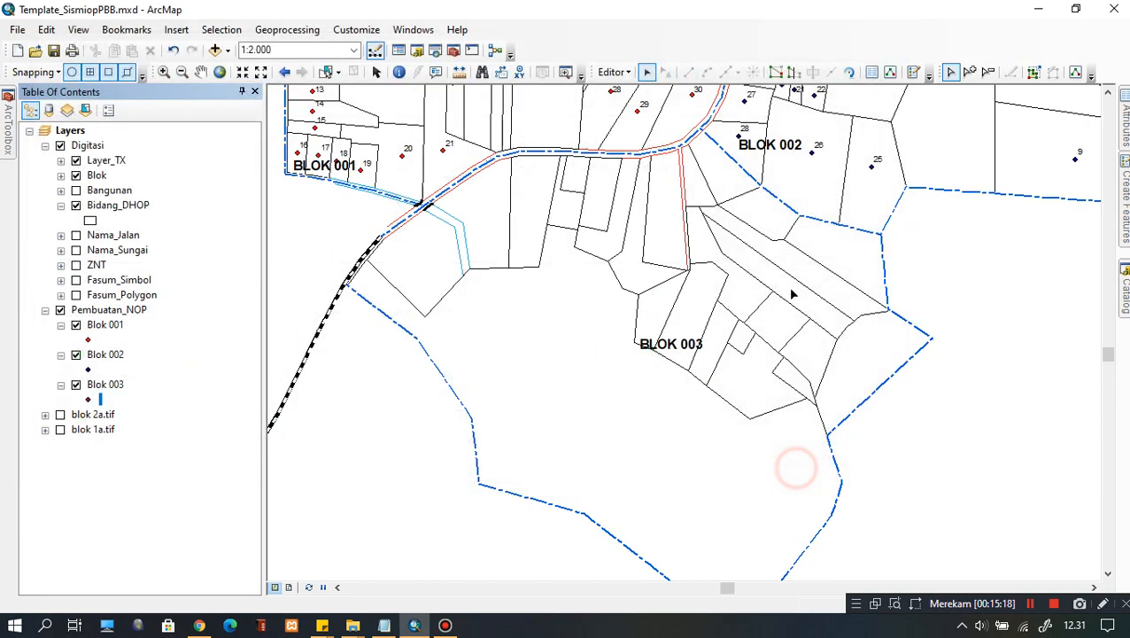
# Activate the Blok 003 template for creating points in the Blok 003 parcels.
pyautogui.moveTo(645, 273); pyautogui.dragTo(646, 300)
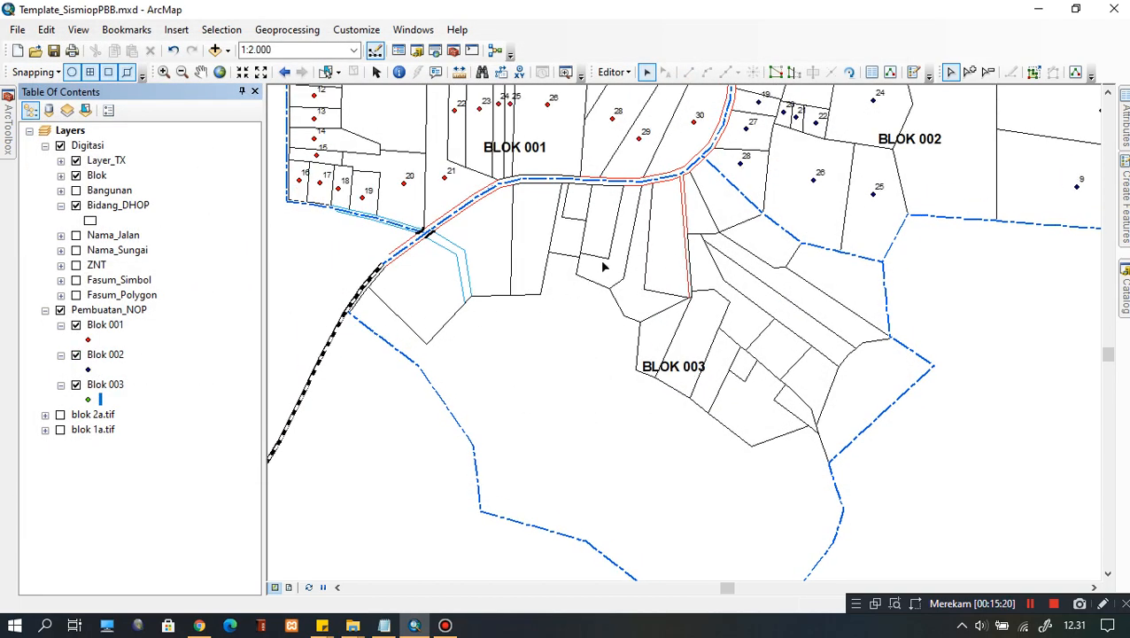
pyautogui.click(1125, 202)
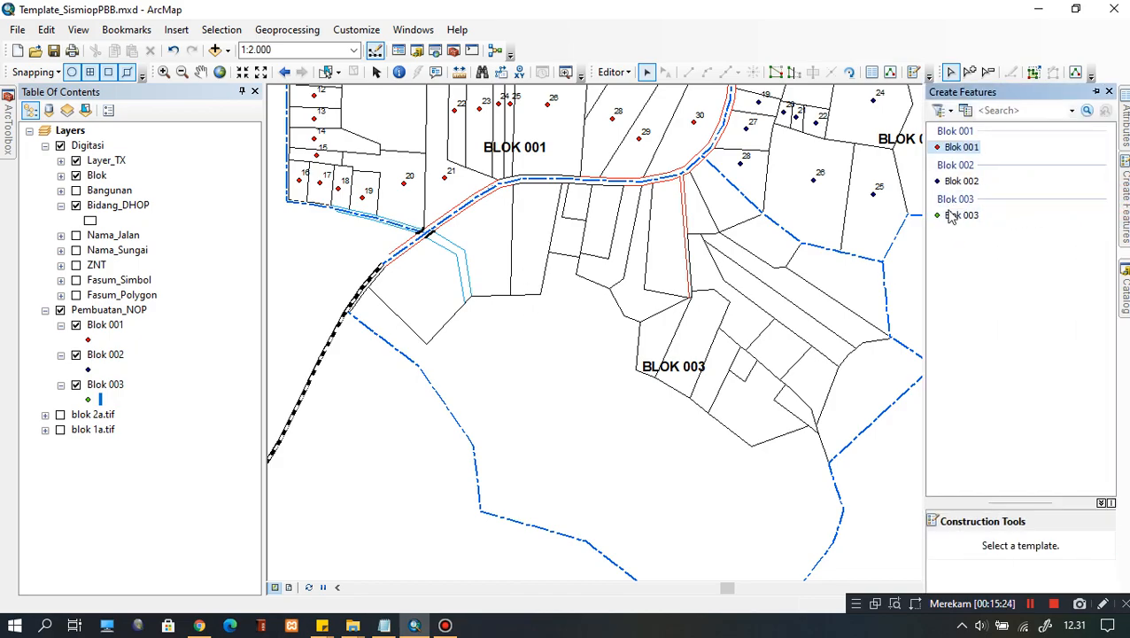
pyautogui.click(955, 217)
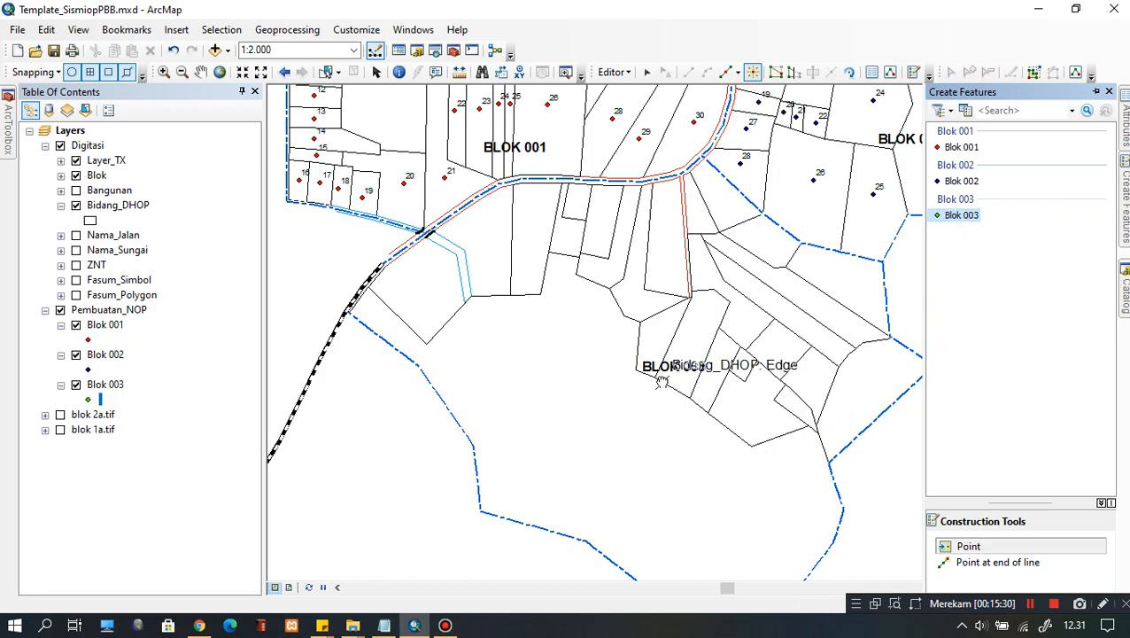
pyautogui.moveTo(681, 291); pyautogui.dragTo(605, 373)
pyautogui.moveTo(529, 292); pyautogui.dragTo(566, 214)
pyautogui.scroll(-1, 374, 264)
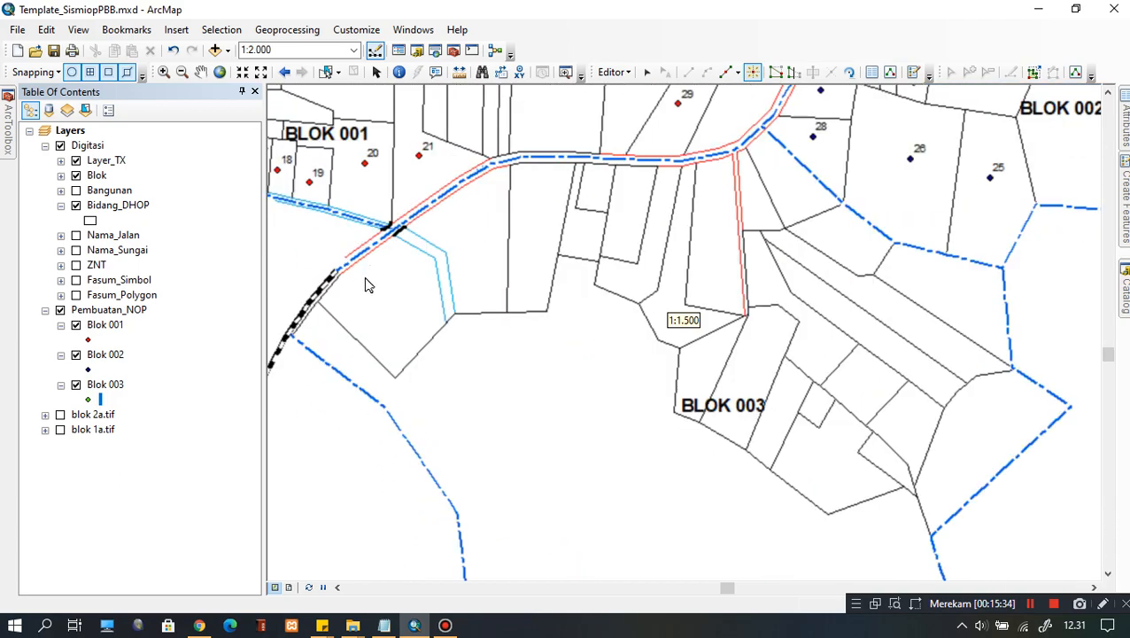
# Place the Blok 003 points 0 to 2 in the three westernmost parcels south of the road, working eastward.
pyautogui.moveTo(442, 324); pyautogui.dragTo(472, 346)
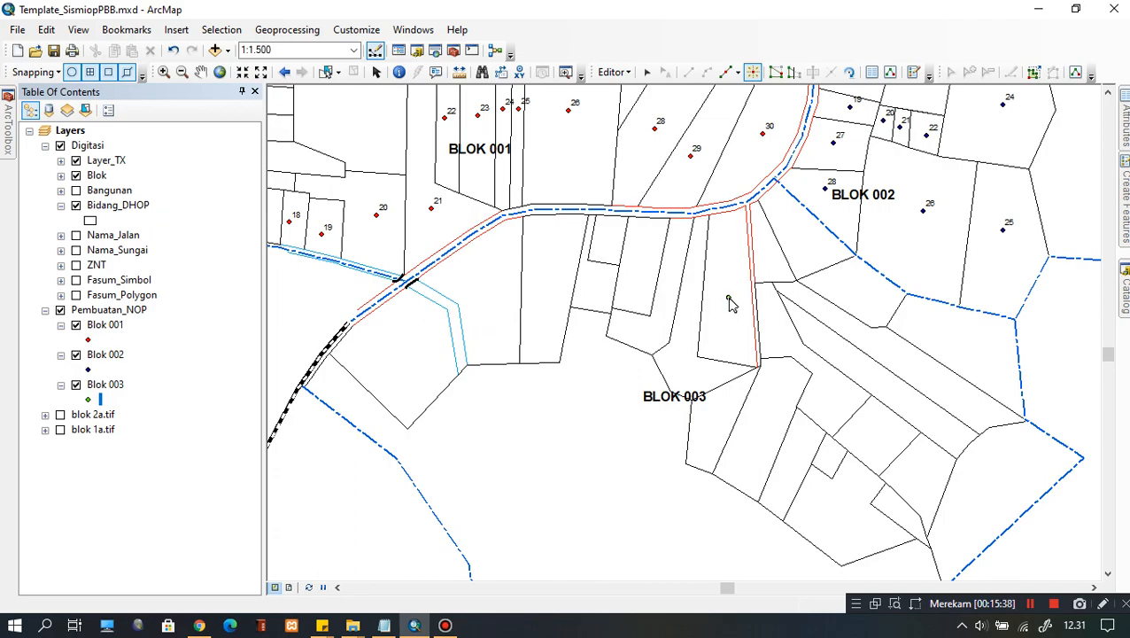
pyautogui.click(400, 340)
pyautogui.click(402, 349)
pyautogui.click(472, 285)
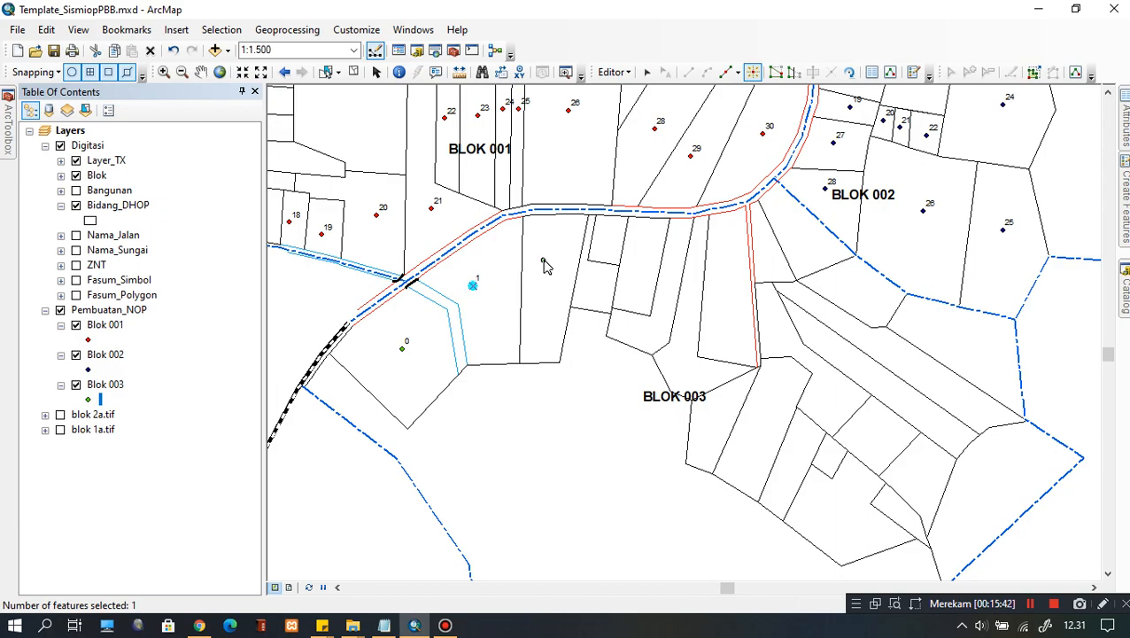
pyautogui.click(543, 258)
pyautogui.scroll(1, 585, 254)
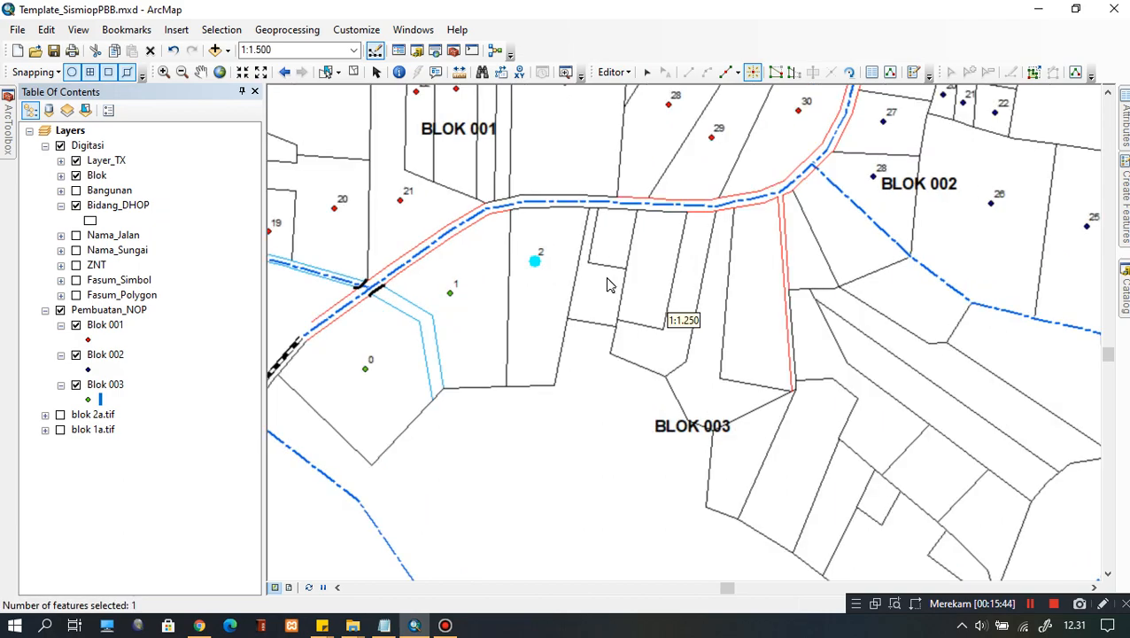
# Place points 3 to 8 in the next six Blok 003 parcels, continuing eastward to the parcel beside the red side road.
pyautogui.click(595, 284)
pyautogui.click(610, 241)
pyautogui.click(645, 262)
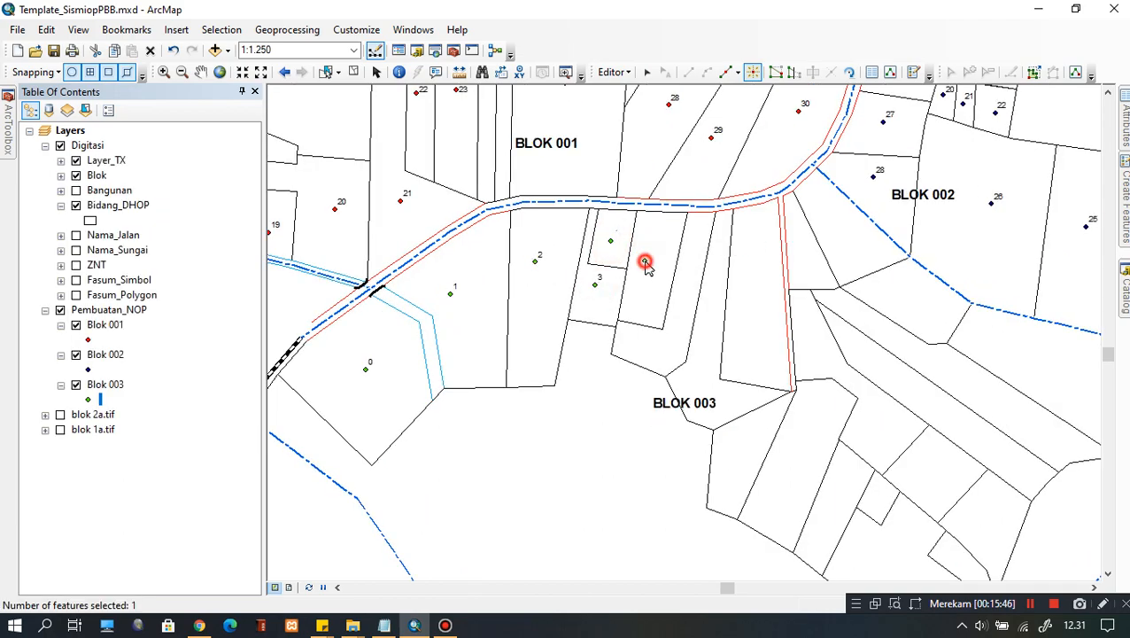
pyautogui.click(675, 318)
pyautogui.click(707, 342)
pyautogui.click(750, 296)
# Place points 9 to 15 in the Blok 003 parcels east of the red side road, ending in the long diagonal strips.
pyautogui.moveTo(758, 301); pyautogui.dragTo(629, 266)
pyautogui.click(639, 227)
pyautogui.click(681, 209)
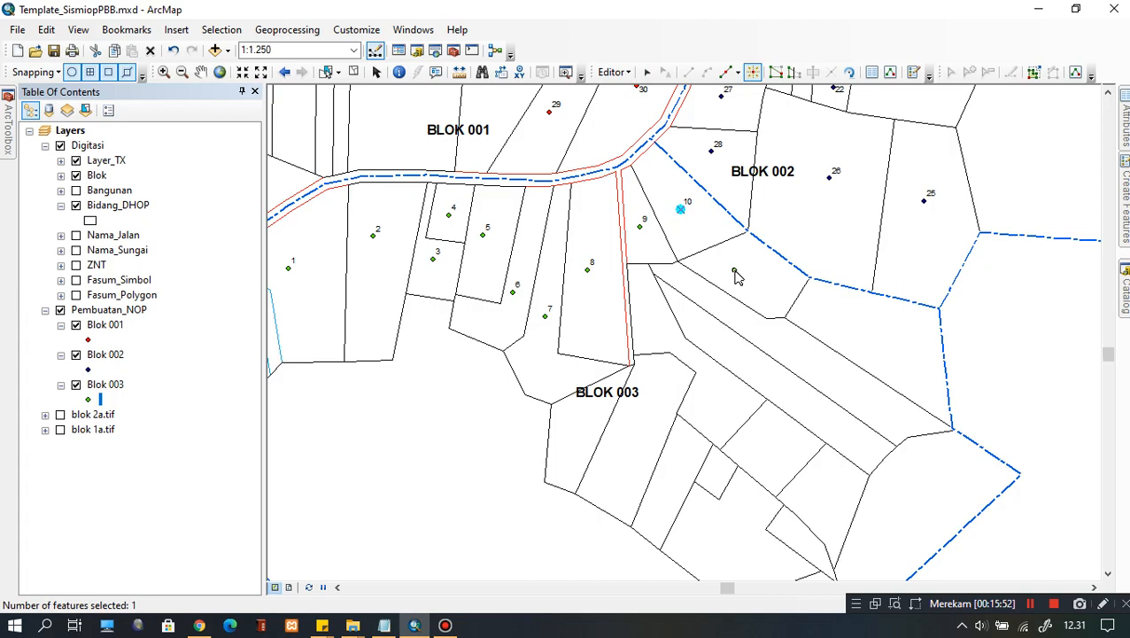
pyautogui.scroll(1, 755, 275)
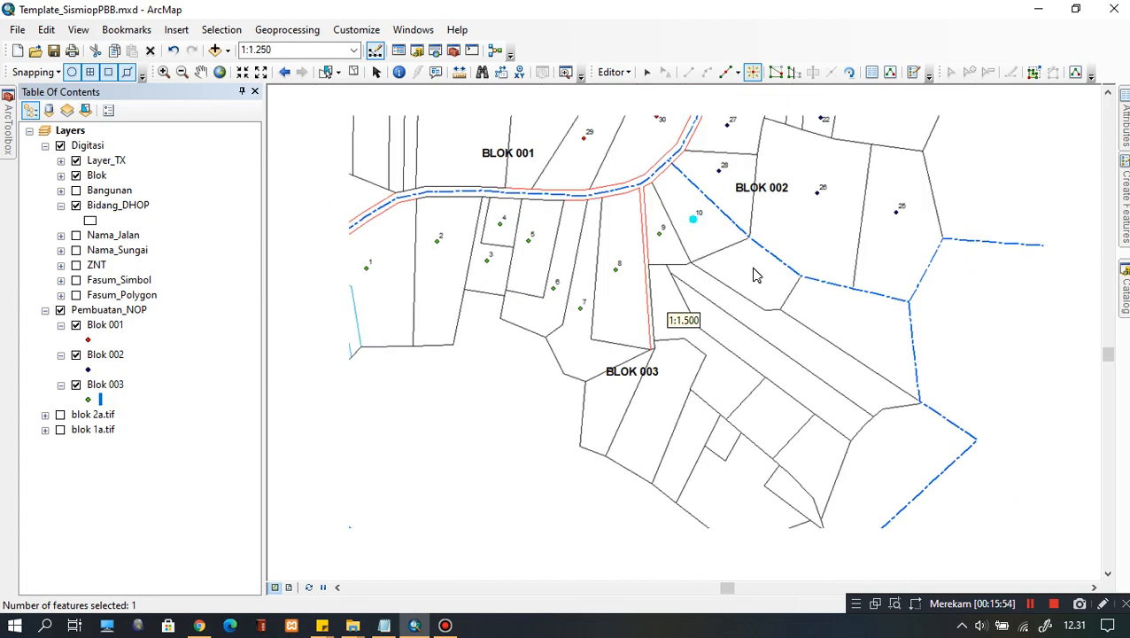
pyautogui.click(722, 210)
pyautogui.click(817, 274)
pyautogui.click(776, 288)
pyautogui.click(747, 308)
pyautogui.click(650, 262)
# Place points 16 to 20 in the Blok 003 parcels along the southwestern side of the southeast cluster.
pyautogui.click(638, 332)
pyautogui.click(590, 339)
pyautogui.click(628, 362)
pyautogui.click(657, 392)
pyautogui.click(696, 392)
pyautogui.click(707, 440)
# Place points 21 to 24 in the remaining southeastern Blok 003 parcels and point 25 in the large open southern area.
pyautogui.click(730, 369)
pyautogui.click(773, 402)
pyautogui.click(767, 445)
pyautogui.click(848, 430)
pyautogui.scroll(1, 771, 443)
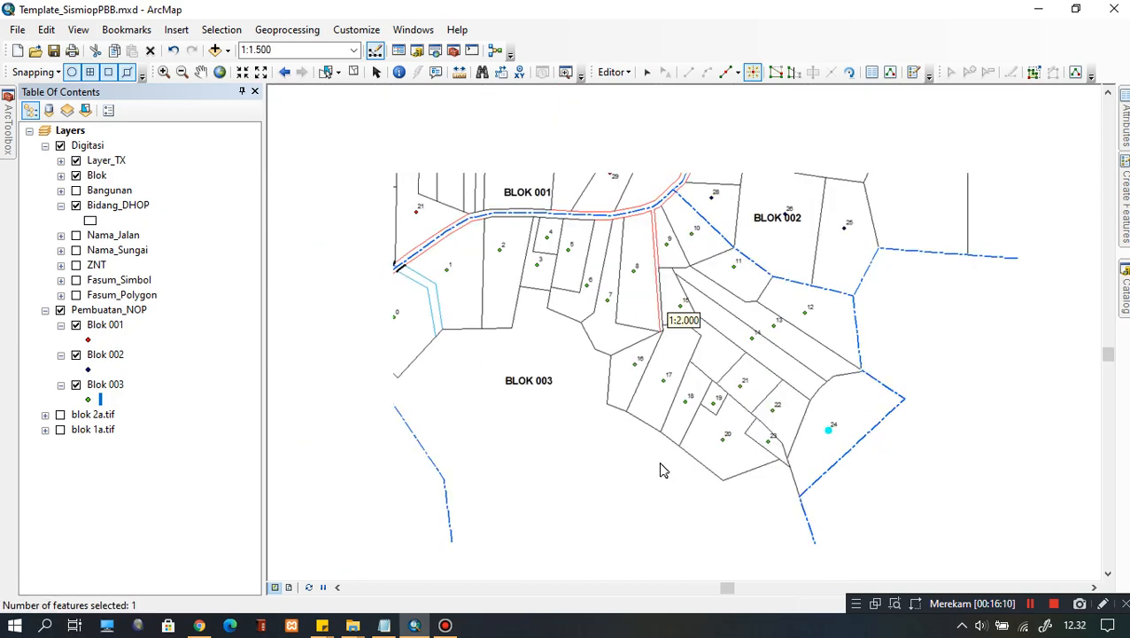
pyautogui.click(583, 485)
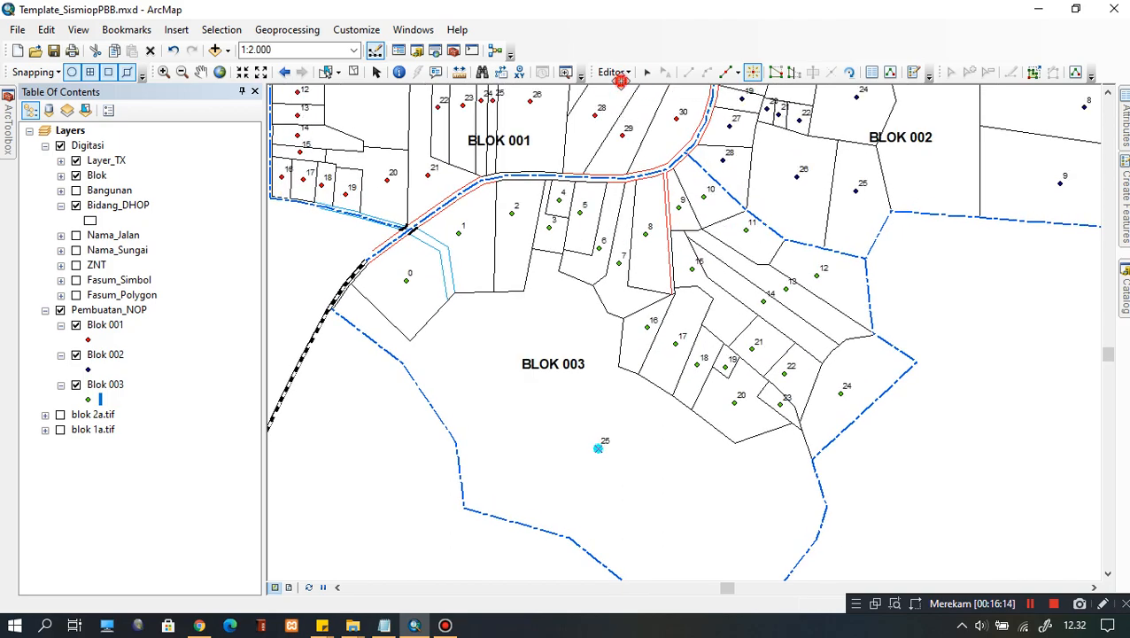
# Save the Blok 003 edits and stop the editing session.
pyautogui.click(613, 72)
pyautogui.click(647, 126)
pyautogui.click(613, 71)
pyautogui.click(681, 108)
pyautogui.scroll(1, 770, 361)
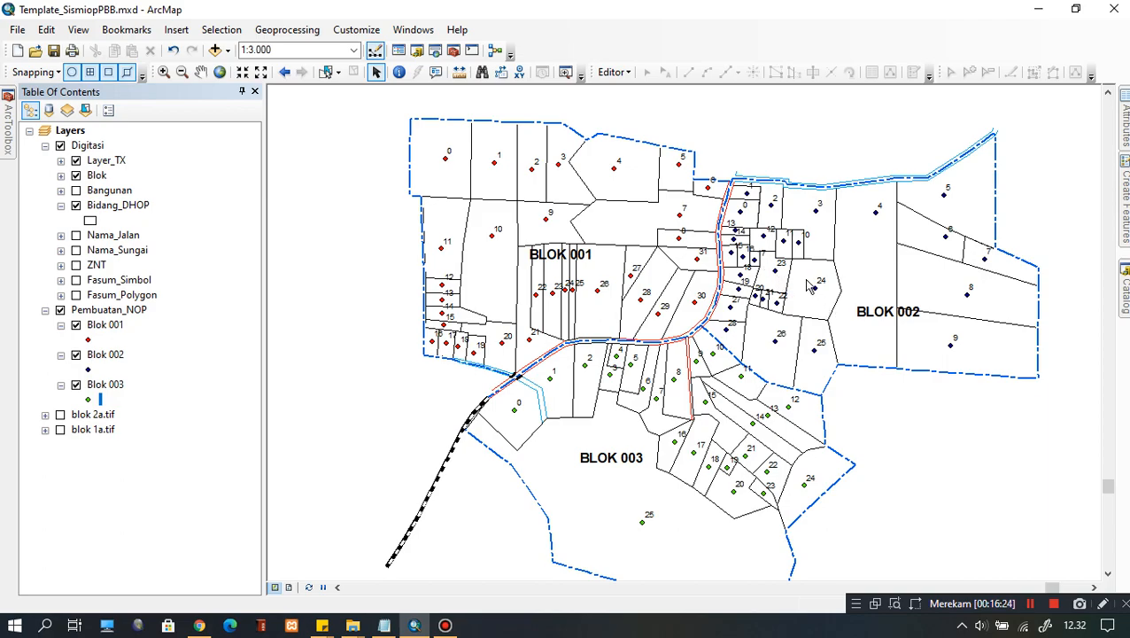
pyautogui.moveTo(807, 286); pyautogui.dragTo(781, 318)
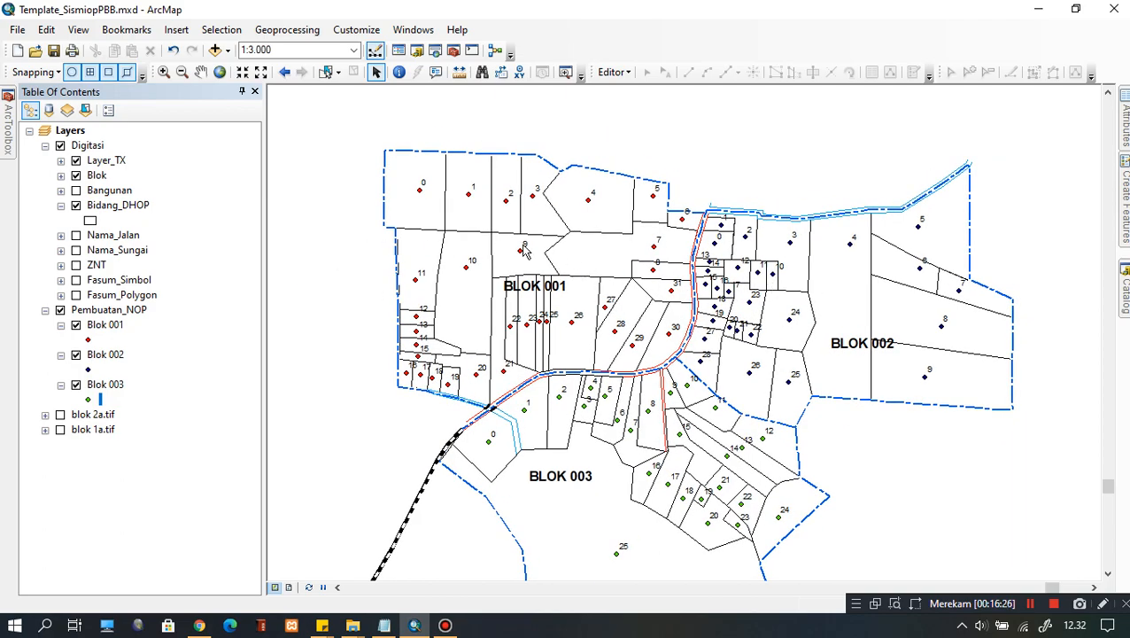
pyautogui.click(110, 324)
pyautogui.click(133, 356)
pyautogui.click(113, 328)
pyautogui.click(119, 356)
pyautogui.click(109, 327)
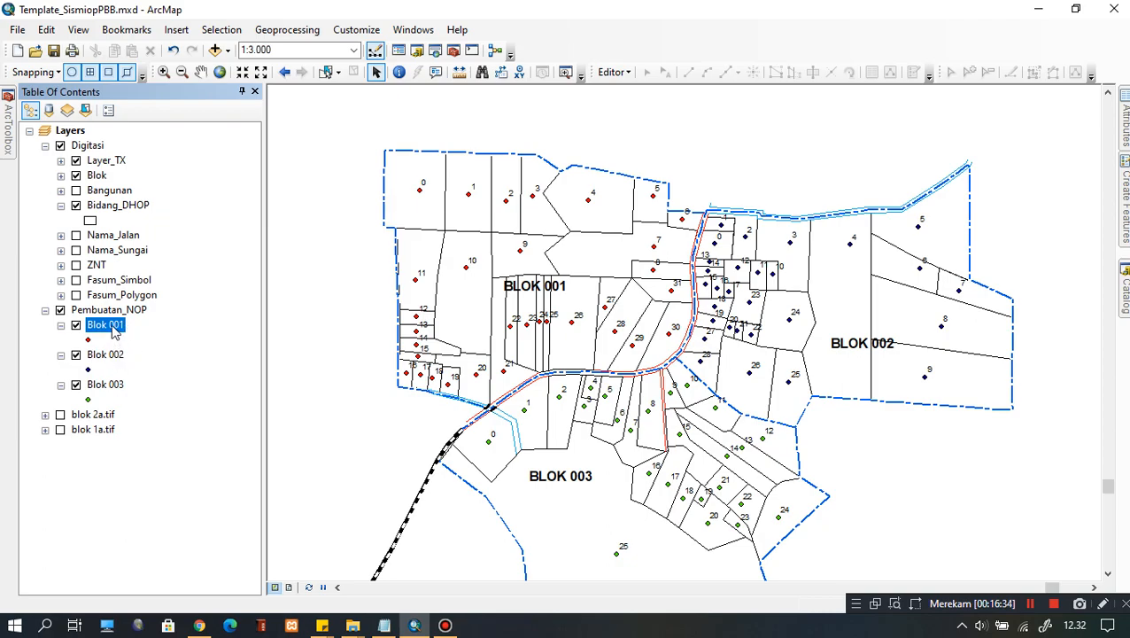
pyautogui.click(121, 356)
pyautogui.click(110, 330)
pyautogui.click(115, 354)
pyautogui.click(118, 386)
pyautogui.click(114, 328)
pyautogui.click(113, 356)
pyautogui.click(115, 387)
pyautogui.click(111, 327)
# Open the Blok 001 attribute table and arrange it as a smaller floating window beside the Blok 001 parcels.
pyautogui.rightClick(108, 331)
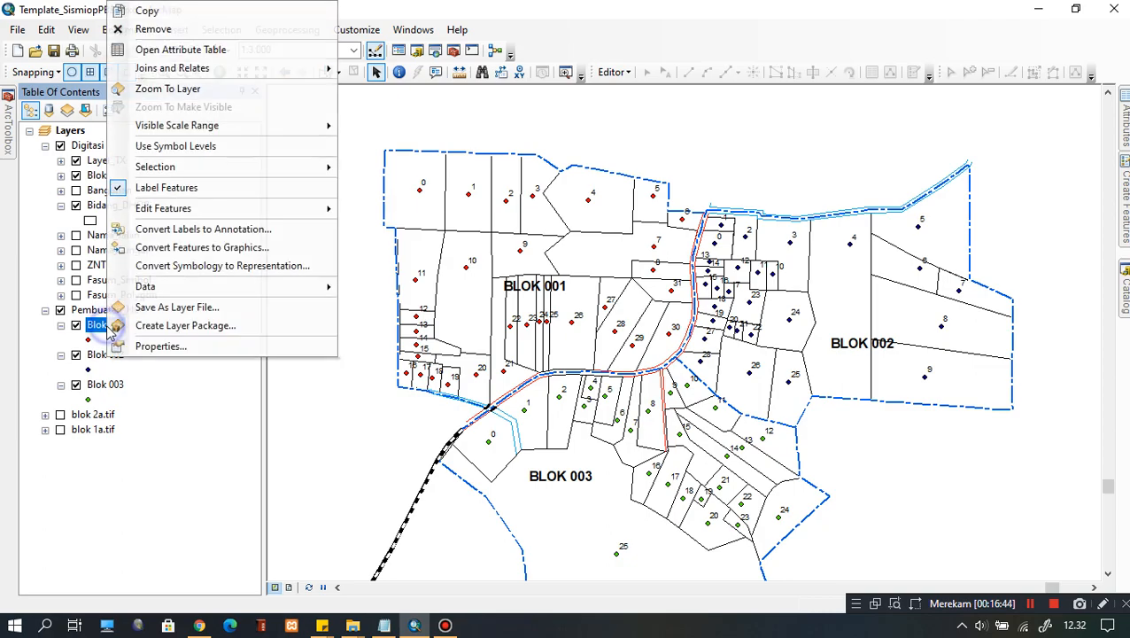
pyautogui.click(218, 51)
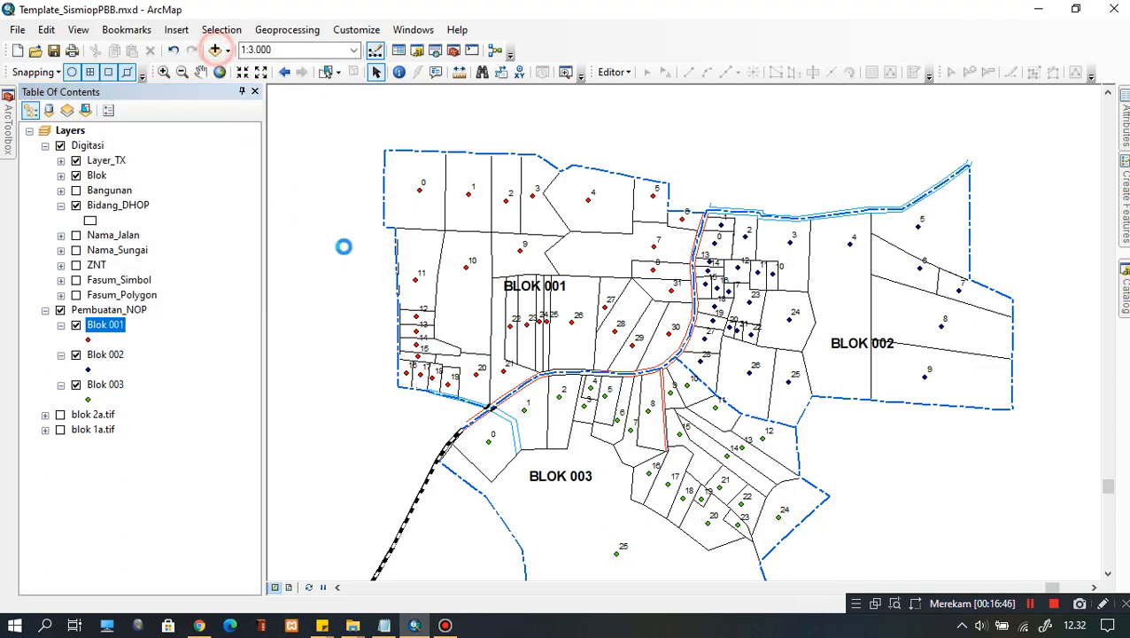
pyautogui.moveTo(584, 324); pyautogui.dragTo(721, 337)
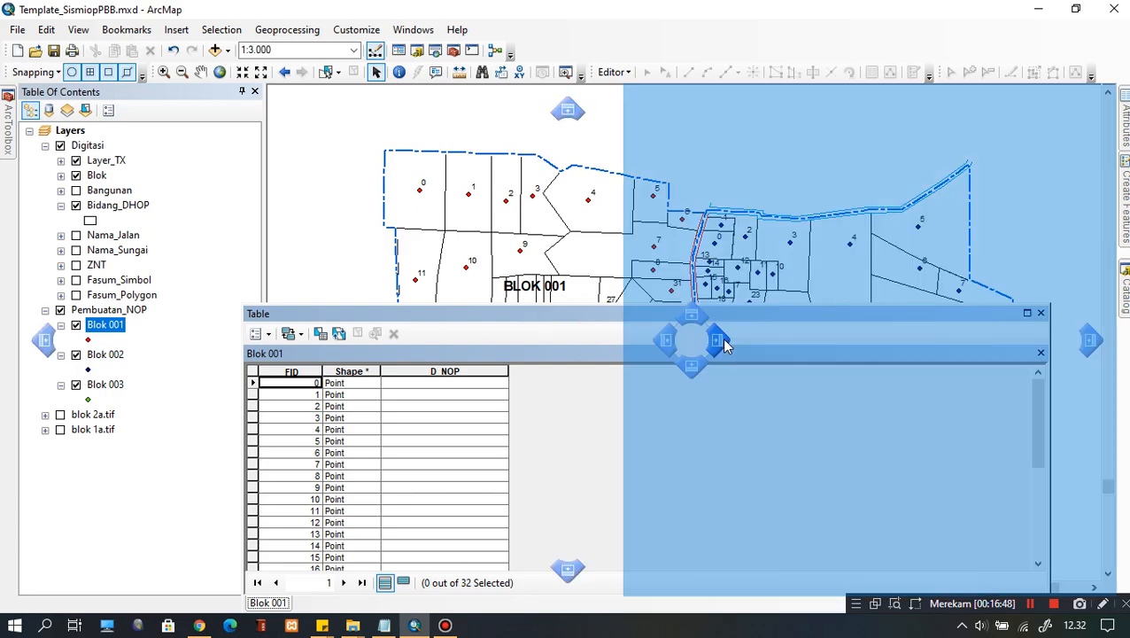
pyautogui.moveTo(760, 148); pyautogui.dragTo(796, 248)
pyautogui.moveTo(1034, 326); pyautogui.dragTo(535, 284)
pyautogui.moveTo(435, 254); pyautogui.dragTo(911, 199)
# Check the Blok 001 records against the map by selecting FID 0, 1 and 31 in turn, and clear the selection.
pyautogui.scroll(-3, 902, 275)
pyautogui.scroll(3, 902, 282)
pyautogui.scroll(-1, 766, 257)
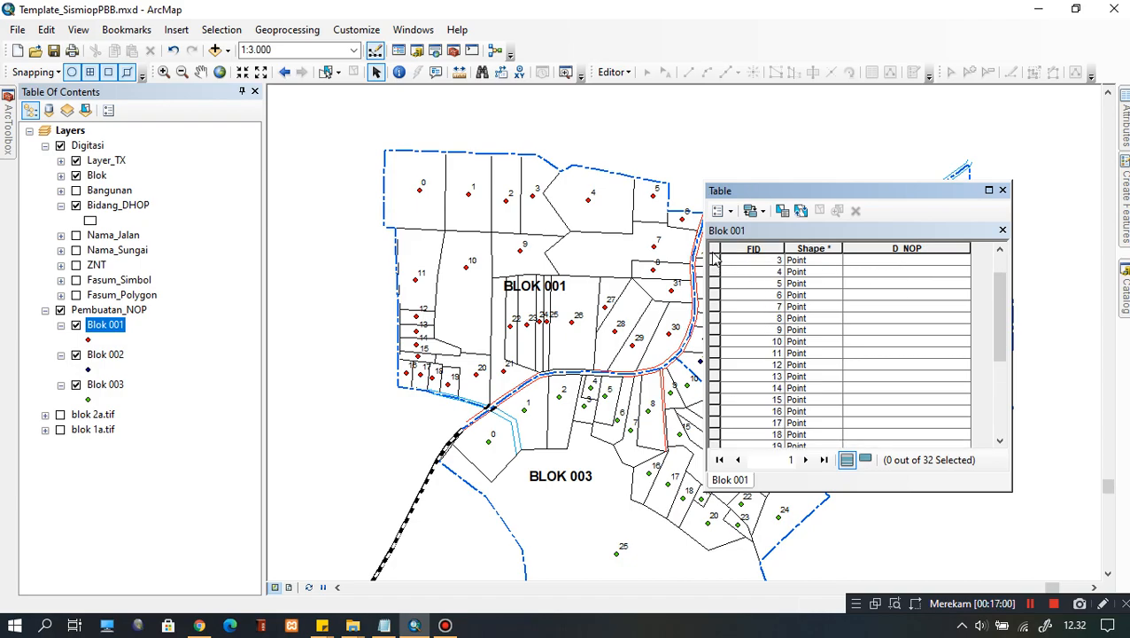
pyautogui.scroll(1, 718, 262)
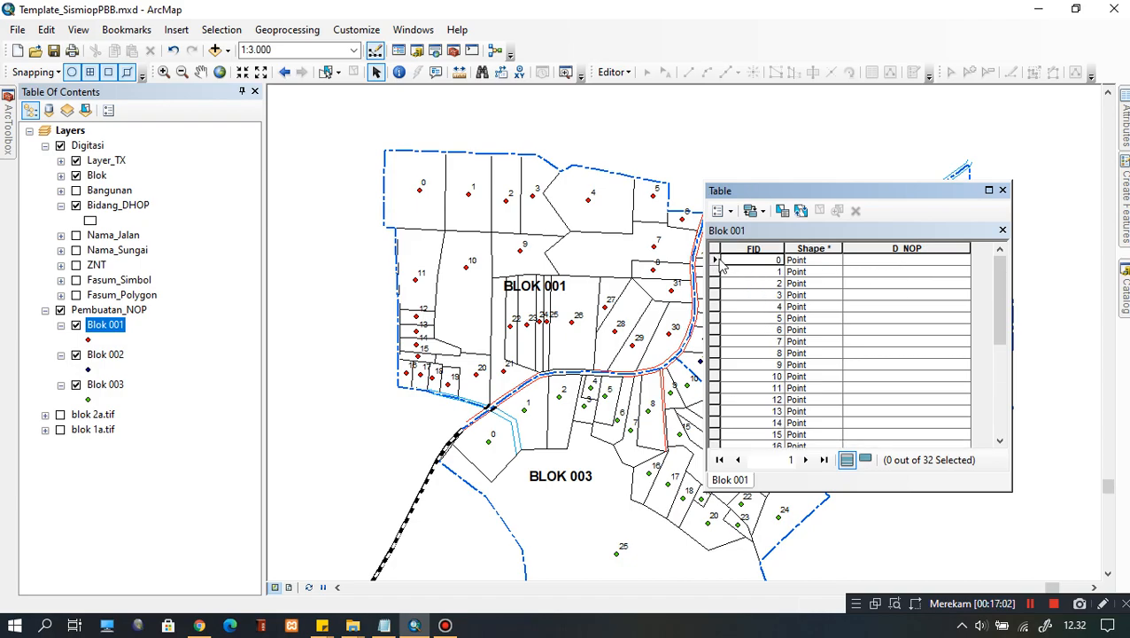
pyautogui.click(717, 259)
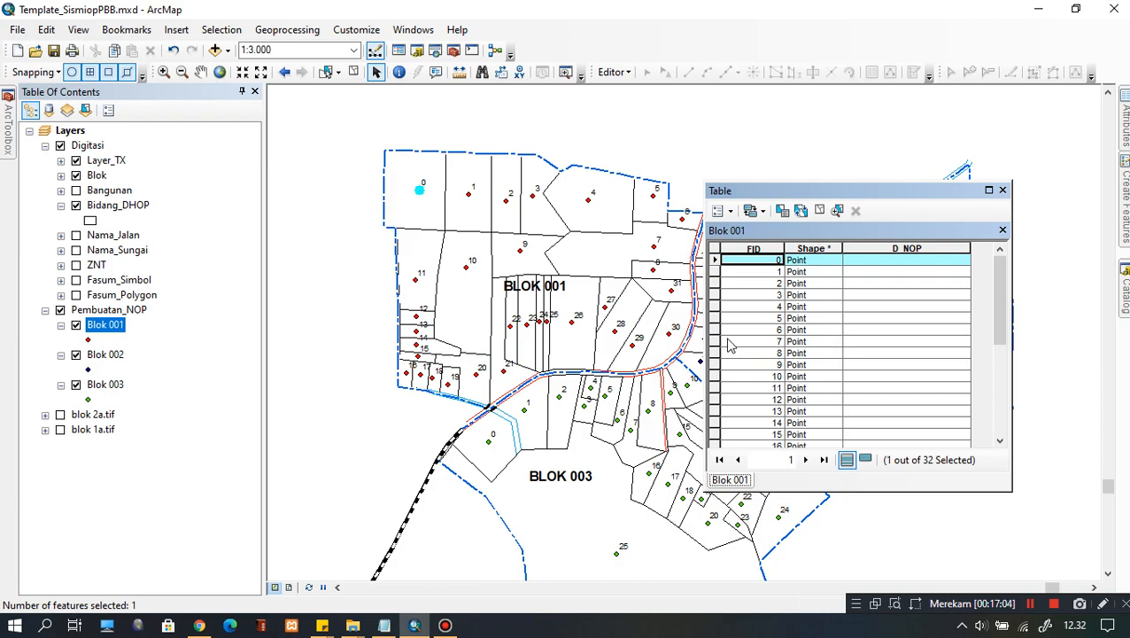
pyautogui.click(718, 271)
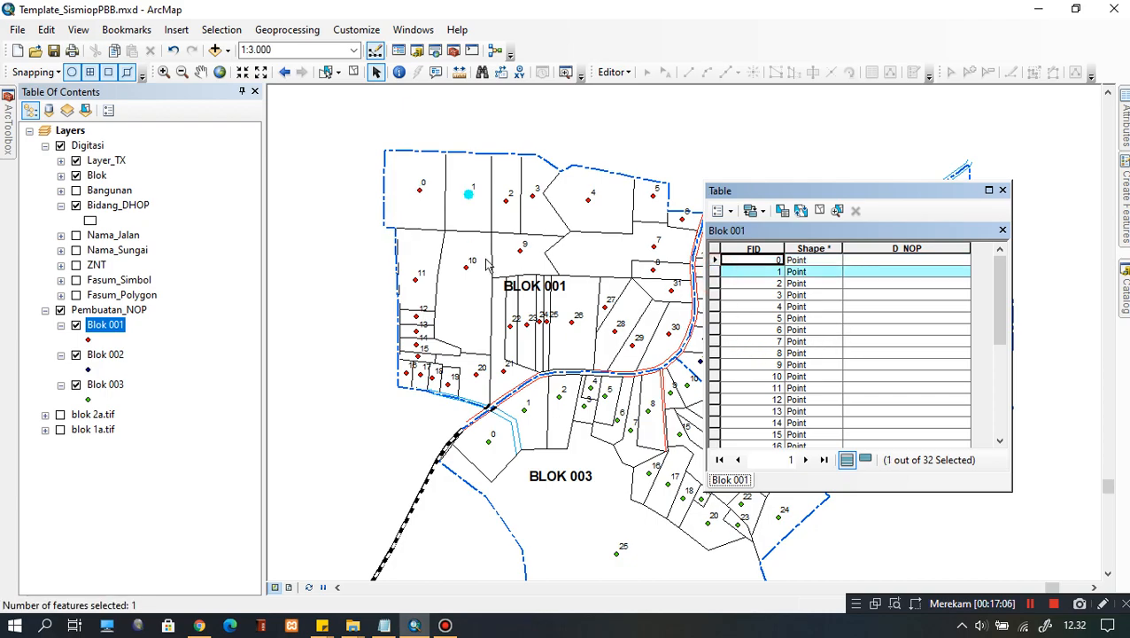
pyautogui.scroll(-5, 732, 396)
pyautogui.scroll(-1, 731, 392)
pyautogui.click(718, 435)
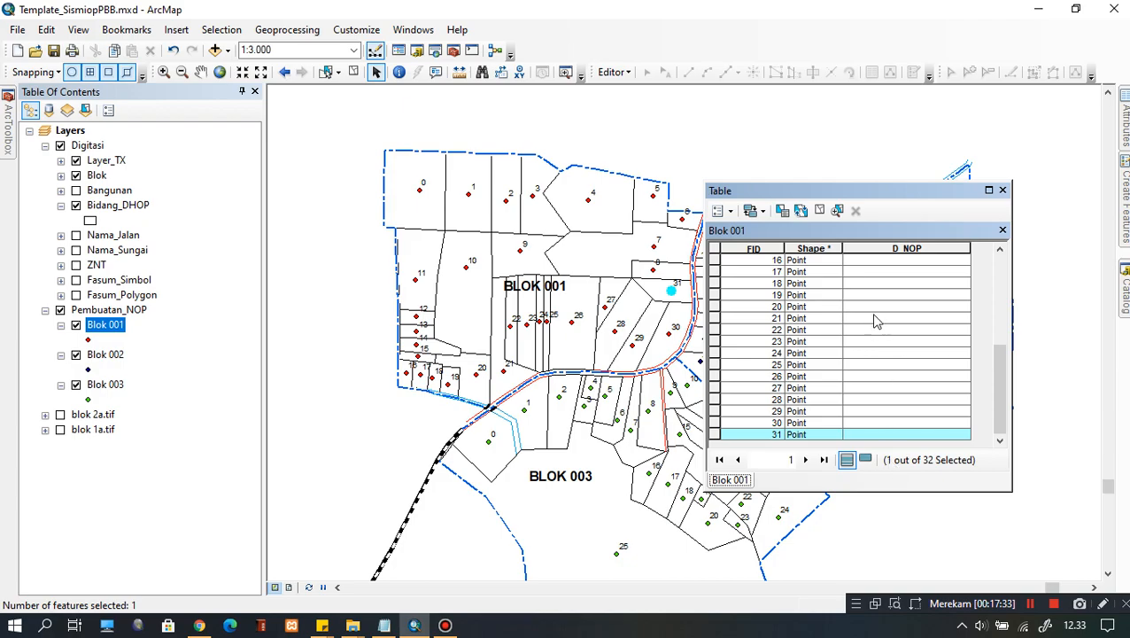
pyautogui.click(820, 210)
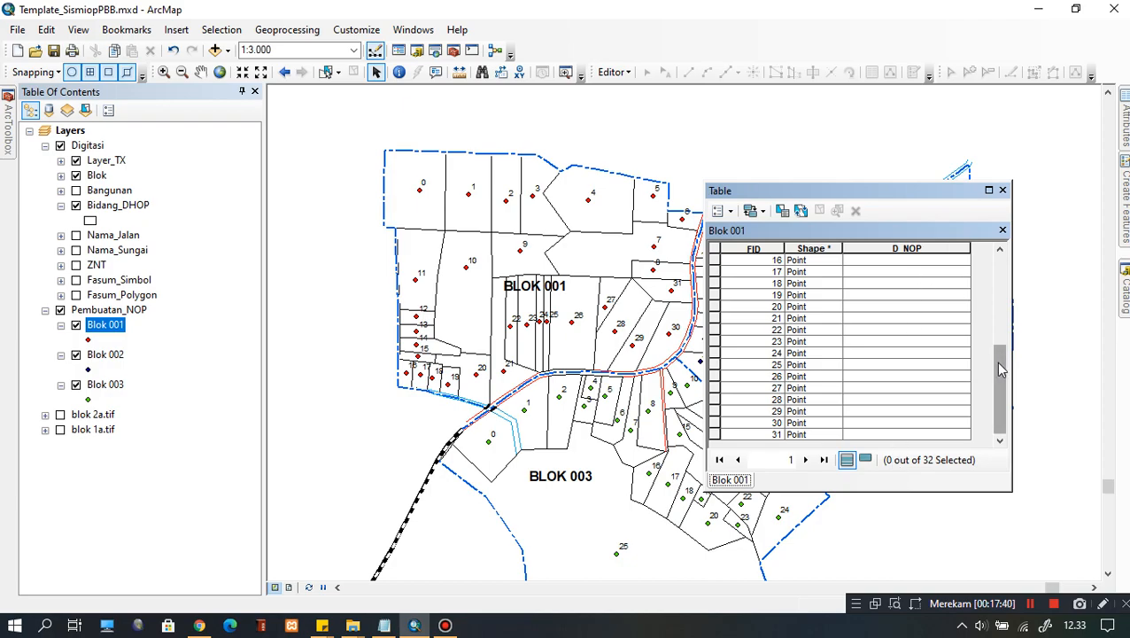
pyautogui.moveTo(1001, 370); pyautogui.dragTo(997, 262)
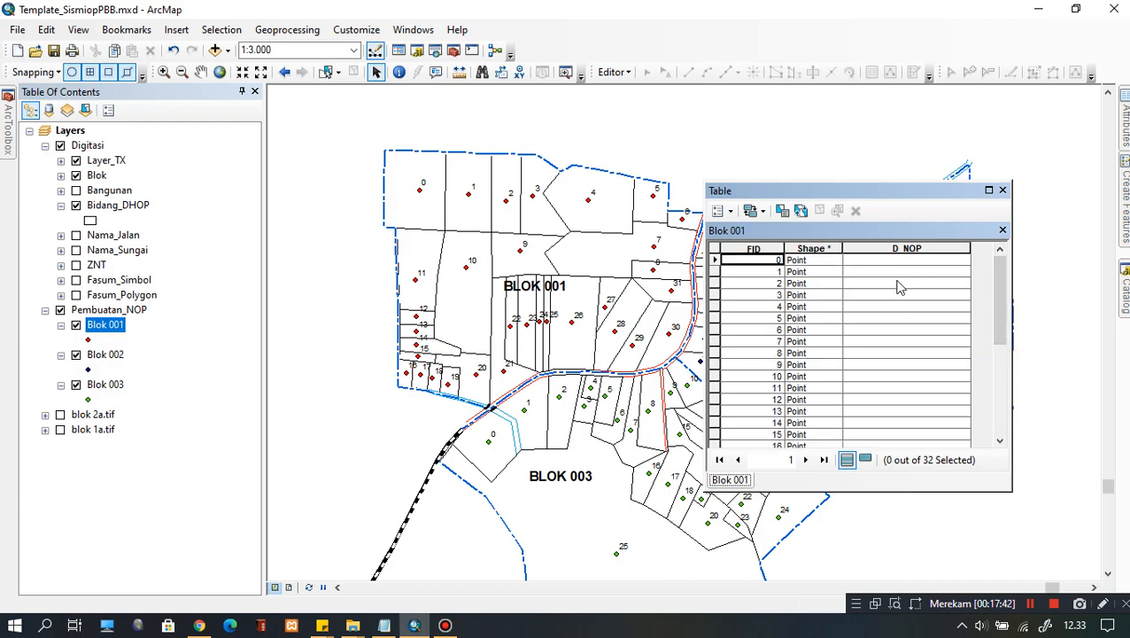
# Open the Field Calculator for the D_NOP field of Blok 001 and move it clear of the table.
pyautogui.rightClick(904, 249)
pyautogui.click(886, 280)
pyautogui.click(888, 250)
pyautogui.rightClick(888, 250)
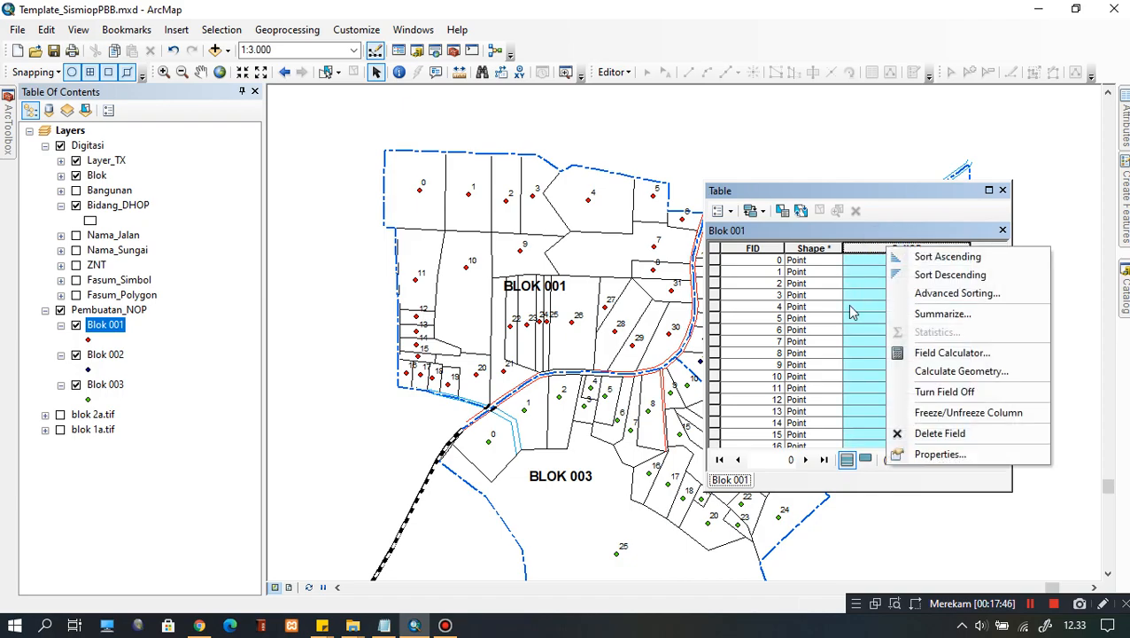
pyautogui.rightClick(880, 246)
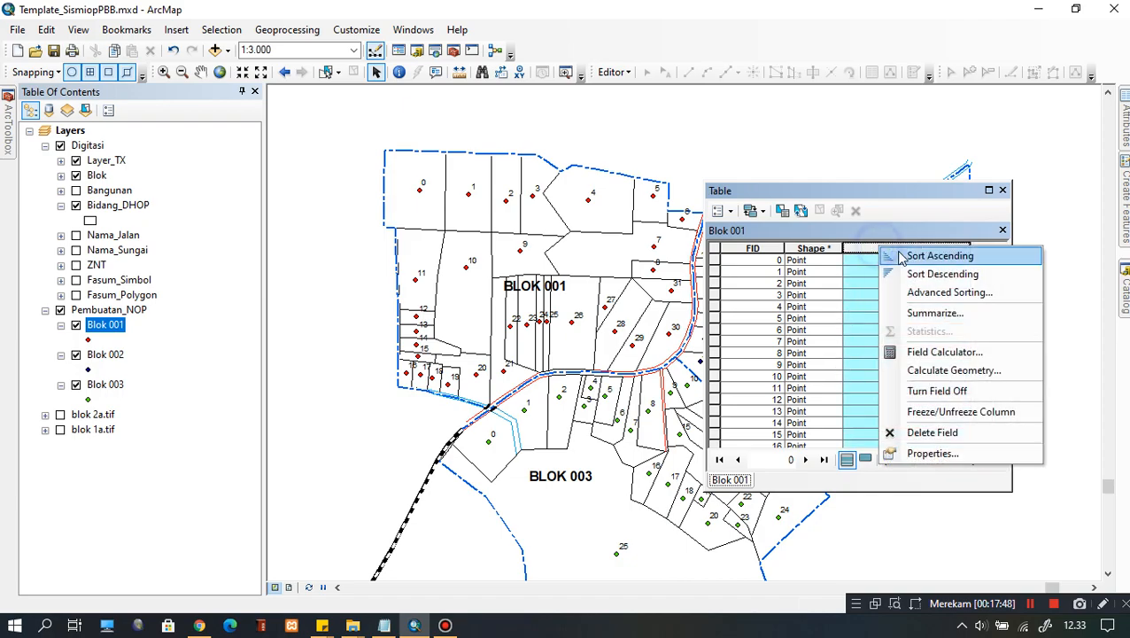
pyautogui.click(872, 251)
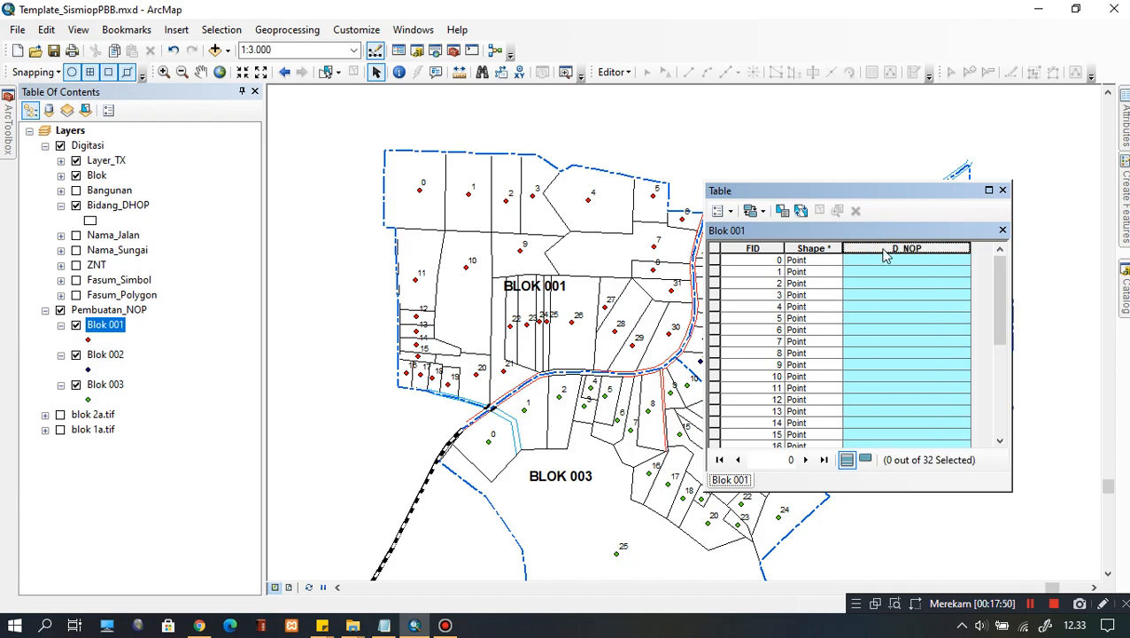
pyautogui.rightClick(904, 251)
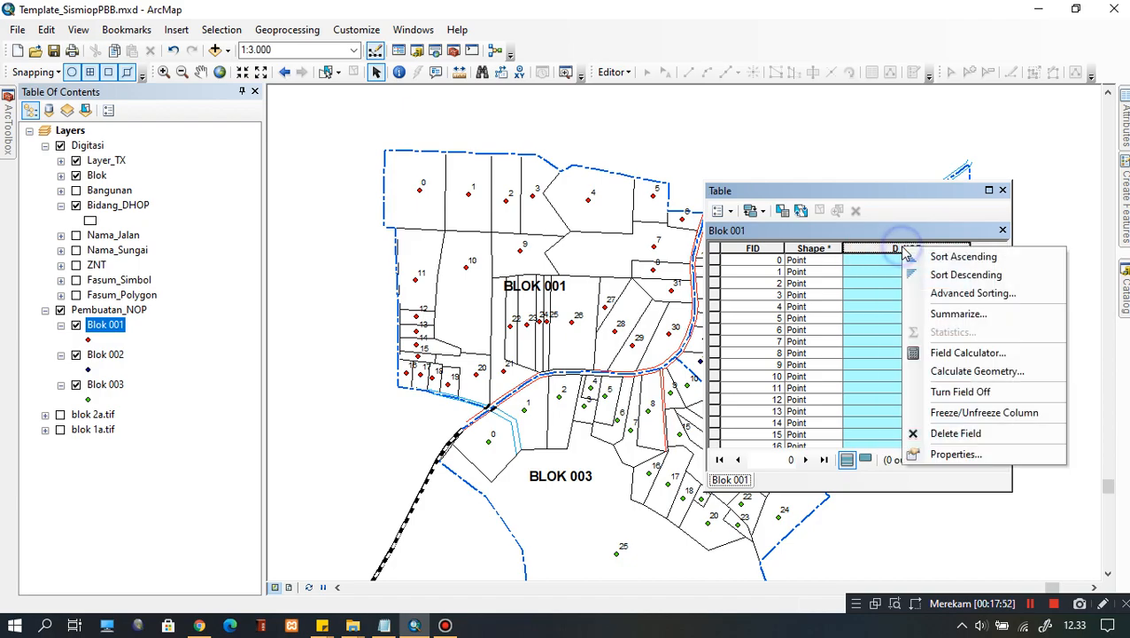
pyautogui.click(974, 355)
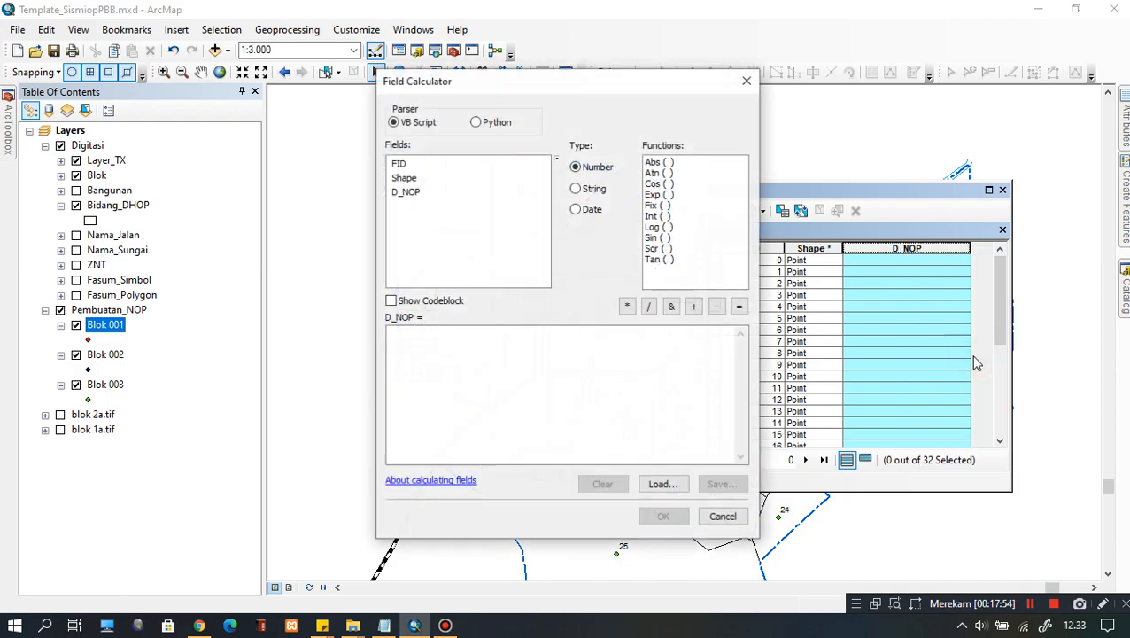
pyautogui.moveTo(664, 81); pyautogui.dragTo(337, 88)
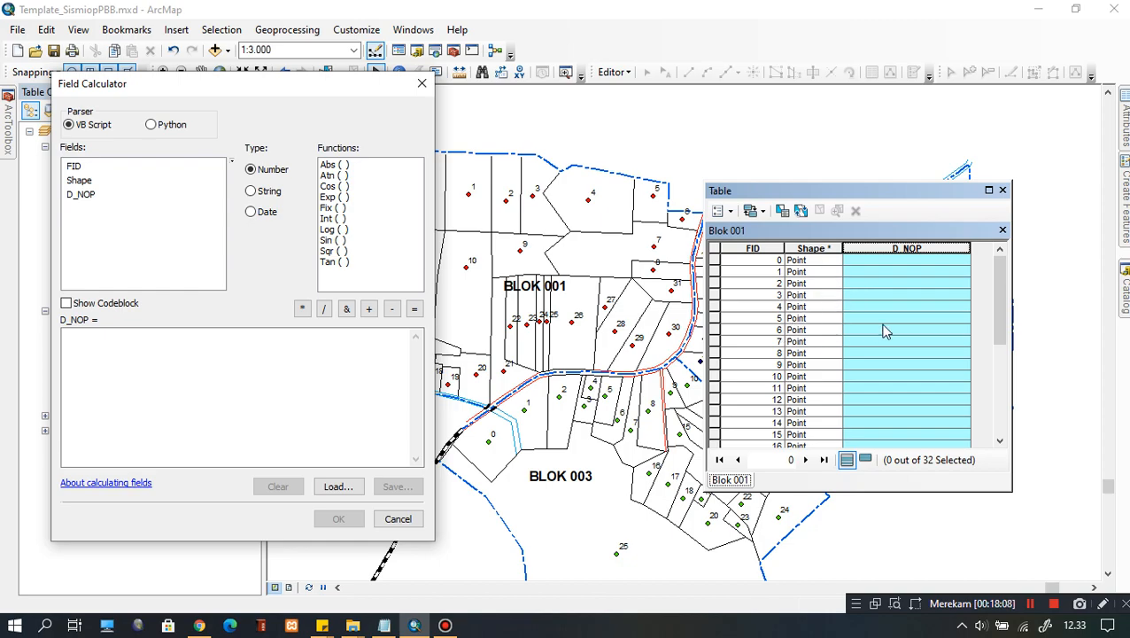
# Calculate the D_NOP field of Blok 001 as [FID] + 1.
pyautogui.click(75, 168)
pyautogui.doubleClick(79, 168)
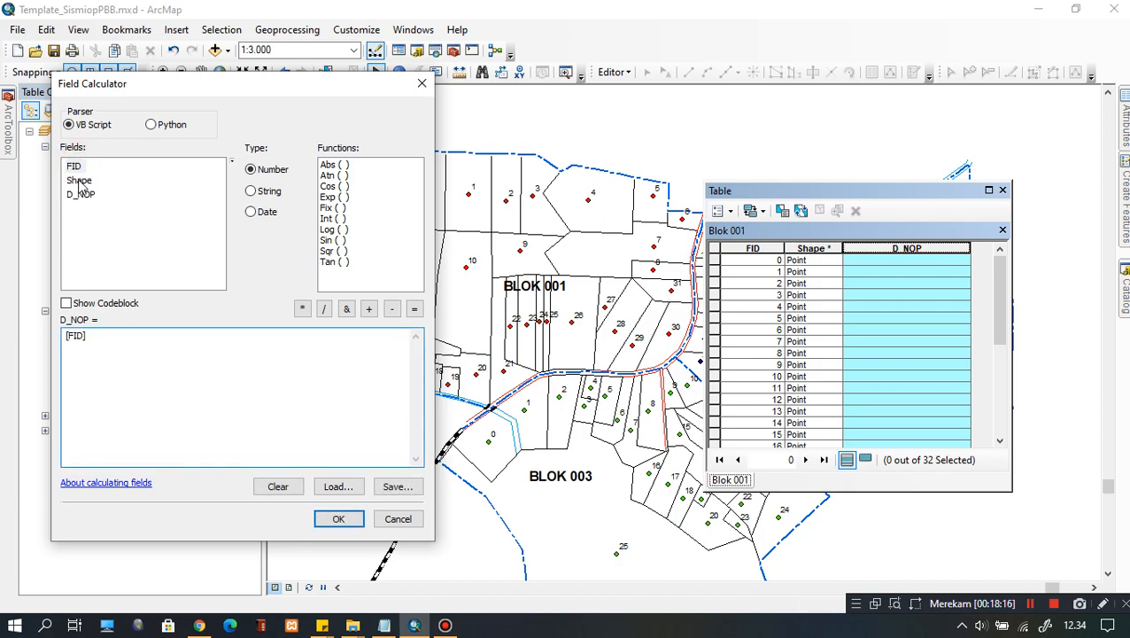
pyautogui.click(370, 310)
pyautogui.click(259, 341)
pyautogui.click(348, 522)
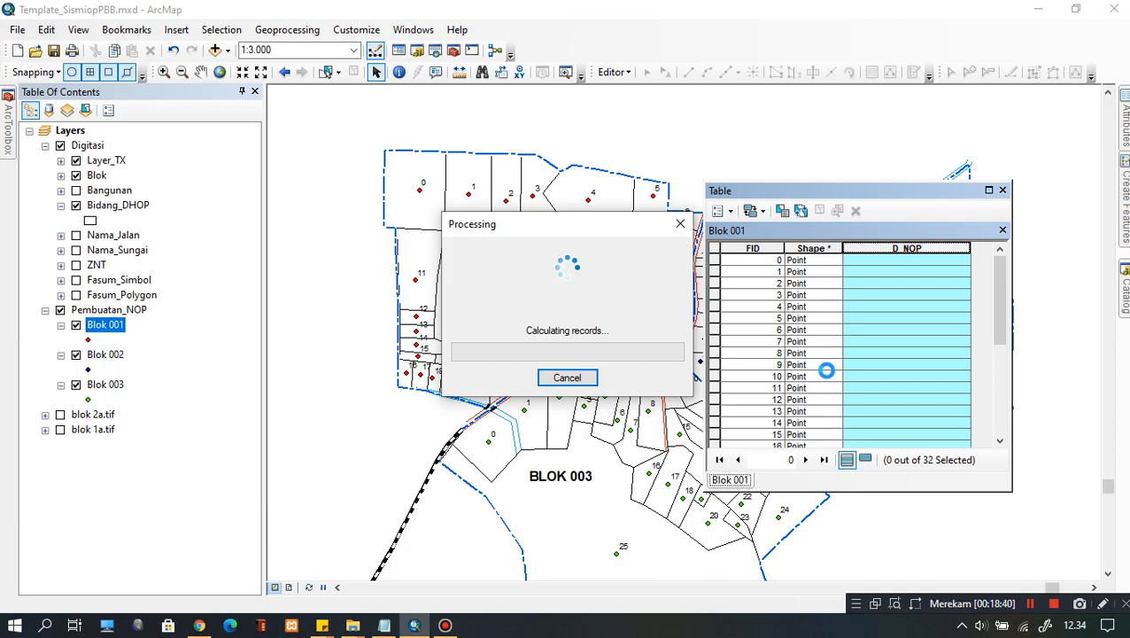
# Compare the FID and calculated D_NOP values from the first to the last record of the Blok 001 table.
pyautogui.click(883, 264)
pyautogui.click(906, 354)
pyautogui.scroll(-5, 903, 360)
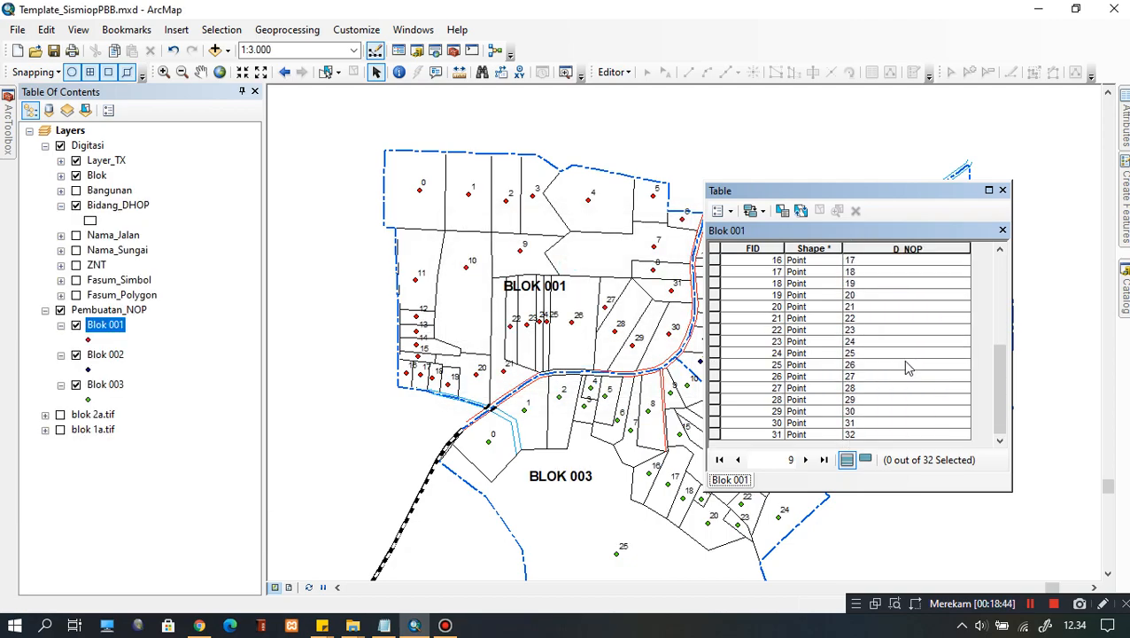
pyautogui.scroll(5, 860, 415)
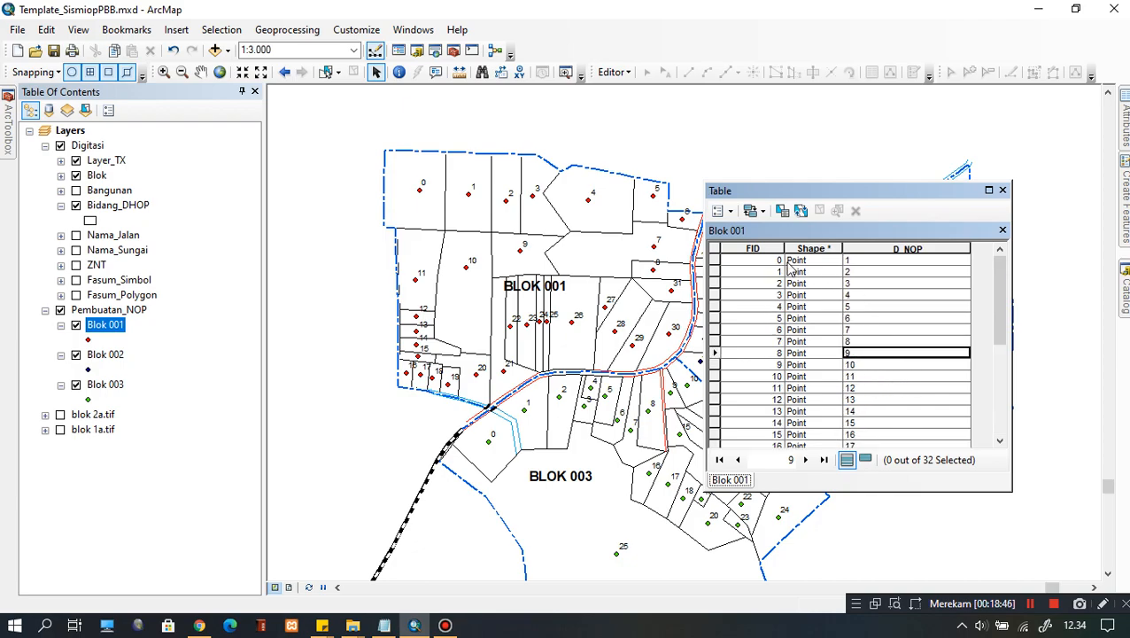
pyautogui.click(768, 260)
pyautogui.click(883, 260)
pyautogui.click(774, 332)
pyautogui.click(882, 332)
pyautogui.scroll(-1, 886, 336)
pyautogui.scroll(-3, 889, 343)
pyautogui.click(757, 376)
pyautogui.click(861, 376)
pyautogui.scroll(-1, 851, 430)
pyautogui.click(786, 435)
pyautogui.click(877, 435)
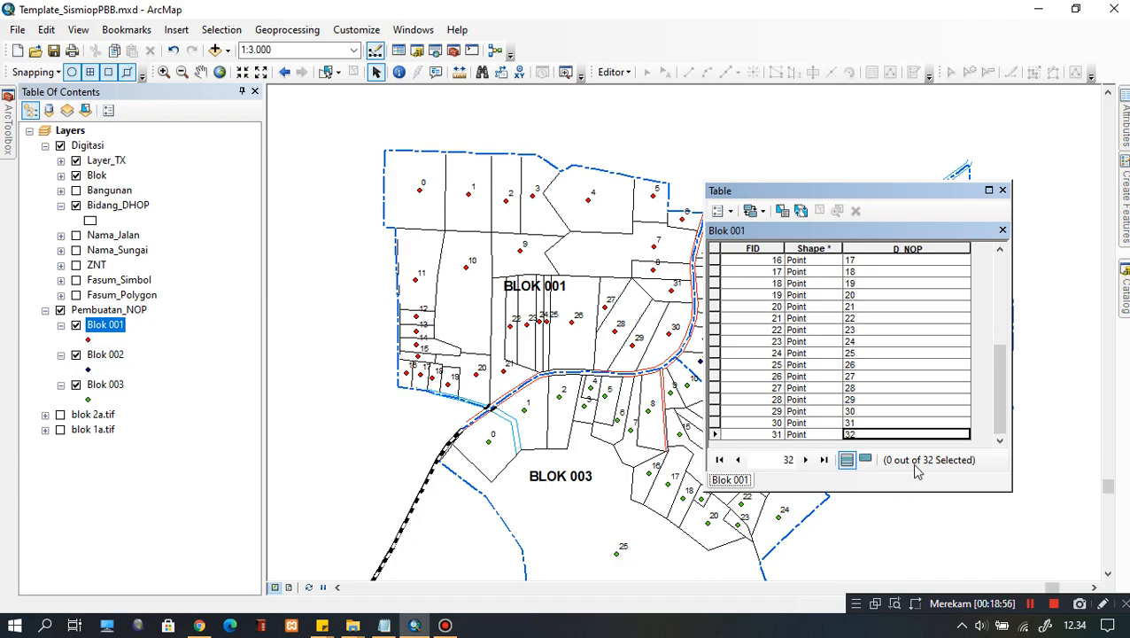
# Select the FID 31 record to locate its point on the map, clear the selection and review the D_NOP column.
pyautogui.click(883, 432)
pyautogui.click(714, 434)
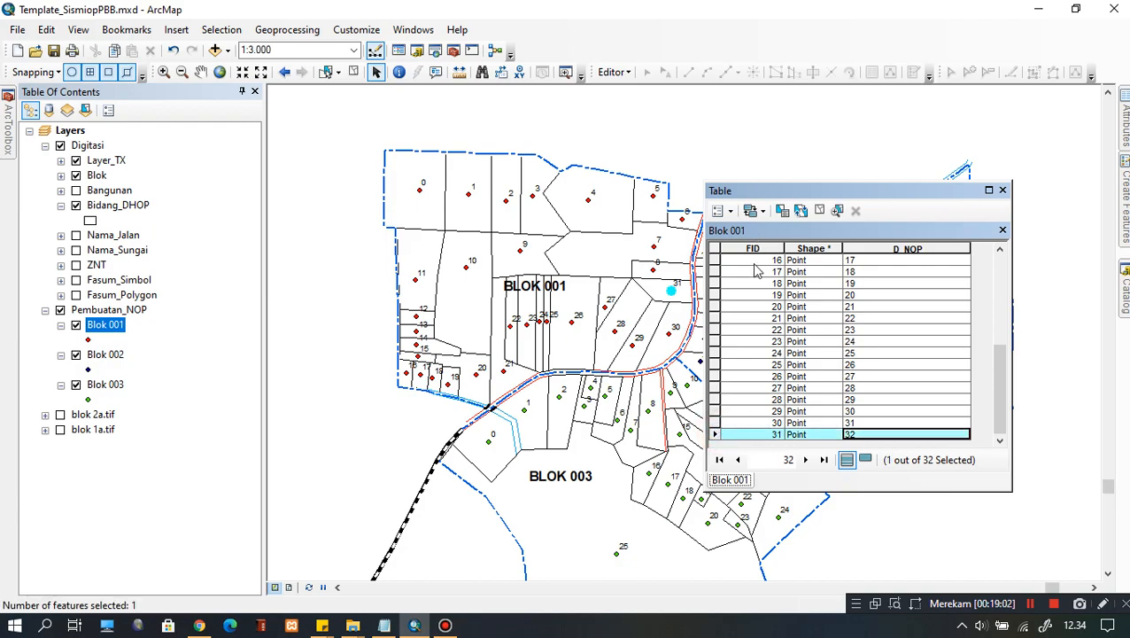
pyautogui.click(883, 429)
pyautogui.click(821, 211)
pyautogui.scroll(5, 922, 390)
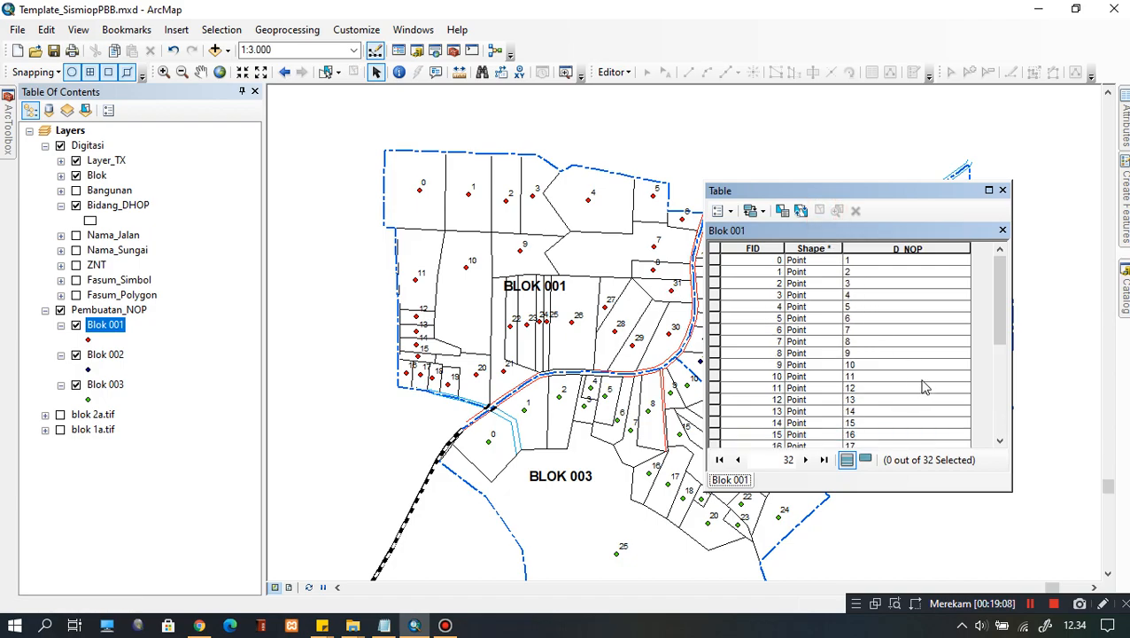
pyautogui.scroll(-5, 922, 387)
pyautogui.click(915, 260)
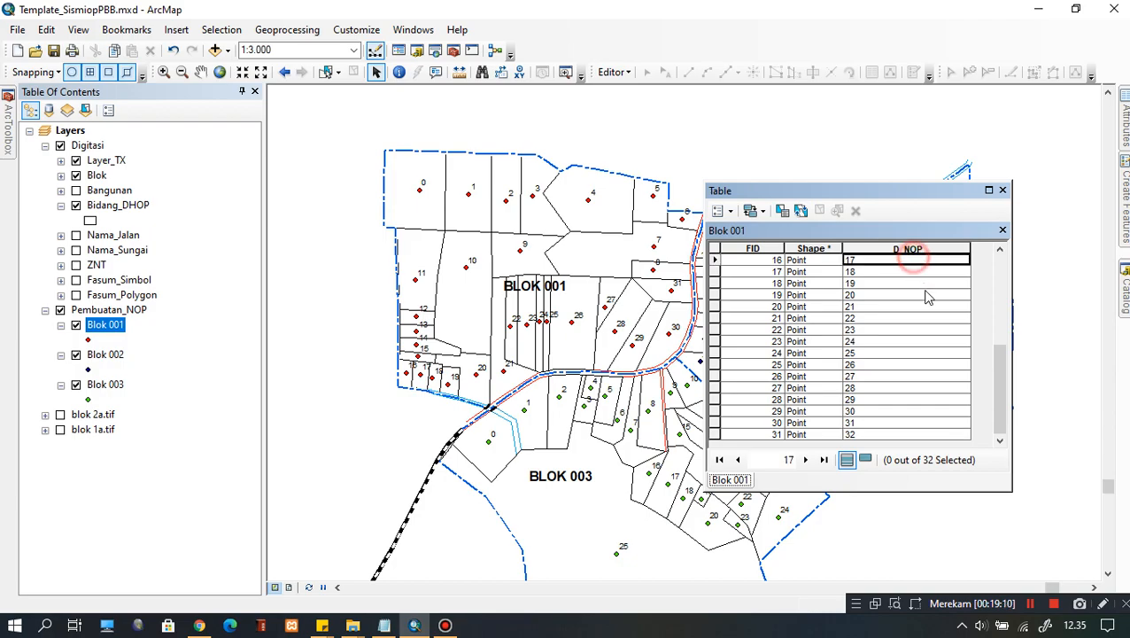
# Review the D_NOP values of Blok 001, select the FID 22 record to locate its point, and clear the selection.
pyautogui.scroll(5, 933, 401)
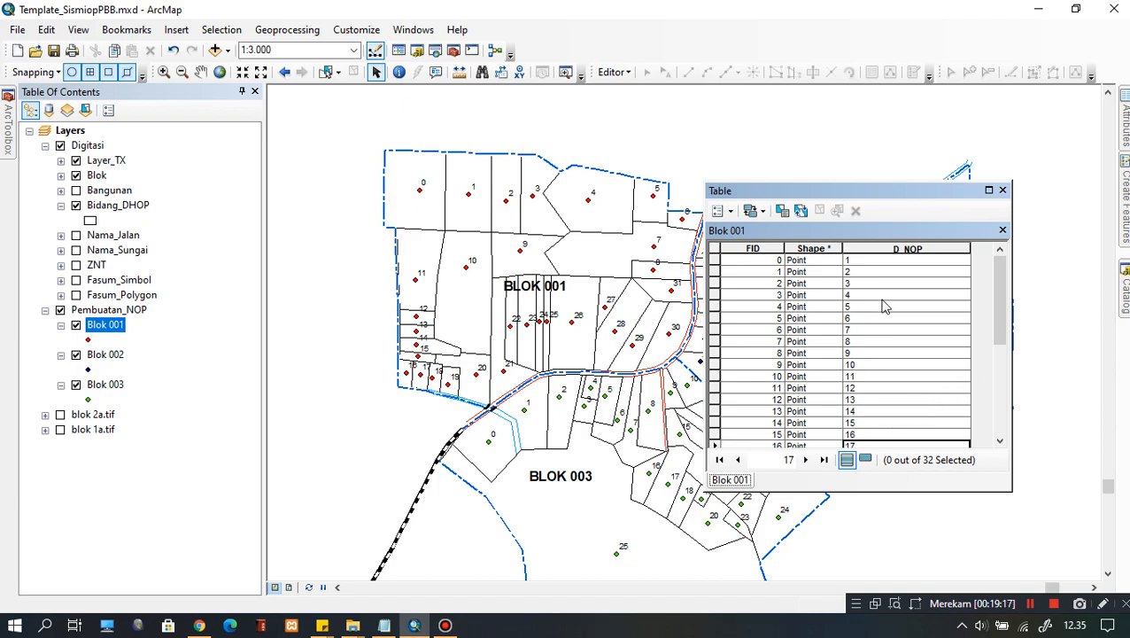
pyautogui.scroll(-5, 877, 354)
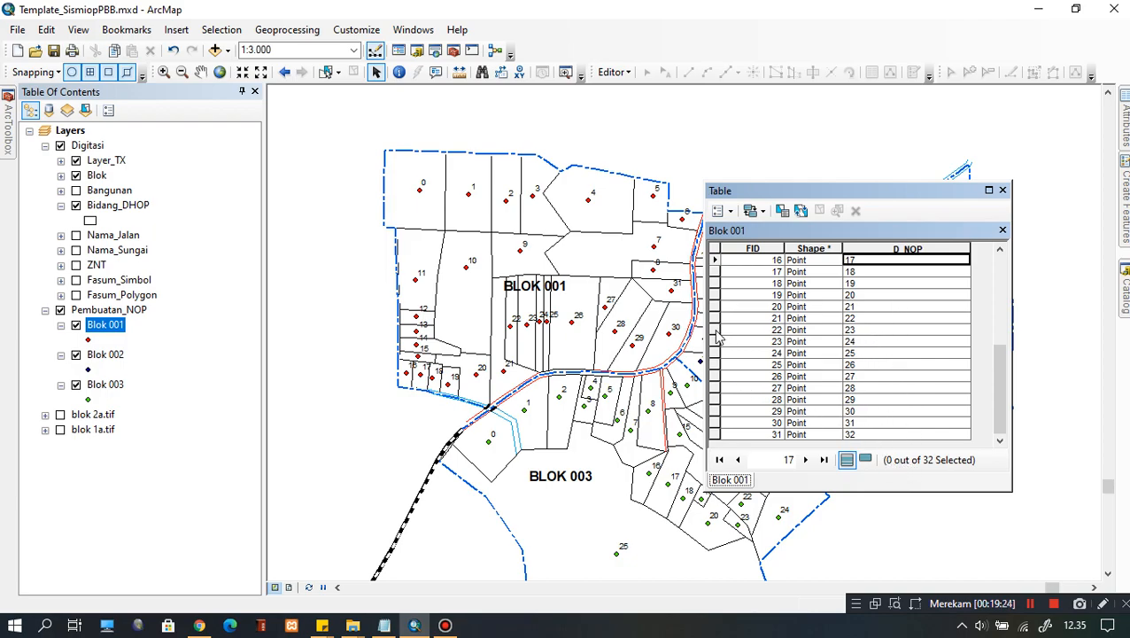
pyautogui.click(715, 329)
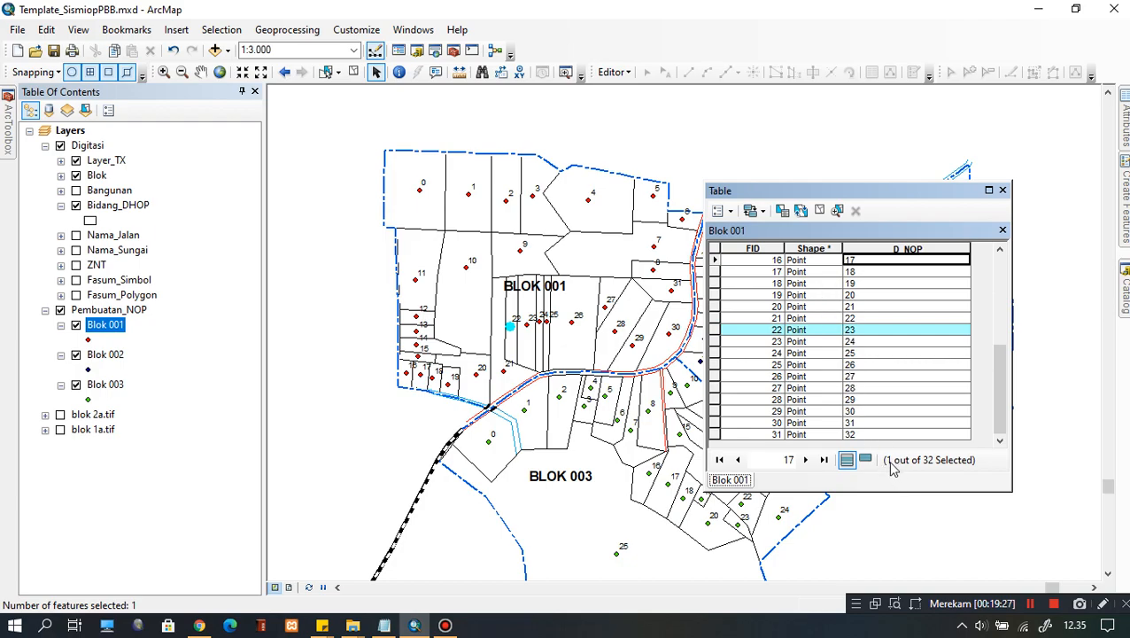
pyautogui.click(819, 211)
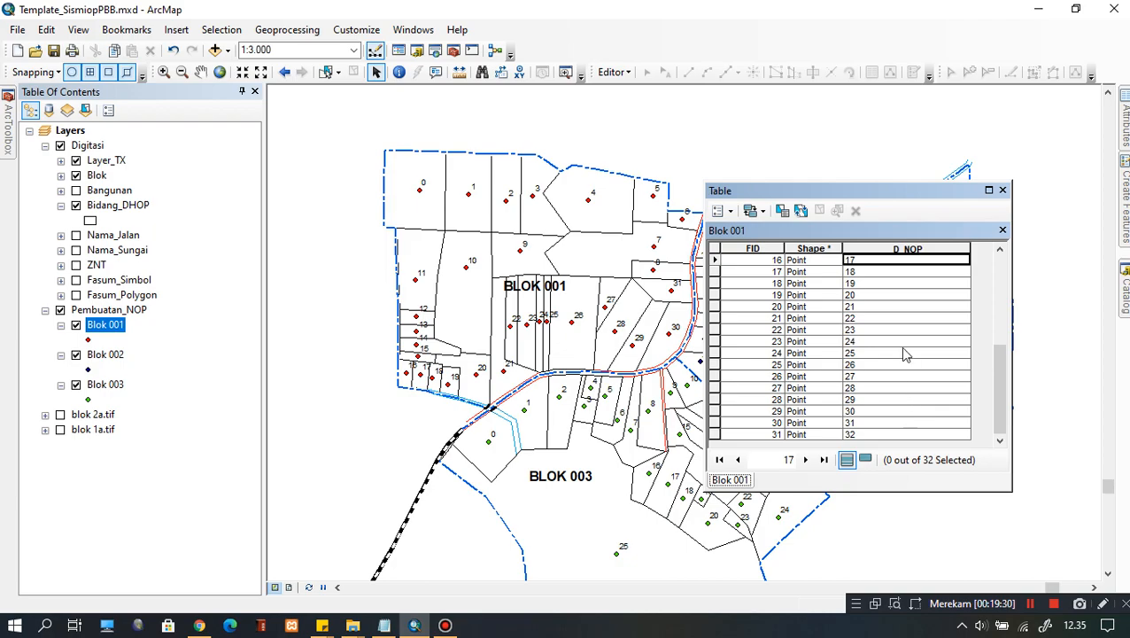
pyautogui.moveTo(1000, 390); pyautogui.dragTo(999, 301)
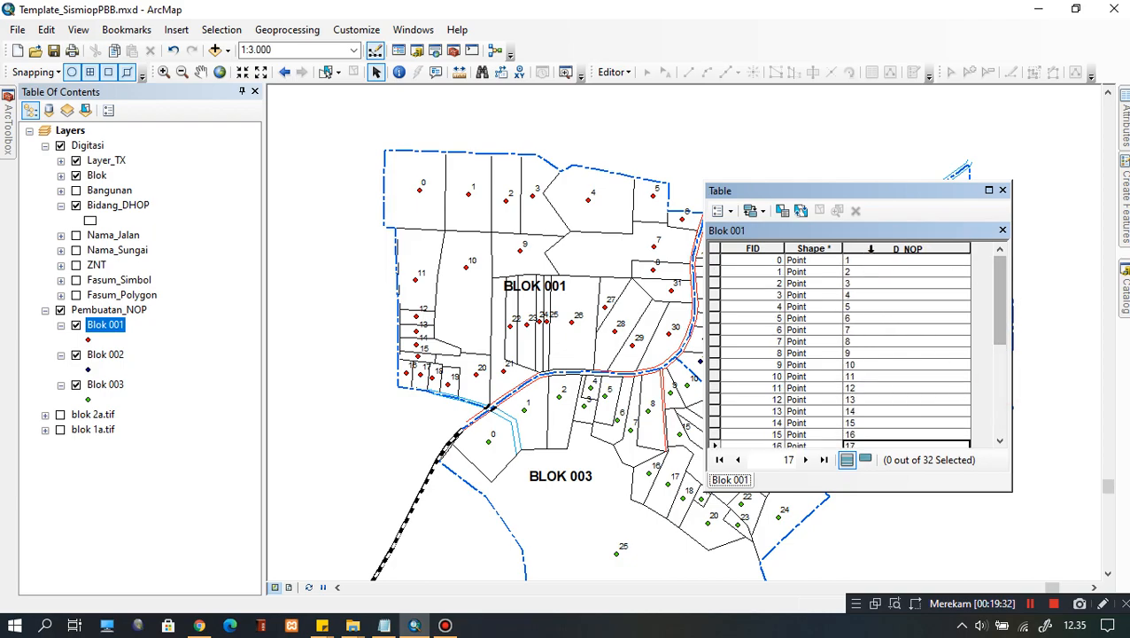
# Open the Field Calculator for the D_NOP field of Blok 001 and clear the previous expression.
pyautogui.click(907, 249)
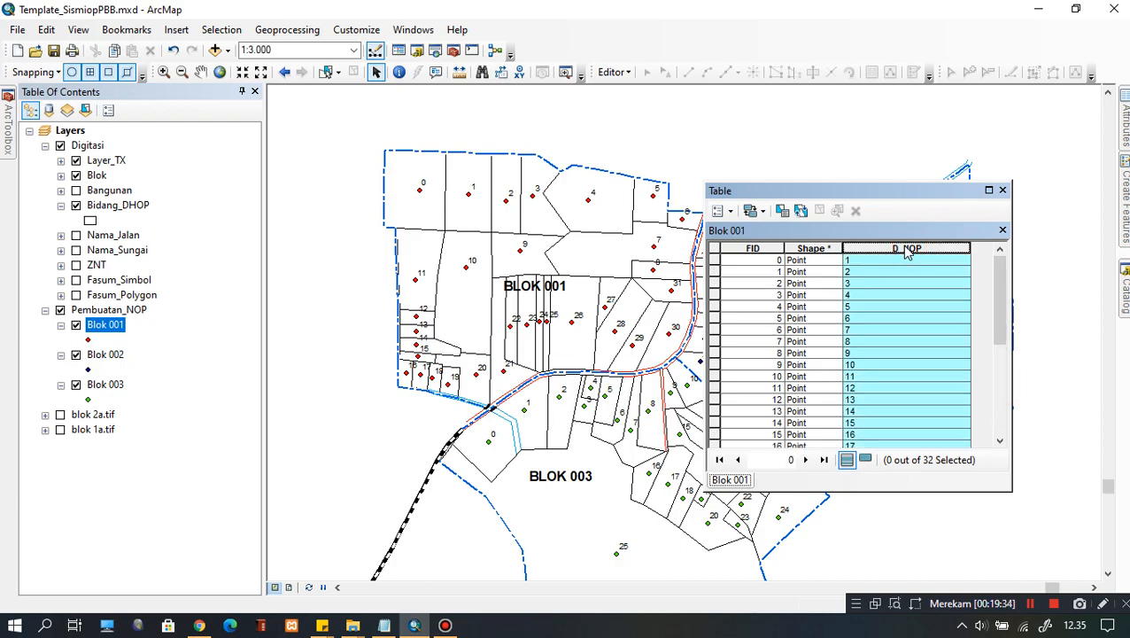
pyautogui.rightClick(900, 253)
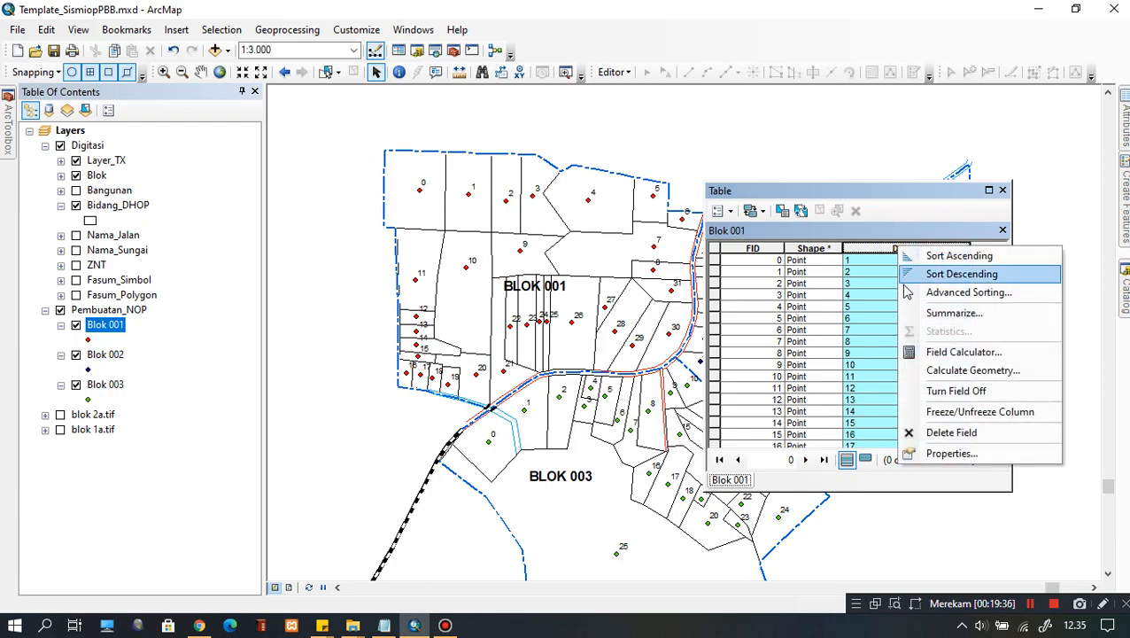
pyautogui.click(942, 354)
pyautogui.click(434, 334)
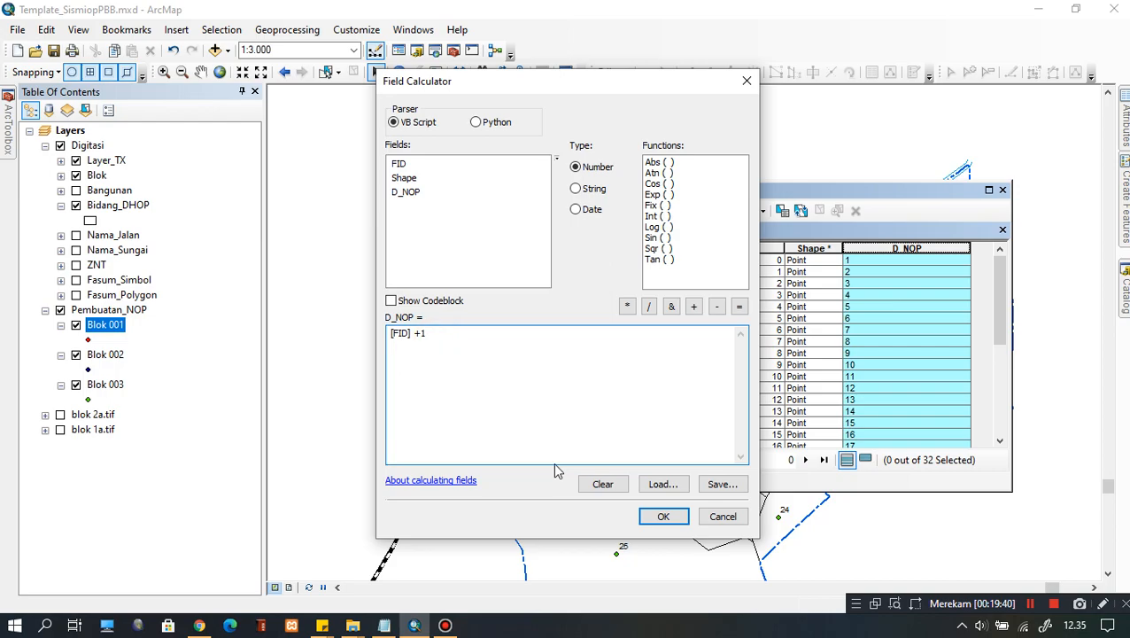
pyautogui.click(600, 485)
pyautogui.click(512, 343)
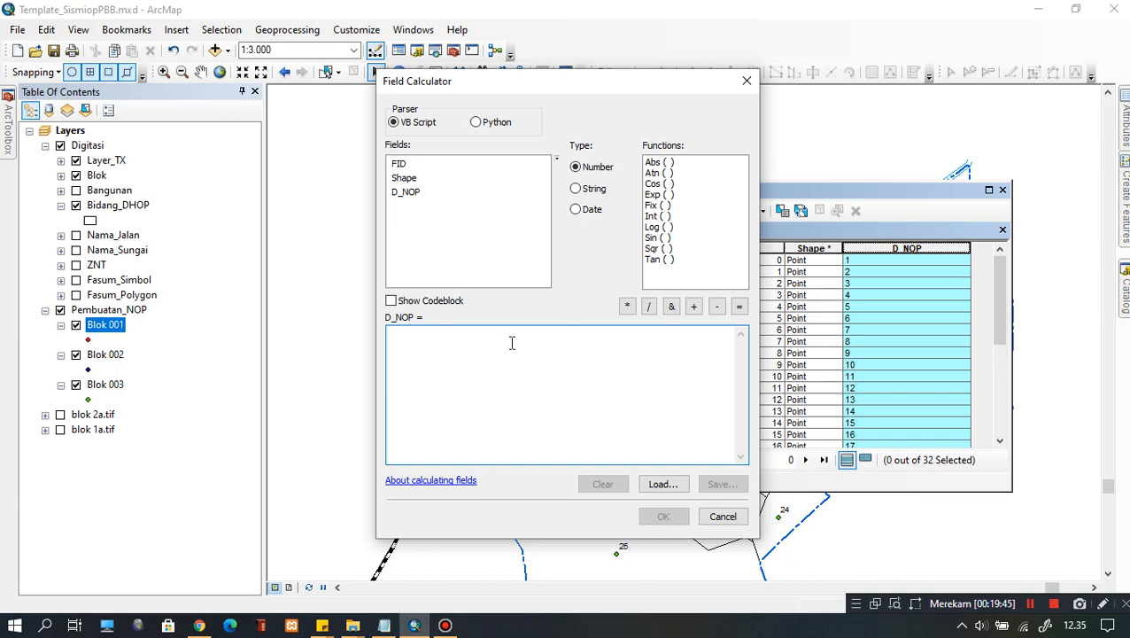
pyautogui.write('*')
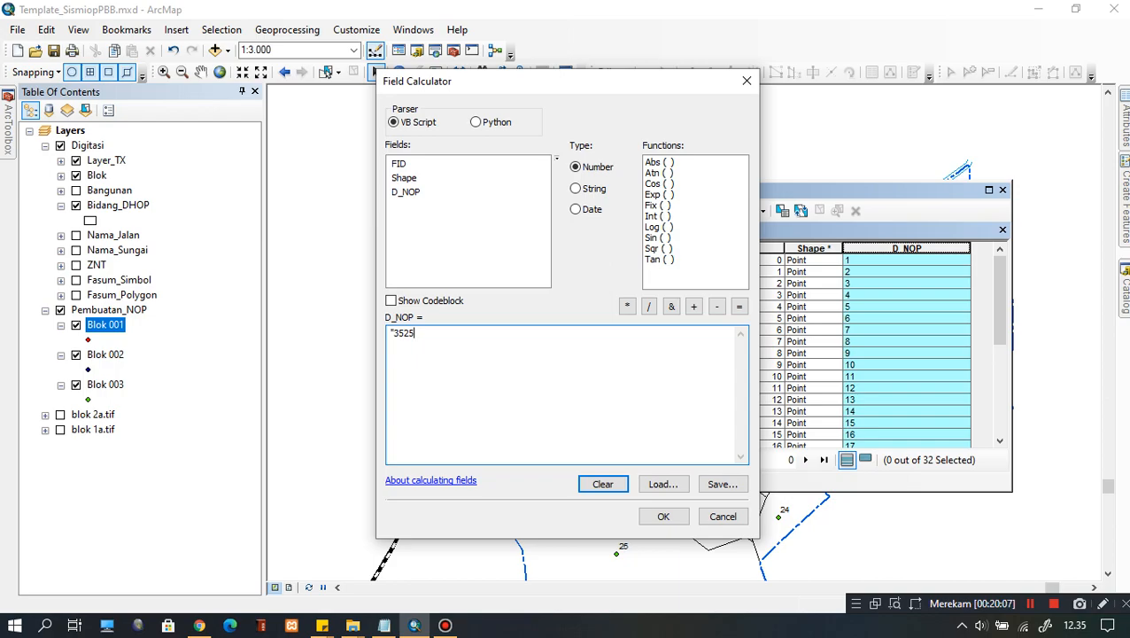
pyautogui.write('009')
pyautogui.write('015')
pyautogui.click(395, 333)
pyautogui.moveTo(395, 334); pyautogui.dragTo(405, 334)
pyautogui.moveTo(404, 335); pyautogui.dragTo(415, 337)
pyautogui.moveTo(415, 335); pyautogui.dragTo(432, 342)
pyautogui.click(458, 334)
pyautogui.write('"')
pyautogui.click(674, 308)
pyautogui.click(674, 307)
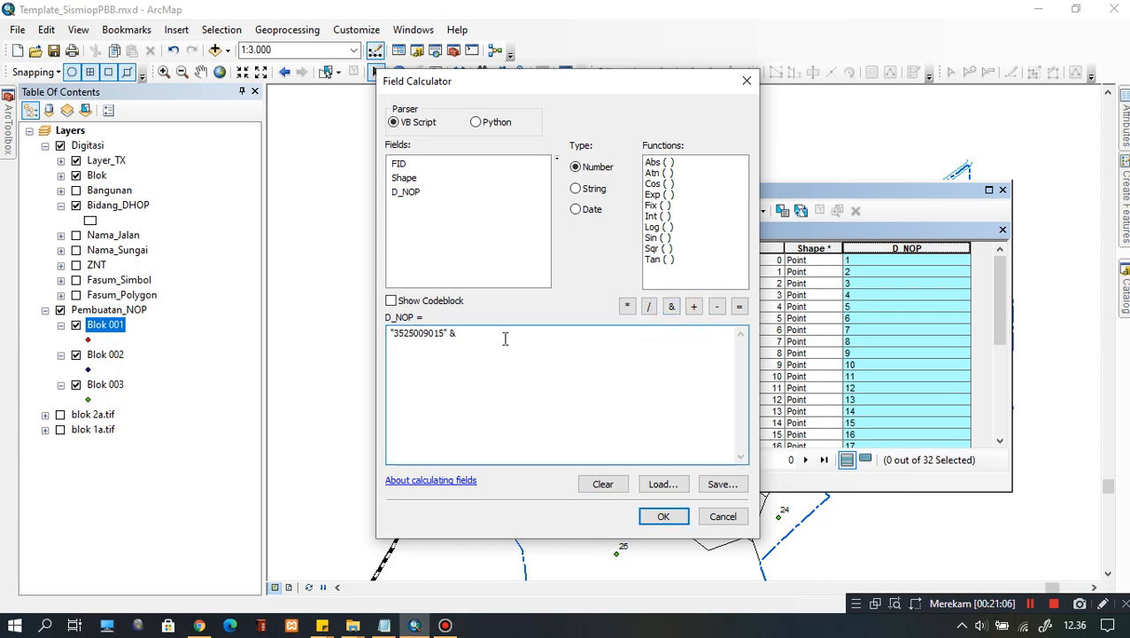
# Append the block code string "001" and another & operator to the D_NOP expression.
pyautogui.write('"')
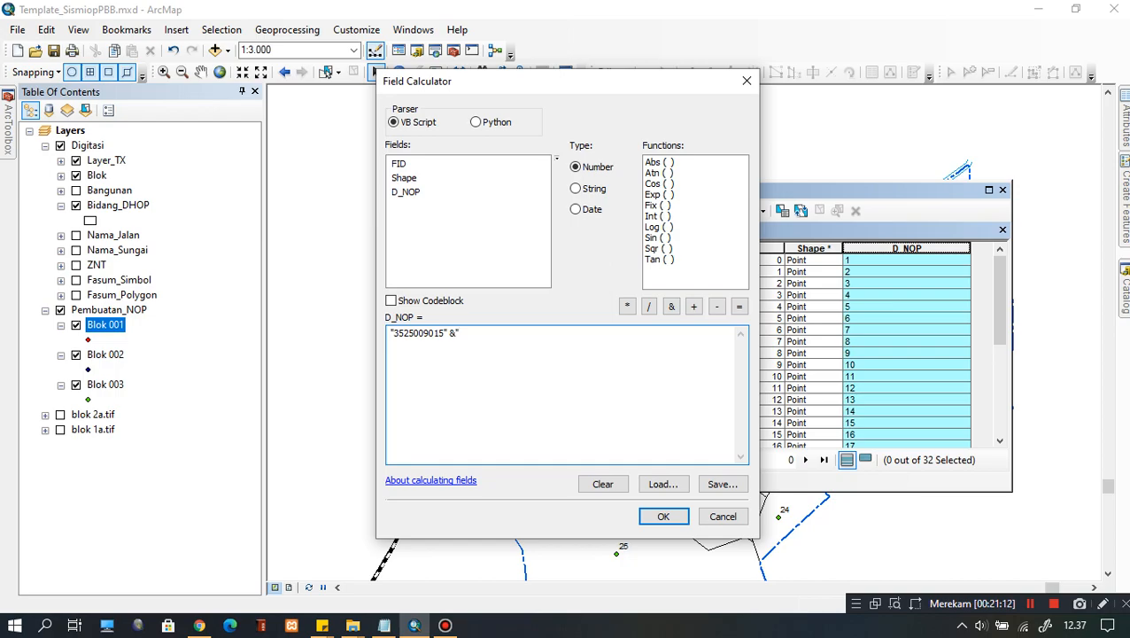
pyautogui.write('001"')
pyautogui.click(396, 333)
pyautogui.moveTo(396, 333); pyautogui.dragTo(431, 334)
pyautogui.click(462, 334)
pyautogui.moveTo(459, 333); pyautogui.dragTo(475, 333)
pyautogui.click(479, 333)
pyautogui.click(671, 306)
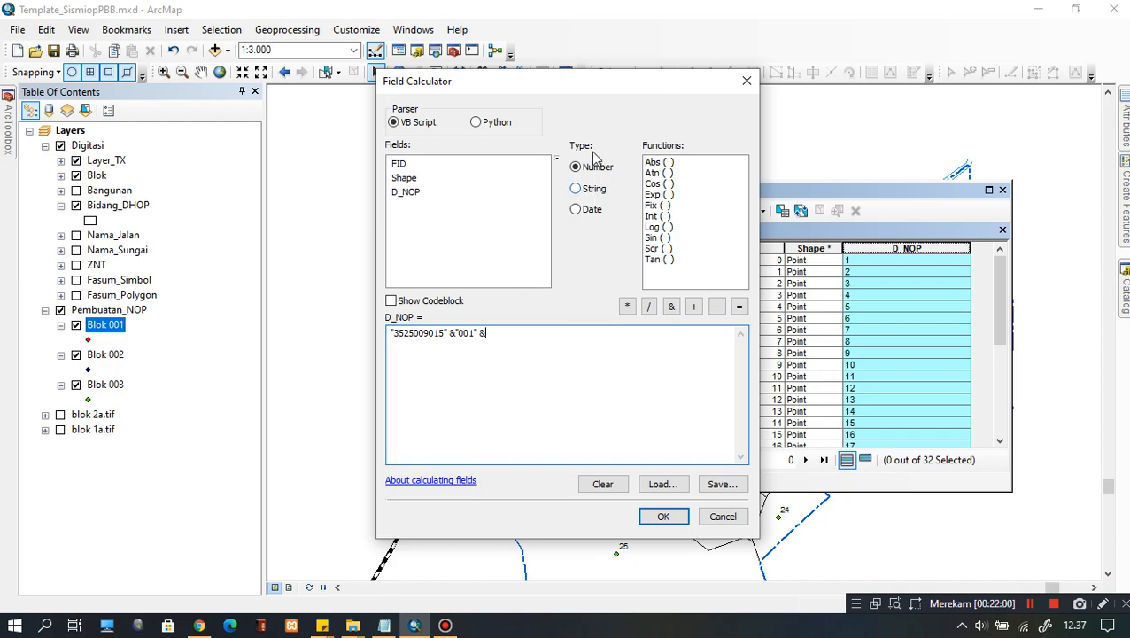
# Append the string function Right( "0000" & [D_NOP] ) to the D_NOP expression.
pyautogui.click(590, 191)
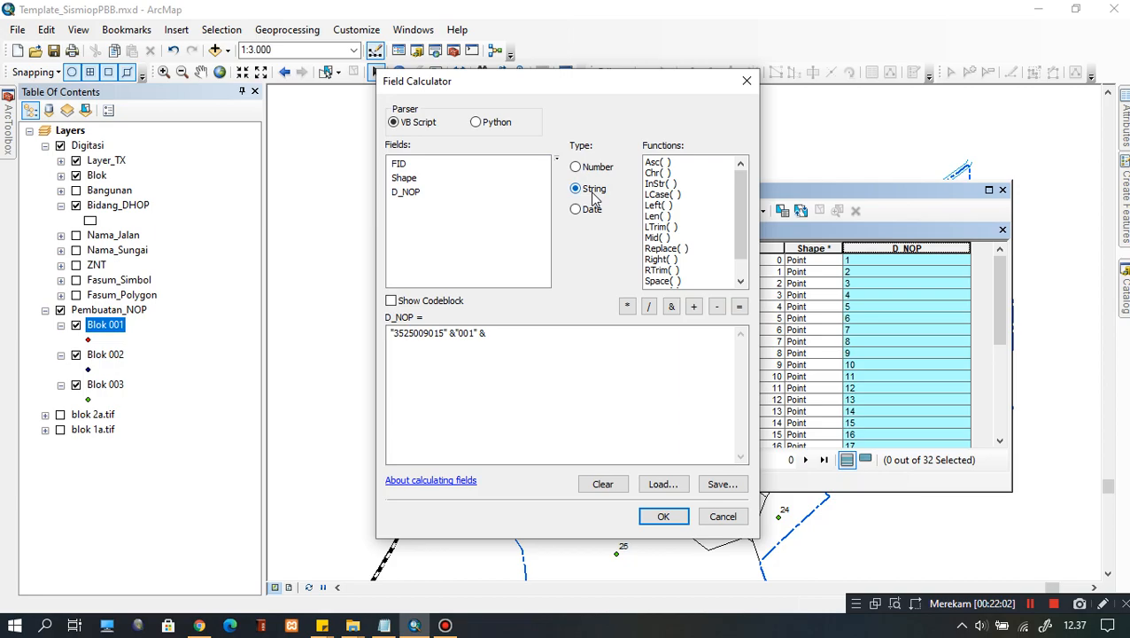
pyautogui.doubleClick(660, 258)
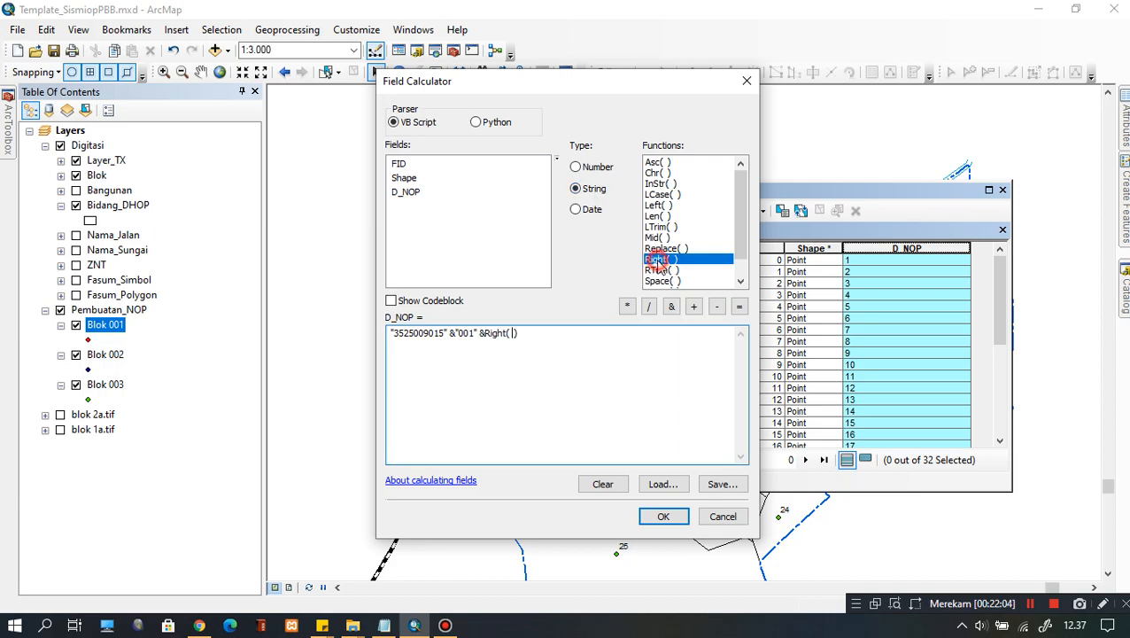
pyautogui.click(513, 337)
pyautogui.write('"0000"')
pyautogui.click(672, 306)
pyautogui.click(407, 193)
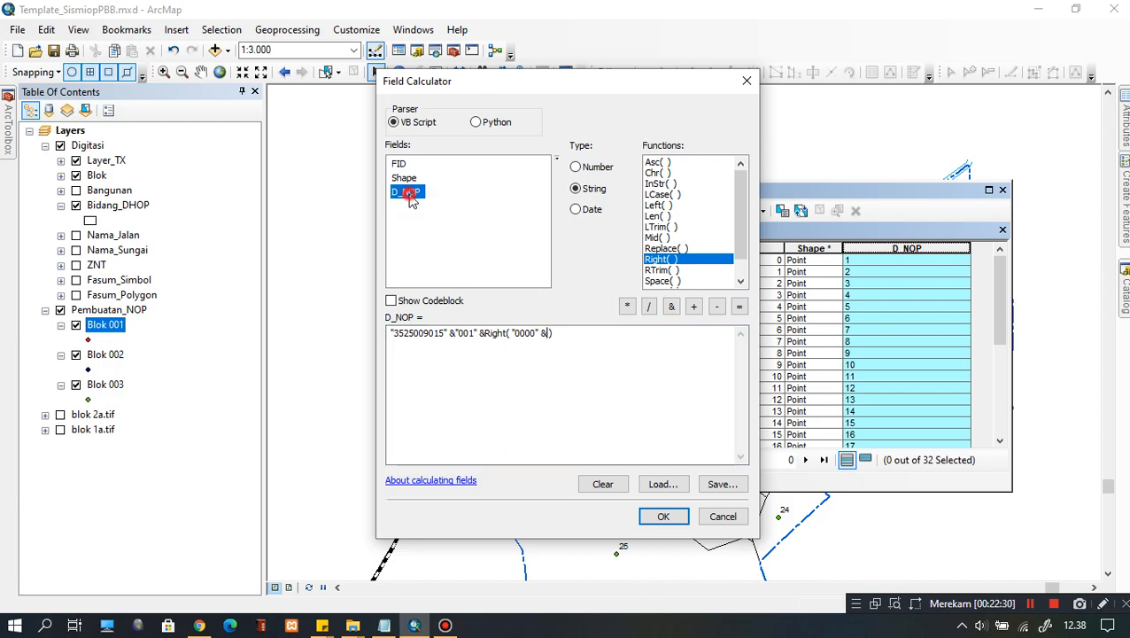
pyautogui.doubleClick(408, 193)
pyautogui.press('Delete')
pyautogui.press('Delete')
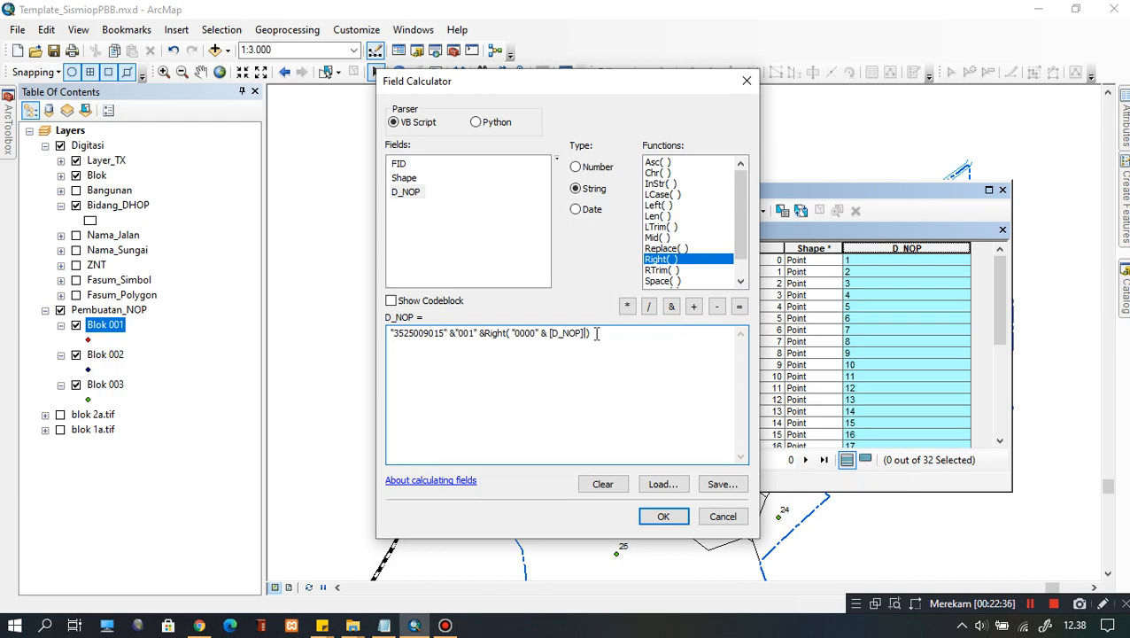
# Examine the parts of the Right function in the expression: the "0000" padding and the [D_NOP] field.
pyautogui.click(596, 334)
pyautogui.doubleClick(495, 333)
pyautogui.click(601, 335)
pyautogui.moveTo(484, 334); pyautogui.dragTo(513, 334)
pyautogui.click(596, 340)
pyautogui.moveTo(512, 334); pyautogui.dragTo(538, 334)
pyautogui.click(549, 331)
pyautogui.doubleClick(550, 332)
pyautogui.click(628, 335)
pyautogui.moveTo(515, 333); pyautogui.dragTo(534, 334)
pyautogui.moveTo(584, 333); pyautogui.dragTo(549, 336)
pyautogui.moveTo(528, 329); pyautogui.dragTo(591, 333)
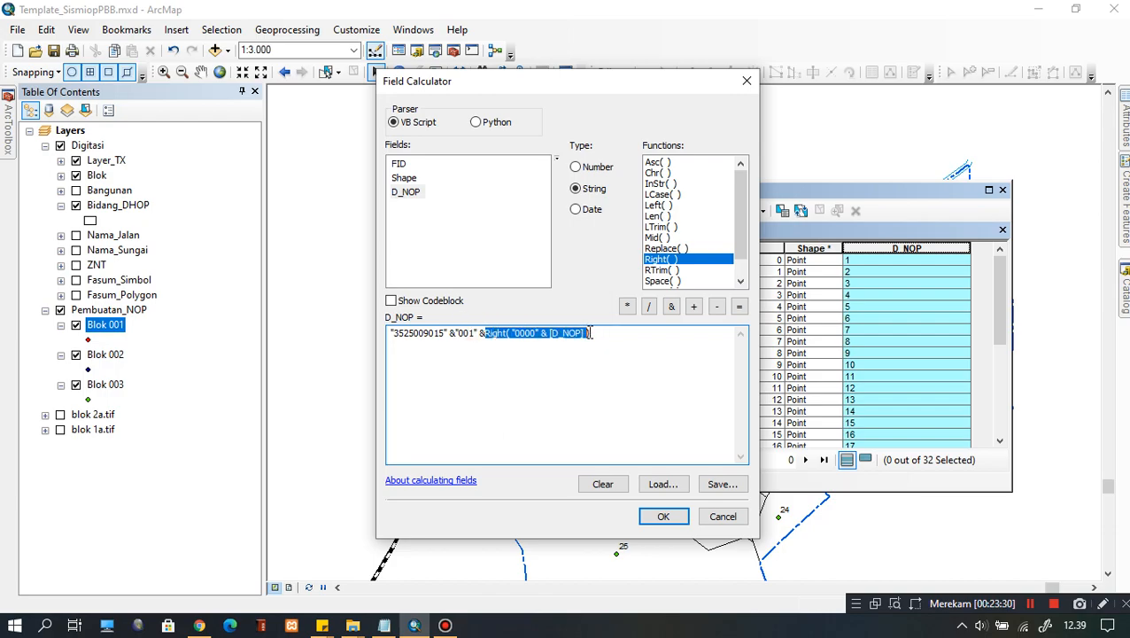
pyautogui.click(590, 335)
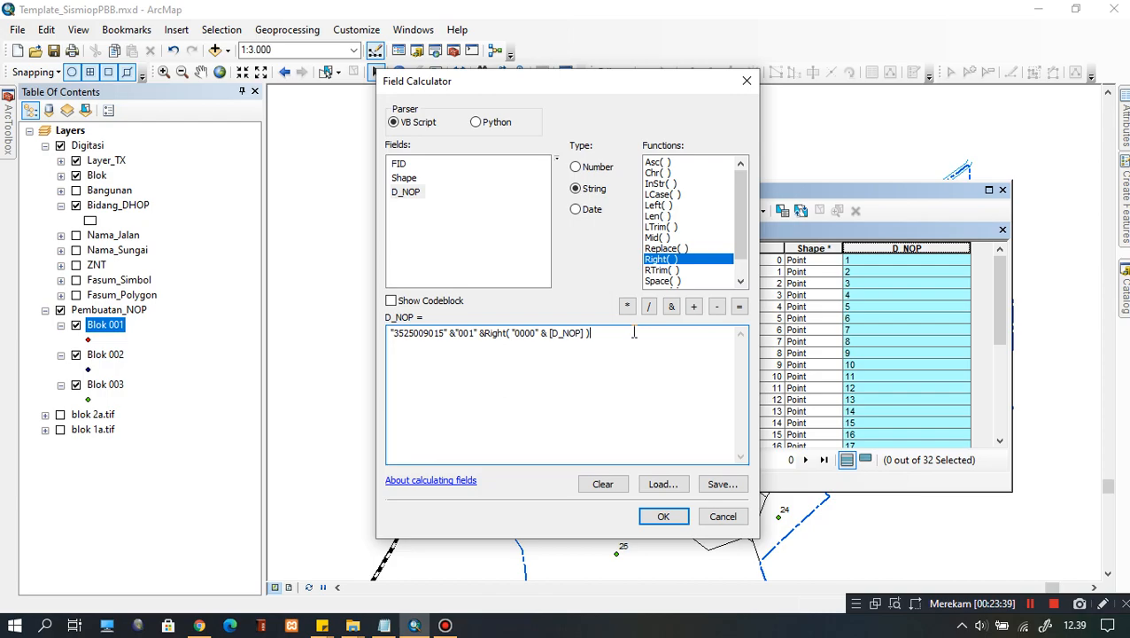
# Complete the D_NOP expression with & "0" and try to calculate the field with it.
pyautogui.click(672, 305)
pyautogui.click(624, 336)
pyautogui.moveTo(614, 332); pyautogui.dragTo(382, 329)
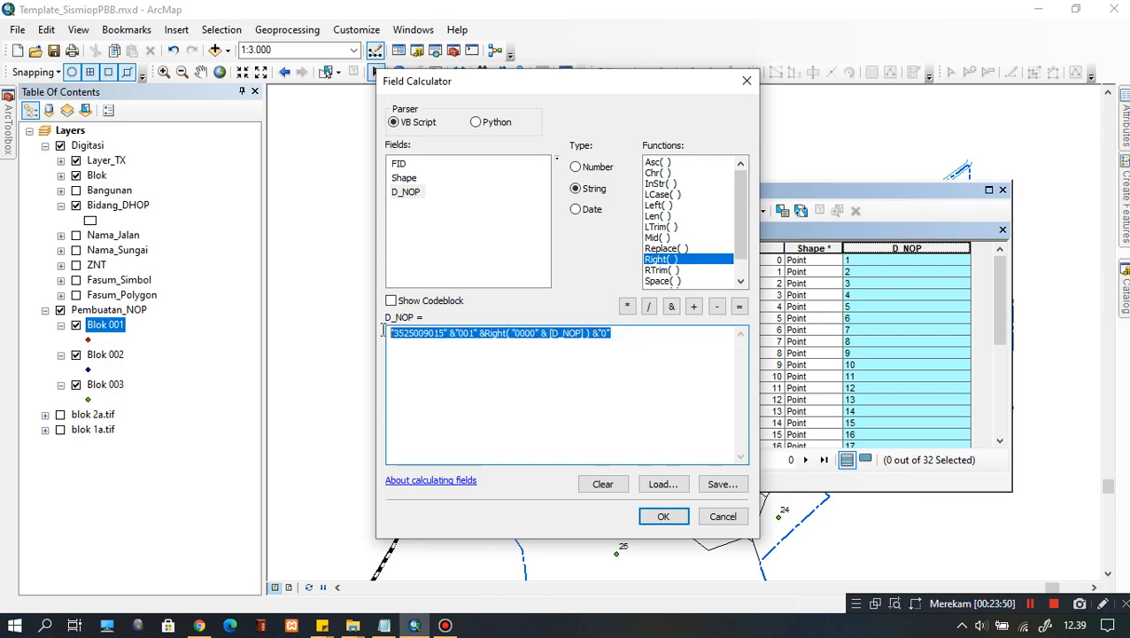
pyautogui.click(640, 338)
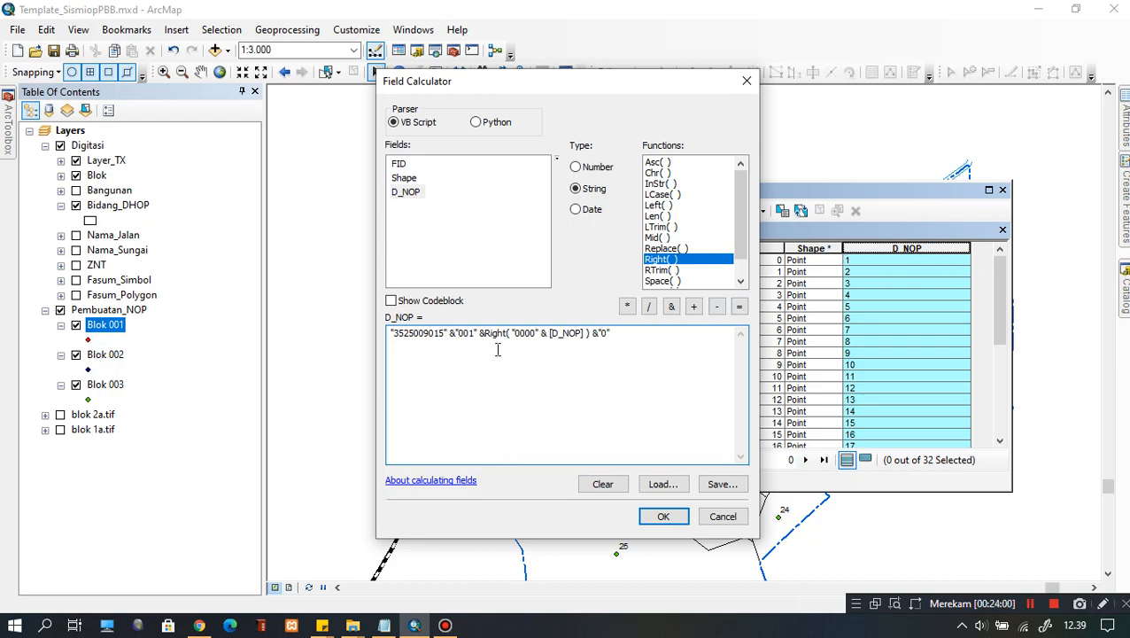
pyautogui.moveTo(390, 333); pyautogui.dragTo(643, 330)
pyautogui.click(643, 330)
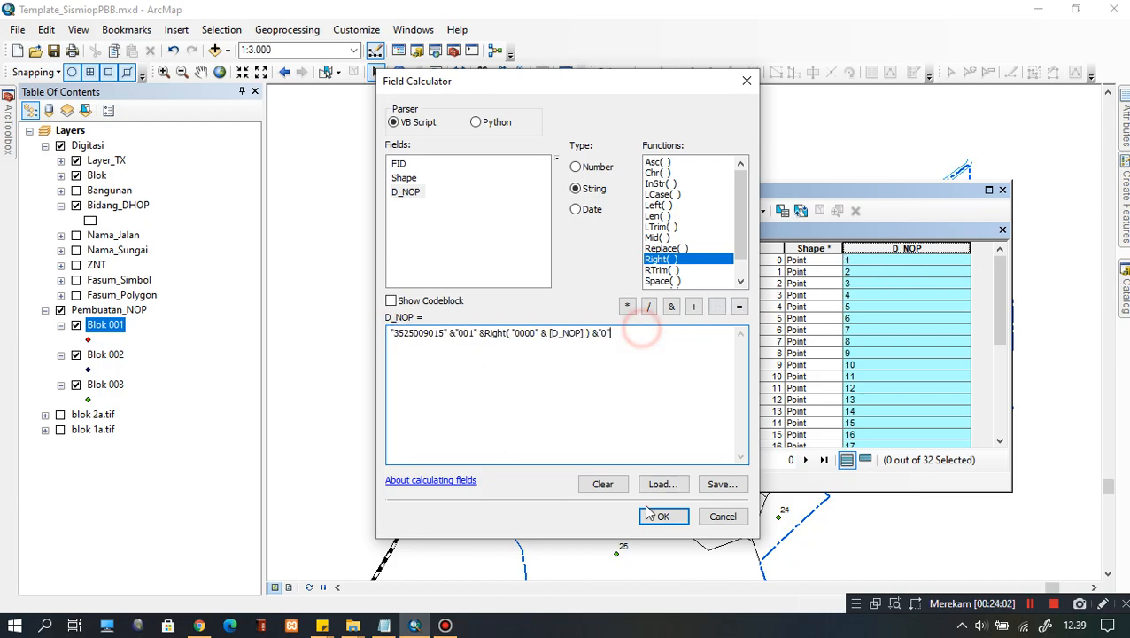
pyautogui.click(664, 517)
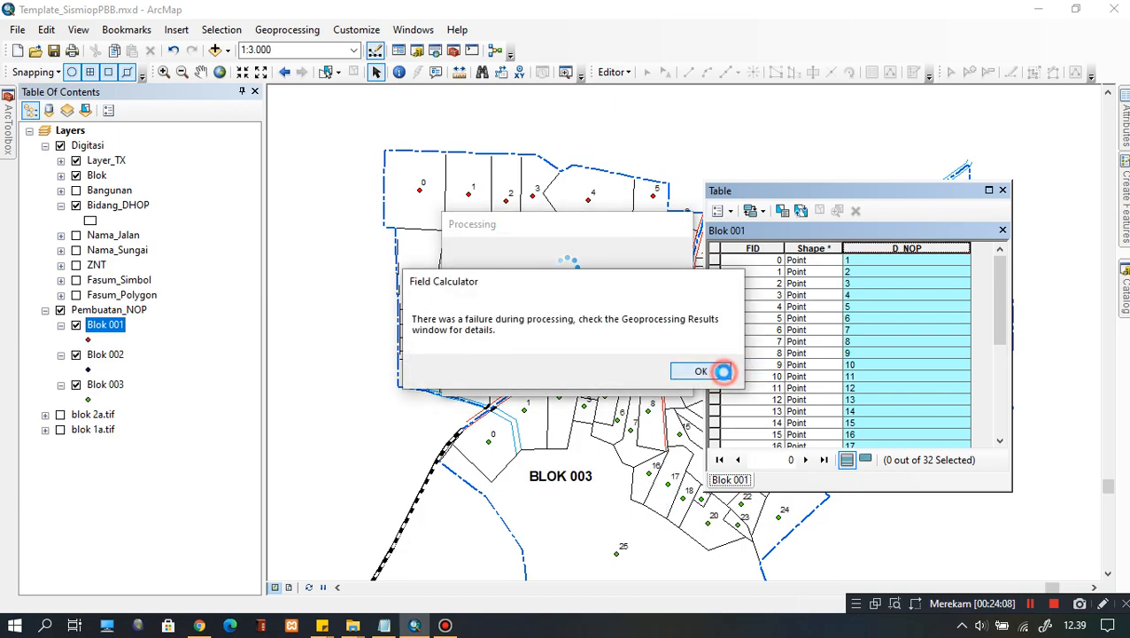
pyautogui.click(722, 371)
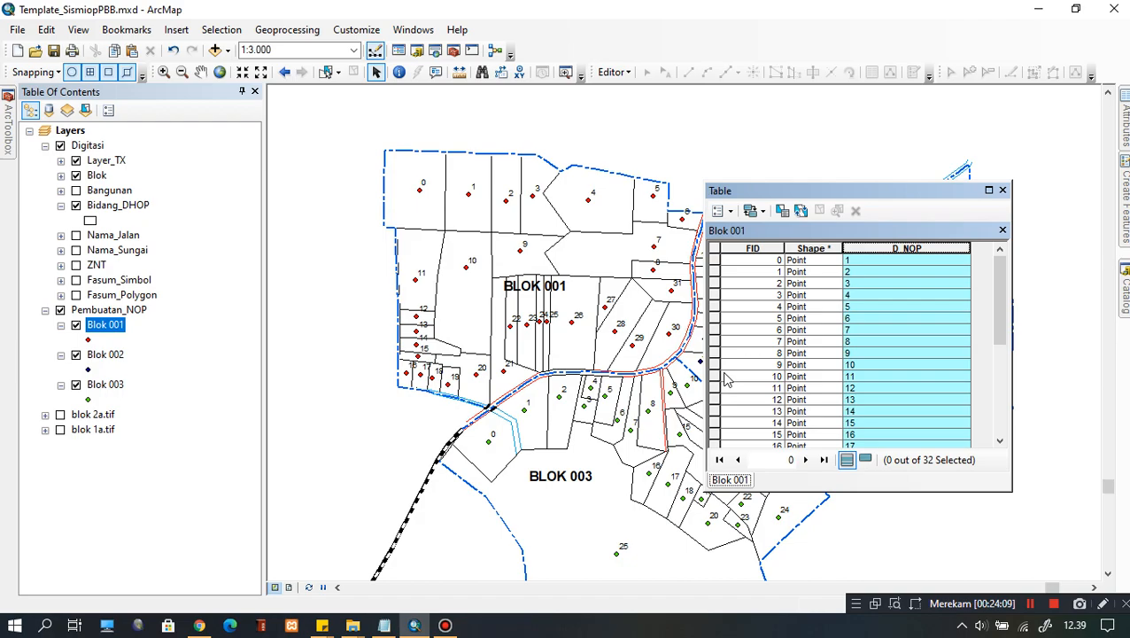
pyautogui.rightClick(877, 254)
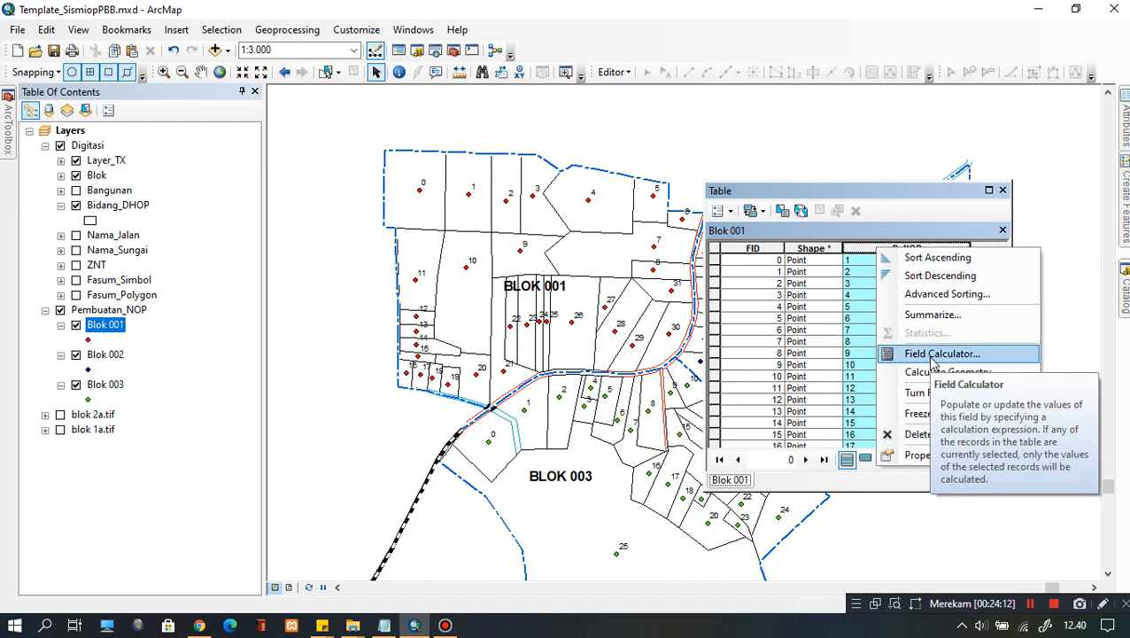
pyautogui.click(935, 354)
pyautogui.click(657, 334)
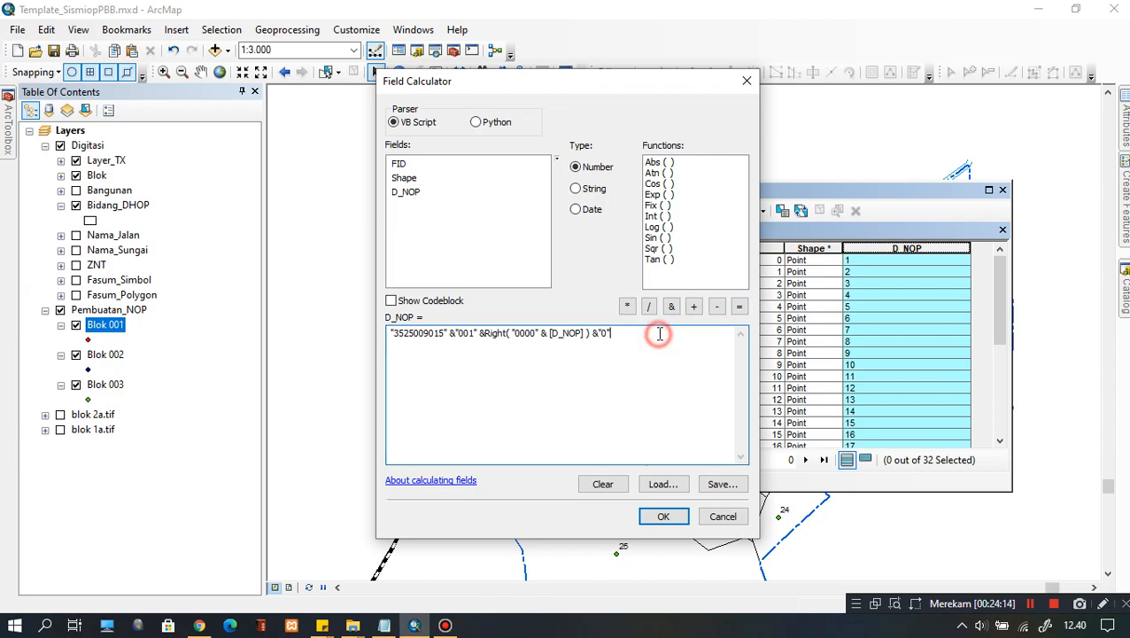
pyautogui.click(723, 517)
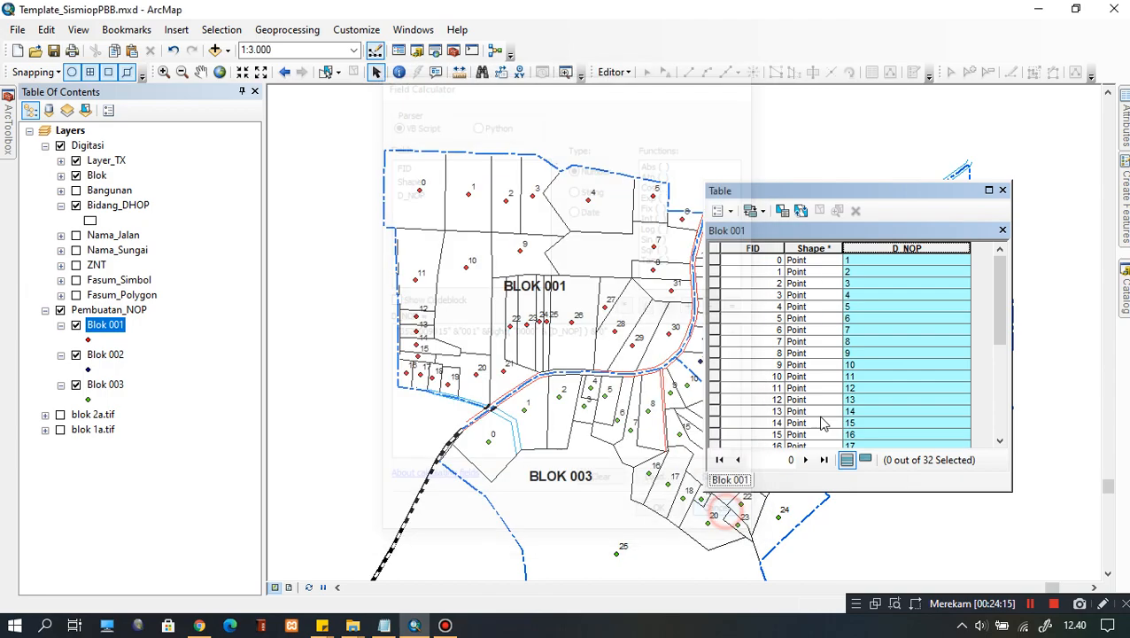
pyautogui.rightClick(877, 255)
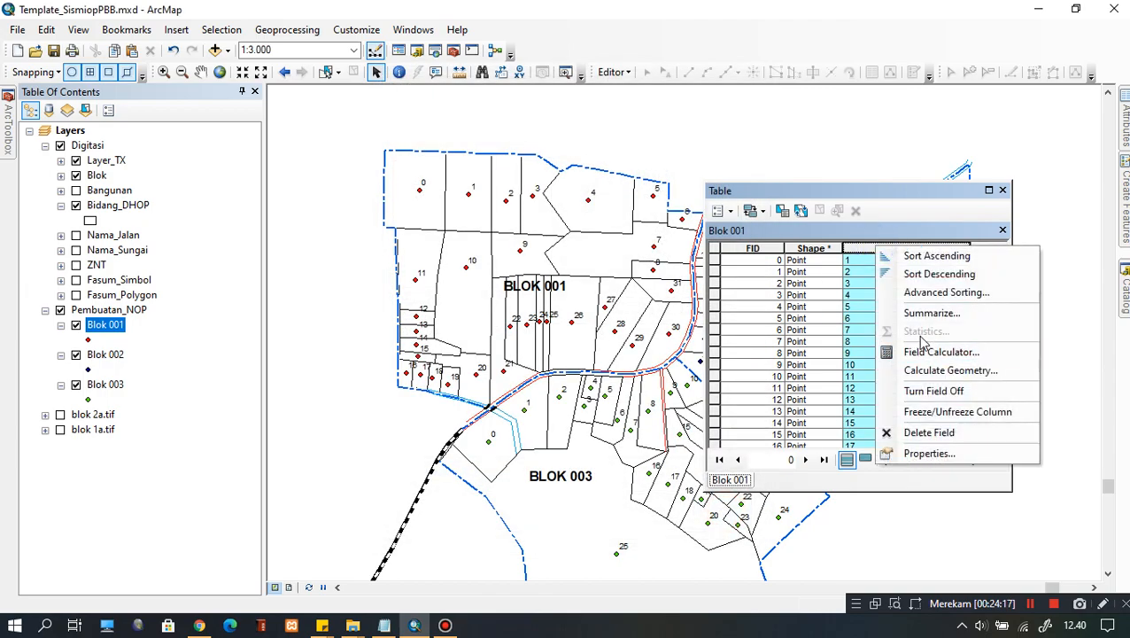
pyautogui.click(930, 352)
pyautogui.click(661, 353)
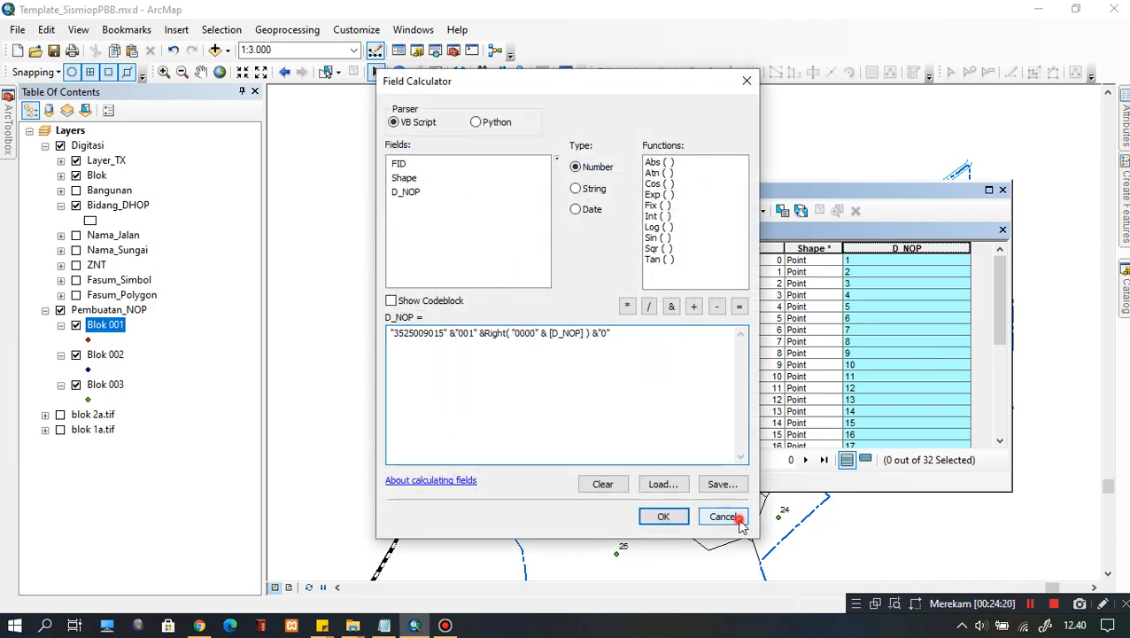
pyautogui.click(724, 515)
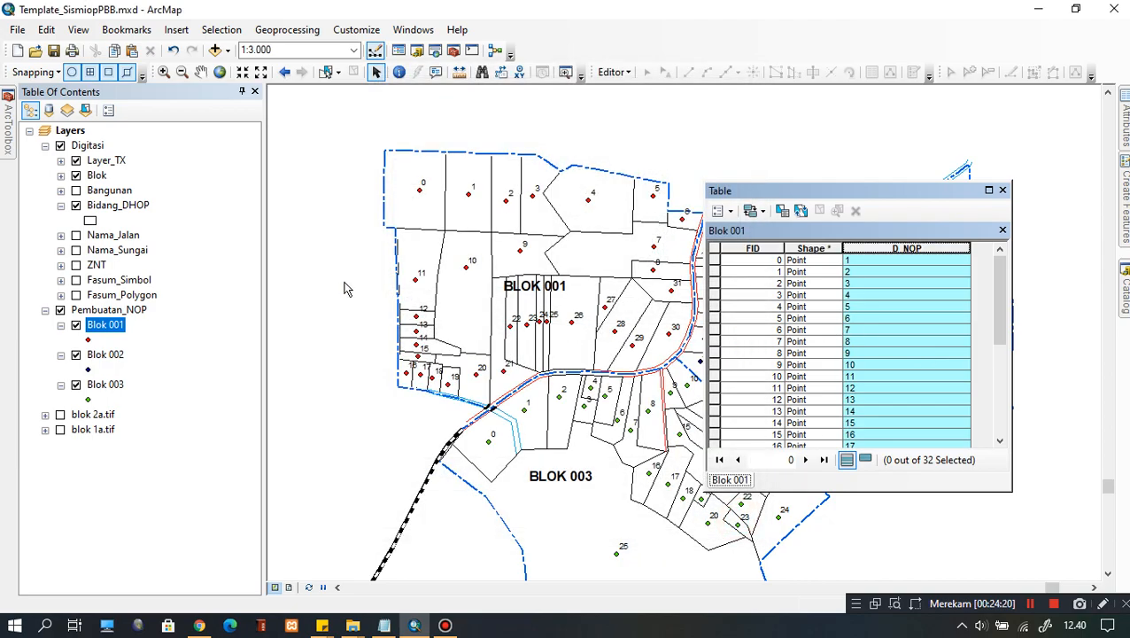
# Start an edit session on the Blok 001 layer and reopen the Field Calculator for its D_NOP field.
pyautogui.rightClick(112, 332)
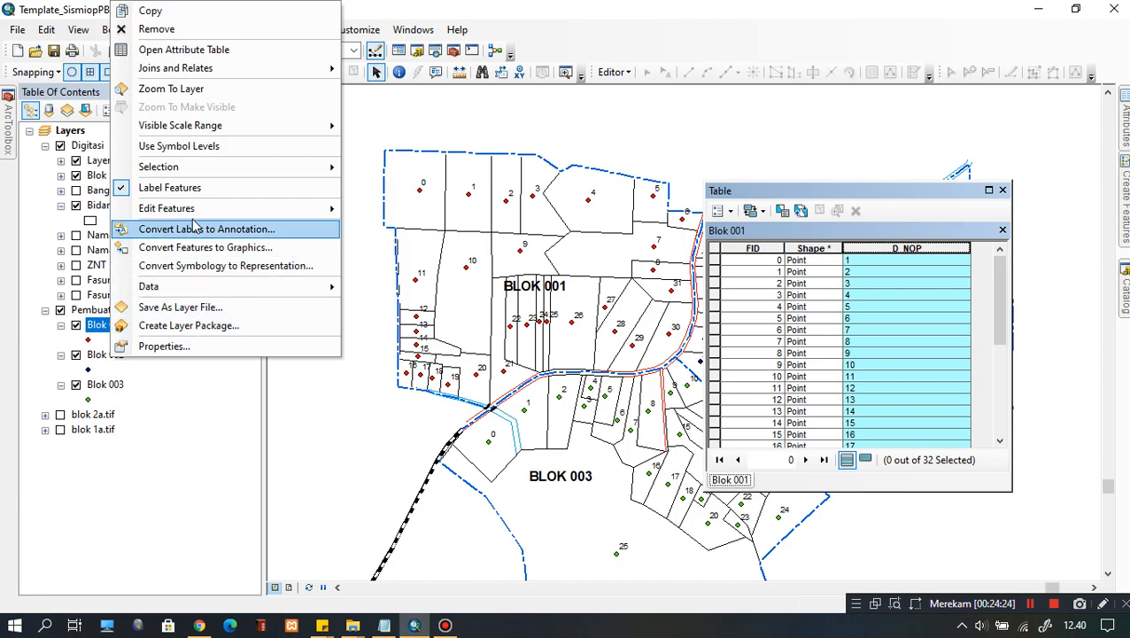
pyautogui.moveTo(196, 211)
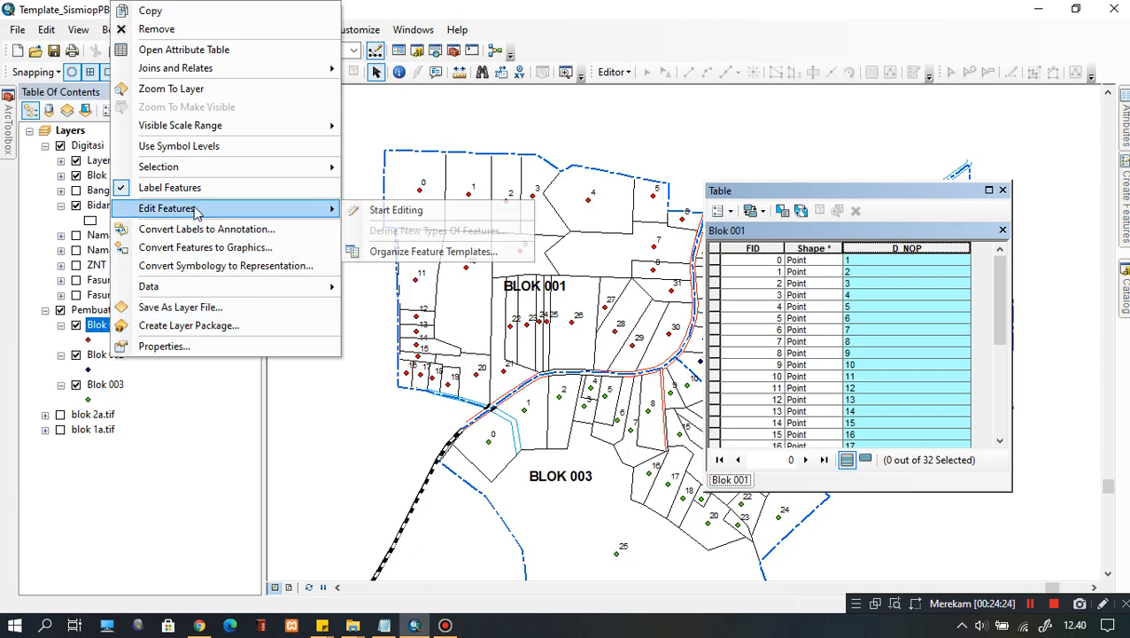
pyautogui.click(389, 210)
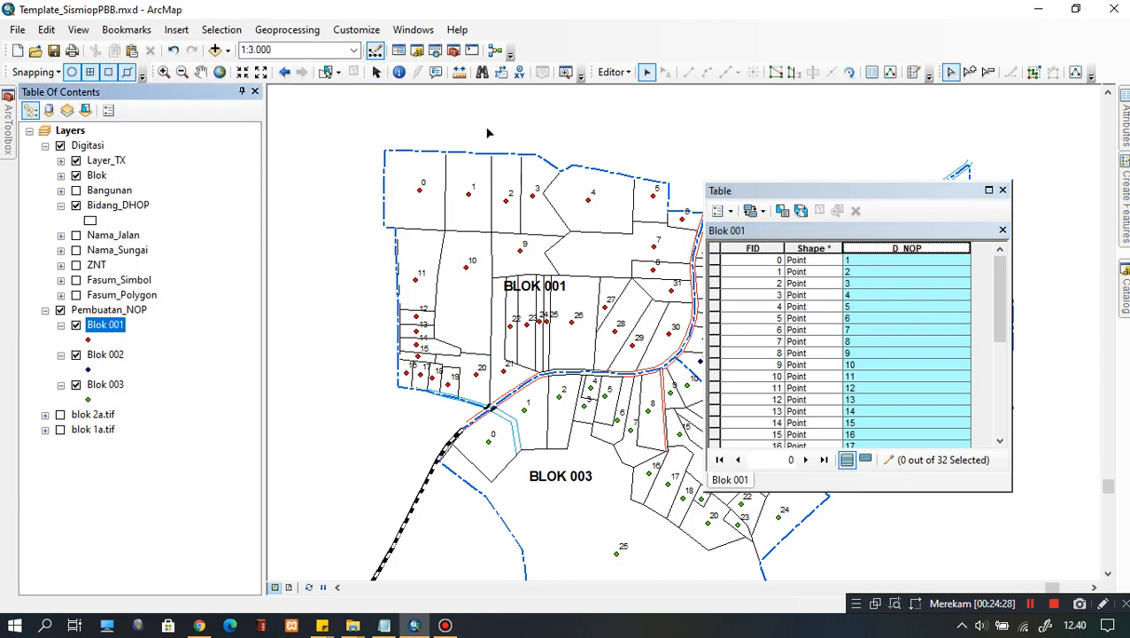
pyautogui.rightClick(892, 251)
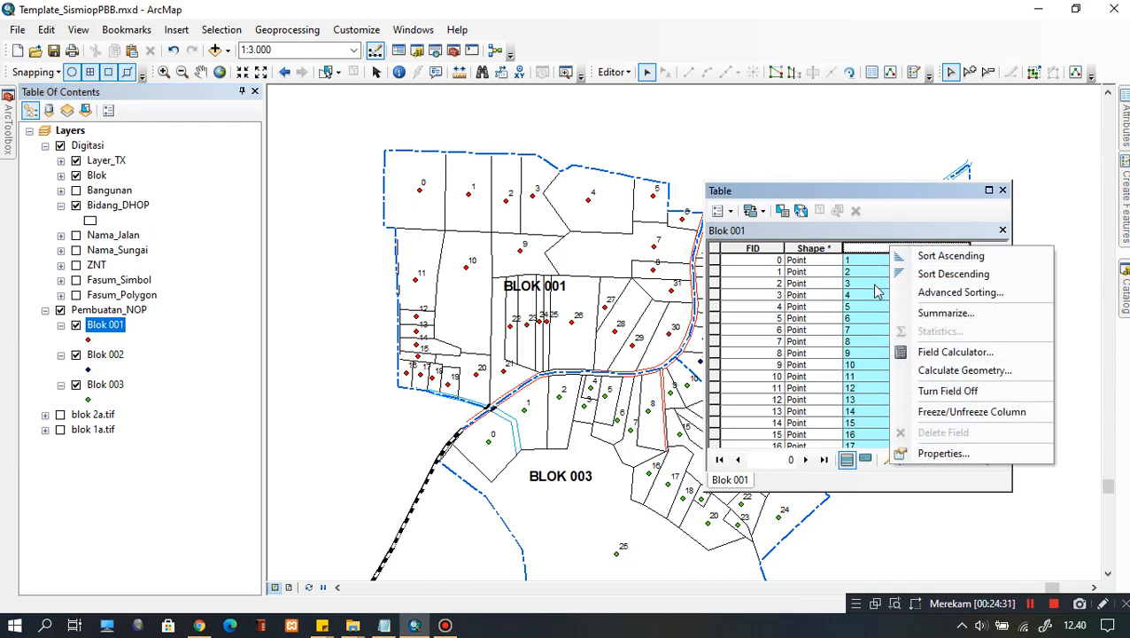
pyautogui.click(941, 353)
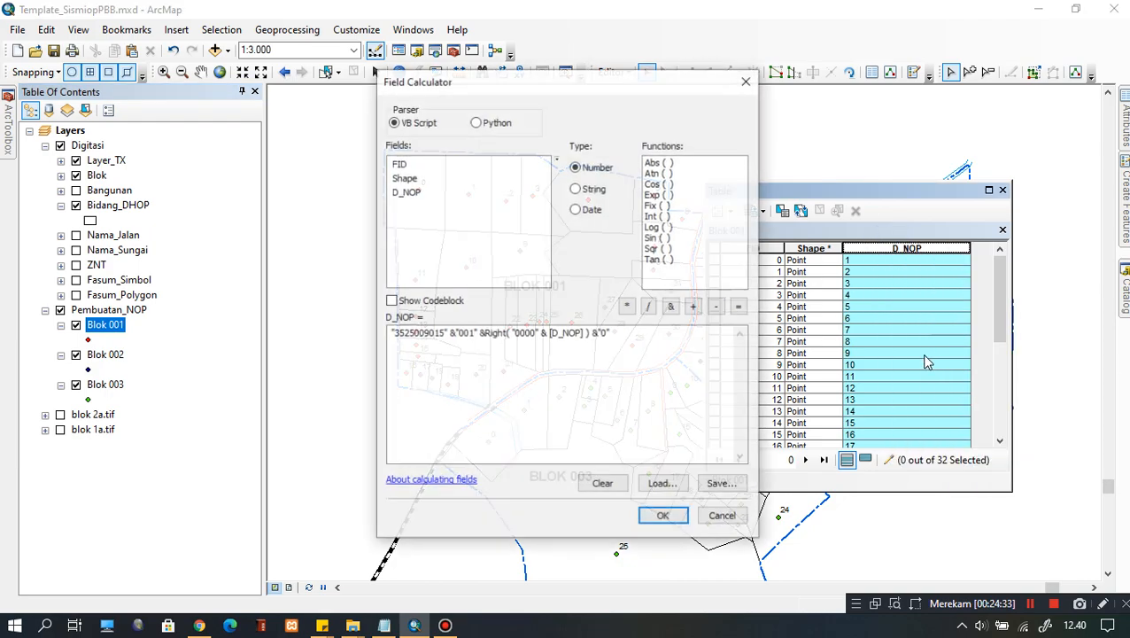
pyautogui.moveTo(644, 334); pyautogui.dragTo(392, 340)
pyautogui.click(659, 334)
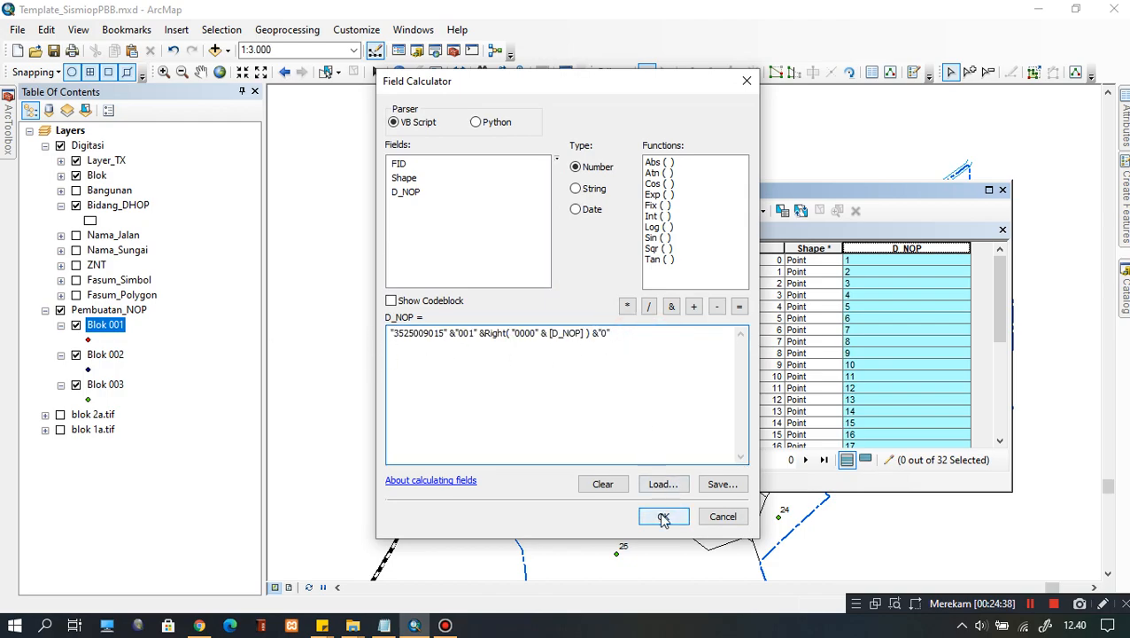
pyautogui.click(664, 518)
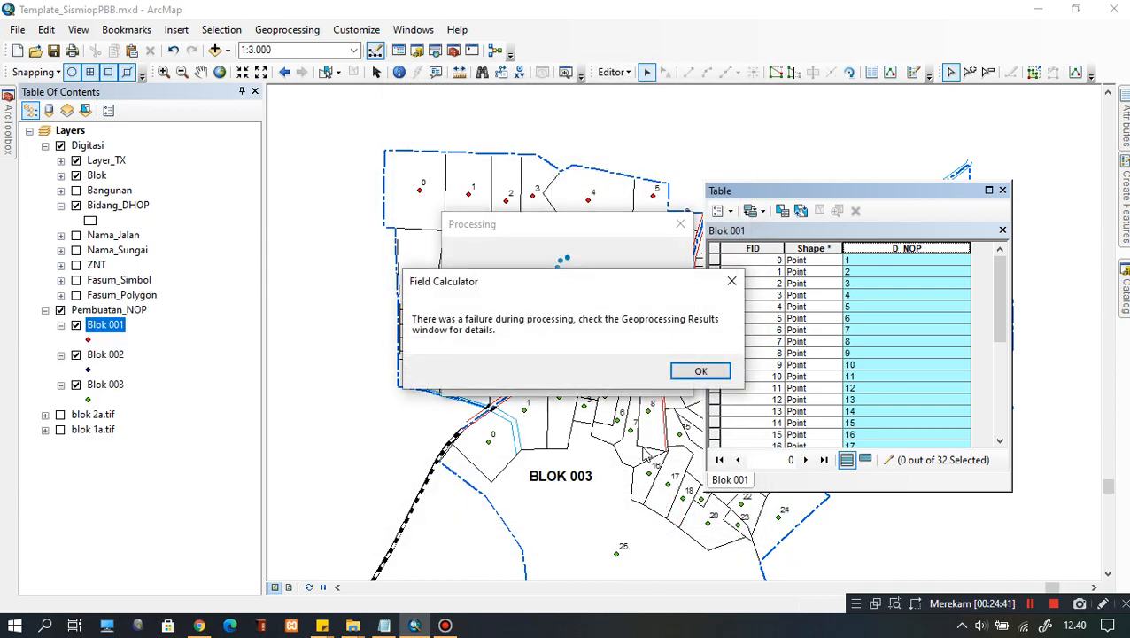
pyautogui.click(706, 372)
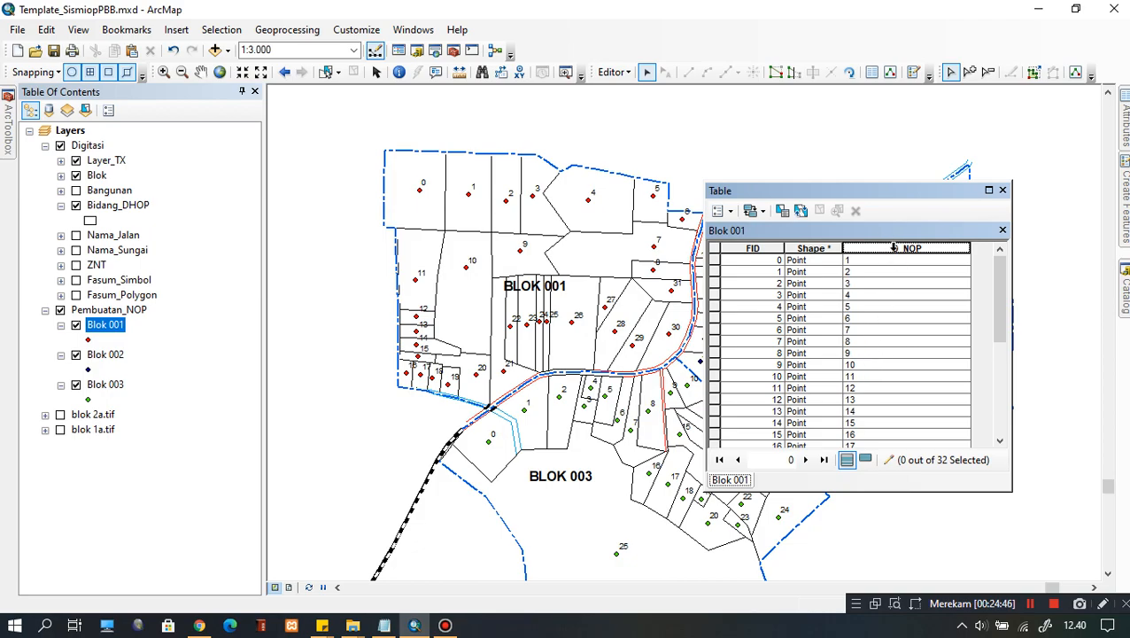
pyautogui.rightClick(895, 248)
pyautogui.click(941, 350)
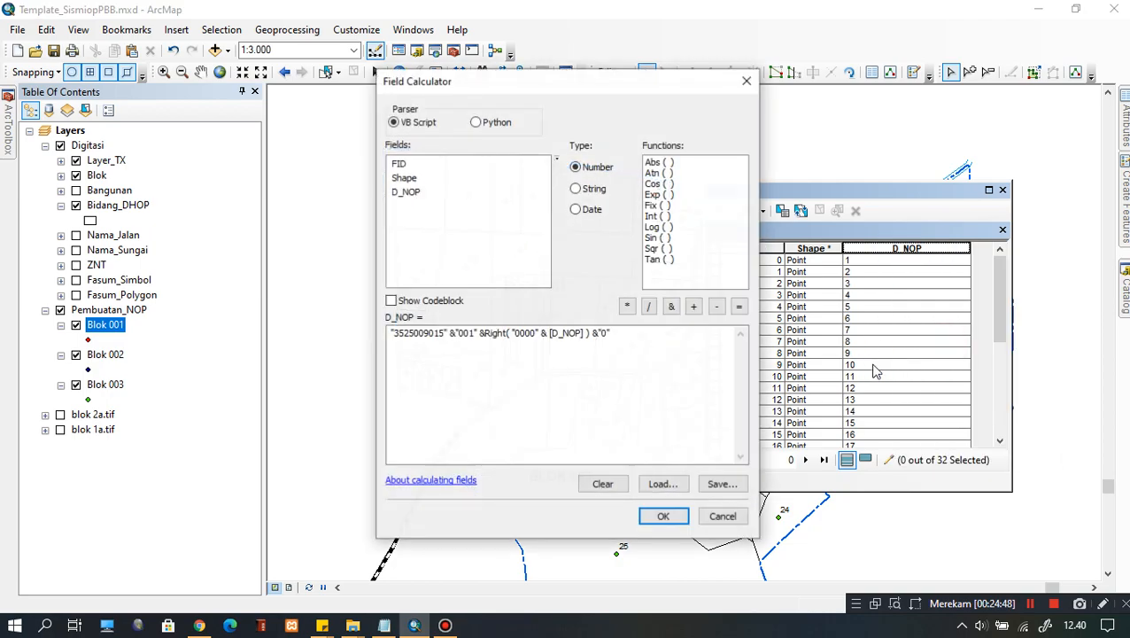
pyautogui.click(640, 337)
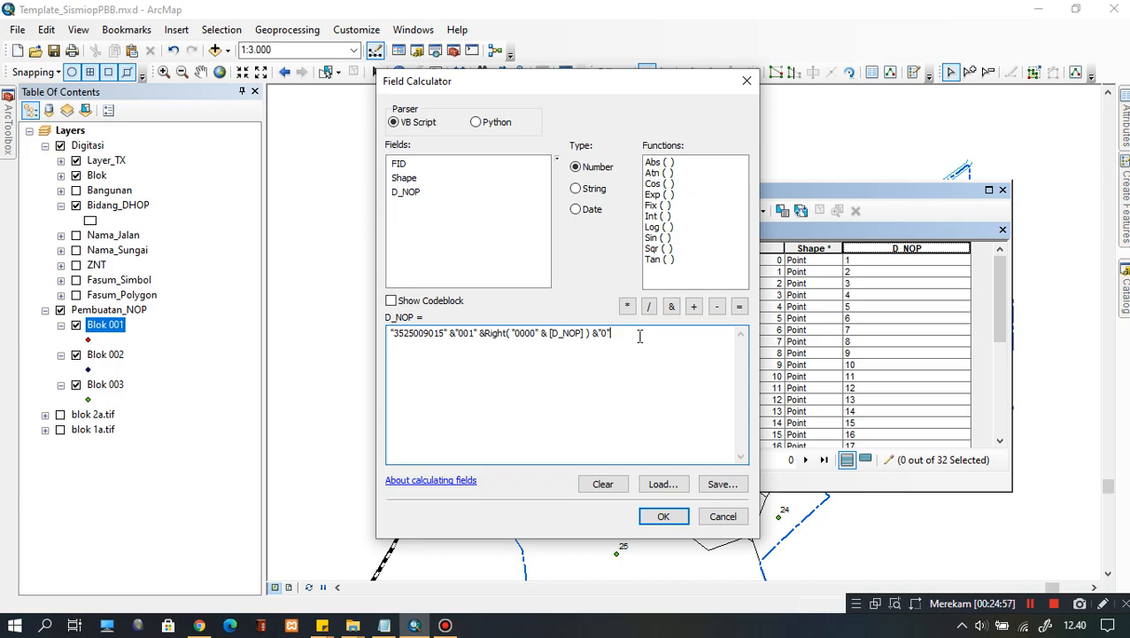
pyautogui.click(1029, 604)
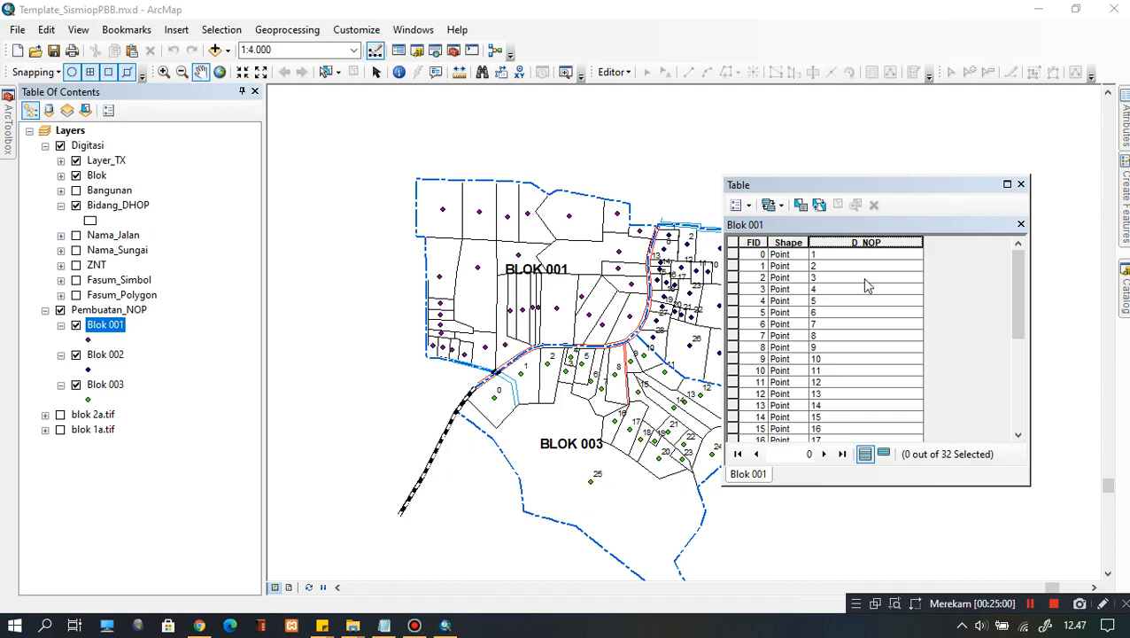
# Reopen the Field Calculator for Blok 001's D_NOP field and add the length argument ,4 after [D_NOP] in the Right function.
pyautogui.rightClick(860, 242)
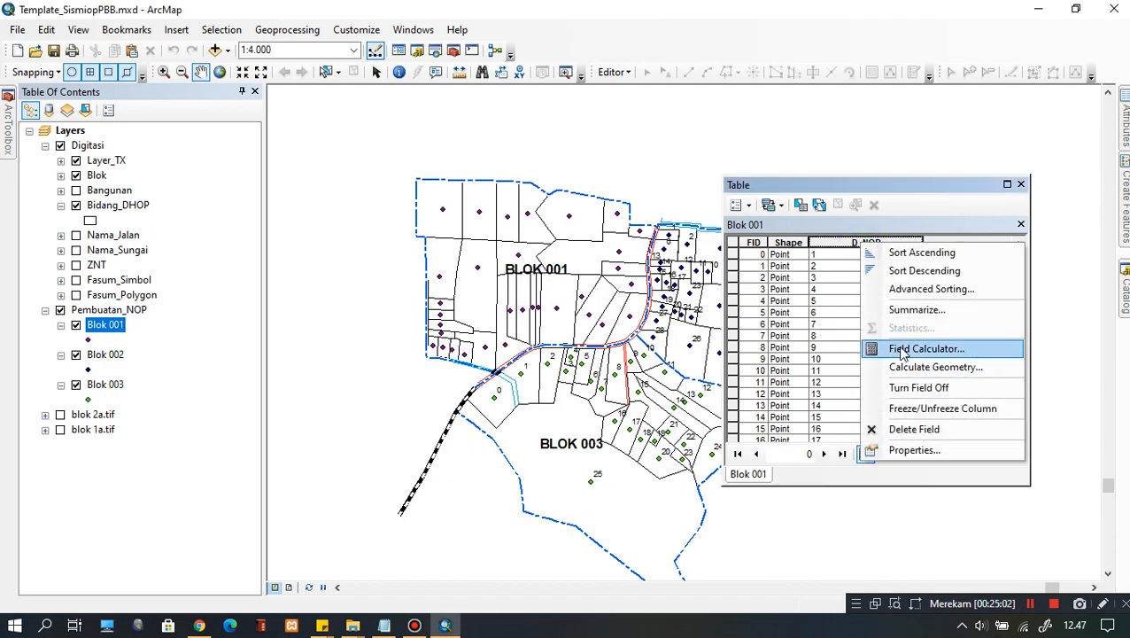
pyautogui.click(904, 348)
pyautogui.click(656, 355)
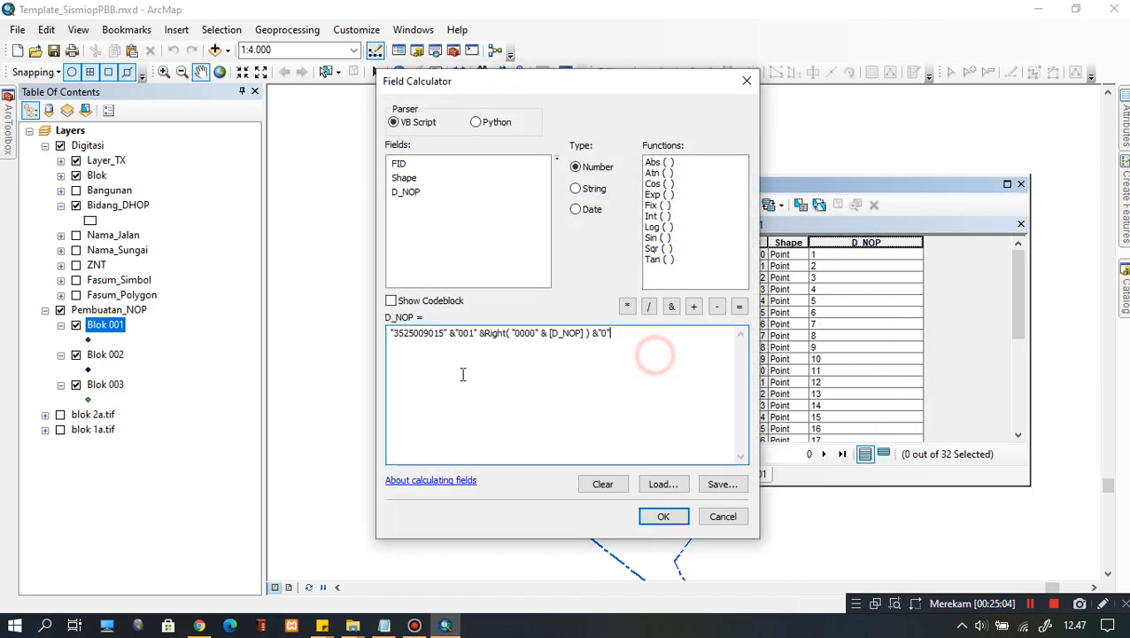
pyautogui.click(394, 333)
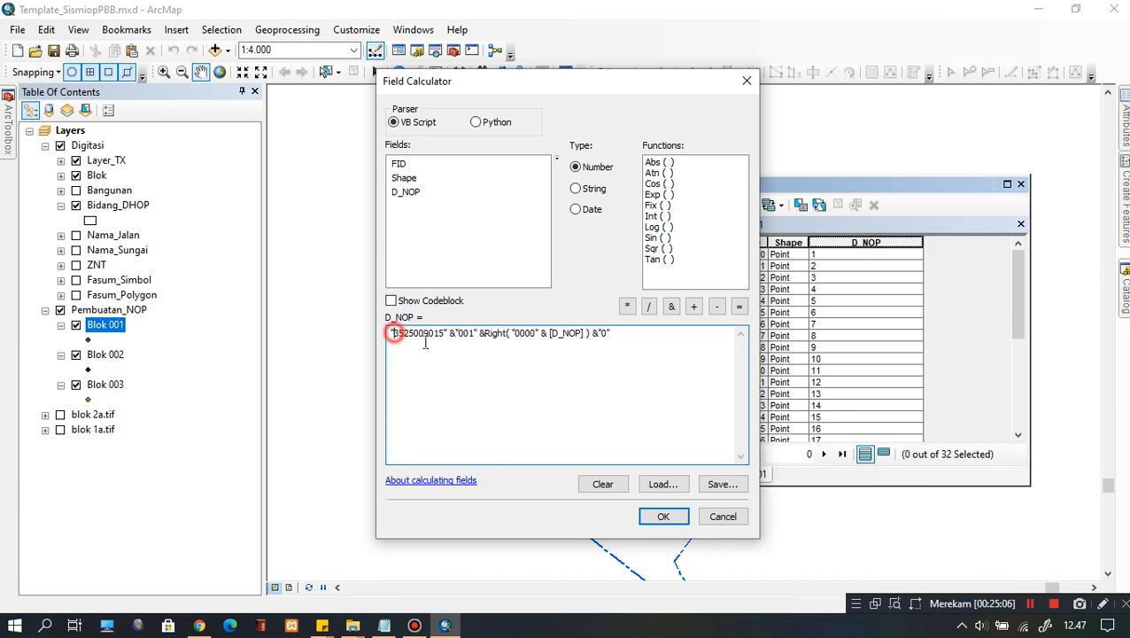
pyautogui.click(469, 336)
pyautogui.click(511, 337)
pyautogui.click(584, 338)
pyautogui.click(574, 344)
pyautogui.click(583, 330)
pyautogui.write(',')
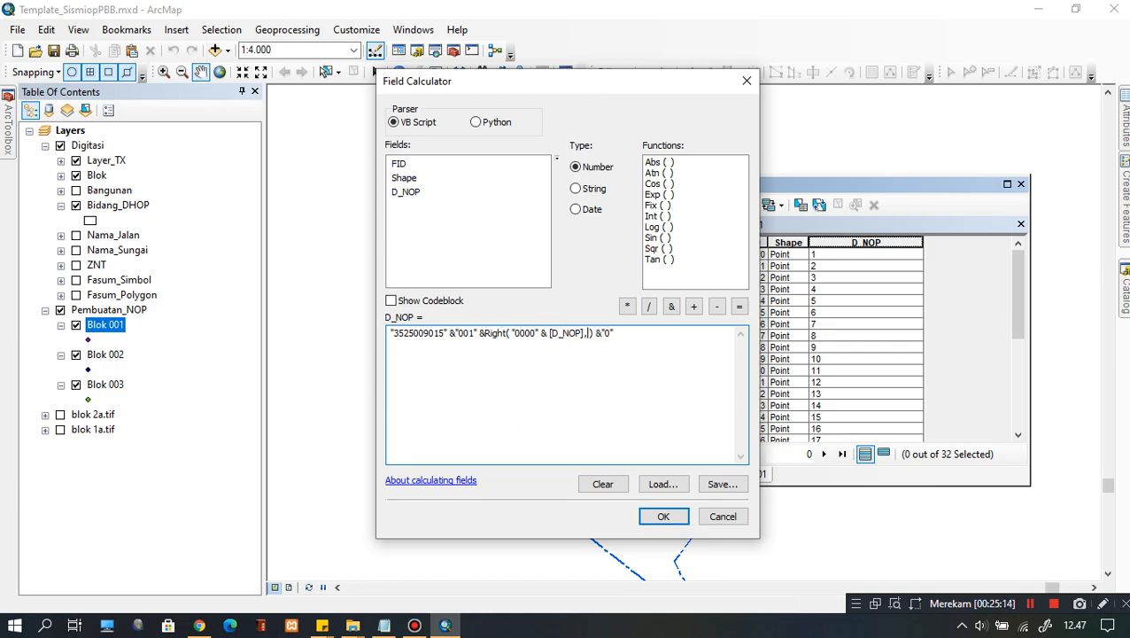
pyautogui.write('4')
# Examine how the "0000" padding relates to the length argument in the Right function.
pyautogui.doubleClick(517, 333)
pyautogui.click(588, 334)
pyautogui.click(589, 365)
pyautogui.moveTo(593, 335); pyautogui.dragTo(587, 335)
pyautogui.click(586, 341)
pyautogui.doubleClick(522, 333)
pyautogui.click(535, 333)
# Try 3 and 2 as the Right function's length argument, and restore it to 4.
pyautogui.click(592, 335)
pyautogui.press('BackSpace')
pyautogui.write('3')
pyautogui.doubleClick(523, 333)
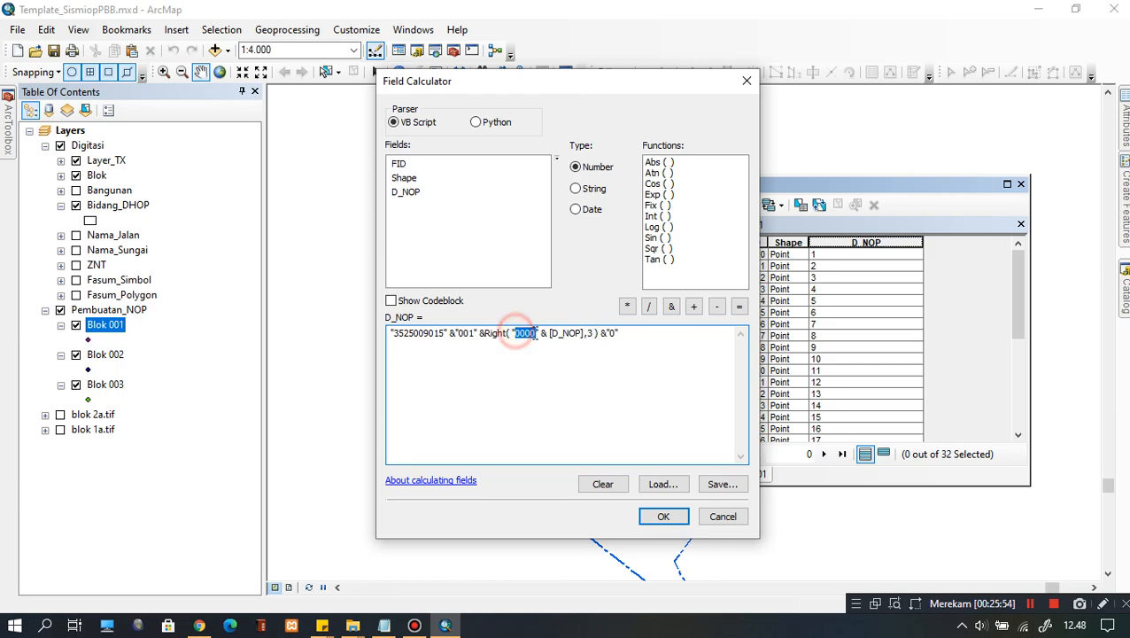
pyautogui.click(592, 335)
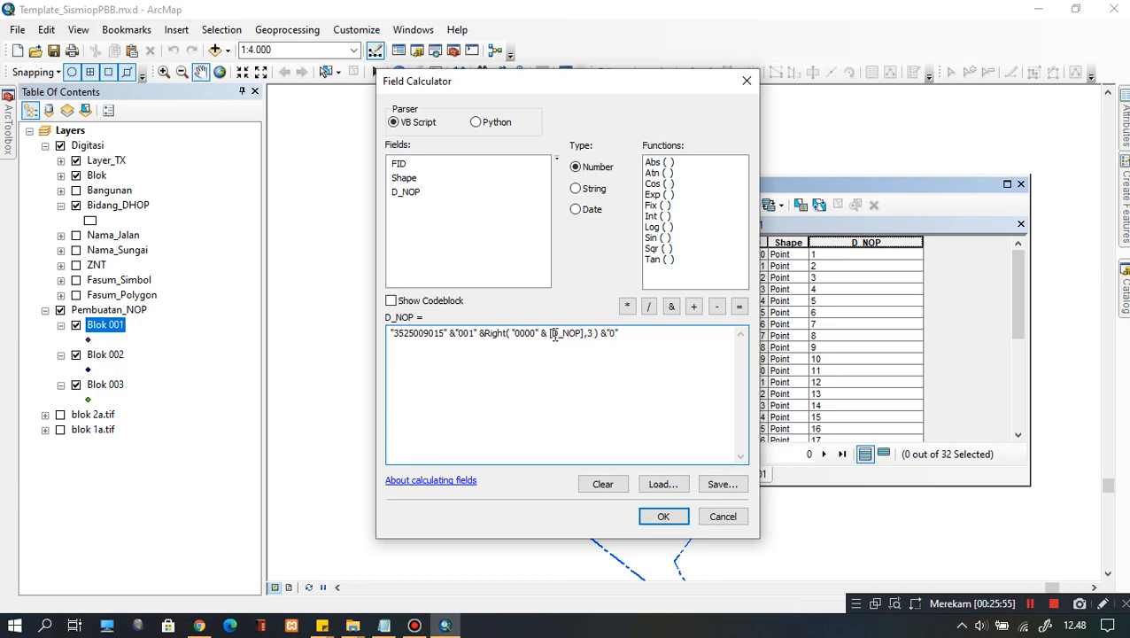
pyautogui.press('BackSpace')
pyautogui.write('2')
pyautogui.write('4')
pyautogui.click(635, 335)
pyautogui.moveTo(391, 334); pyautogui.dragTo(642, 335)
pyautogui.click(642, 335)
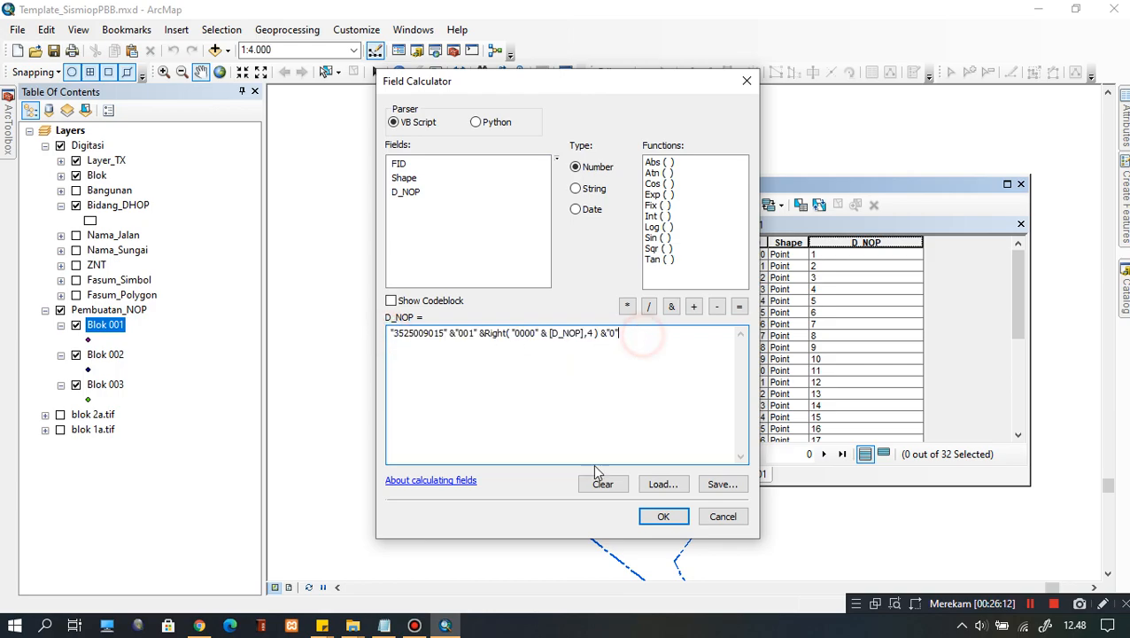
pyautogui.click(662, 517)
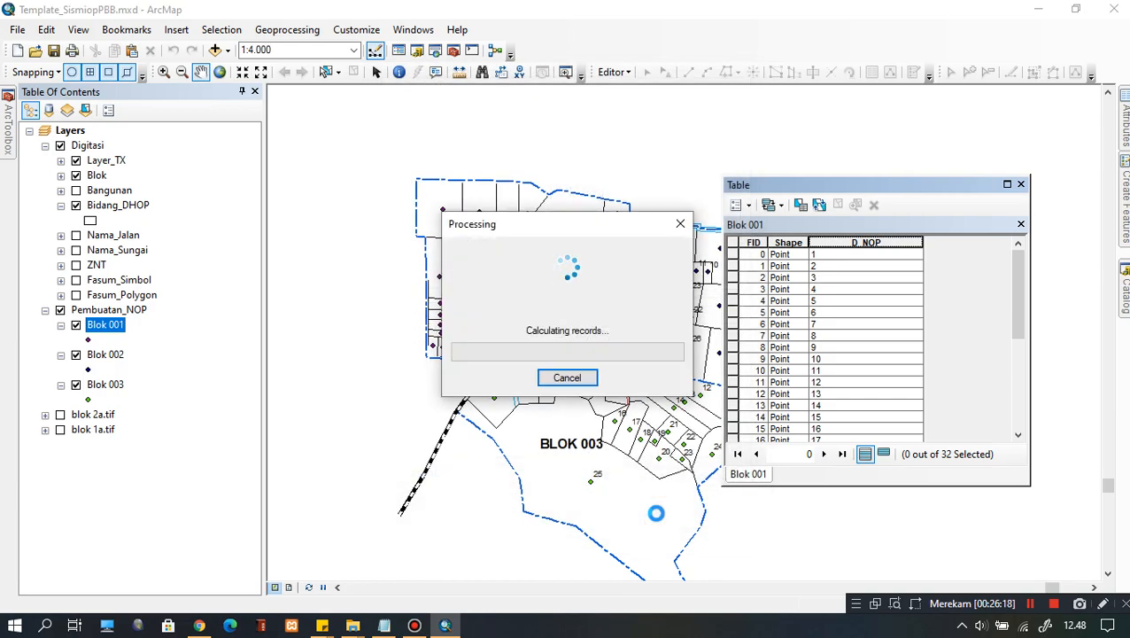
# Widen the D_NOP column to review the full codes in the Blok 001 table, and close the table.
pyautogui.click(880, 324)
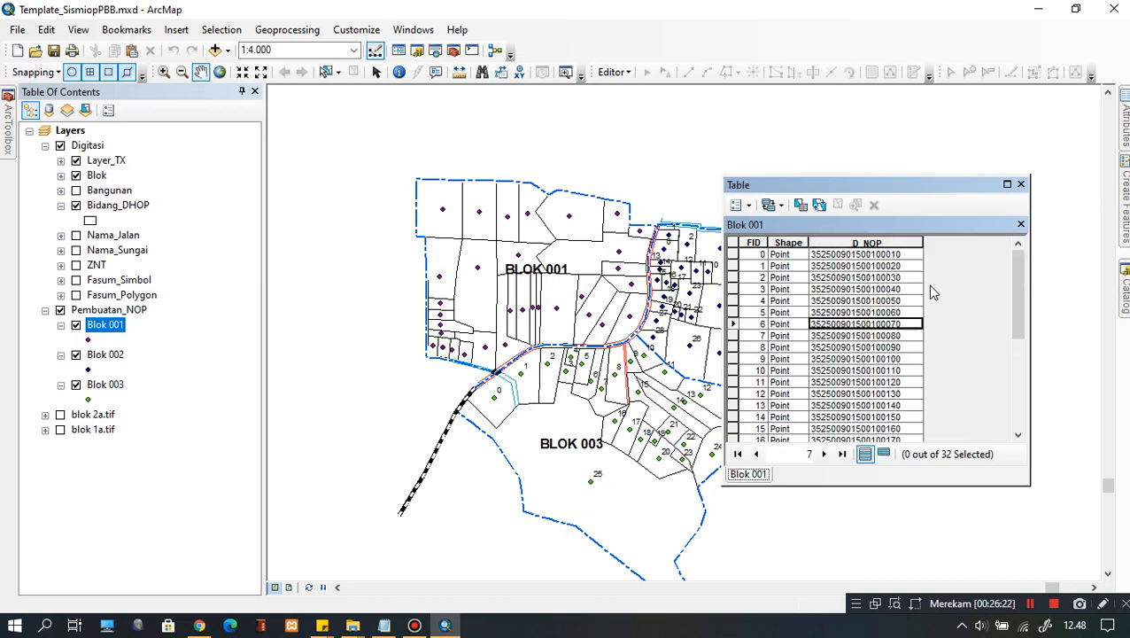
pyautogui.moveTo(923, 241); pyautogui.dragTo(934, 241)
pyautogui.click(904, 300)
pyautogui.scroll(-5, 899, 355)
pyautogui.scroll(5, 897, 371)
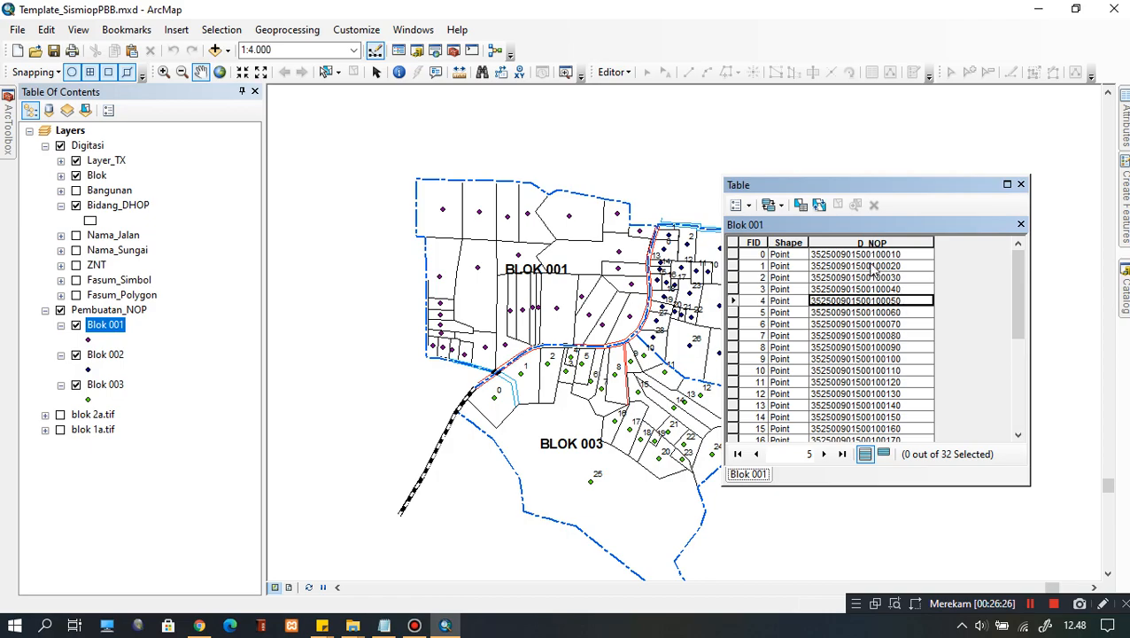
pyautogui.click(740, 475)
pyautogui.click(883, 267)
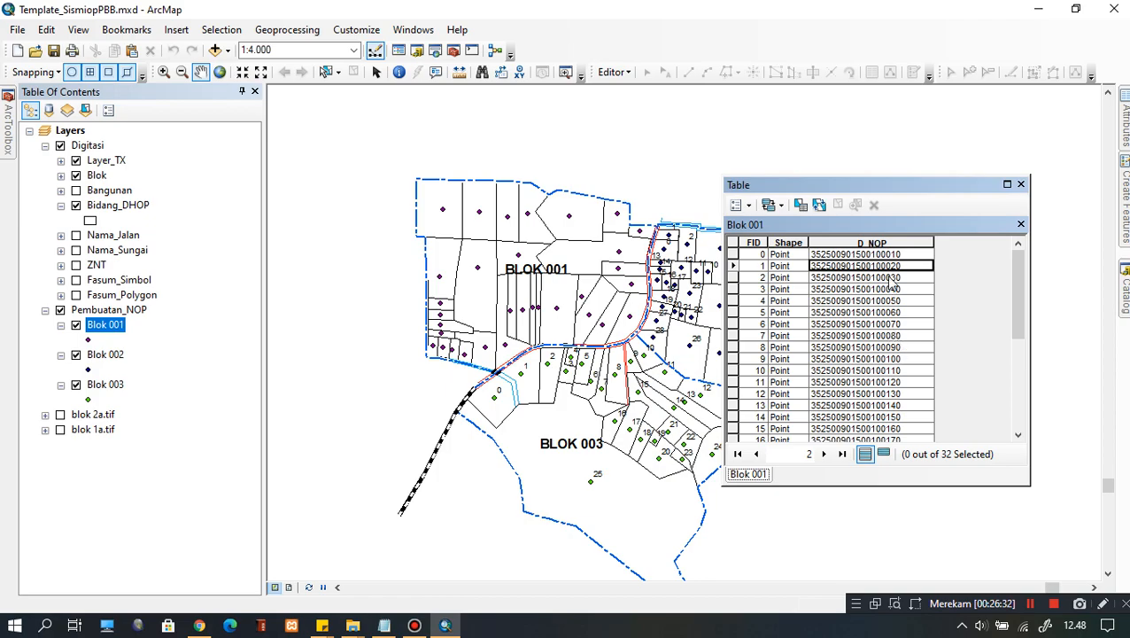
pyautogui.click(1021, 185)
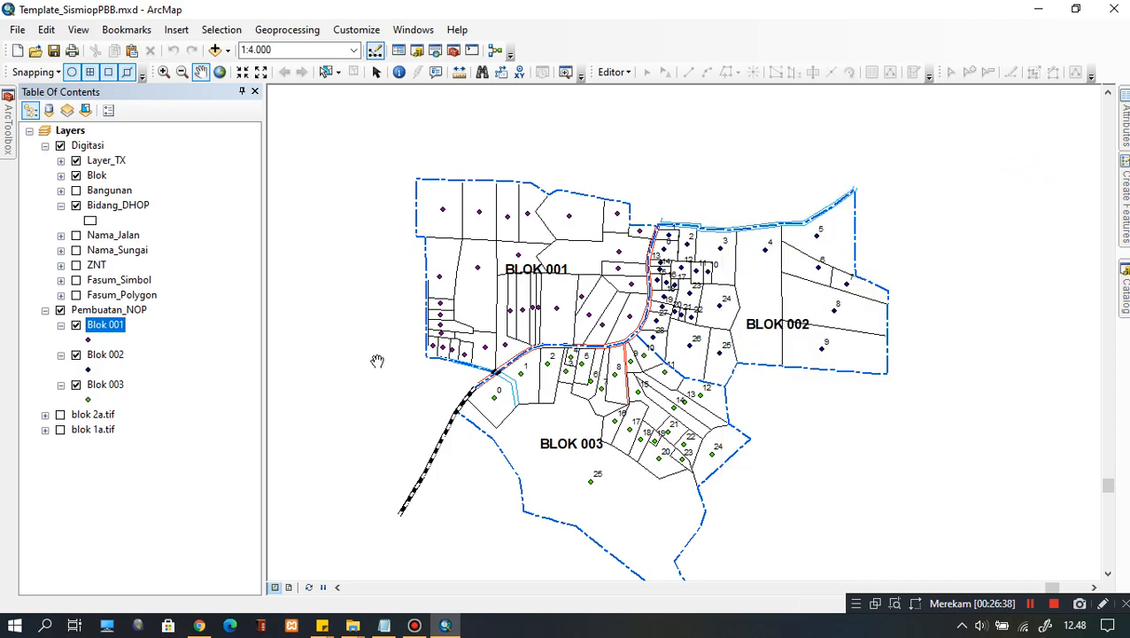
# Open the attribute table of the Blok 002 layer.
pyautogui.click(104, 356)
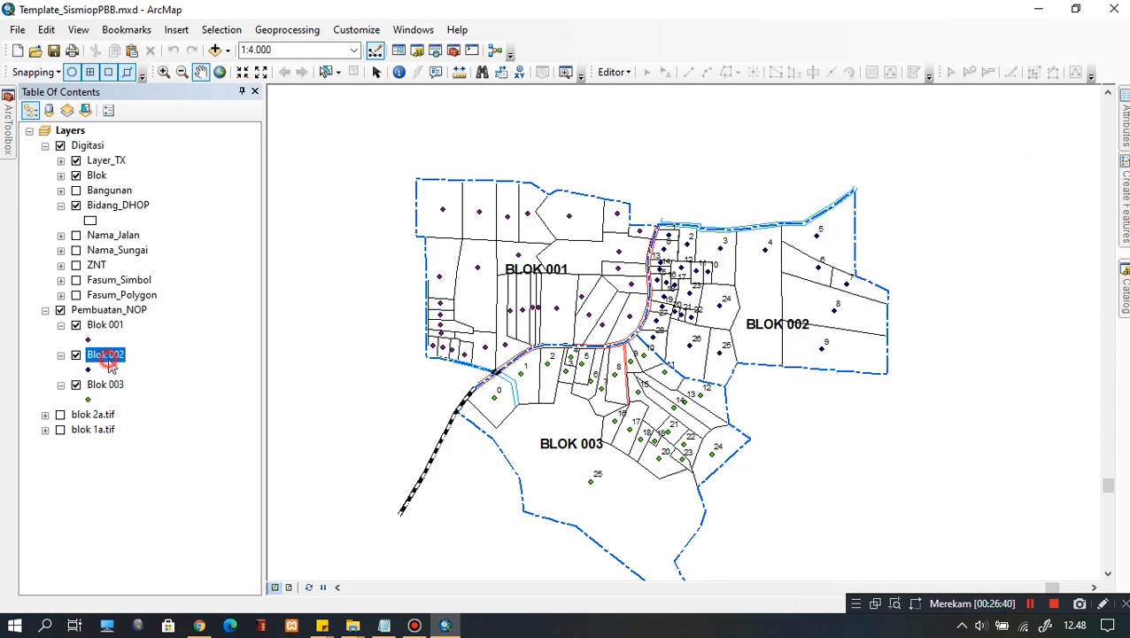
pyautogui.rightClick(103, 362)
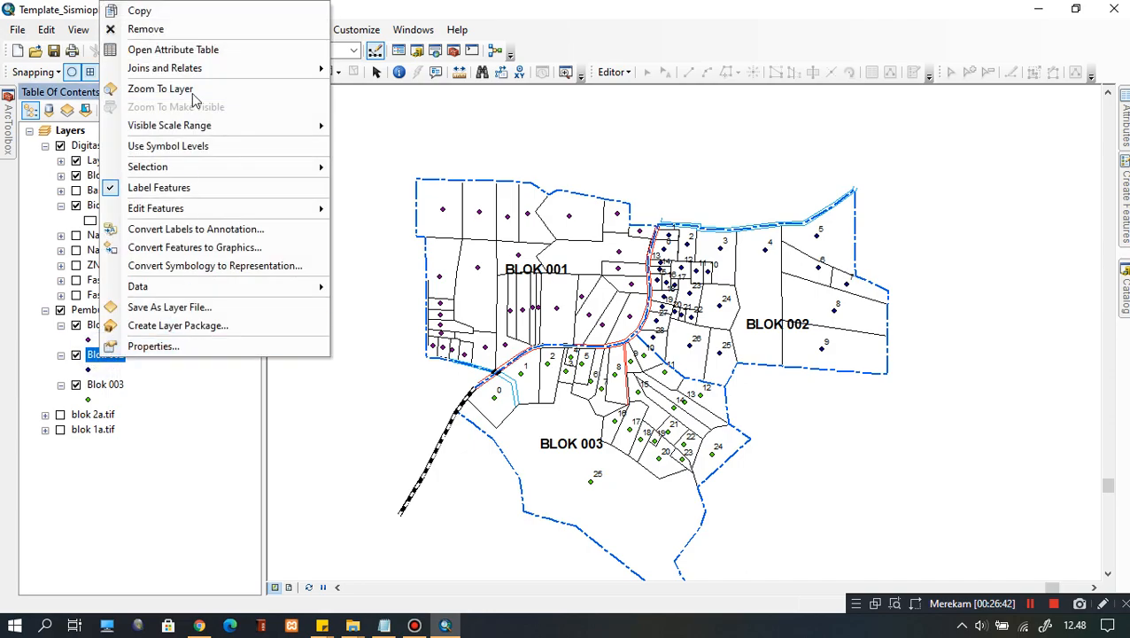
pyautogui.click(207, 53)
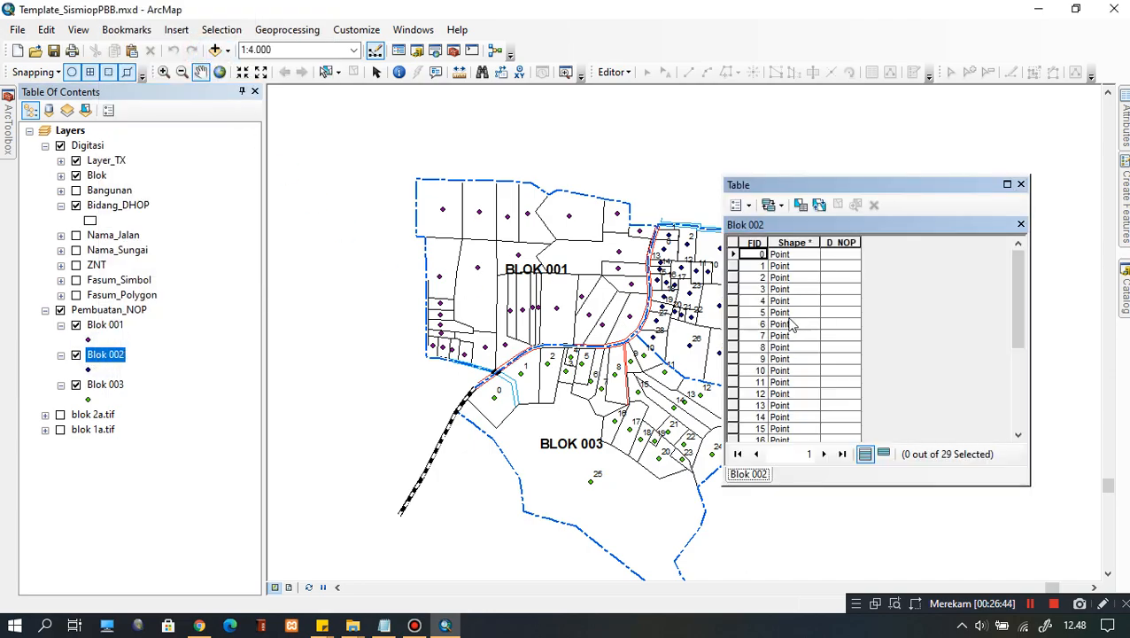
pyautogui.click(835, 269)
pyautogui.click(753, 254)
# Calculate Blok 002's D_NOP field as [FID] +1 with the Field Calculator.
pyautogui.rightClick(835, 241)
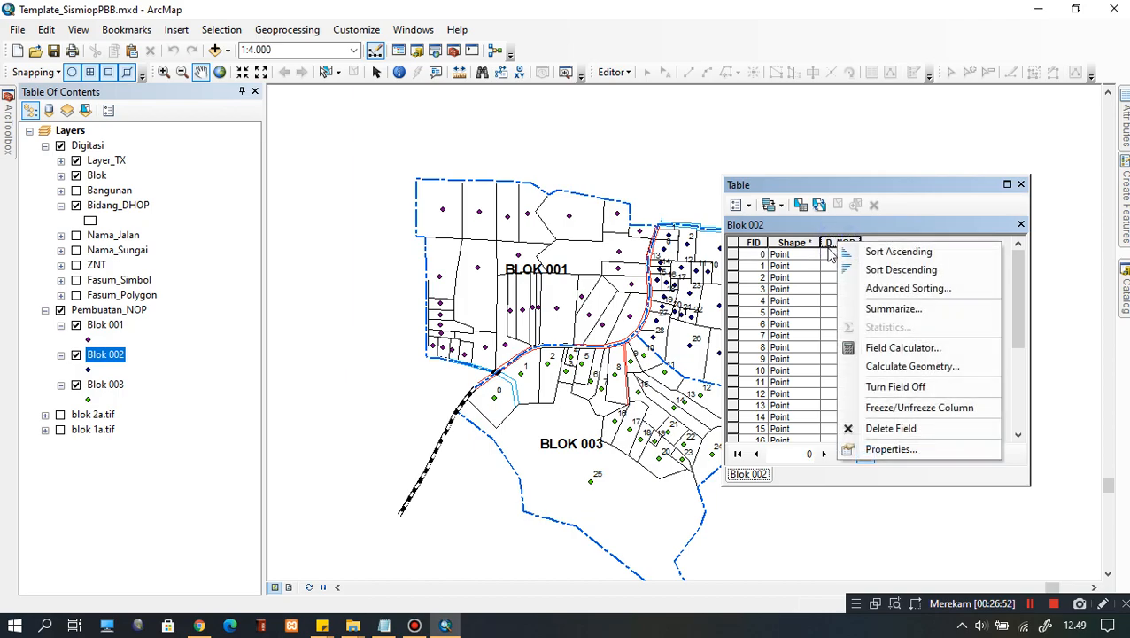
pyautogui.click(835, 246)
pyautogui.click(835, 249)
pyautogui.rightClick(834, 248)
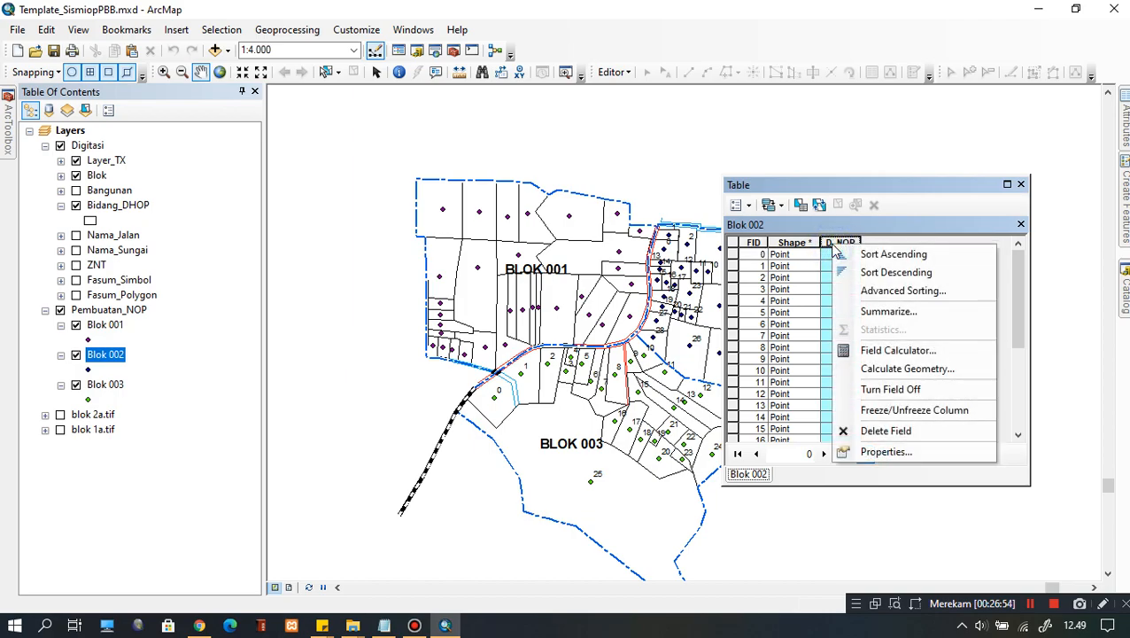
pyautogui.click(888, 351)
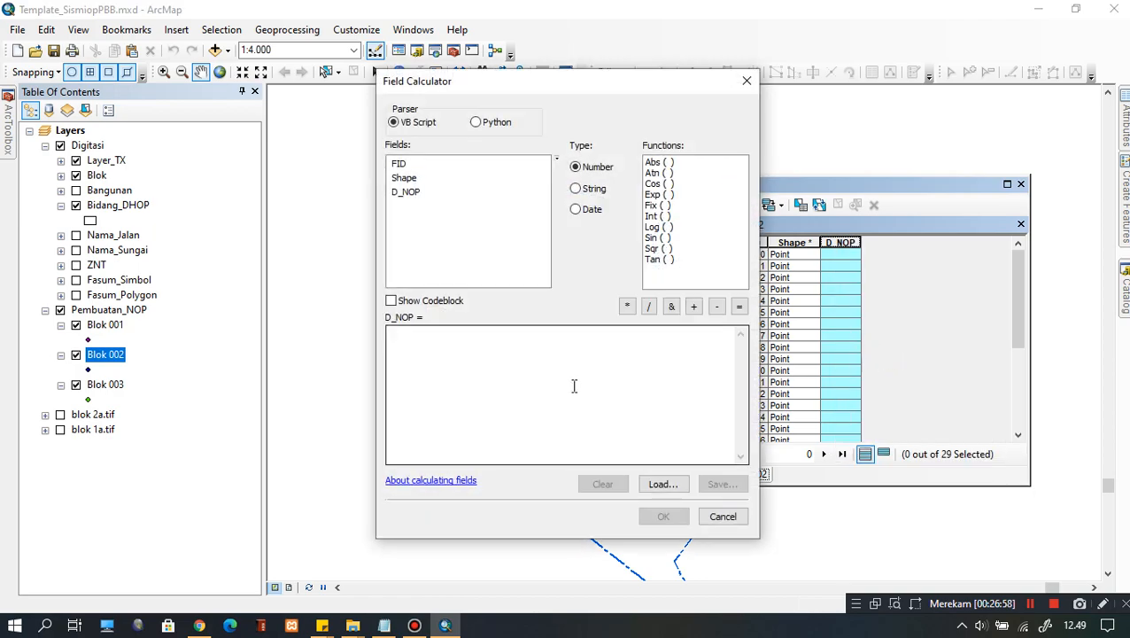
pyautogui.click(536, 369)
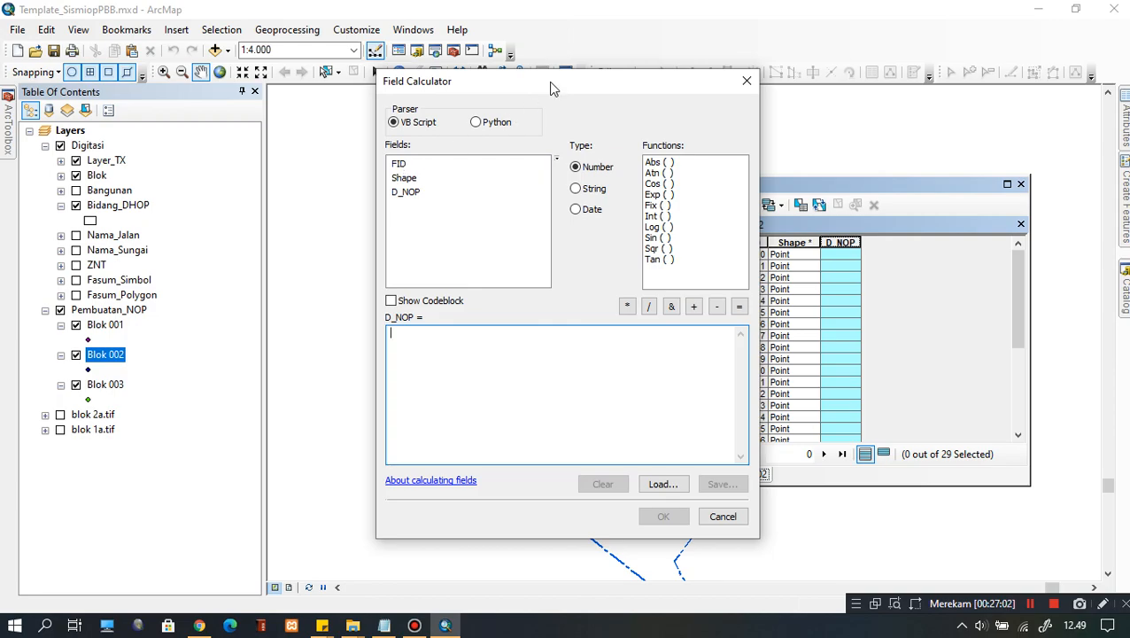
pyautogui.moveTo(551, 83); pyautogui.dragTo(424, 91)
pyautogui.doubleClick(271, 171)
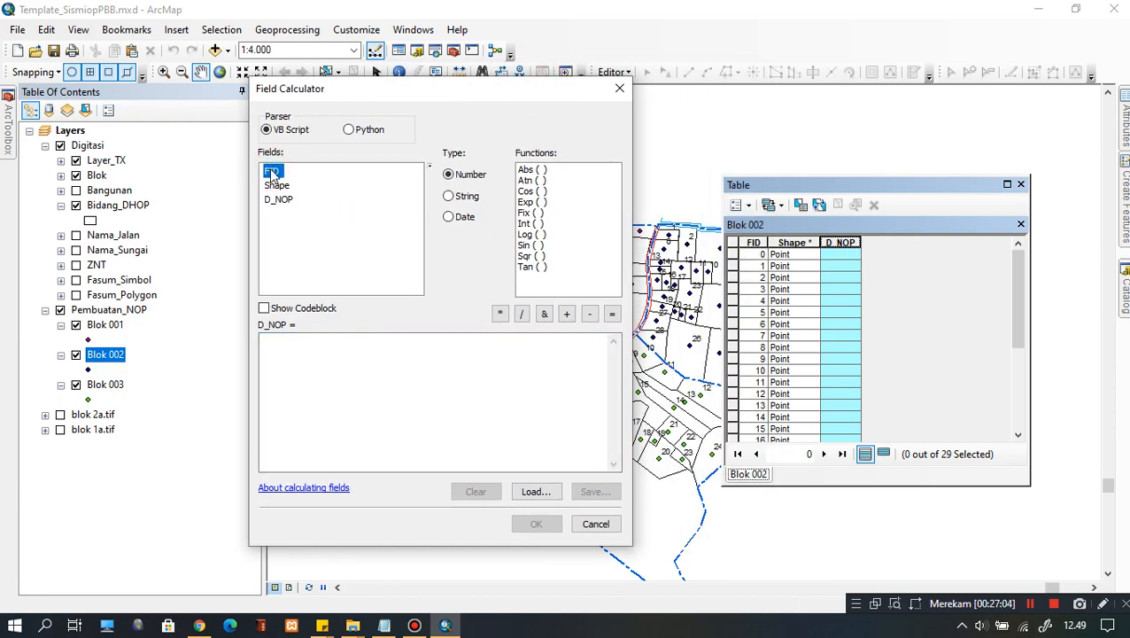
pyautogui.click(567, 315)
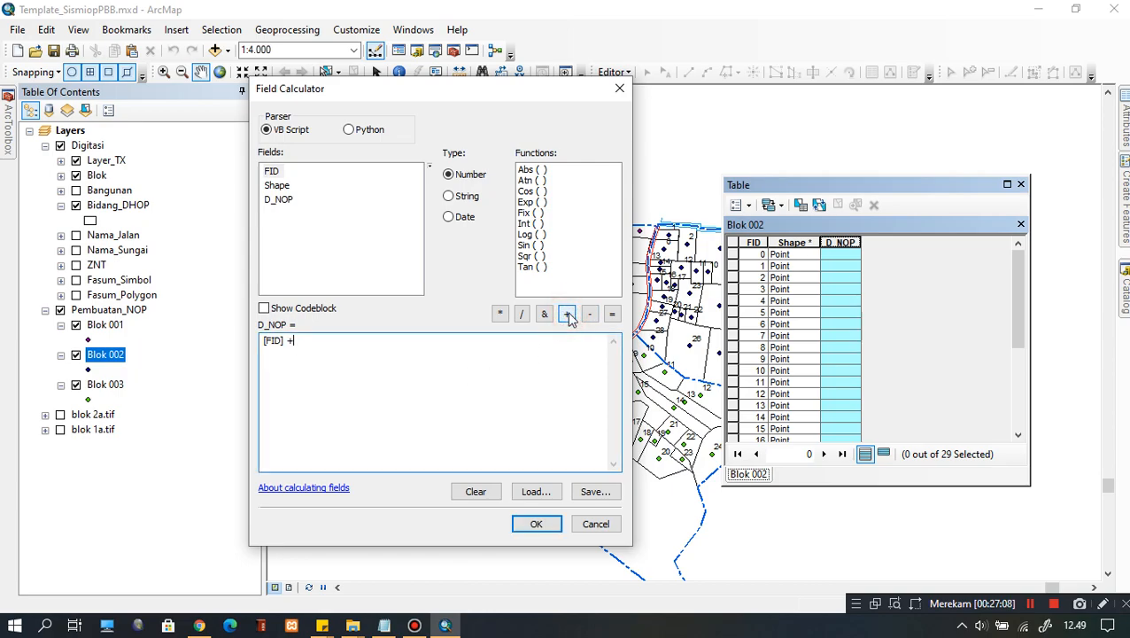
pyautogui.write('1')
pyautogui.click(535, 524)
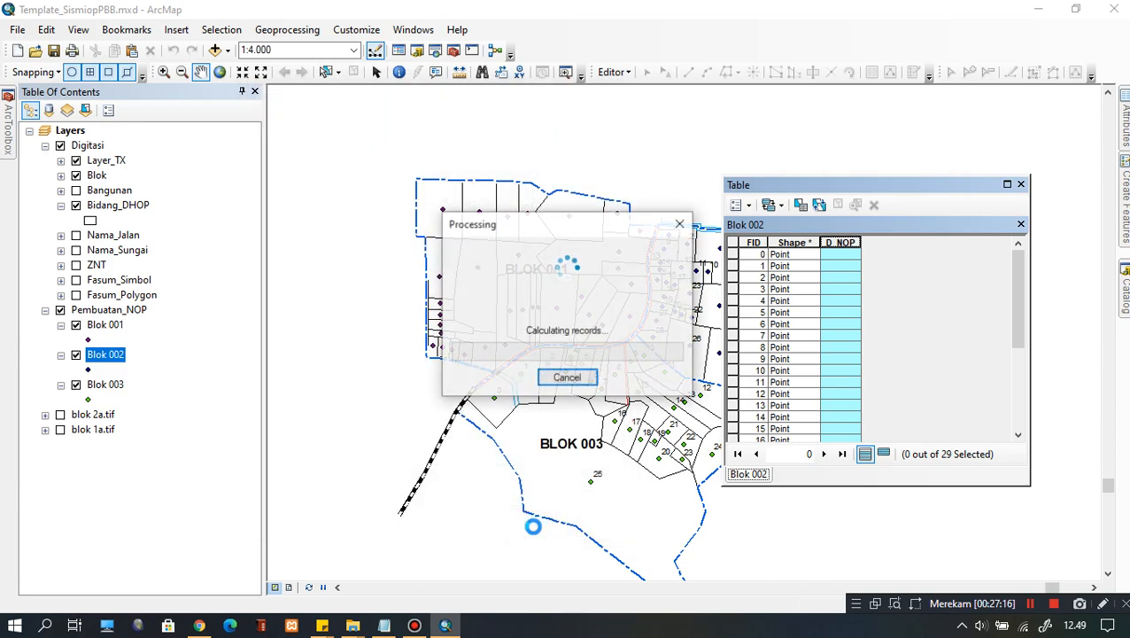
# Check the Blok 002 D_NOP numbering against the FID values from the first to the last record.
pyautogui.click(821, 282)
pyautogui.click(837, 348)
pyautogui.scroll(-5, 842, 308)
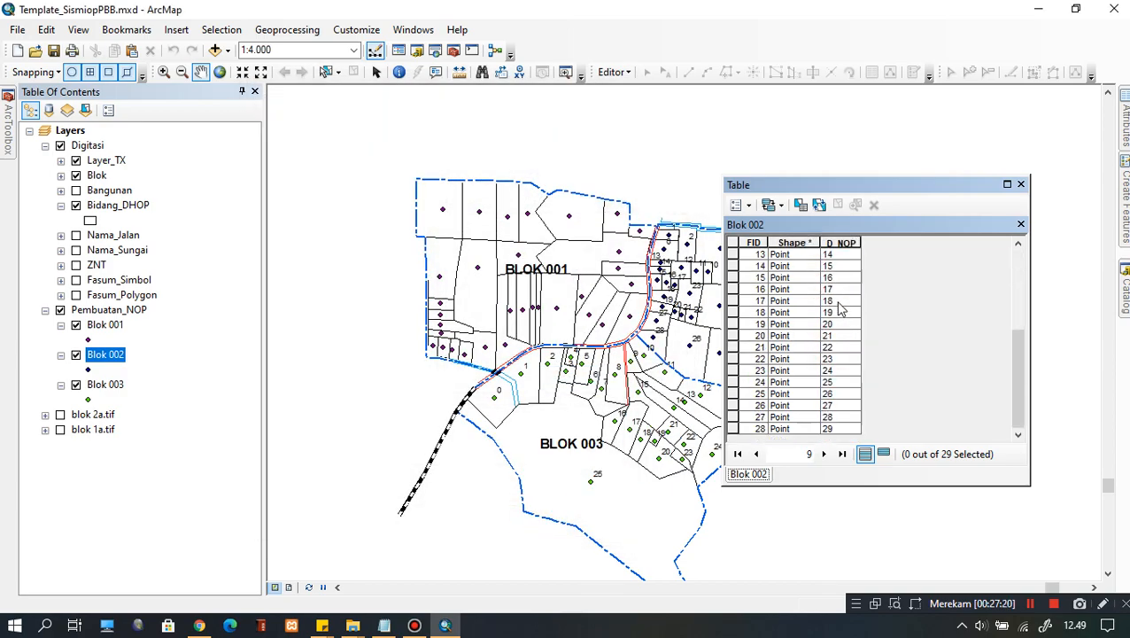
pyautogui.click(755, 429)
pyautogui.click(838, 430)
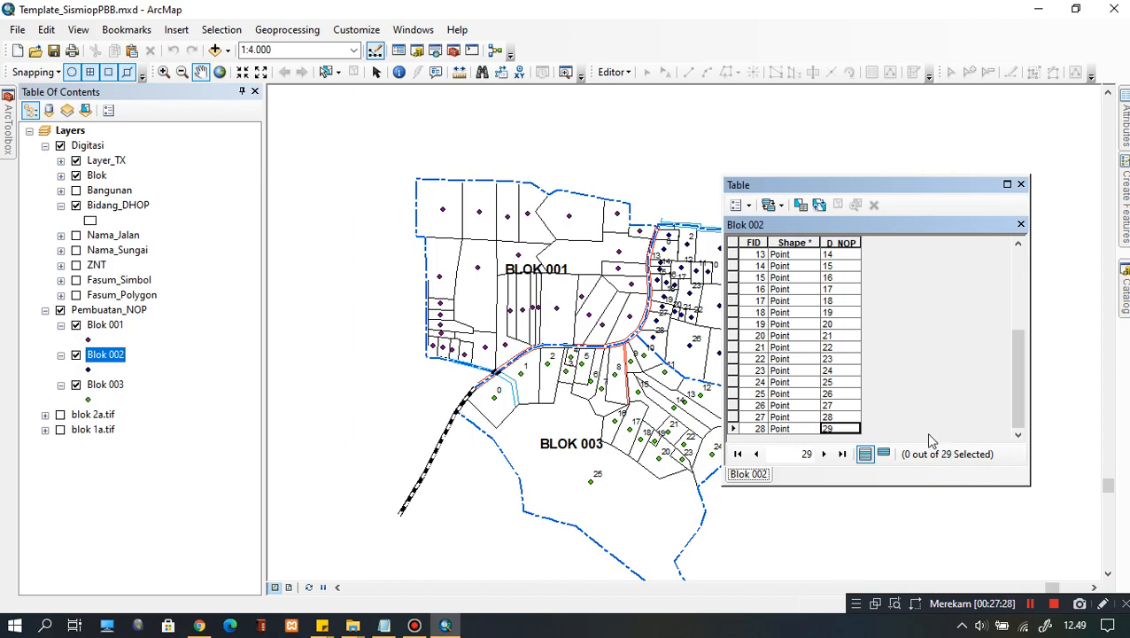
pyautogui.scroll(5, 846, 277)
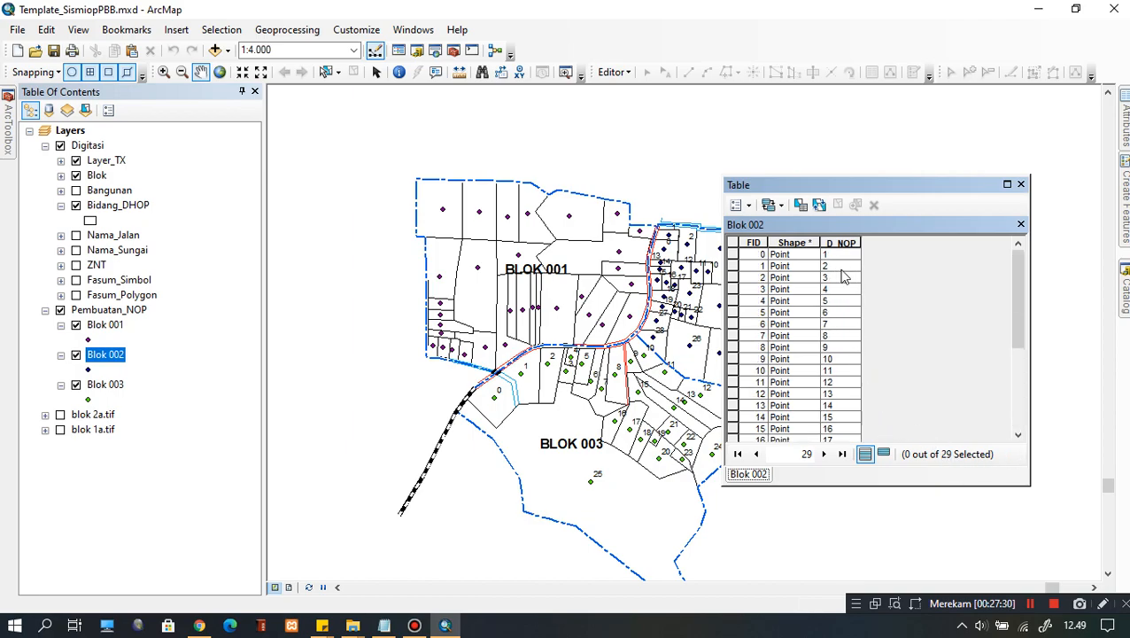
# Widen the D_NOP column in the Blok 002 table.
pyautogui.click(855, 243)
pyautogui.moveTo(858, 240); pyautogui.dragTo(944, 242)
pyautogui.click(871, 259)
pyautogui.click(882, 303)
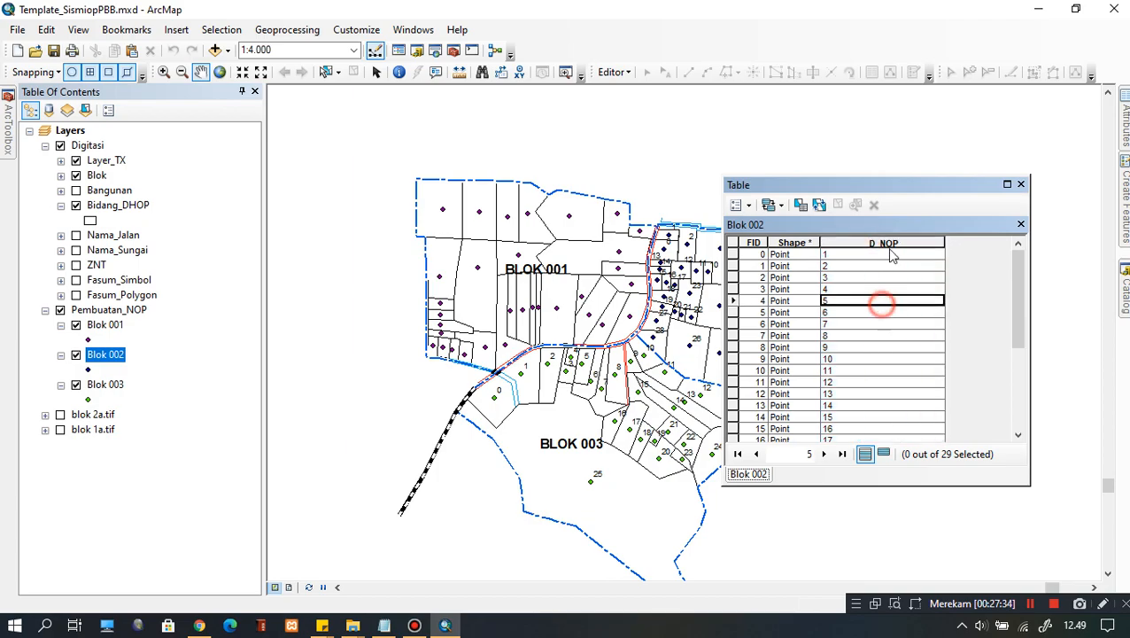
# Reopen the Field Calculator for Blok 002's D_NOP field and replace its expression with the copied Blok 001 NOP expression.
pyautogui.rightClick(883, 241)
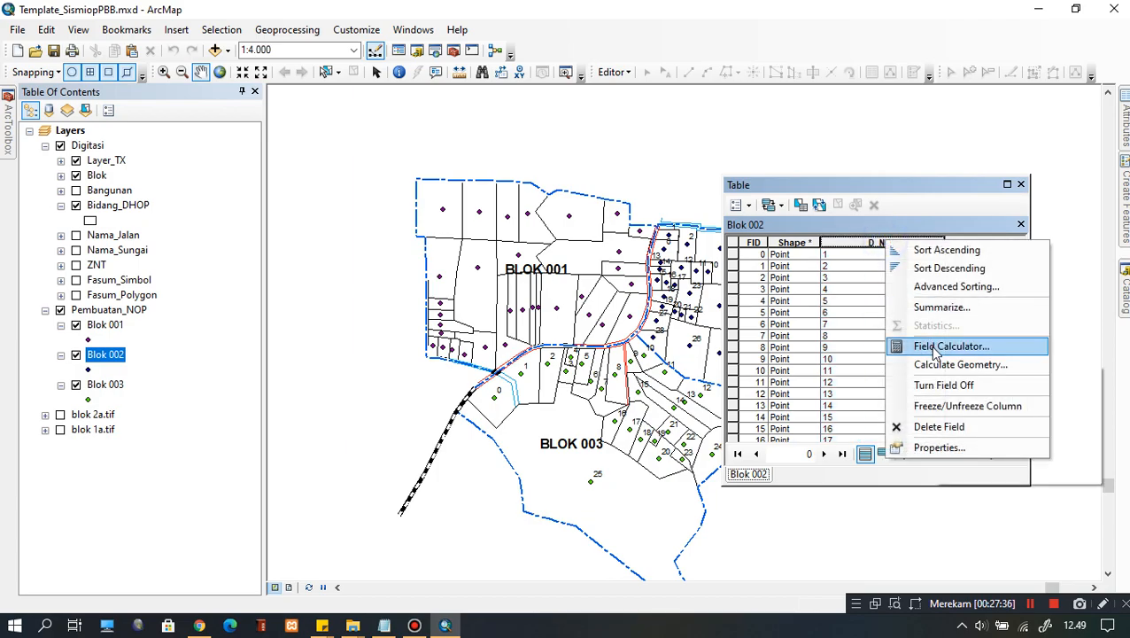
pyautogui.click(857, 255)
pyautogui.click(863, 312)
pyautogui.click(866, 255)
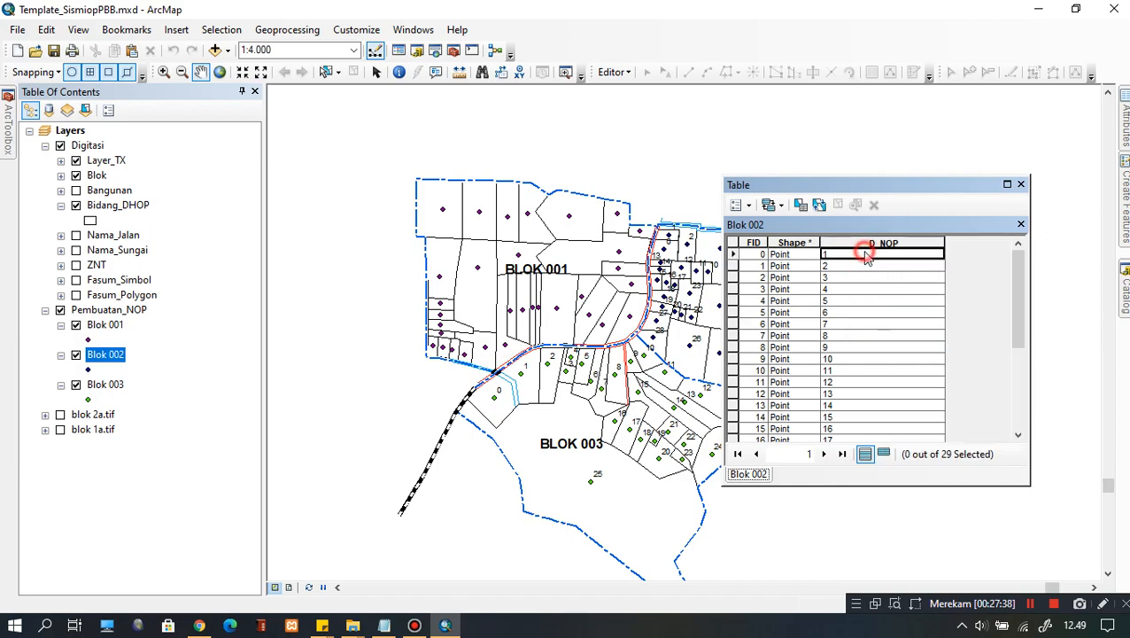
pyautogui.rightClick(884, 241)
pyautogui.click(916, 346)
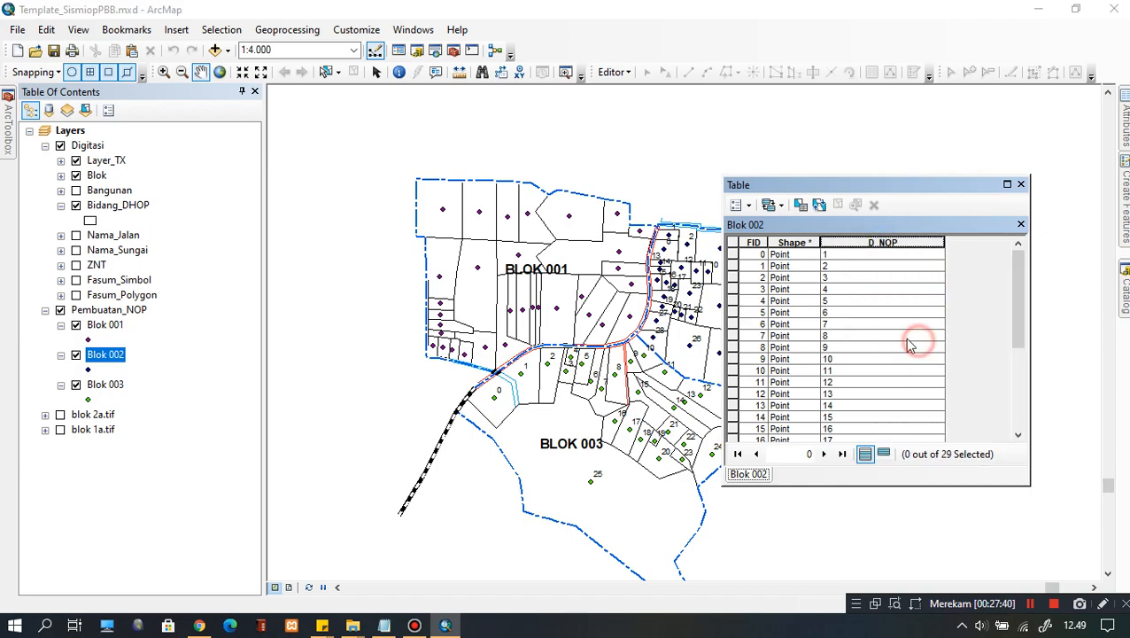
pyautogui.moveTo(655, 93); pyautogui.dragTo(467, 94)
pyautogui.click(422, 489)
pyautogui.click(298, 375)
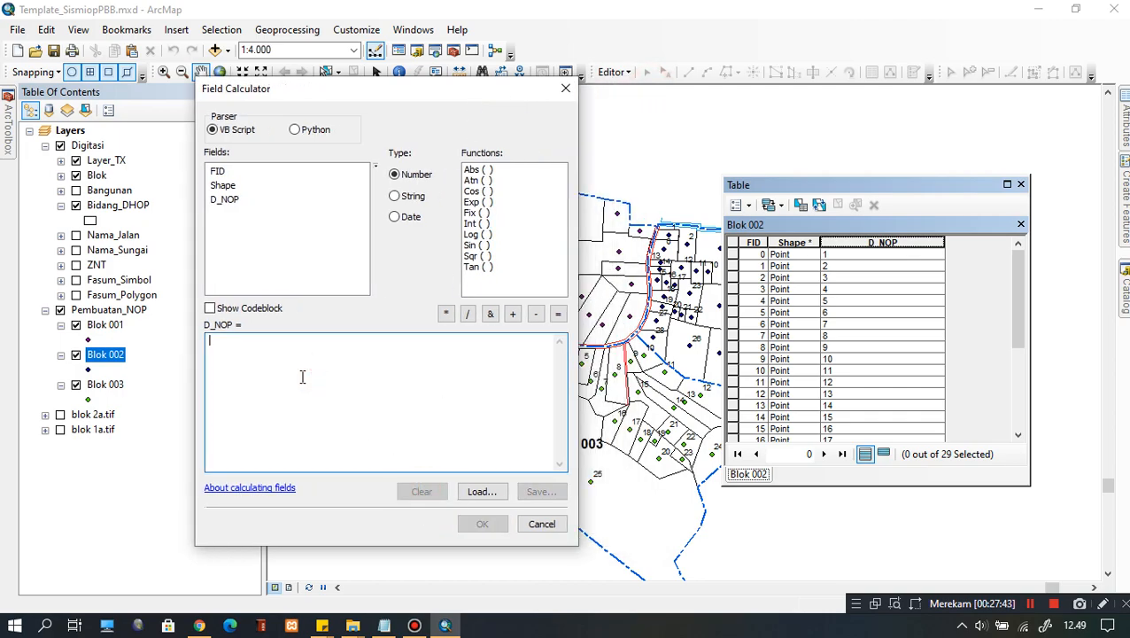
pyautogui.hotkey('ctrl', 'v')
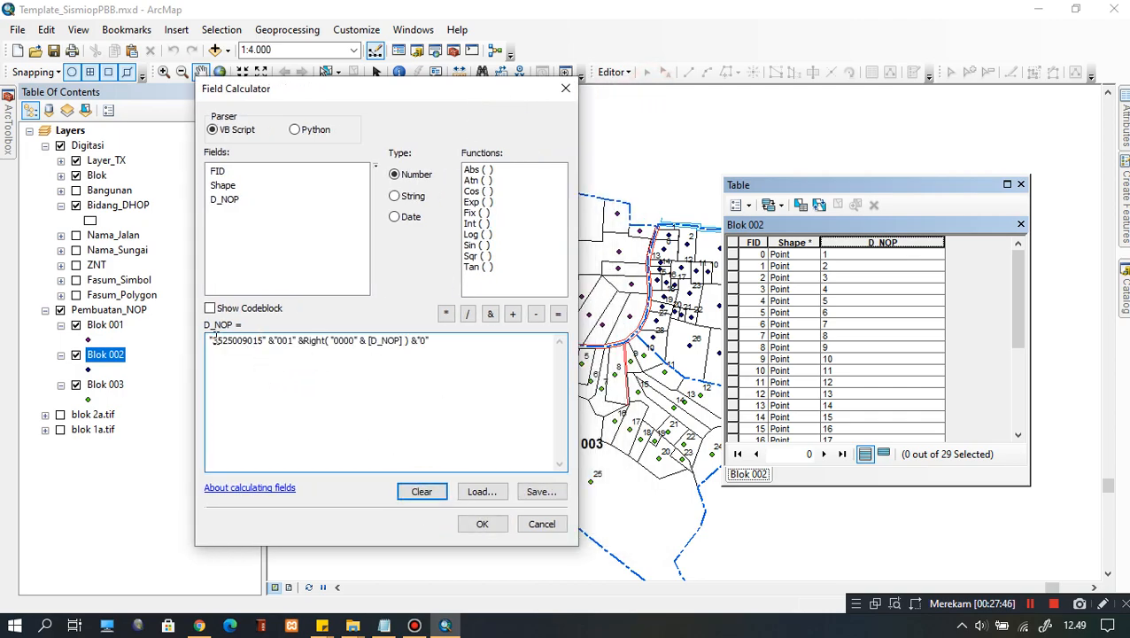
pyautogui.moveTo(221, 346); pyautogui.dragTo(259, 341)
pyautogui.click(286, 343)
pyautogui.doubleClick(281, 341)
pyautogui.click(297, 343)
pyautogui.click(291, 341)
pyautogui.press('BackSpace')
pyautogui.write('2')
pyautogui.click(306, 370)
pyautogui.moveTo(303, 342); pyautogui.dragTo(394, 345)
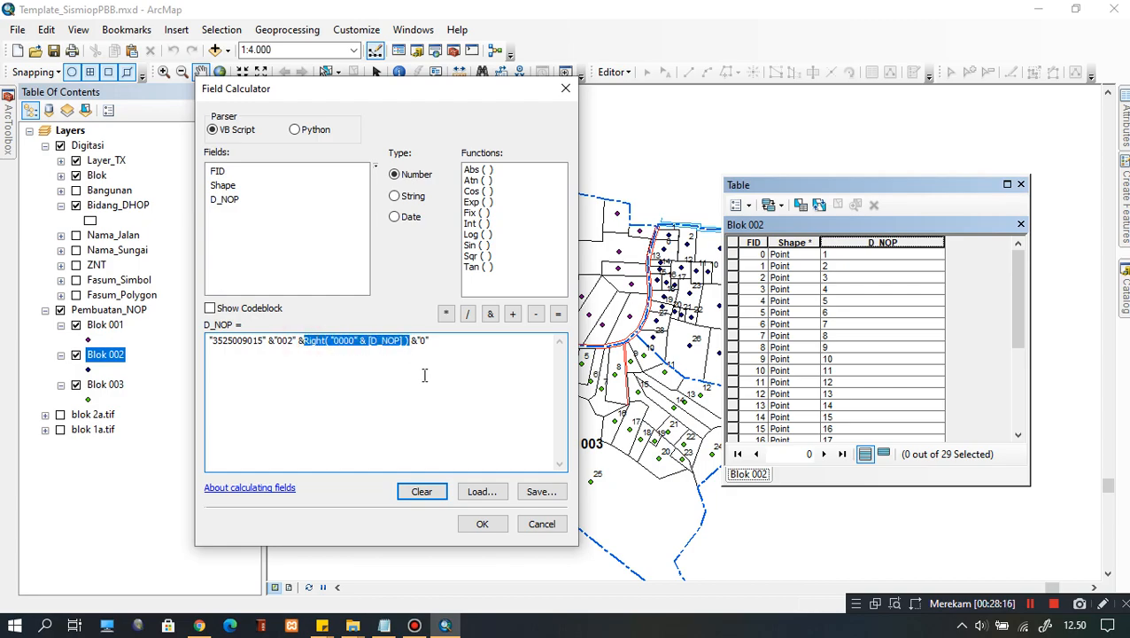
# Add a length argument of 4 to the expression's Right function so it reads Right( "0000" & [D_NOP],4 ).
pyautogui.click(424, 375)
pyautogui.click(404, 340)
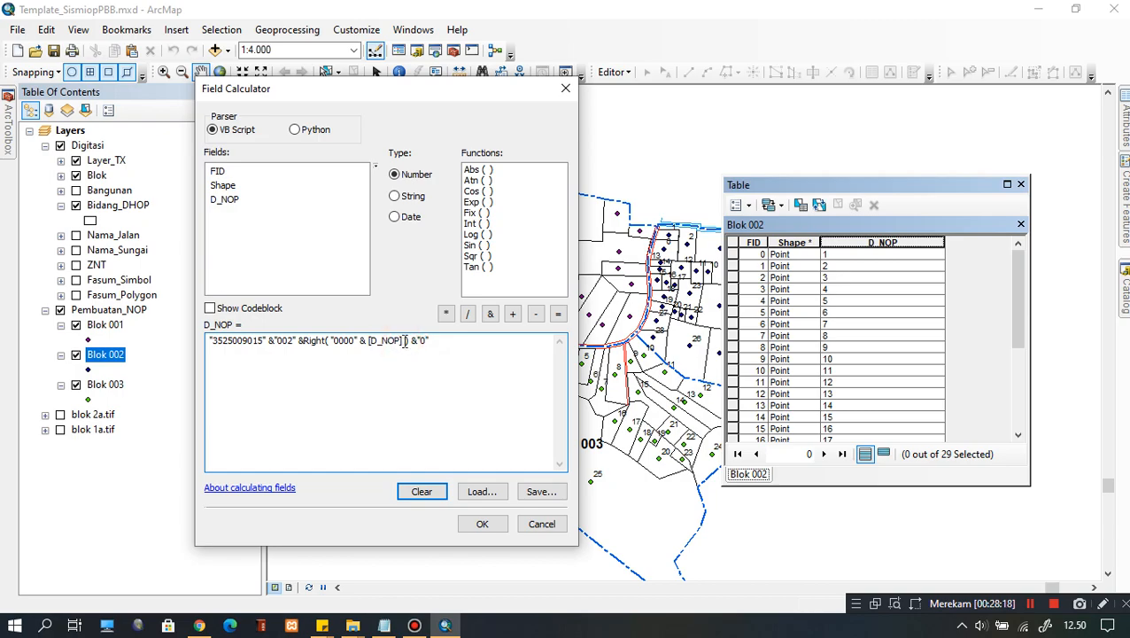
pyautogui.write(',4)')
pyautogui.click(437, 340)
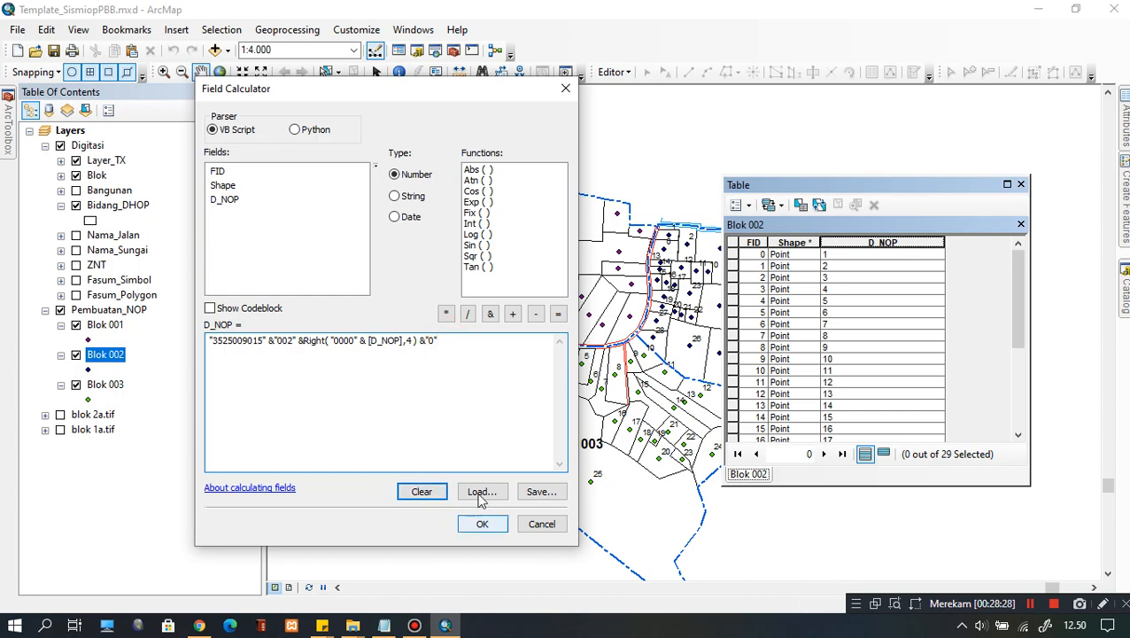
# Copy the complete expression for reuse and calculate Blok 002's D_NOP field with it.
pyautogui.tripleClick(443, 340)
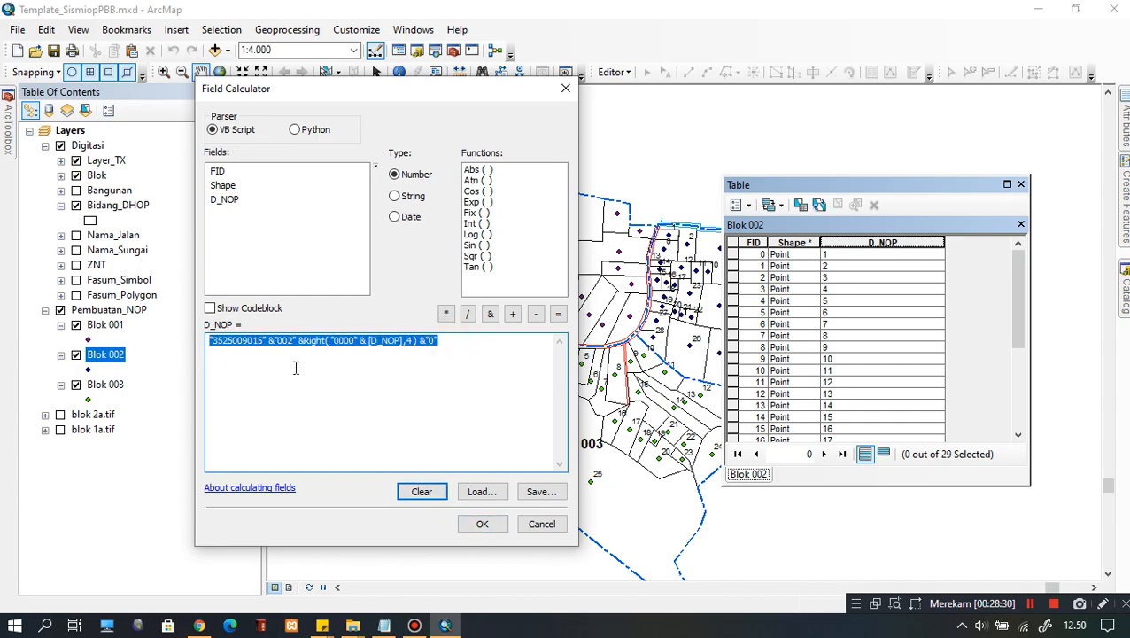
pyautogui.click(336, 363)
pyautogui.click(434, 347)
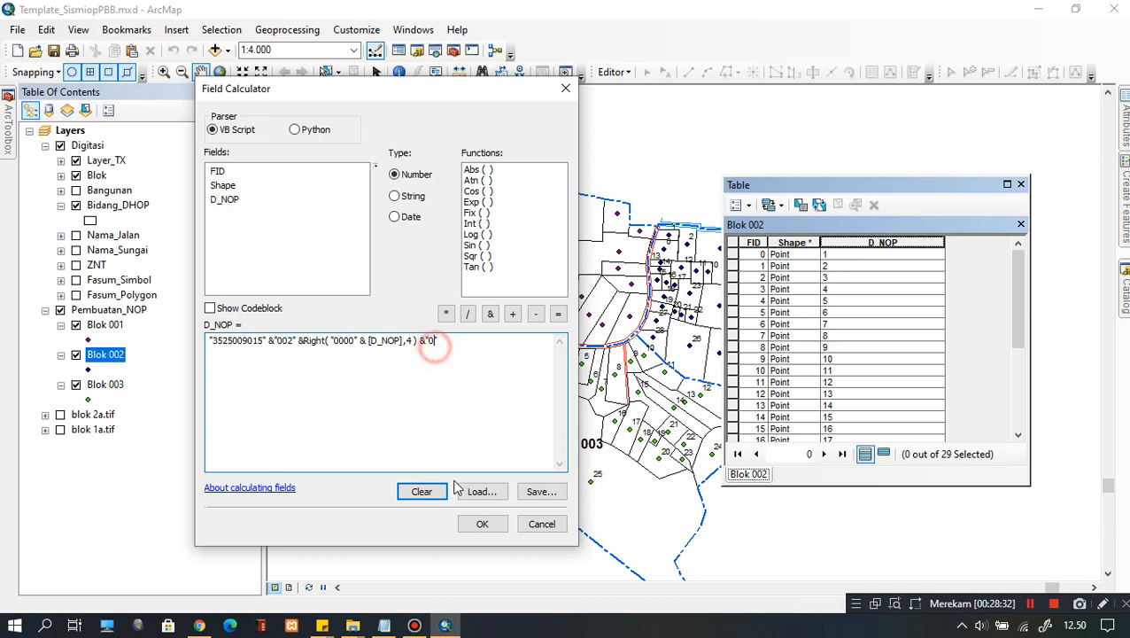
pyautogui.click(483, 525)
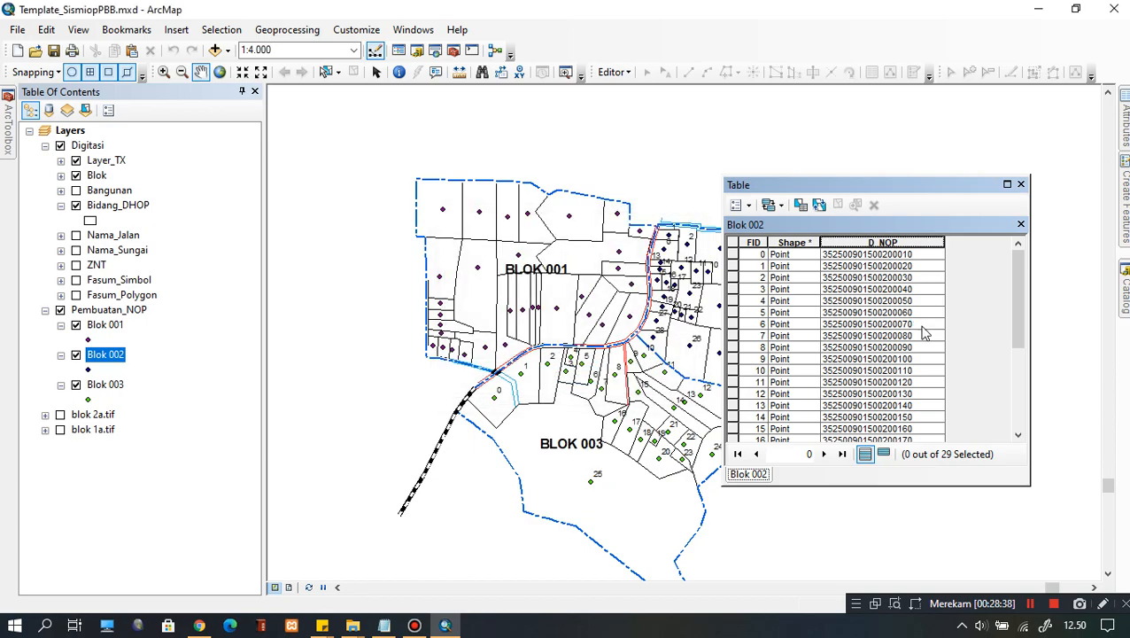
# Check the Blok 002 D_NOP codes from the first to the last record and close the table.
pyautogui.scroll(-5, 921, 305)
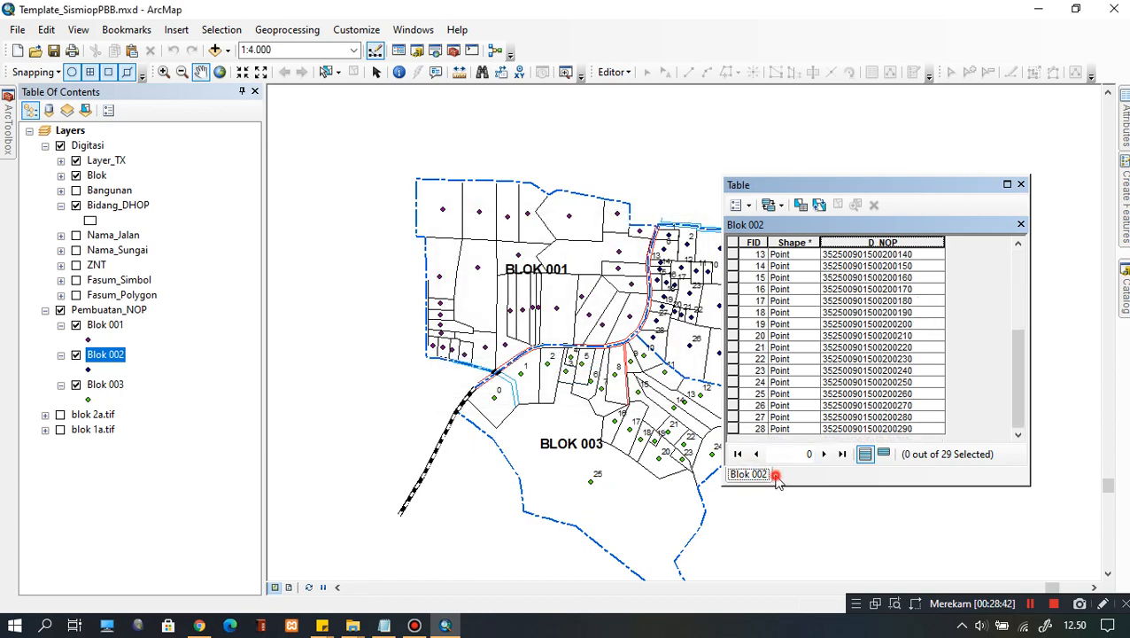
pyautogui.scroll(5, 927, 314)
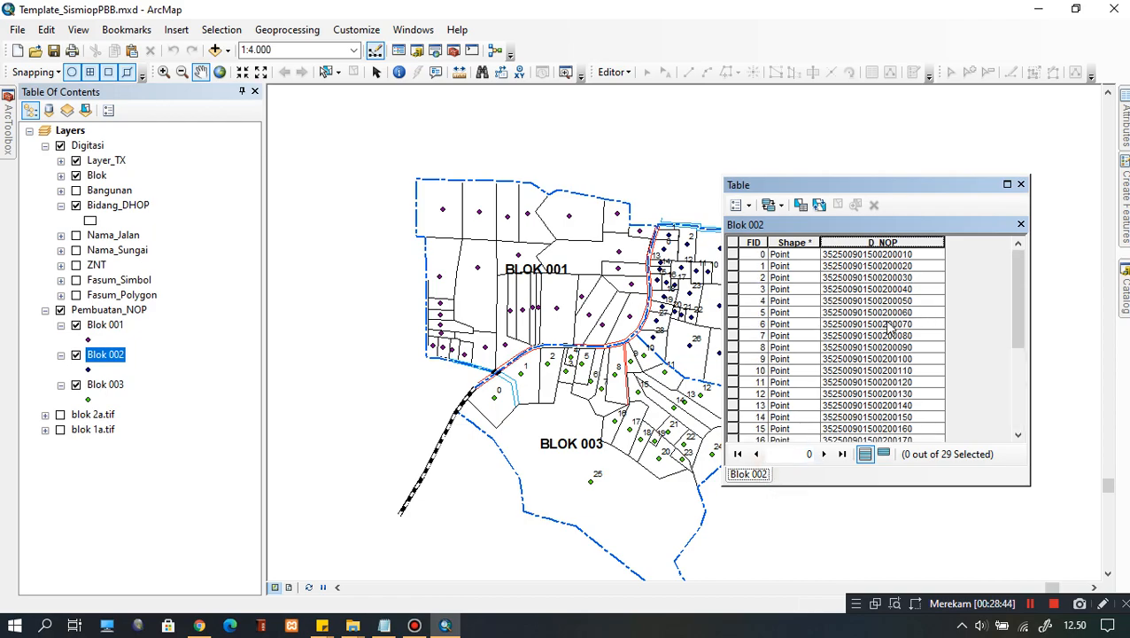
pyautogui.click(1021, 184)
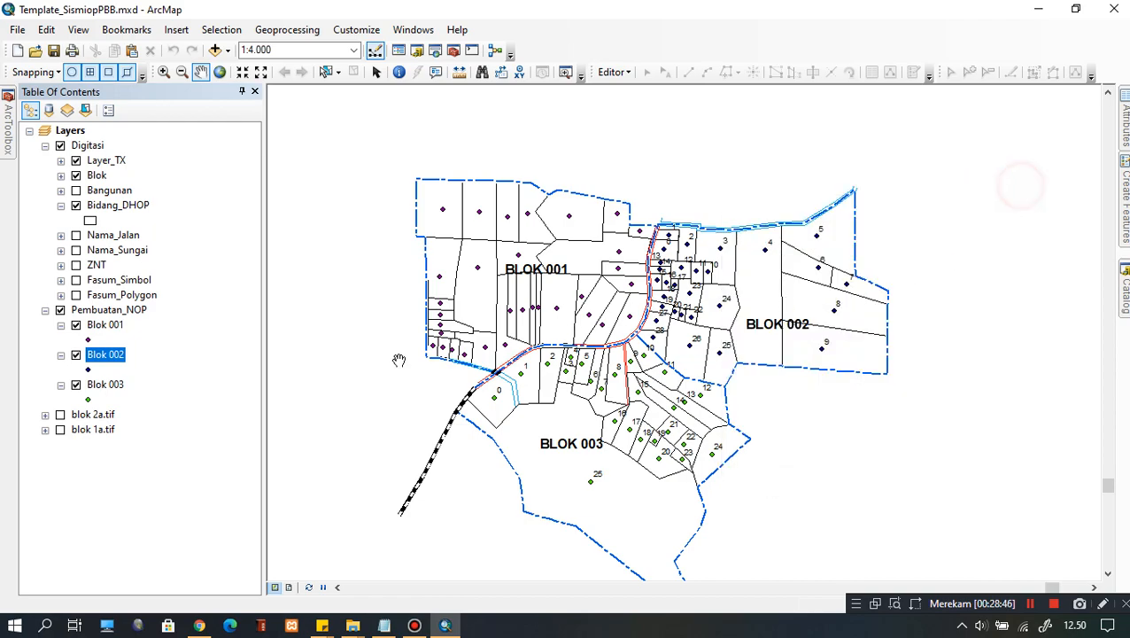
# Open the attribute table of the Blok 003 layer and widen its D_NOP column.
pyautogui.keyDown('ctrl'); pyautogui.click(113, 387); pyautogui.keyUp('ctrl')
pyautogui.rightClick(113, 390)
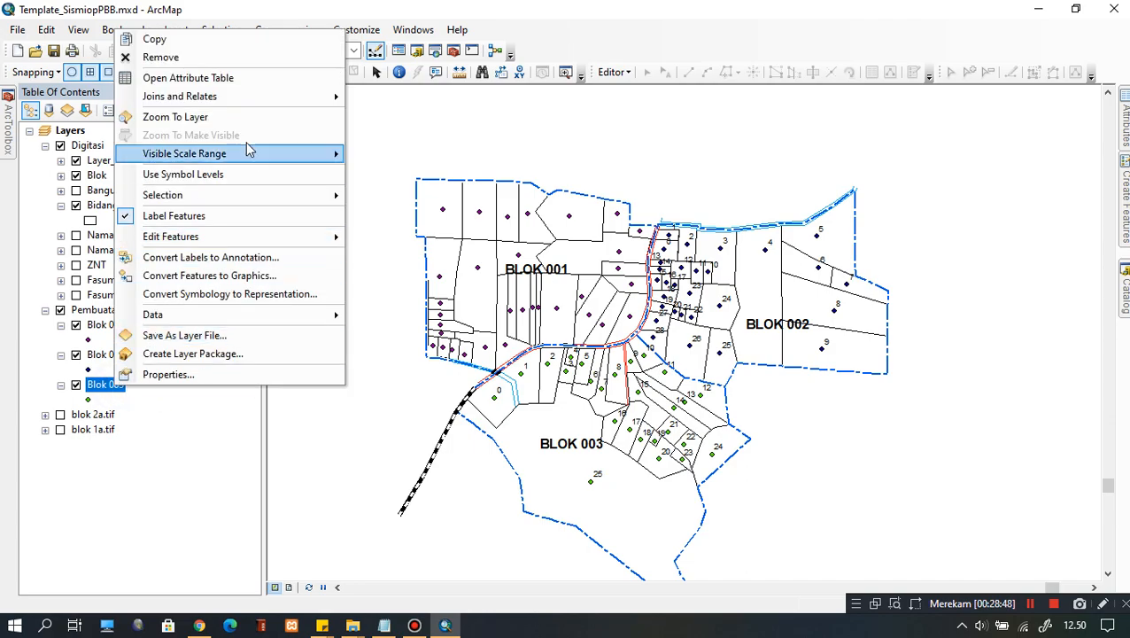
pyautogui.click(253, 78)
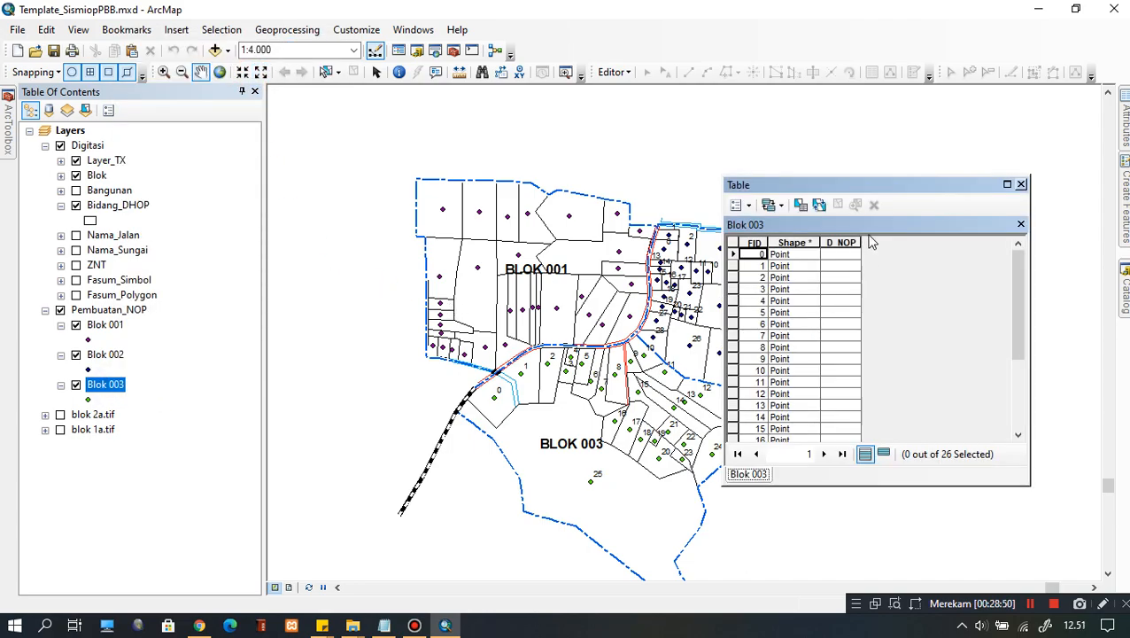
pyautogui.moveTo(859, 241); pyautogui.dragTo(959, 243)
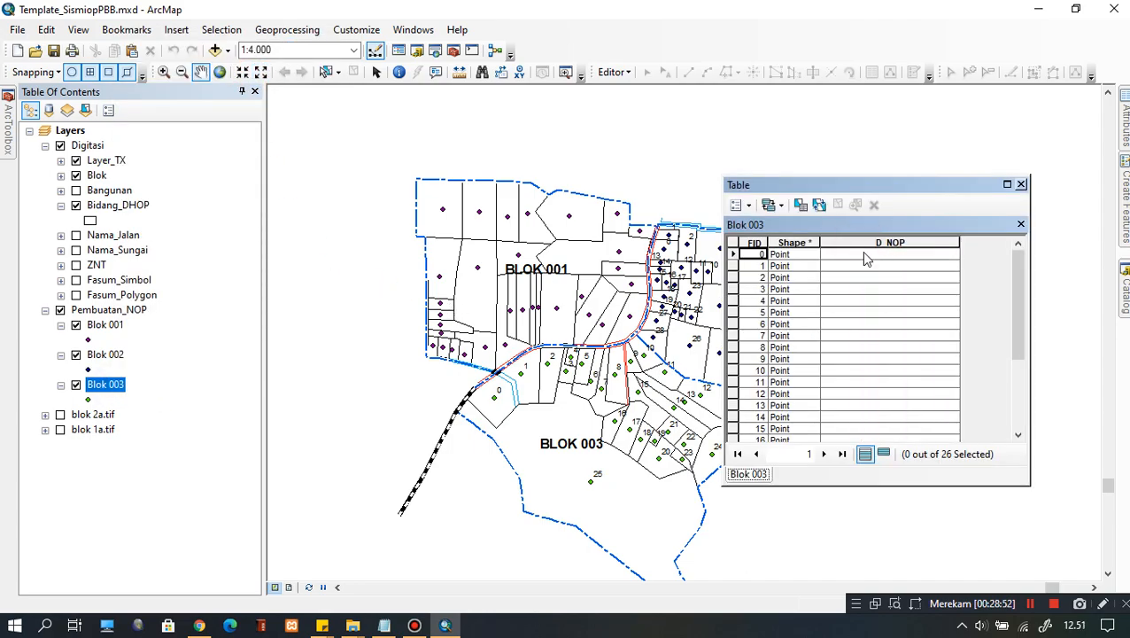
# Calculate Blok 003's D_NOP field as [FID] +1 with the Field Calculator.
pyautogui.click(868, 243)
pyautogui.rightClick(873, 246)
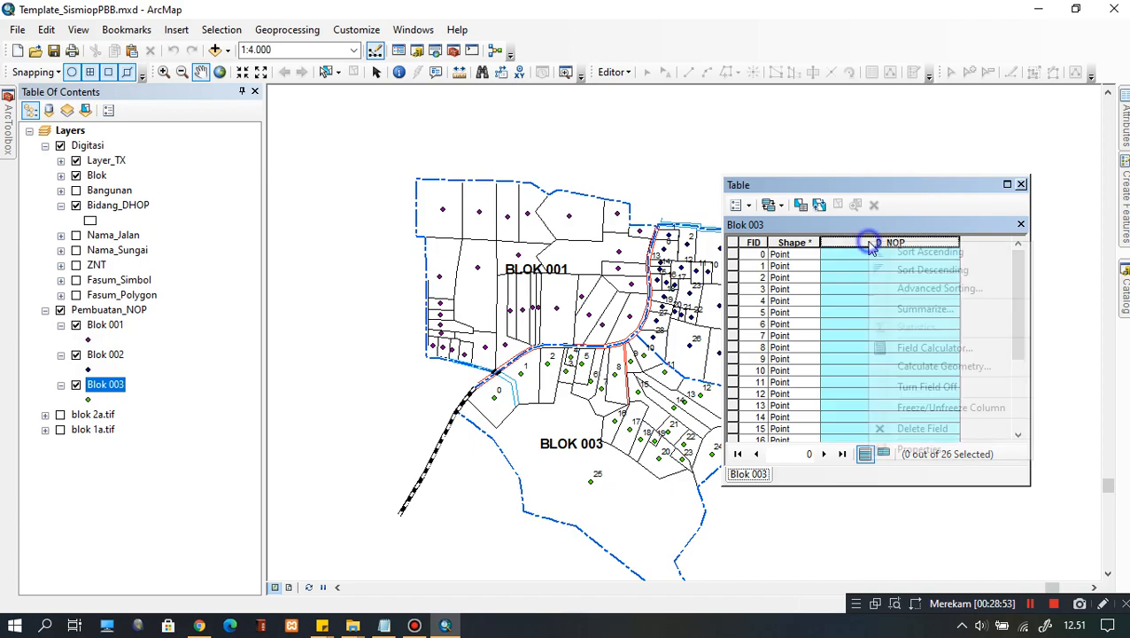
pyautogui.click(935, 348)
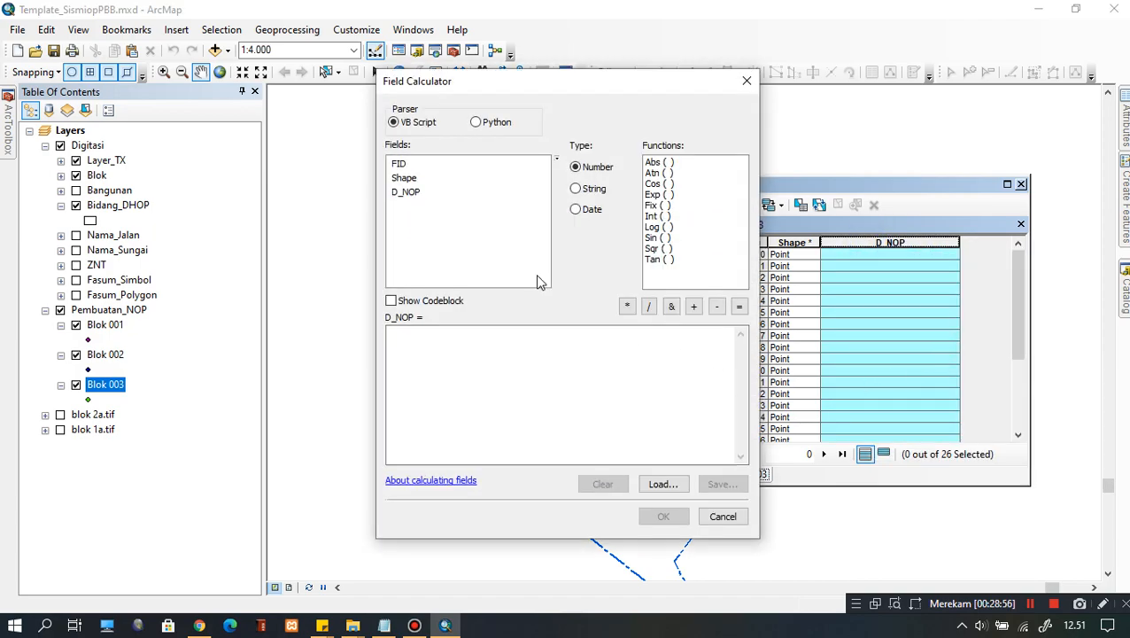
pyautogui.doubleClick(401, 164)
pyautogui.click(693, 307)
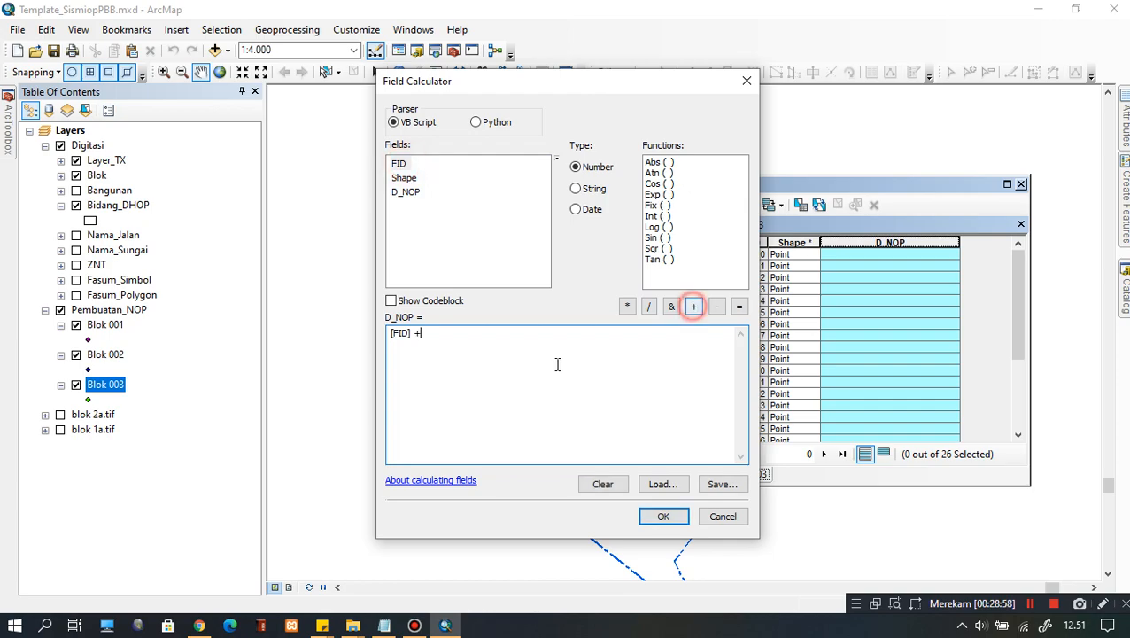
pyautogui.click(673, 517)
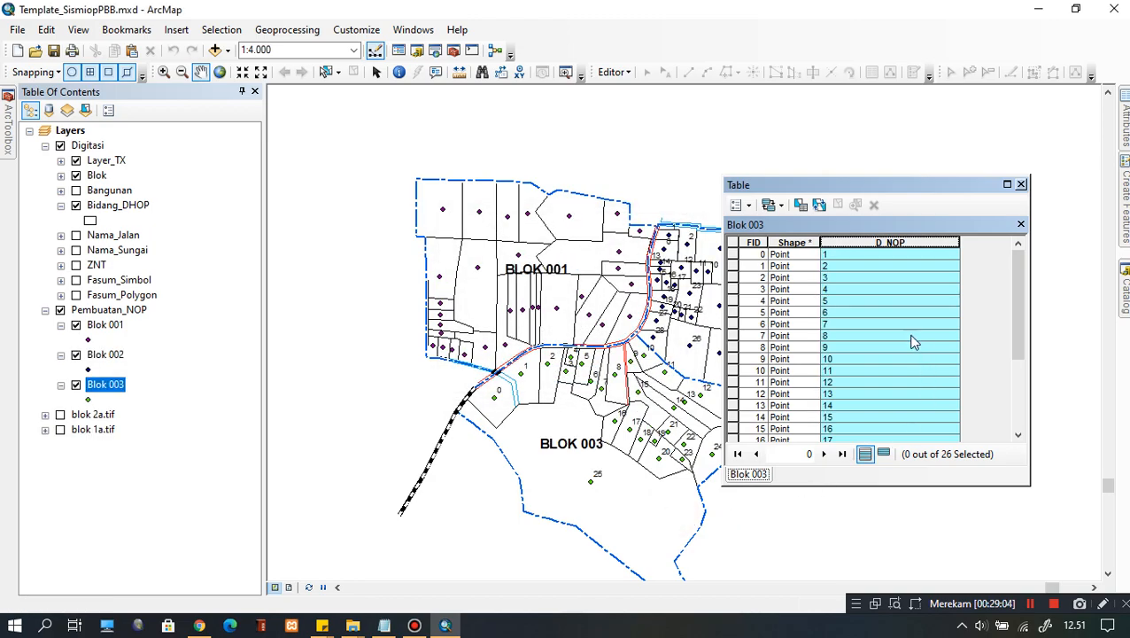
# Reopen the Field Calculator for Blok 003's D_NOP field and replace its expression with the copied Blok 002 NOP expression.
pyautogui.click(900, 257)
pyautogui.rightClick(889, 242)
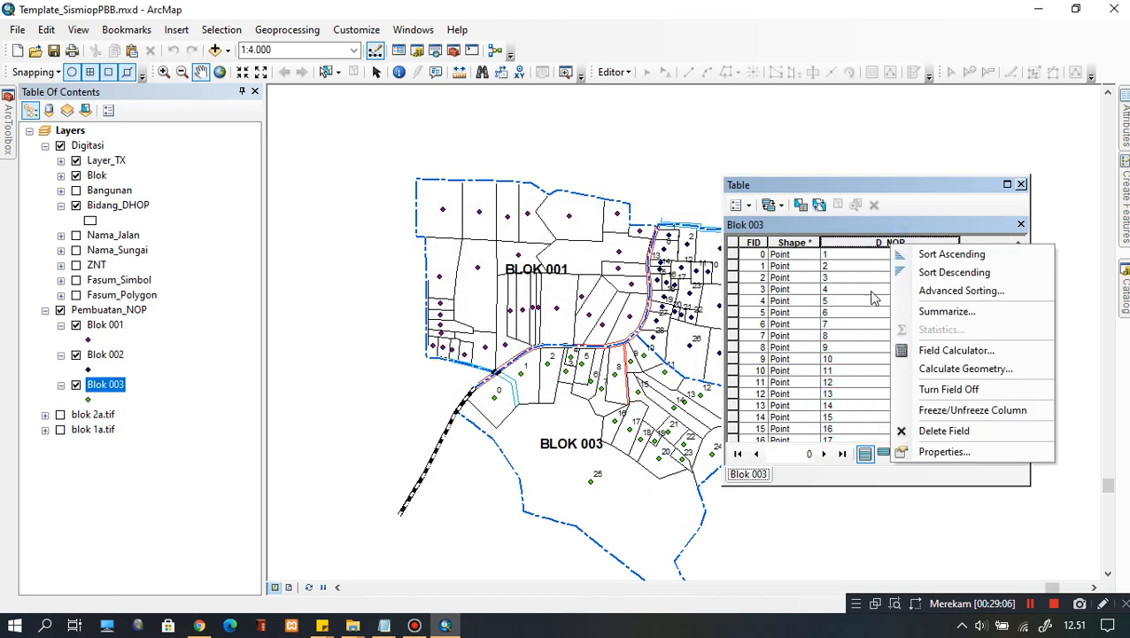
pyautogui.click(944, 352)
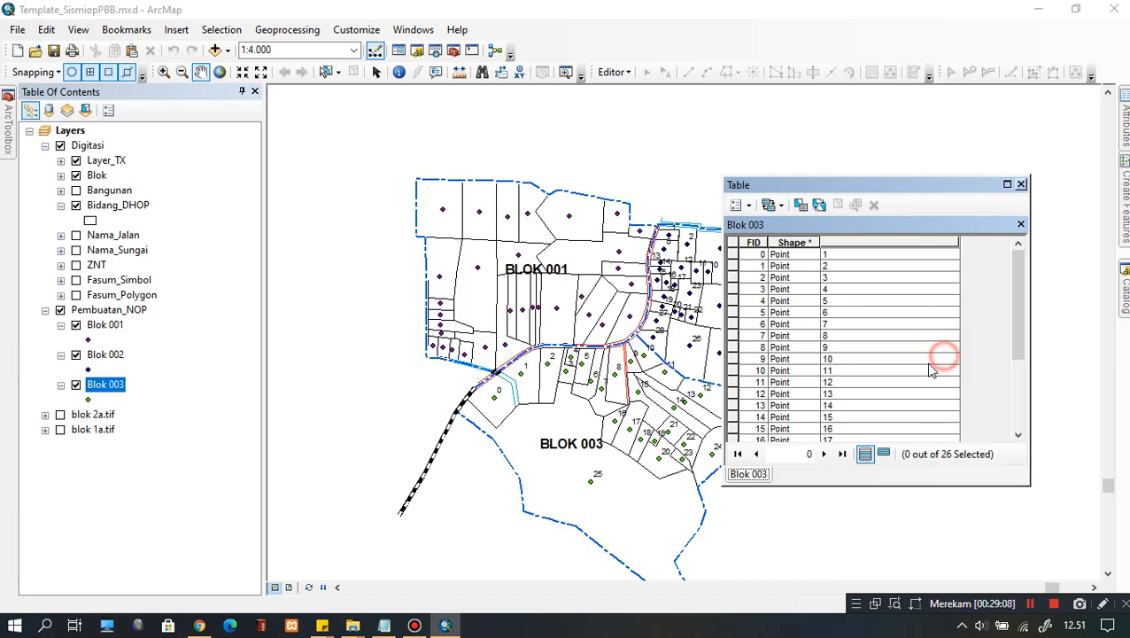
pyautogui.moveTo(512, 340); pyautogui.dragTo(366, 347)
pyautogui.click(602, 483)
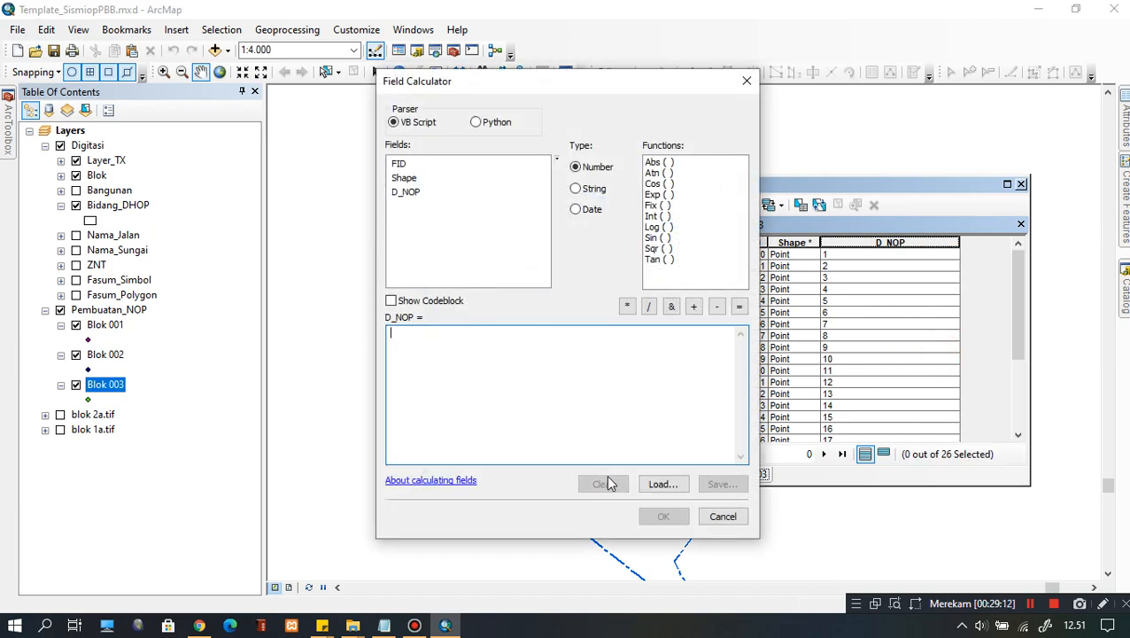
pyautogui.click(550, 397)
pyautogui.click(533, 357)
pyautogui.hotkey('ctrl', 'v')
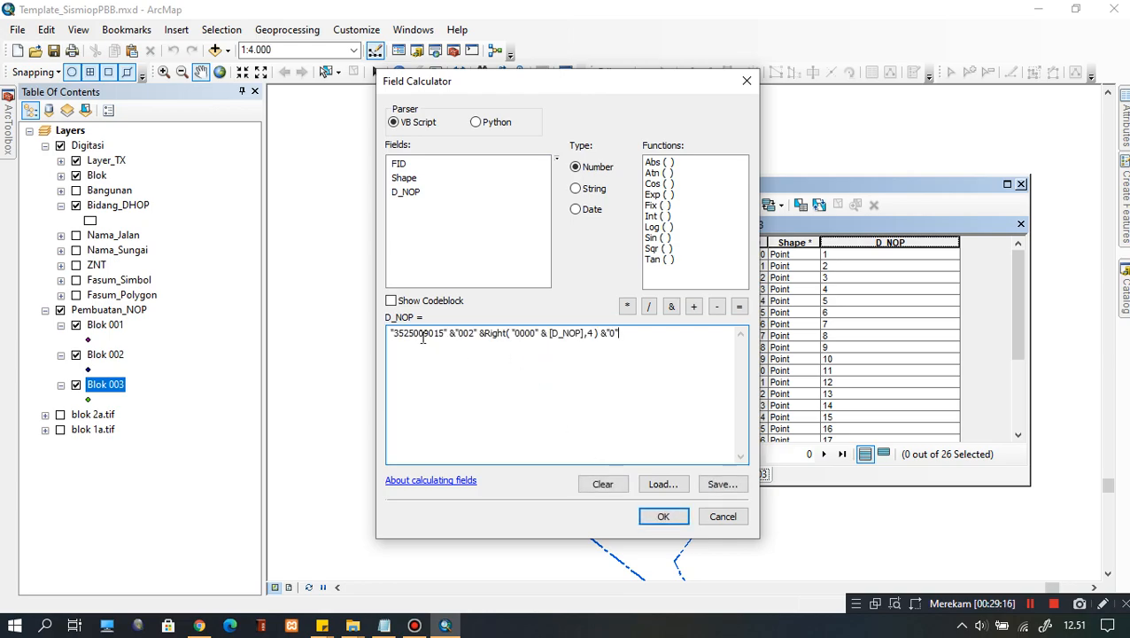
# Change the block code in the expression to "003" and calculate Blok 003's D_NOP field.
pyautogui.doubleClick(464, 333)
pyautogui.moveTo(698, 89); pyautogui.dragTo(624, 73)
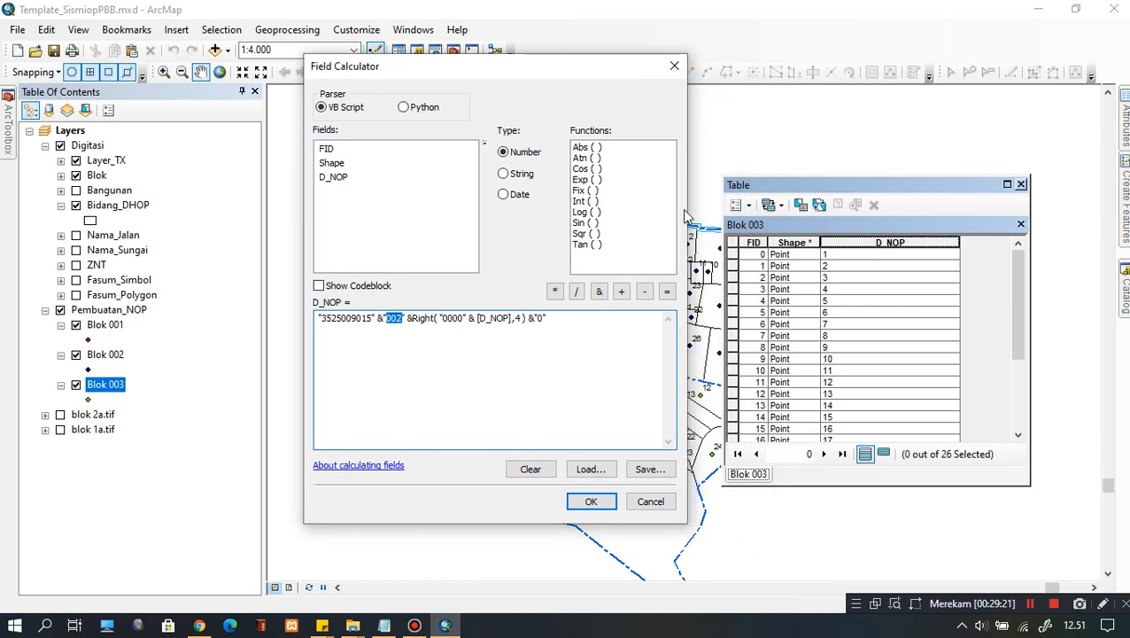
pyautogui.click(760, 477)
pyautogui.click(404, 320)
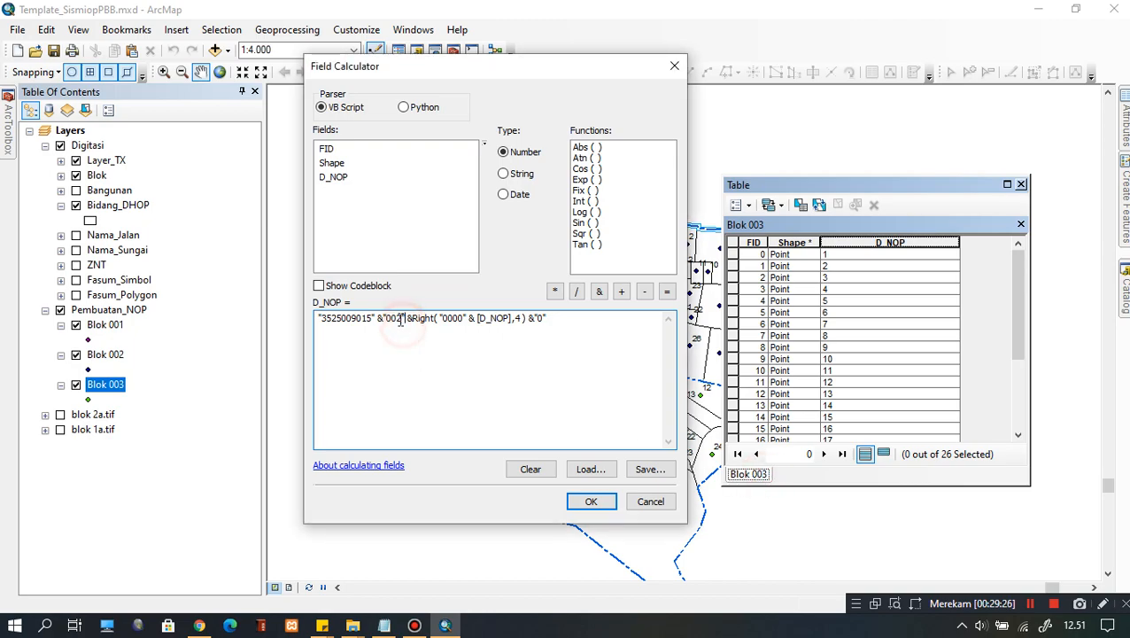
pyautogui.press('BackSpace')
pyautogui.write('3')
pyautogui.click(591, 501)
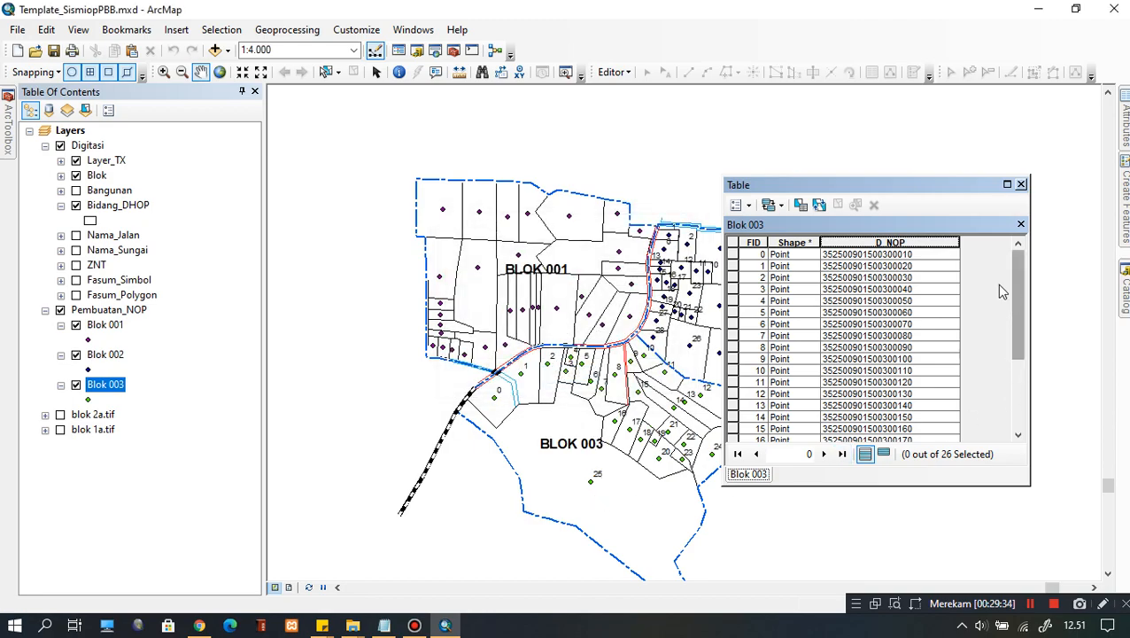
# Narrow the D_NOP column to fit the Blok 003 codes and close the table.
pyautogui.moveTo(960, 240); pyautogui.dragTo(940, 241)
pyautogui.click(934, 323)
pyautogui.click(932, 393)
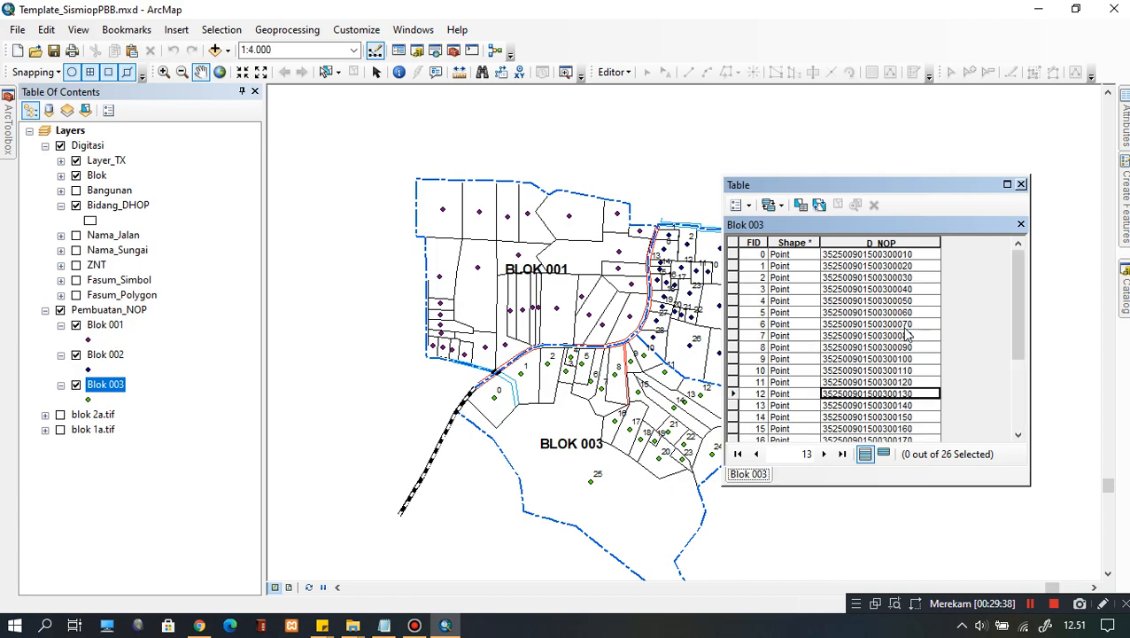
pyautogui.click(1021, 186)
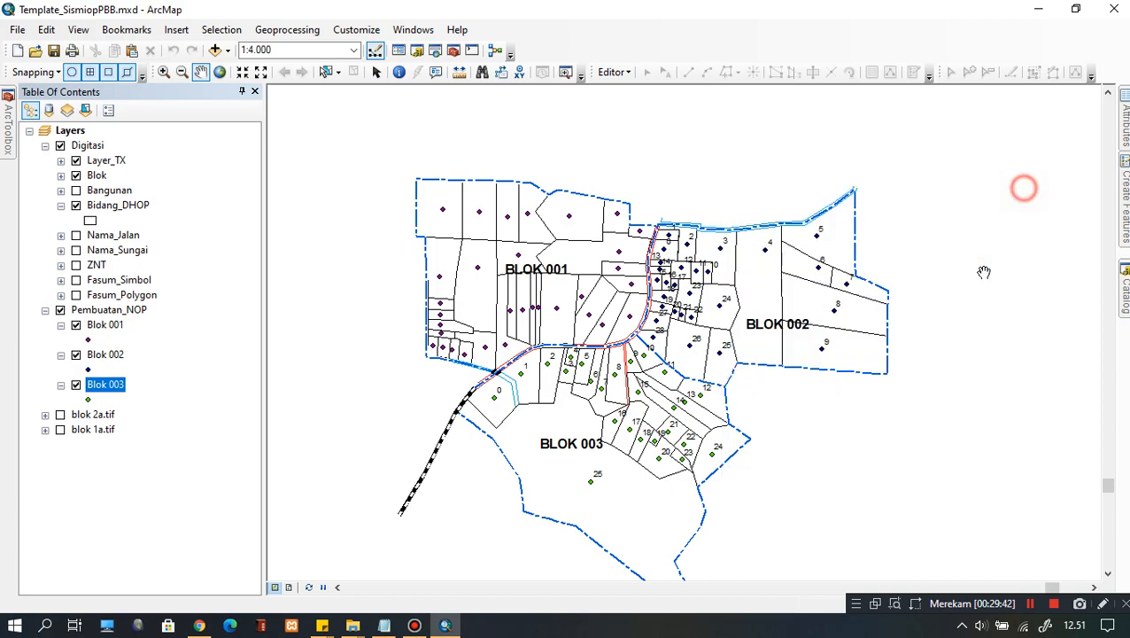
# Review the D_NOP codes in the Blok 001 attribute table, close it and return to the map of all three blocks.
pyautogui.click(652, 381)
pyautogui.moveTo(651, 381); pyautogui.dragTo(672, 382)
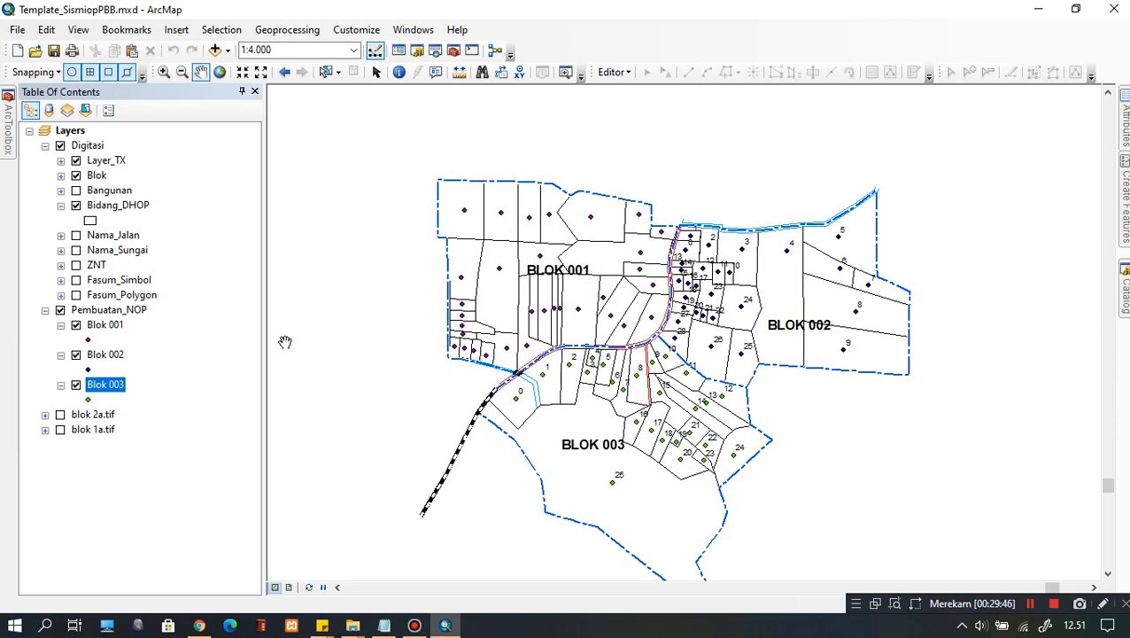
pyautogui.click(104, 324)
pyautogui.rightClick(104, 324)
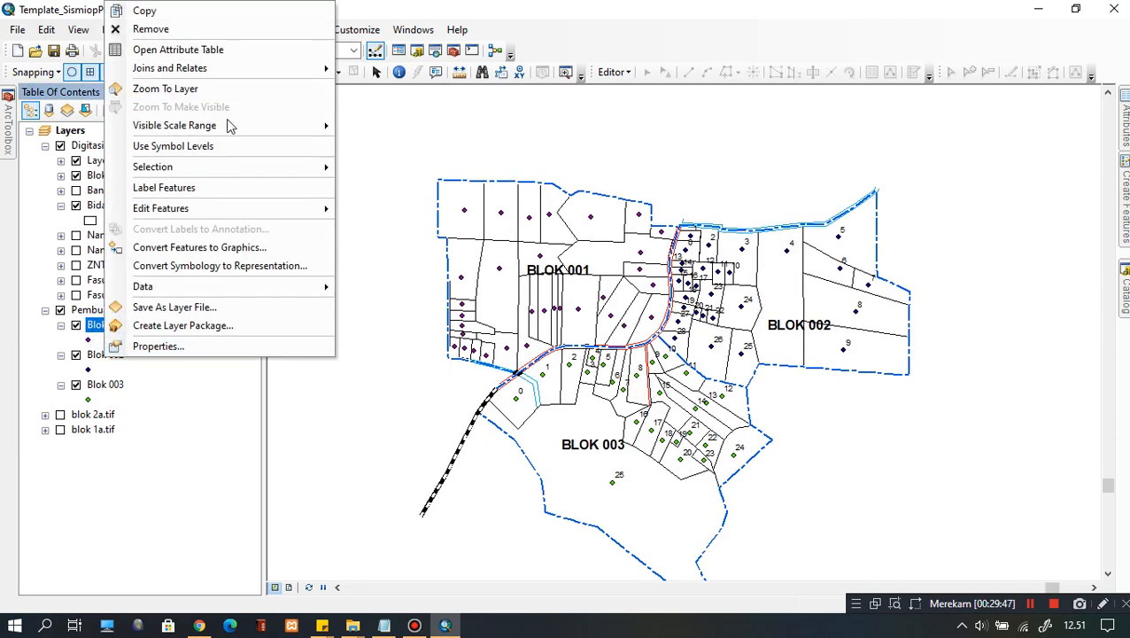
pyautogui.click(248, 49)
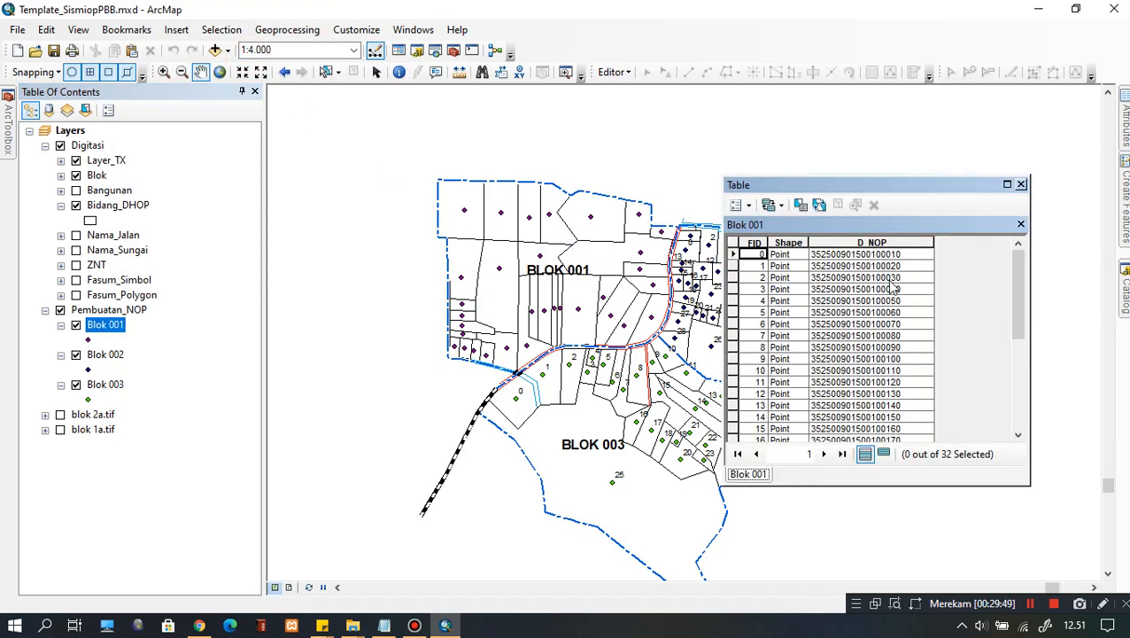
pyautogui.click(1022, 185)
pyautogui.scroll(1, 605, 328)
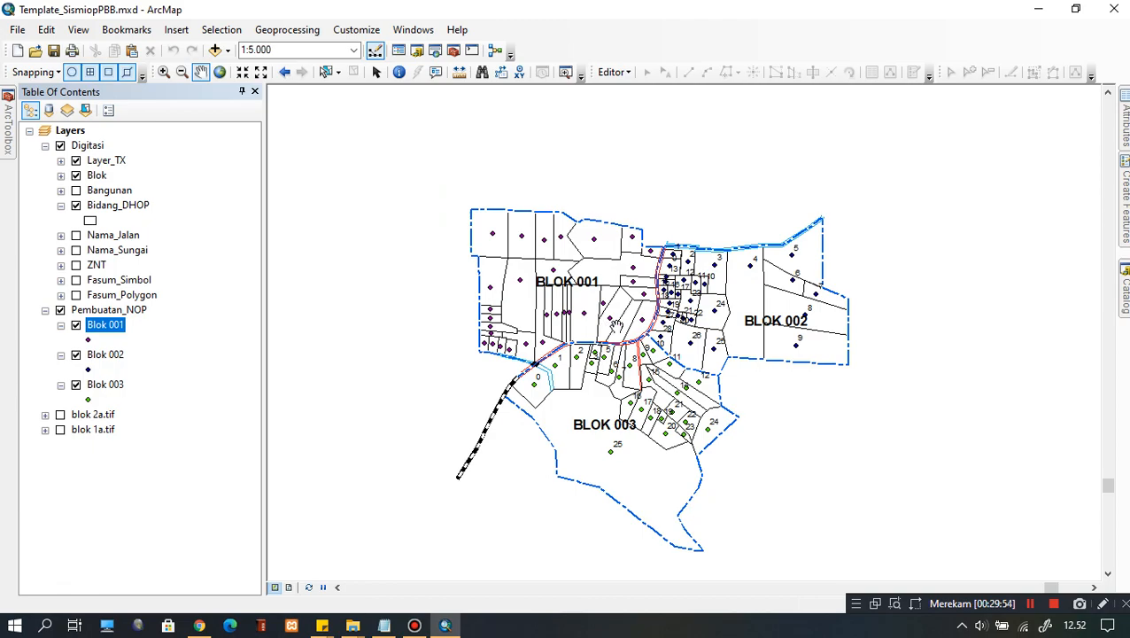
pyautogui.moveTo(614, 326); pyautogui.dragTo(610, 310)
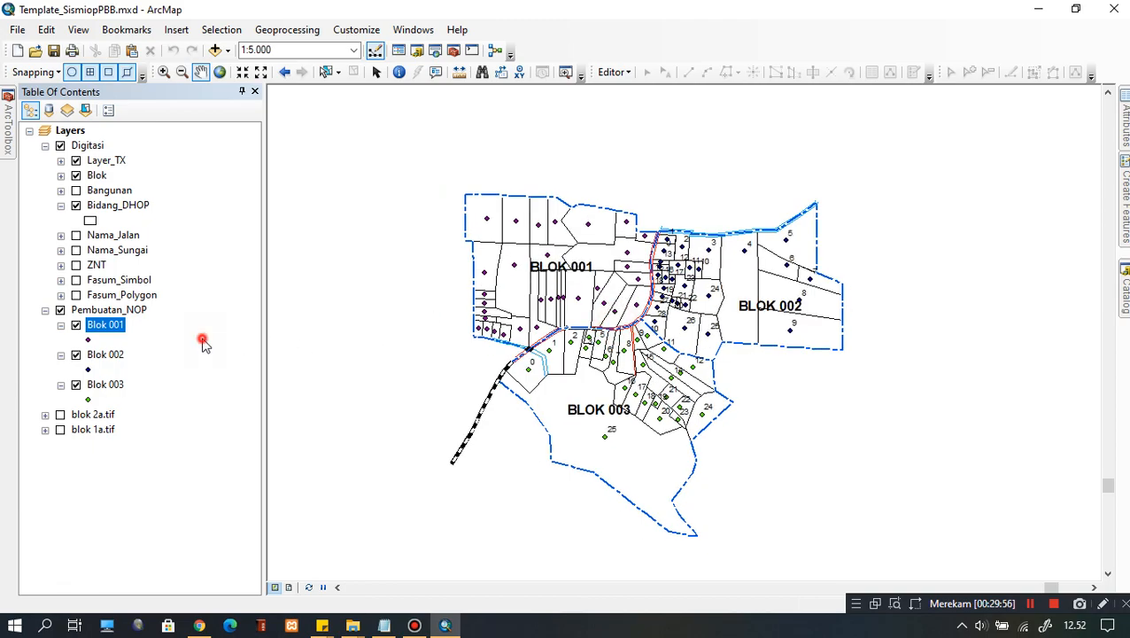
pyautogui.click(110, 326)
pyautogui.click(107, 355)
pyautogui.click(118, 385)
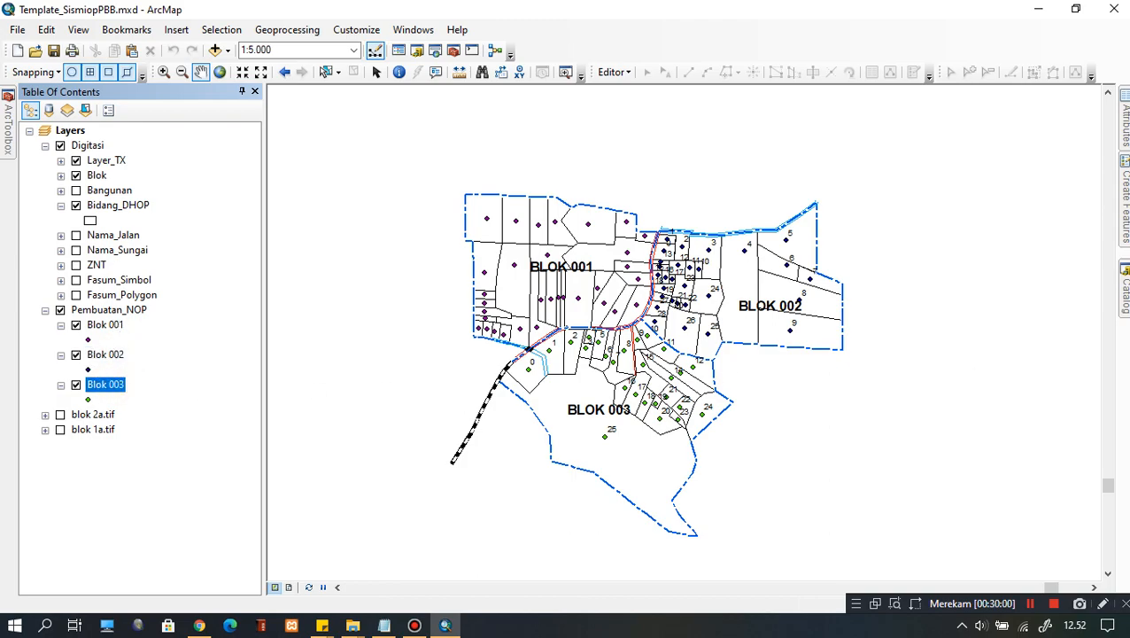
# Show the Catalog and check the shapefile path in the Blok 001 layer's source properties, closing them without changes.
pyautogui.click(1126, 291)
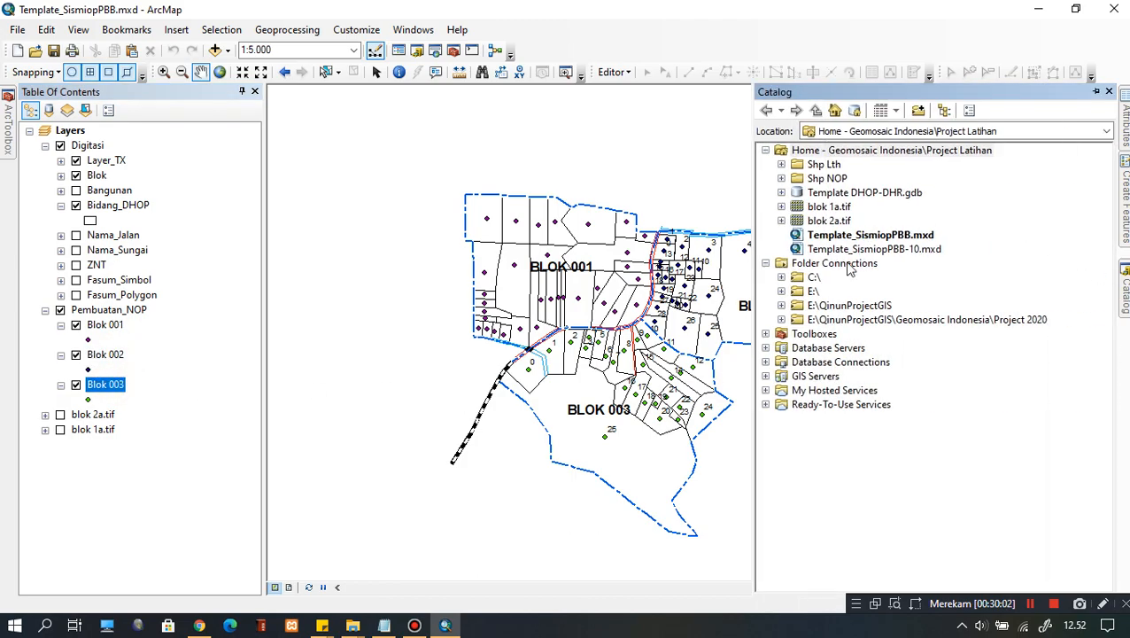
pyautogui.click(105, 325)
pyautogui.rightClick(104, 326)
pyautogui.click(163, 346)
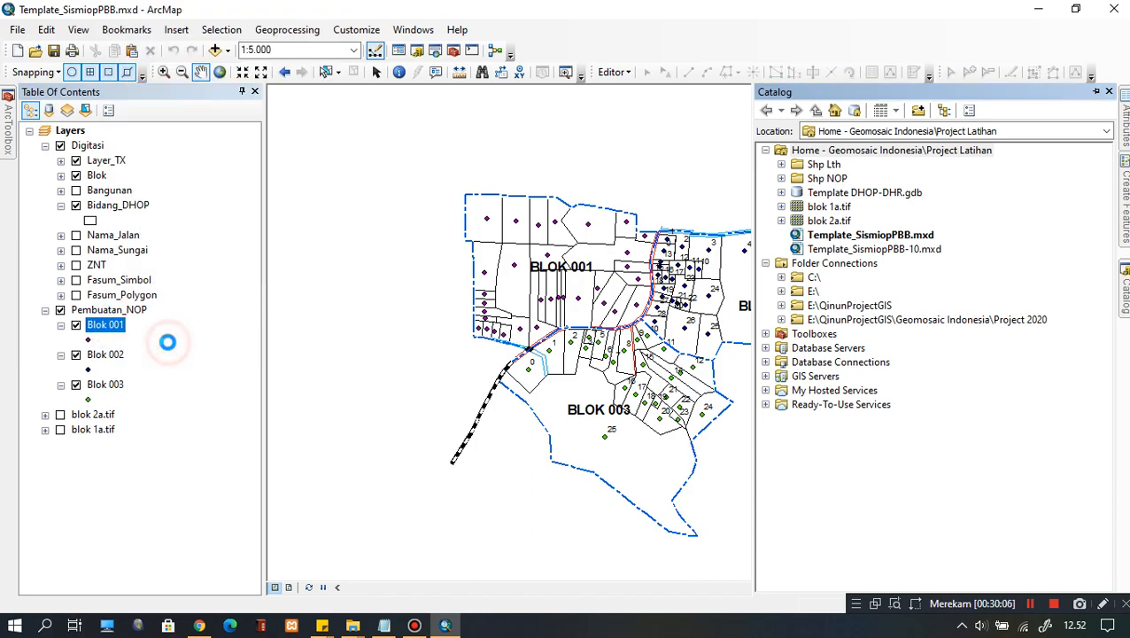
pyautogui.moveTo(467, 263); pyautogui.dragTo(483, 263)
pyautogui.doubleClick(329, 263)
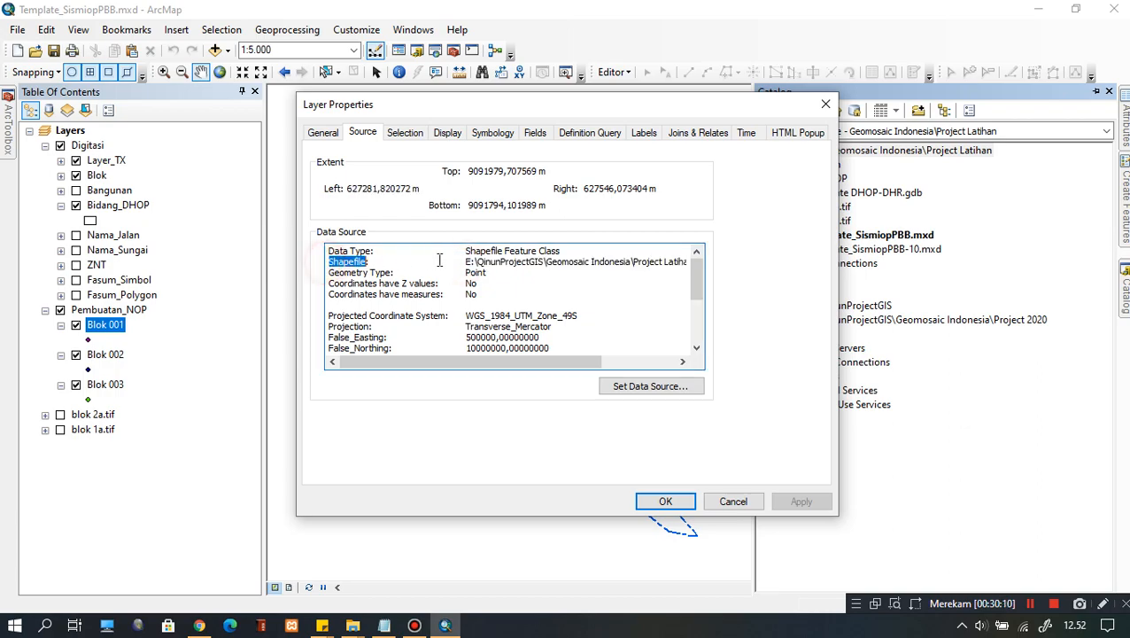
pyautogui.moveTo(467, 262); pyautogui.dragTo(688, 263)
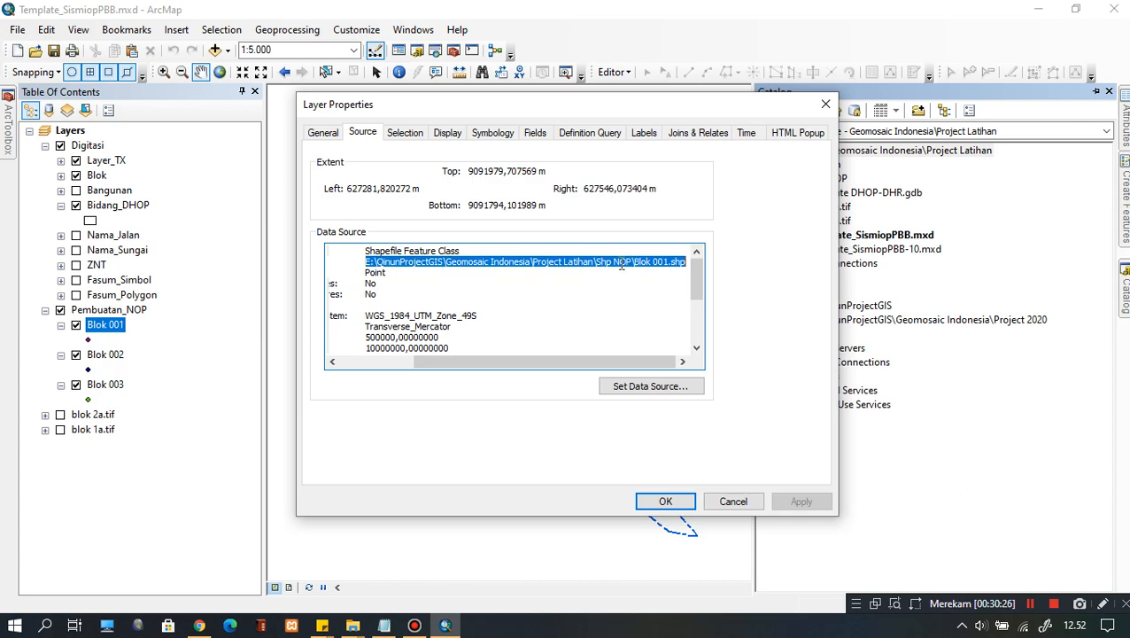
pyautogui.click(731, 502)
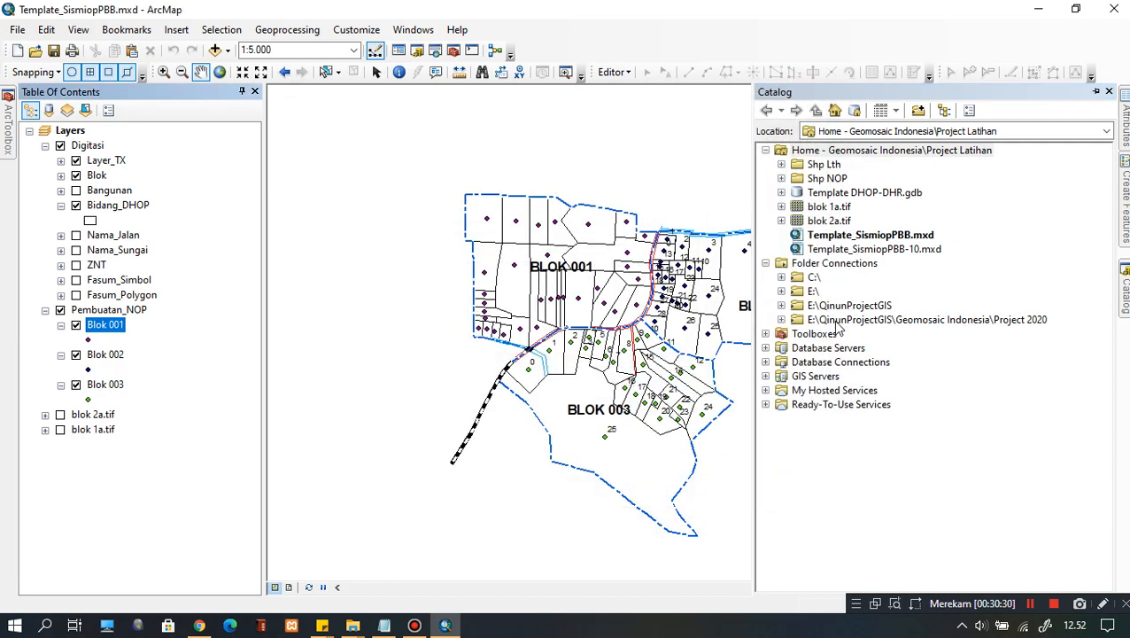
# Browse the Catalog through E:\QinunProjectGIS, Geomosaic Indonesia and Project Latihan to the Shp NOP folder and select Blok 001.shp.
pyautogui.click(782, 306)
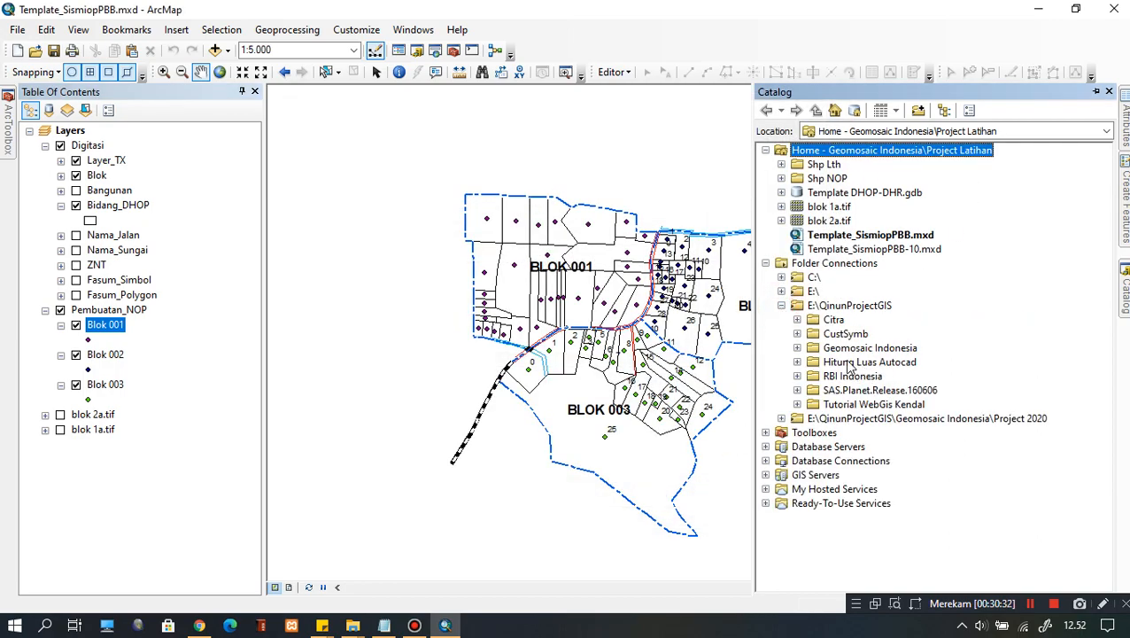
pyautogui.click(852, 348)
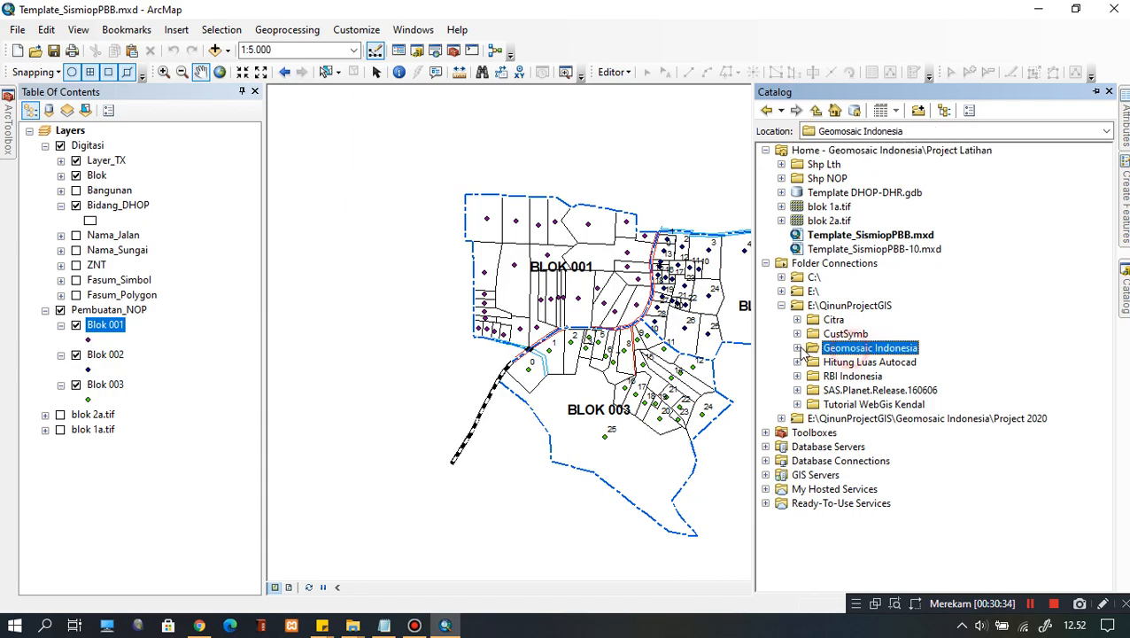
pyautogui.click(798, 348)
pyautogui.click(855, 405)
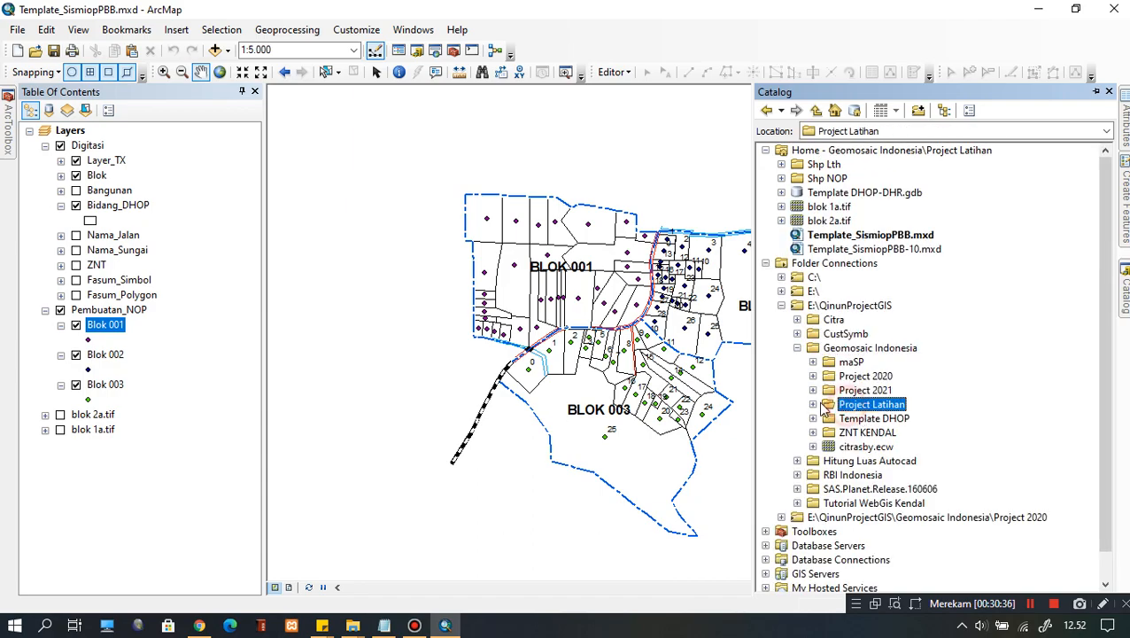
pyautogui.click(814, 404)
pyautogui.scroll(-2, 820, 404)
pyautogui.click(874, 347)
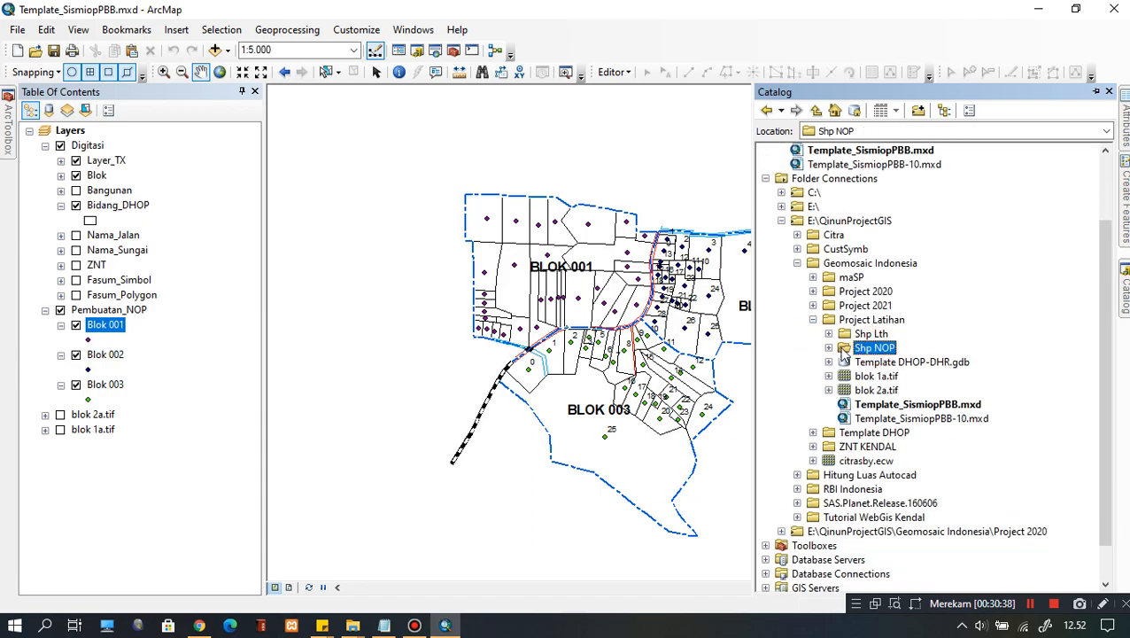
pyautogui.click(829, 347)
pyautogui.click(906, 391)
pyautogui.click(895, 362)
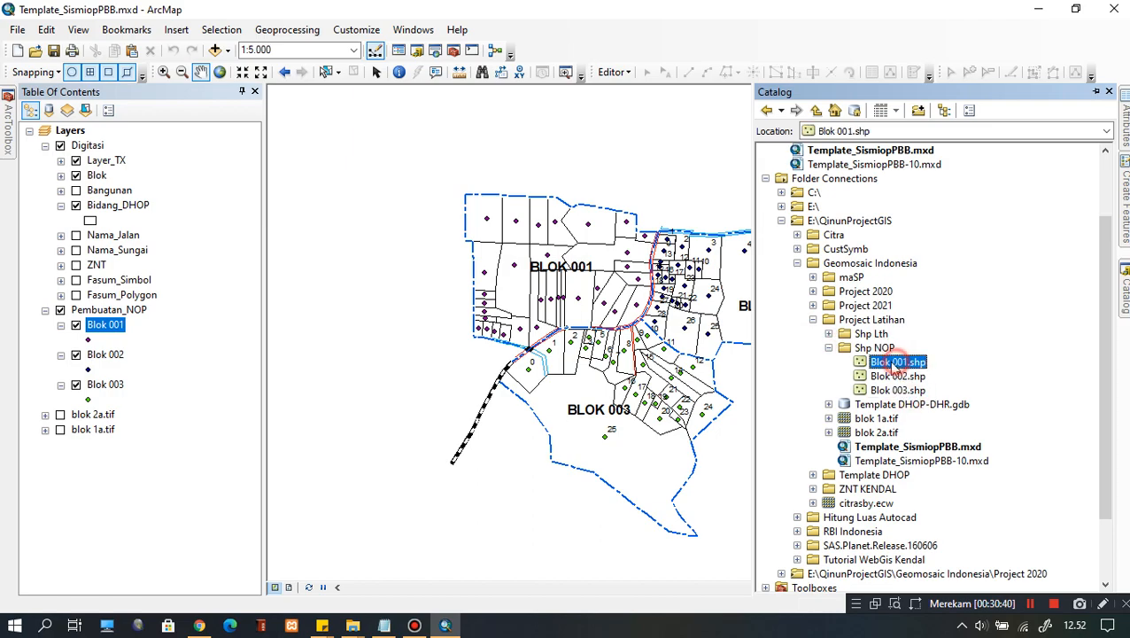
# Copy the Blok 001.shp shapefile and paste it into the same Shp NOP folder.
pyautogui.click(879, 348)
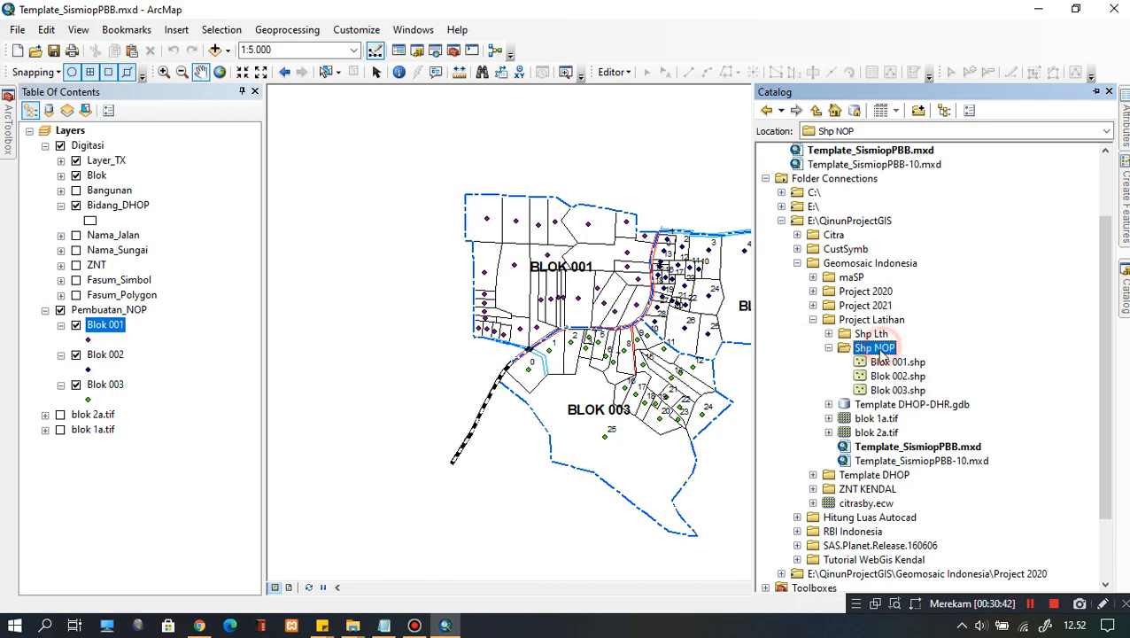
pyautogui.click(891, 363)
pyautogui.click(875, 348)
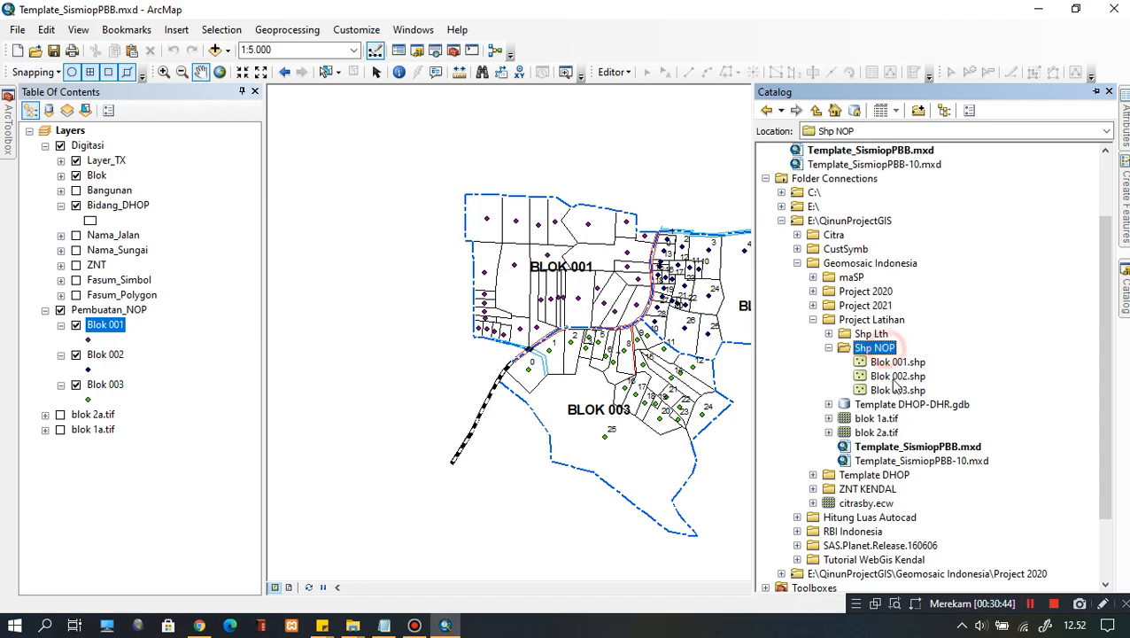
pyautogui.click(890, 363)
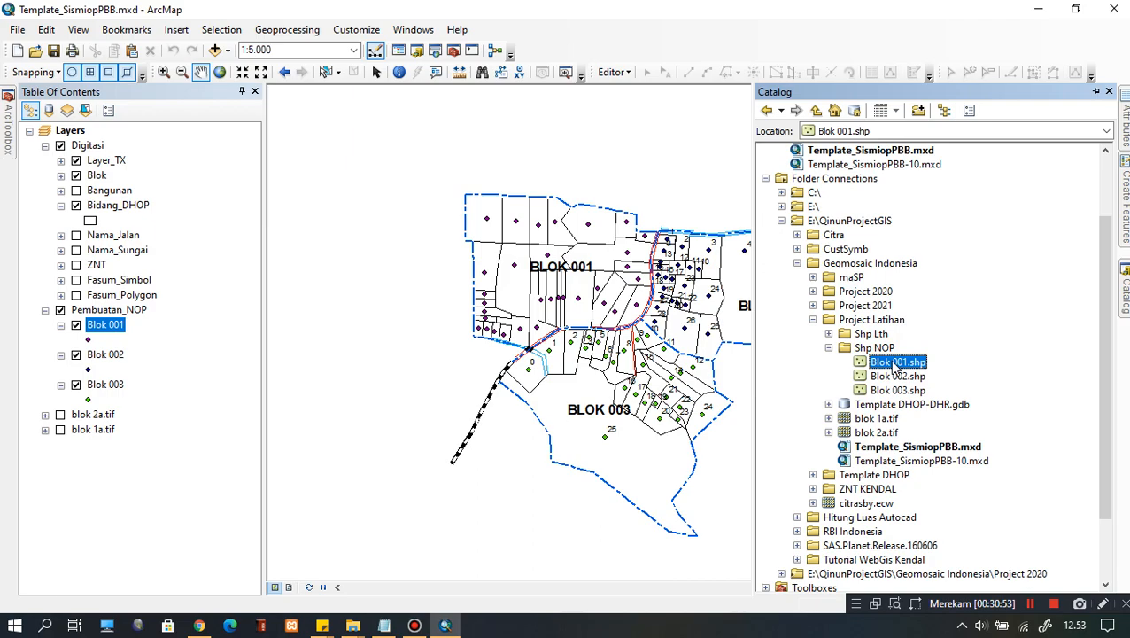
pyautogui.rightClick(889, 370)
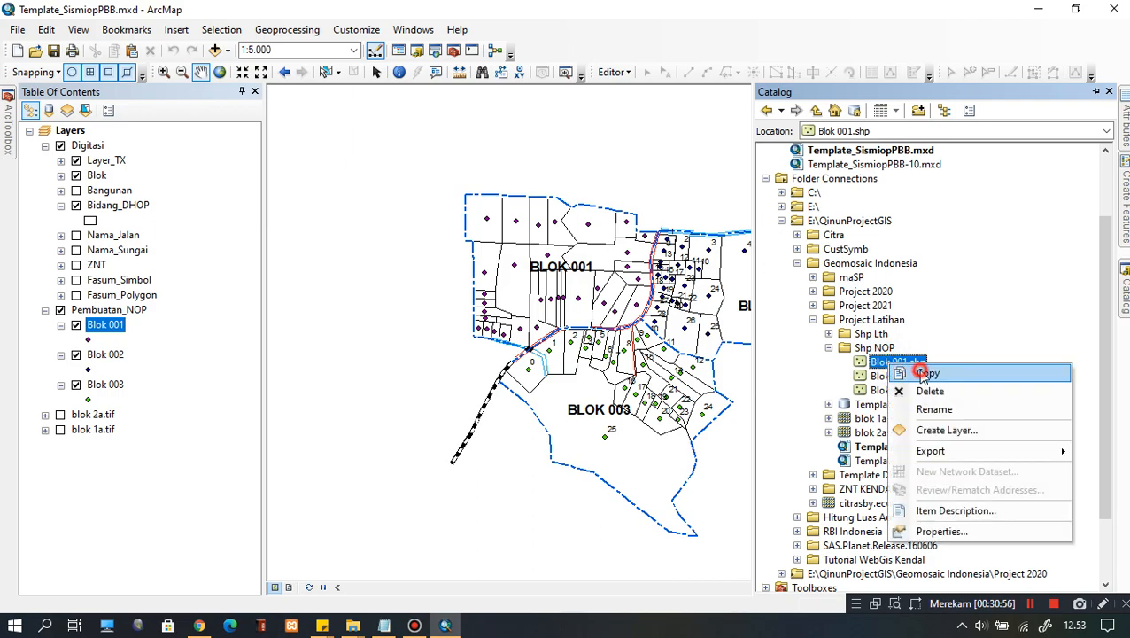
pyautogui.click(913, 374)
pyautogui.click(877, 348)
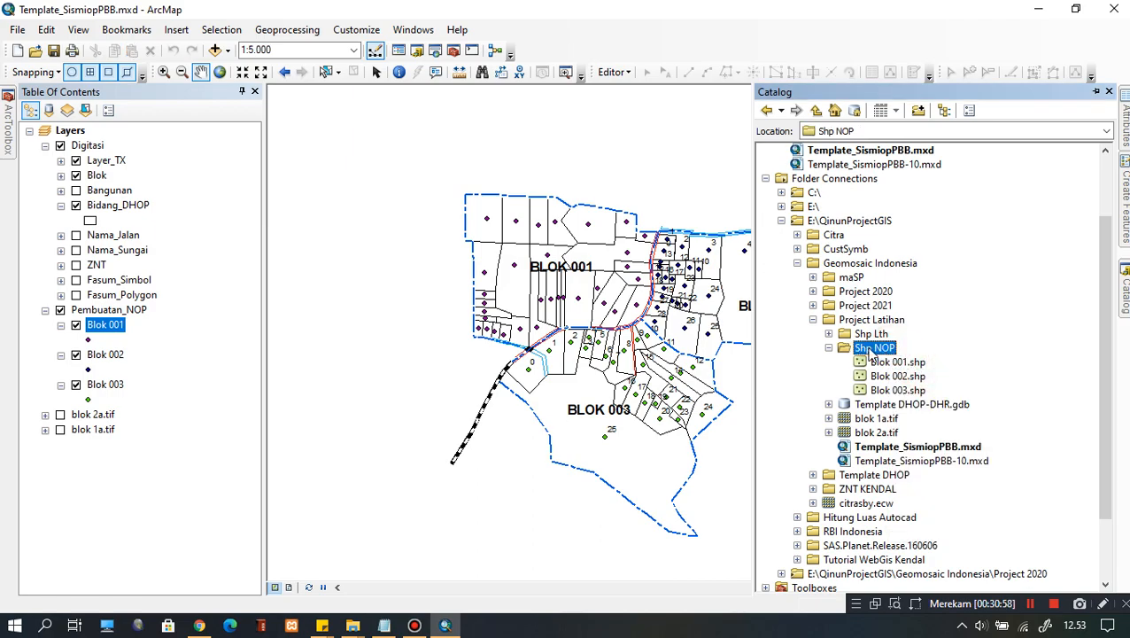
pyautogui.rightClick(880, 353)
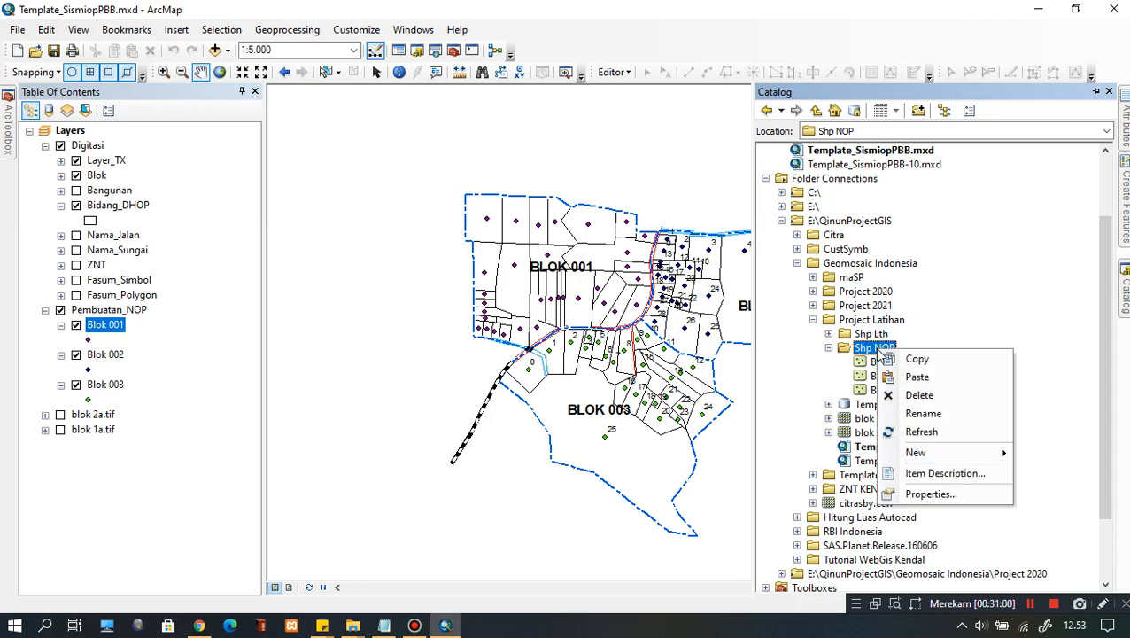
# Paste the copied Blok 001 shapefile into the Shp NOP folder and rename the copy Semua NOP.
pyautogui.click(910, 377)
pyautogui.click(929, 376)
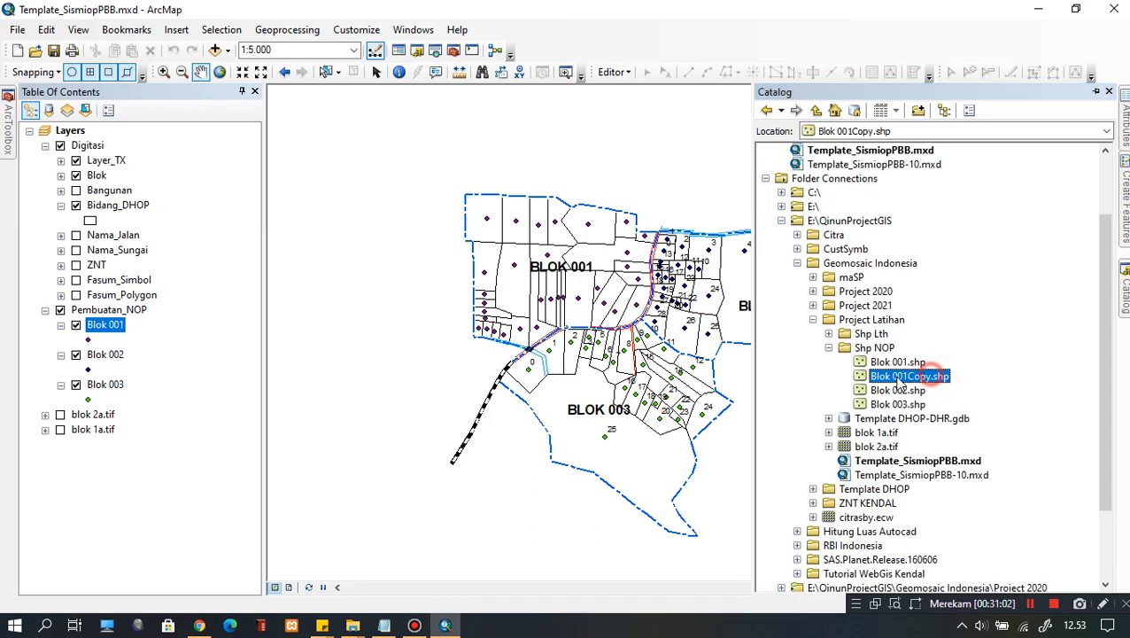
pyautogui.rightClick(902, 379)
pyautogui.click(946, 502)
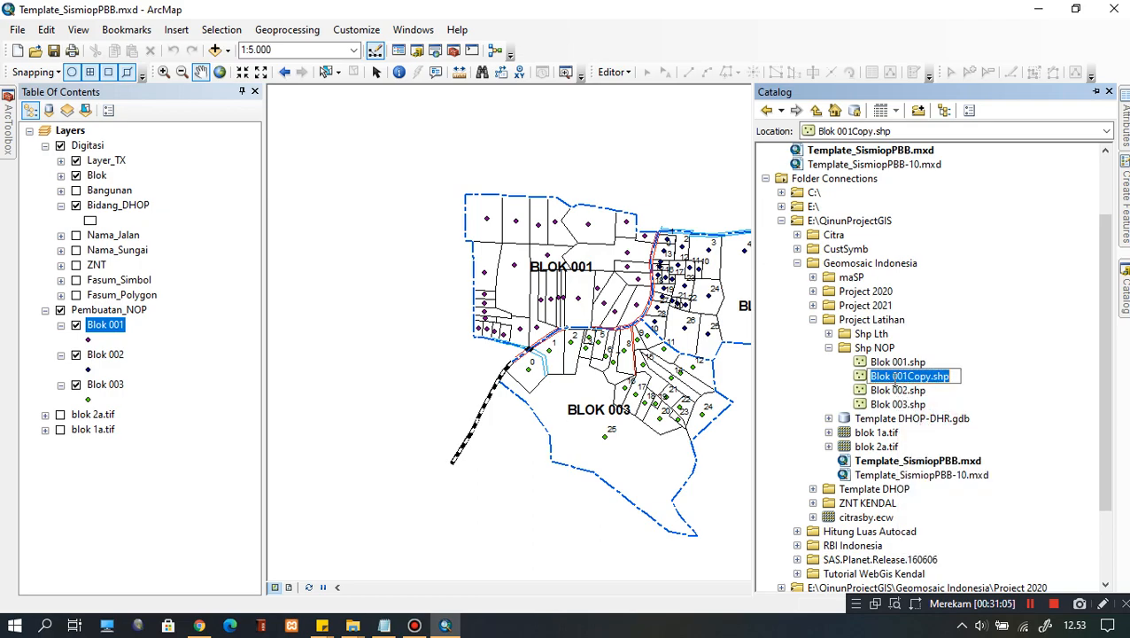
pyautogui.write('Se')
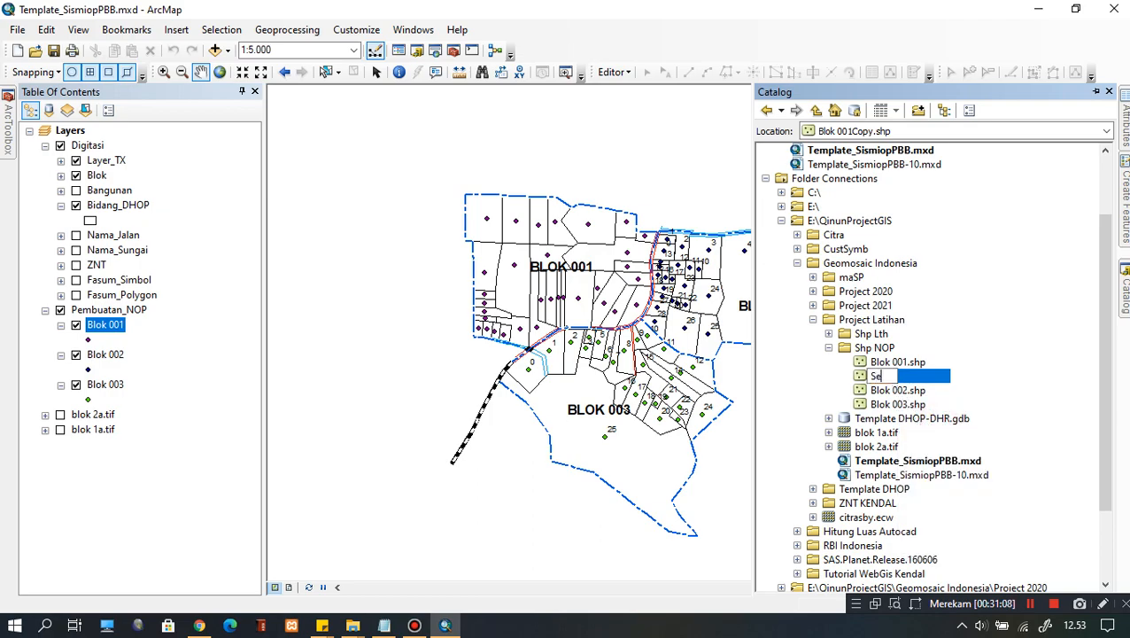
pyautogui.write('mua NOP')
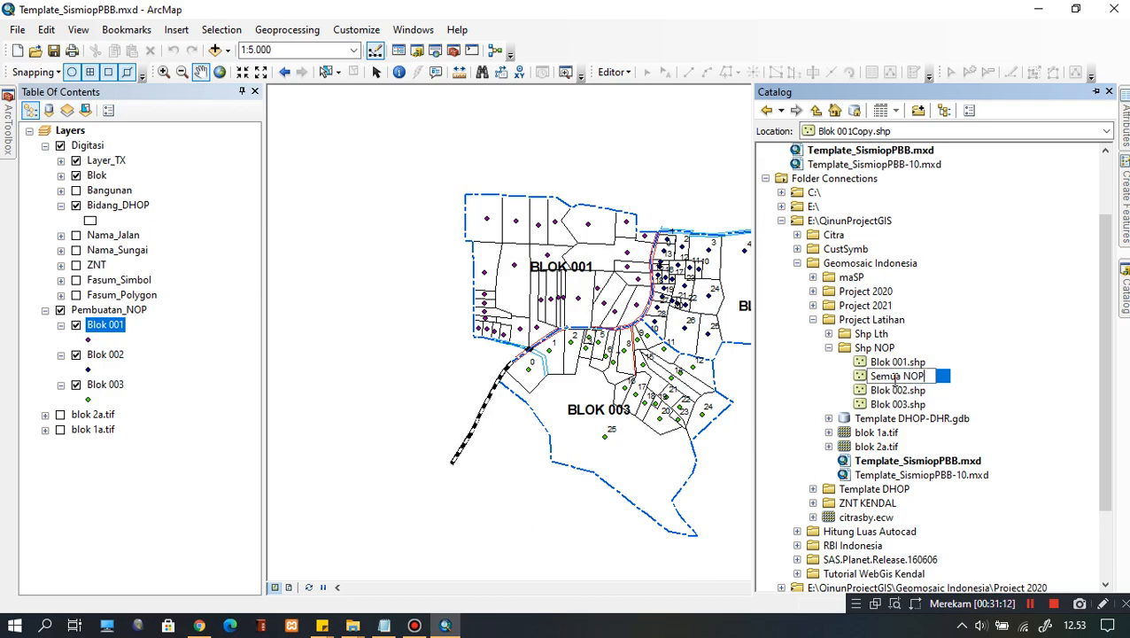
pyautogui.press('Return')
# Add the Semua NOP shapefile to the map as the topmost layer, above the Digitasi group.
pyautogui.click(905, 418)
pyautogui.click(922, 404)
pyautogui.moveTo(899, 409); pyautogui.dragTo(140, 133)
pyautogui.click(143, 167)
pyautogui.click(107, 148)
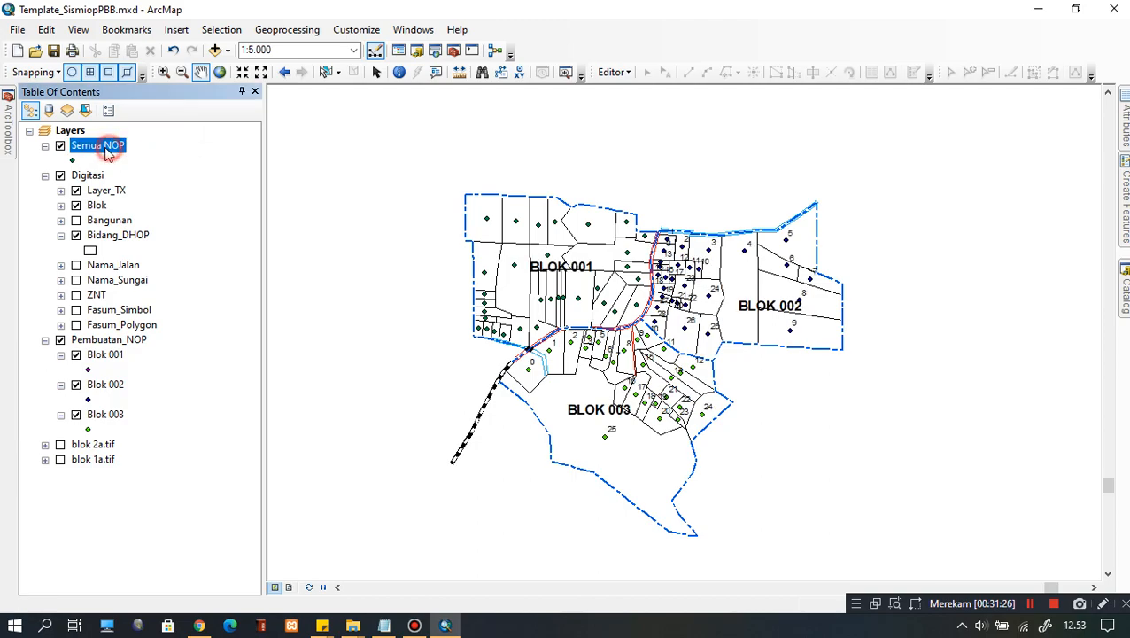
# Start an edit session on the Semua NOP layer.
pyautogui.rightClick(107, 154)
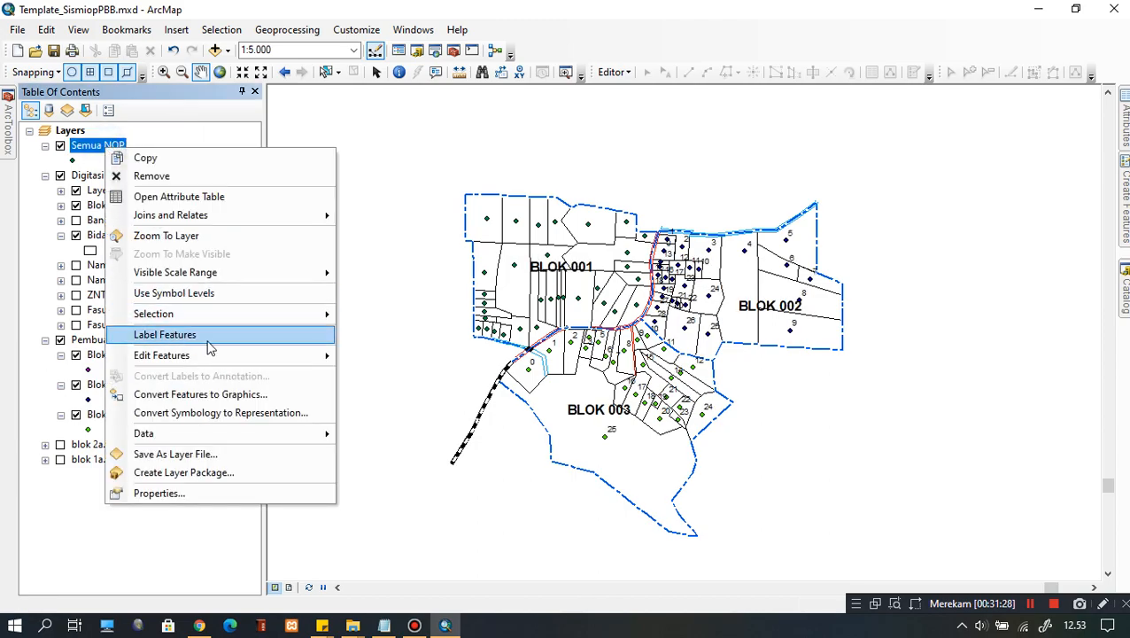
pyautogui.moveTo(212, 359)
pyautogui.click(368, 357)
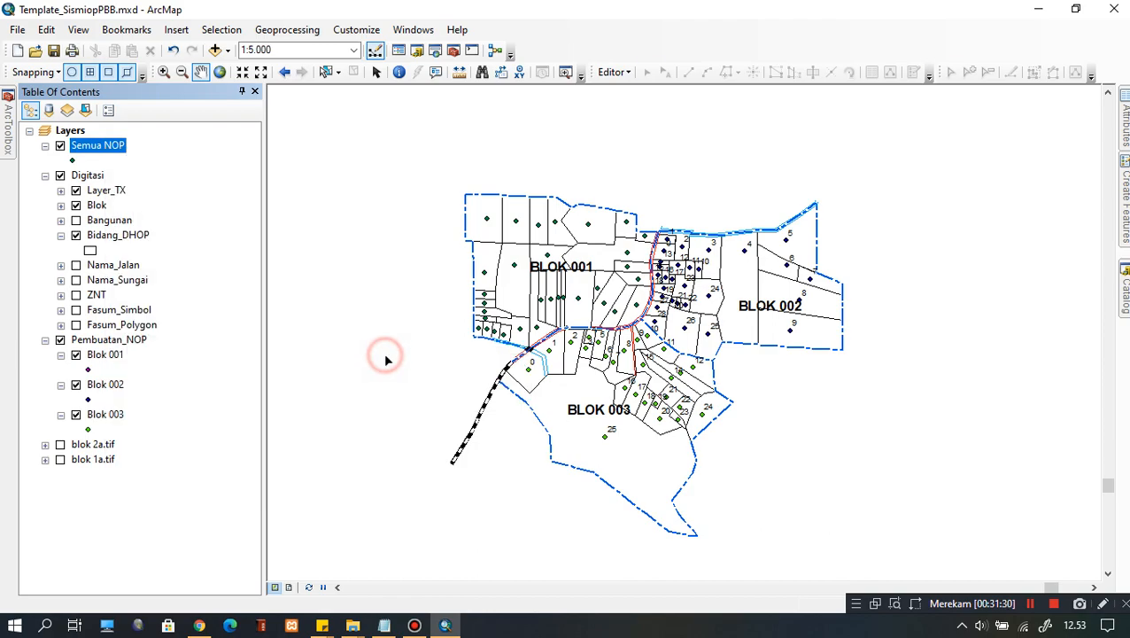
# Open the Semua NOP attribute table and delete all of its records.
pyautogui.click(120, 147)
pyautogui.rightClick(121, 149)
pyautogui.click(183, 188)
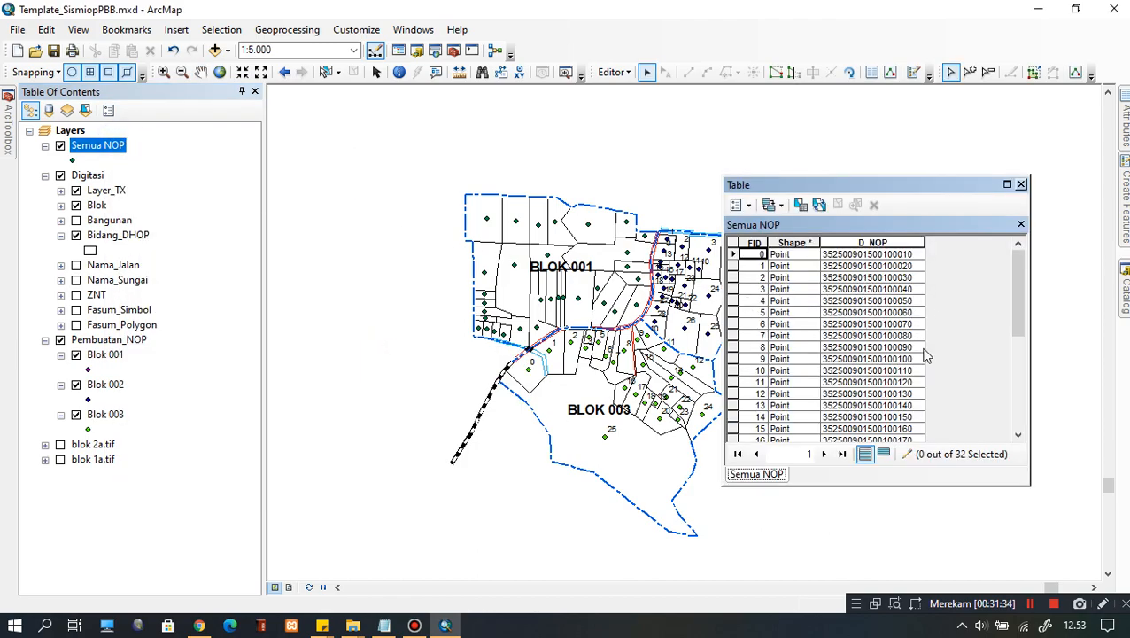
pyautogui.moveTo(1019, 284); pyautogui.dragTo(1021, 396)
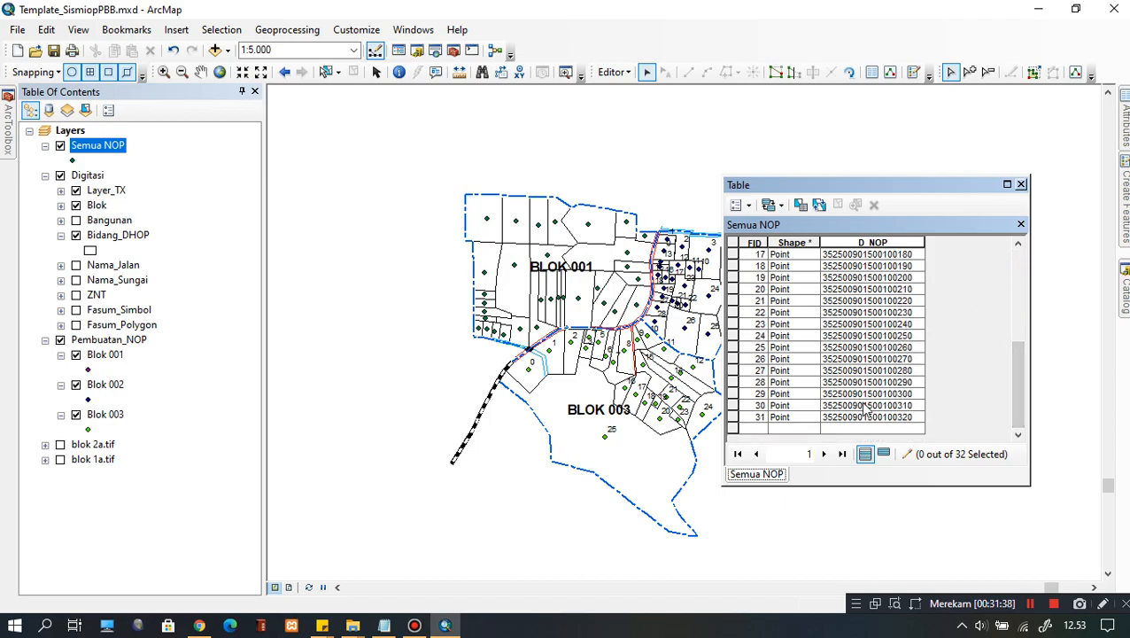
pyautogui.click(819, 205)
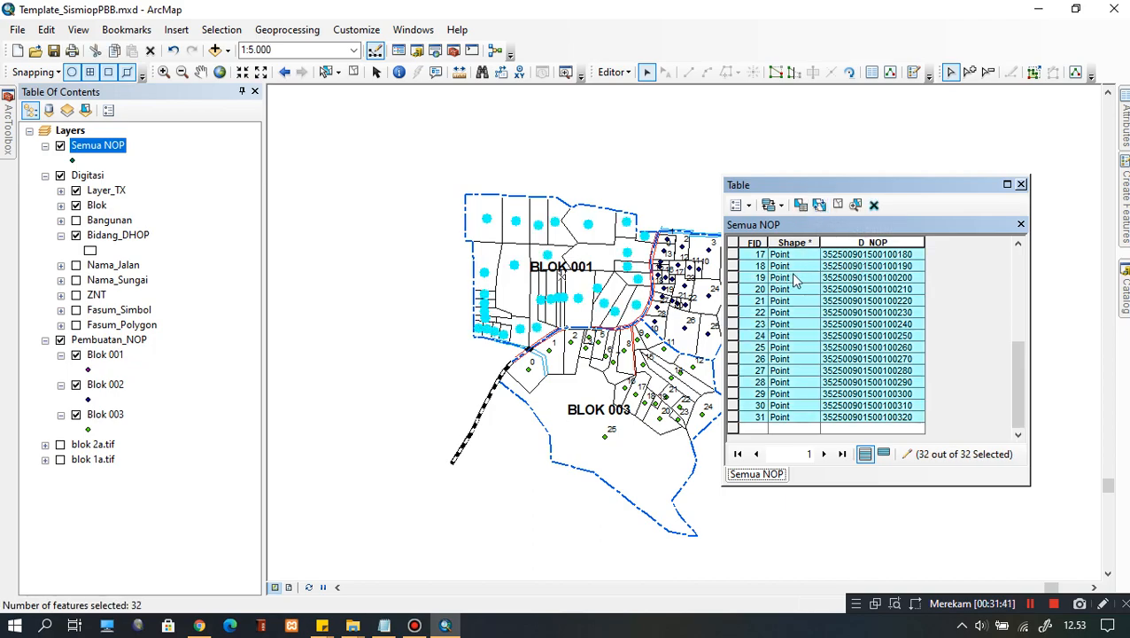
pyautogui.click(819, 205)
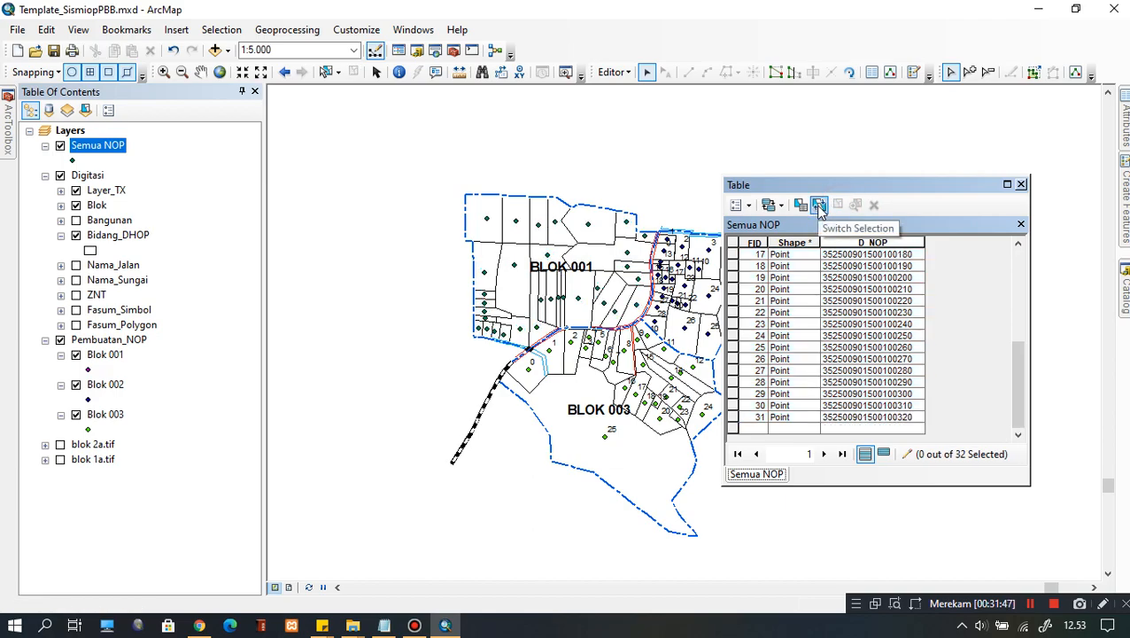
pyautogui.click(819, 206)
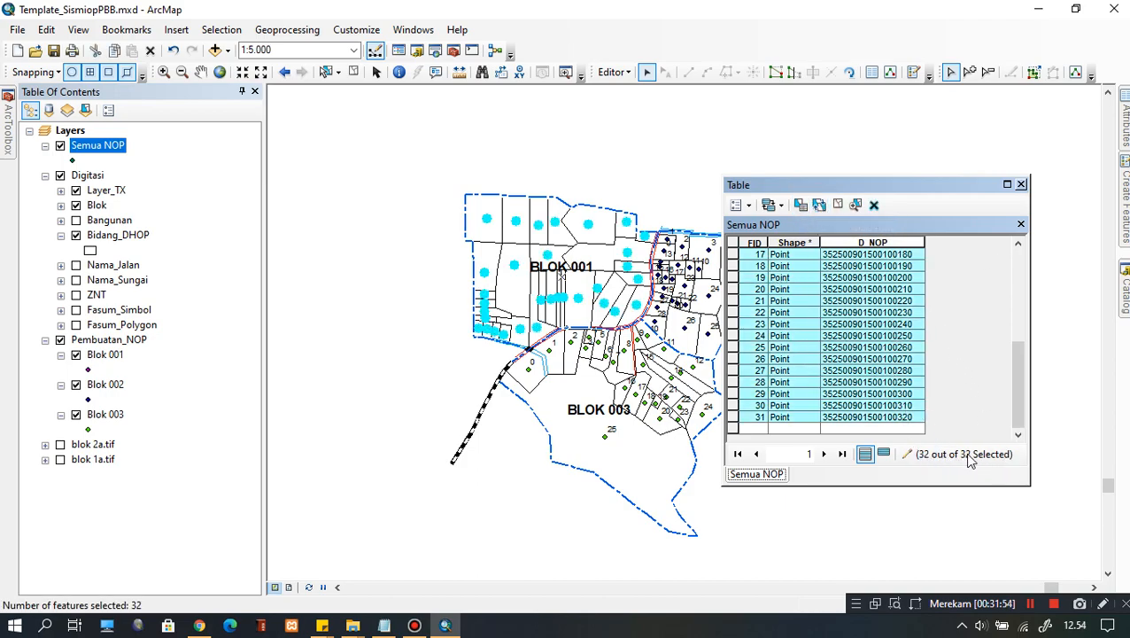
pyautogui.click(874, 205)
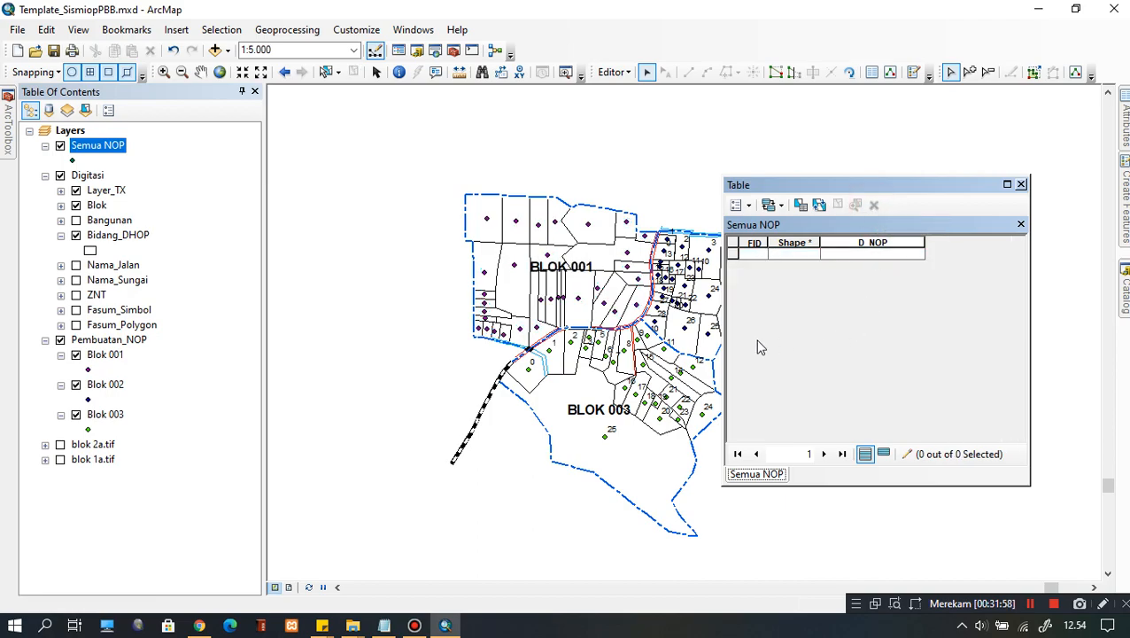
# Close the attribute table, then save the edits and end the edit session.
pyautogui.click(1020, 184)
pyautogui.click(614, 72)
pyautogui.click(638, 127)
pyautogui.click(614, 72)
pyautogui.click(638, 109)
pyautogui.moveTo(747, 296); pyautogui.dragTo(773, 295)
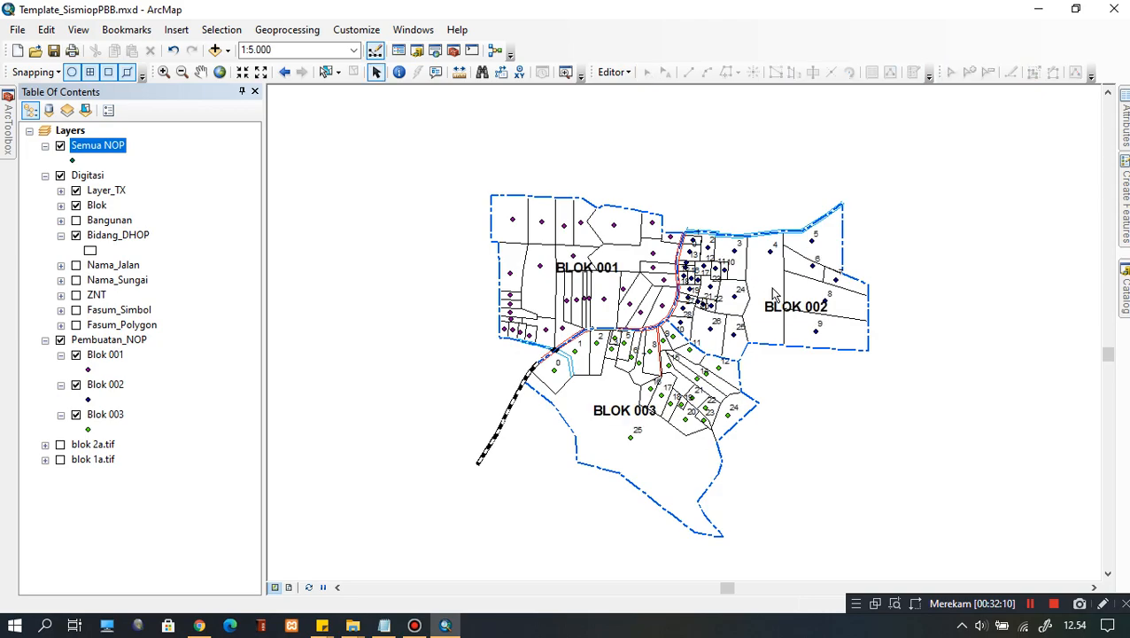
pyautogui.scroll(1, 708, 299)
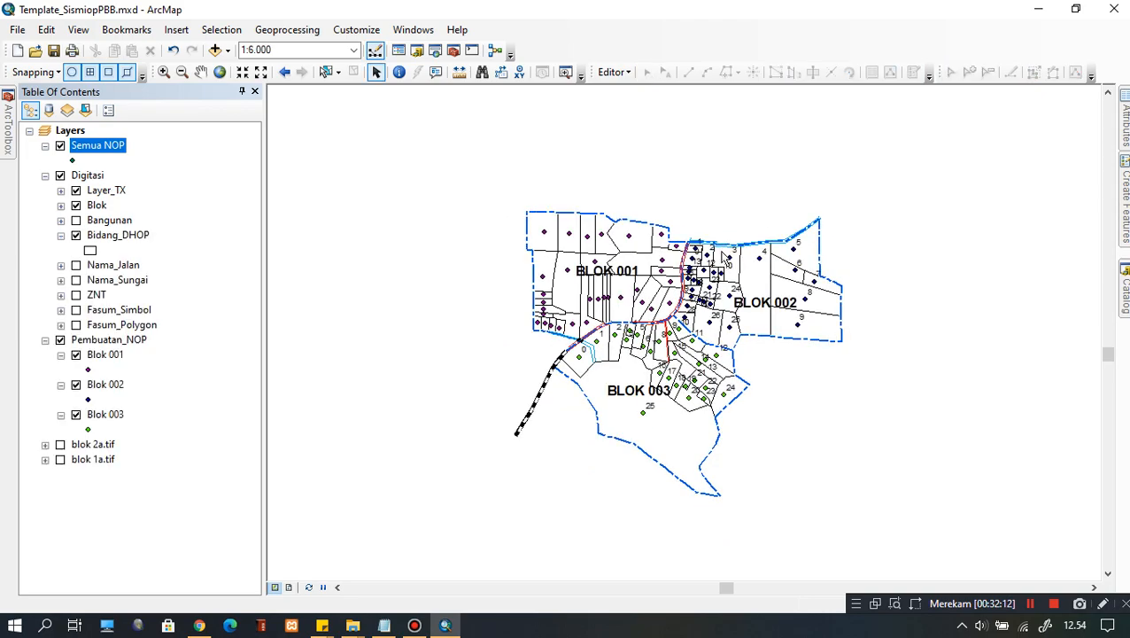
pyautogui.scroll(-1, 707, 295)
pyautogui.moveTo(666, 268); pyautogui.dragTo(648, 288)
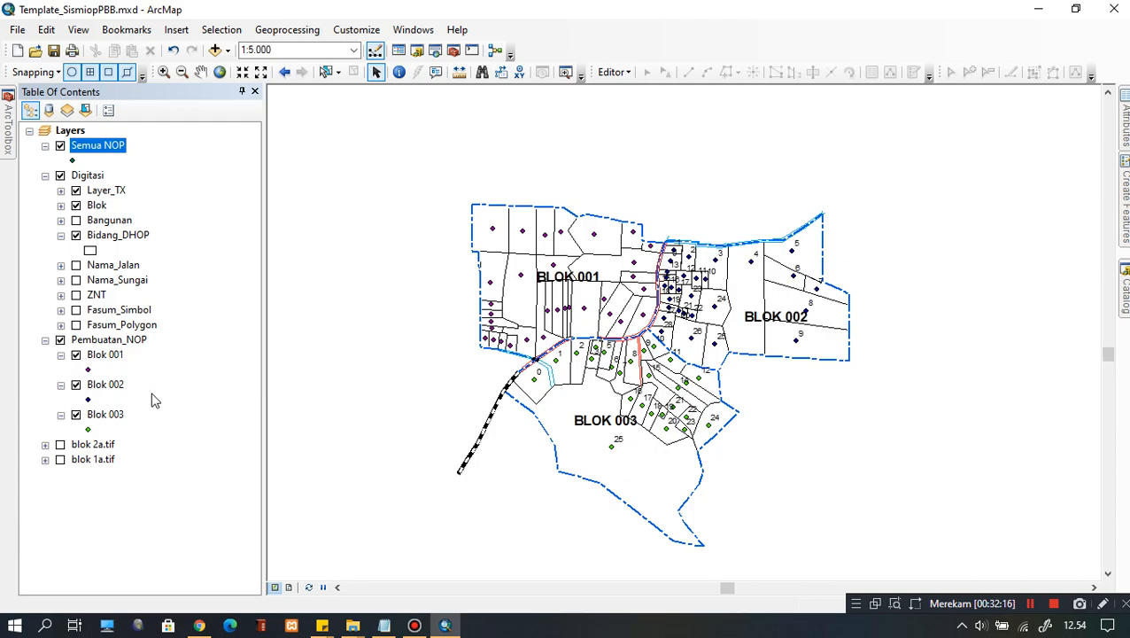
pyautogui.click(102, 357)
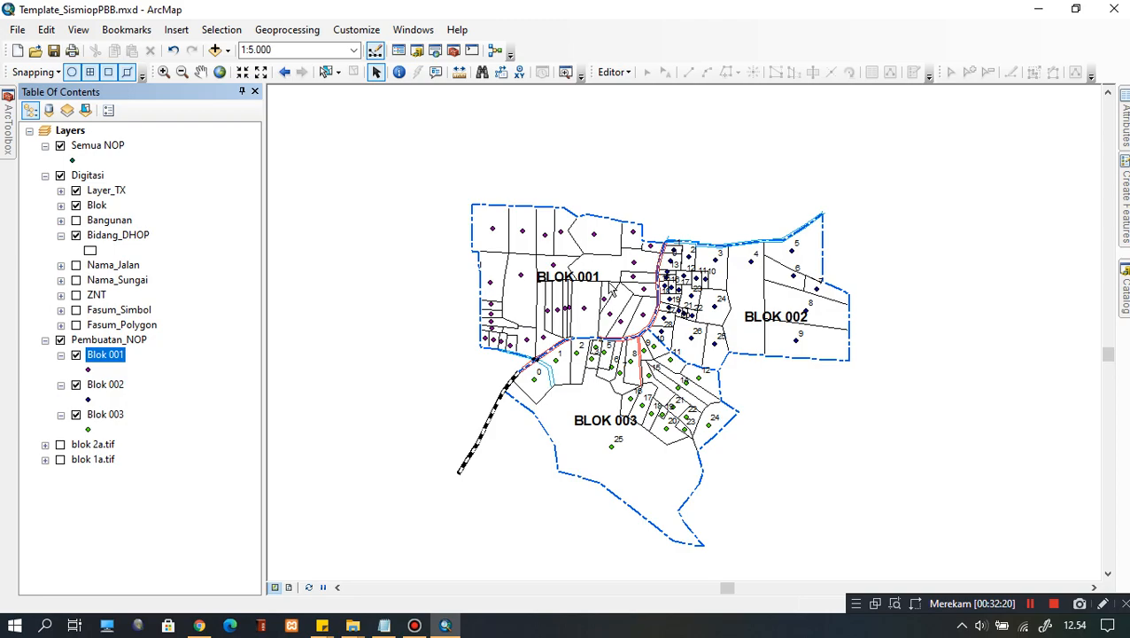
pyautogui.click(105, 358)
pyautogui.click(169, 358)
# Start editing the emptied Semua NOP layer again.
pyautogui.click(100, 148)
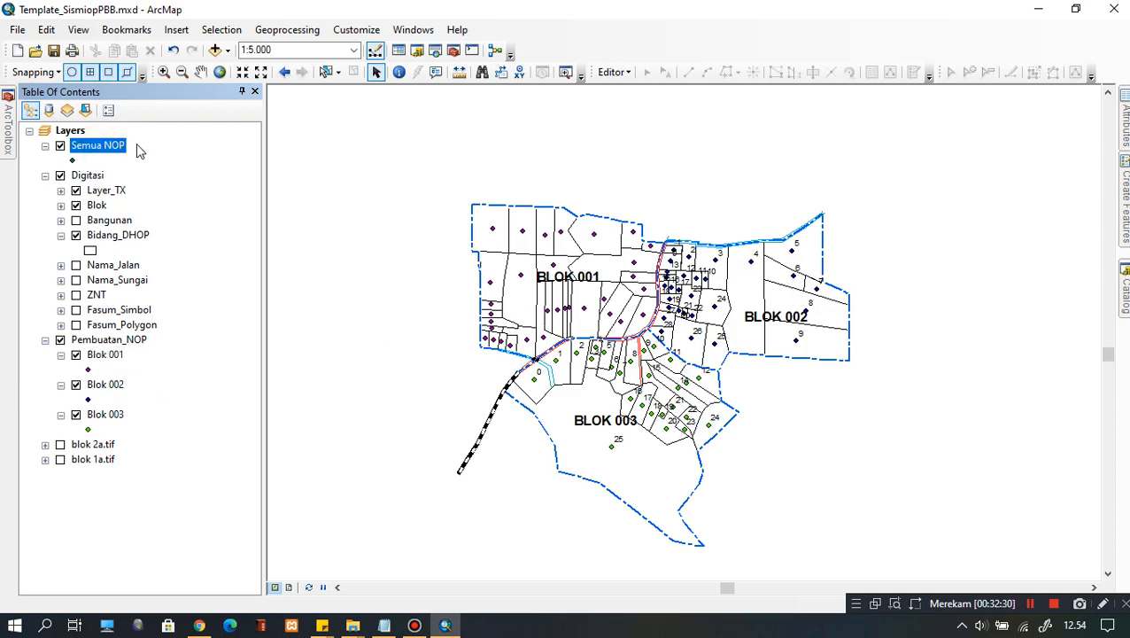
pyautogui.rightClick(98, 148)
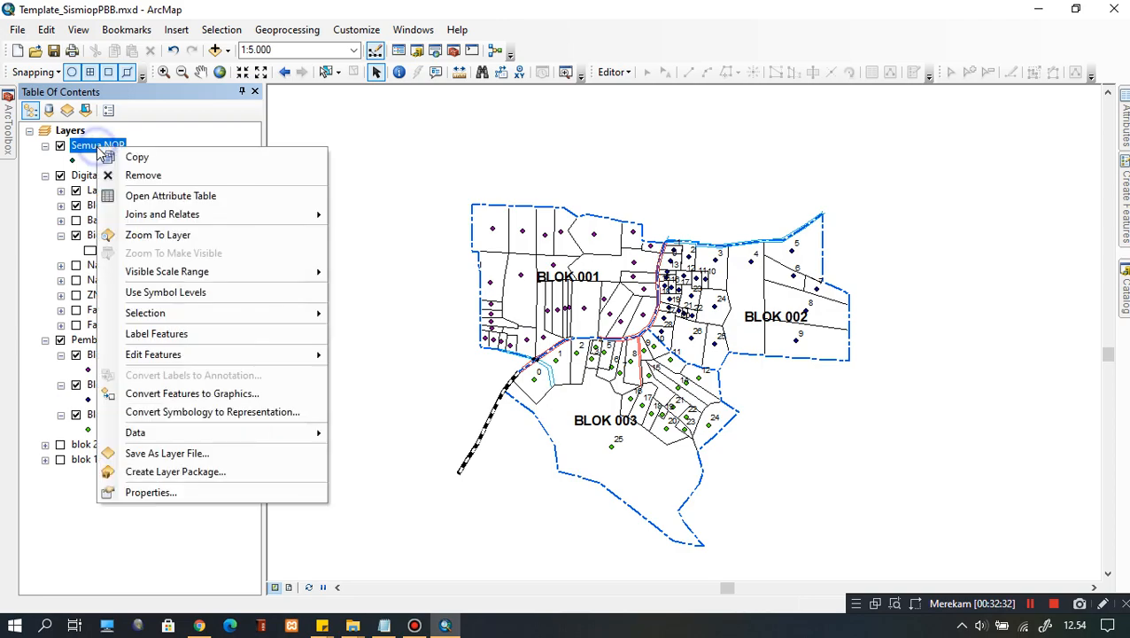
pyautogui.moveTo(180, 357)
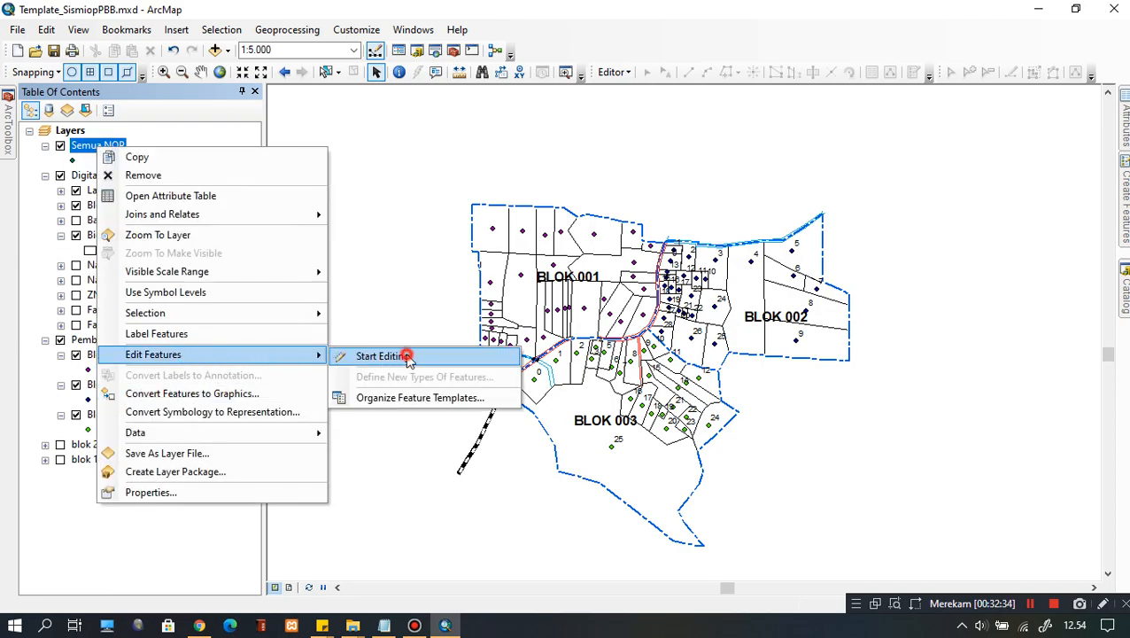
pyautogui.click(405, 356)
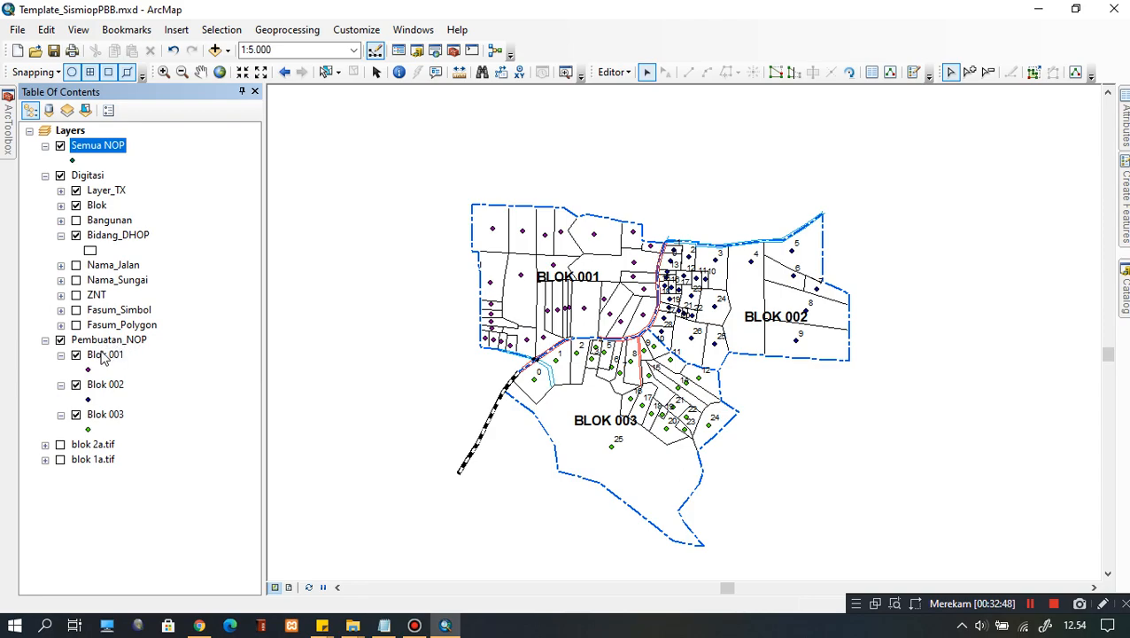
# Hide the Digitasi group layer and zoom to the extent of the Pembuatan_NOP group.
pyautogui.click(60, 175)
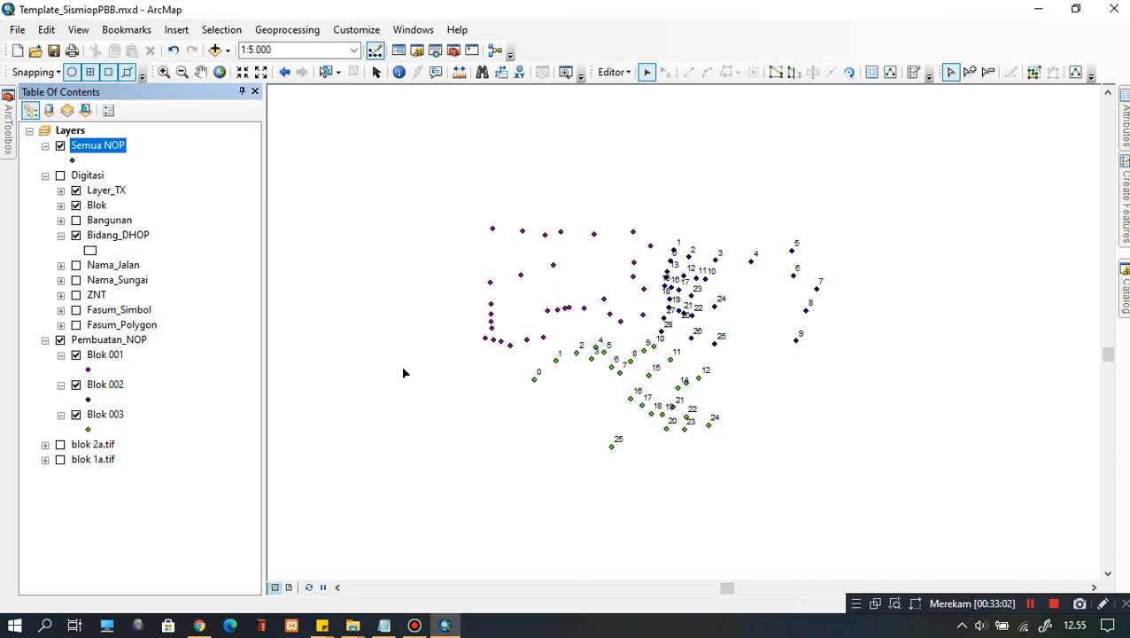
pyautogui.click(100, 340)
pyautogui.rightClick(99, 340)
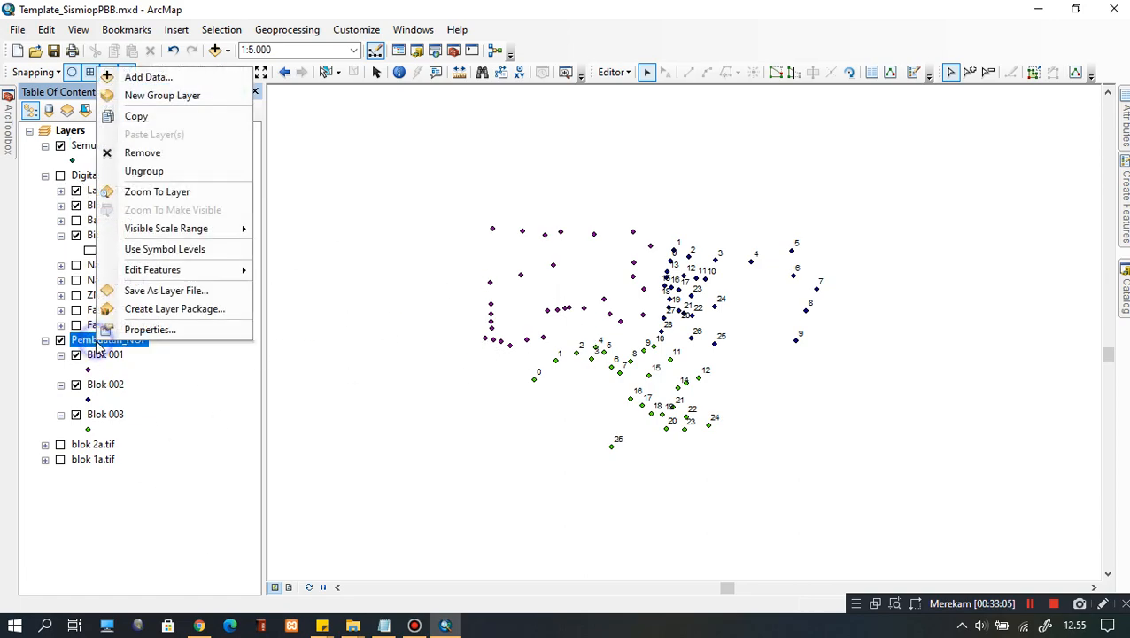
pyautogui.click(162, 193)
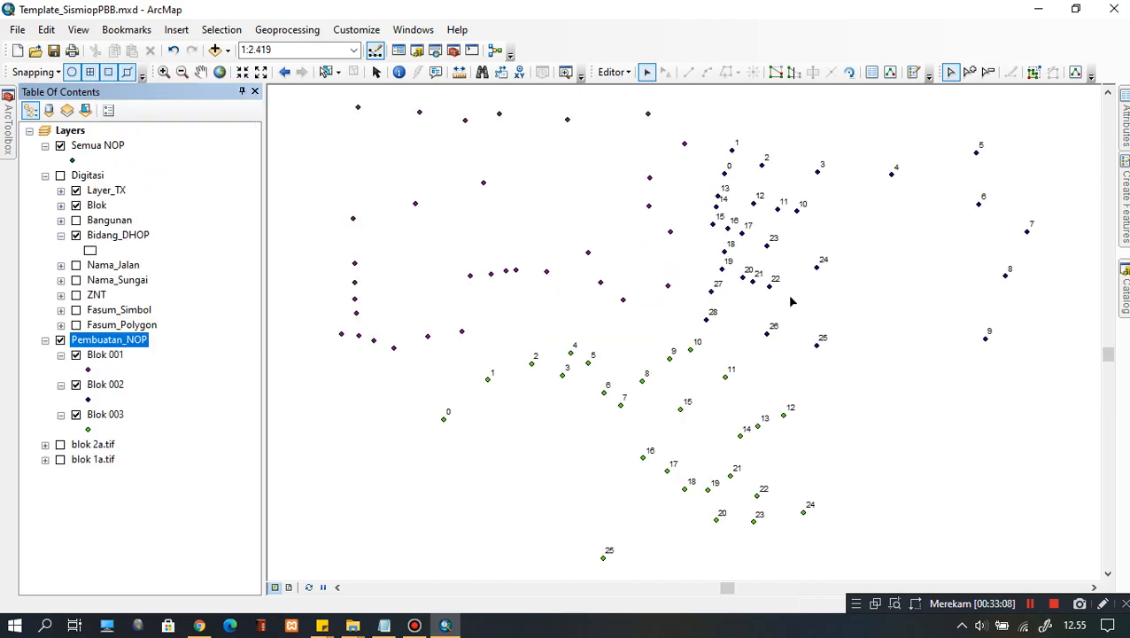
pyautogui.scroll(3, 743, 318)
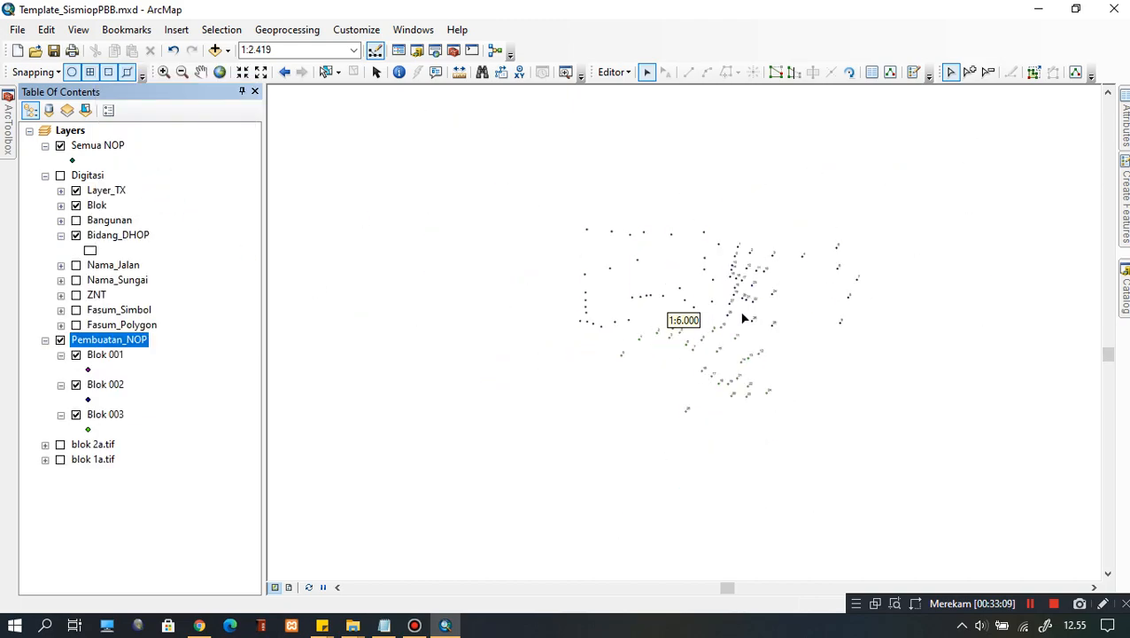
pyautogui.moveTo(774, 289); pyautogui.dragTo(740, 286)
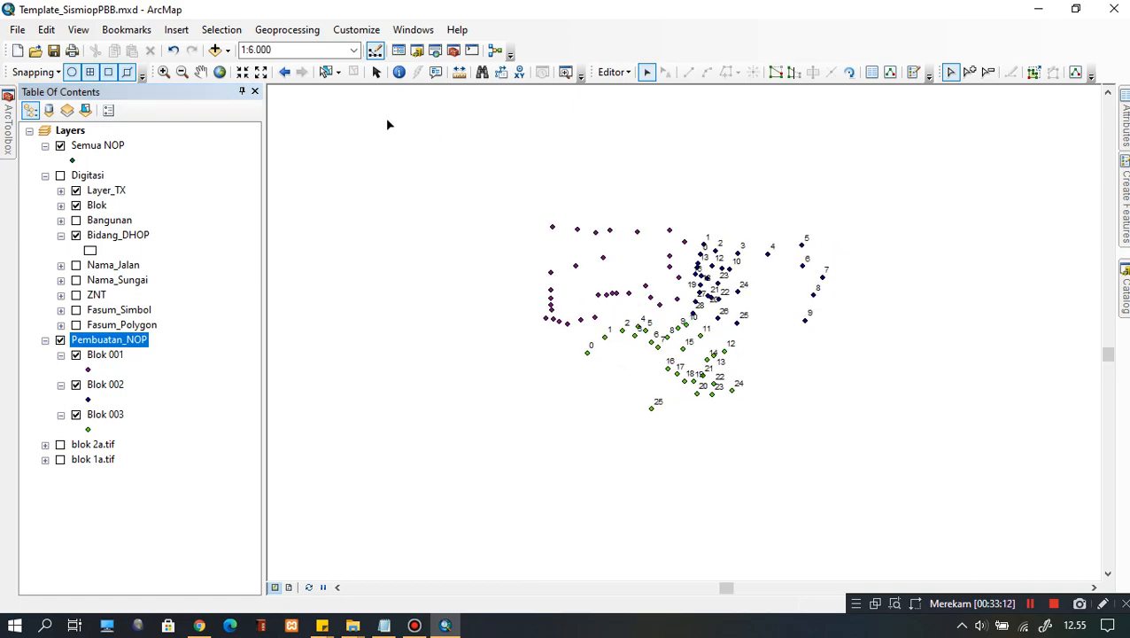
# Copy all points of Blok 001, Blok 002 and Blok 003 from the map and clear the selection.
pyautogui.moveTo(347, 136); pyautogui.dragTo(1089, 567)
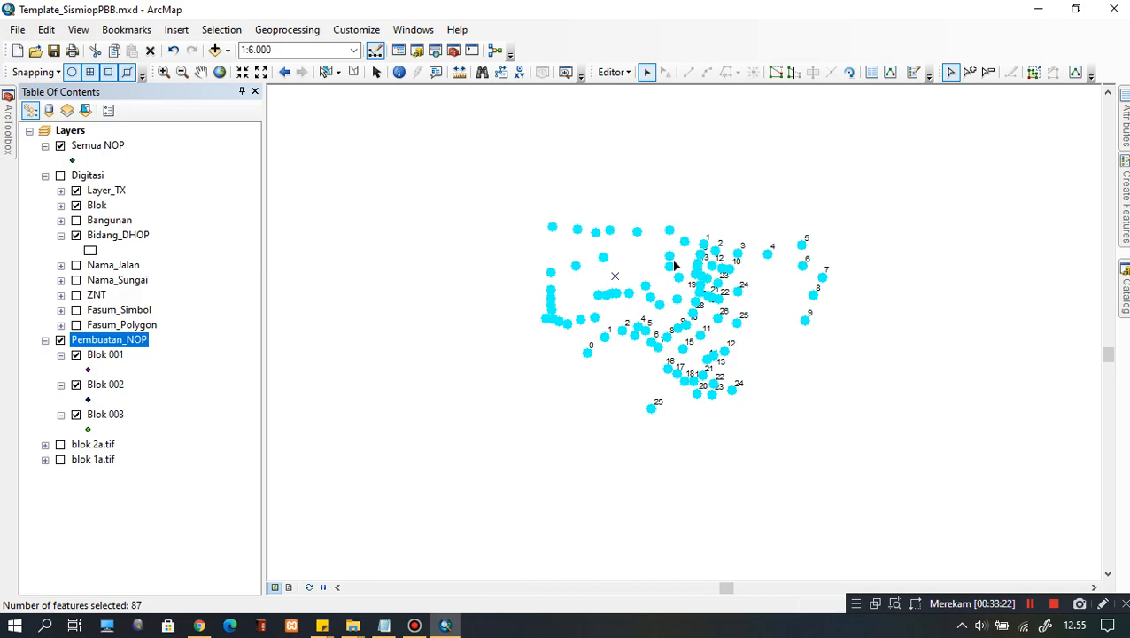
pyautogui.rightClick(685, 241)
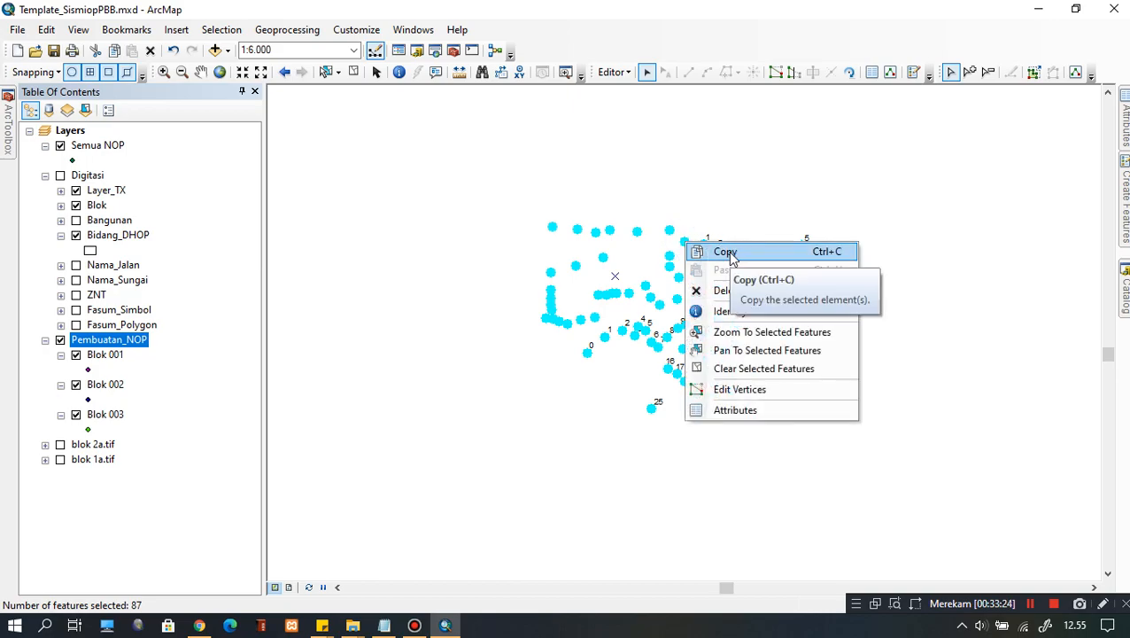
pyautogui.click(732, 254)
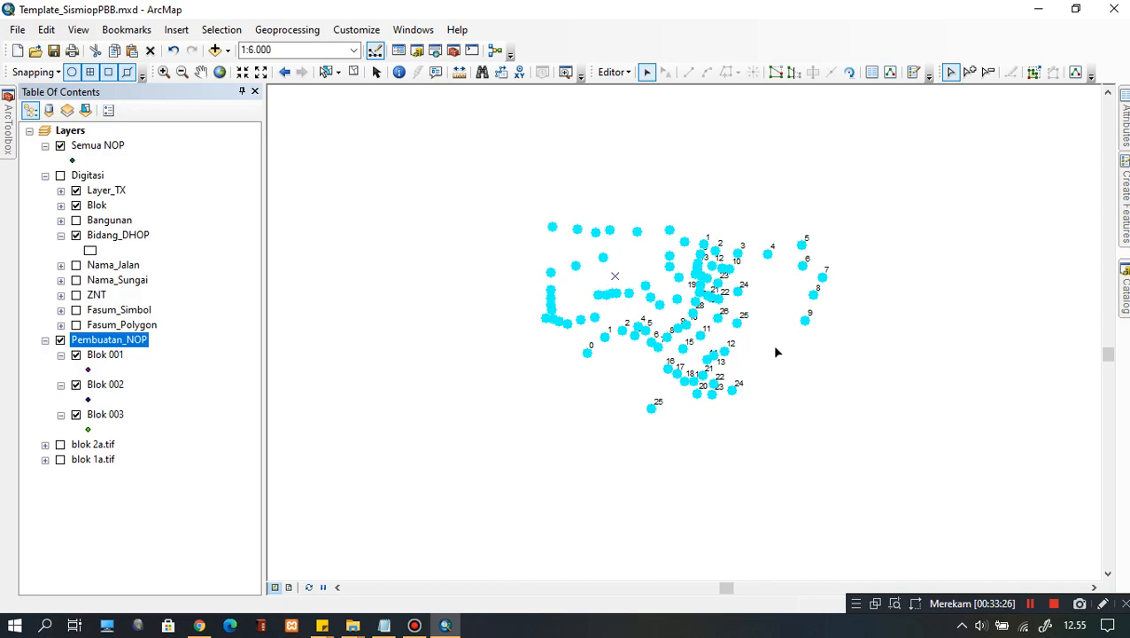
pyautogui.rightClick(601, 297)
pyautogui.click(719, 473)
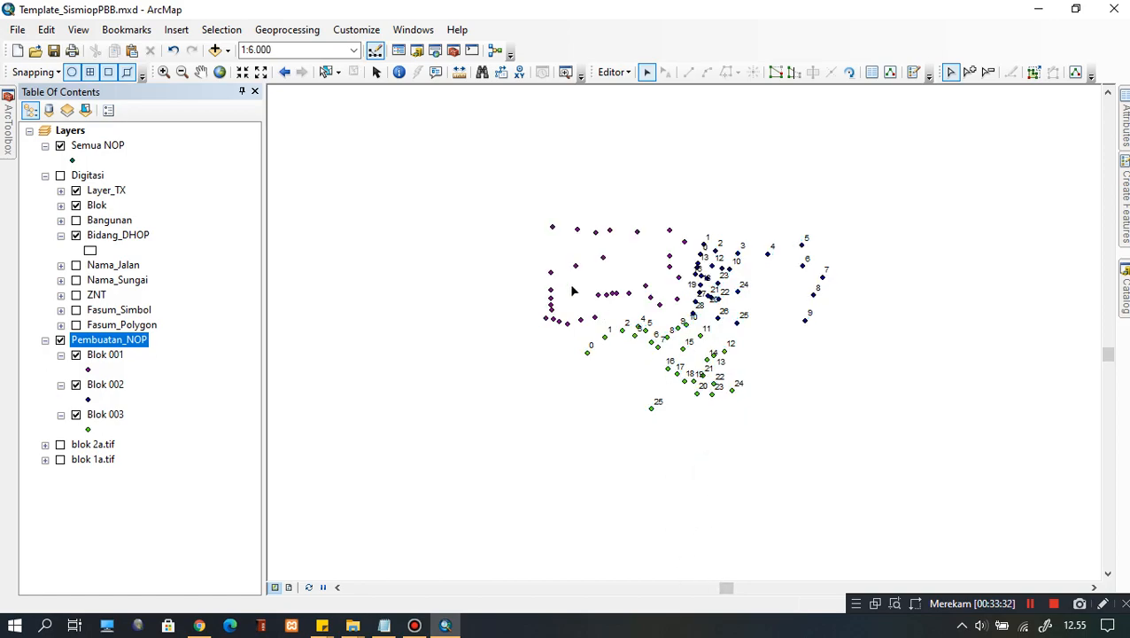
# Hide the Pembuatan_NOP group and paste the copied points into the Semua NOP layer.
pyautogui.click(60, 340)
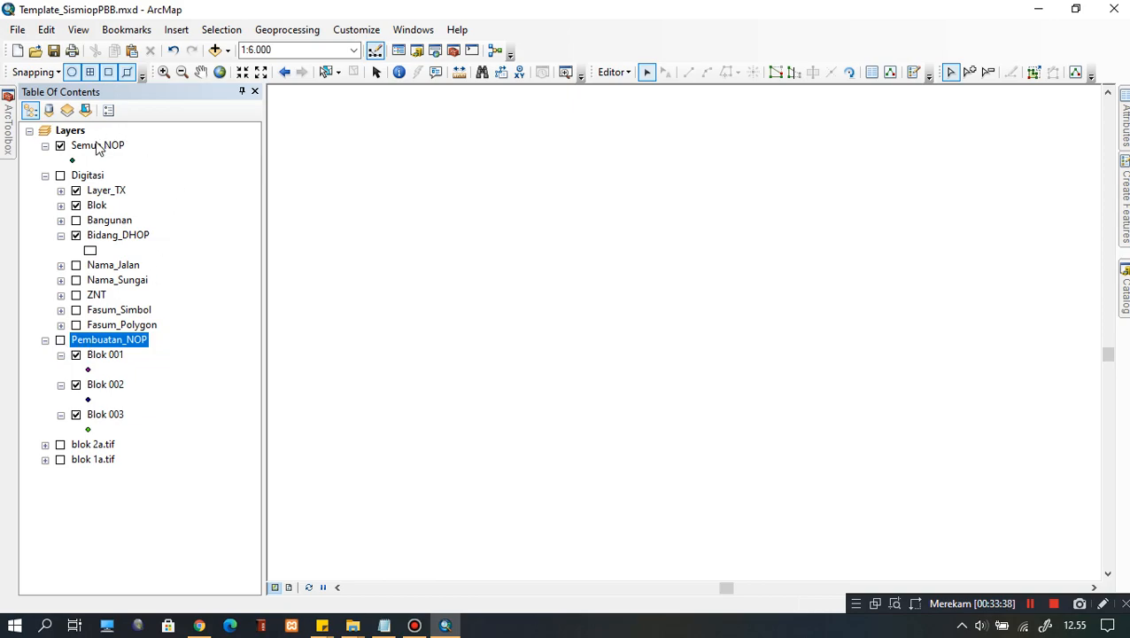
pyautogui.rightClick(558, 219)
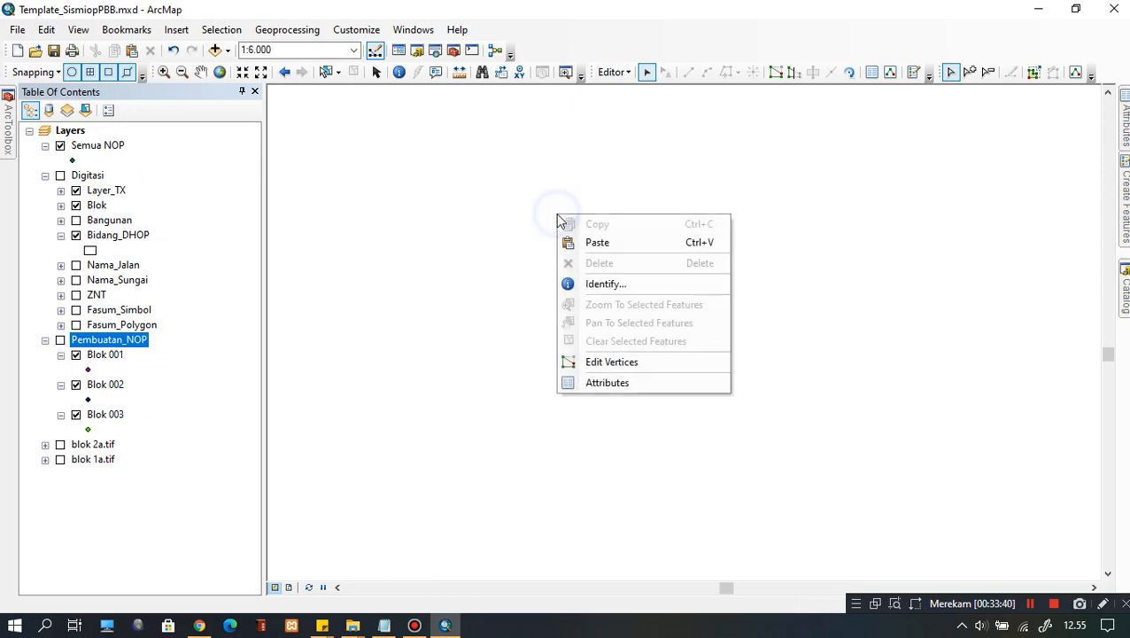
pyautogui.click(649, 188)
pyautogui.click(609, 233)
pyautogui.rightClick(609, 233)
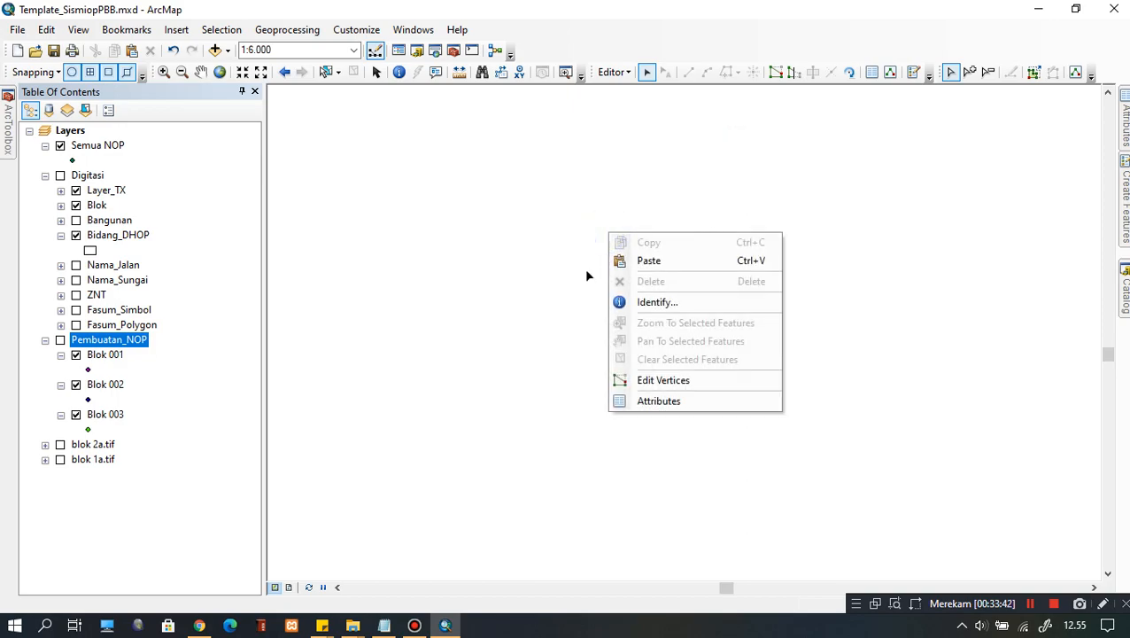
pyautogui.click(656, 266)
pyautogui.click(676, 310)
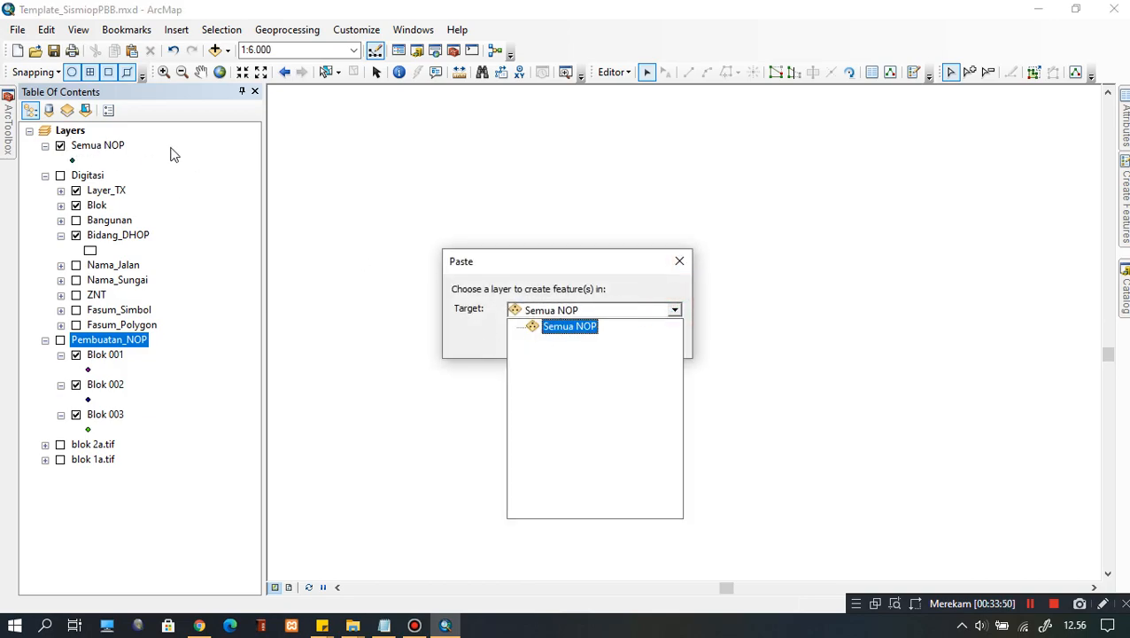
pyautogui.click(567, 316)
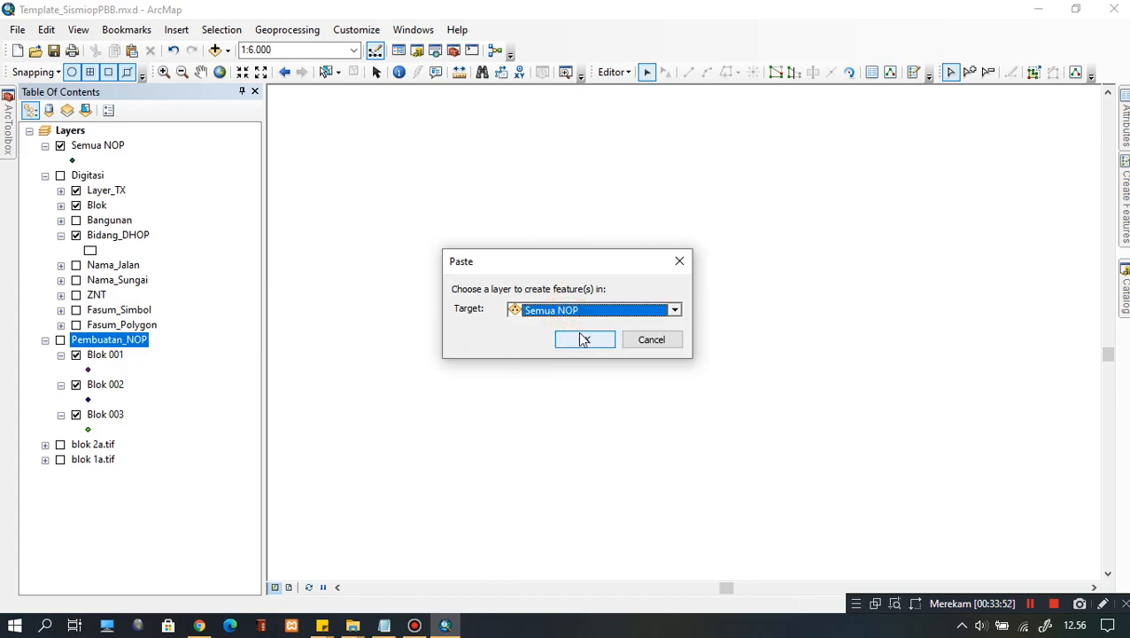
pyautogui.click(101, 147)
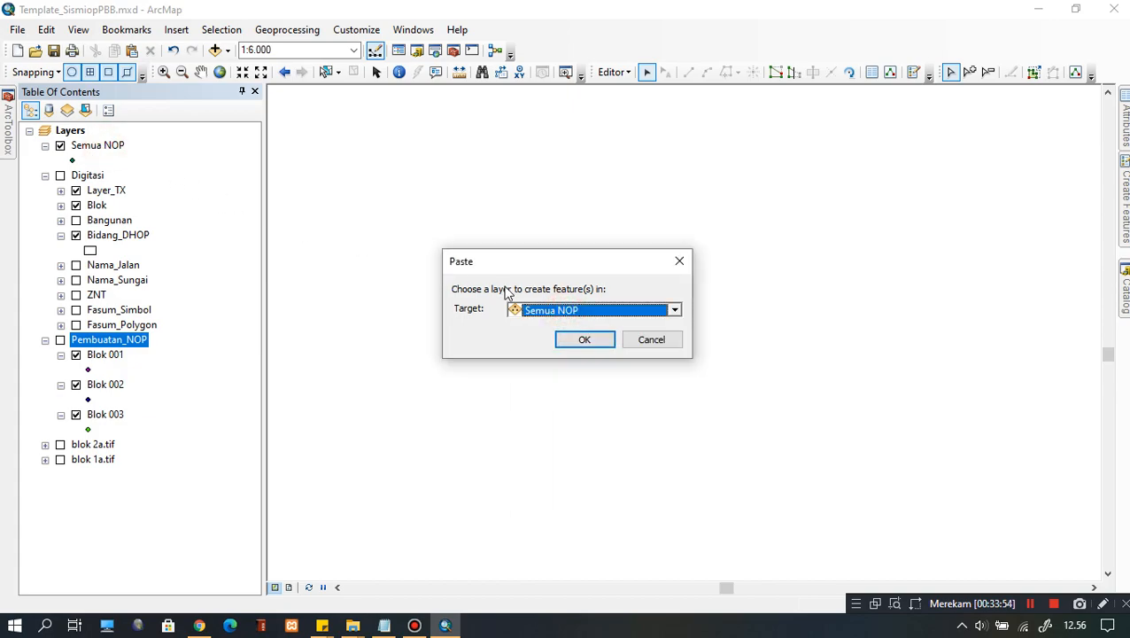
pyautogui.click(565, 310)
pyautogui.click(565, 330)
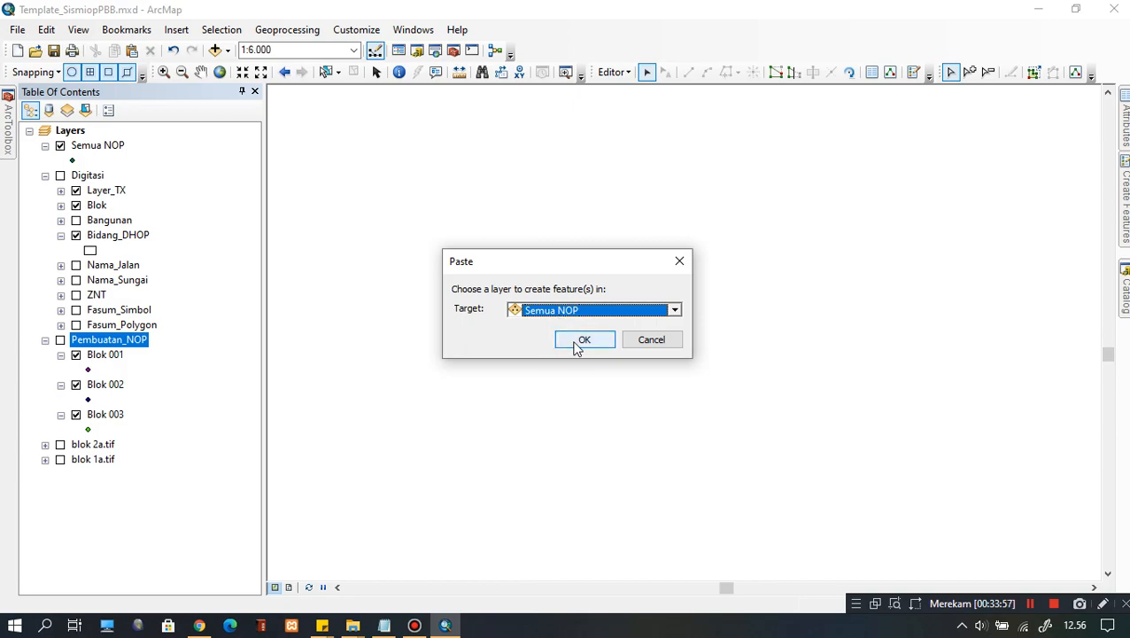
pyautogui.click(576, 342)
pyautogui.click(596, 396)
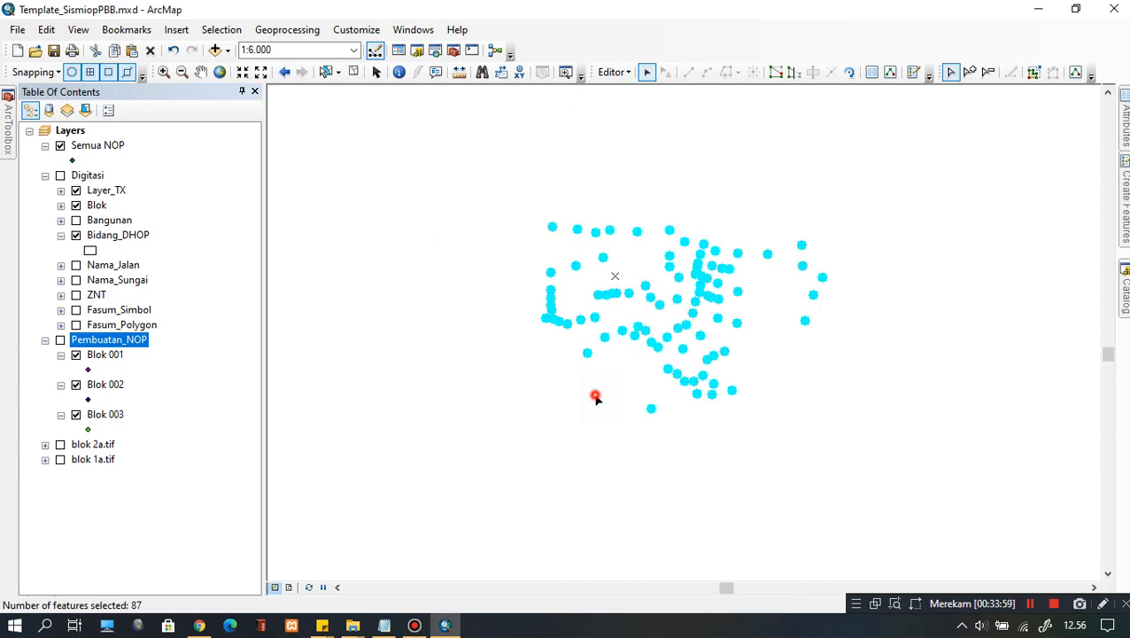
# Box-select the pasted Semua NOP points on the map to check them, leaving nothing selected at the end.
pyautogui.moveTo(481, 162); pyautogui.dragTo(886, 472)
pyautogui.click(542, 162)
pyautogui.moveTo(467, 171); pyautogui.dragTo(891, 472)
pyautogui.click(487, 206)
pyautogui.moveTo(479, 172); pyautogui.dragTo(871, 462)
pyautogui.click(474, 284)
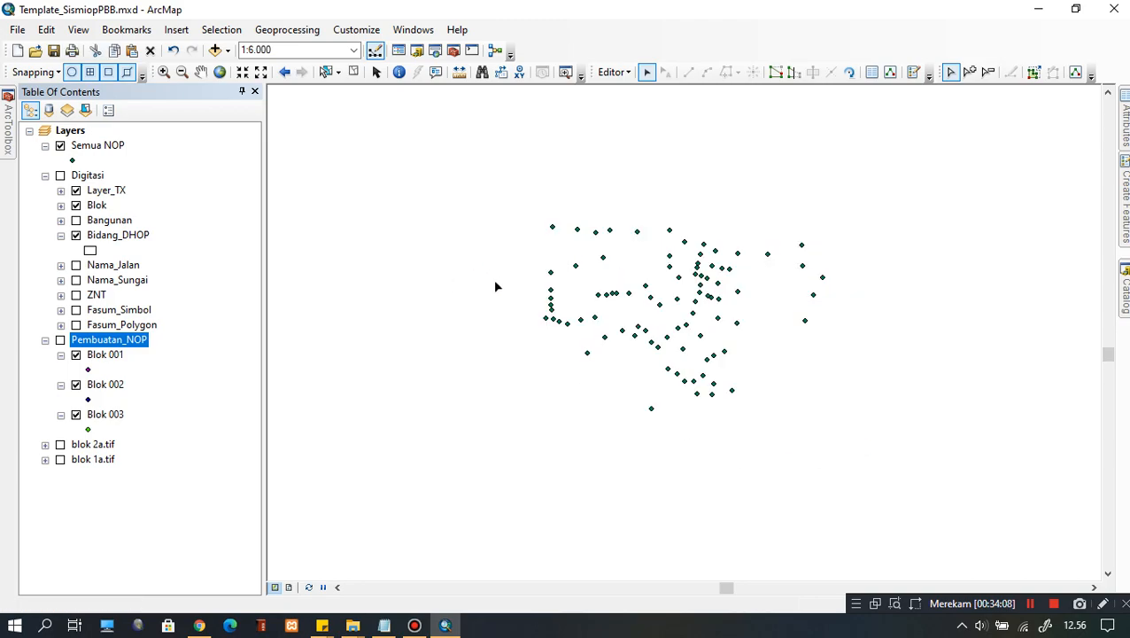
# Open the Semua NOP attribute table, review the D_NOP values from first to last record, and close it.
pyautogui.click(92, 149)
pyautogui.rightClick(113, 144)
pyautogui.click(202, 187)
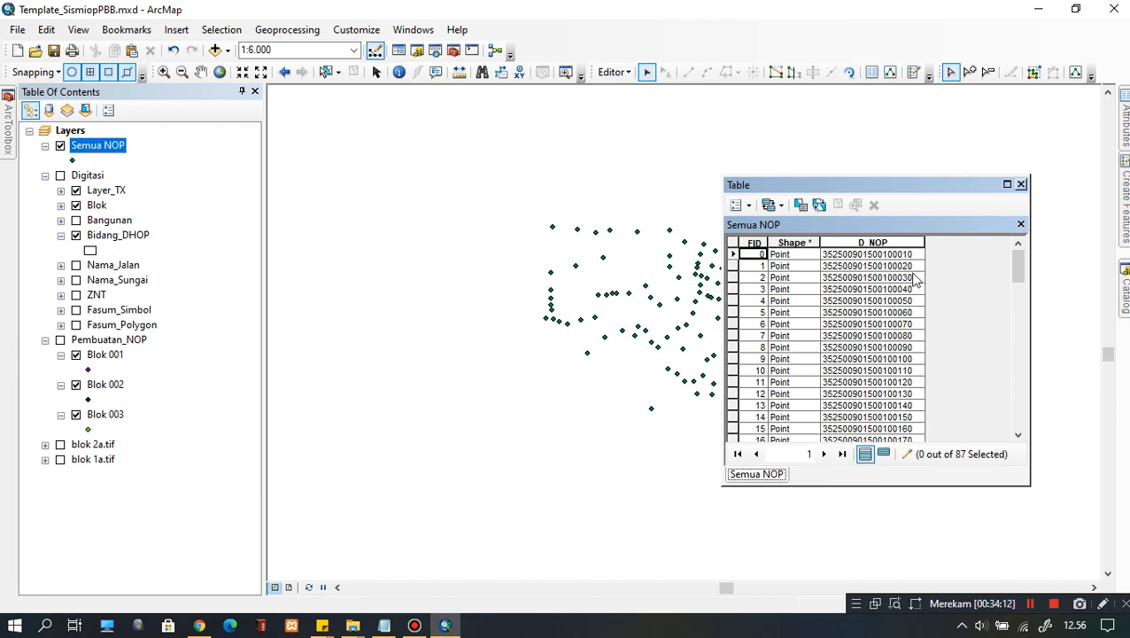
pyautogui.scroll(-12, 915, 292)
pyautogui.scroll(-12, 915, 293)
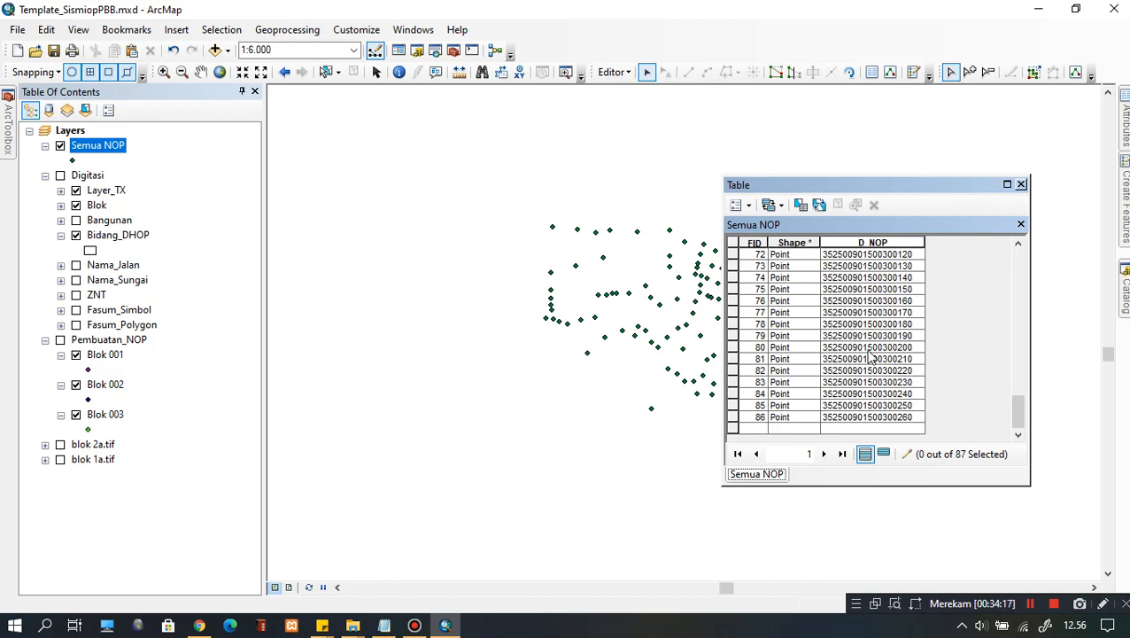
pyautogui.scroll(7, 871, 344)
pyautogui.scroll(17, 871, 344)
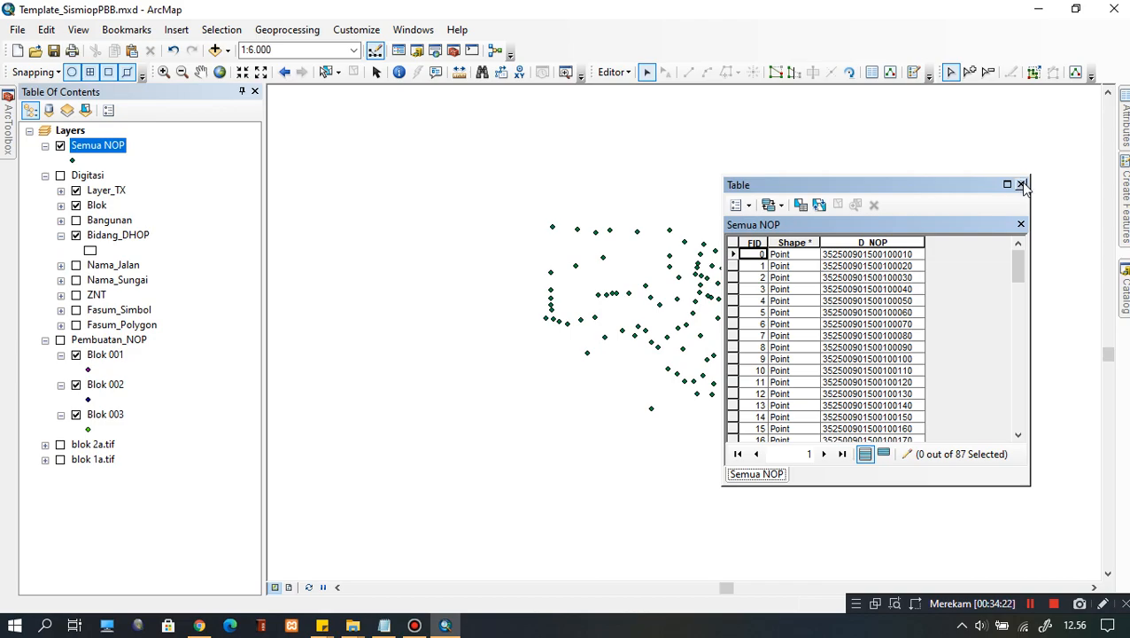
pyautogui.click(1021, 184)
# Save the edits to Semua NOP and end the edit session.
pyautogui.click(618, 72)
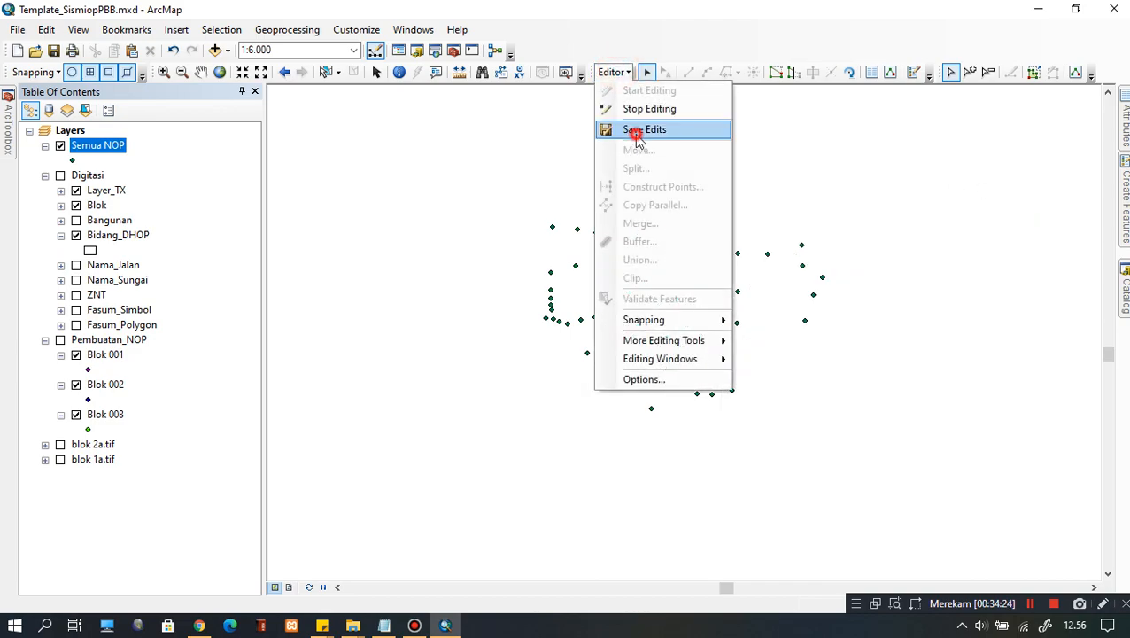
pyautogui.click(636, 130)
pyautogui.click(625, 73)
pyautogui.click(633, 109)
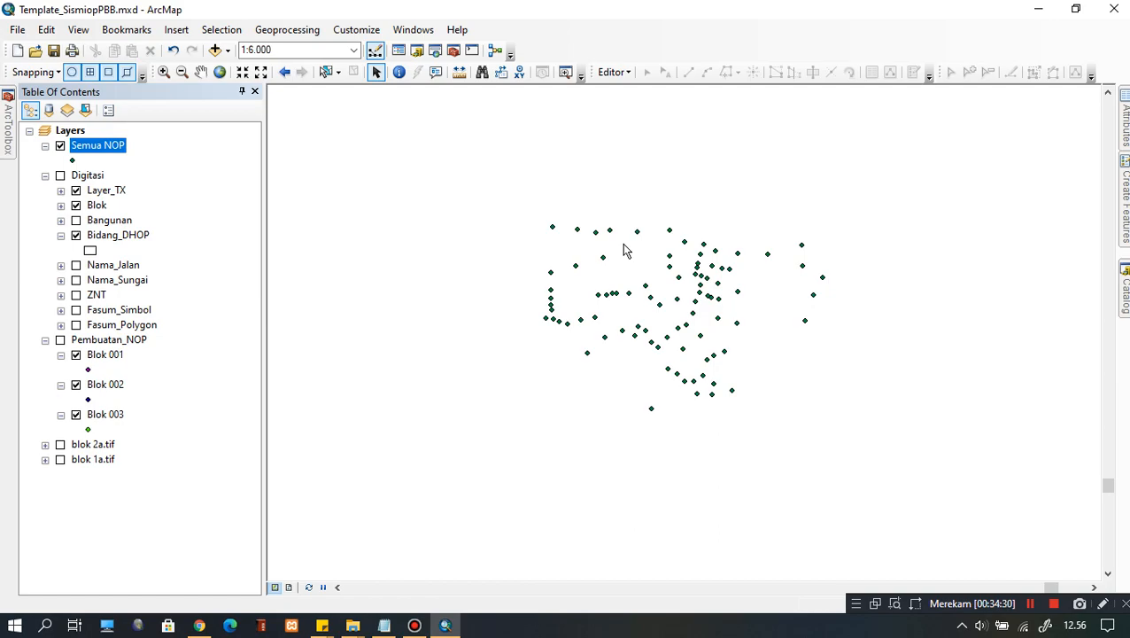
# Collapse the Pembuatan_NOP group, then select all Semua NOP points on the map and clear the selection.
pyautogui.click(46, 340)
pyautogui.moveTo(520, 185); pyautogui.dragTo(763, 441)
pyautogui.click(327, 73)
pyautogui.moveTo(474, 139); pyautogui.dragTo(864, 452)
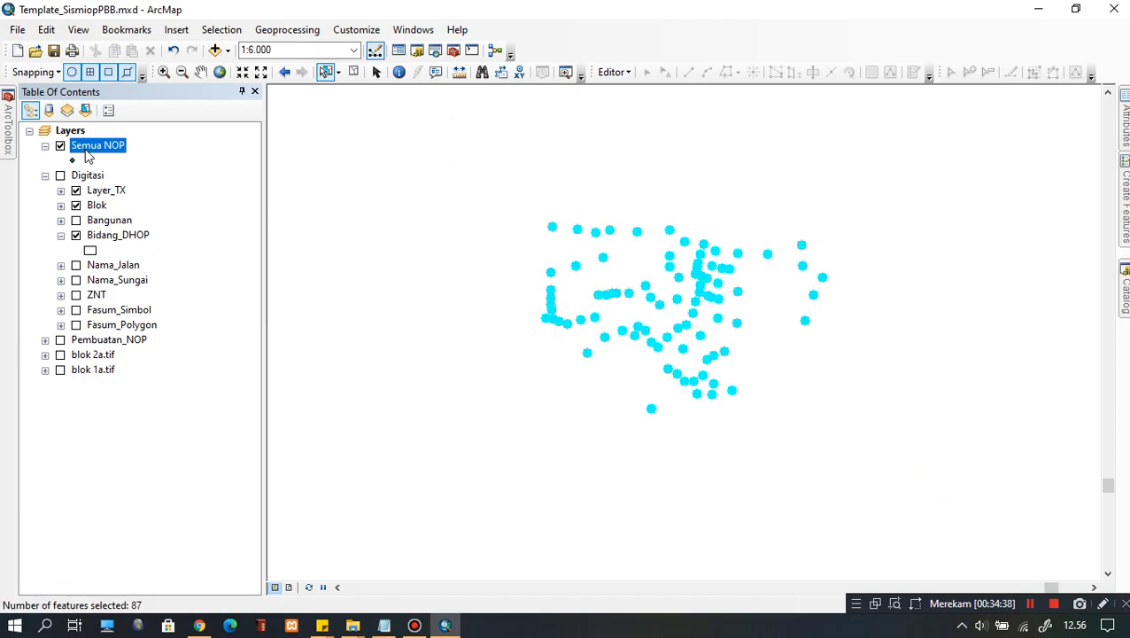
pyautogui.click(115, 235)
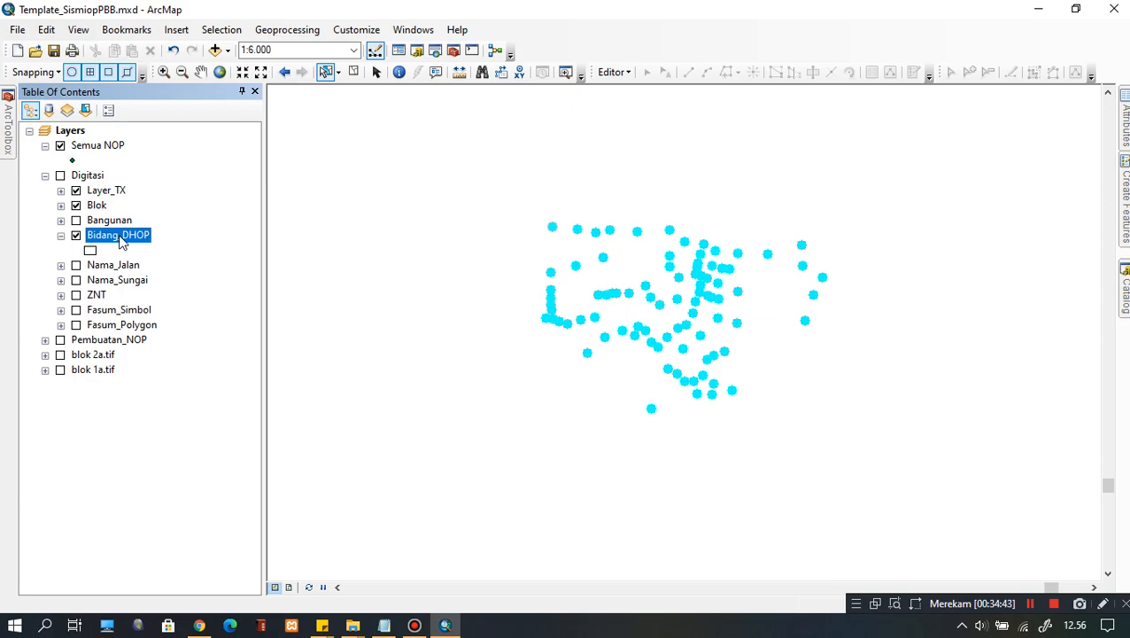
pyautogui.click(203, 224)
pyautogui.click(353, 72)
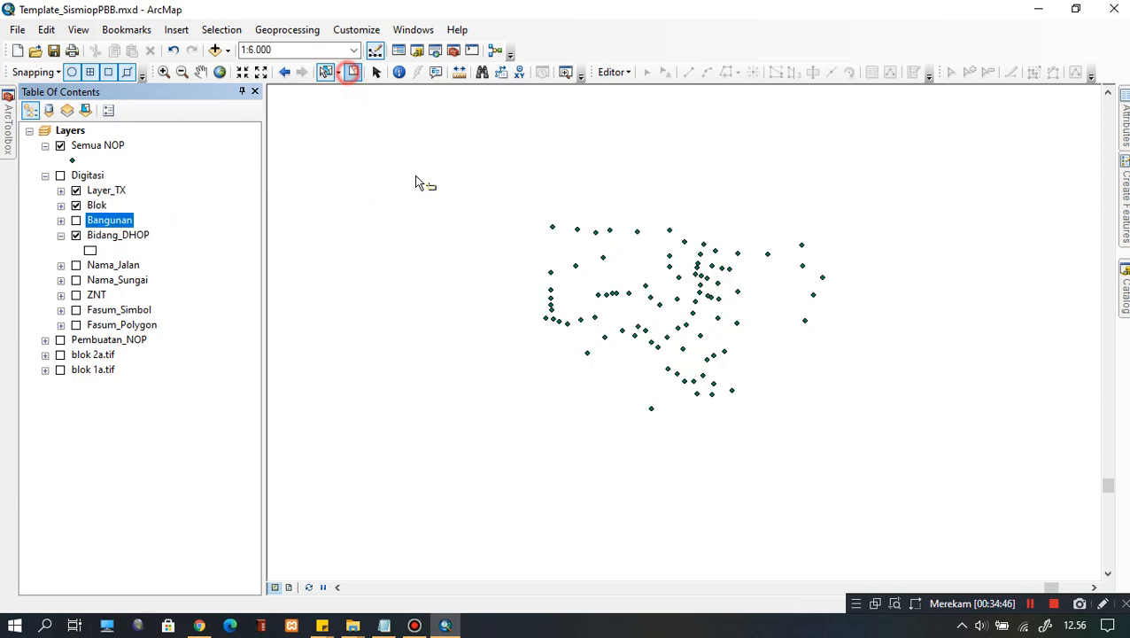
# Select all Semua NOP points on the map again to check how many features there are.
pyautogui.moveTo(549, 269); pyautogui.dragTo(516, 213)
pyautogui.moveTo(467, 136); pyautogui.dragTo(828, 406)
pyautogui.moveTo(466, 144); pyautogui.dragTo(842, 396)
pyautogui.click(115, 236)
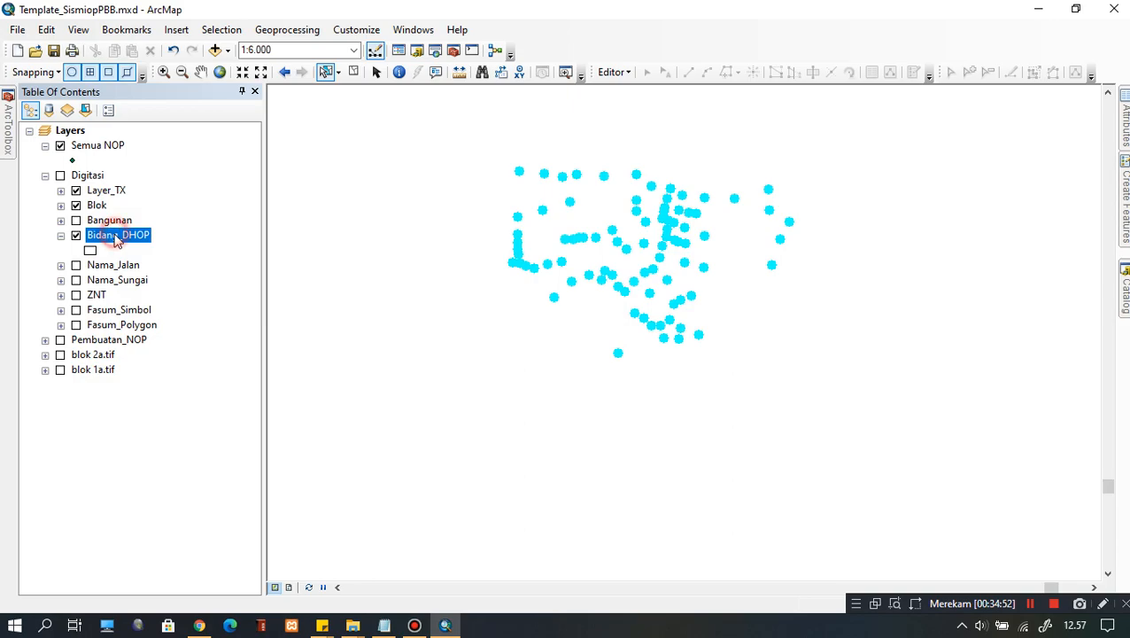
pyautogui.click(113, 148)
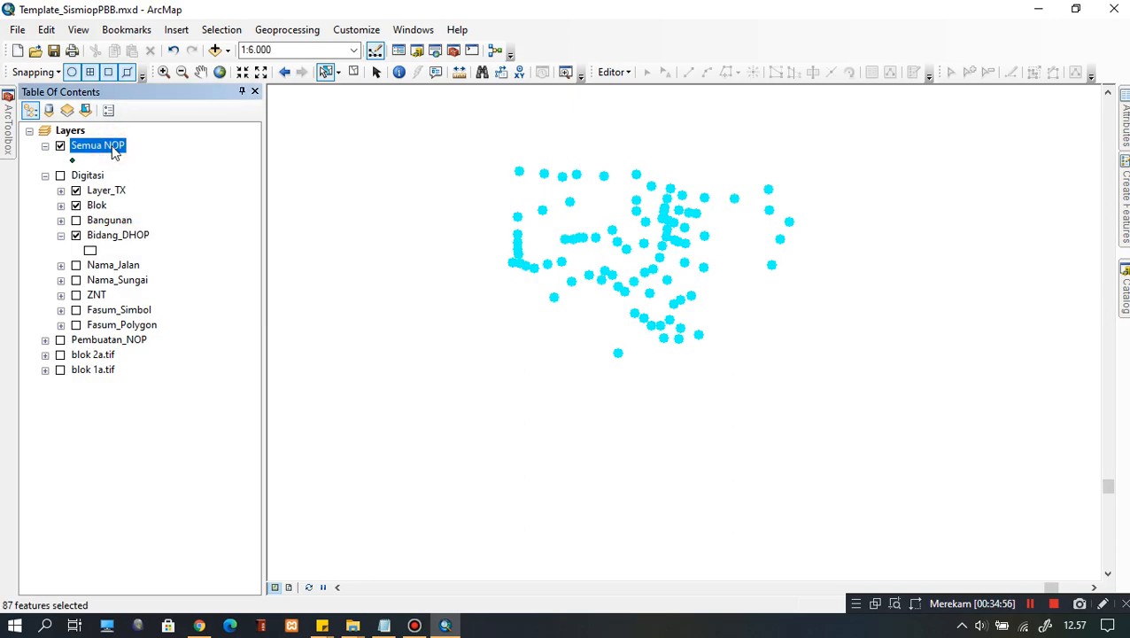
pyautogui.click(122, 235)
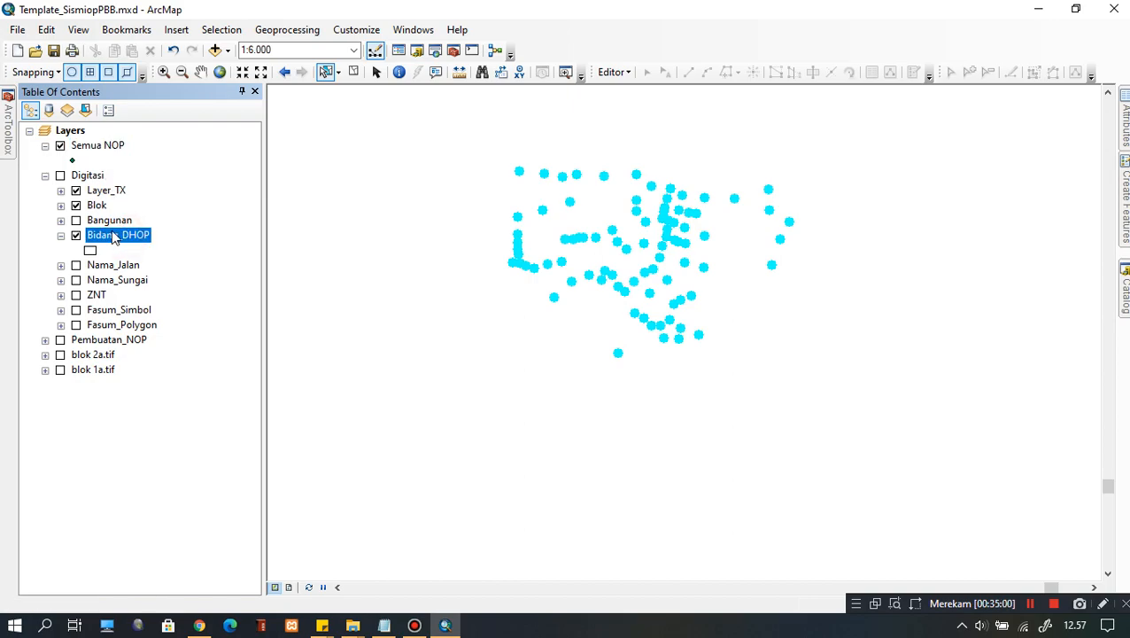
# Open the Bidang_DHOP attribute table with all records shown, check its record count, and close it.
pyautogui.click(144, 246)
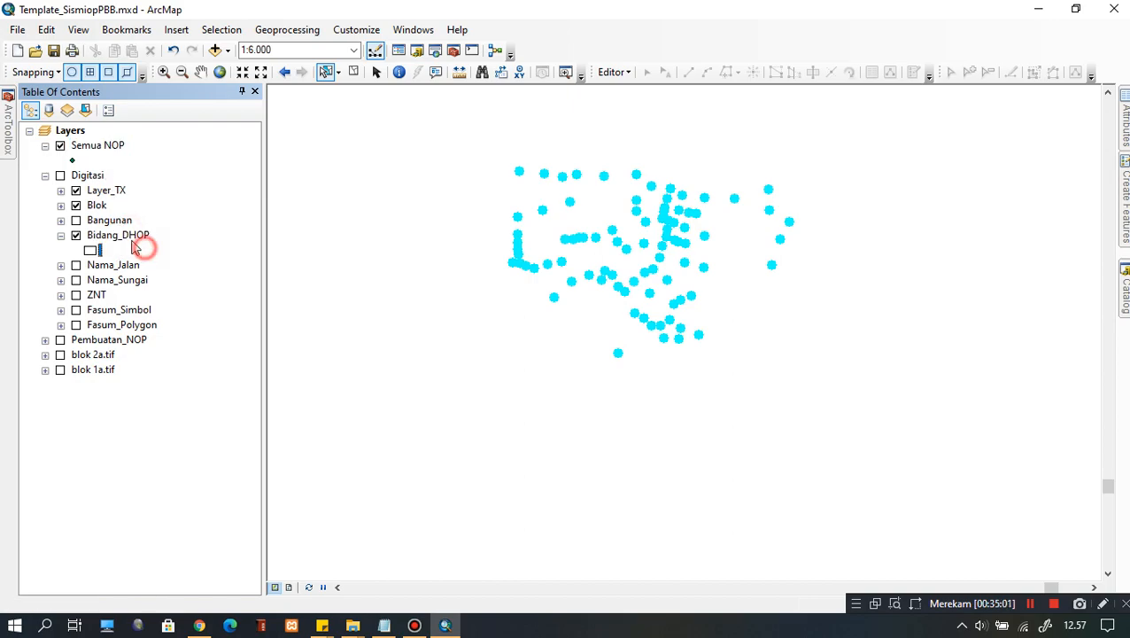
pyautogui.click(122, 239)
pyautogui.rightClick(121, 240)
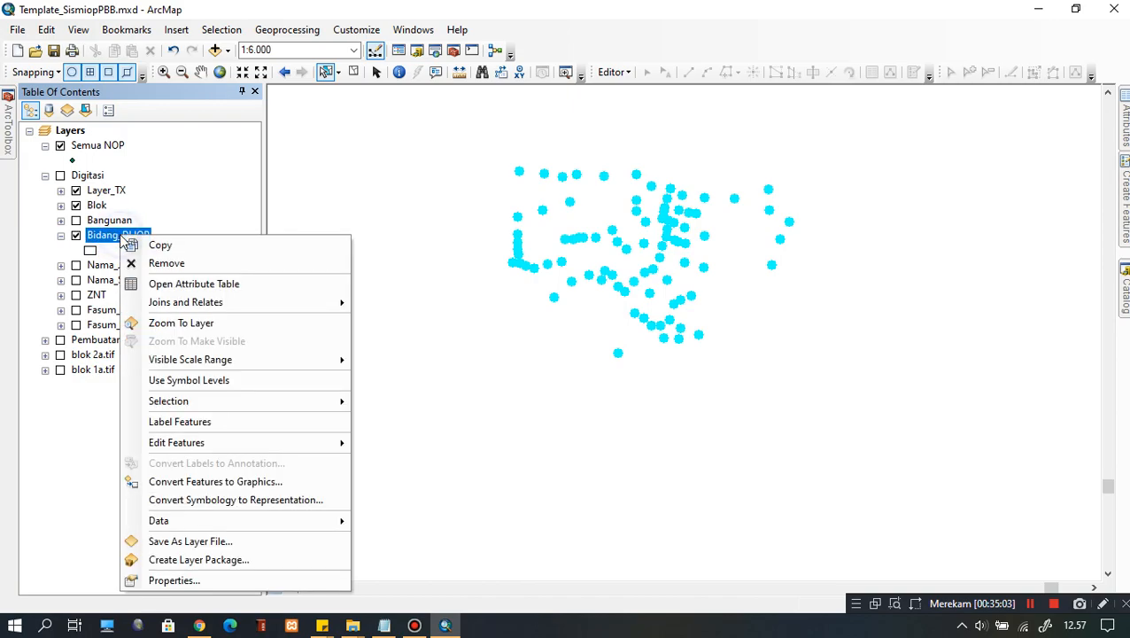
pyautogui.click(201, 285)
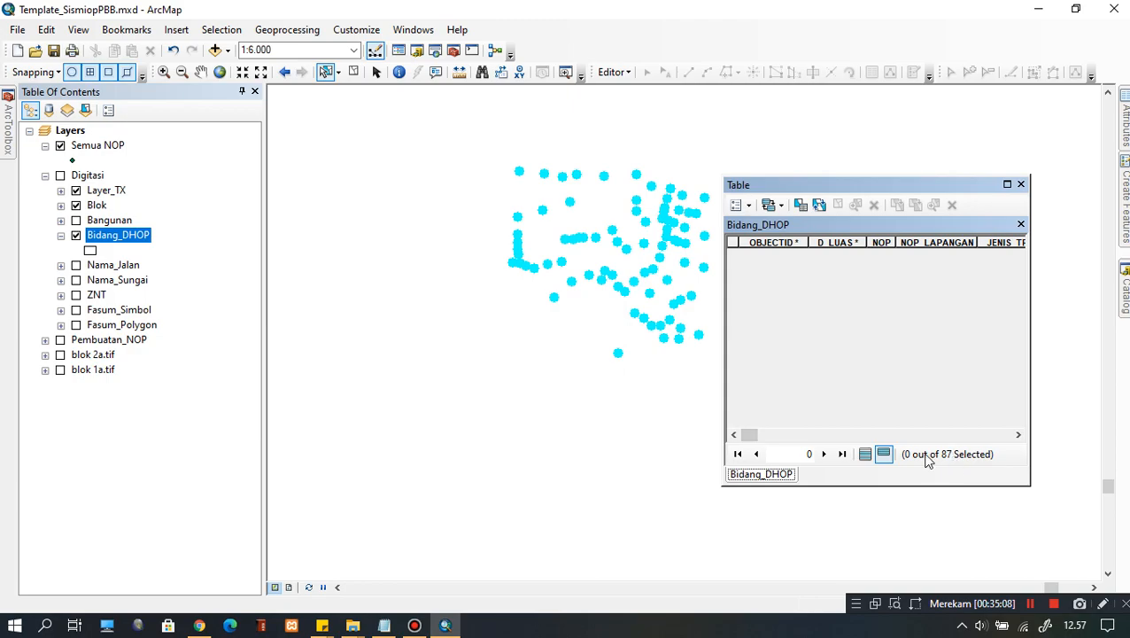
pyautogui.click(865, 454)
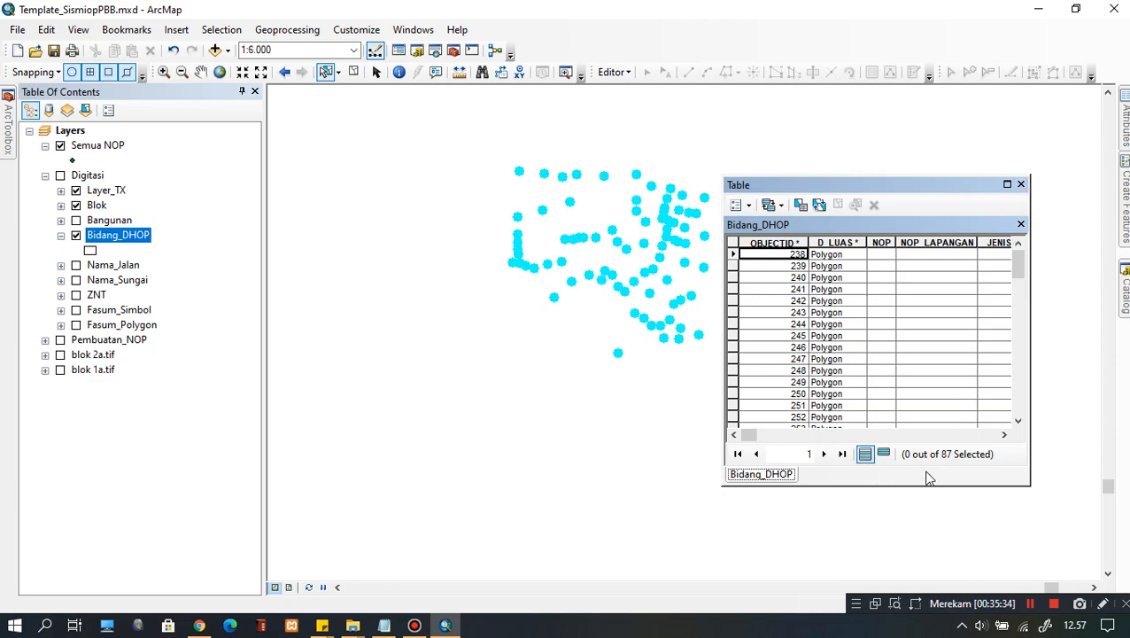
pyautogui.click(1021, 184)
# Check the record count in the Semua NOP attribute table, clear the selection, and close the table.
pyautogui.rightClick(108, 149)
pyautogui.click(177, 197)
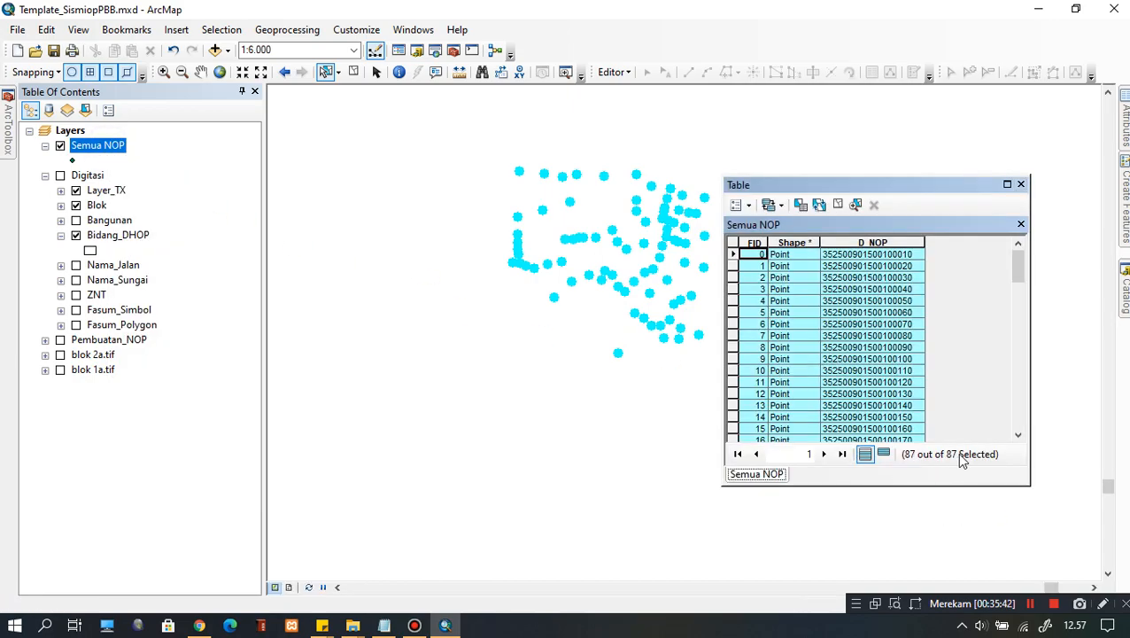
pyautogui.click(838, 204)
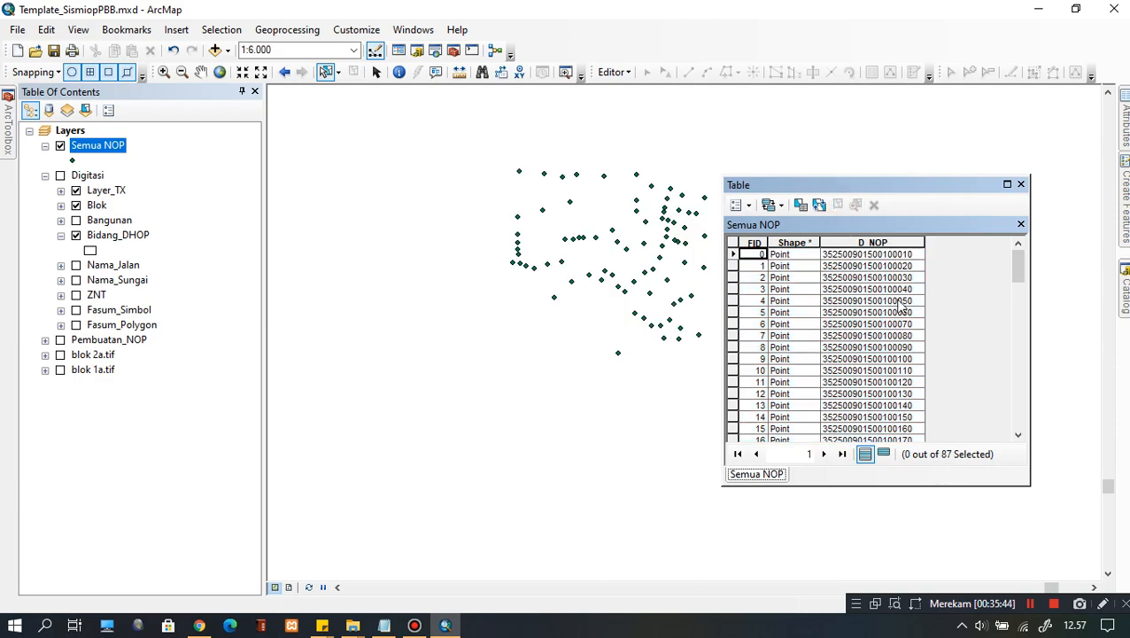
pyautogui.click(1020, 186)
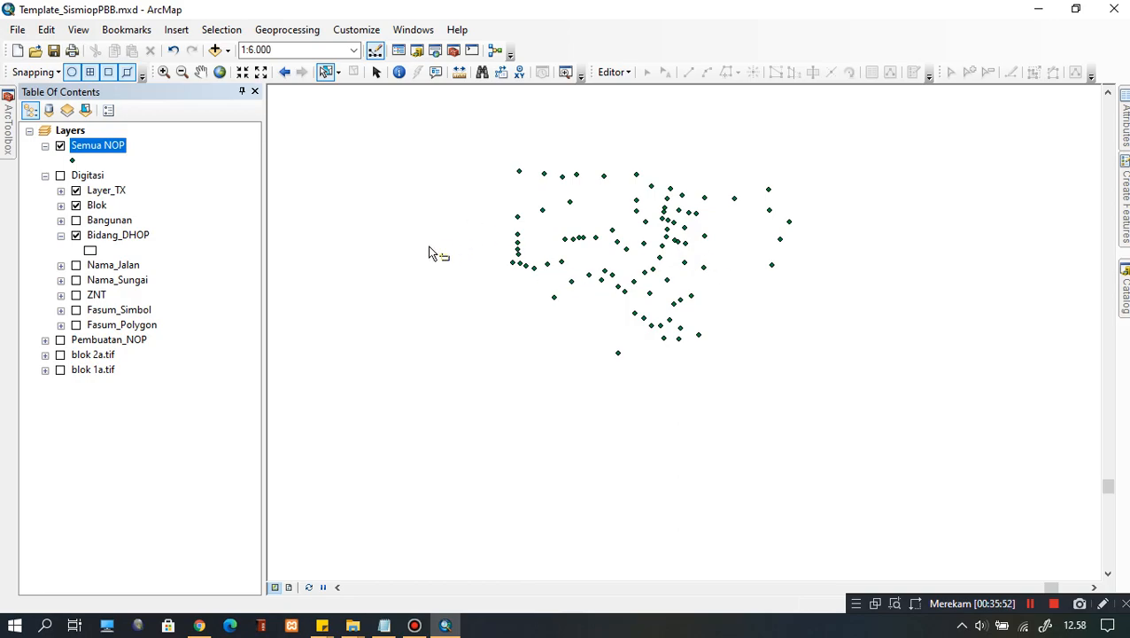
pyautogui.click(119, 235)
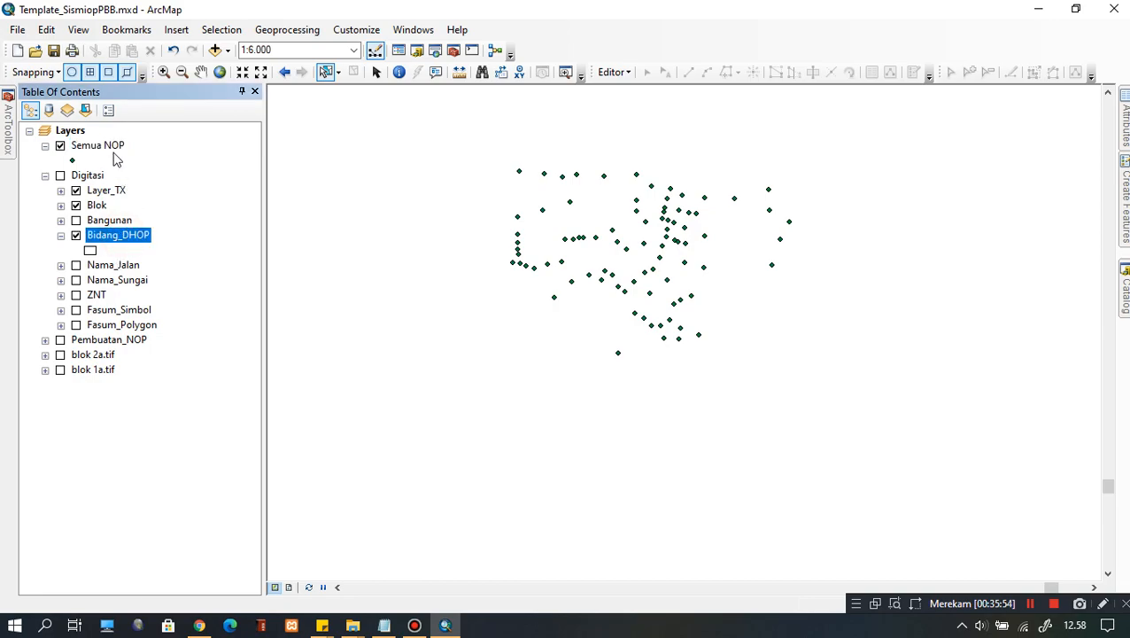
pyautogui.click(110, 150)
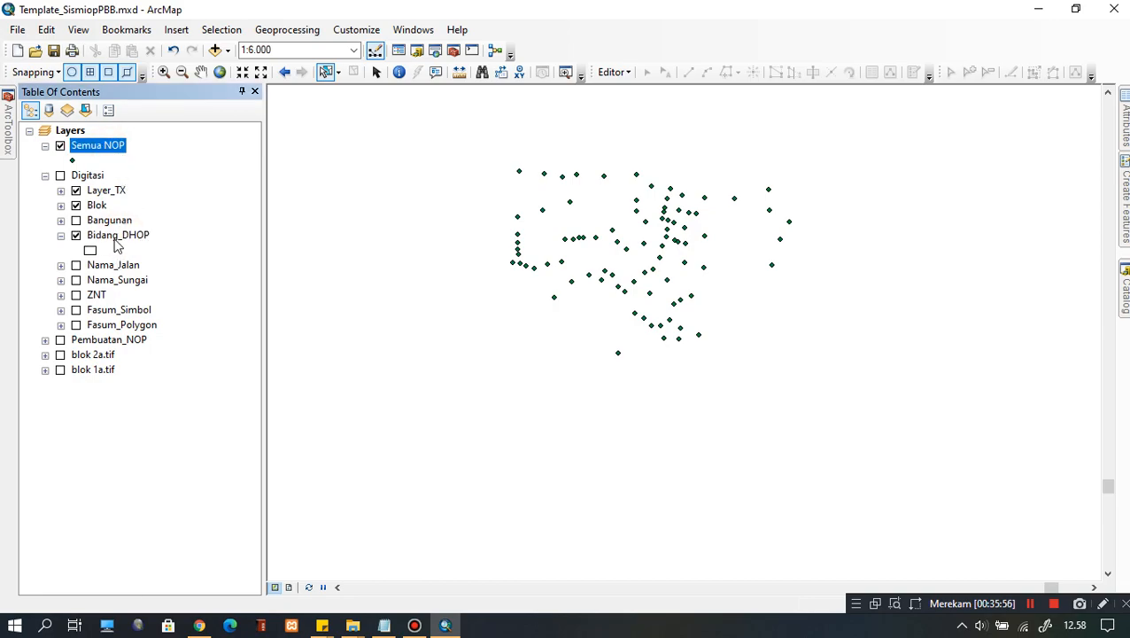
pyautogui.click(119, 236)
pyautogui.click(113, 151)
# Open the Bidang_DHOP attribute table, look up its Join command, and close the table without starting a join.
pyautogui.click(130, 236)
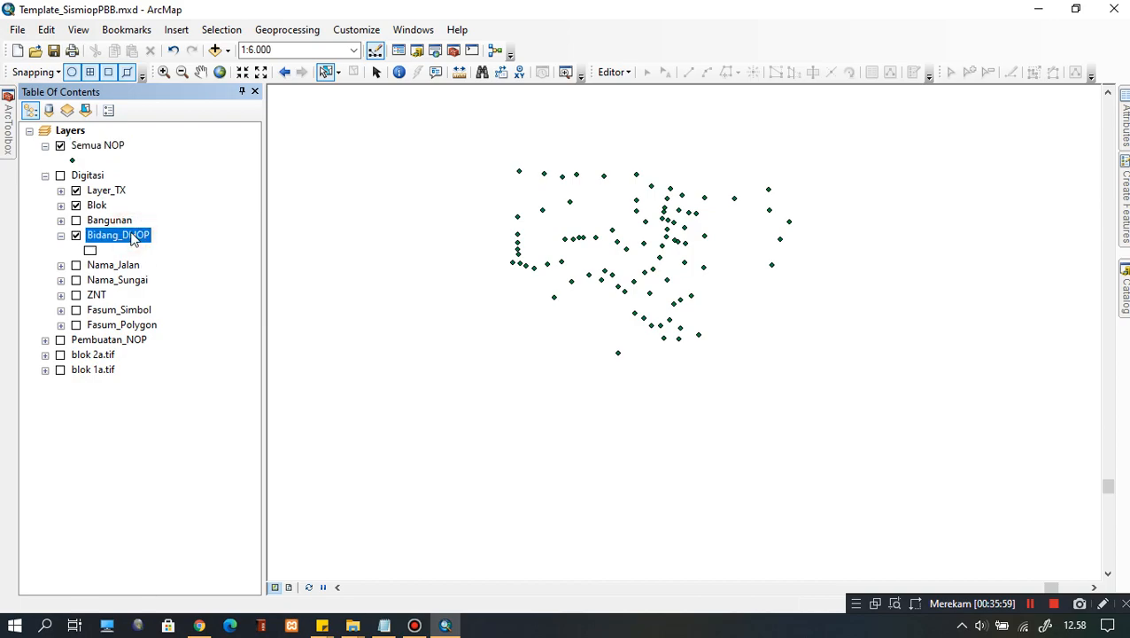
pyautogui.click(127, 243)
pyautogui.rightClick(130, 240)
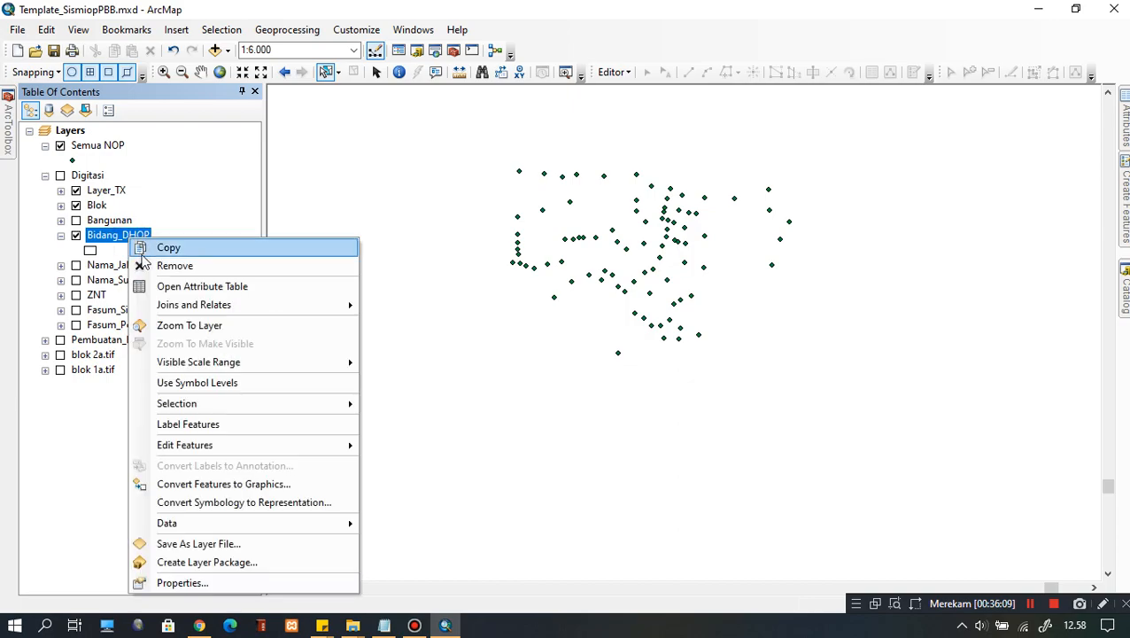
pyautogui.click(217, 289)
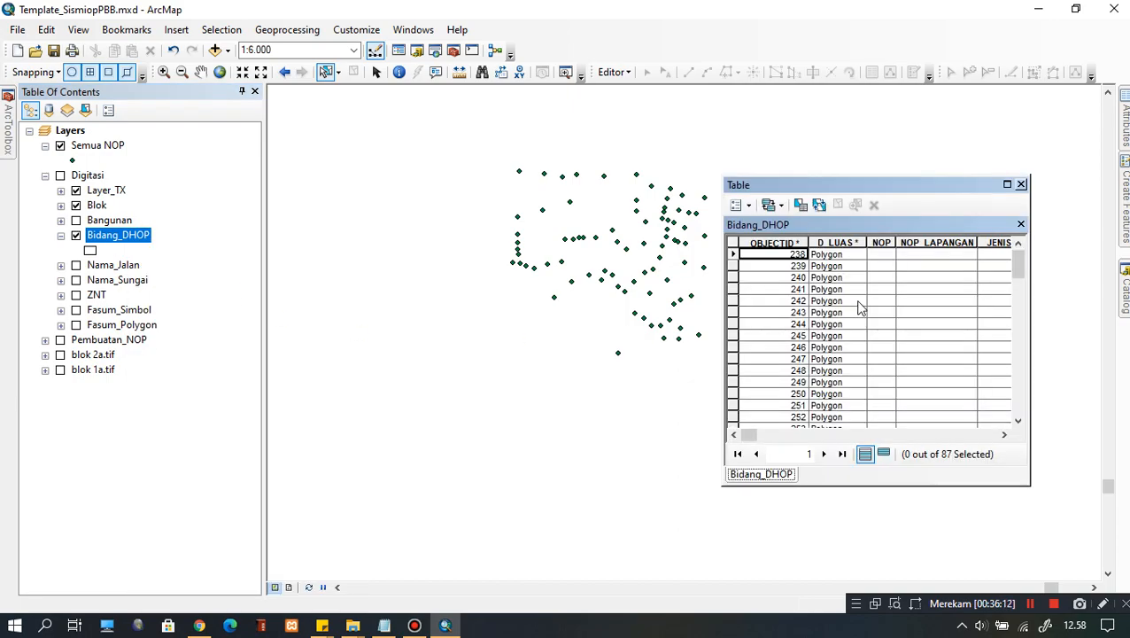
pyautogui.moveTo(901, 194); pyautogui.dragTo(819, 170)
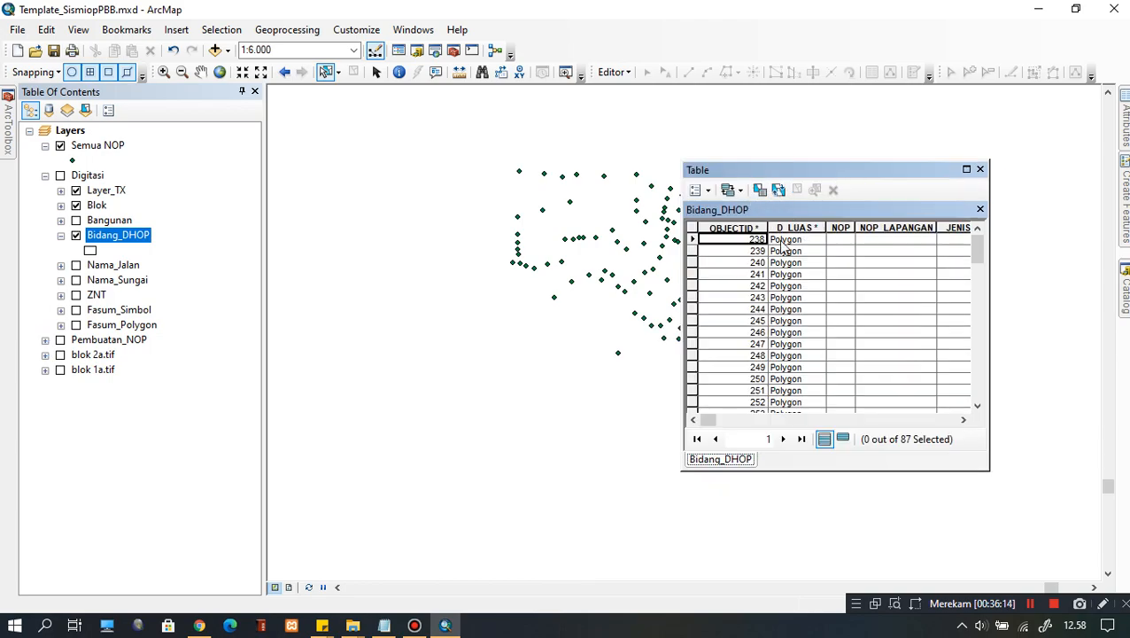
pyautogui.click(699, 190)
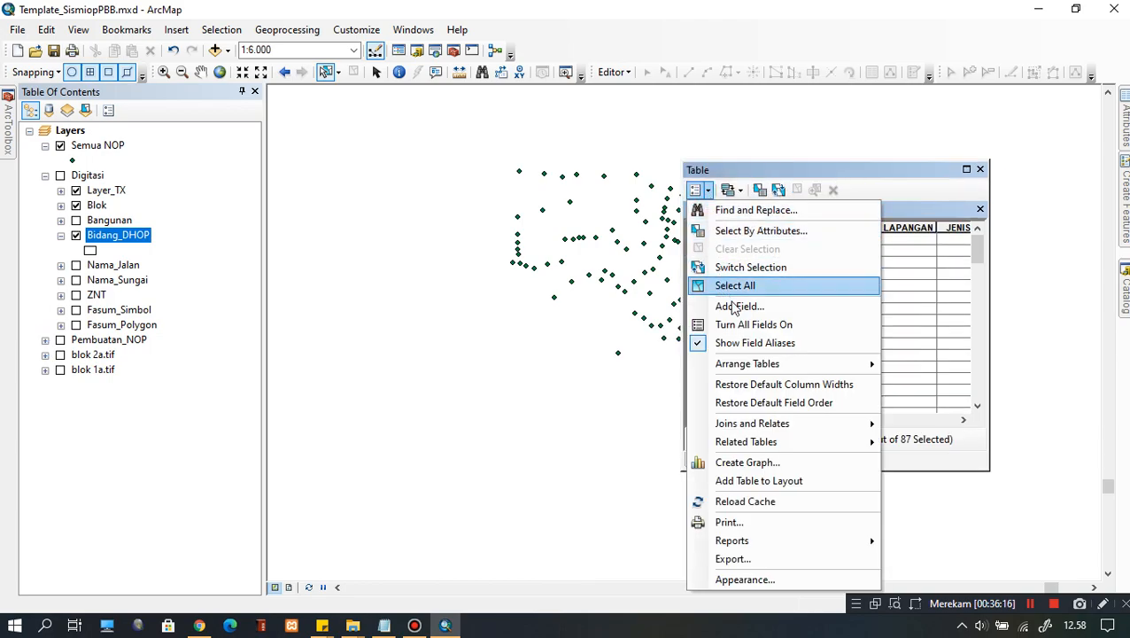
pyautogui.moveTo(869, 423)
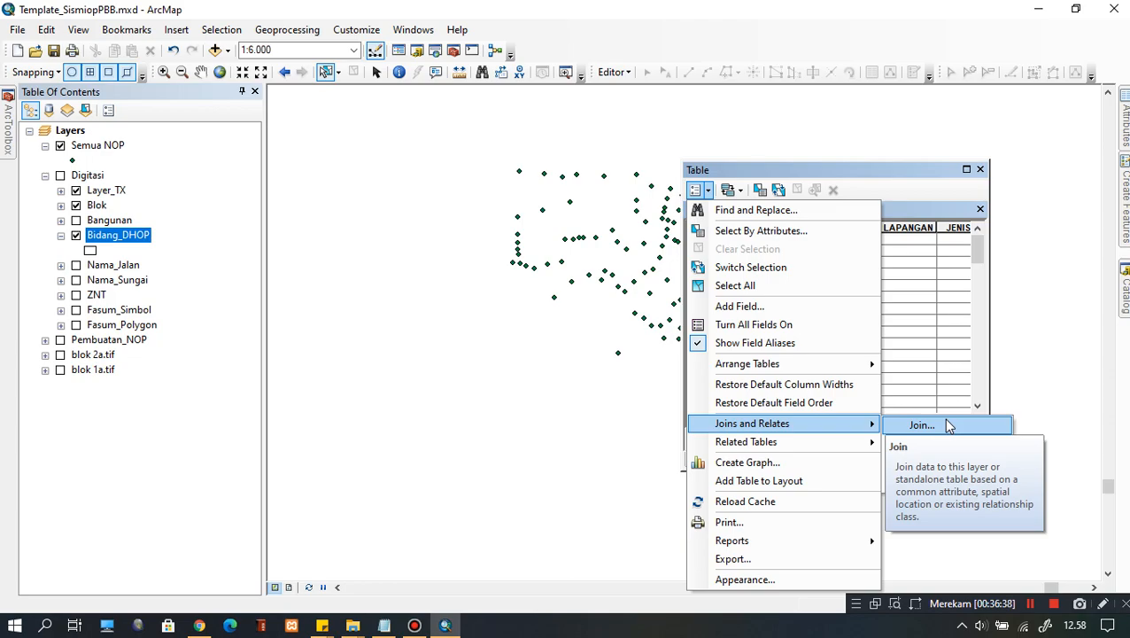
pyautogui.click(926, 170)
pyautogui.click(980, 169)
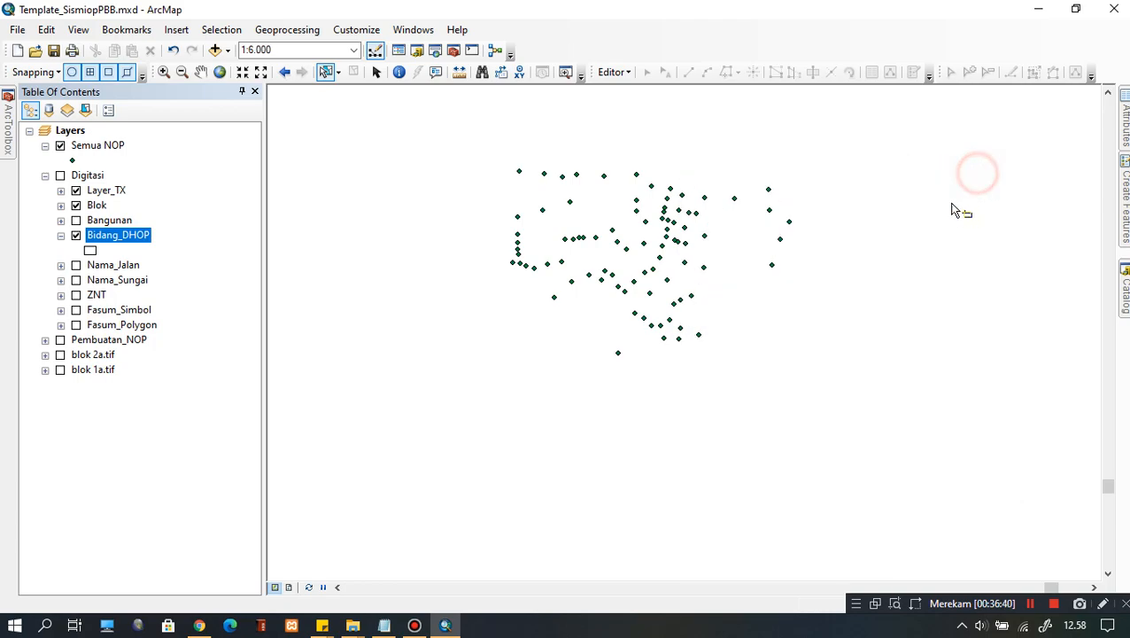
# Hide Blok and Layer_TX and display the Digitasi group so the Bidang_DHOP parcels appear beneath the Semua NOP points.
pyautogui.moveTo(759, 215); pyautogui.dragTo(765, 306)
pyautogui.scroll(-3, 642, 254)
pyautogui.moveTo(422, 293); pyautogui.dragTo(609, 202)
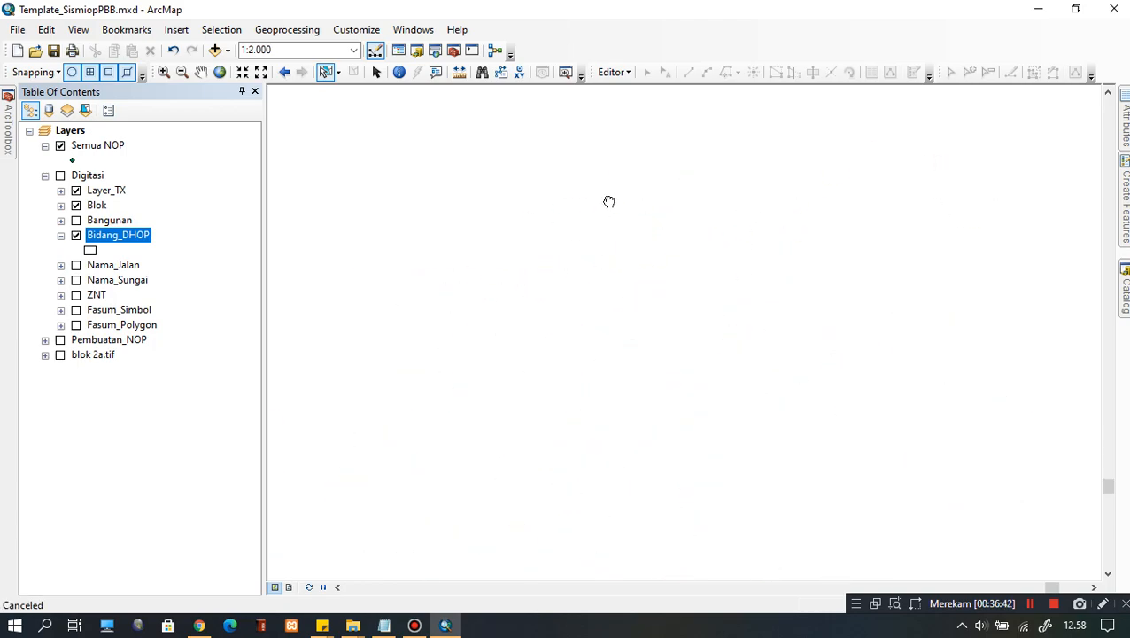
pyautogui.click(76, 204)
pyautogui.click(77, 190)
pyautogui.click(60, 175)
pyautogui.scroll(-1, 438, 321)
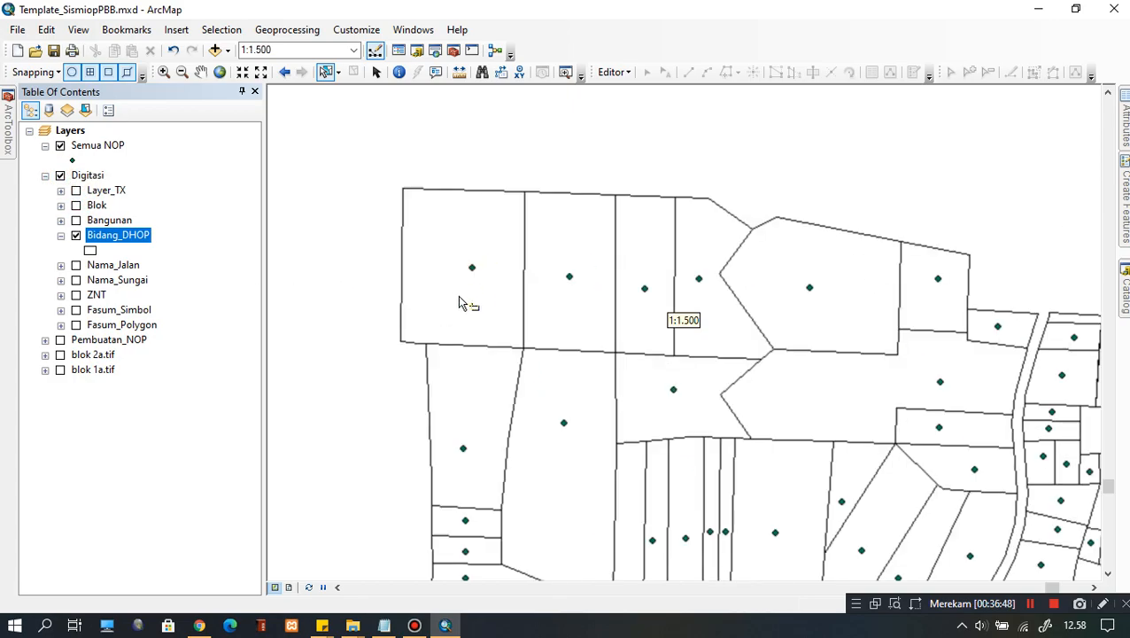
pyautogui.click(471, 268)
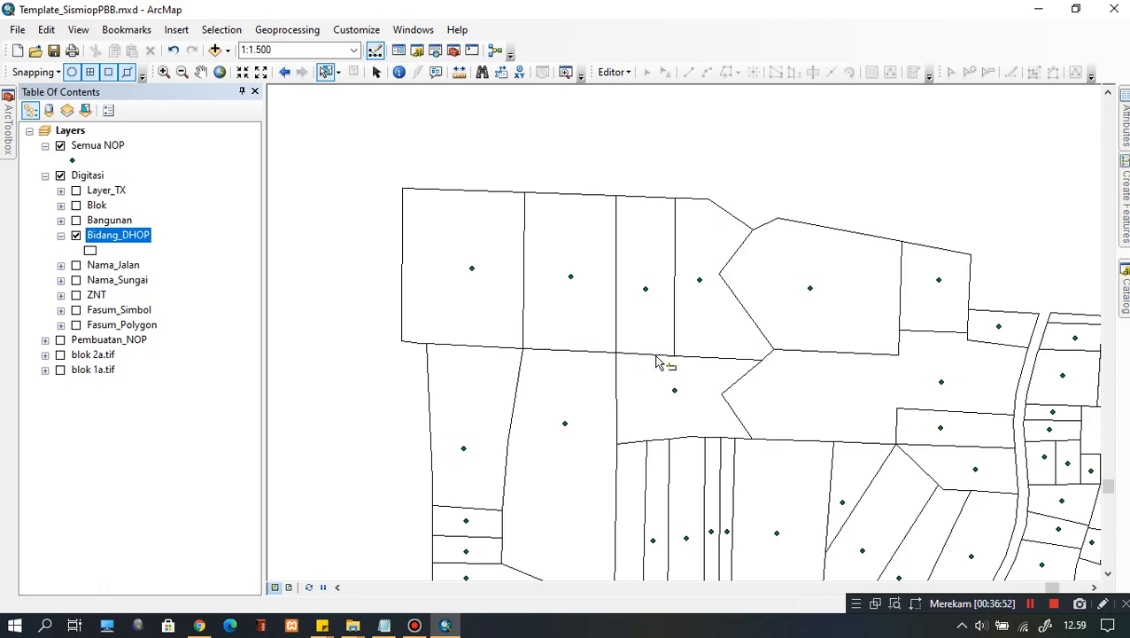
pyautogui.moveTo(805, 407); pyautogui.dragTo(799, 311)
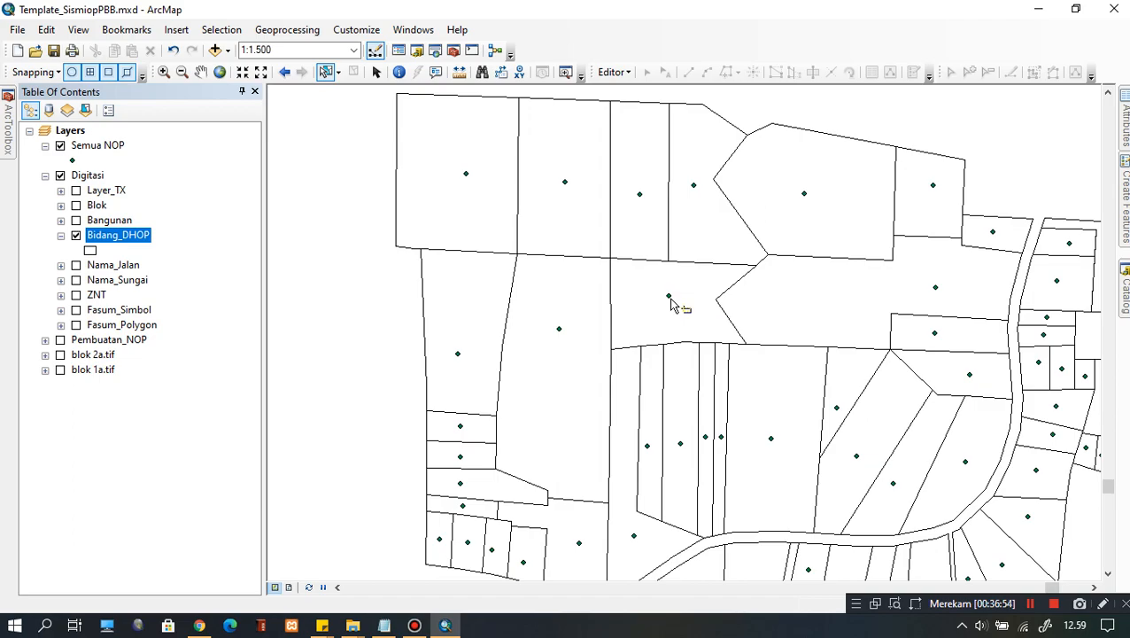
pyautogui.scroll(1, 508, 267)
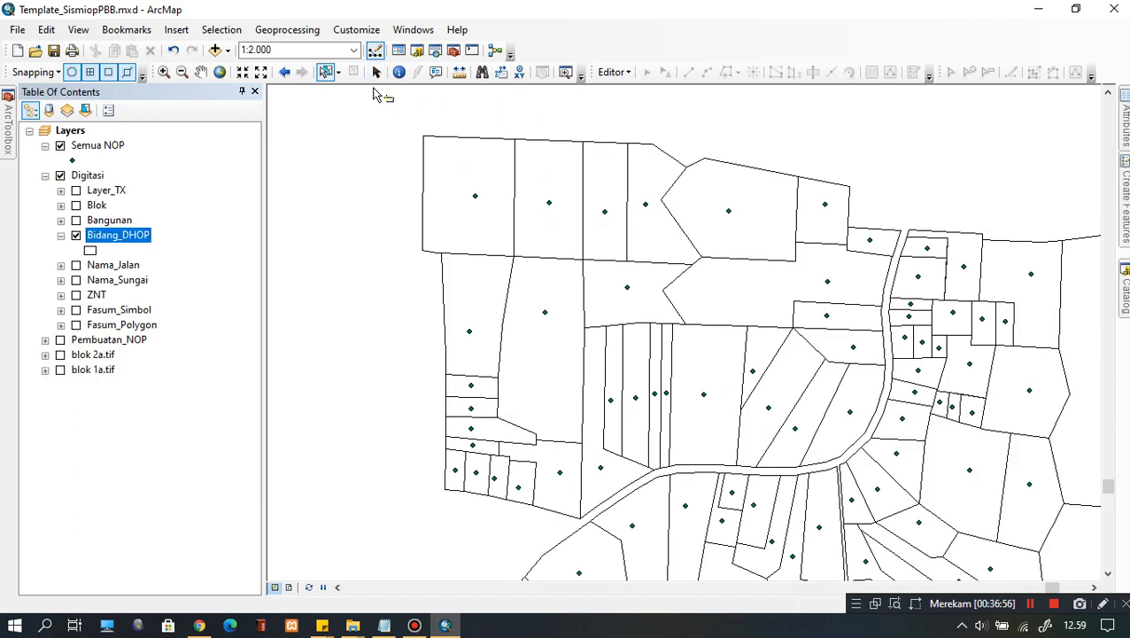
# Start editing Semua NOP and add a duplicate point exactly on the existing point in the large parcel of the second row.
pyautogui.click(111, 148)
pyautogui.rightClick(111, 149)
pyautogui.moveTo(253, 355)
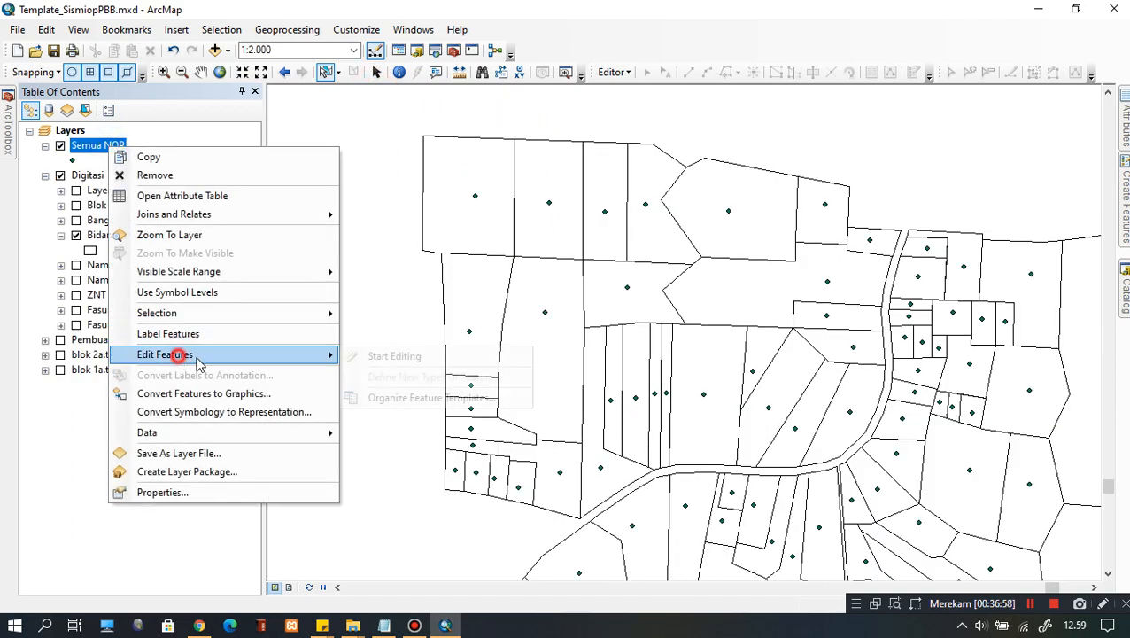
pyautogui.click(388, 353)
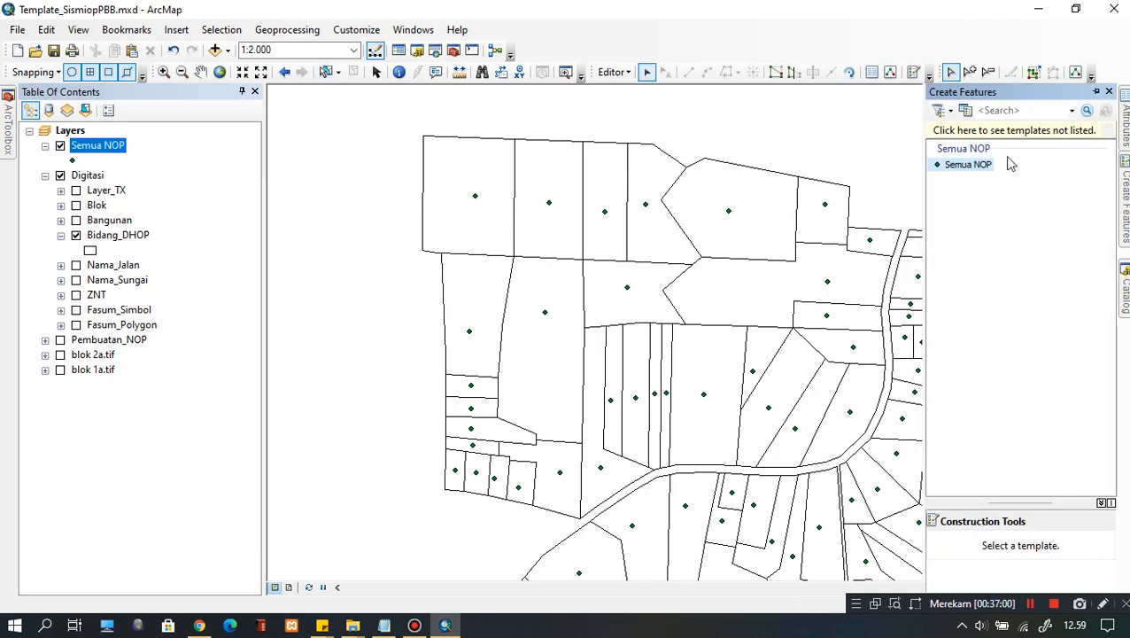
pyautogui.click(950, 167)
pyautogui.moveTo(632, 311); pyautogui.dragTo(561, 253)
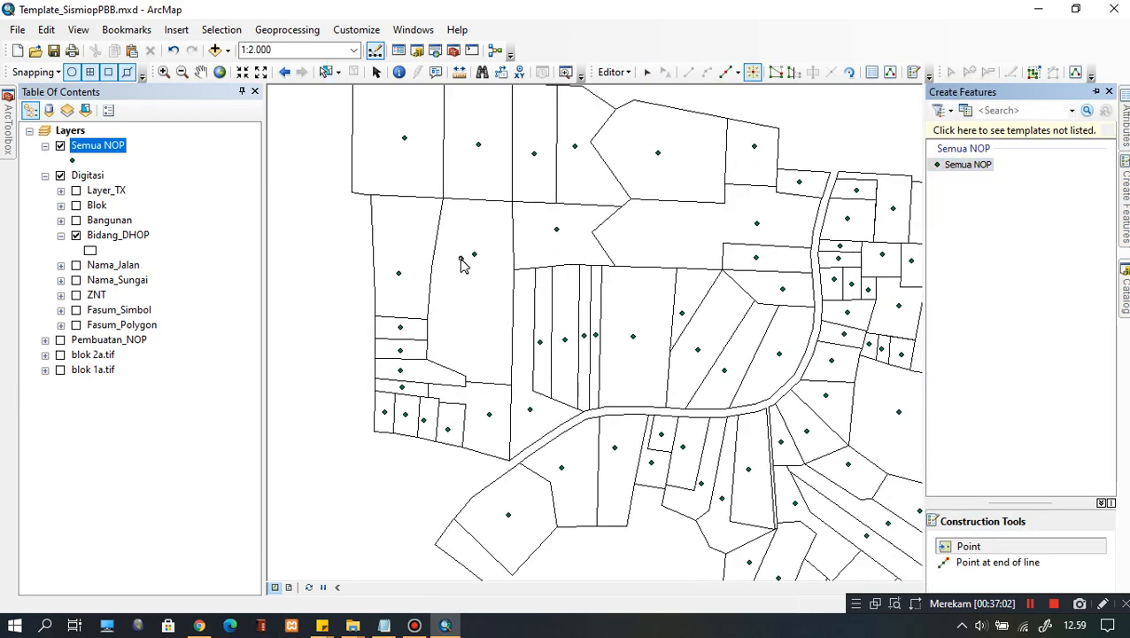
pyautogui.click(474, 255)
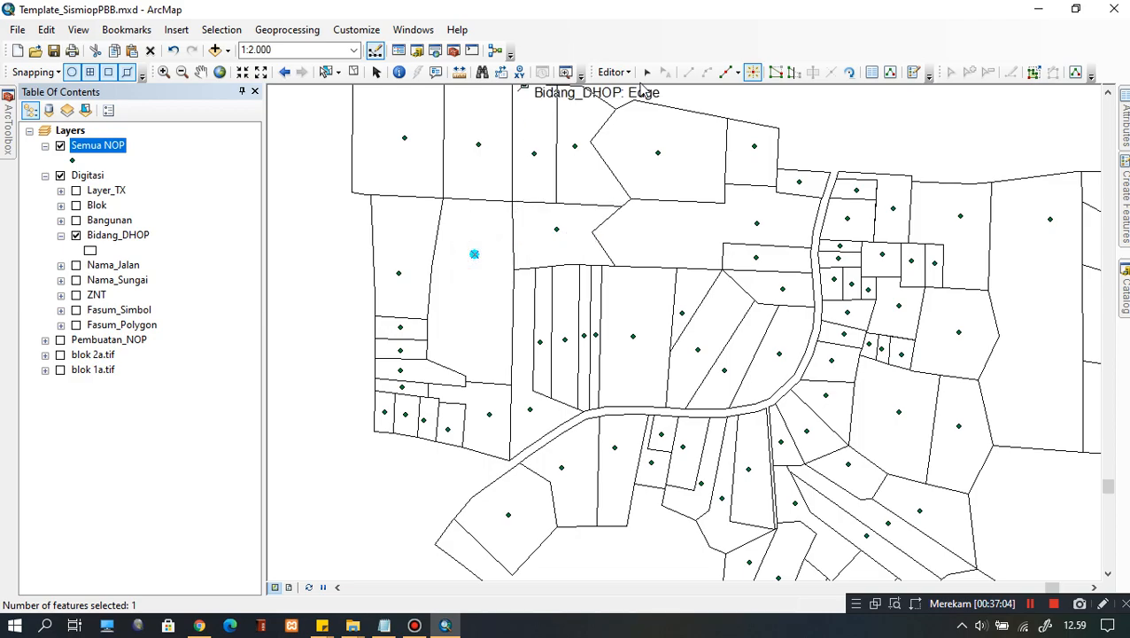
# Save the added duplicate point and stop the edit session.
pyautogui.click(613, 72)
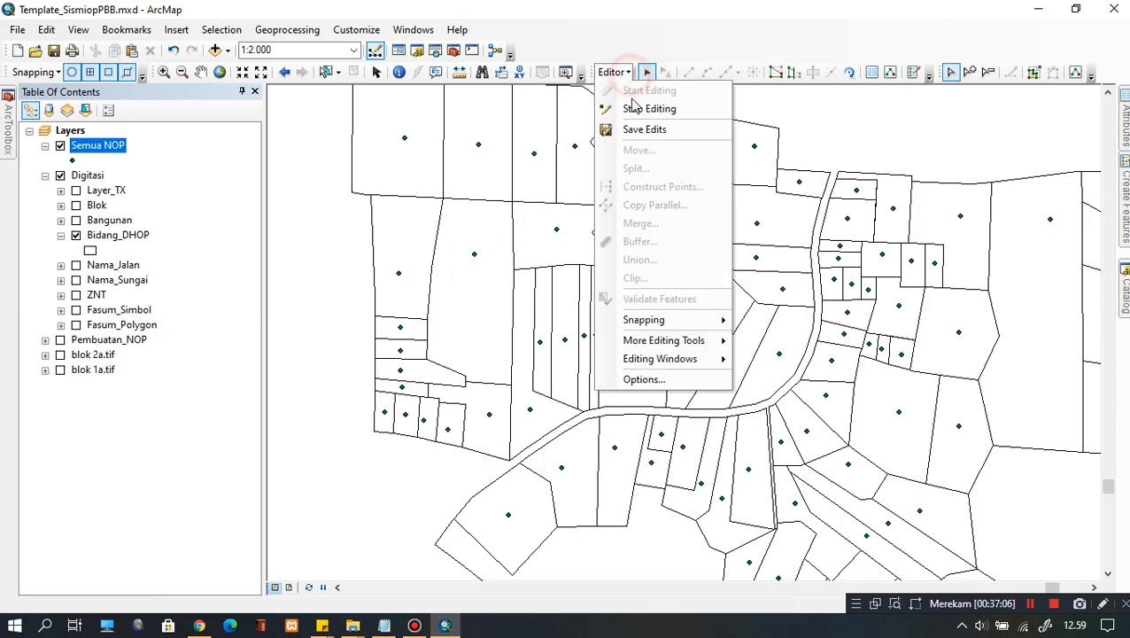
pyautogui.click(647, 130)
pyautogui.click(613, 72)
pyautogui.click(639, 111)
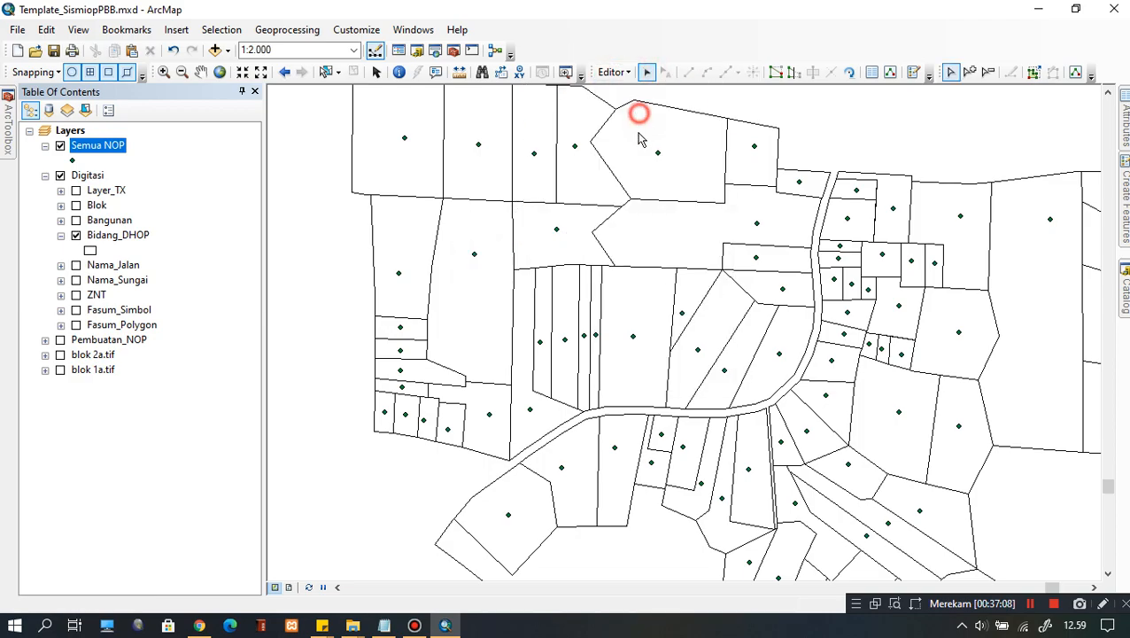
pyautogui.scroll(-2, 535, 381)
pyautogui.scroll(1, 530, 390)
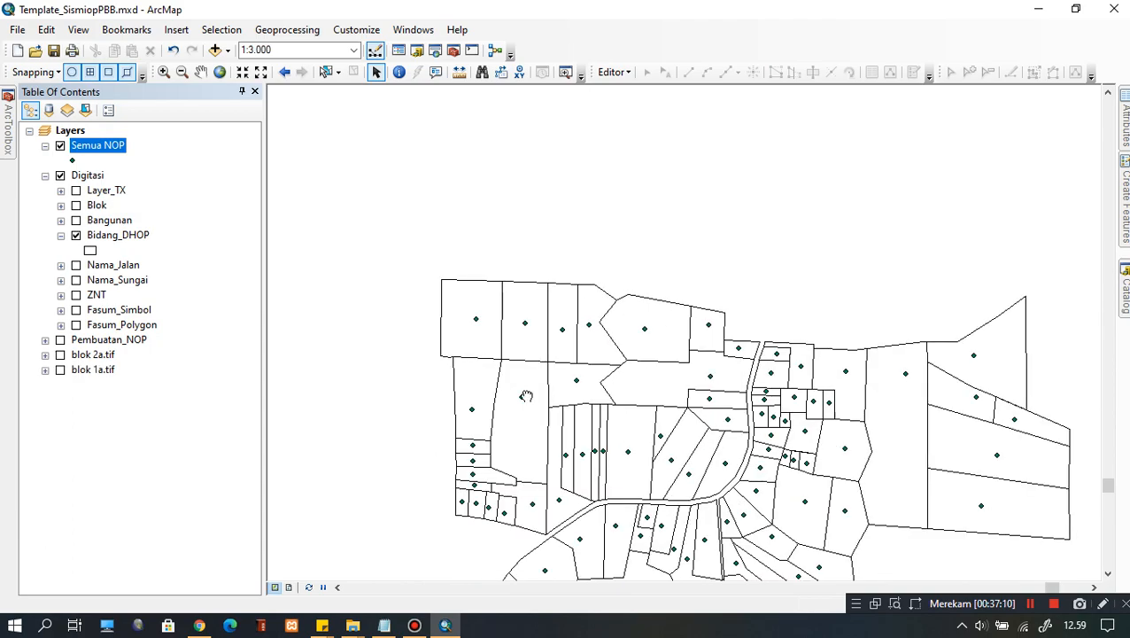
# Compare the record counts in the Bidang_DHOP and Semua NOP attribute tables, closing each table after checking it.
pyautogui.rightClick(113, 236)
pyautogui.click(164, 286)
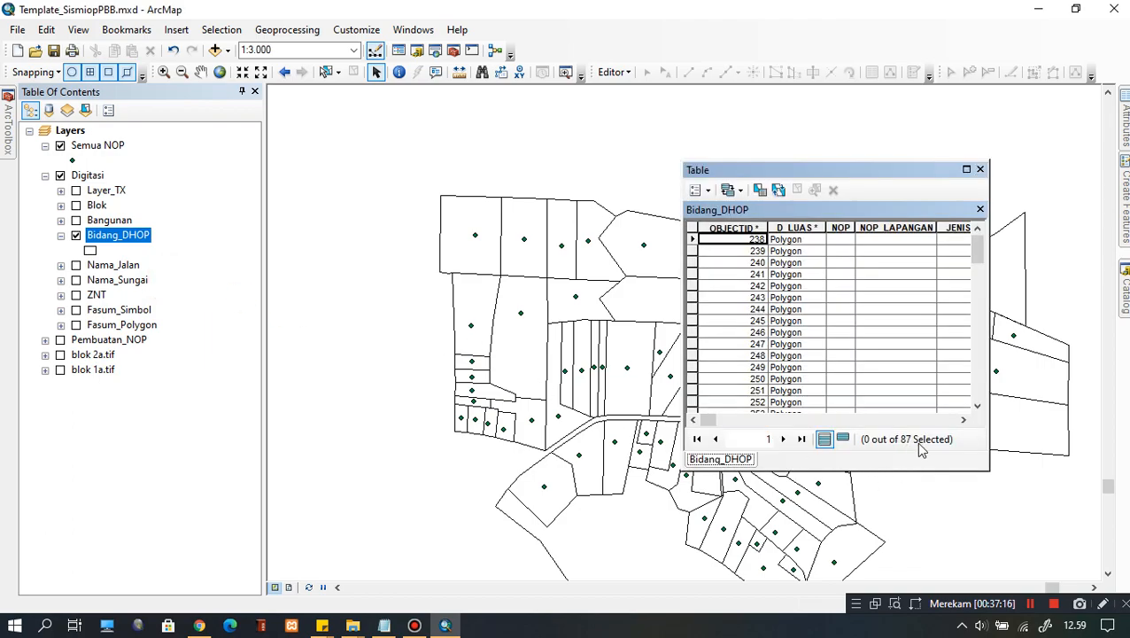
pyautogui.click(980, 169)
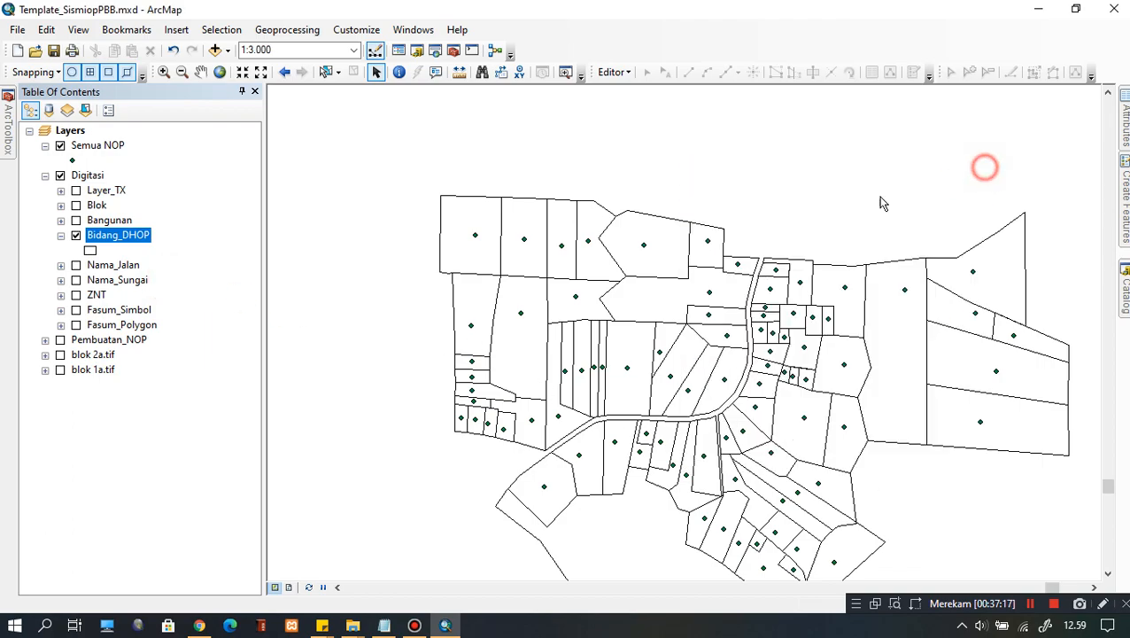
pyautogui.click(102, 147)
pyautogui.rightClick(102, 149)
pyautogui.click(164, 193)
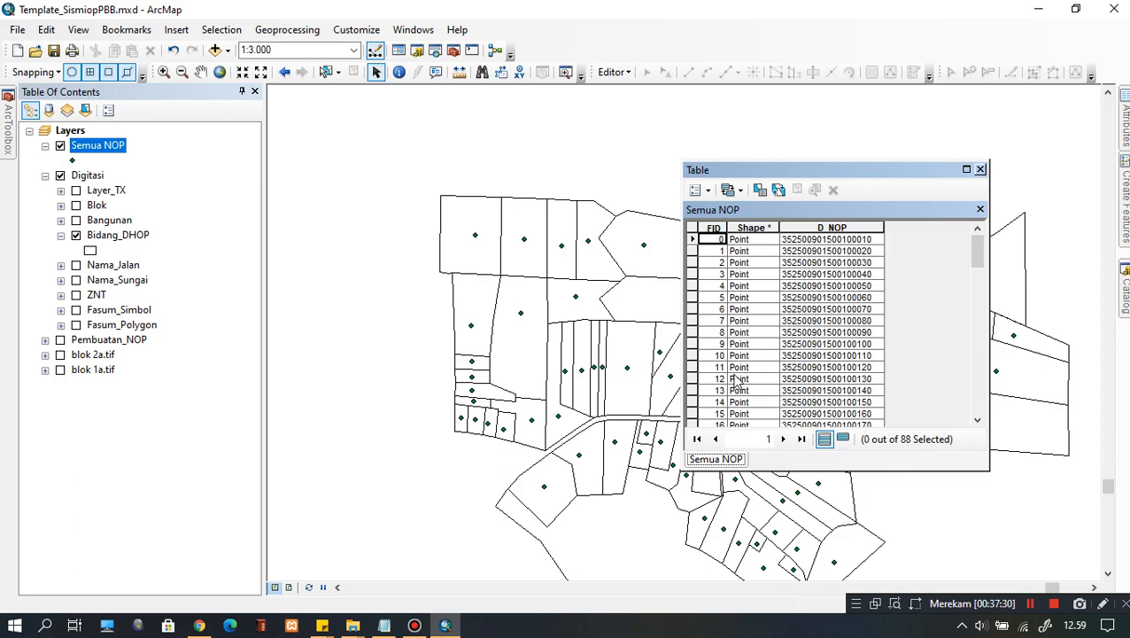
pyautogui.click(980, 169)
# Start editing Semua NOP and delete the duplicate point 87, whose D_NOP is empty, from the overlapping points in the large parcel.
pyautogui.scroll(-3, 549, 352)
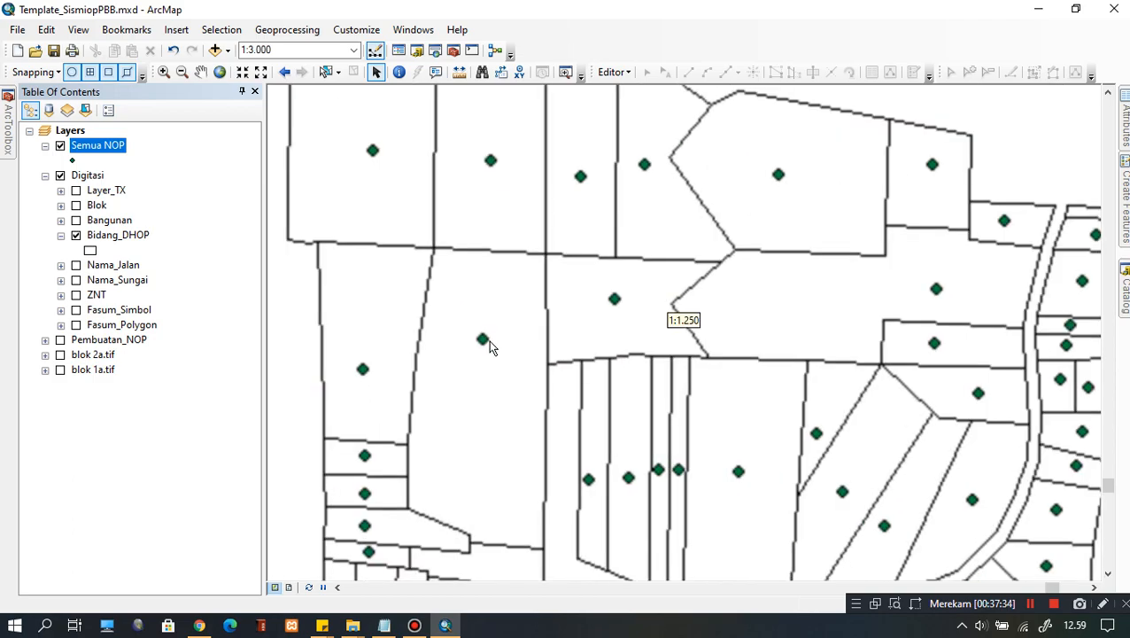
pyautogui.moveTo(491, 301); pyautogui.dragTo(506, 431)
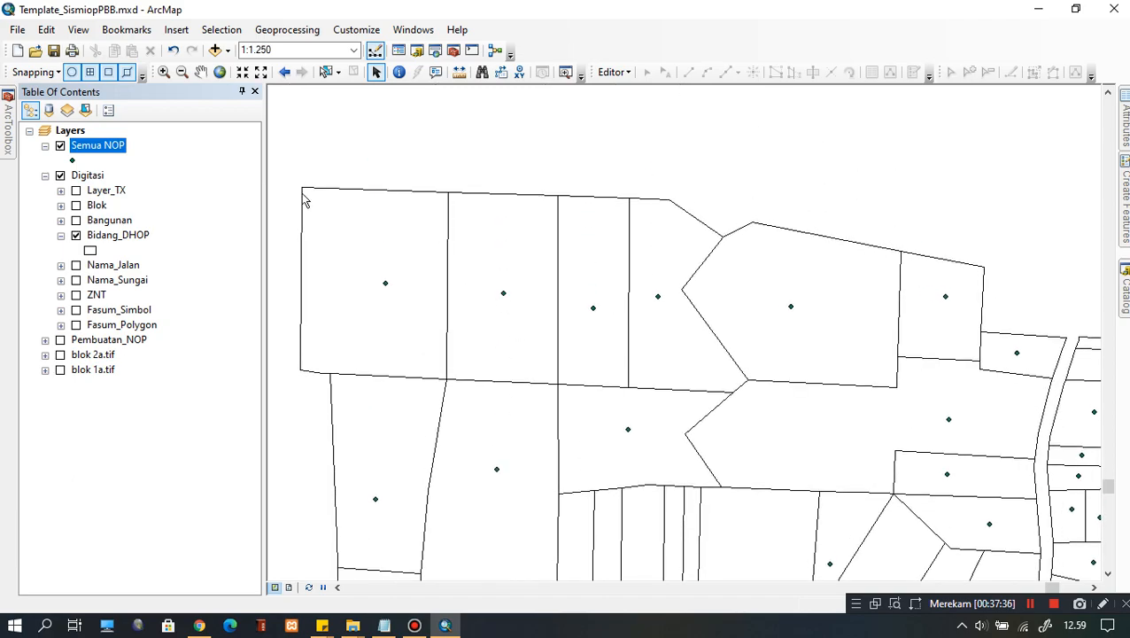
pyautogui.rightClick(78, 147)
pyautogui.moveTo(293, 353)
pyautogui.click(327, 355)
pyautogui.moveTo(522, 353); pyautogui.dragTo(555, 330)
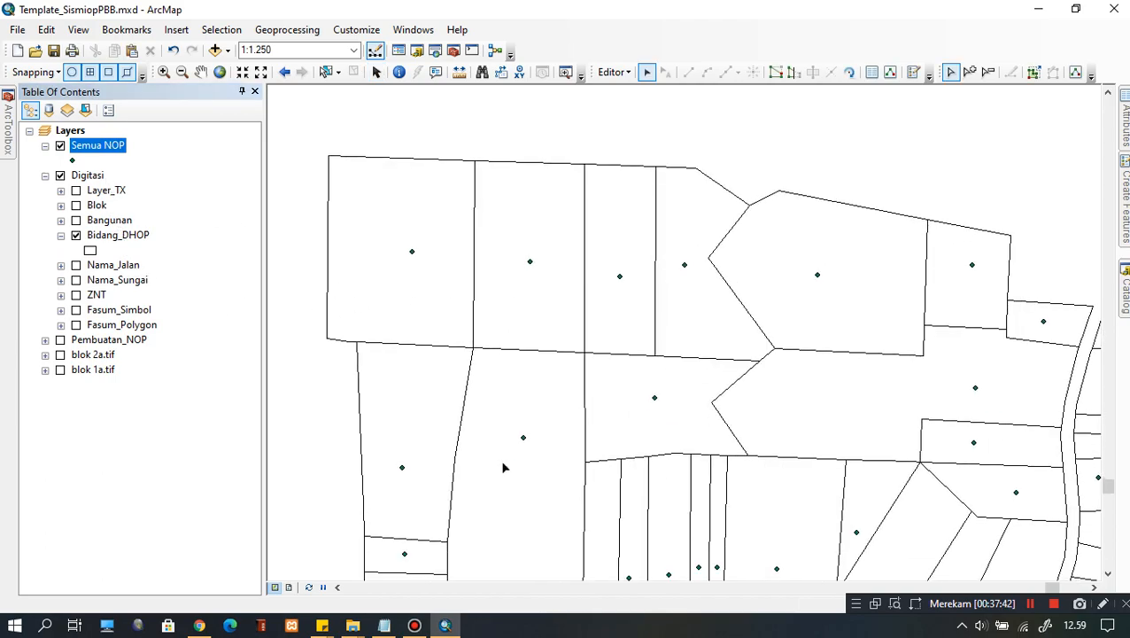
pyautogui.click(524, 440)
pyautogui.click(577, 471)
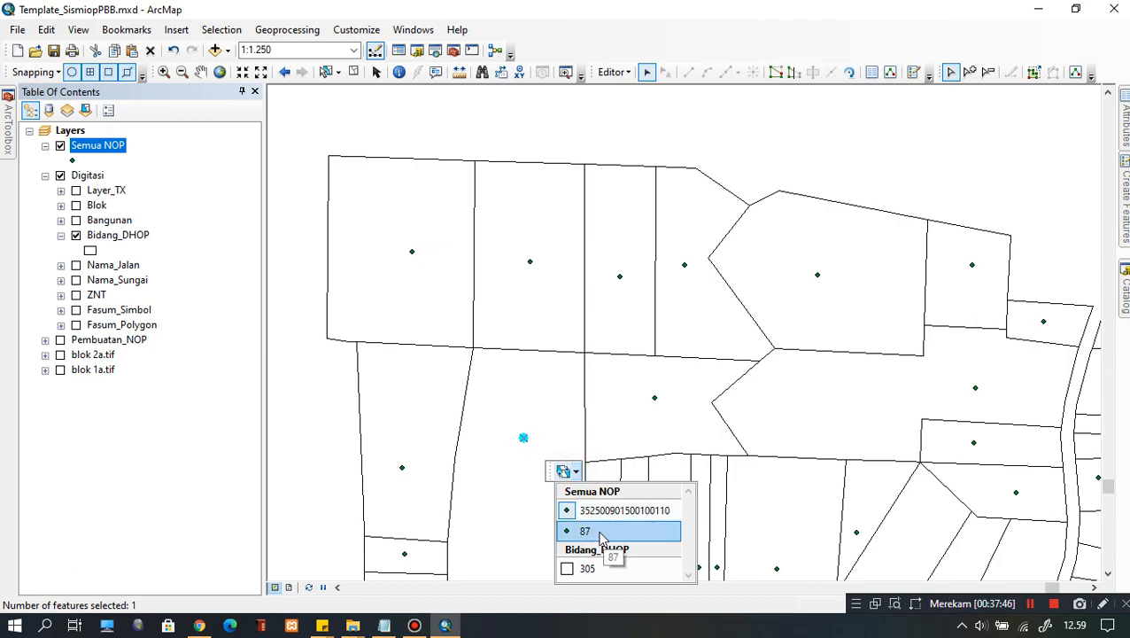
pyautogui.click(599, 536)
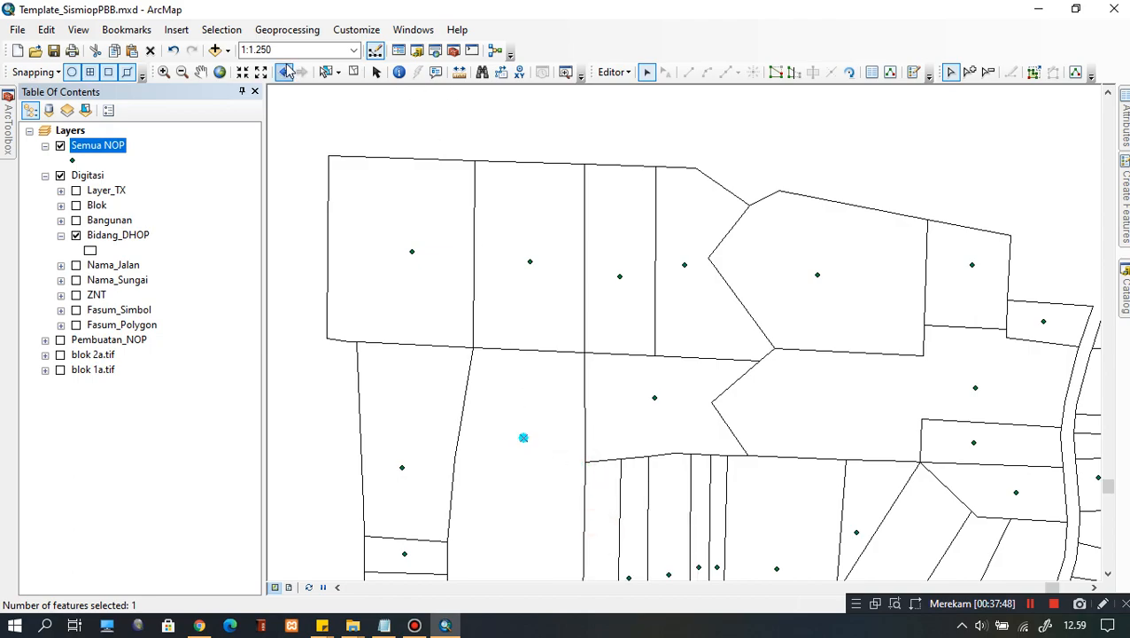
pyautogui.moveTo(1125, 124)
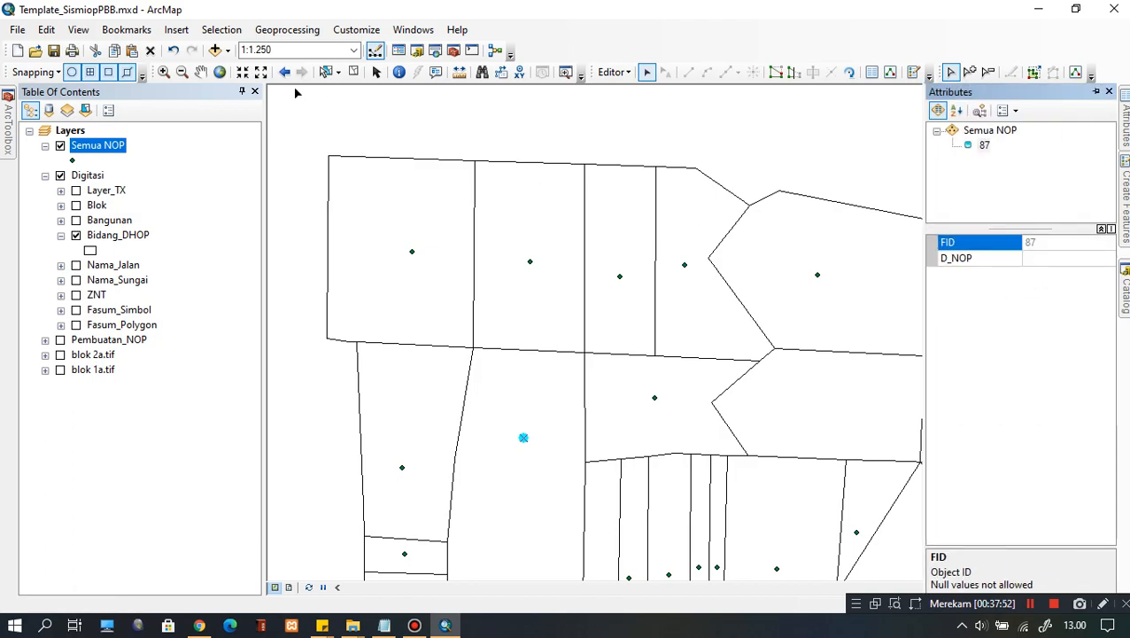
pyautogui.click(150, 50)
pyautogui.click(631, 118)
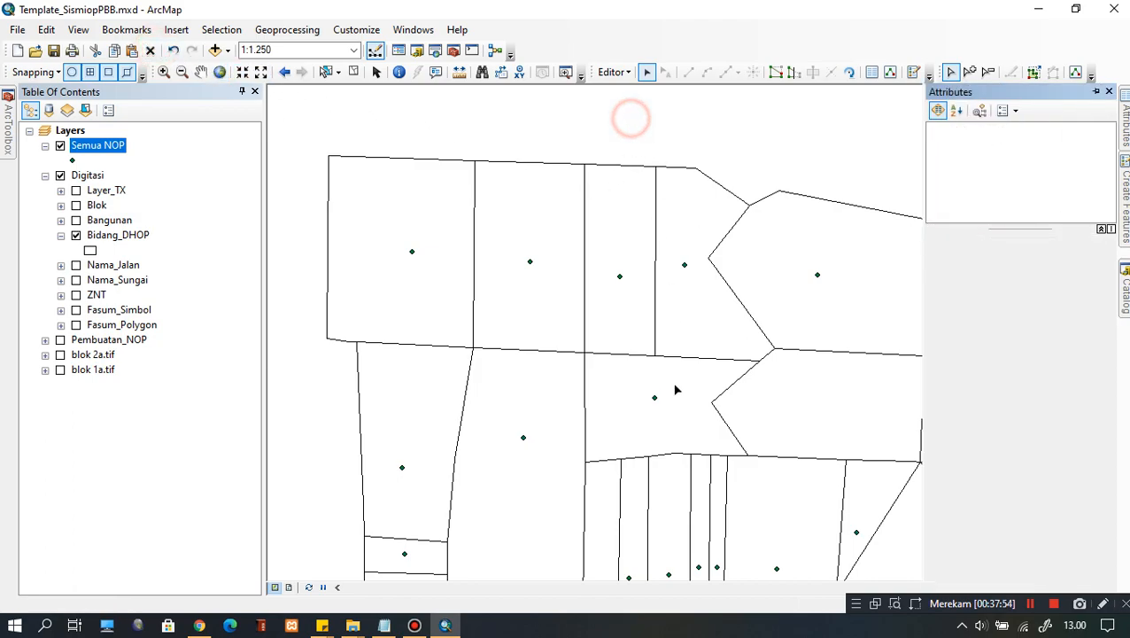
# Move the NOP point from the notched parcel into the adjacent large parcel, beside its existing point, and clear the selection.
pyautogui.click(654, 398)
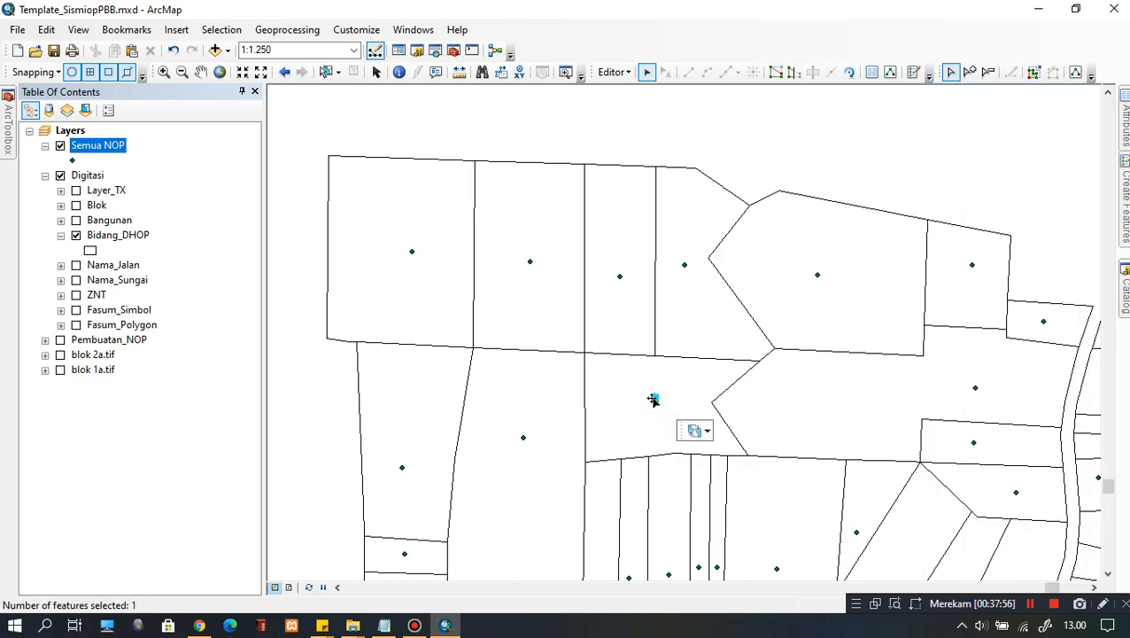
pyautogui.click(654, 398)
pyautogui.moveTo(526, 440); pyautogui.dragTo(549, 444)
pyautogui.click(673, 115)
# Select the notched parcel without a point, select the adjacent parcel with two points to compare them, and clear the selection.
pyautogui.moveTo(611, 356); pyautogui.dragTo(662, 271)
pyautogui.scroll(-1, 689, 340)
pyautogui.click(692, 334)
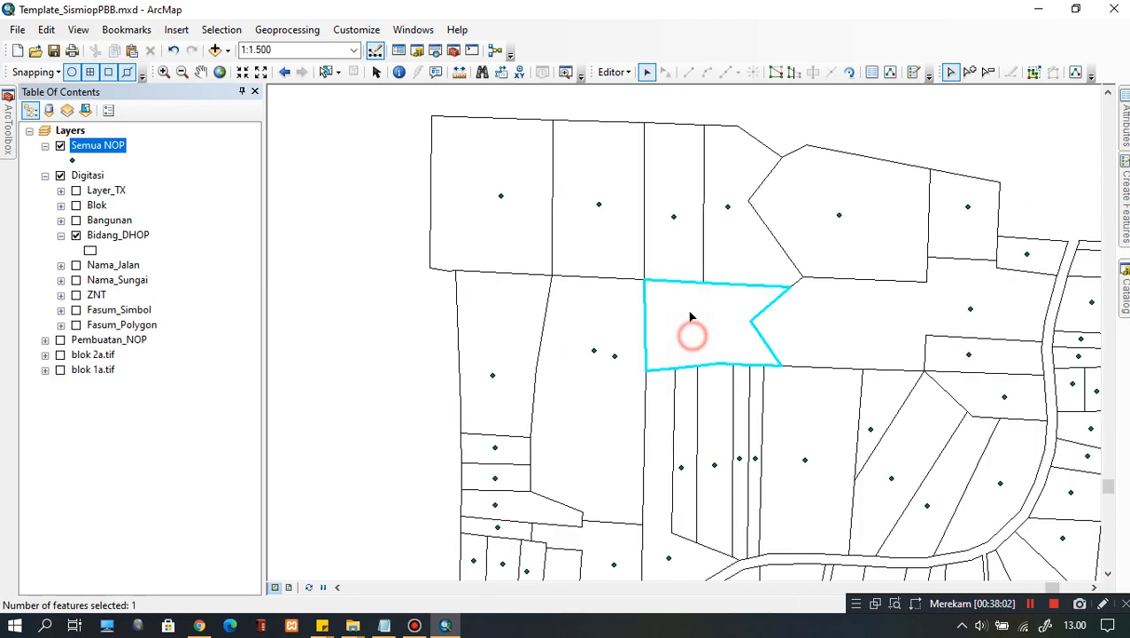
pyautogui.click(624, 373)
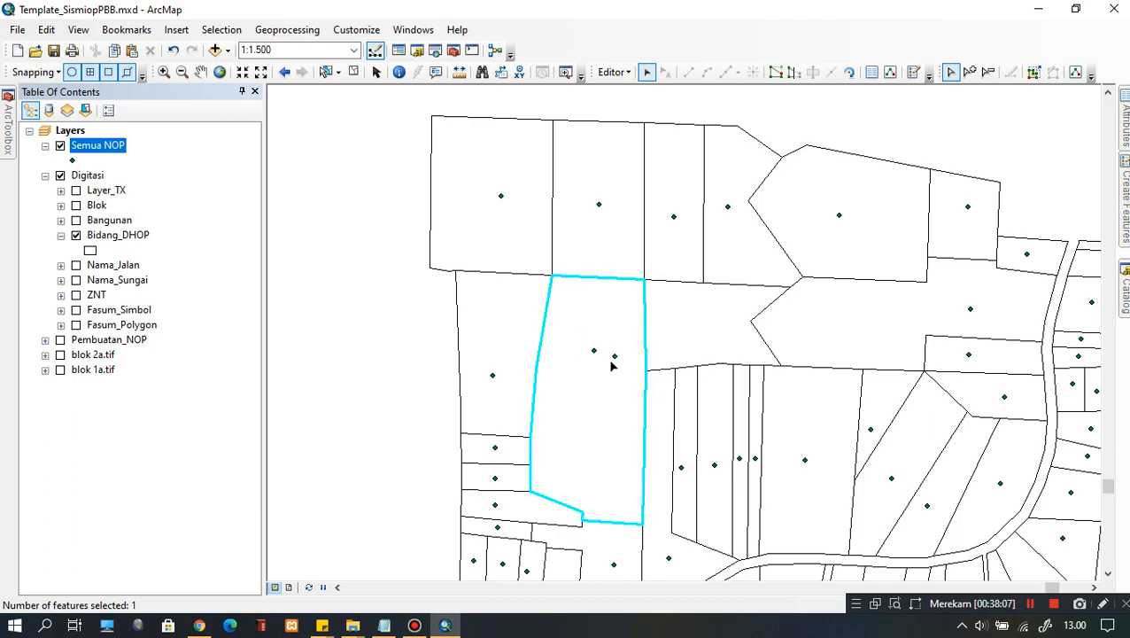
pyautogui.click(393, 315)
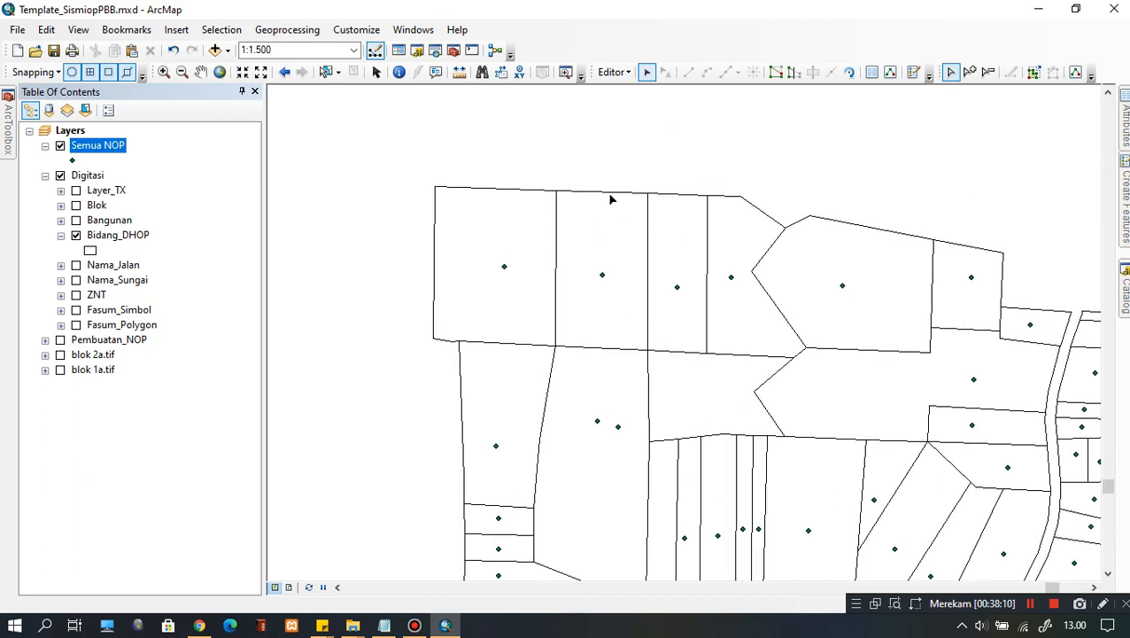
# Save the moved NOP point and stop editing Semua NOP.
pyautogui.click(613, 72)
pyautogui.click(633, 131)
pyautogui.click(613, 71)
pyautogui.click(631, 114)
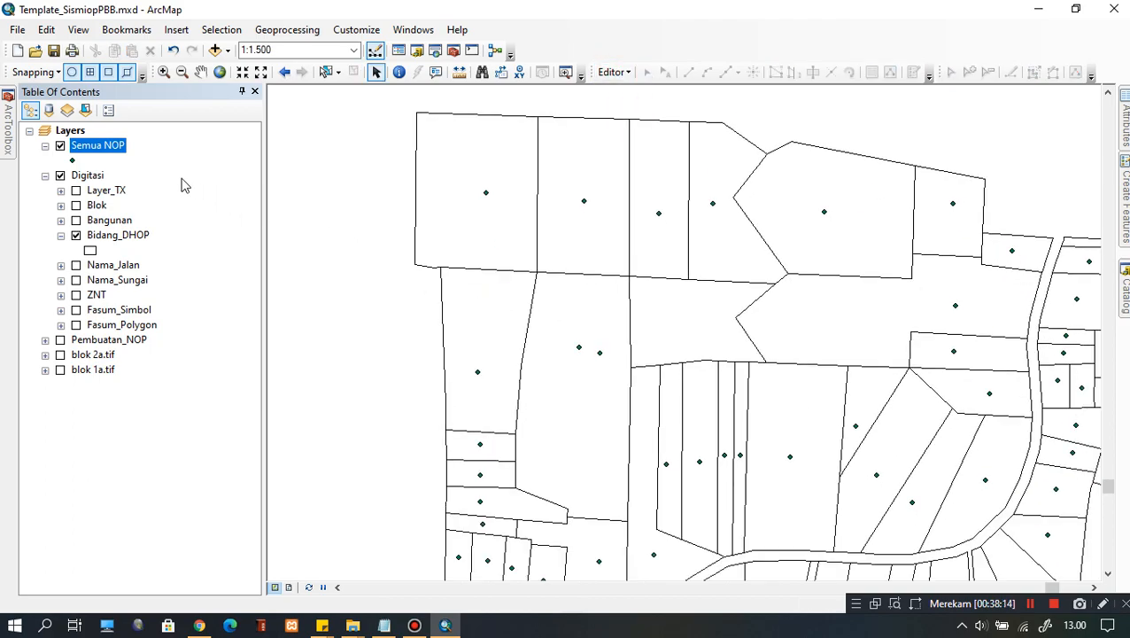
# Open the Semua NOP attribute table to check its record count after the edit.
pyautogui.rightClick(110, 148)
pyautogui.click(153, 193)
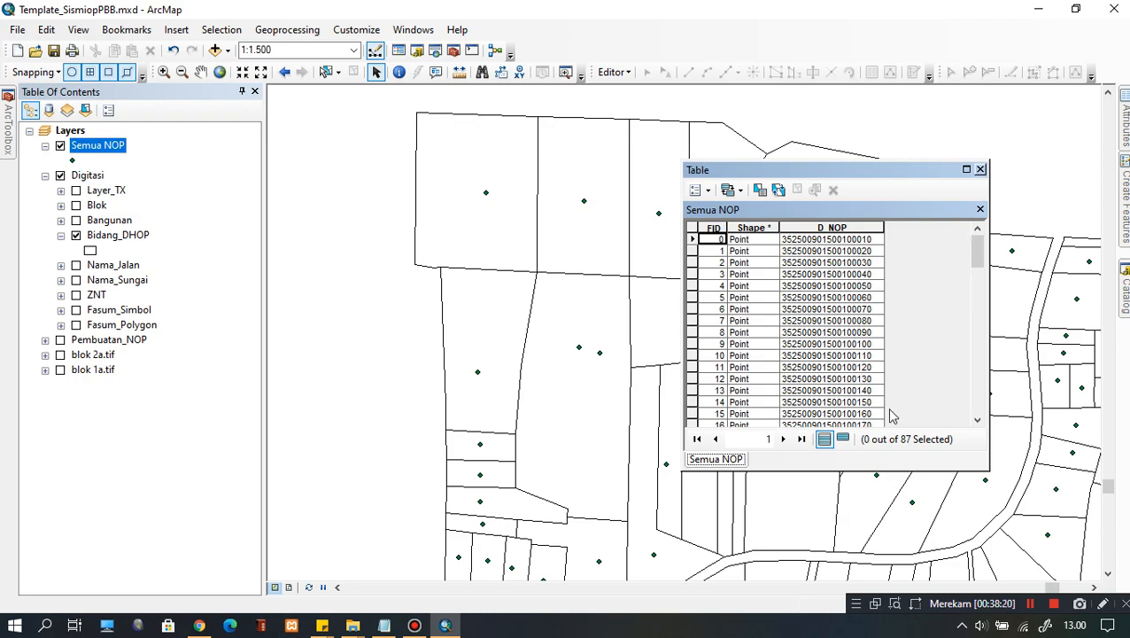
# Compare the record counts of the Bidang_DHOP and Semua NOP attribute tables, and close the table window.
pyautogui.rightClick(115, 240)
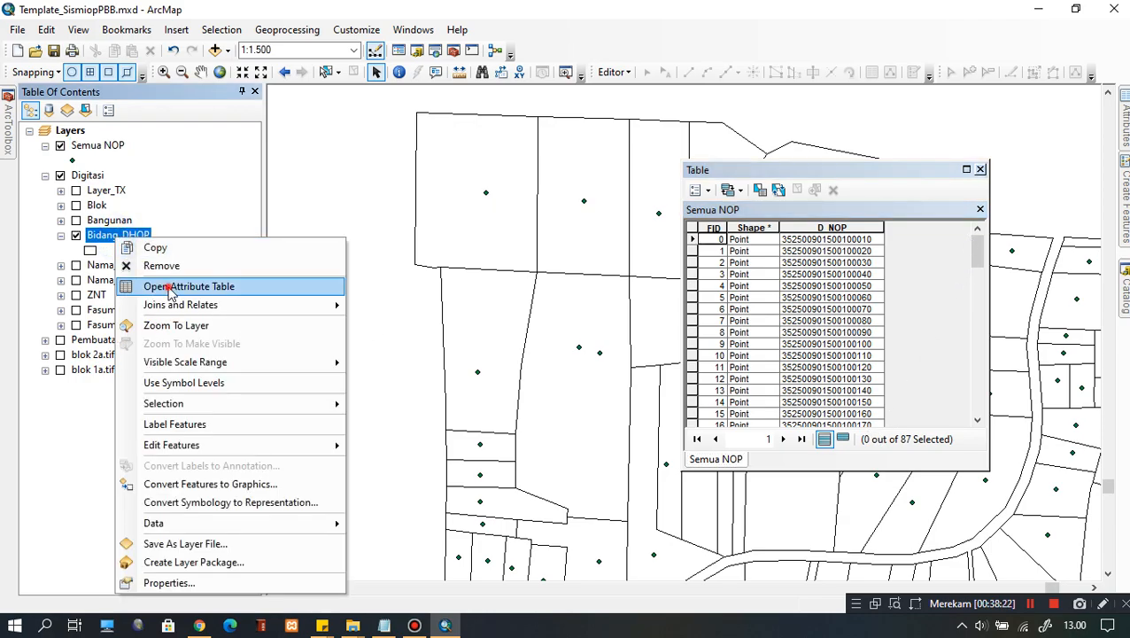
pyautogui.click(155, 286)
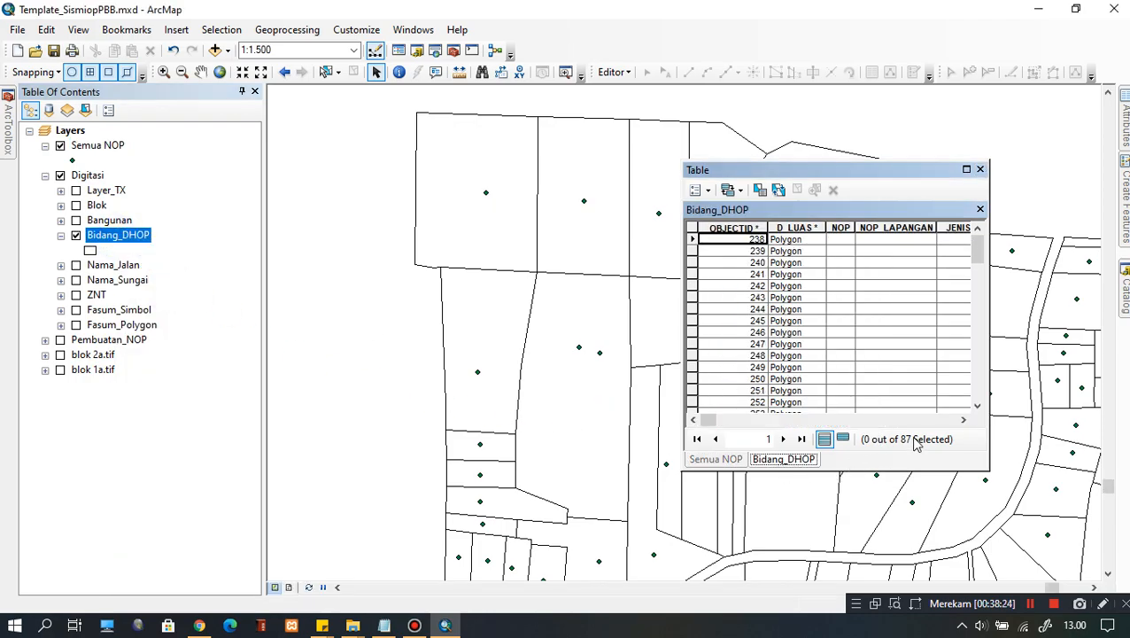
pyautogui.click(726, 459)
pyautogui.click(783, 459)
pyautogui.click(717, 459)
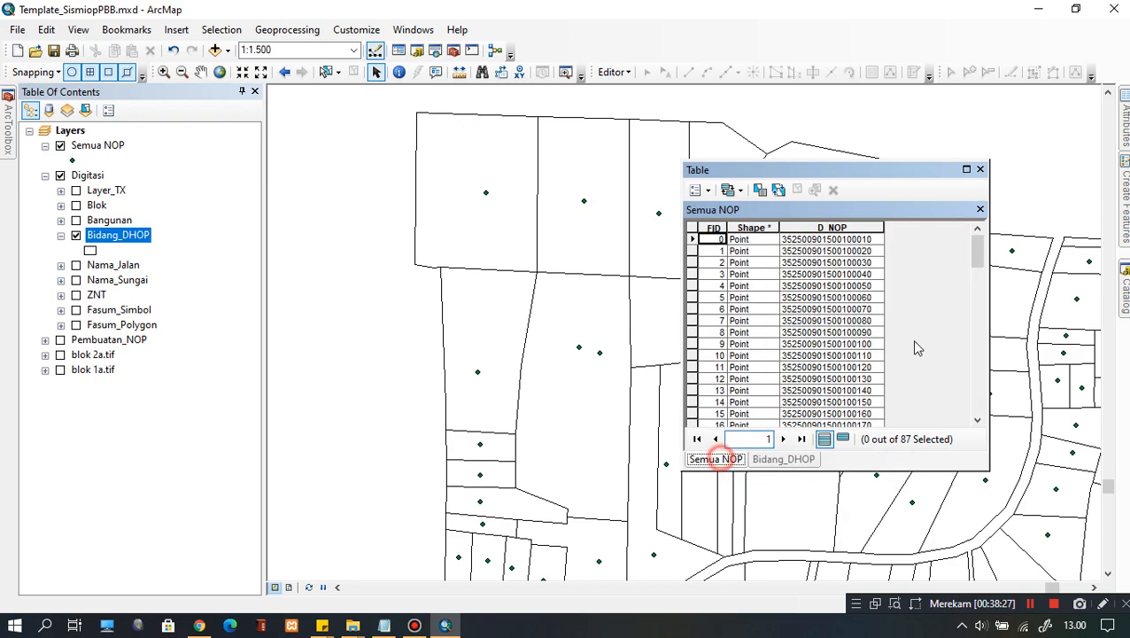
pyautogui.click(980, 169)
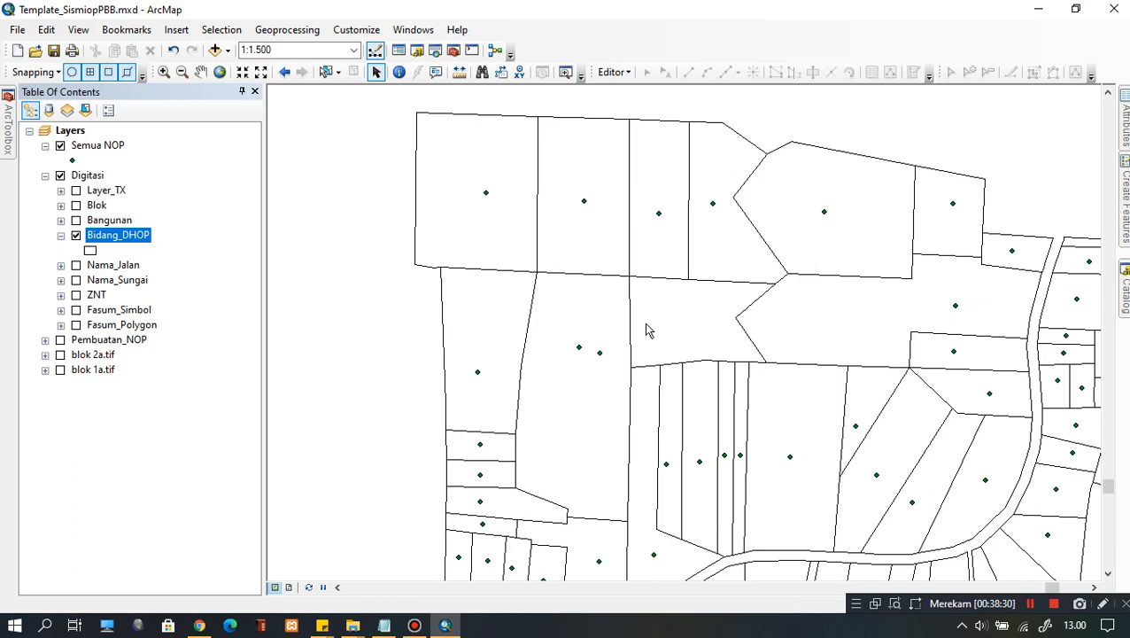
# Examine how the NOP points are distributed over the parcels across the whole map.
pyautogui.moveTo(646, 313); pyautogui.dragTo(605, 284)
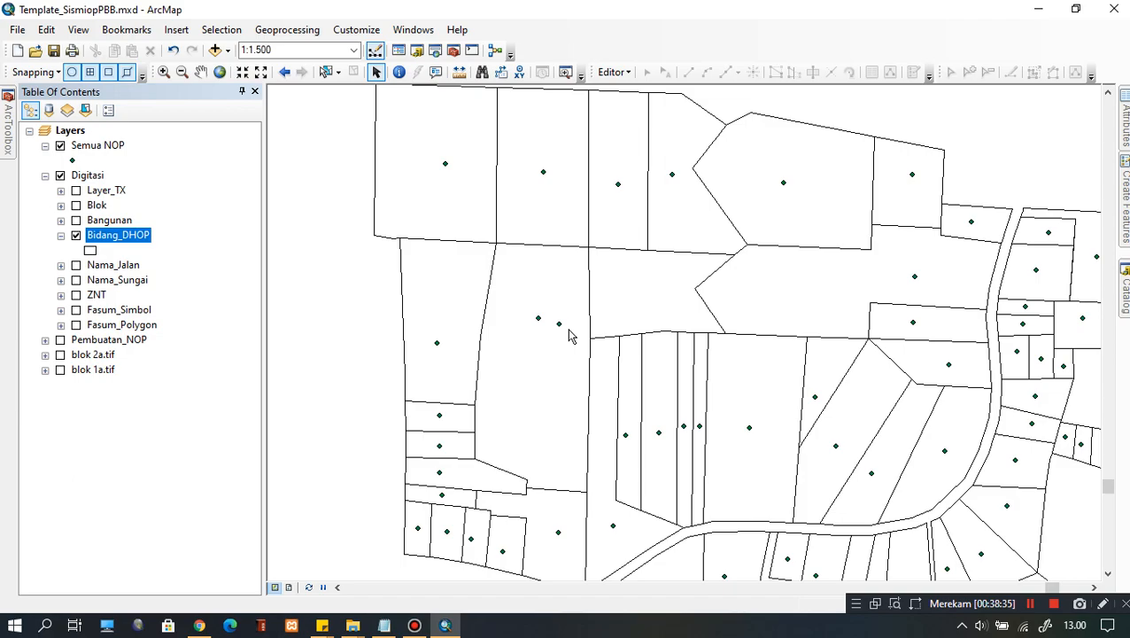
pyautogui.scroll(-2, 478, 303)
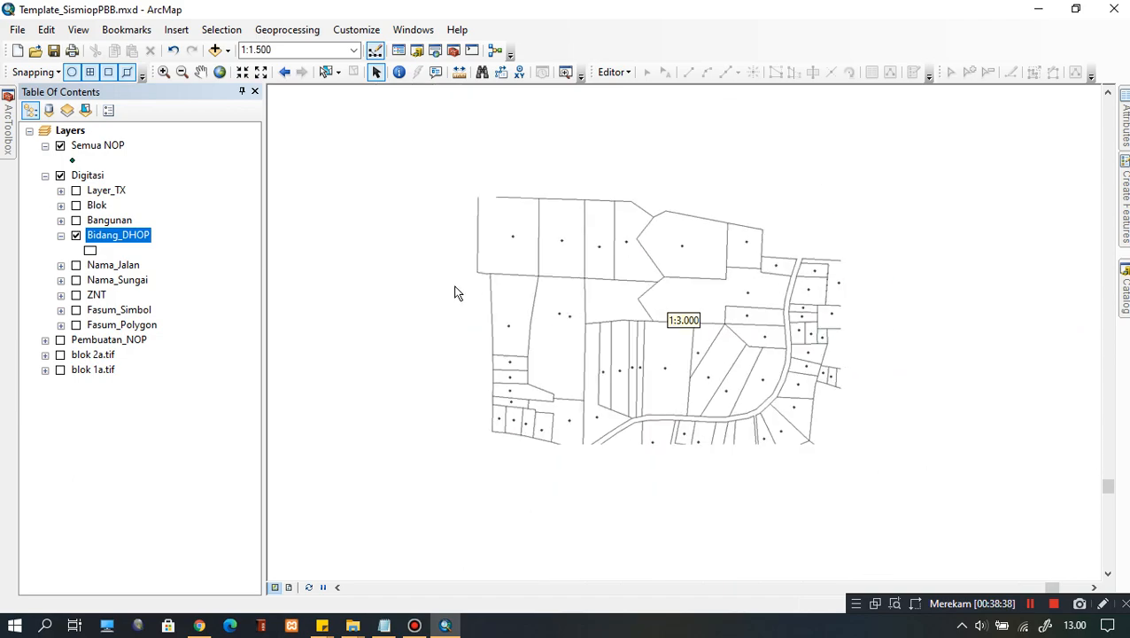
pyautogui.moveTo(511, 297); pyautogui.dragTo(517, 274)
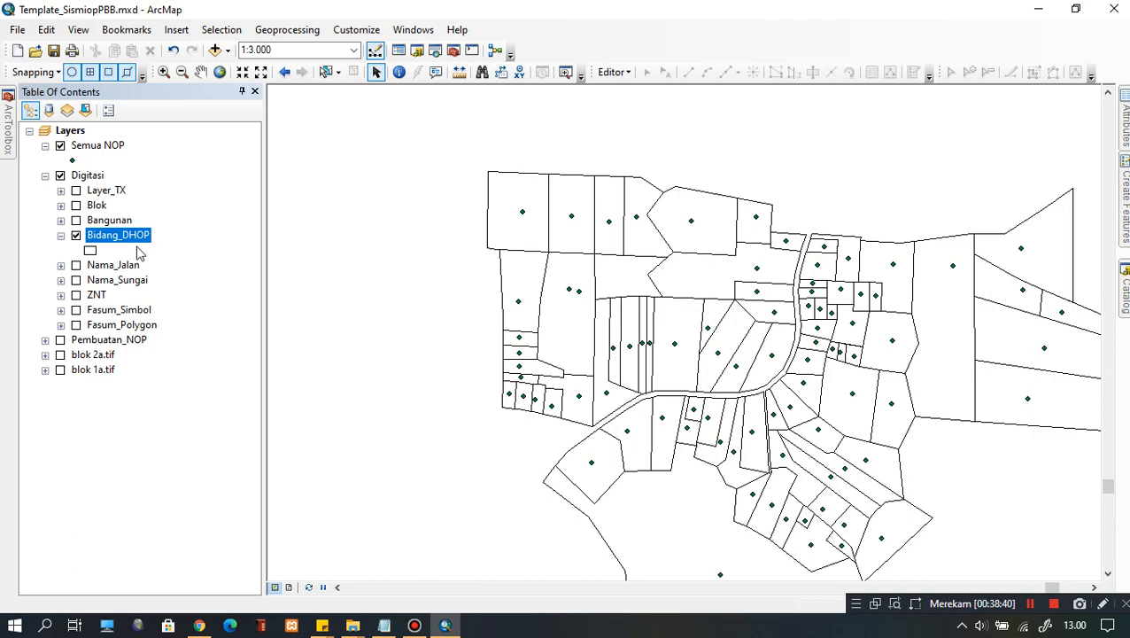
pyautogui.scroll(-1, 580, 293)
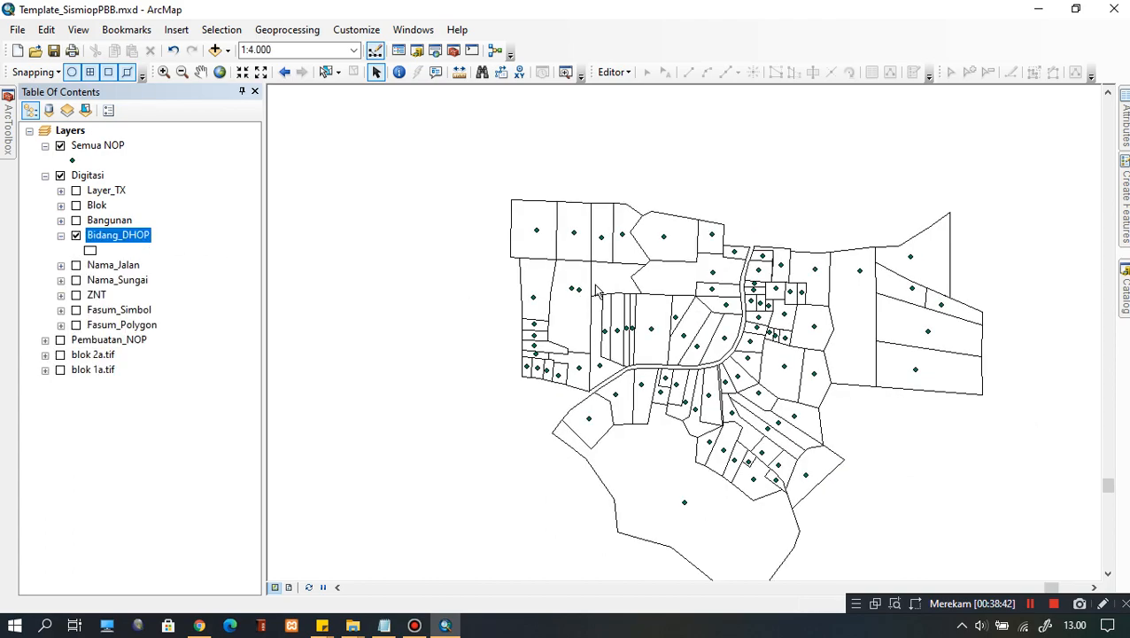
pyautogui.moveTo(638, 278); pyautogui.dragTo(639, 268)
pyautogui.scroll(1, 617, 273)
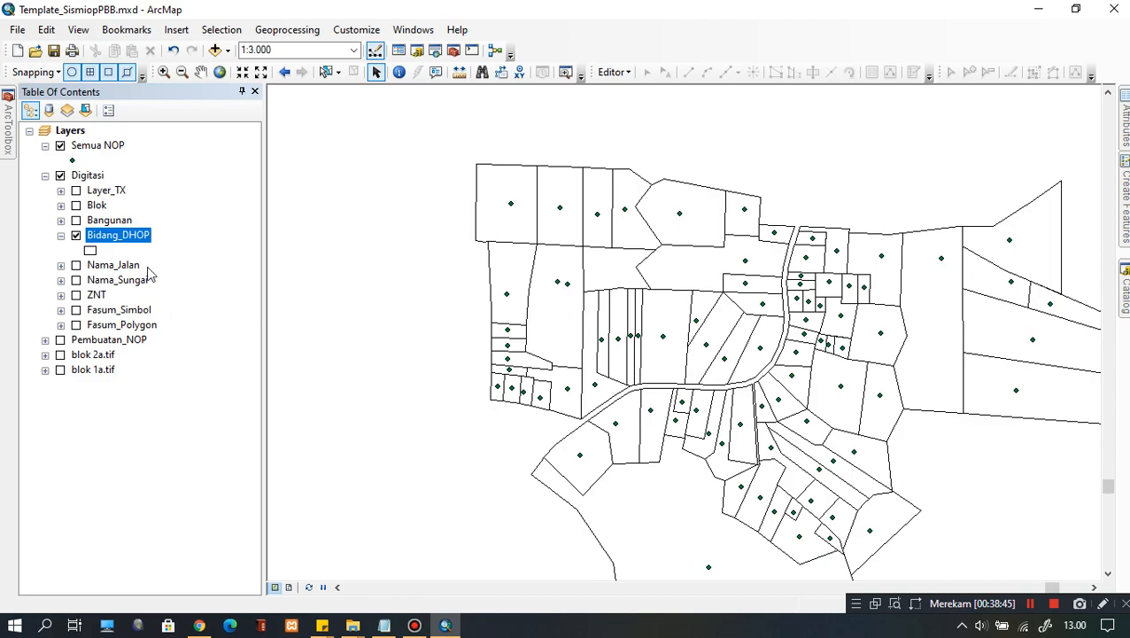
pyautogui.click(206, 257)
# Open the Bidang_DHOP attribute table.
pyautogui.click(112, 239)
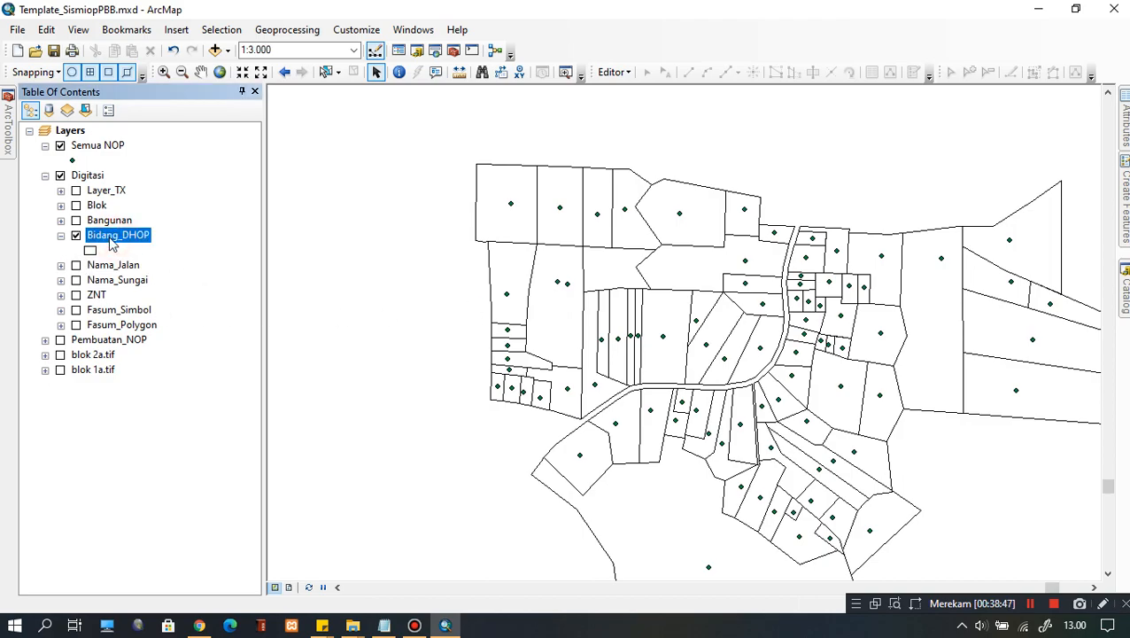
pyautogui.rightClick(111, 243)
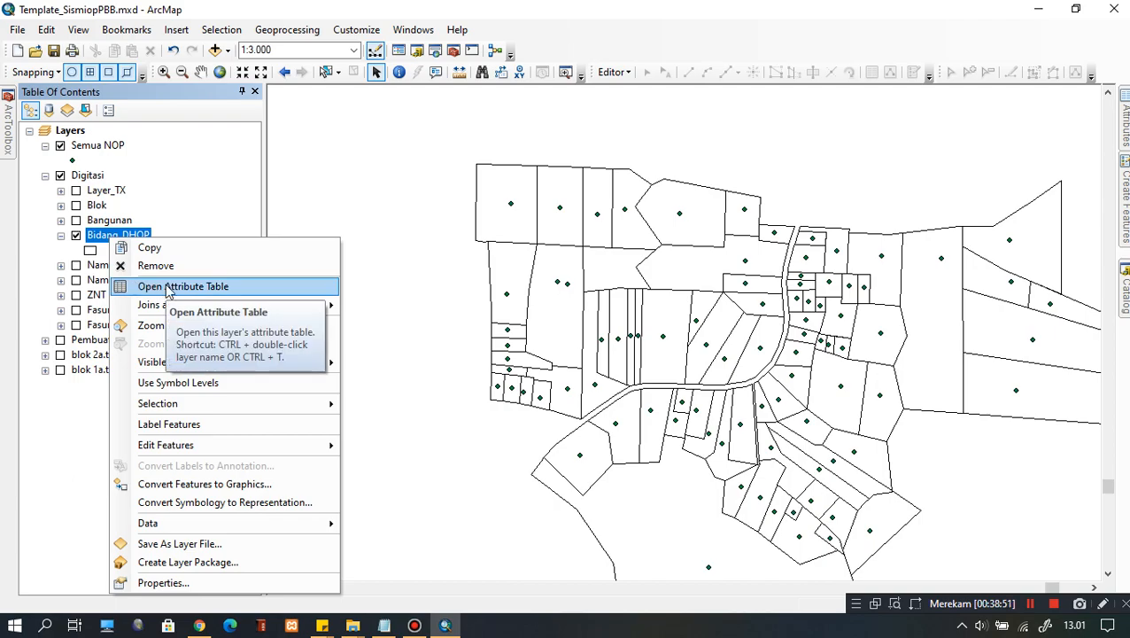
pyautogui.click(168, 290)
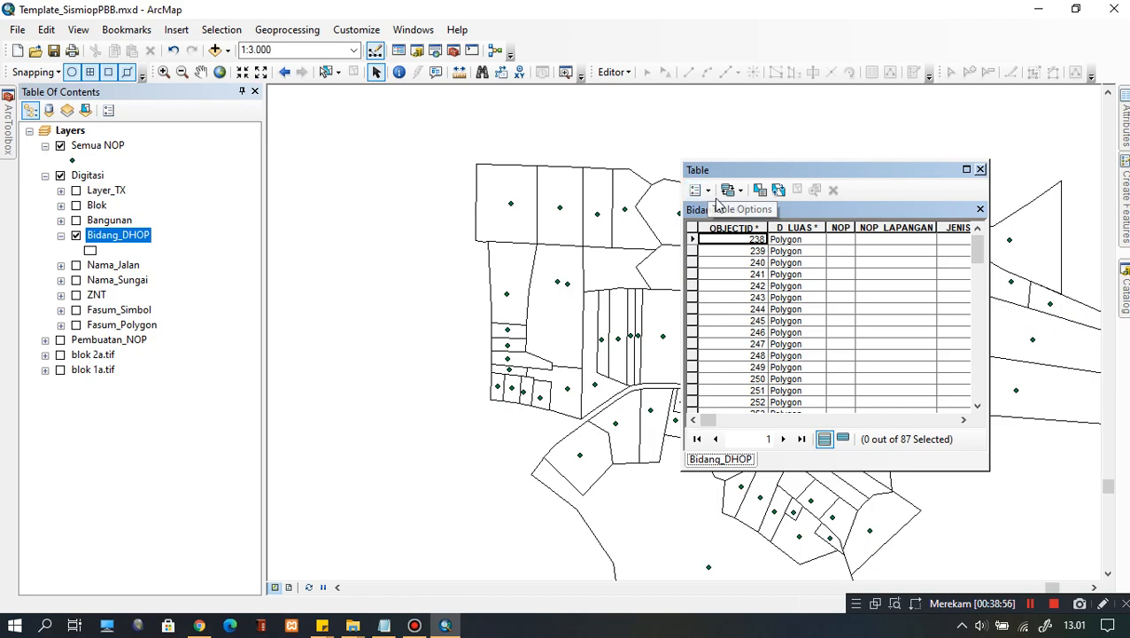
pyautogui.click(707, 191)
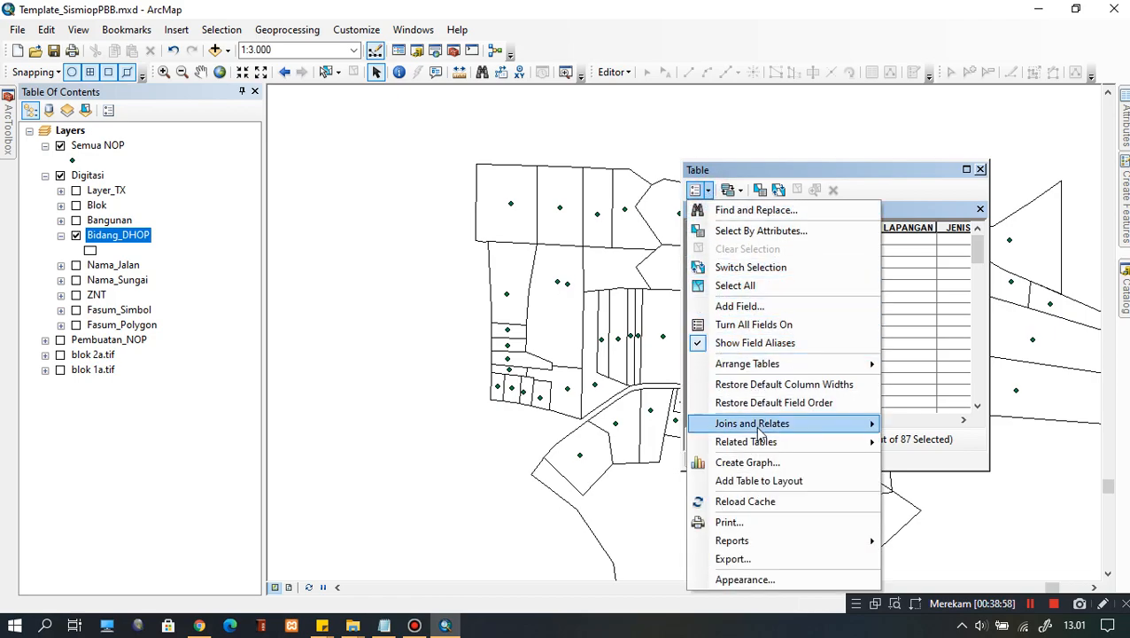
pyautogui.moveTo(793, 426)
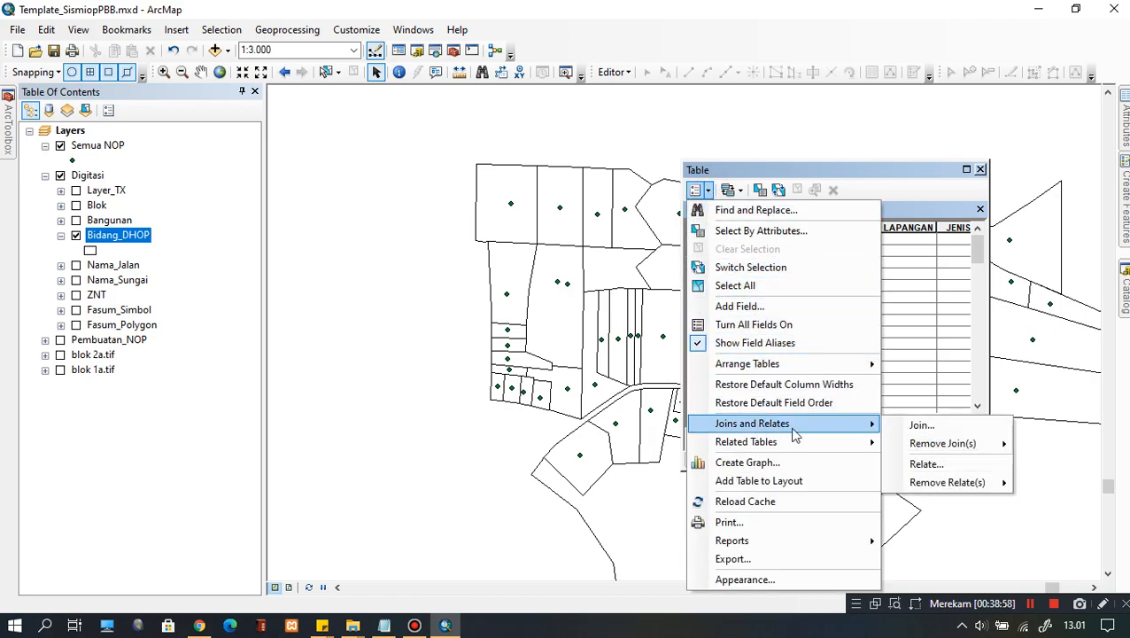
pyautogui.click(936, 427)
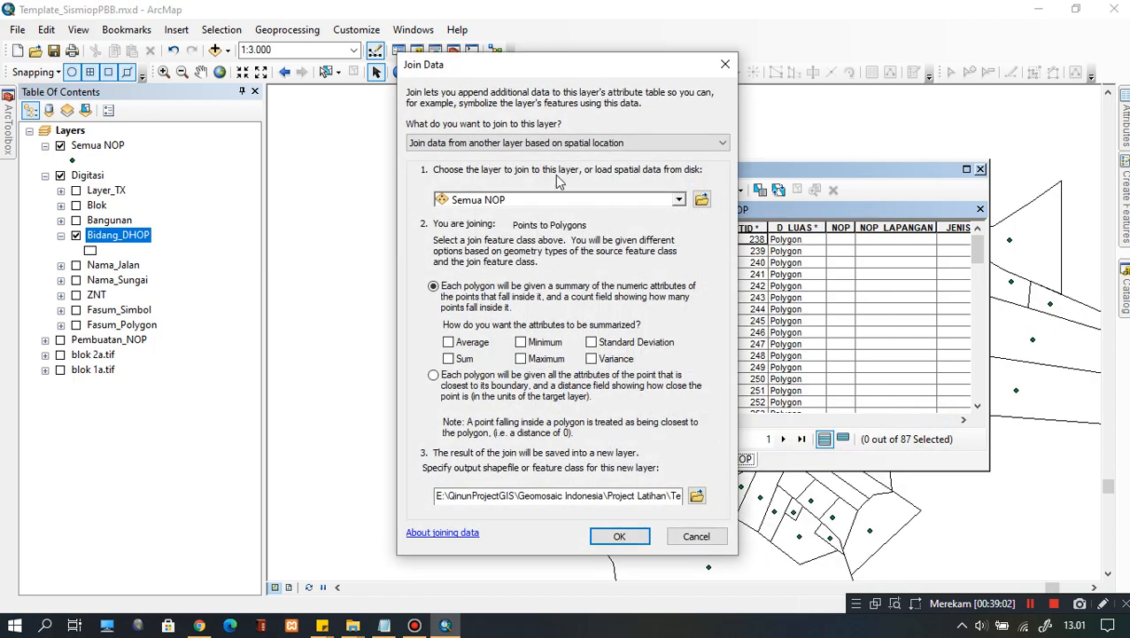
pyautogui.click(578, 144)
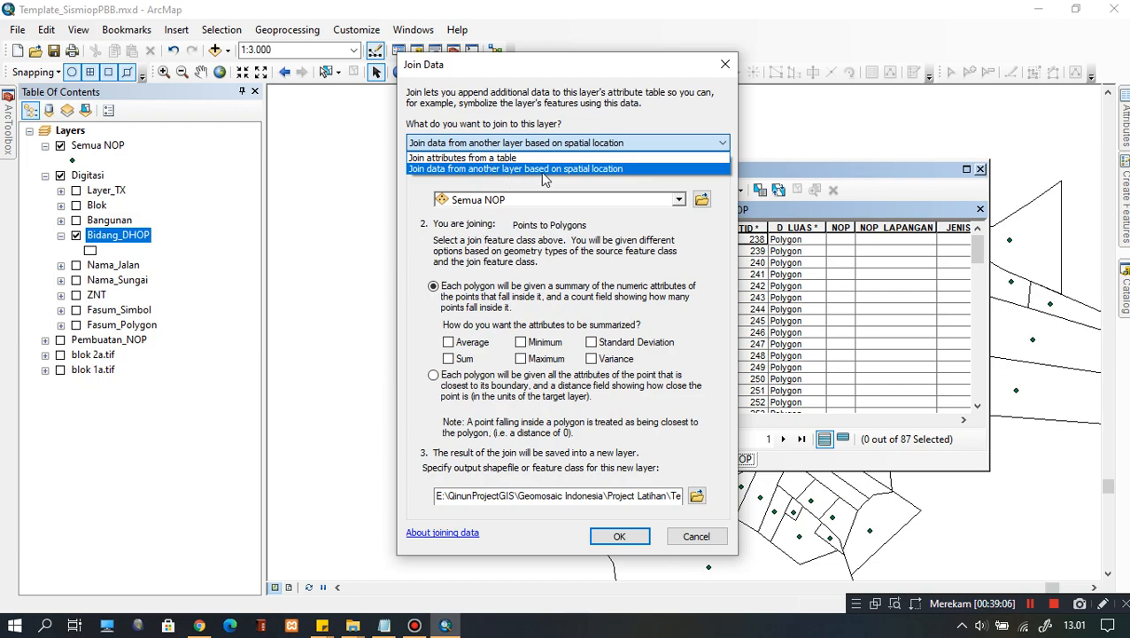
pyautogui.click(616, 170)
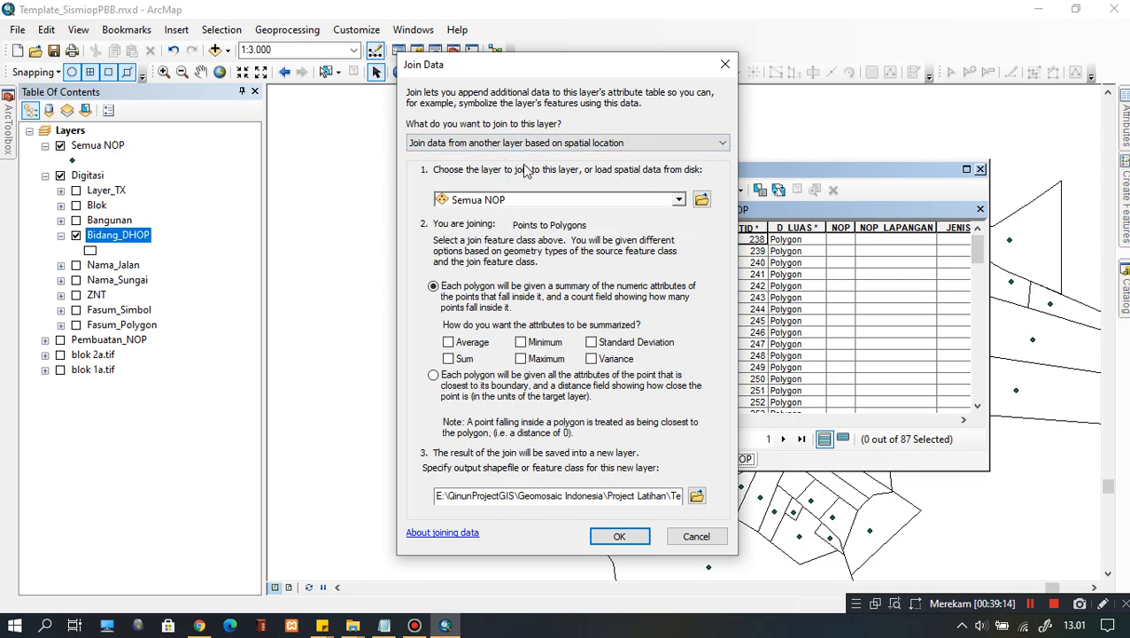
pyautogui.click(725, 64)
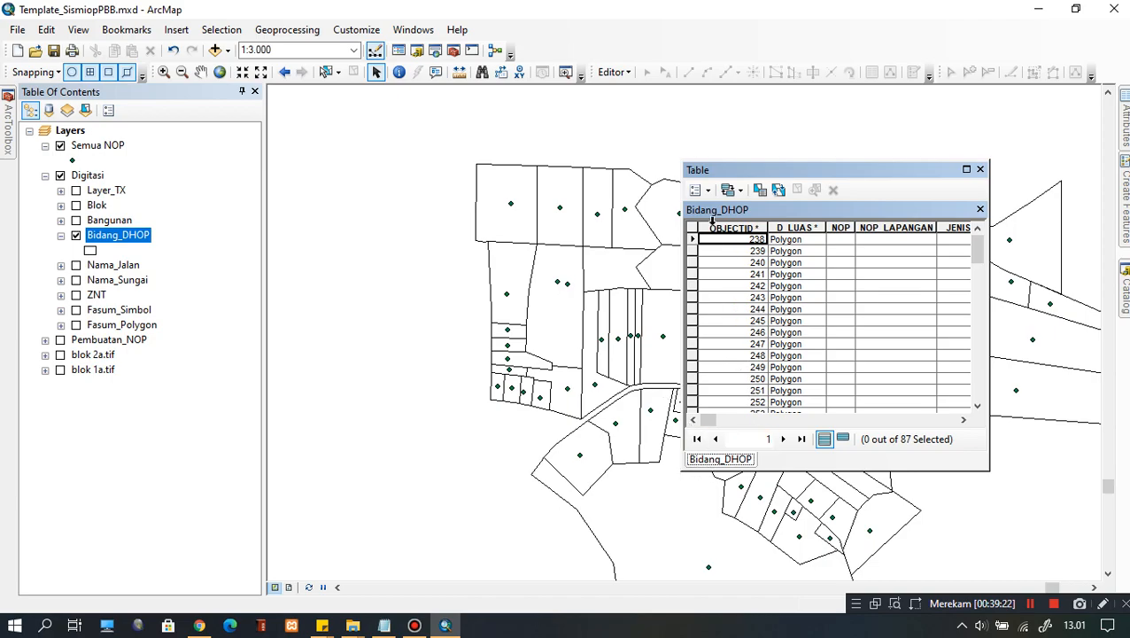
# Set up a spatial-location join of Semua NOP to Bidang_DHOP that summarizes the points inside each polygon by Sum.
pyautogui.click(695, 190)
pyautogui.moveTo(817, 423)
pyautogui.click(922, 423)
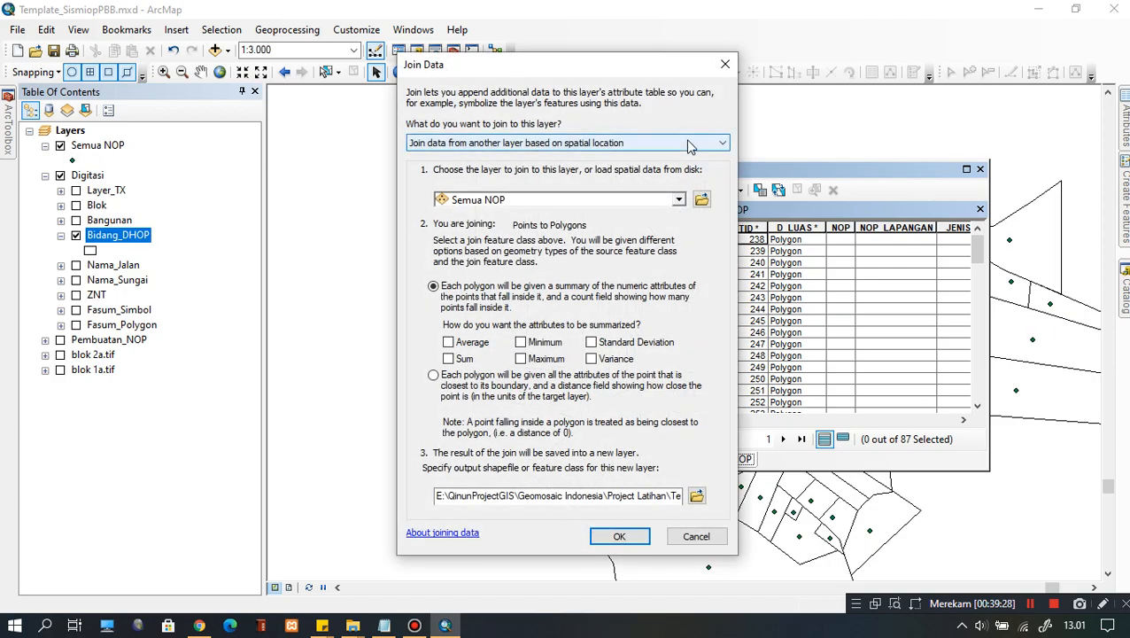
pyautogui.click(677, 200)
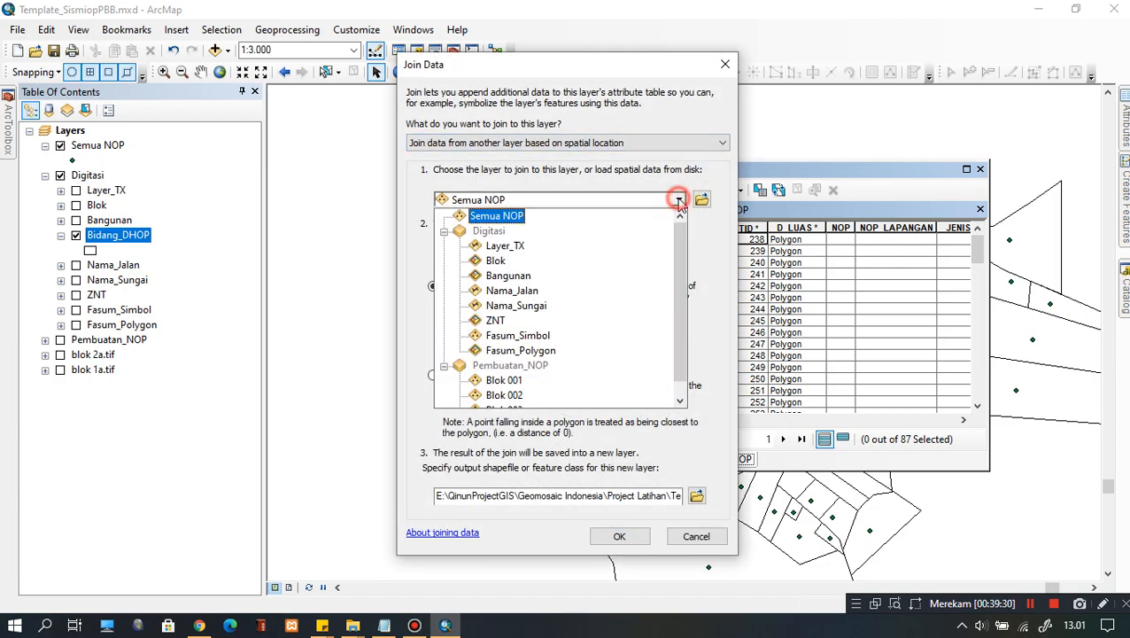
pyautogui.click(511, 216)
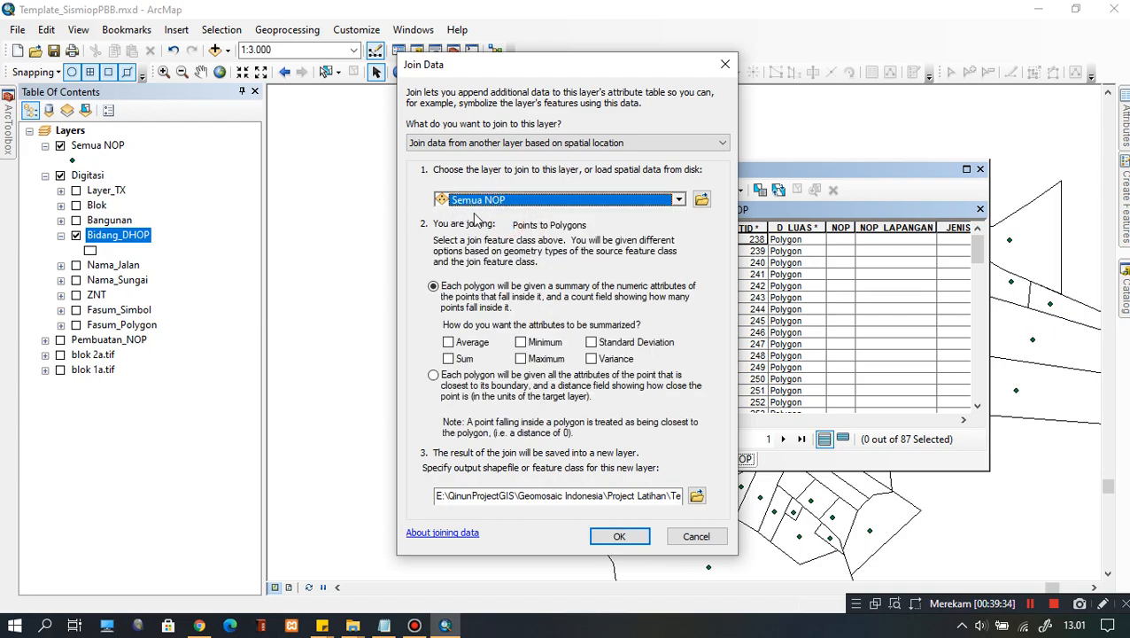
pyautogui.click(449, 359)
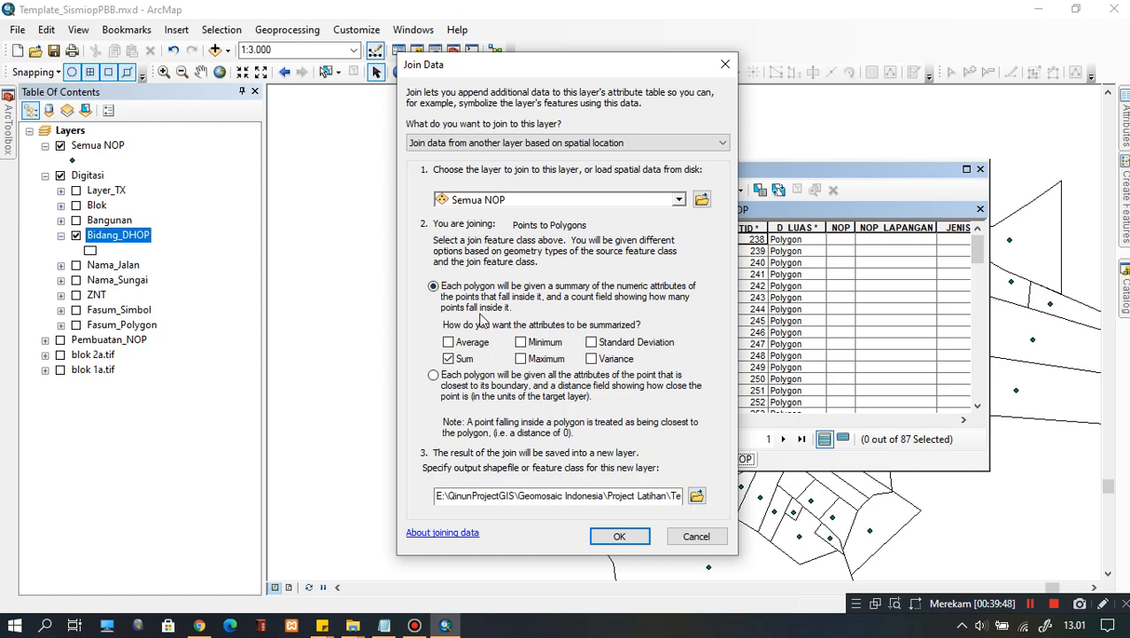
# Choose the DHOP_DHR dataset in Template DHOP-DHR.gdb as the join's output location.
pyautogui.click(699, 497)
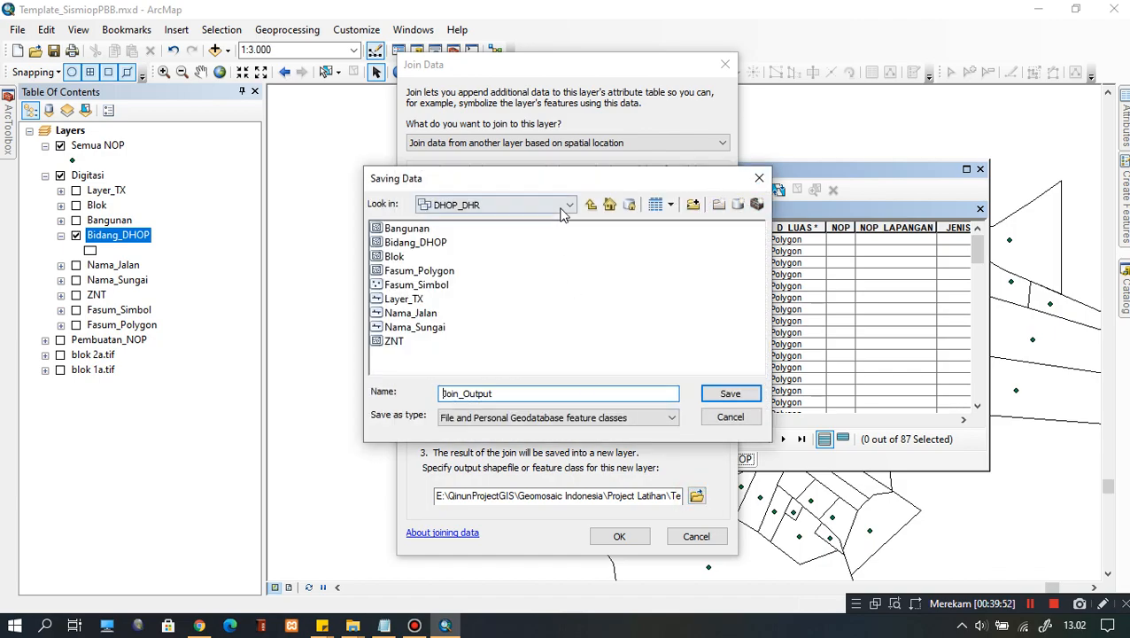
pyautogui.click(567, 205)
pyautogui.click(567, 205)
pyautogui.click(511, 396)
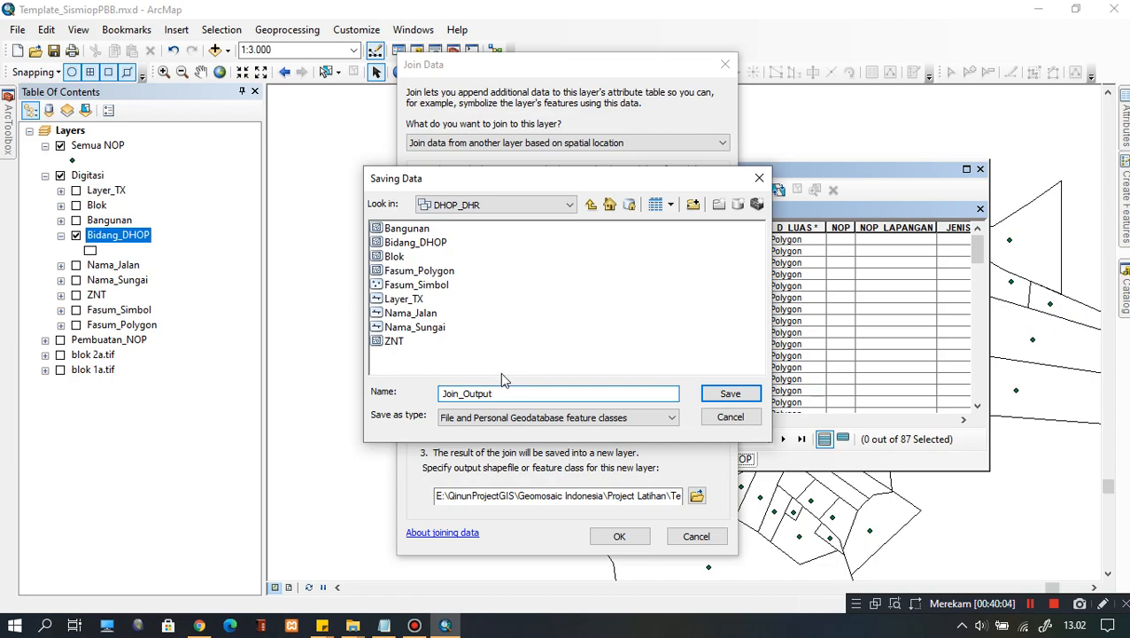
pyautogui.moveTo(528, 393); pyautogui.dragTo(432, 405)
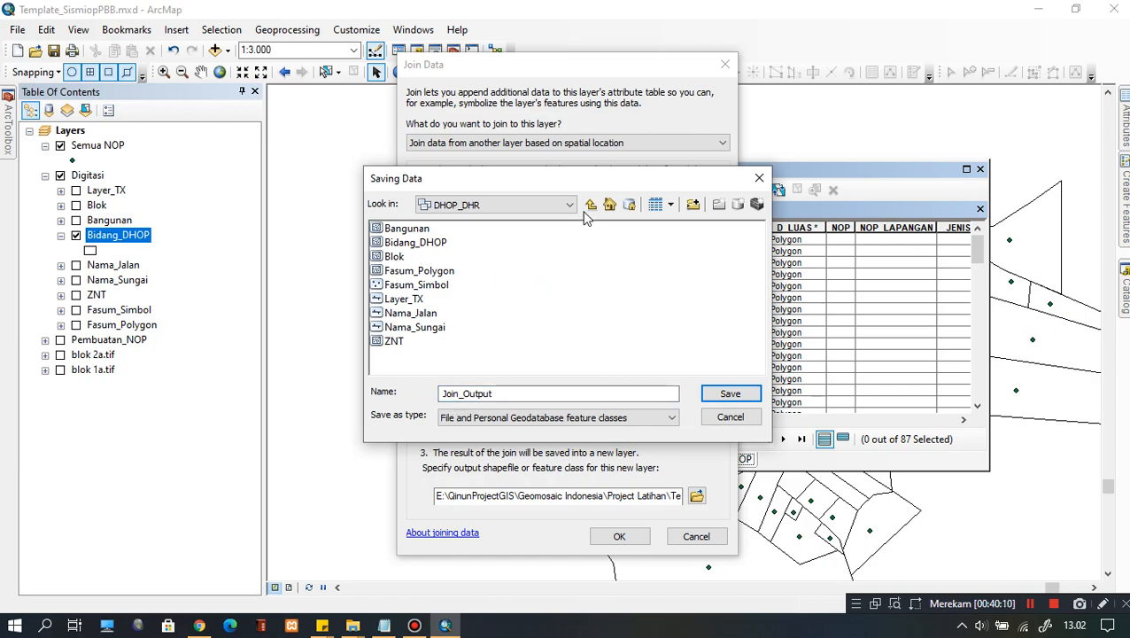
pyautogui.click(548, 210)
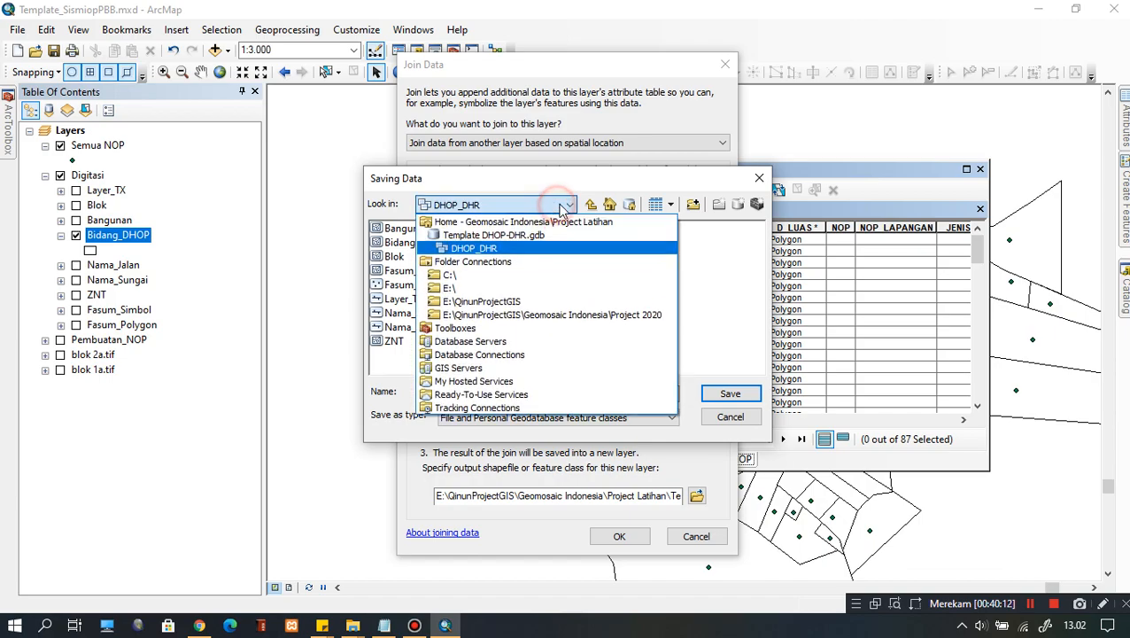
pyautogui.click(549, 230)
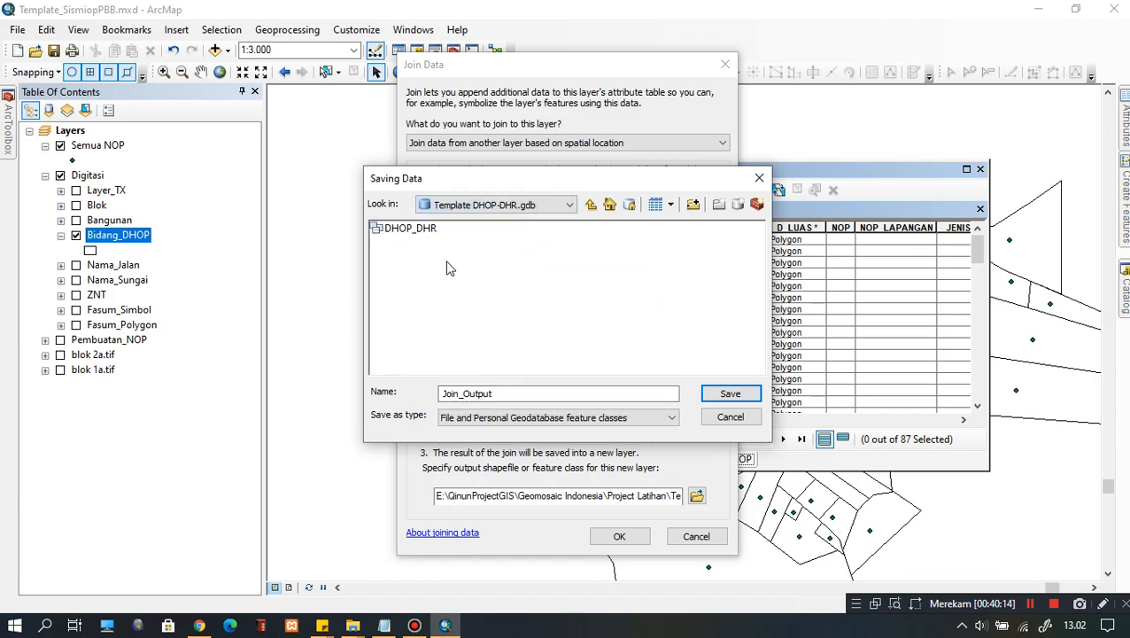
pyautogui.click(533, 211)
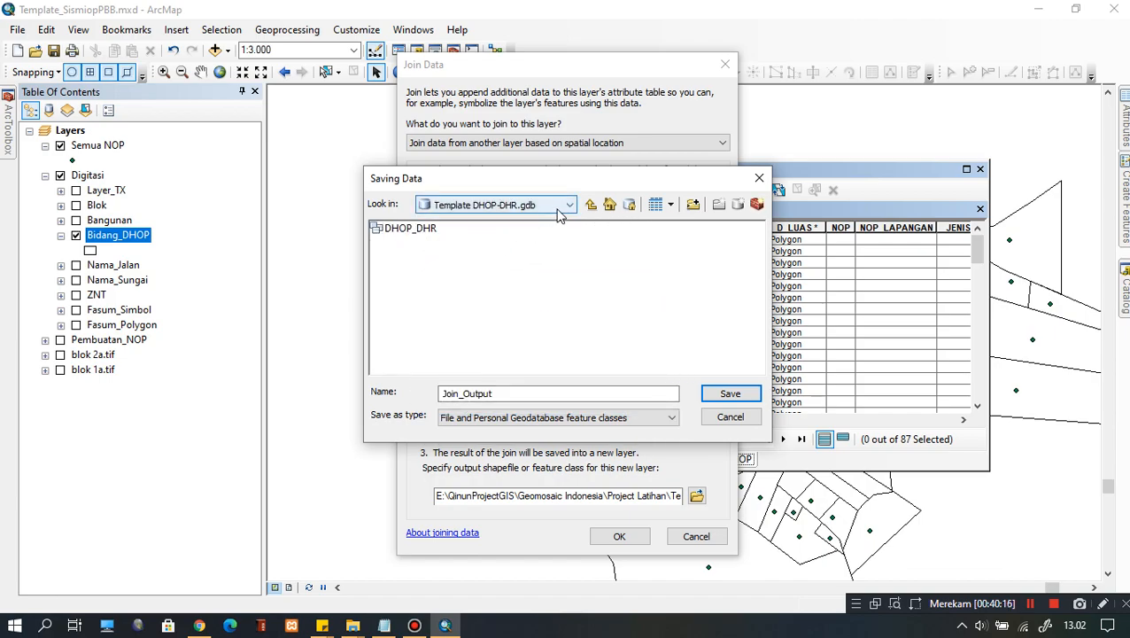
pyautogui.click(384, 252)
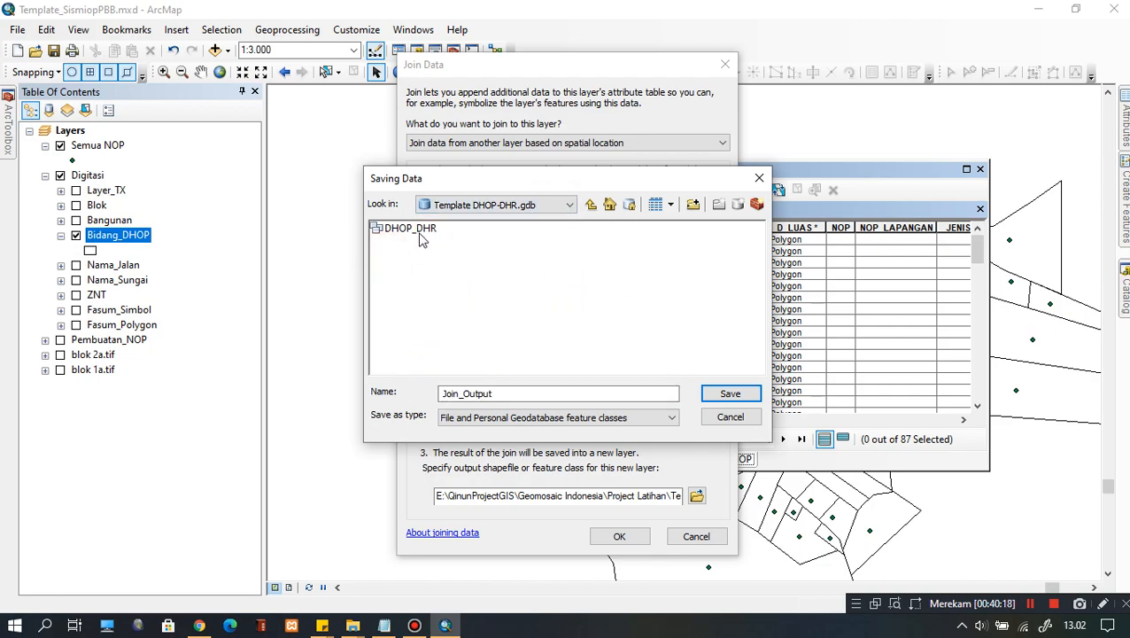
pyautogui.doubleClick(403, 230)
pyautogui.click(422, 349)
# Save the output feature class as "cek nop 1" and run the spatial join.
pyautogui.doubleClick(512, 393)
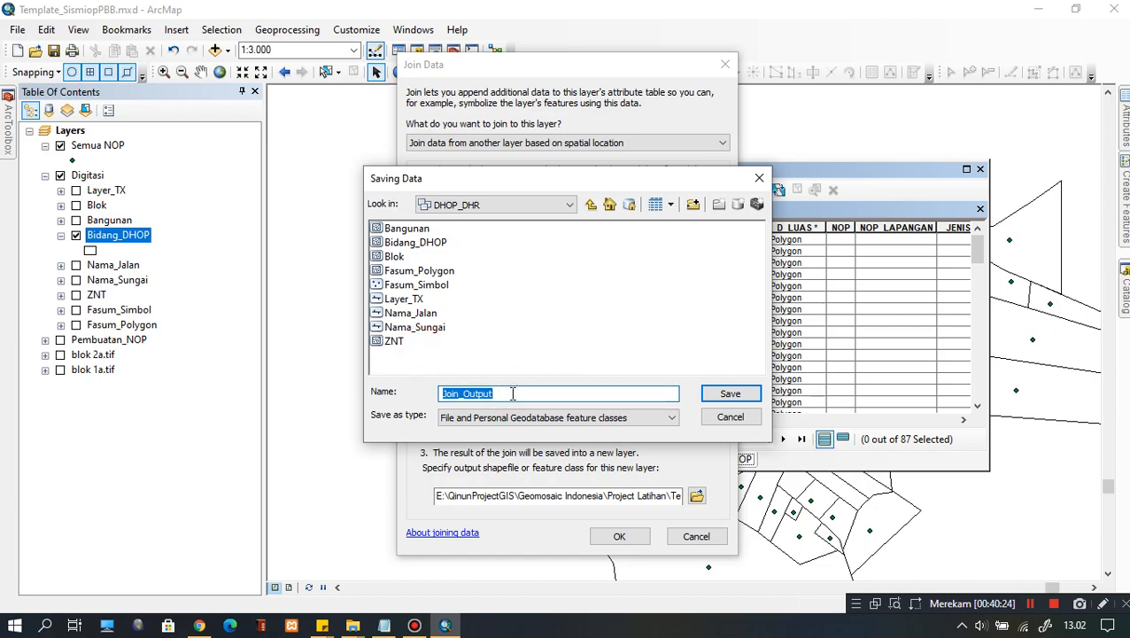
pyautogui.write('cek nop 1')
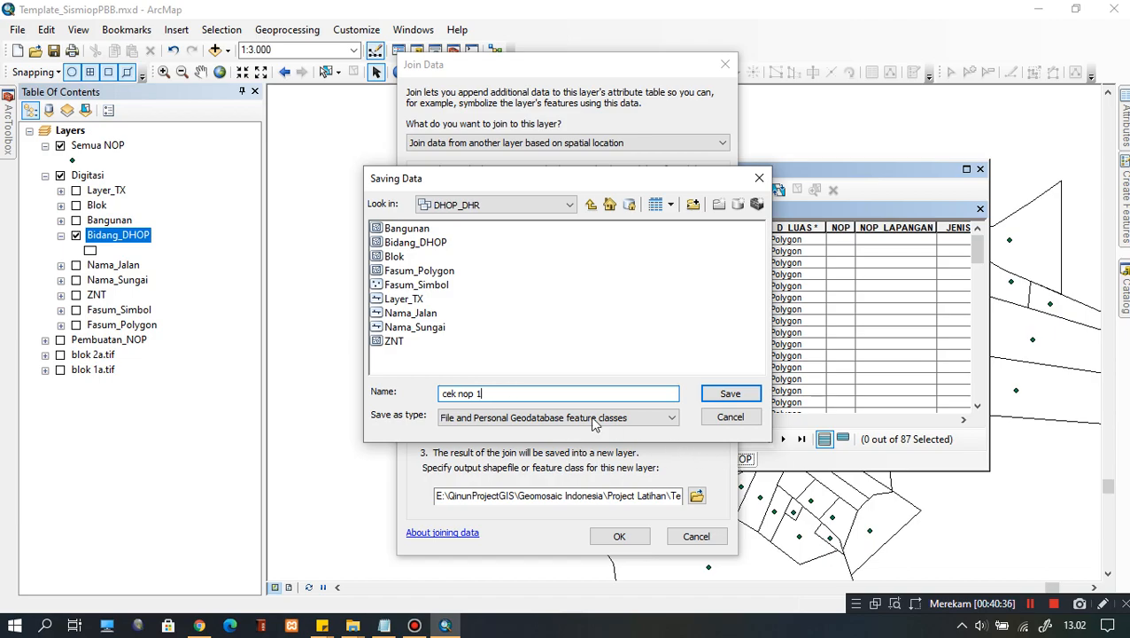
pyautogui.click(730, 395)
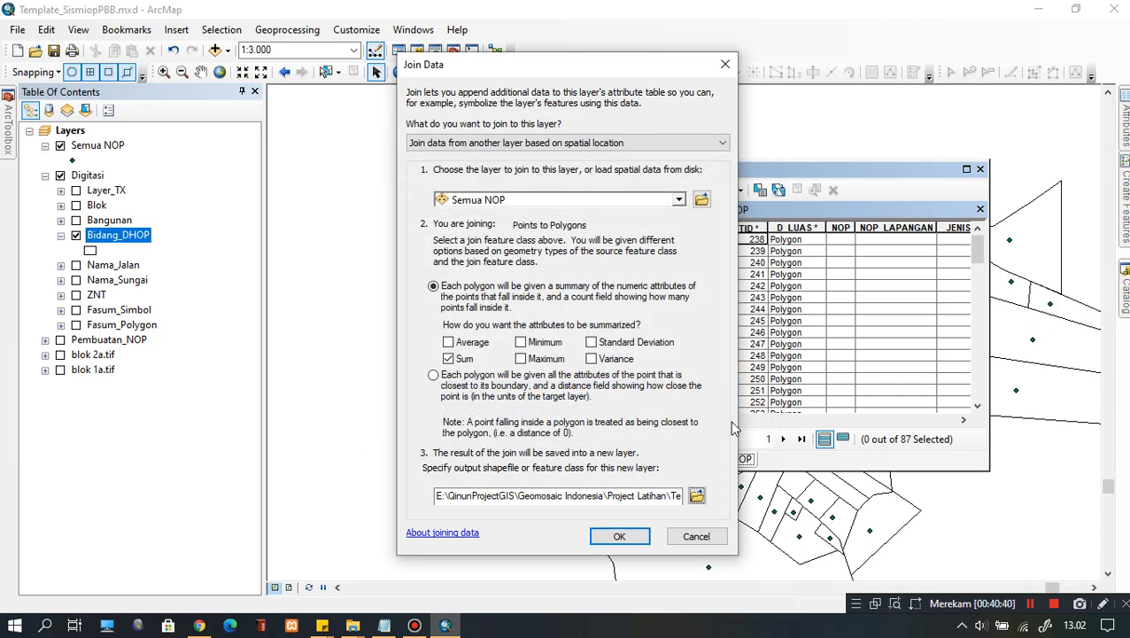
pyautogui.click(628, 539)
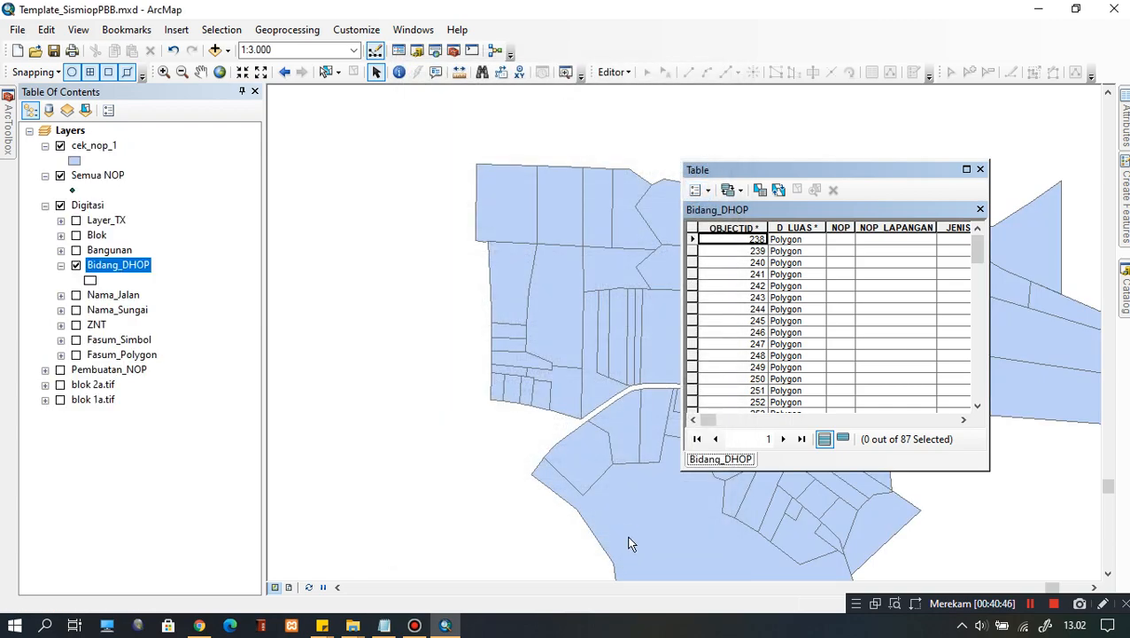
# Close the Bidang_DHOP attribute table and hide the Bidang_DHOP layer.
pyautogui.click(980, 169)
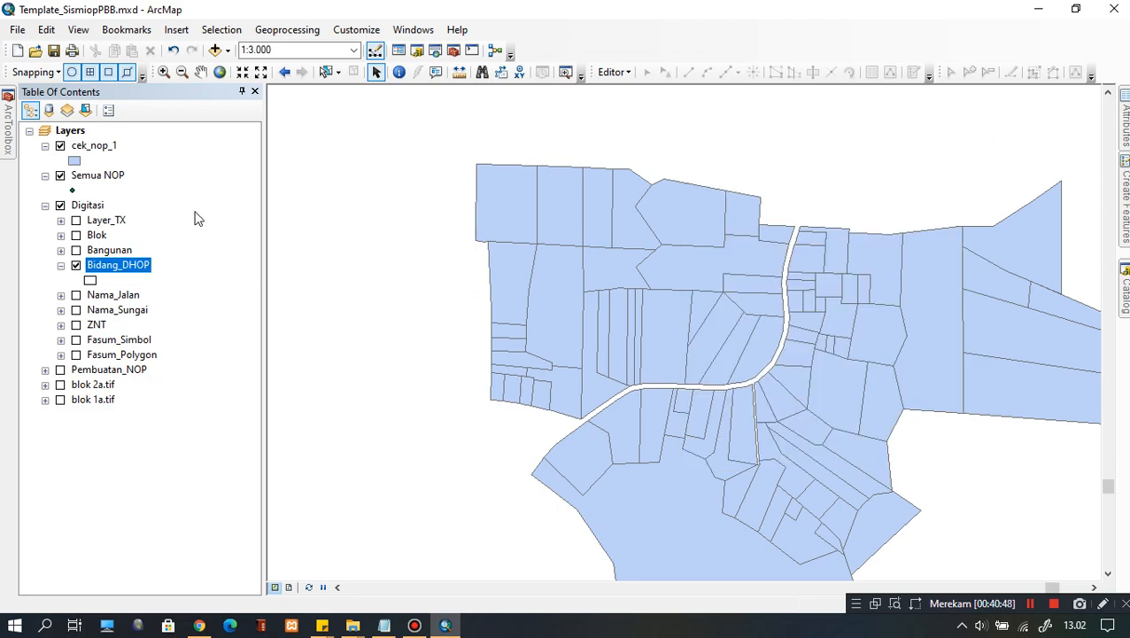
pyautogui.click(76, 265)
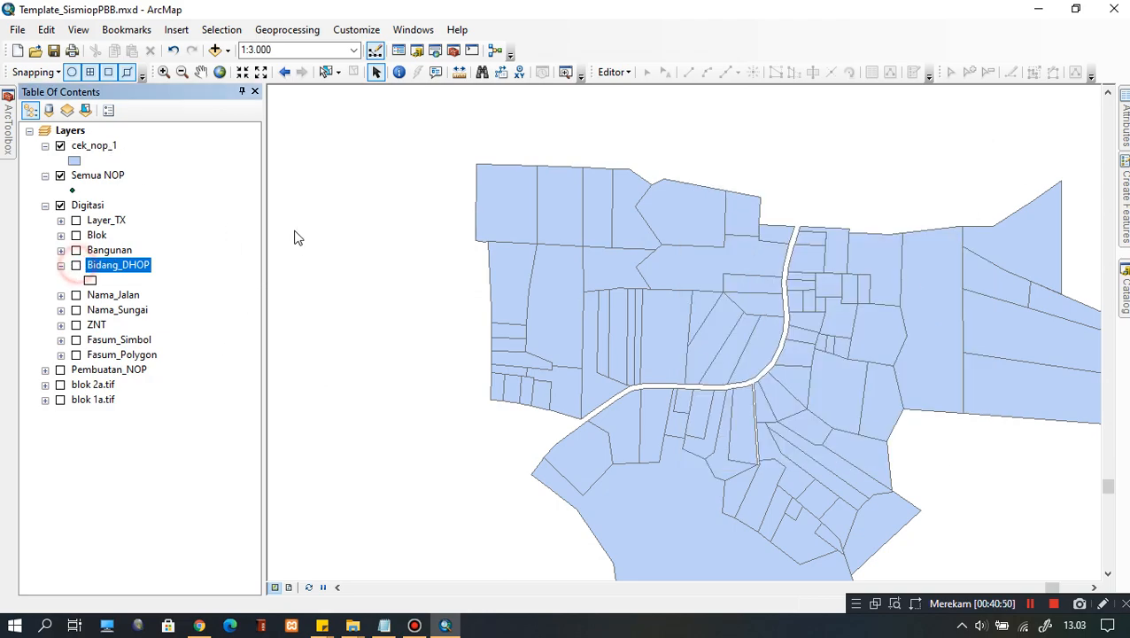
# Open the cek_nop_1 attribute table, widen it and bring the Count field into view.
pyautogui.click(87, 149)
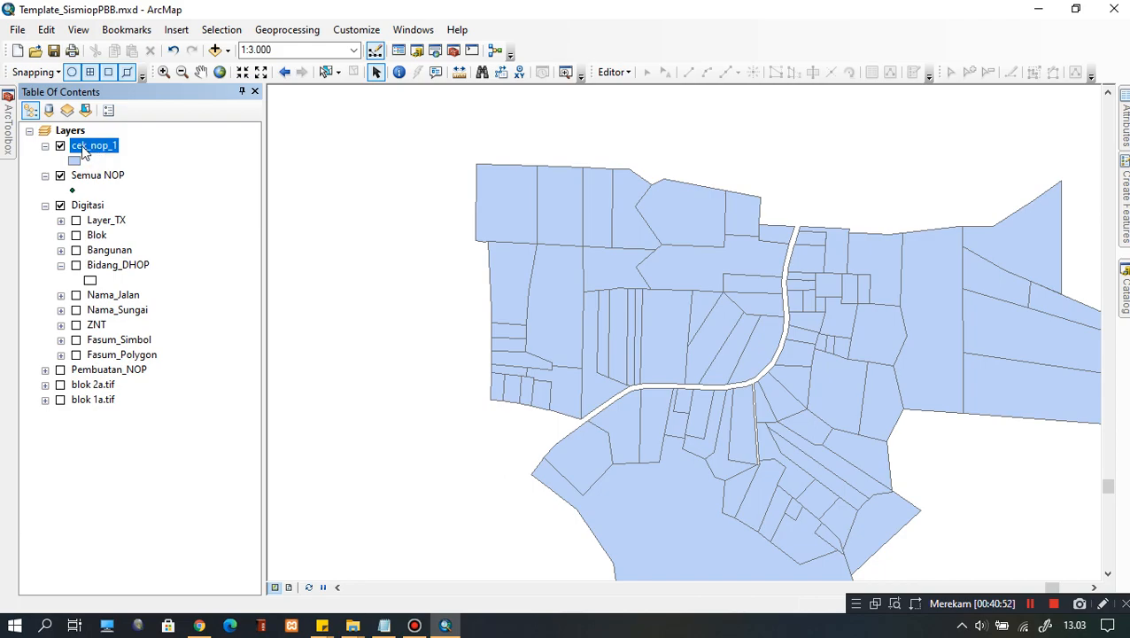
pyautogui.click(116, 177)
pyautogui.click(89, 147)
pyautogui.rightClick(94, 148)
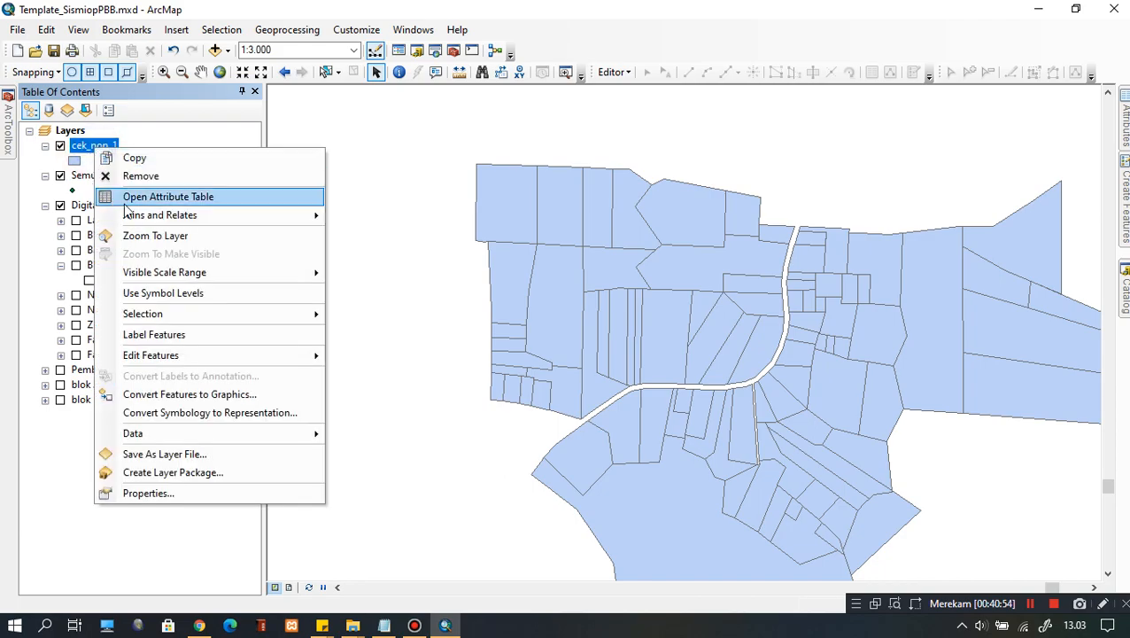
pyautogui.click(194, 197)
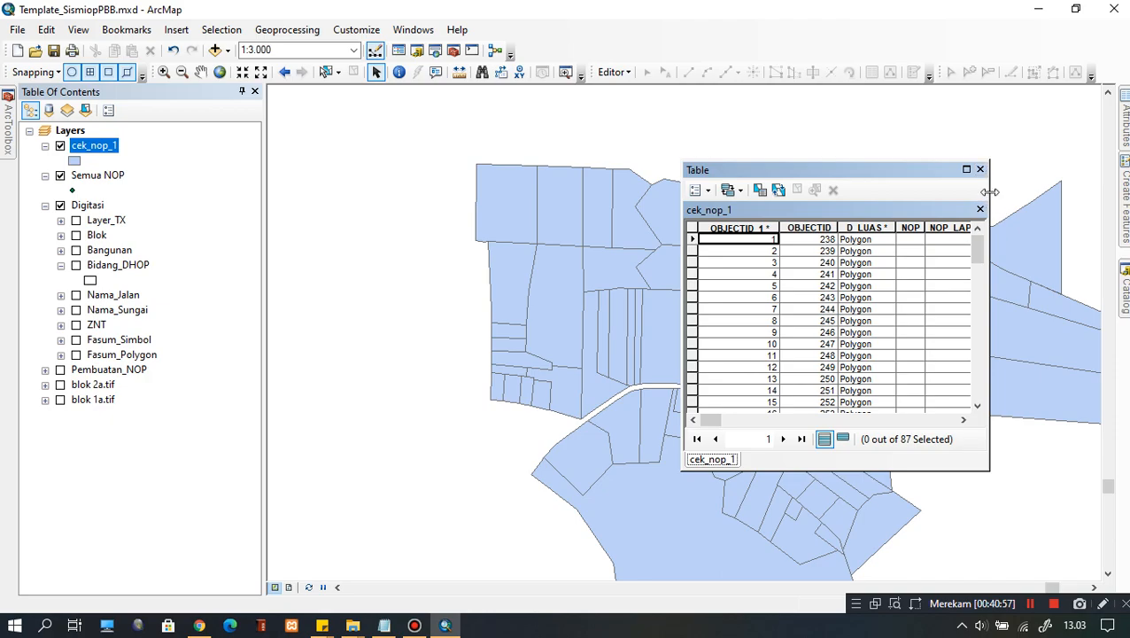
pyautogui.moveTo(938, 171); pyautogui.dragTo(776, 139)
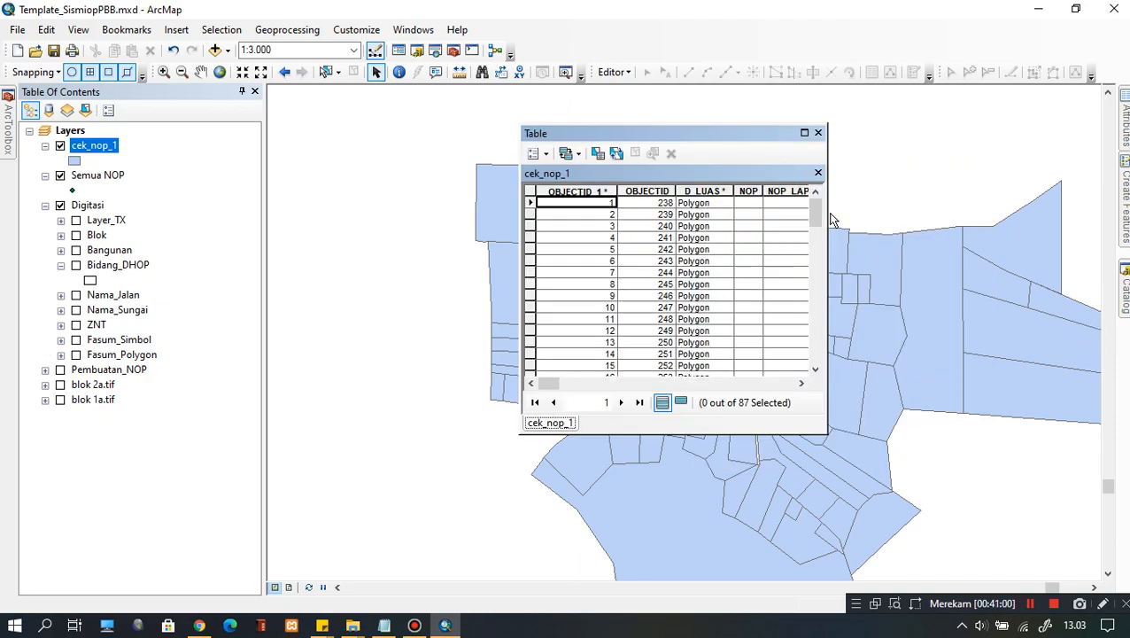
pyautogui.moveTo(827, 212); pyautogui.dragTo(935, 211)
pyautogui.moveTo(564, 383); pyautogui.dragTo(907, 385)
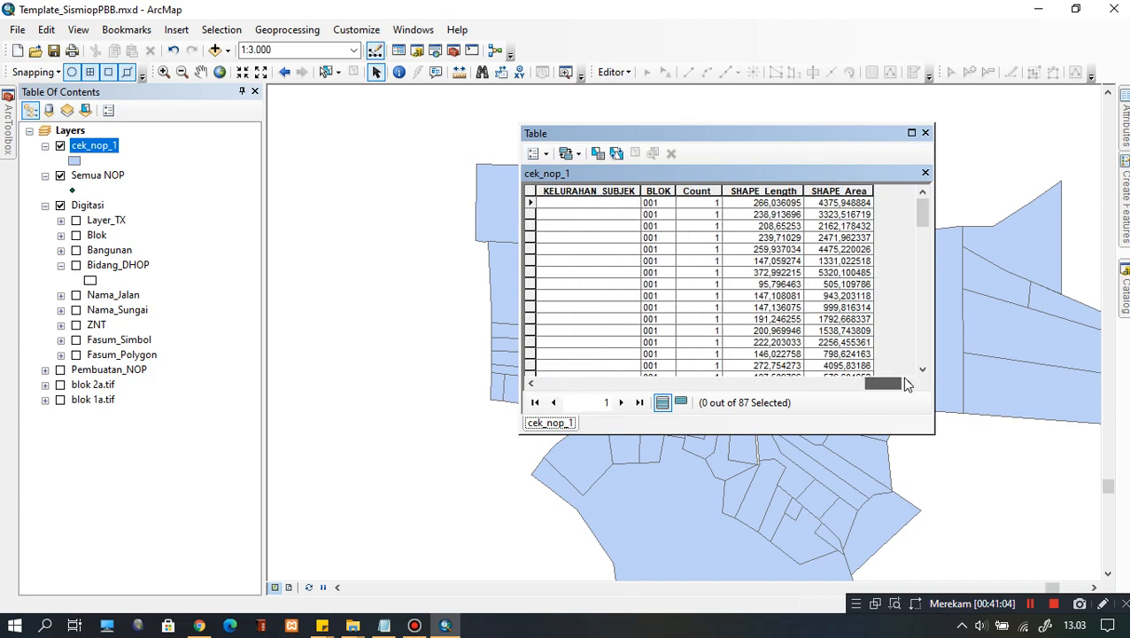
# Sort the cek_nop_1 records by Count in ascending order and check the first record's value.
pyautogui.click(700, 191)
pyautogui.click(724, 205)
pyautogui.click(716, 204)
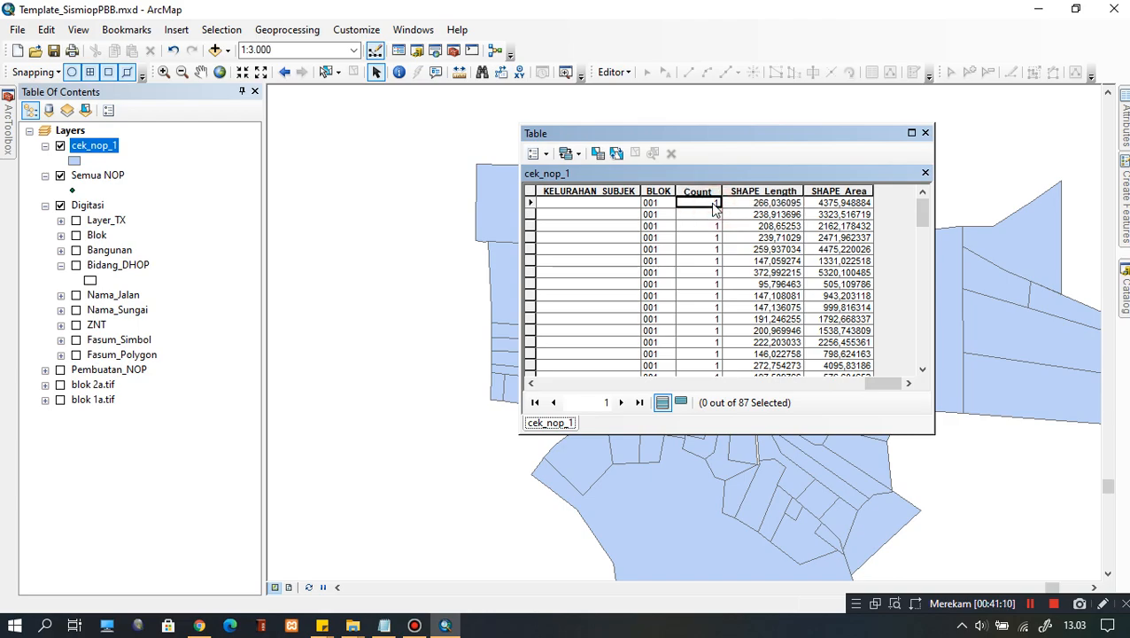
pyautogui.click(707, 191)
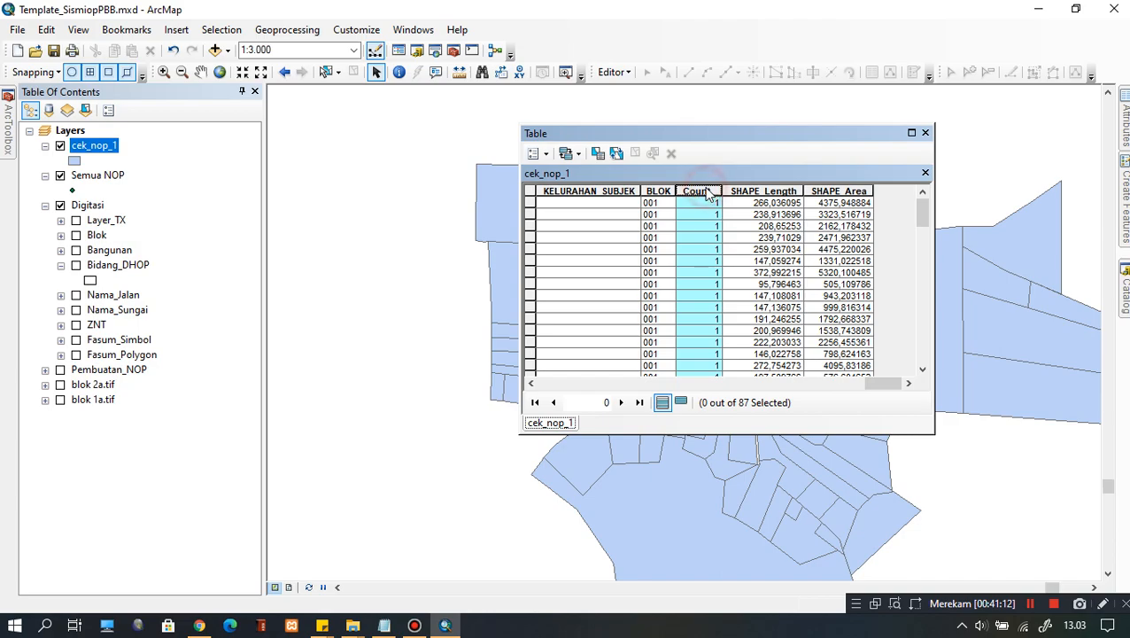
pyautogui.click(696, 214)
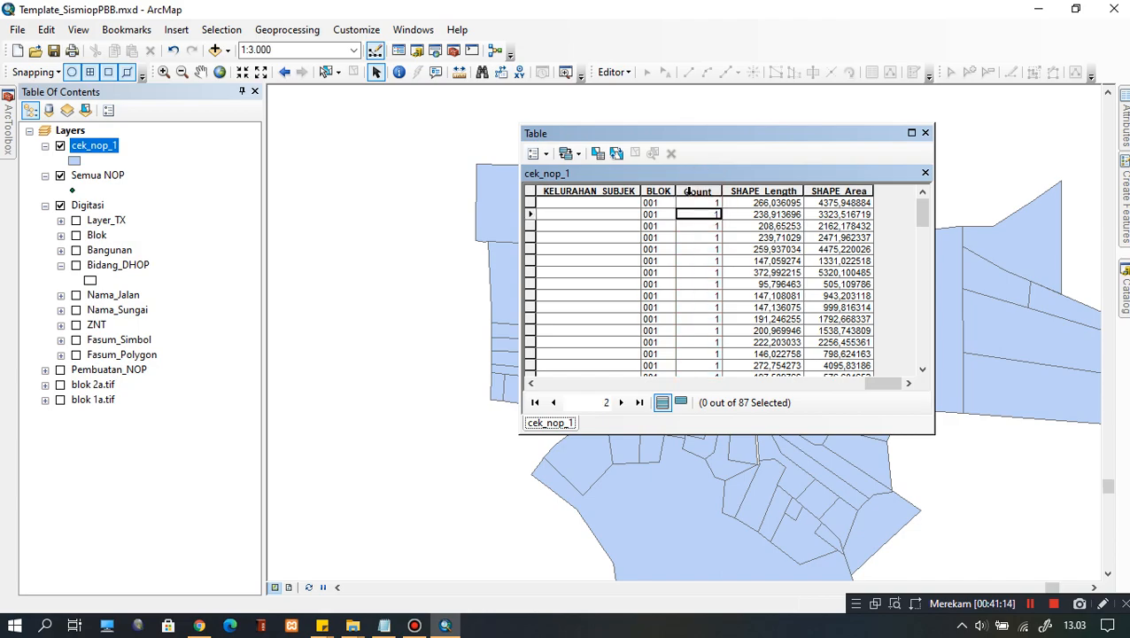
pyautogui.rightClick(689, 190)
pyautogui.click(738, 202)
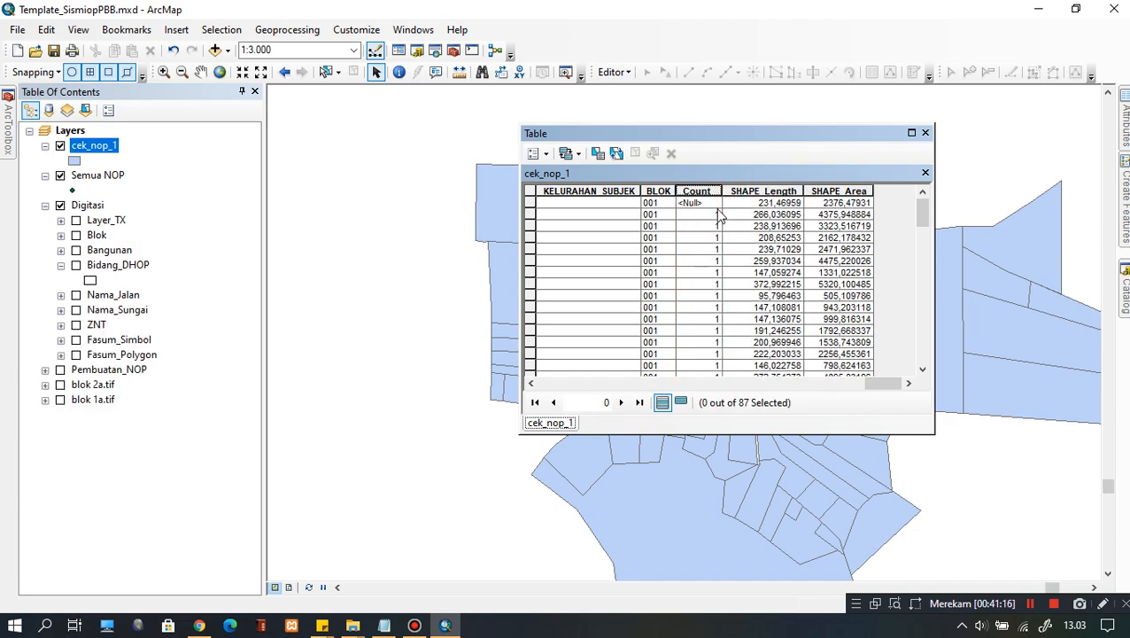
pyautogui.scroll(-1, 709, 213)
pyautogui.scroll(1, 709, 210)
pyautogui.click(700, 203)
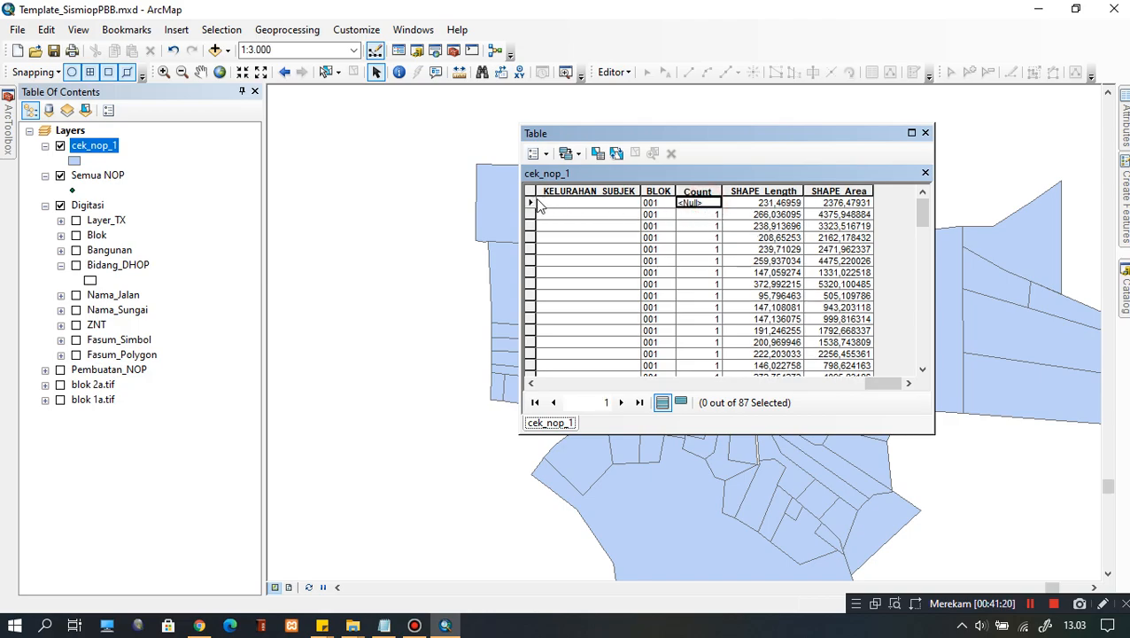
# Sort the cek_nop_1 records by Count in descending order and select the record with the highest count.
pyautogui.rightClick(693, 191)
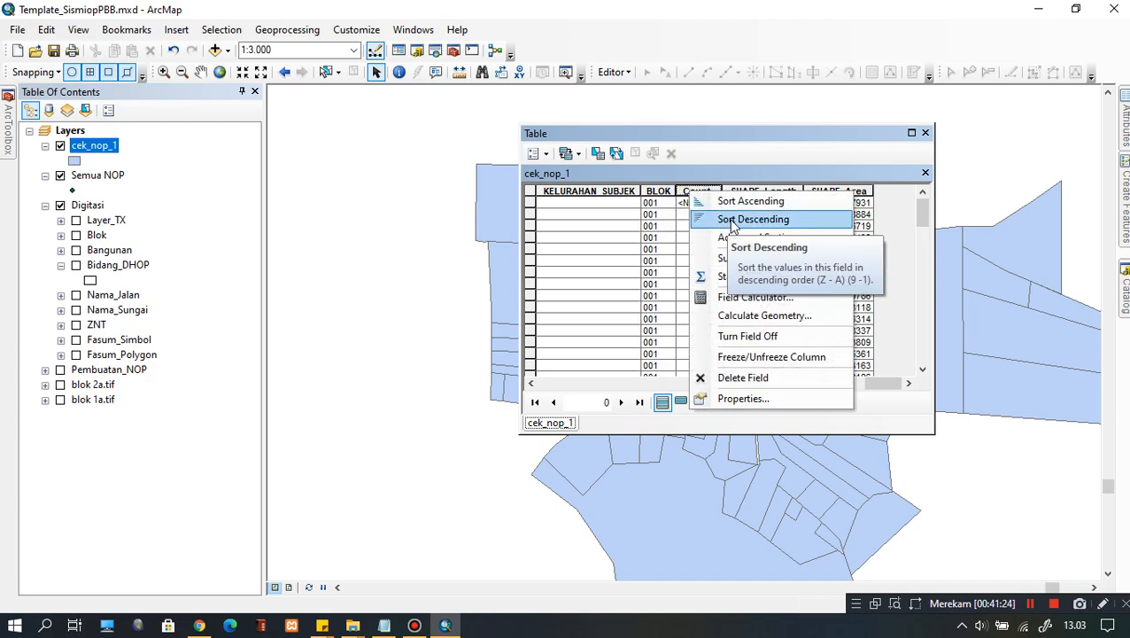
pyautogui.click(728, 222)
pyautogui.click(713, 203)
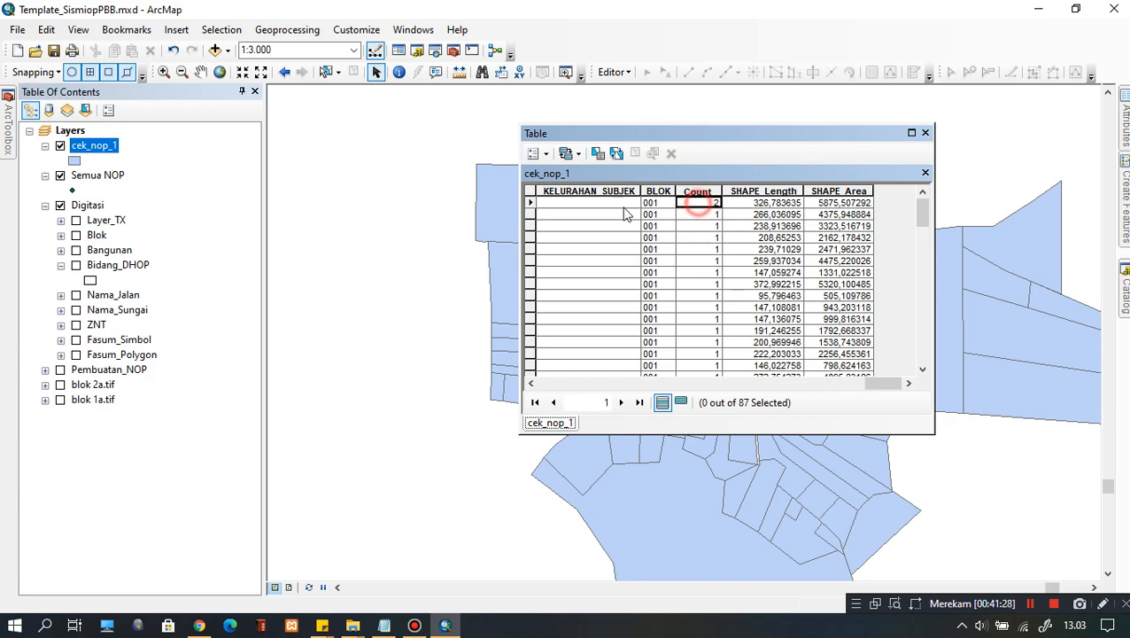
pyautogui.click(529, 203)
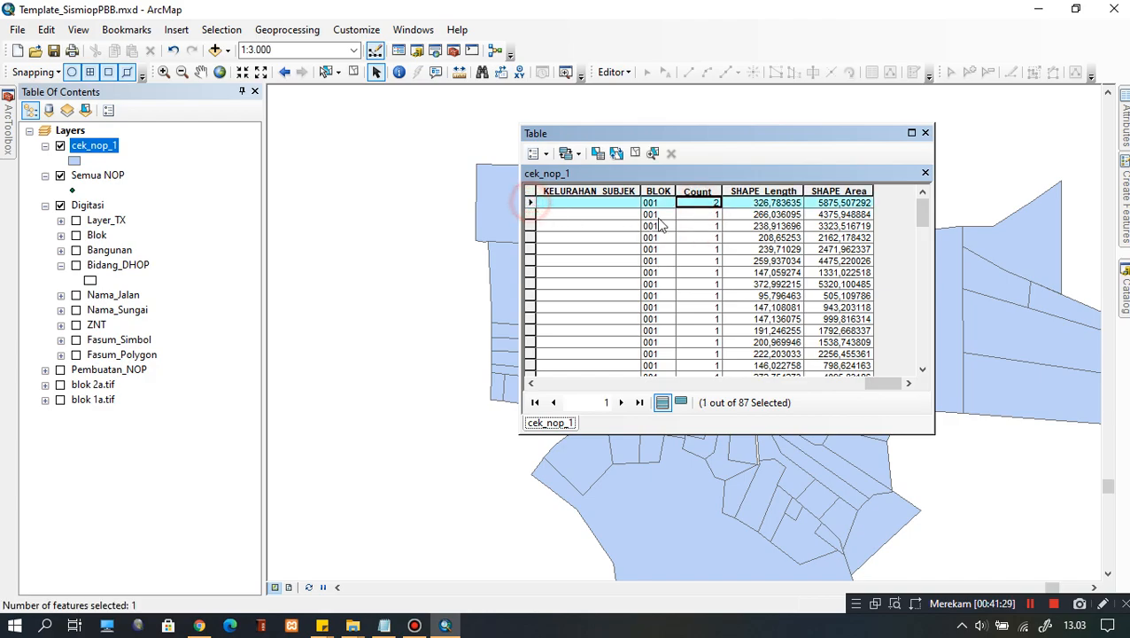
pyautogui.click(704, 214)
pyautogui.click(701, 202)
# Move the table and the map so the parcels are uncovered, and reselect the parcel with the highest Count.
pyautogui.moveTo(755, 138); pyautogui.dragTo(452, 140)
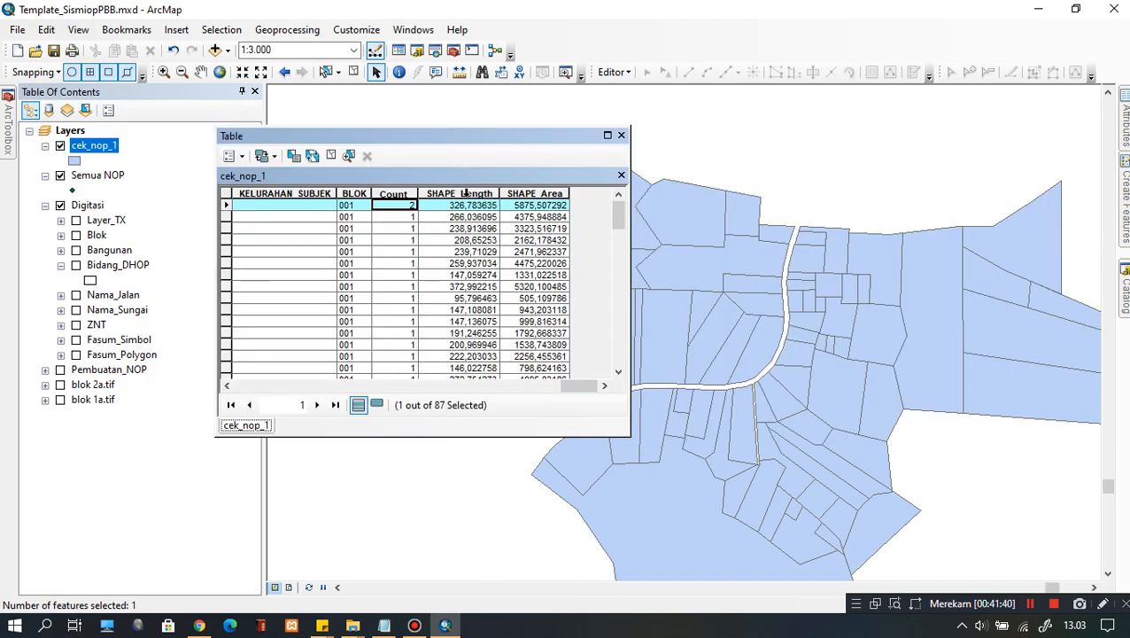
pyautogui.moveTo(671, 272); pyautogui.dragTo(933, 254)
pyautogui.click(227, 217)
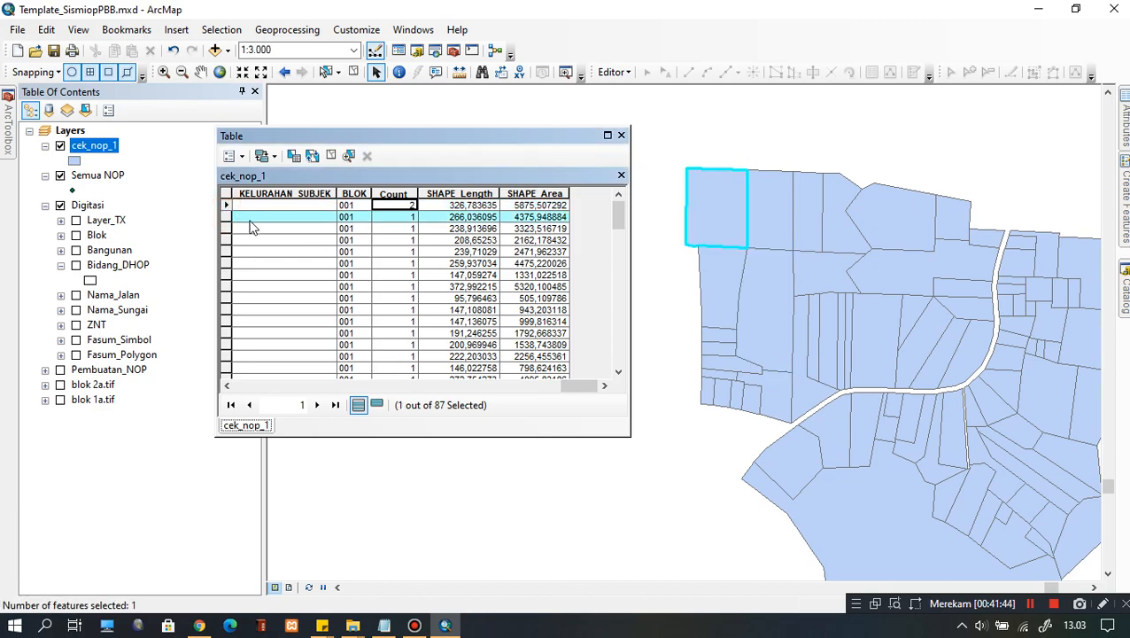
pyautogui.click(226, 204)
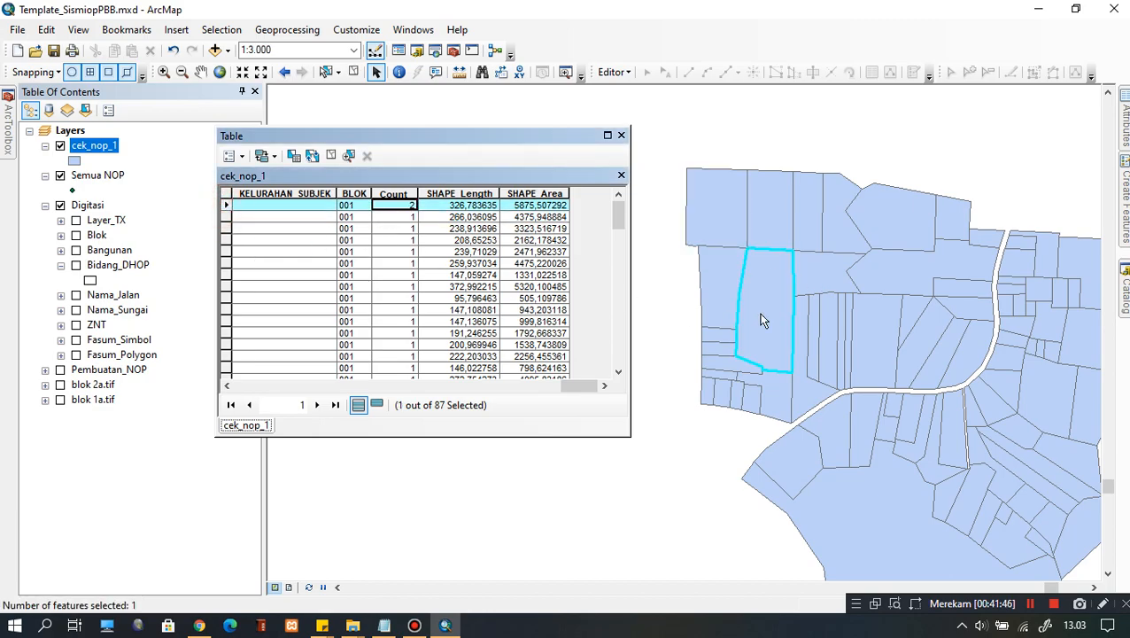
# Move the Semua NOP layer above cek_nop_1 in the drawing order so its points draw over the parcels.
pyautogui.click(97, 177)
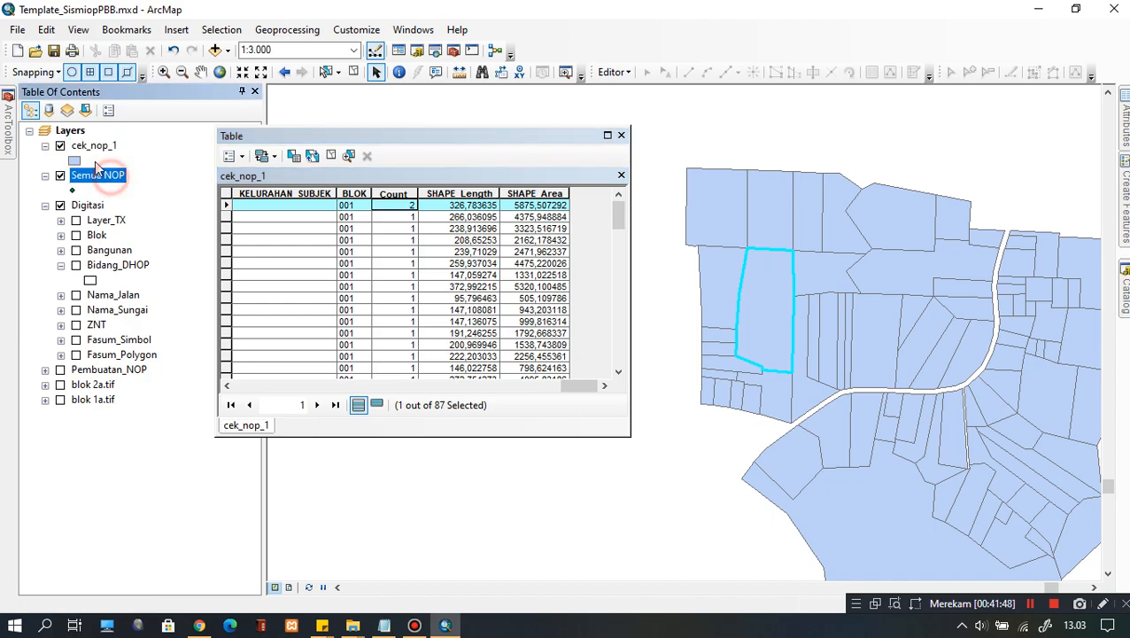
pyautogui.moveTo(93, 186); pyautogui.dragTo(99, 144)
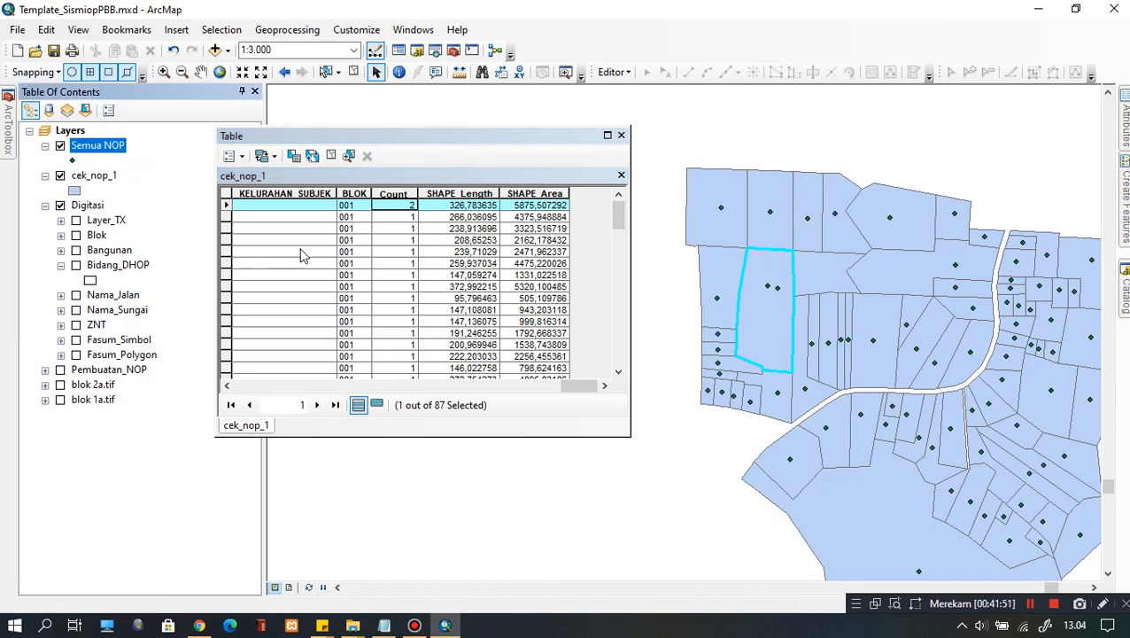
pyautogui.click(488, 265)
pyautogui.click(399, 217)
pyautogui.click(388, 205)
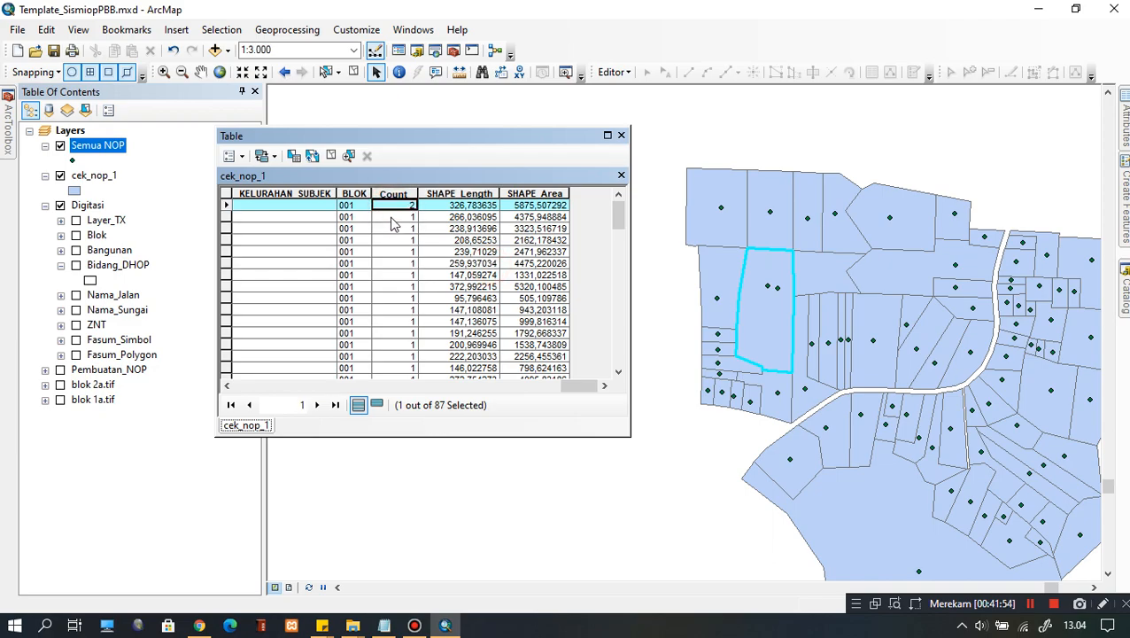
pyautogui.click(391, 217)
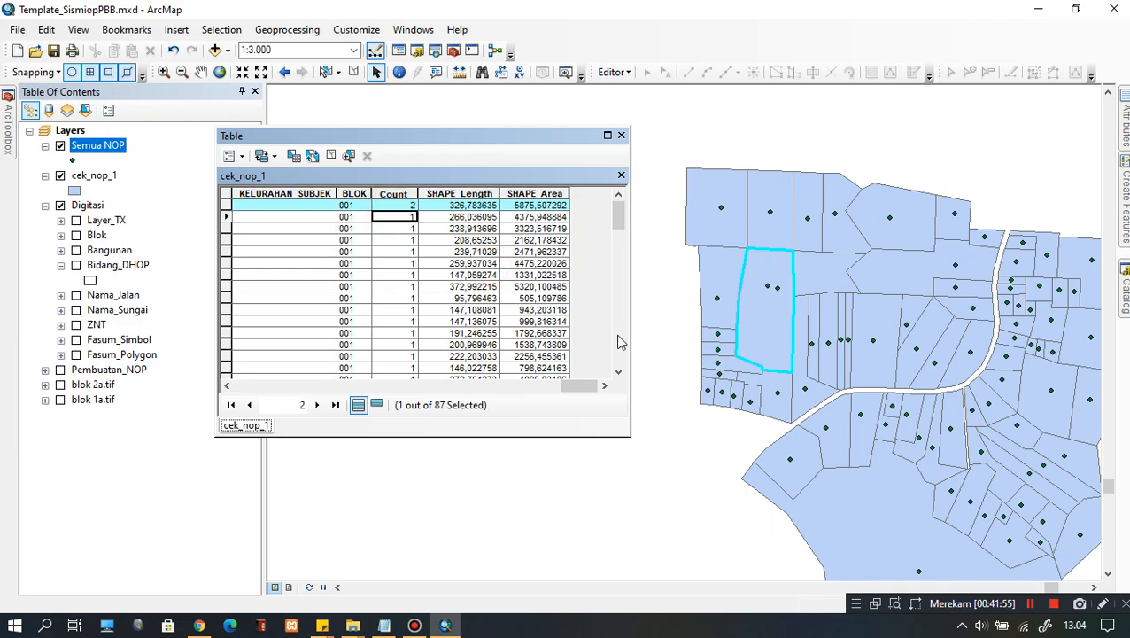
# Zoom the map to the selected parcel with a Count of 2 and inspect its NOP points.
pyautogui.scroll(1, 713, 301)
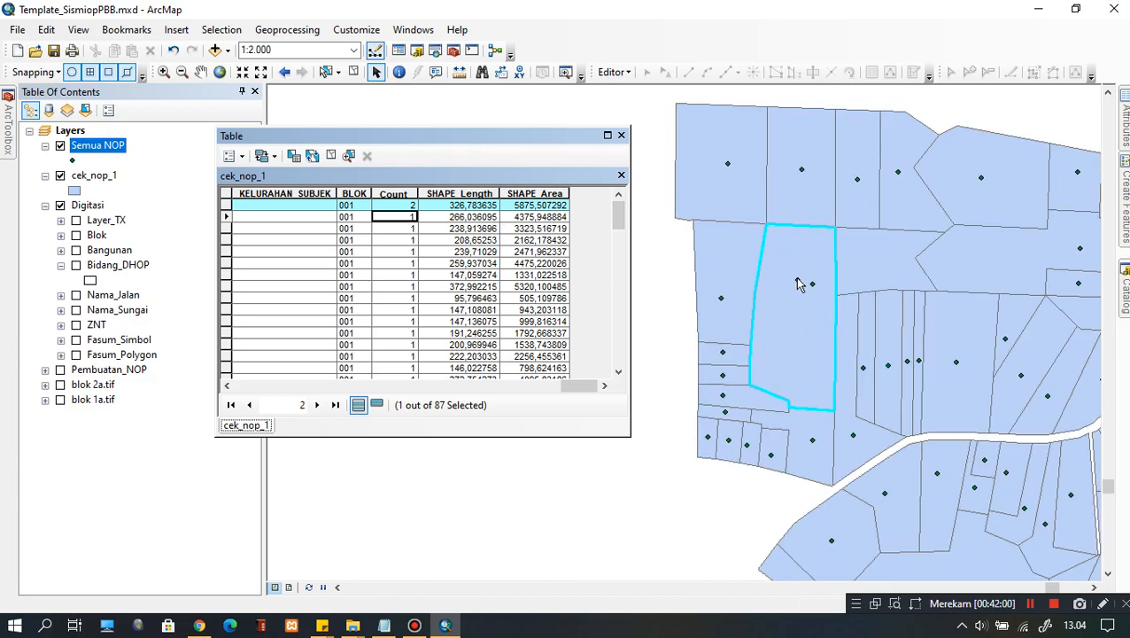
pyautogui.click(227, 206)
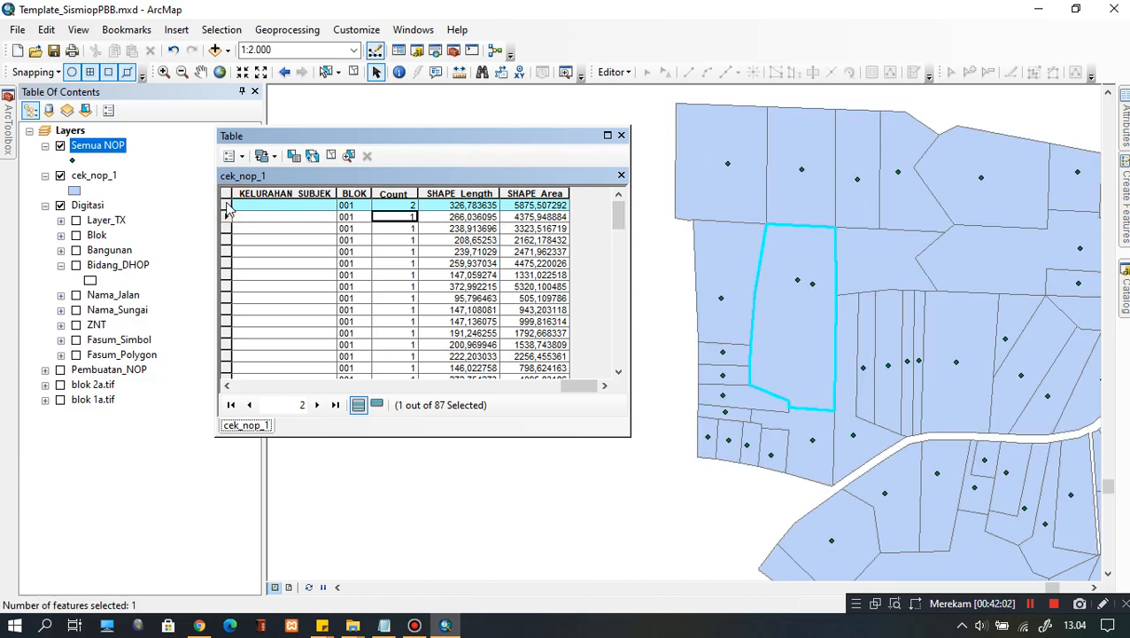
pyautogui.rightClick(227, 209)
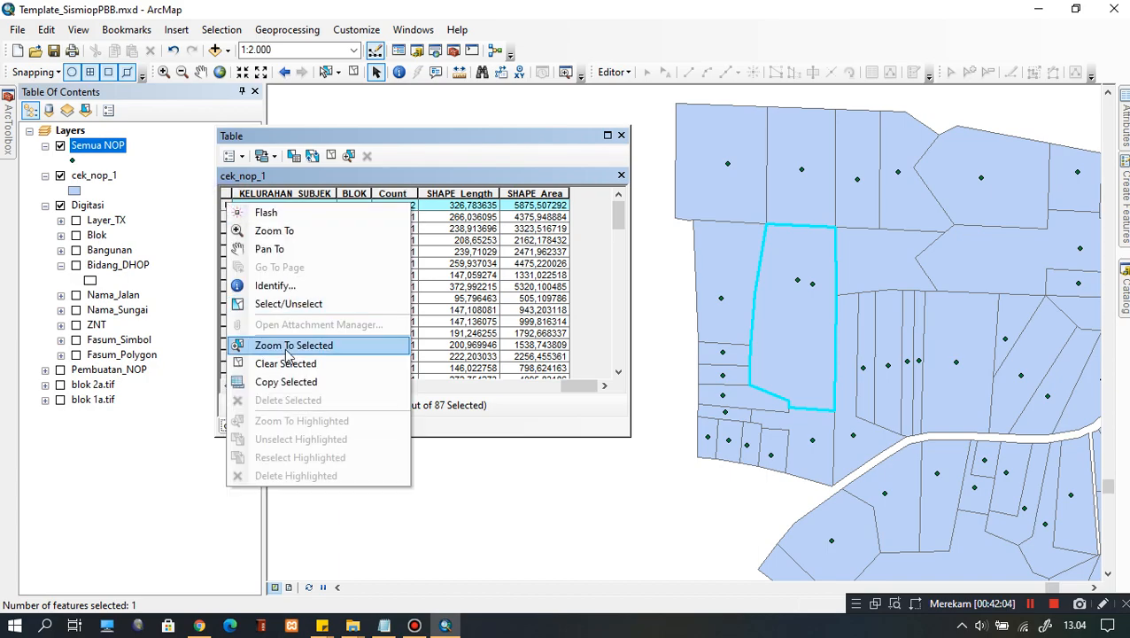
pyautogui.click(241, 353)
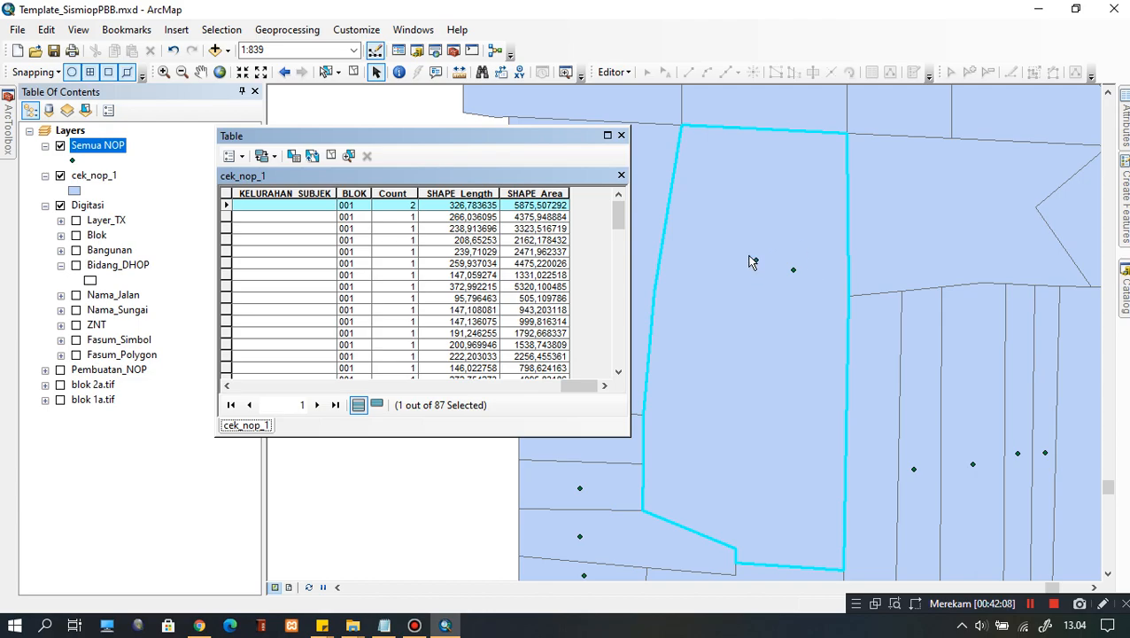
pyautogui.click(750, 251)
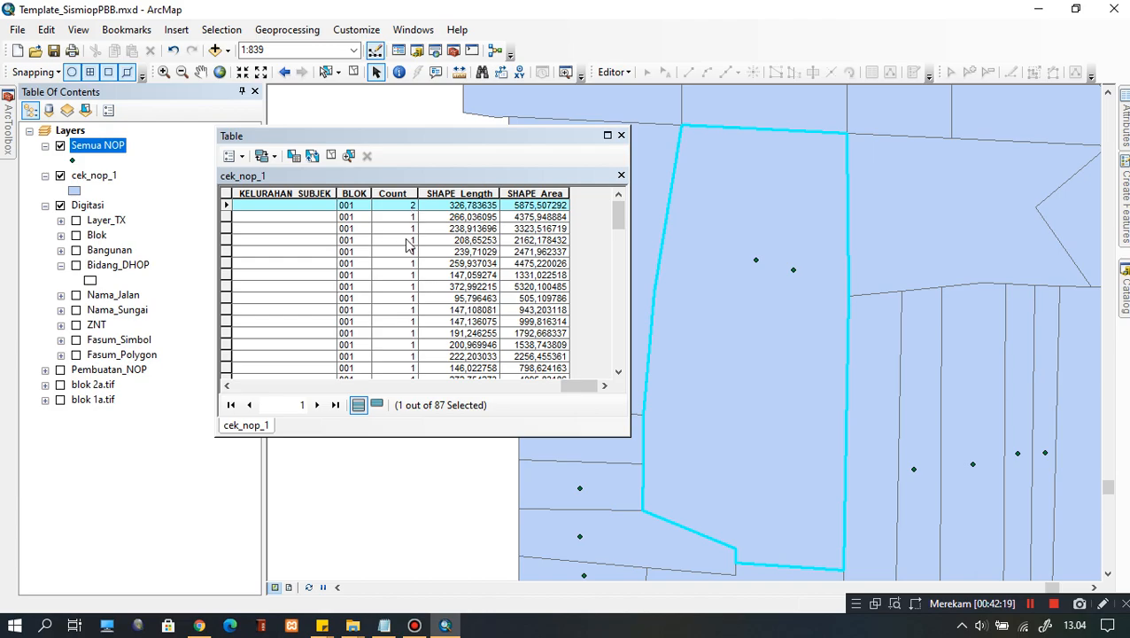
# Clear the parcel selection and sort the cek_nop_1 records by Count in ascending order again.
pyautogui.click(330, 156)
pyautogui.rightClick(393, 193)
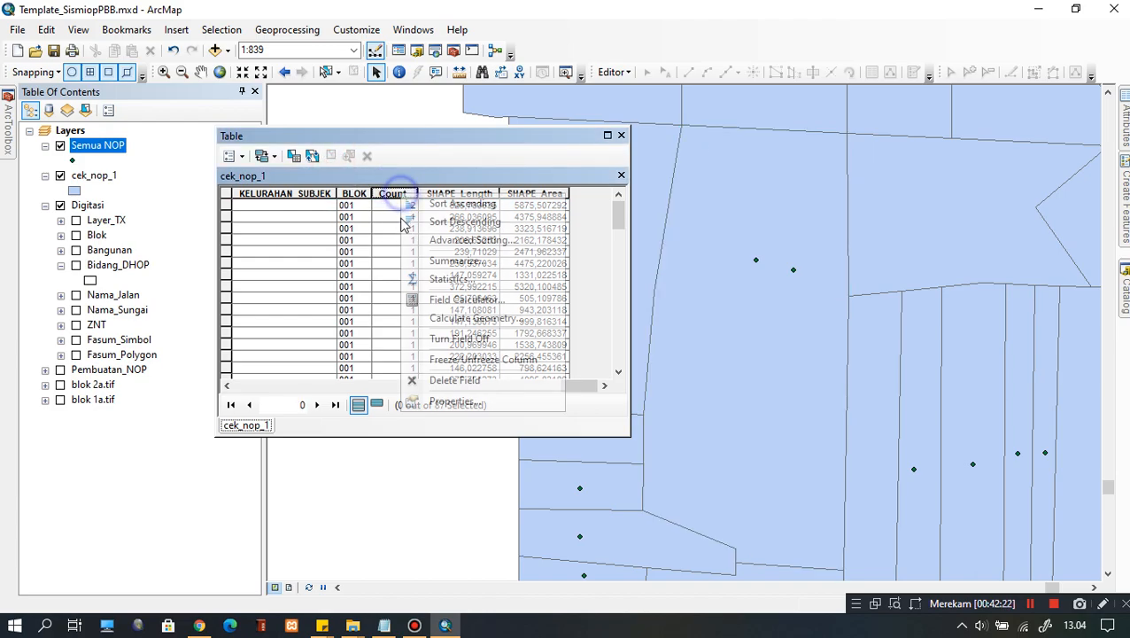
pyautogui.click(463, 206)
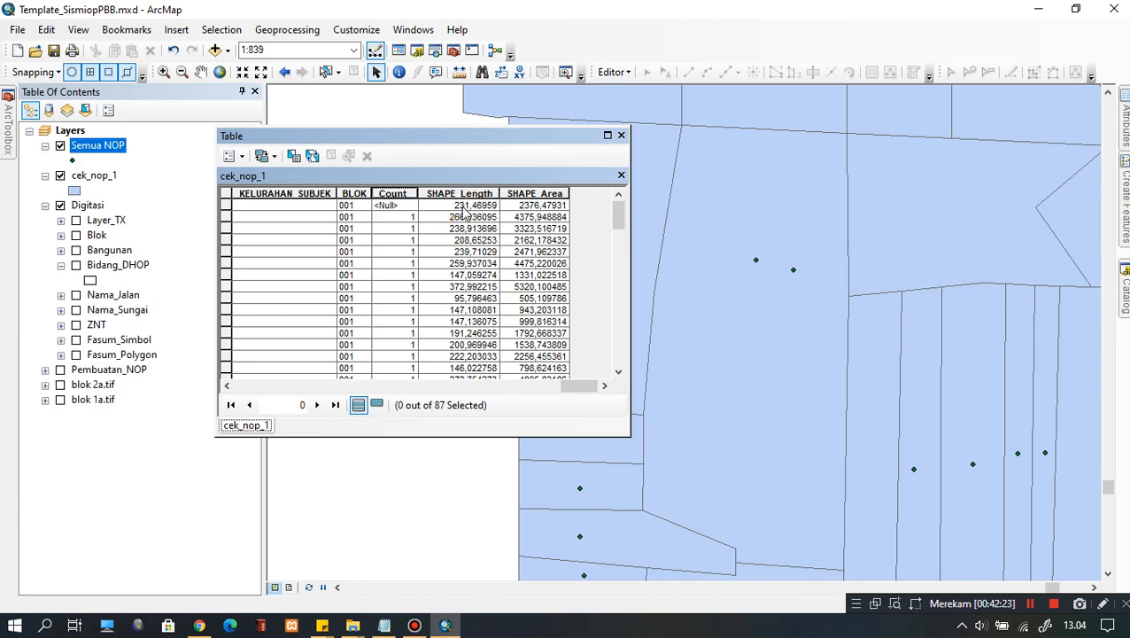
pyautogui.click(404, 204)
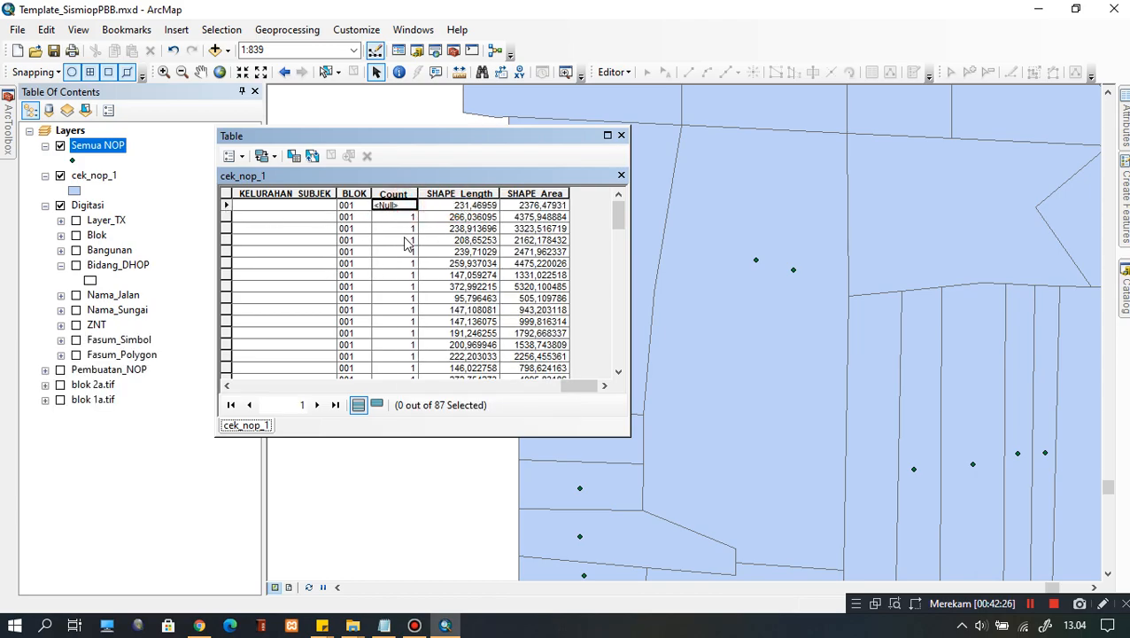
# Examine the Count values of the first records, comparing the Null record with the records below it.
pyautogui.click(391, 227)
pyautogui.click(390, 218)
pyautogui.click(391, 273)
pyautogui.click(406, 217)
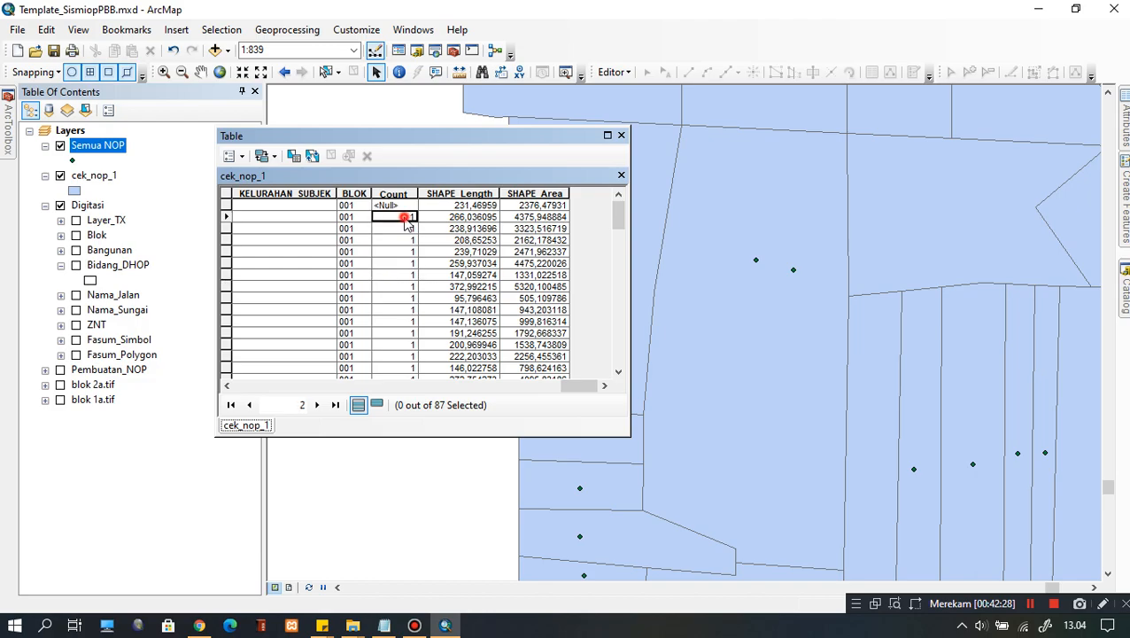
pyautogui.click(409, 275)
pyautogui.click(404, 217)
pyautogui.click(418, 273)
pyautogui.click(397, 205)
pyautogui.click(410, 228)
pyautogui.click(405, 203)
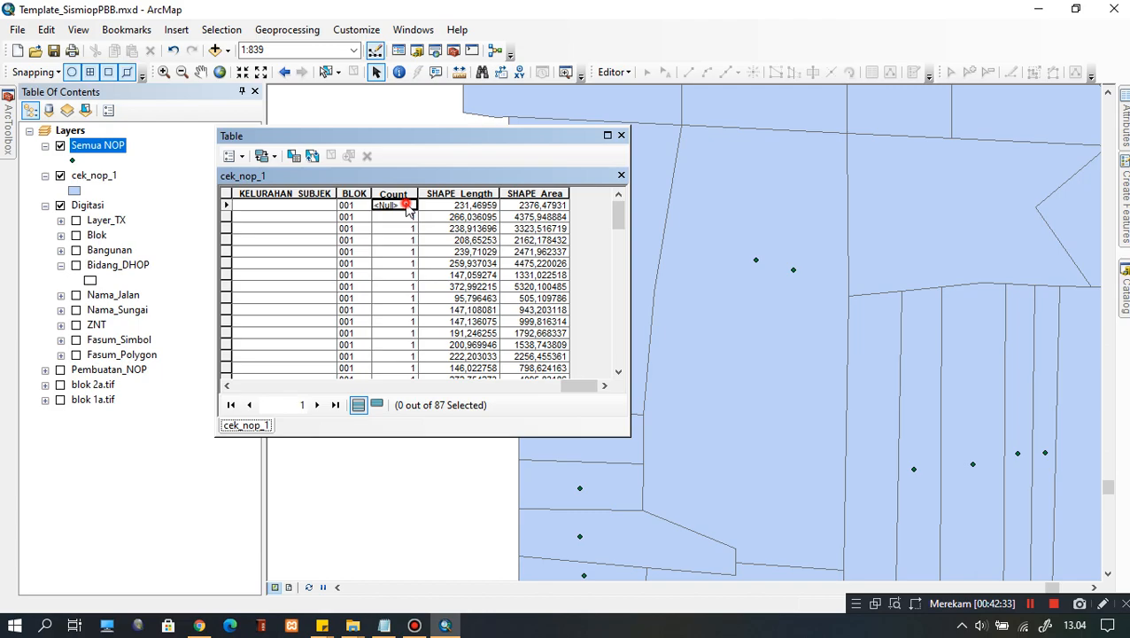
# Select the record with a Null Count and examine its parcel on the map for a missing NOP point.
pyautogui.click(226, 205)
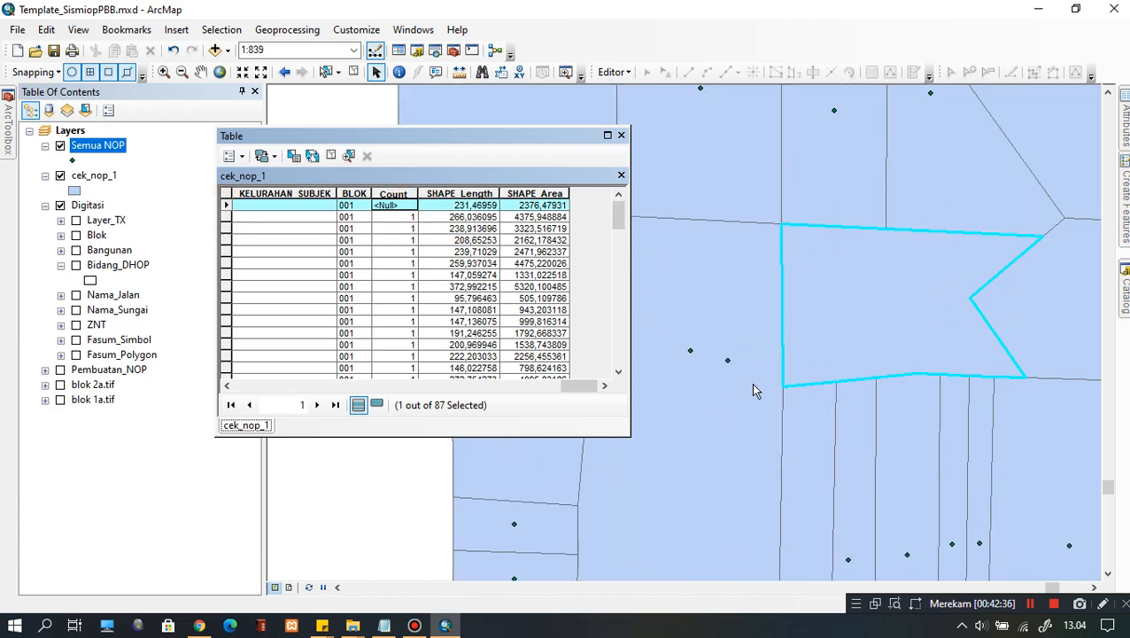
pyautogui.scroll(2, 897, 317)
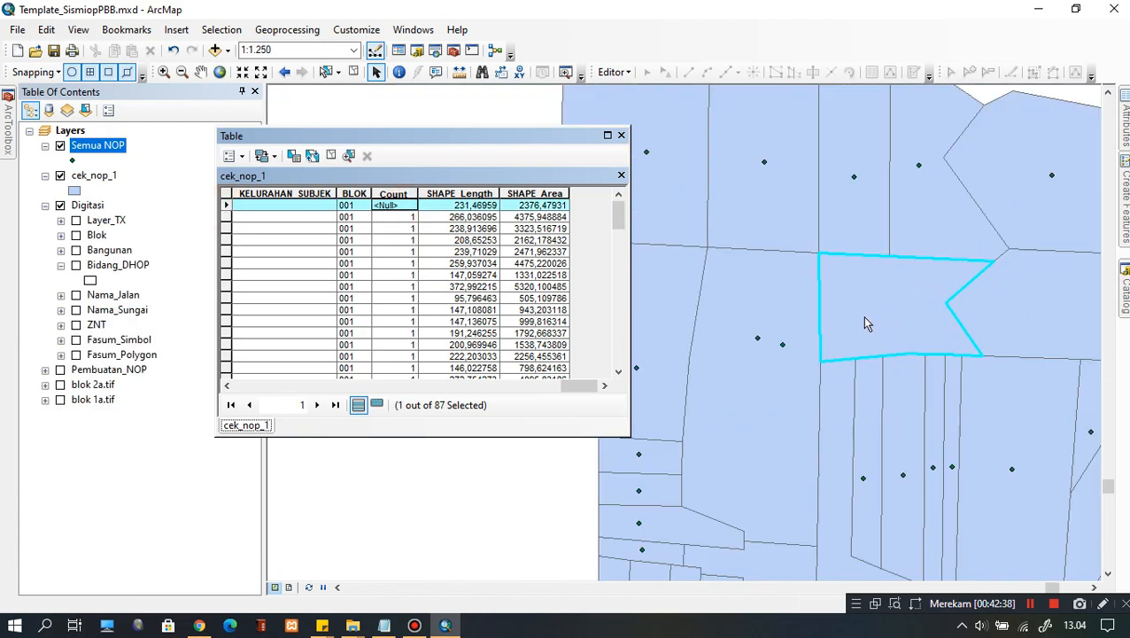
pyautogui.click(388, 241)
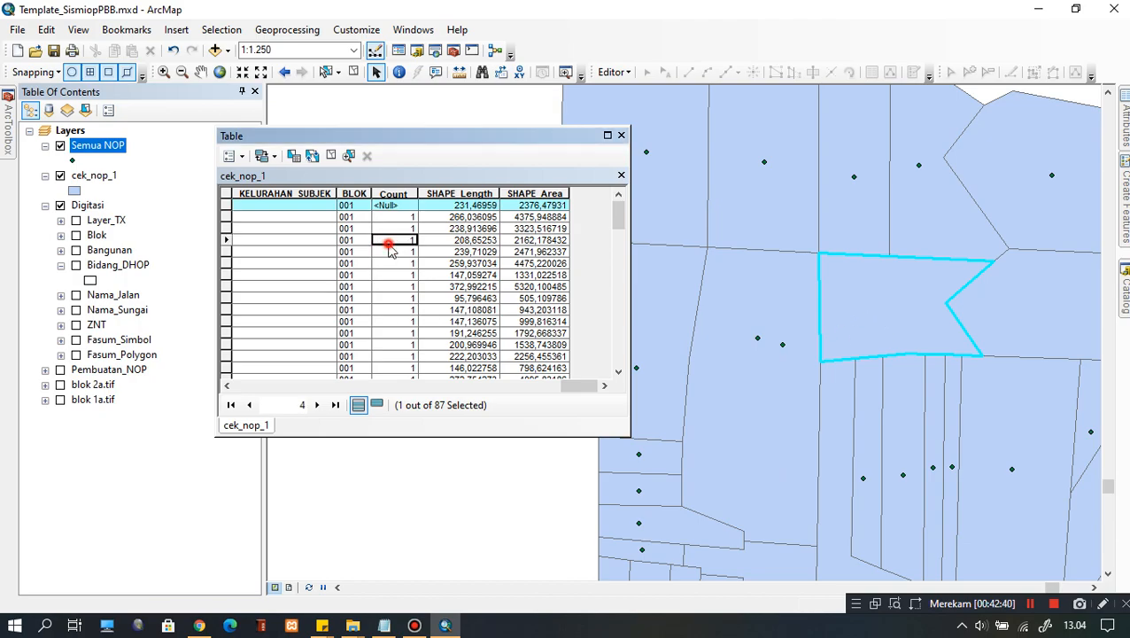
pyautogui.click(395, 216)
pyautogui.click(400, 206)
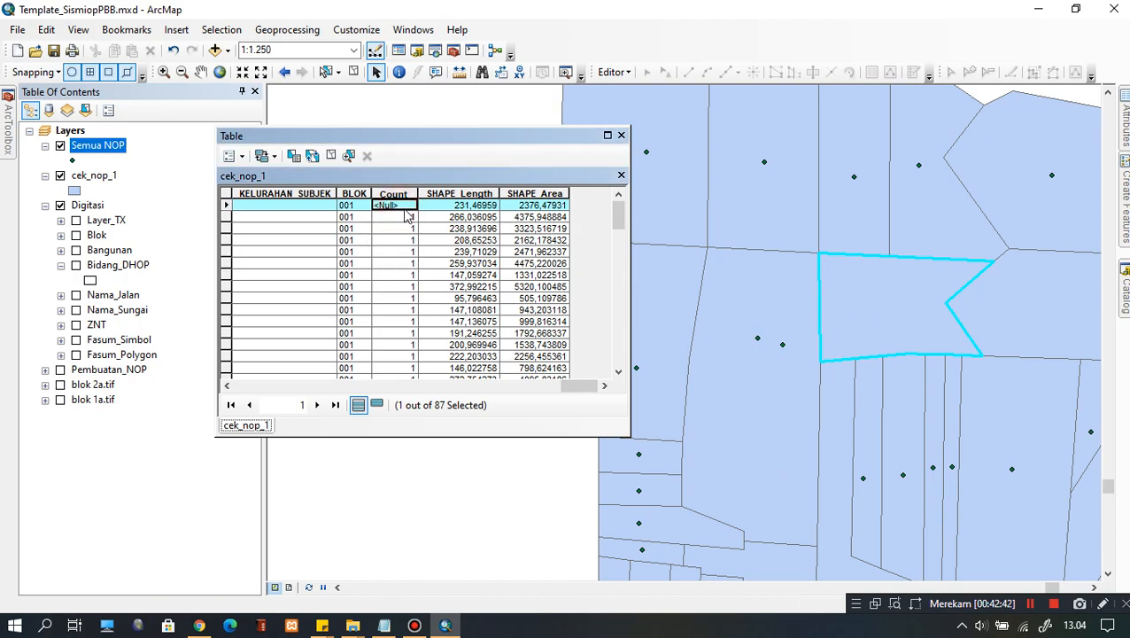
pyautogui.click(402, 227)
pyautogui.click(401, 206)
pyautogui.moveTo(869, 337); pyautogui.dragTo(878, 319)
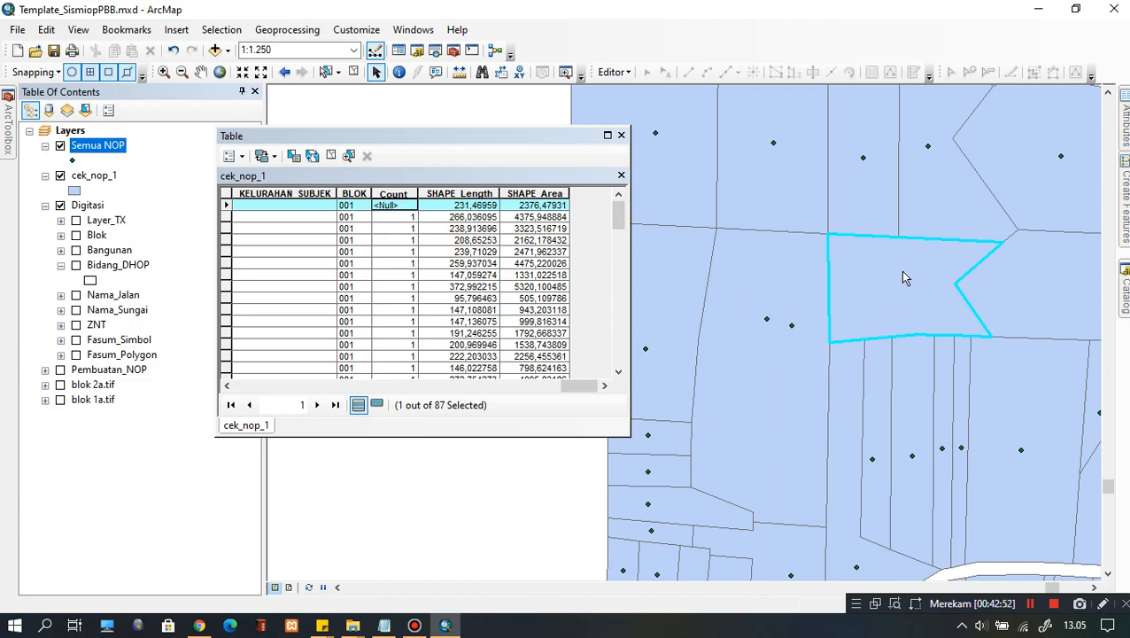
# Select the cek_nop_1 record with a Count of 2, examine its parcel on the map, and clear the selection.
pyautogui.scroll(-4, 425, 280)
pyautogui.scroll(4, 426, 280)
pyautogui.moveTo(619, 217); pyautogui.dragTo(618, 352)
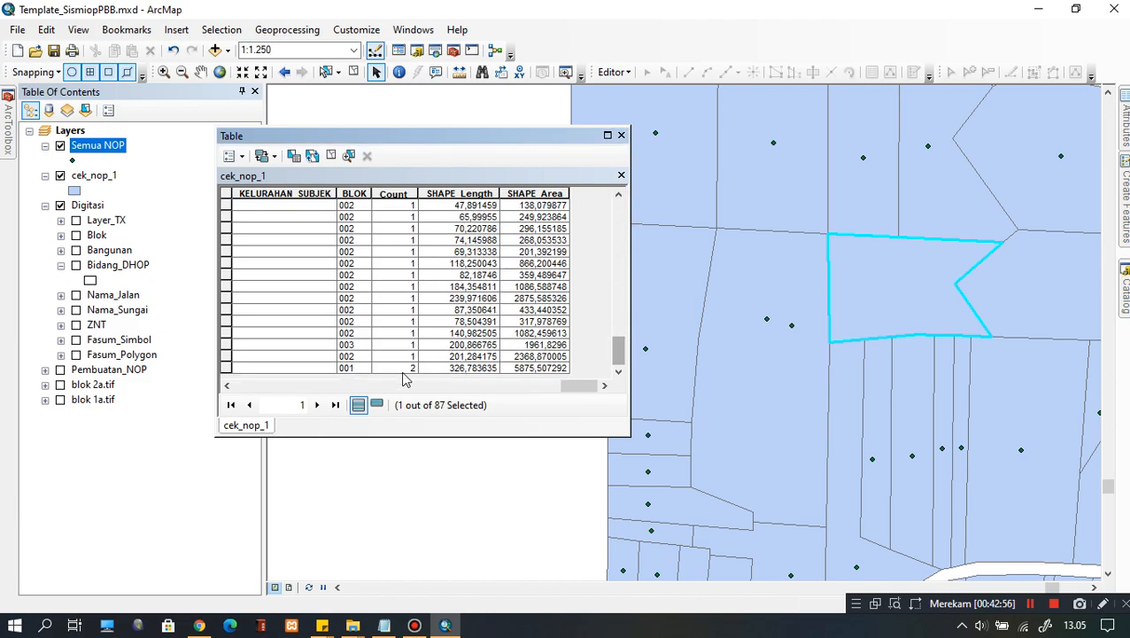
pyautogui.click(394, 368)
pyautogui.click(226, 368)
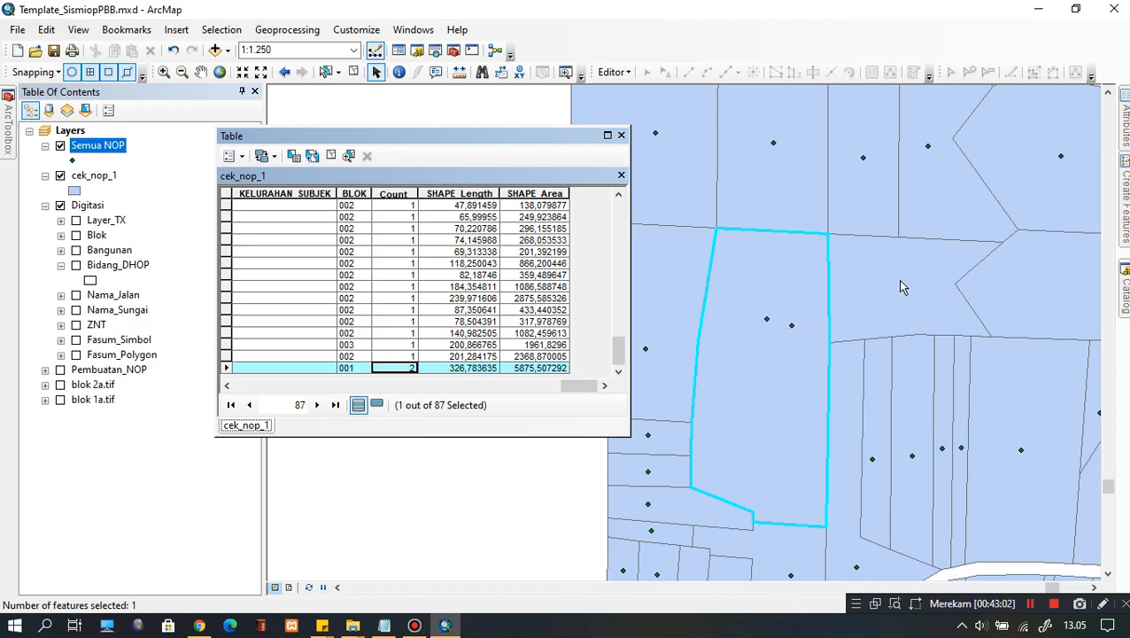
pyautogui.click(330, 156)
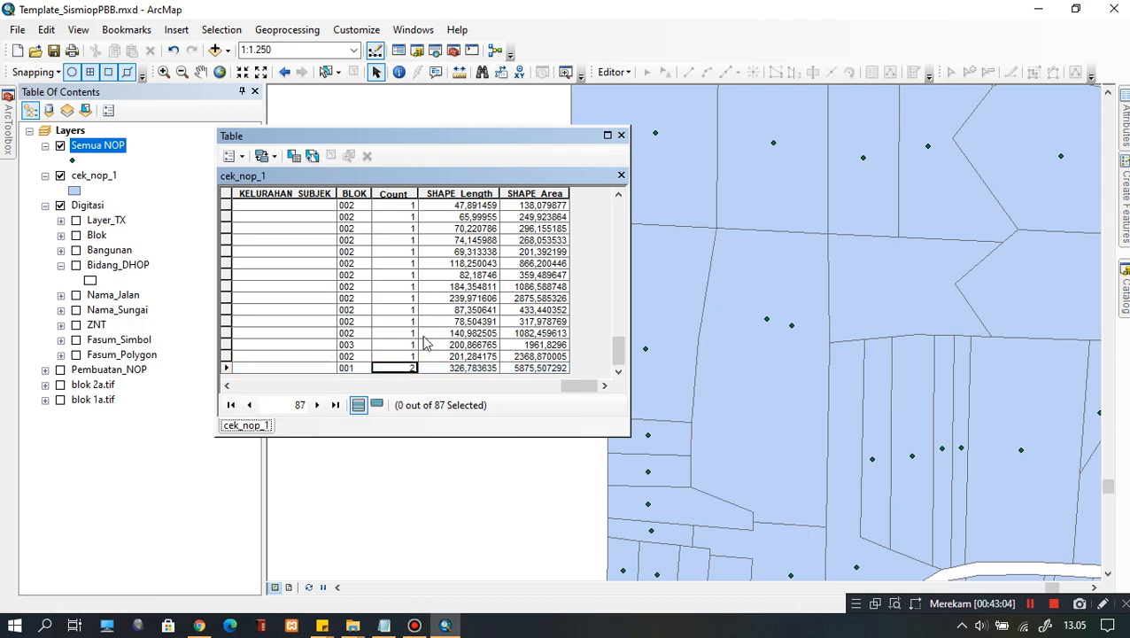
# Start an edit session on the Semua NOP layer.
pyautogui.click(792, 327)
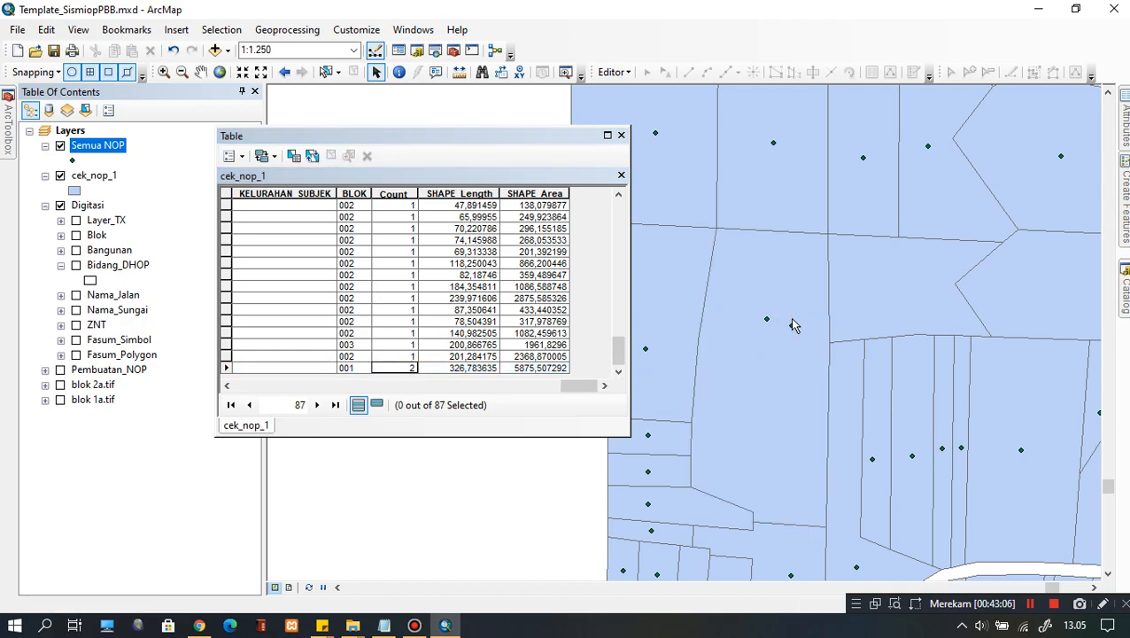
pyautogui.scroll(-3, 790, 324)
pyautogui.scroll(3, 786, 324)
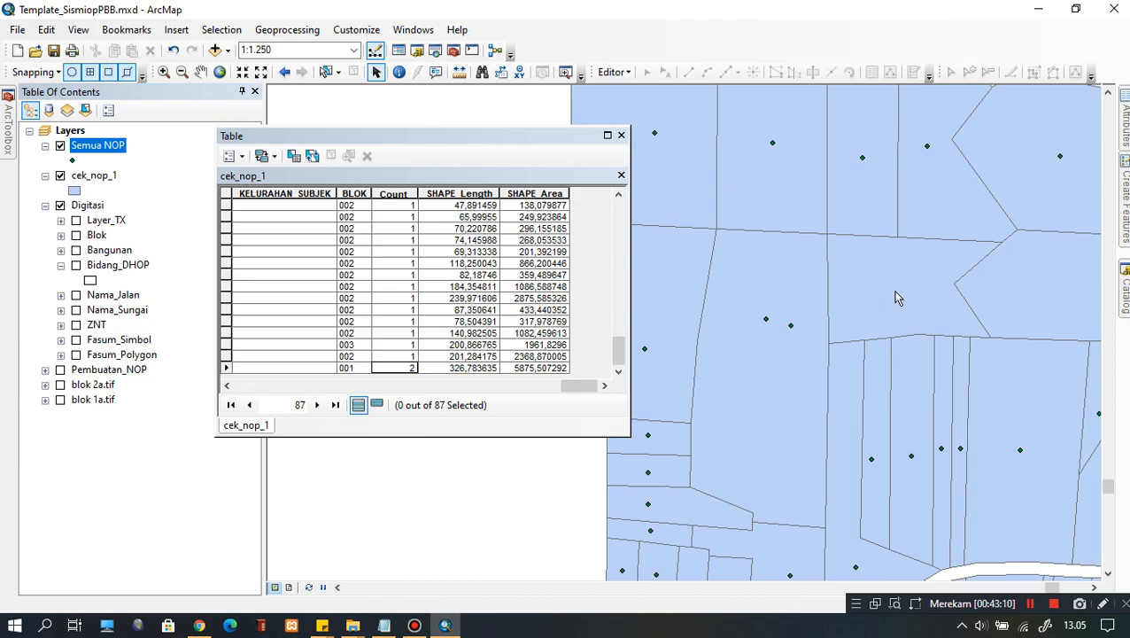
pyautogui.scroll(1, 887, 293)
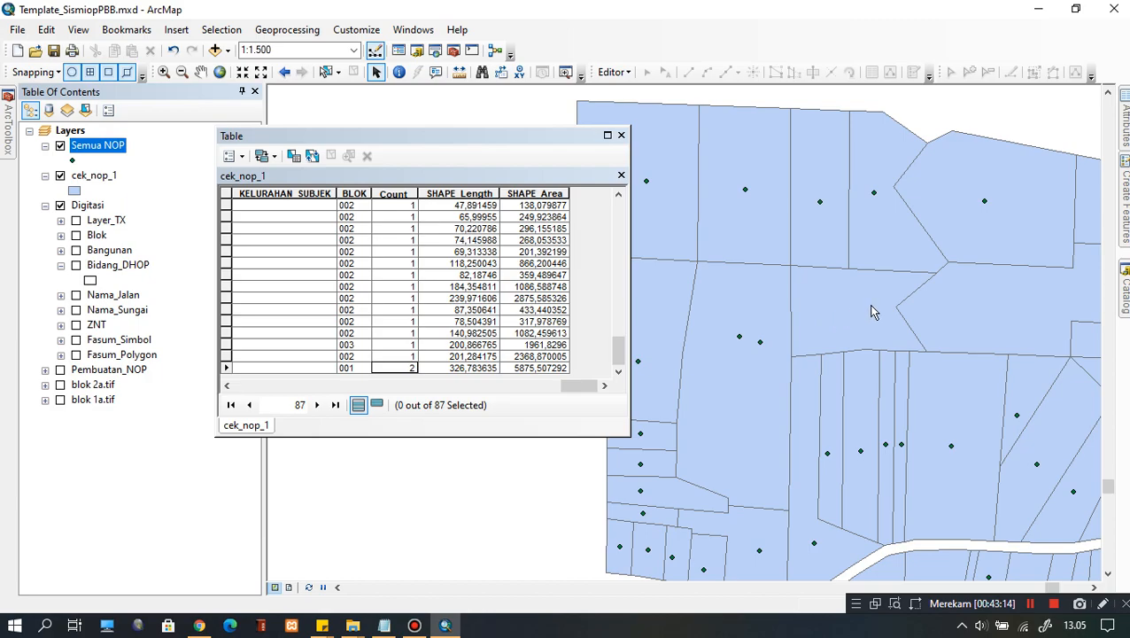
pyautogui.rightClick(113, 146)
pyautogui.click(189, 354)
pyautogui.click(386, 356)
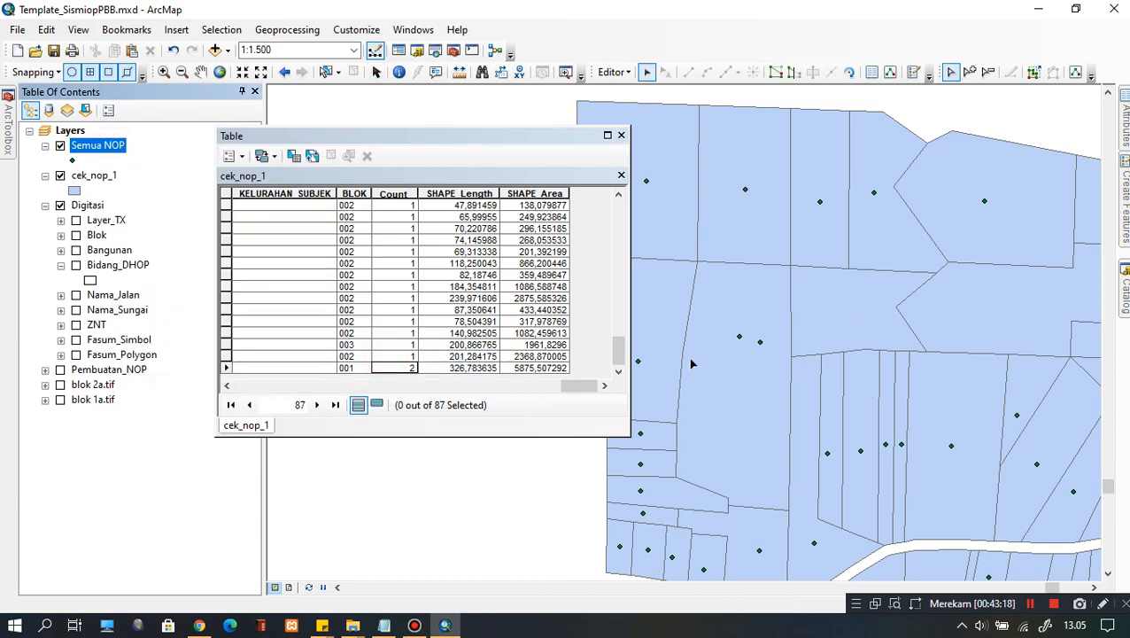
# Move one of the two NOP points in the doubled parcel into the adjacent parcel without a point, and deselect it.
pyautogui.click(761, 341)
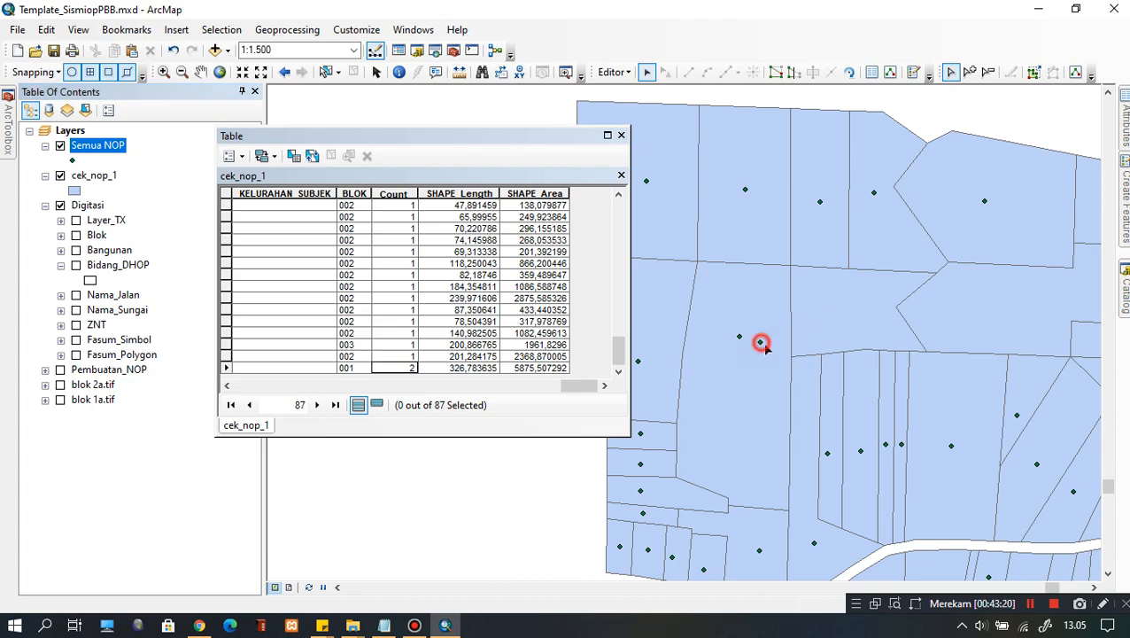
pyautogui.moveTo(761, 344); pyautogui.dragTo(835, 314)
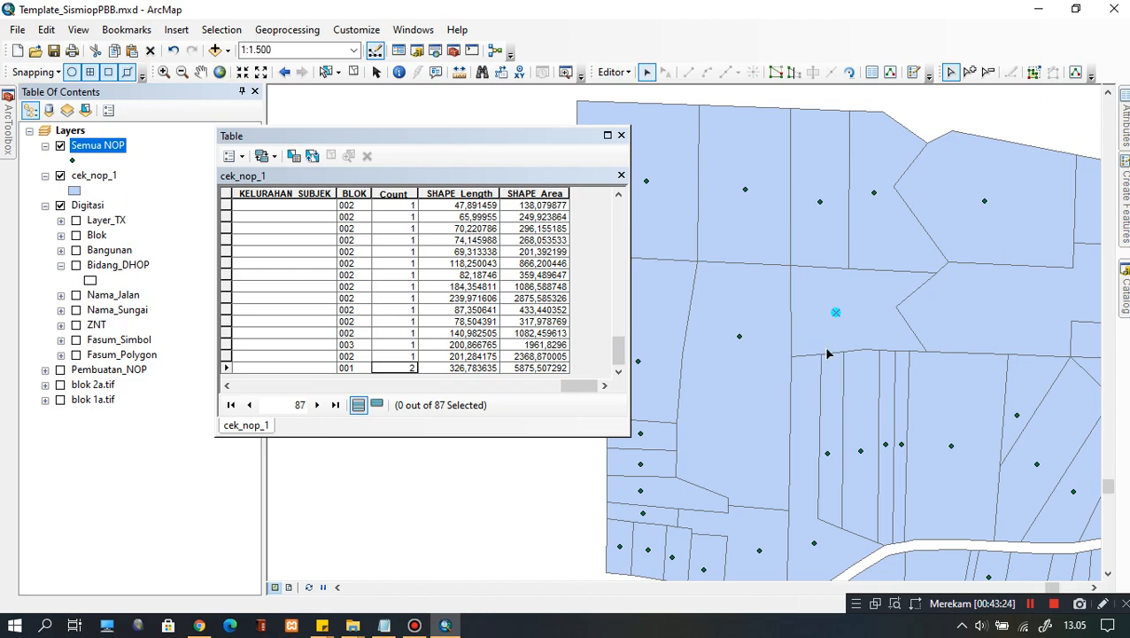
pyautogui.click(950, 110)
pyautogui.click(835, 313)
pyautogui.click(943, 103)
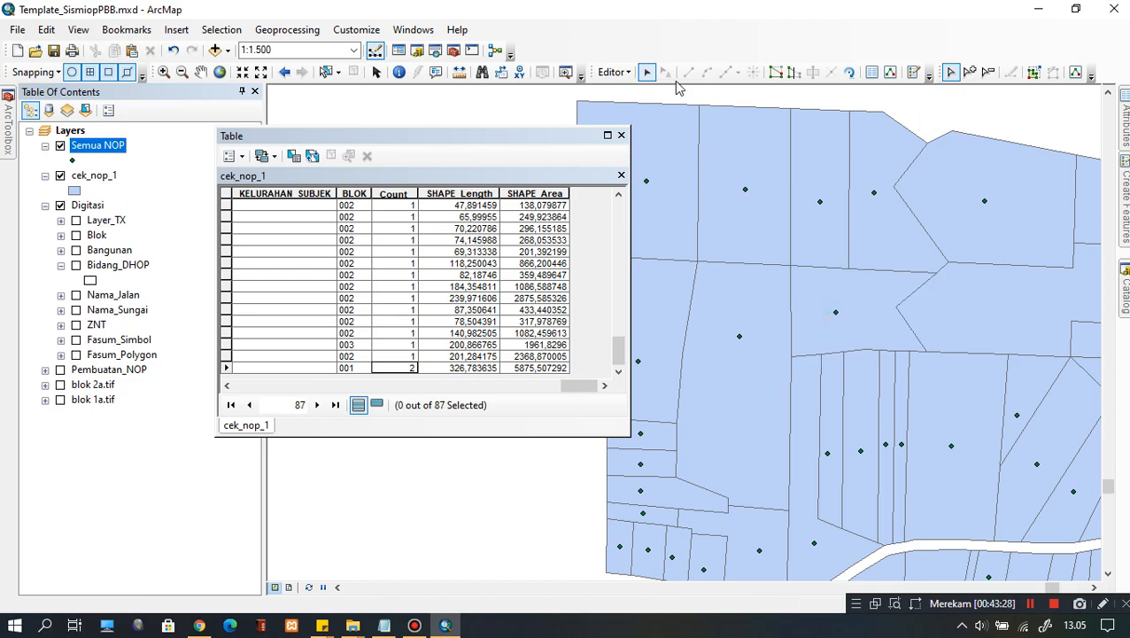
# Save the NOP point edits and stop editing.
pyautogui.click(620, 73)
pyautogui.click(644, 129)
pyautogui.click(624, 73)
pyautogui.click(630, 108)
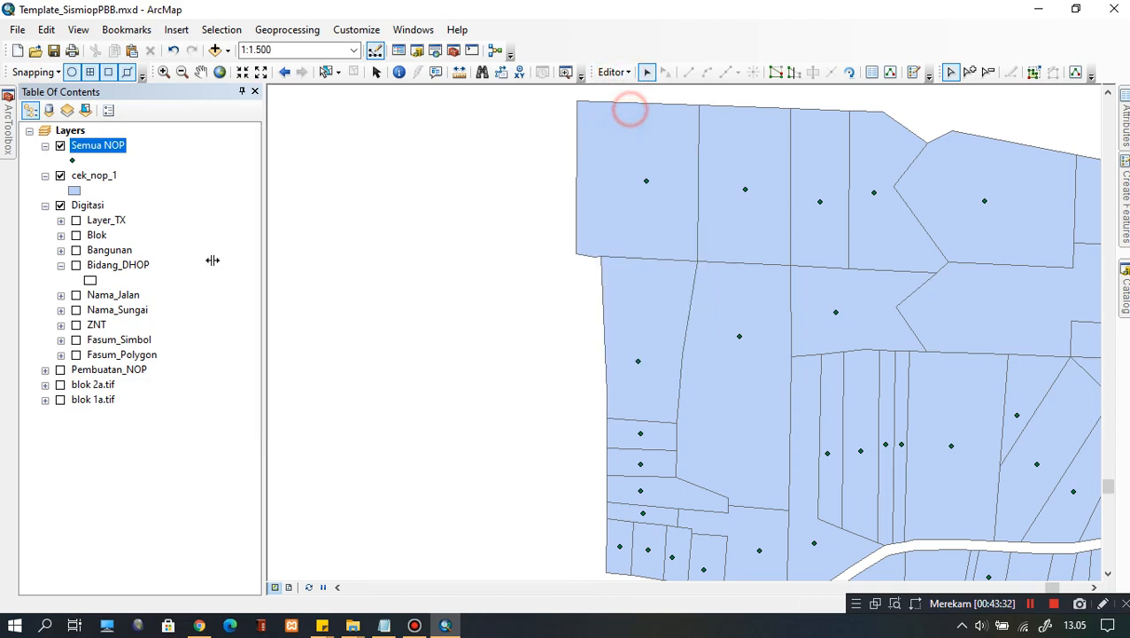
# Open the cek_nop_1 attribute table and inspect its Count field.
pyautogui.click(149, 180)
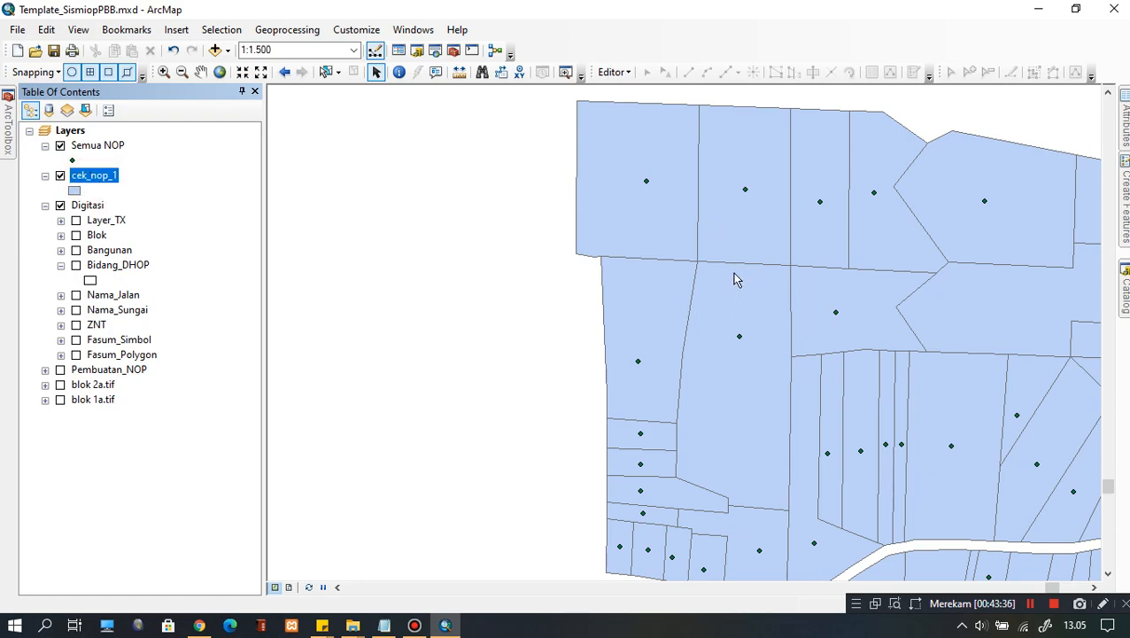
pyautogui.rightClick(105, 175)
pyautogui.click(173, 221)
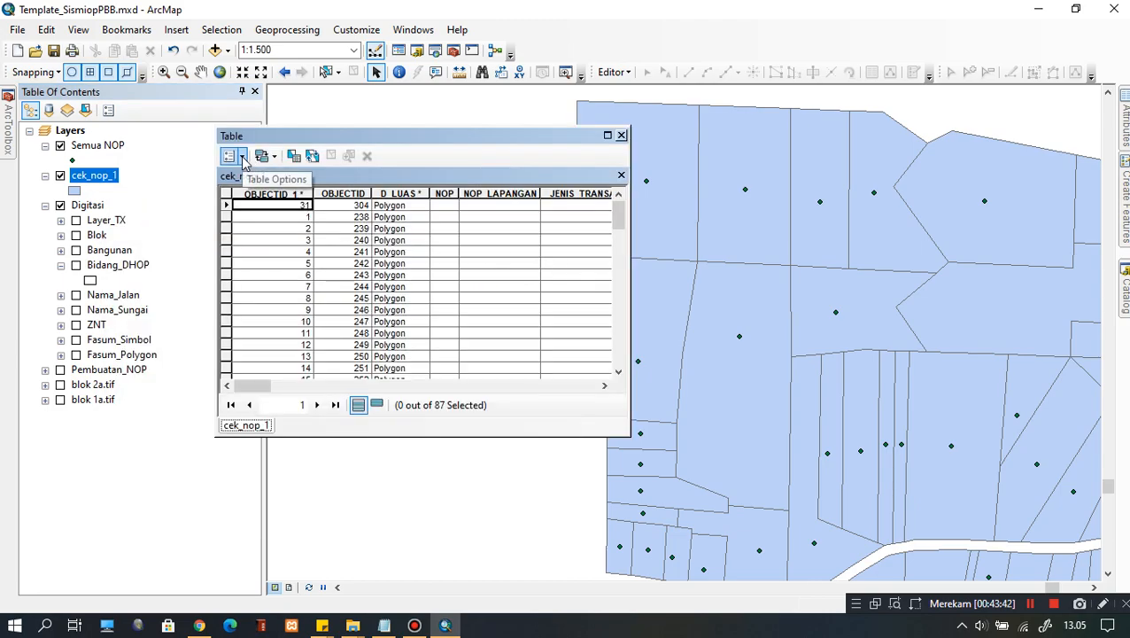
pyautogui.click(254, 374)
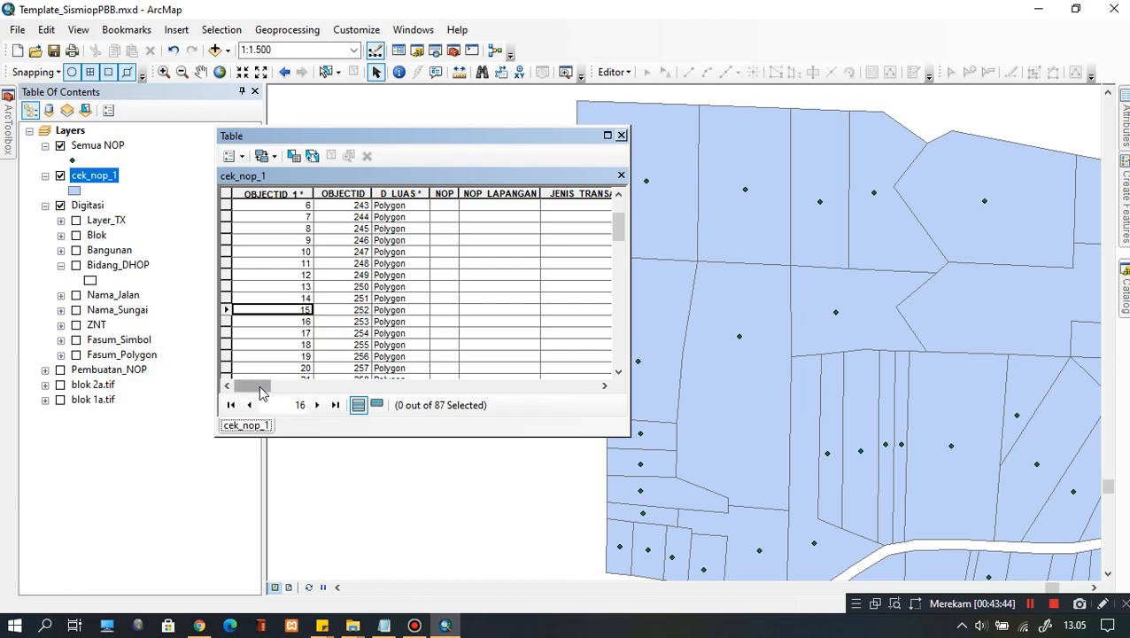
pyautogui.moveTo(260, 385); pyautogui.dragTo(625, 379)
pyautogui.click(403, 194)
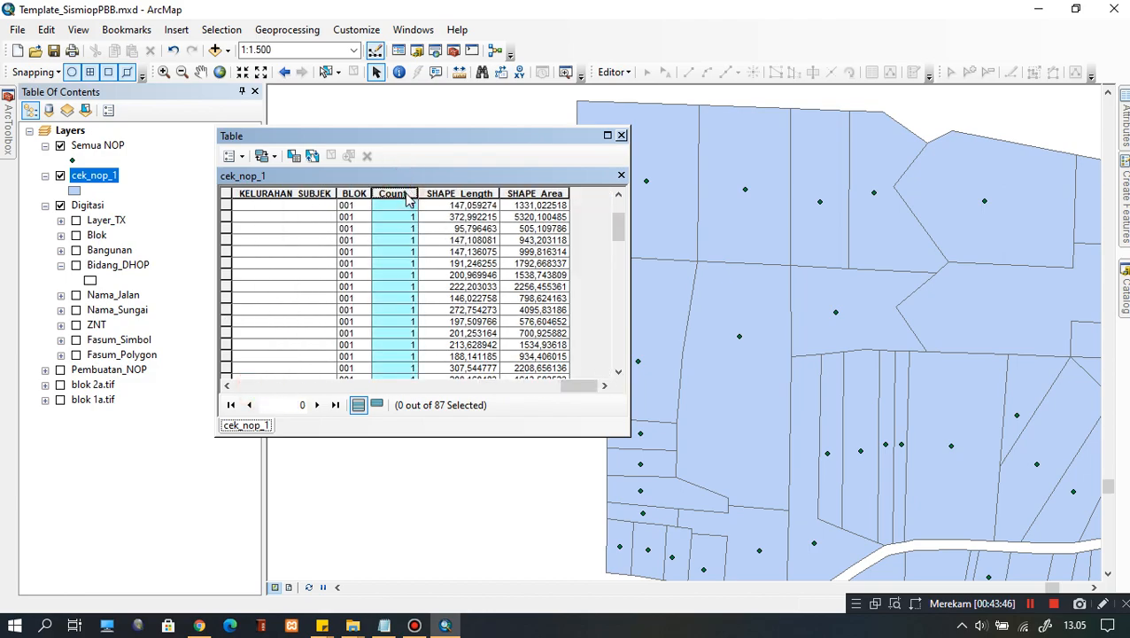
pyautogui.click(409, 206)
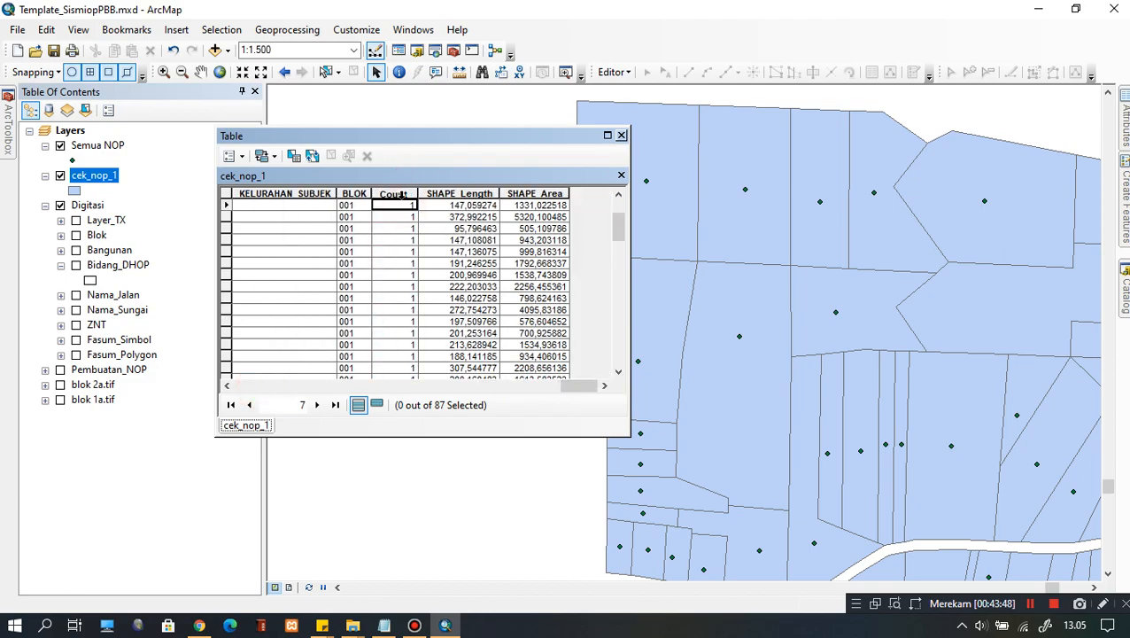
# Set up a spatial join of cek_nop_1 with the Semua NOP layer, summarizing the point attributes by Sum.
pyautogui.click(232, 156)
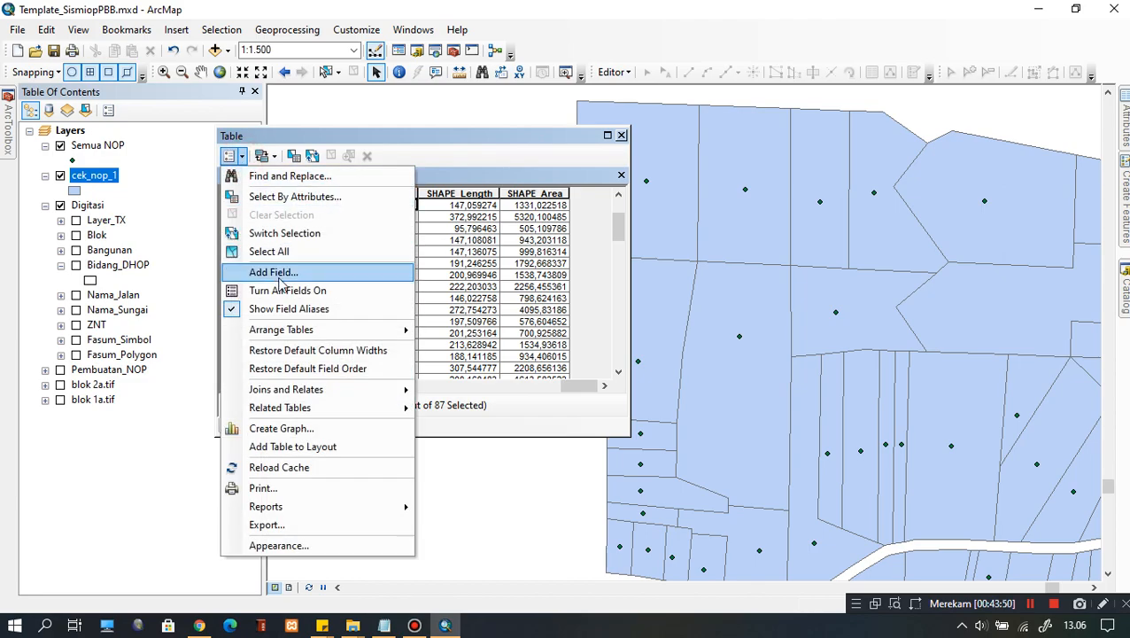
pyautogui.click(444, 469)
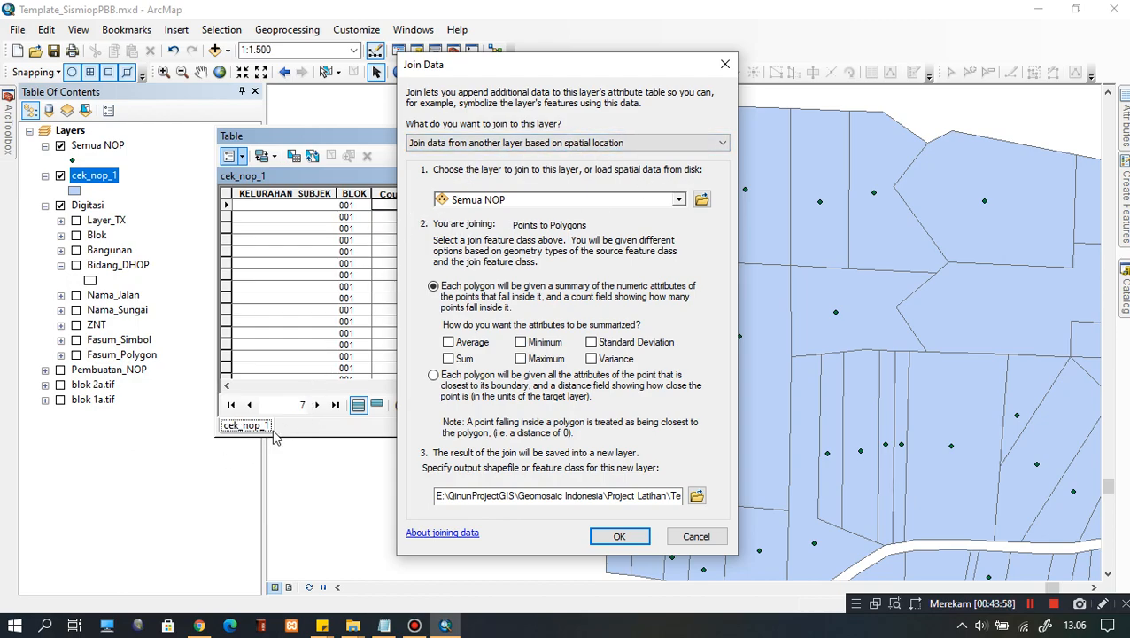
pyautogui.click(680, 201)
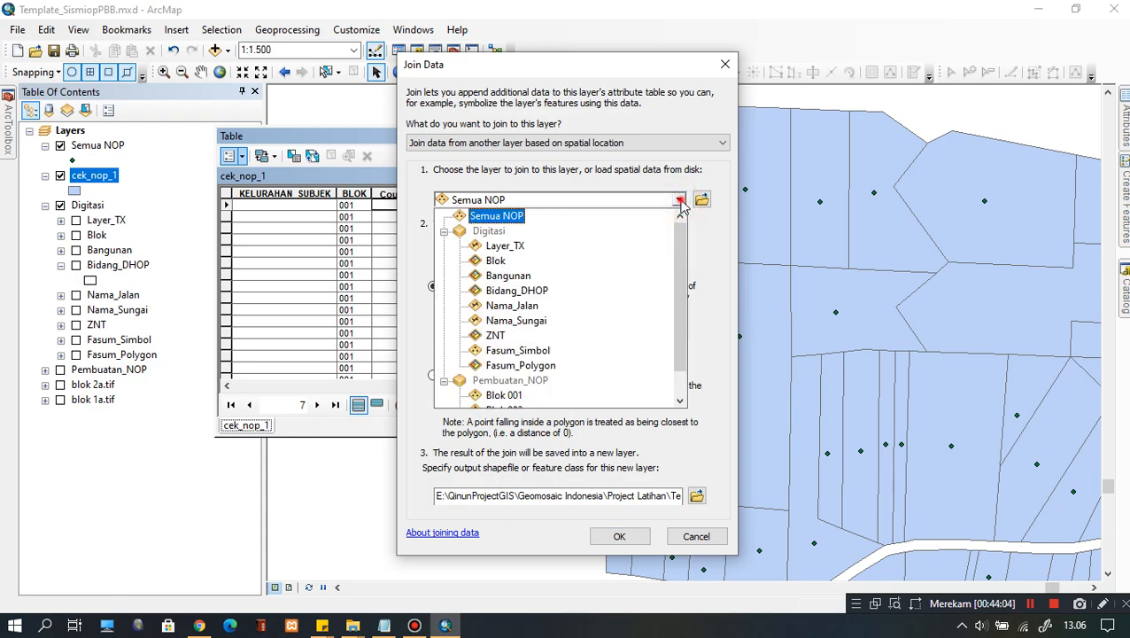
pyautogui.click(681, 201)
pyautogui.click(448, 358)
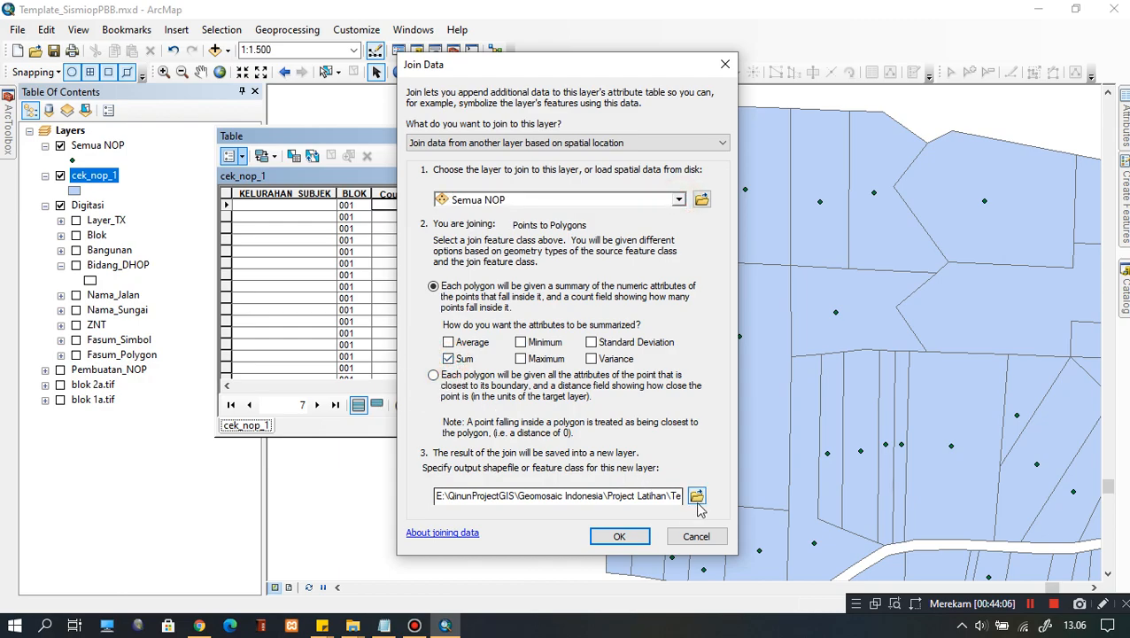
# Name the join output cek_nop_2 in the DHOP_DHR dataset and run the join.
pyautogui.click(696, 496)
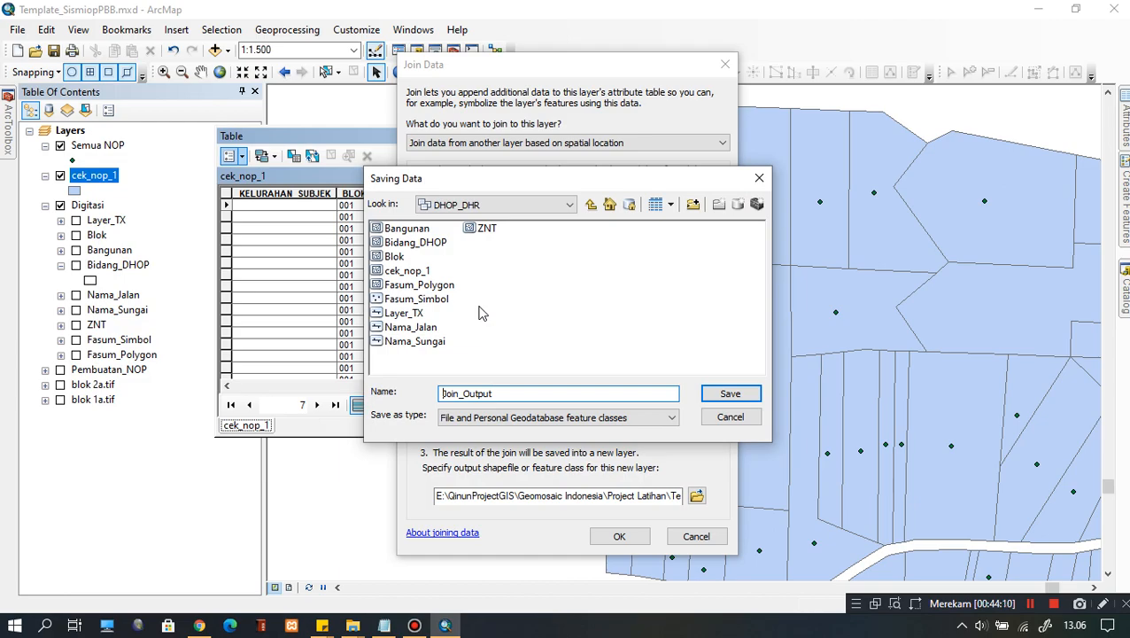
pyautogui.doubleClick(498, 394)
pyautogui.click(407, 271)
pyautogui.click(512, 392)
pyautogui.press('BackSpace')
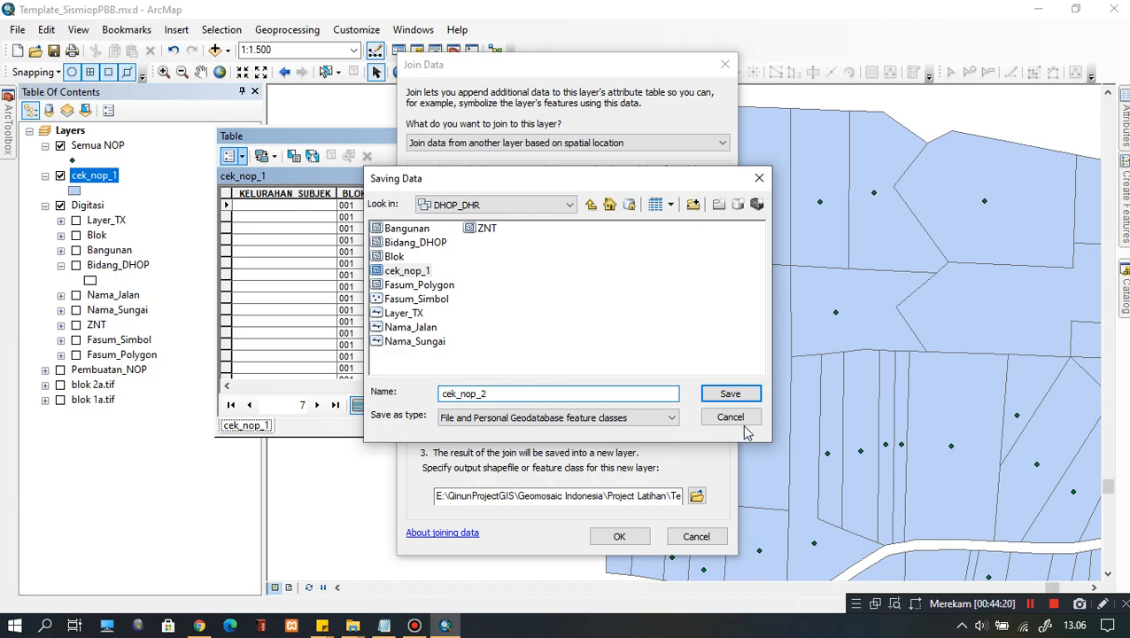
pyautogui.click(731, 395)
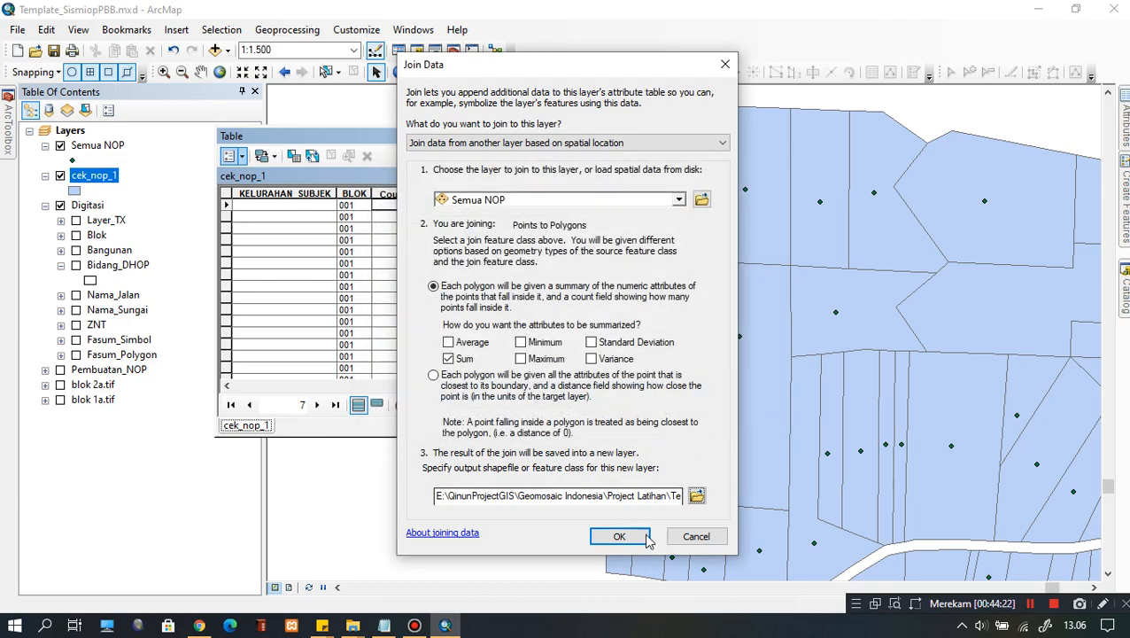
pyautogui.click(622, 536)
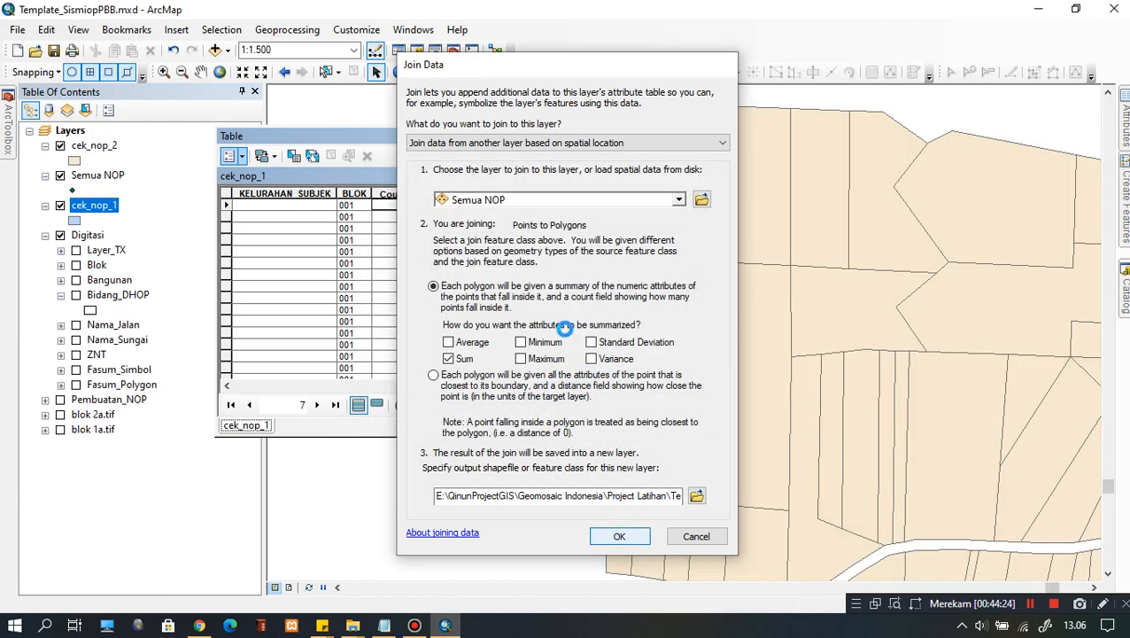
# Close the attribute table and remove the cek_nop_1 layer from the map.
pyautogui.click(621, 135)
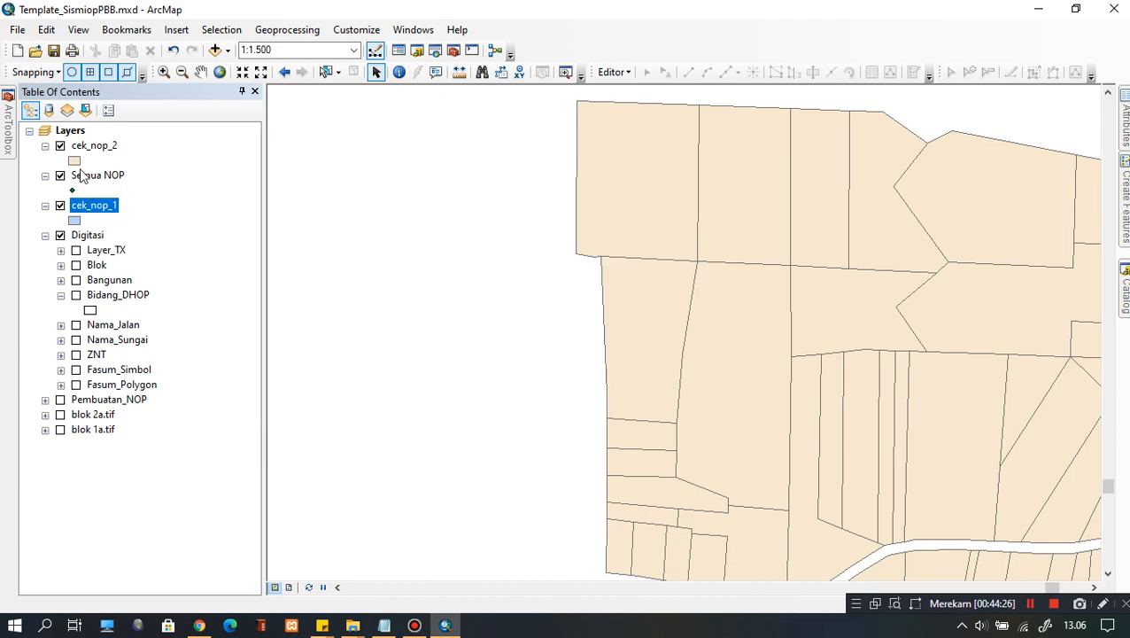
pyautogui.click(61, 206)
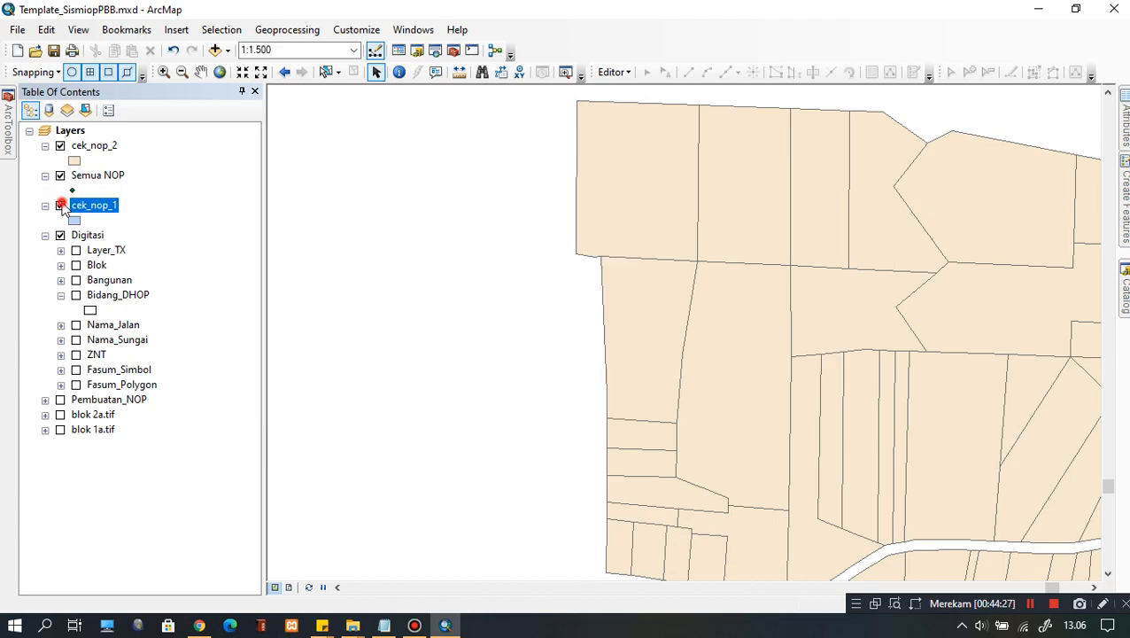
pyautogui.rightClick(111, 211)
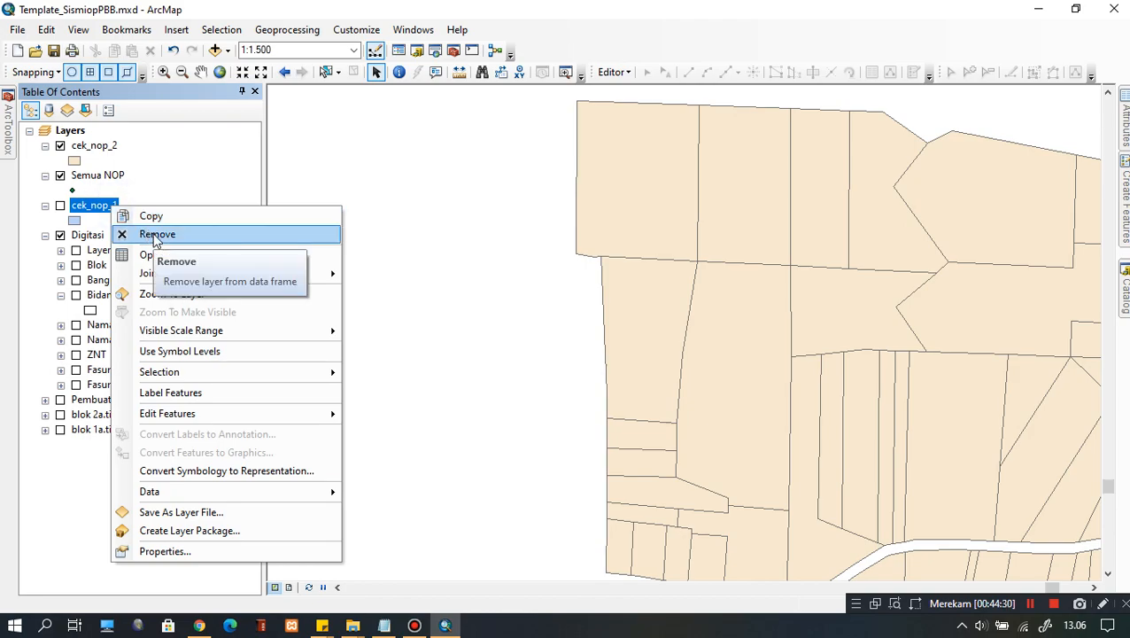
pyautogui.click(153, 235)
# Place the cek_nop_2 layer below Semua NOP and open its attribute table.
pyautogui.click(94, 146)
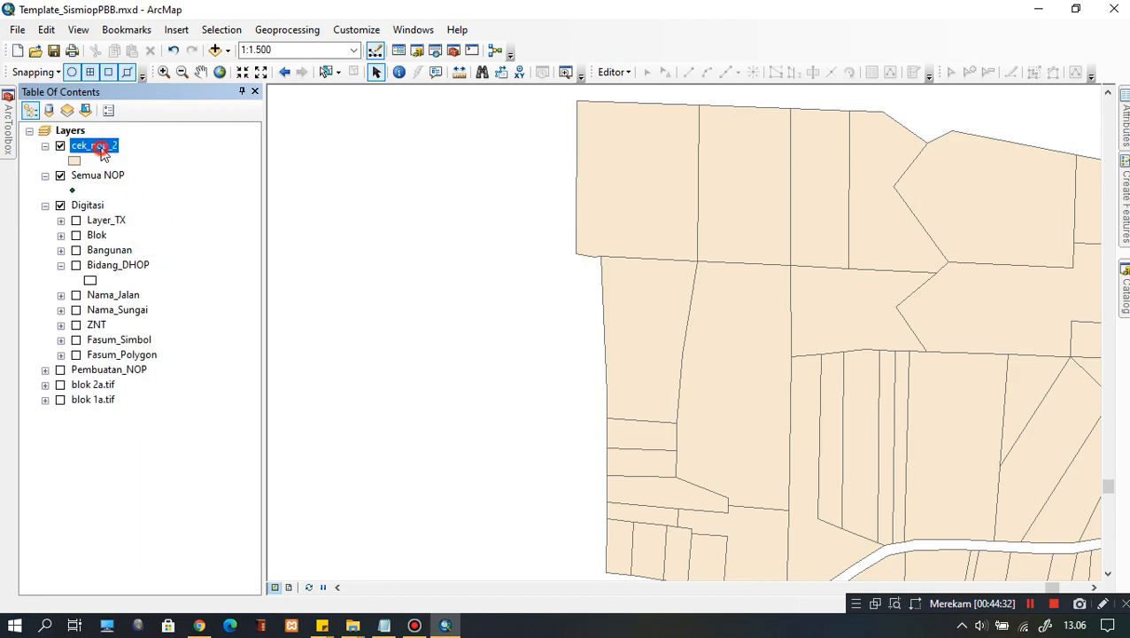
pyautogui.moveTo(94, 146); pyautogui.dragTo(102, 189)
pyautogui.click(155, 220)
pyautogui.click(93, 175)
pyautogui.rightClick(91, 175)
pyautogui.click(153, 225)
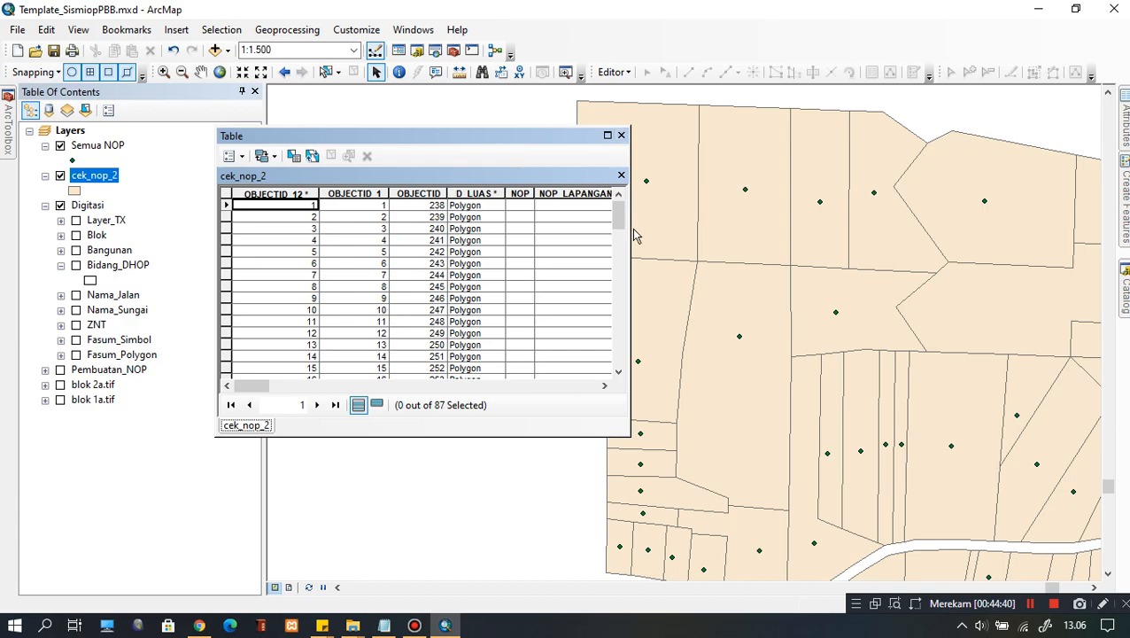
# Widen the cek_nop_2 table and compare its Count and Count_1 fields.
pyautogui.moveTo(631, 229); pyautogui.dragTo(707, 228)
pyautogui.moveTo(273, 387); pyautogui.dragTo(673, 389)
pyautogui.click(430, 264)
pyautogui.click(397, 193)
pyautogui.click(445, 193)
pyautogui.click(436, 229)
pyautogui.click(392, 193)
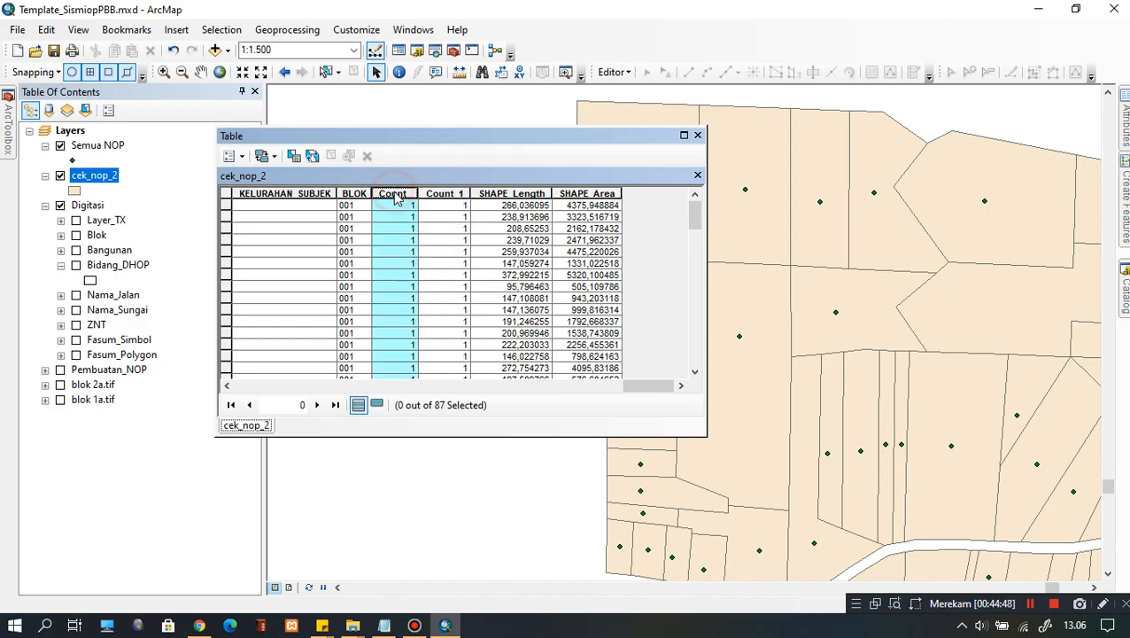
pyautogui.click(453, 193)
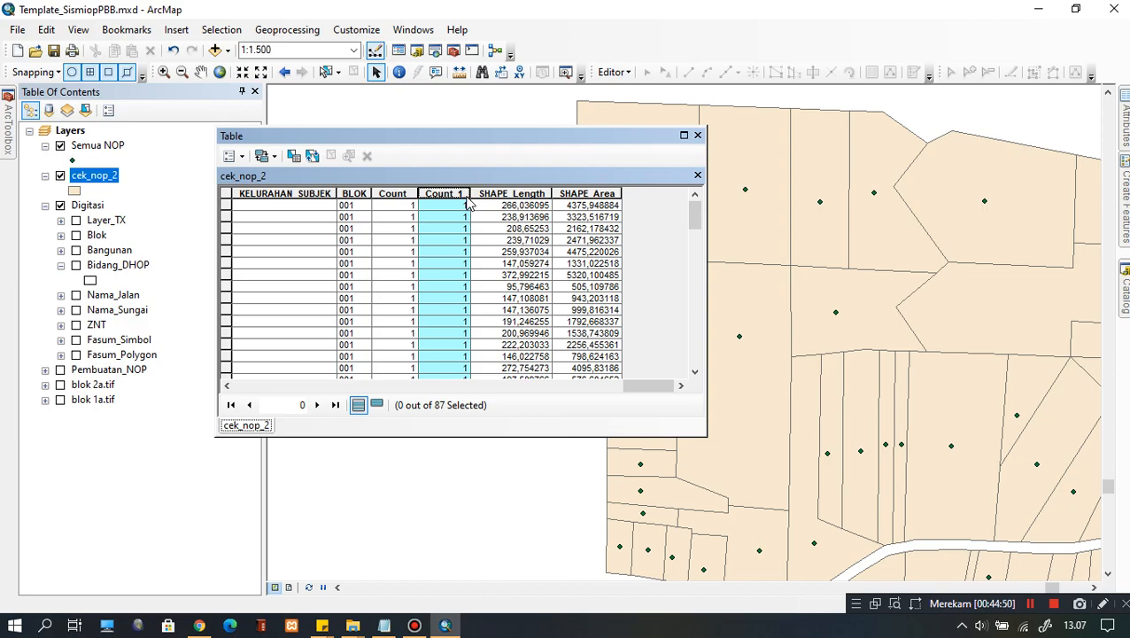
pyautogui.click(448, 228)
pyautogui.click(404, 233)
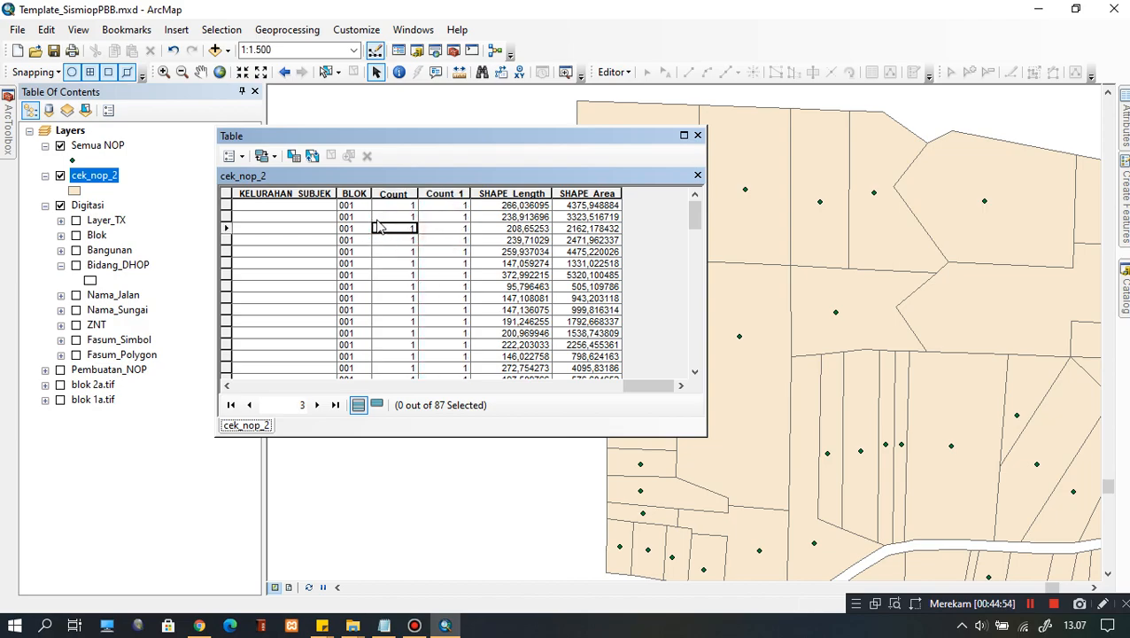
pyautogui.click(388, 206)
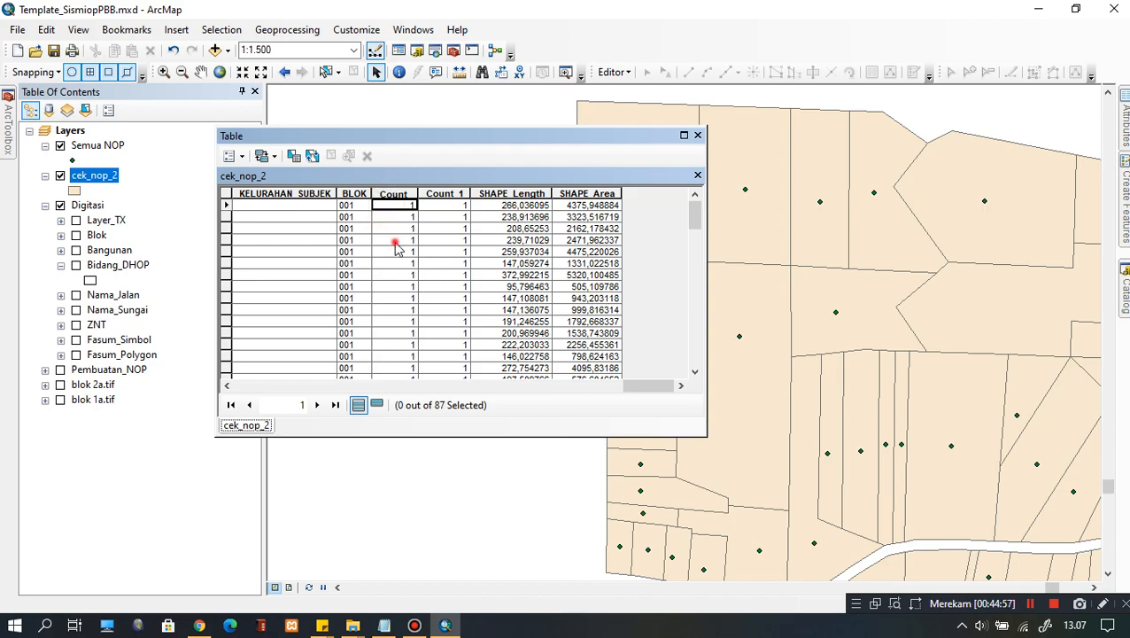
pyautogui.click(431, 229)
pyautogui.click(443, 194)
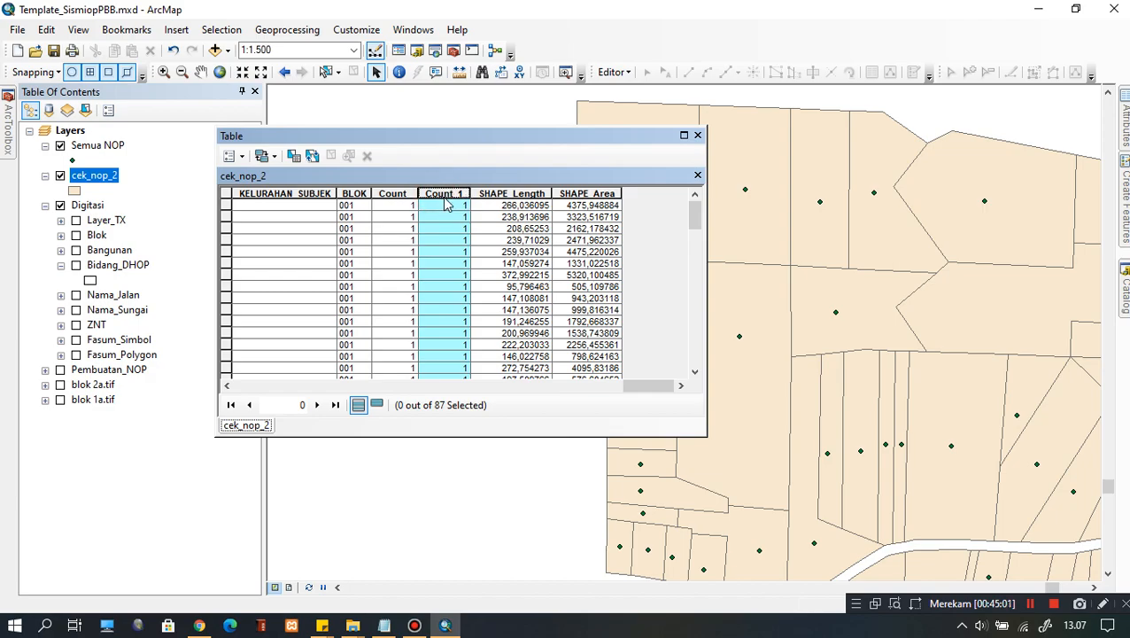
pyautogui.click(448, 209)
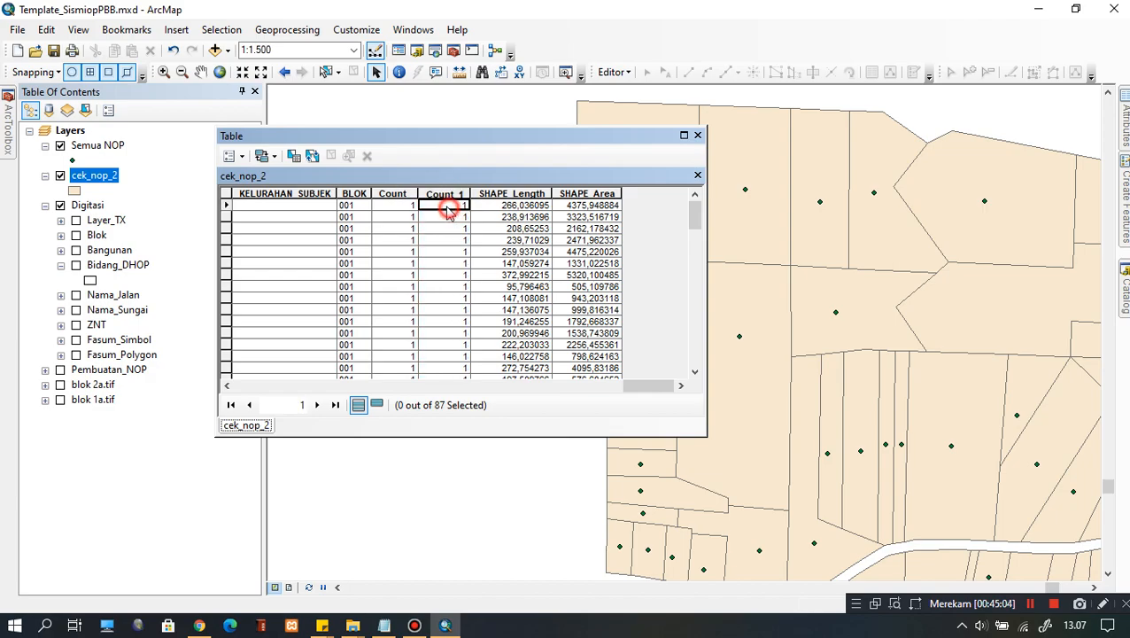
# Sort the cek_nop_2 table by Count_1 in ascending and descending order to check the NOP count per parcel.
pyautogui.rightClick(454, 193)
pyautogui.click(467, 198)
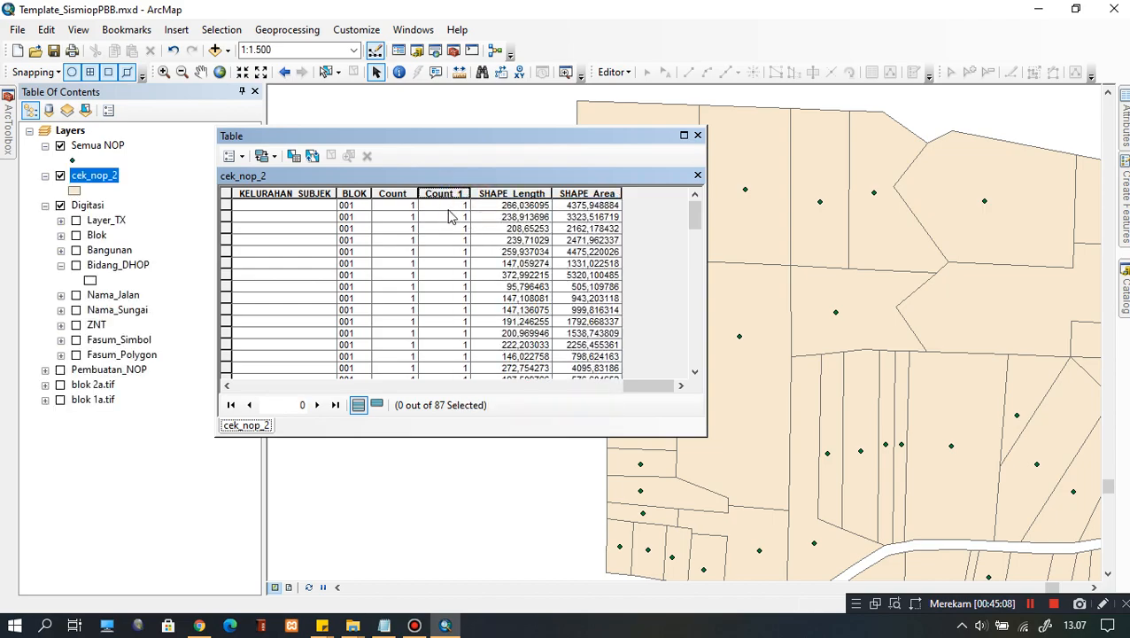
pyautogui.click(448, 209)
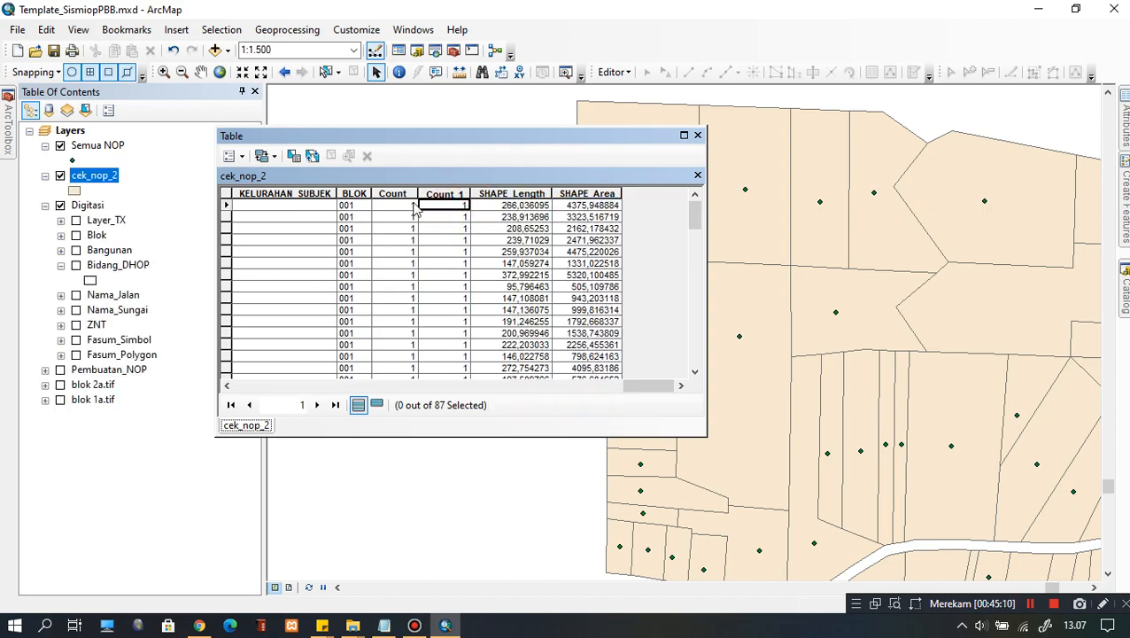
pyautogui.rightClick(447, 194)
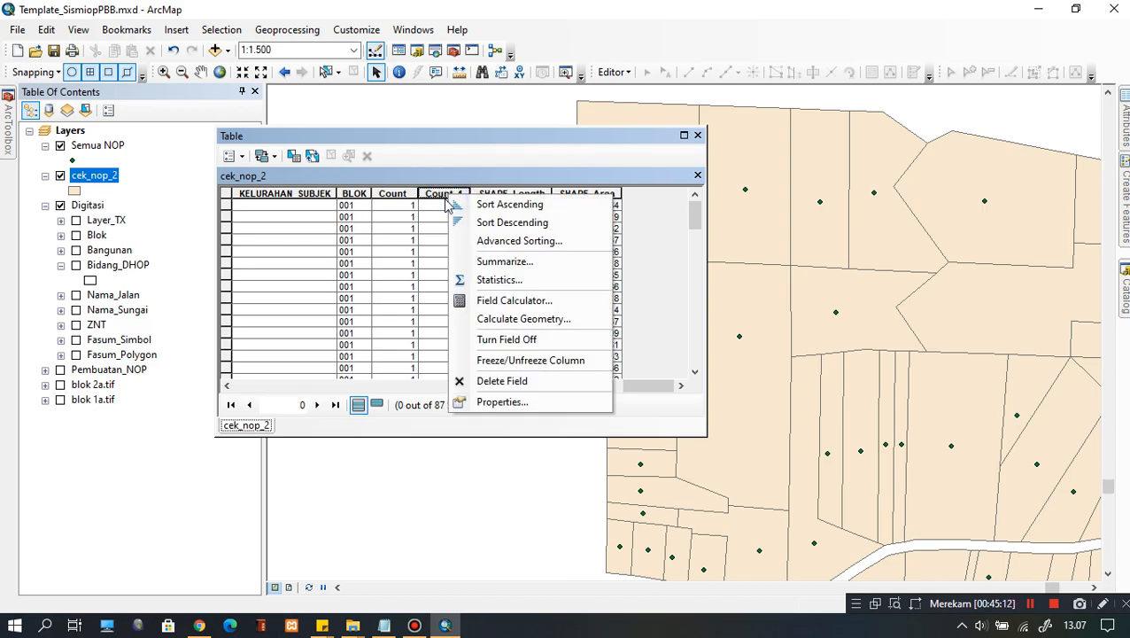
pyautogui.click(499, 223)
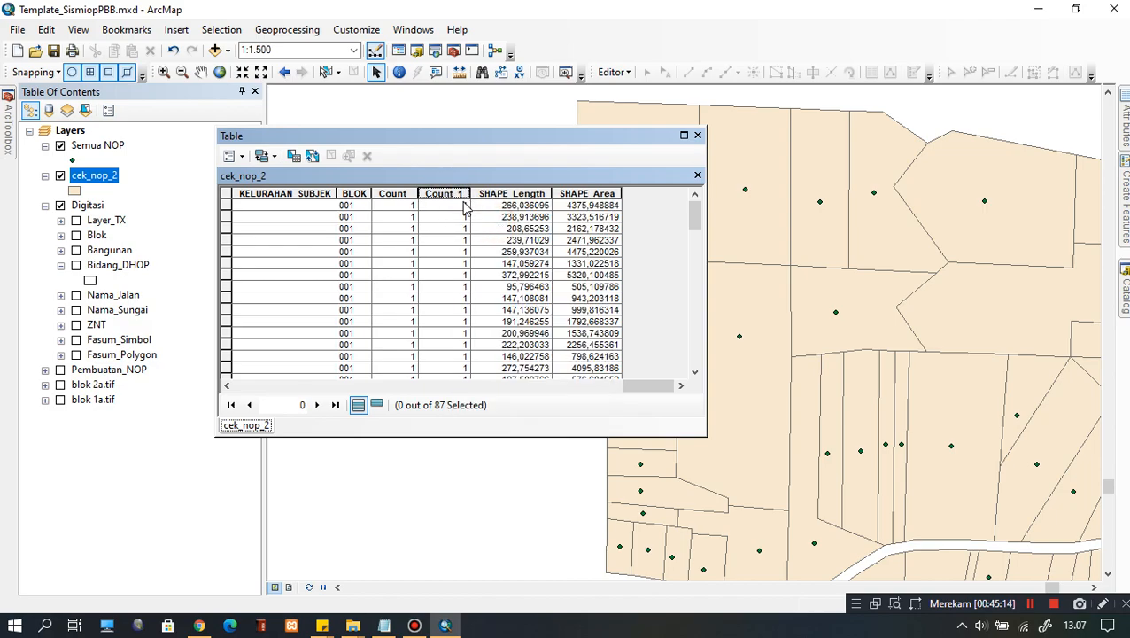
pyautogui.click(464, 209)
pyautogui.scroll(-18, 470, 230)
pyautogui.scroll(15, 472, 257)
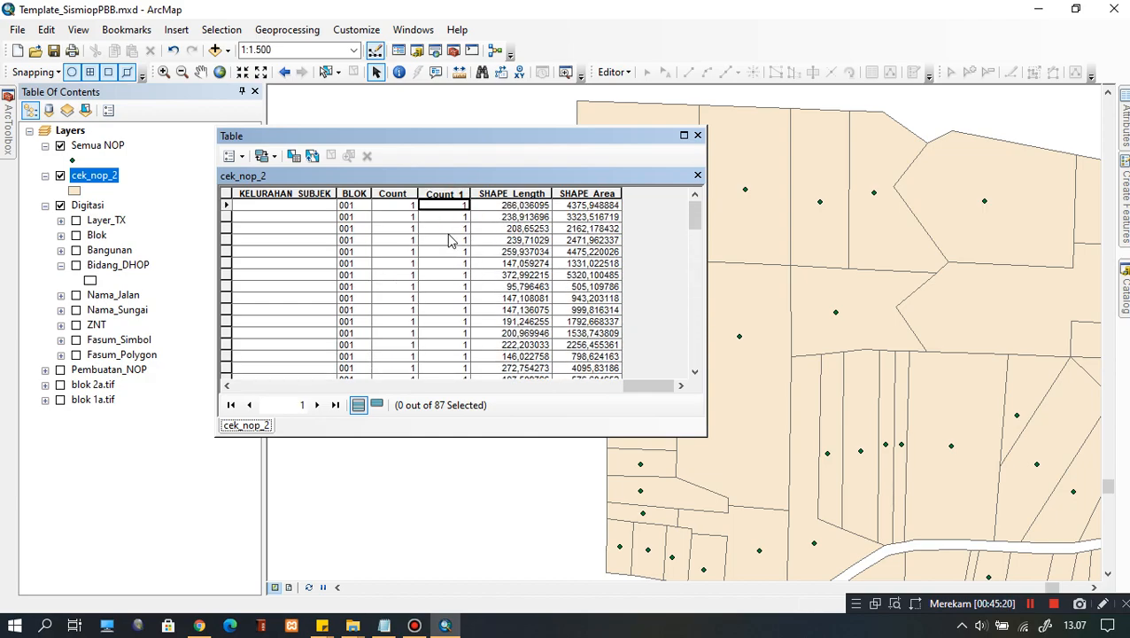
# Sort the cek_nop_2 table by Count in ascending order and compare the first record's Count and Count_1 values.
pyautogui.click(390, 194)
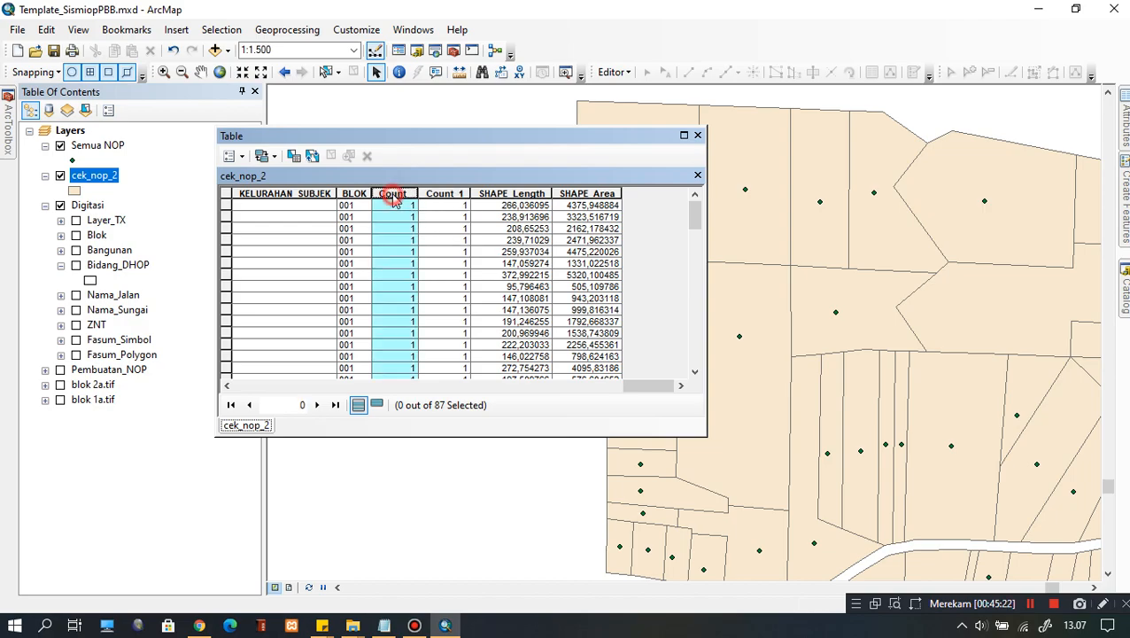
pyautogui.rightClick(409, 196)
pyautogui.click(418, 219)
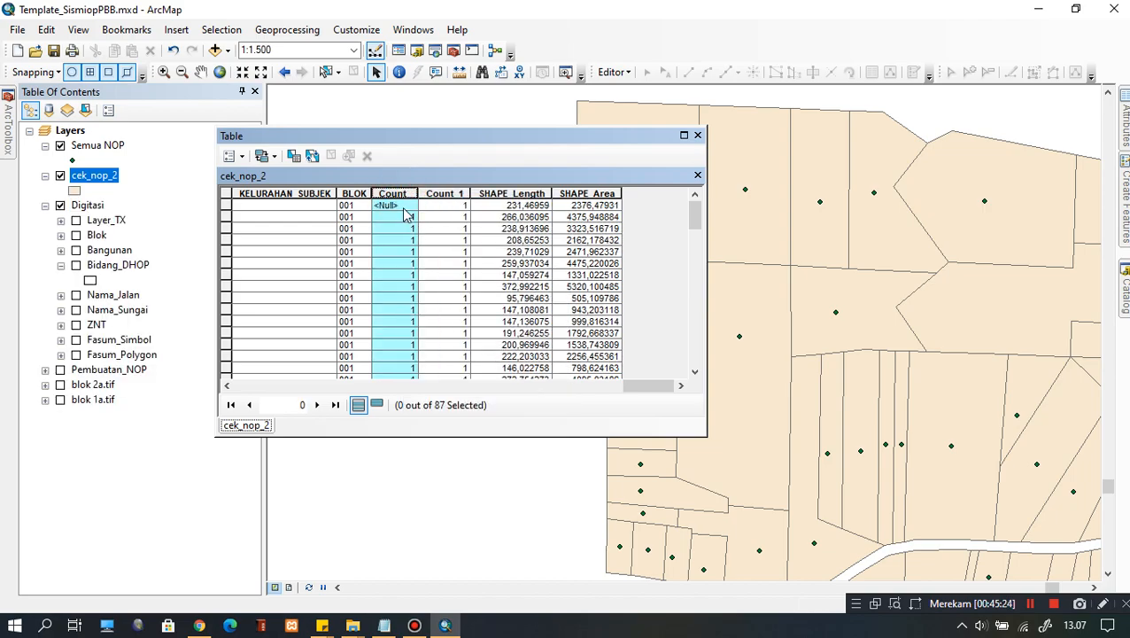
pyautogui.click(406, 207)
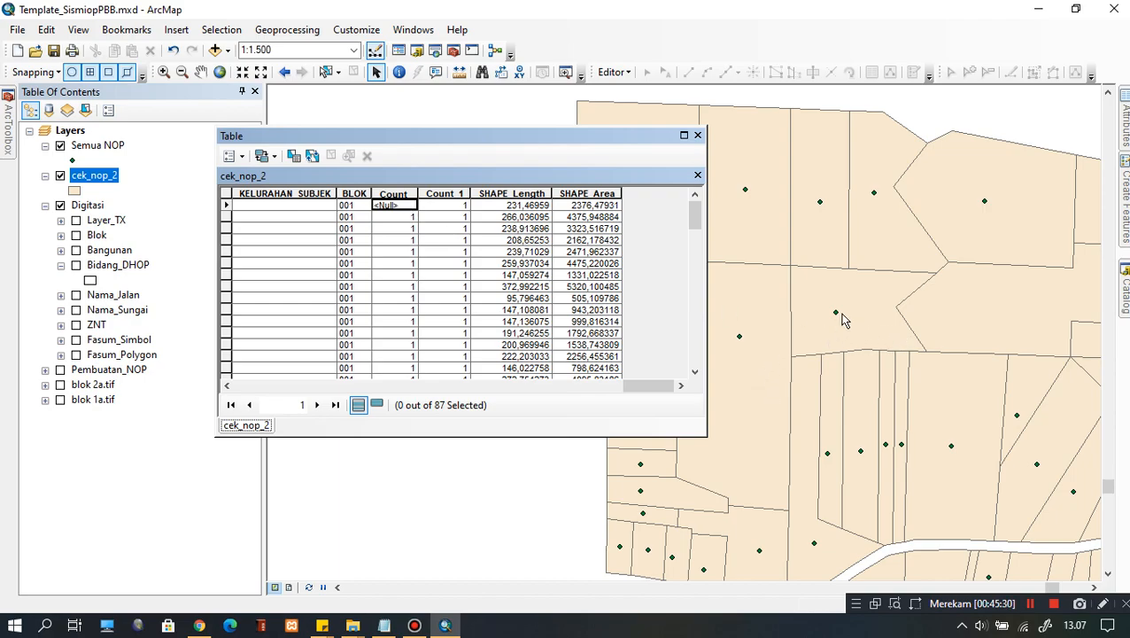
pyautogui.click(456, 208)
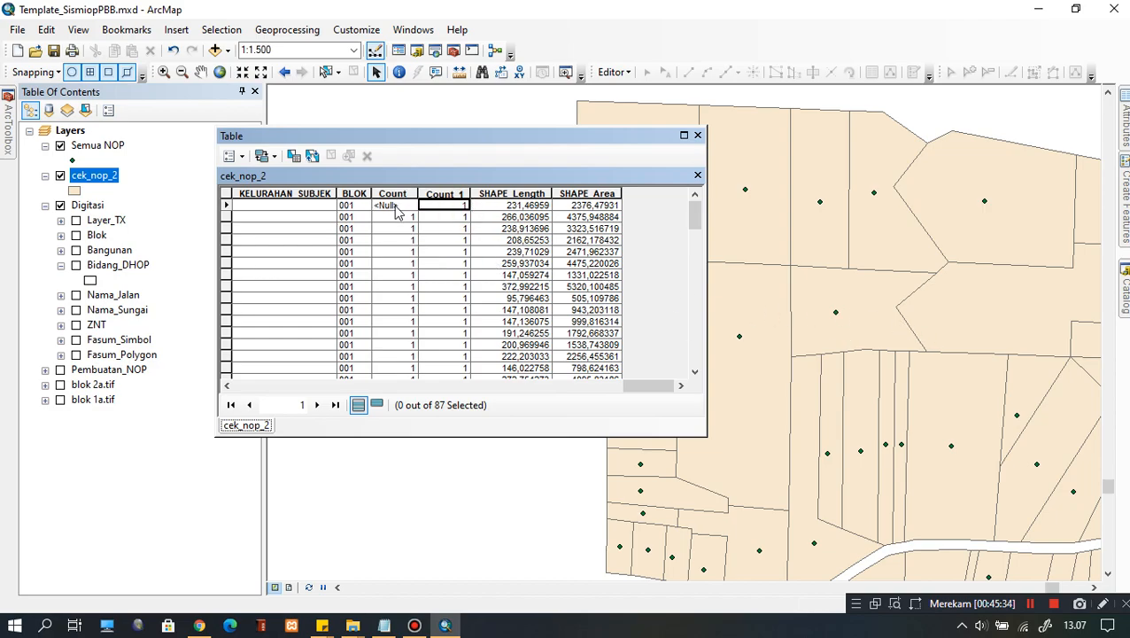
# Sort the table by Count in descending order and select the first record to examine its parcel on the map.
pyautogui.rightClick(393, 194)
pyautogui.click(431, 223)
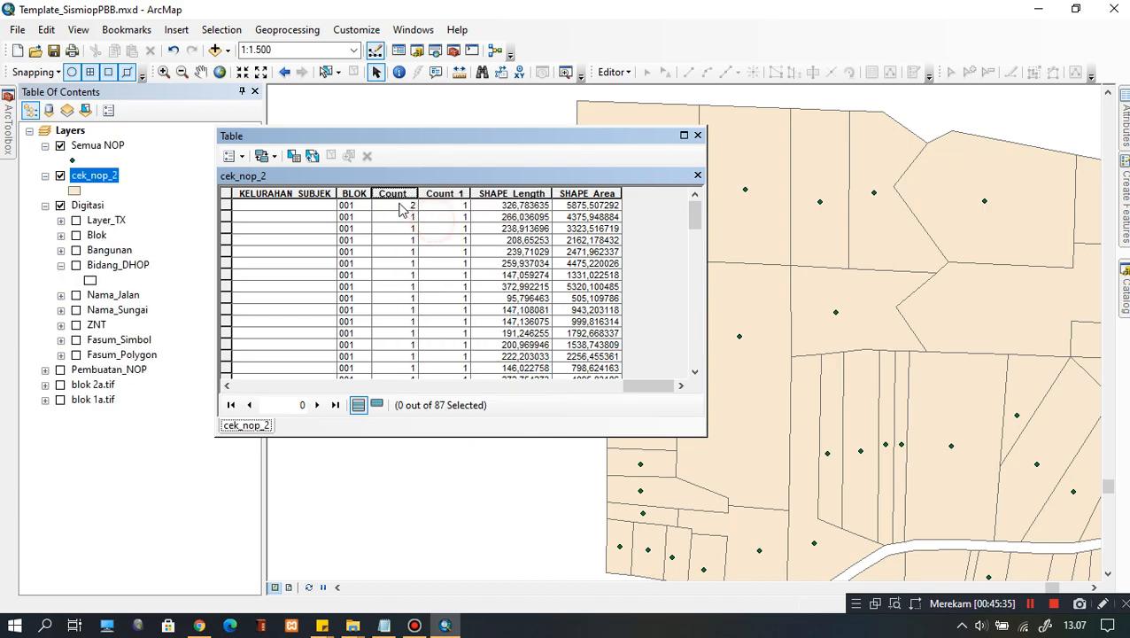
pyautogui.click(225, 206)
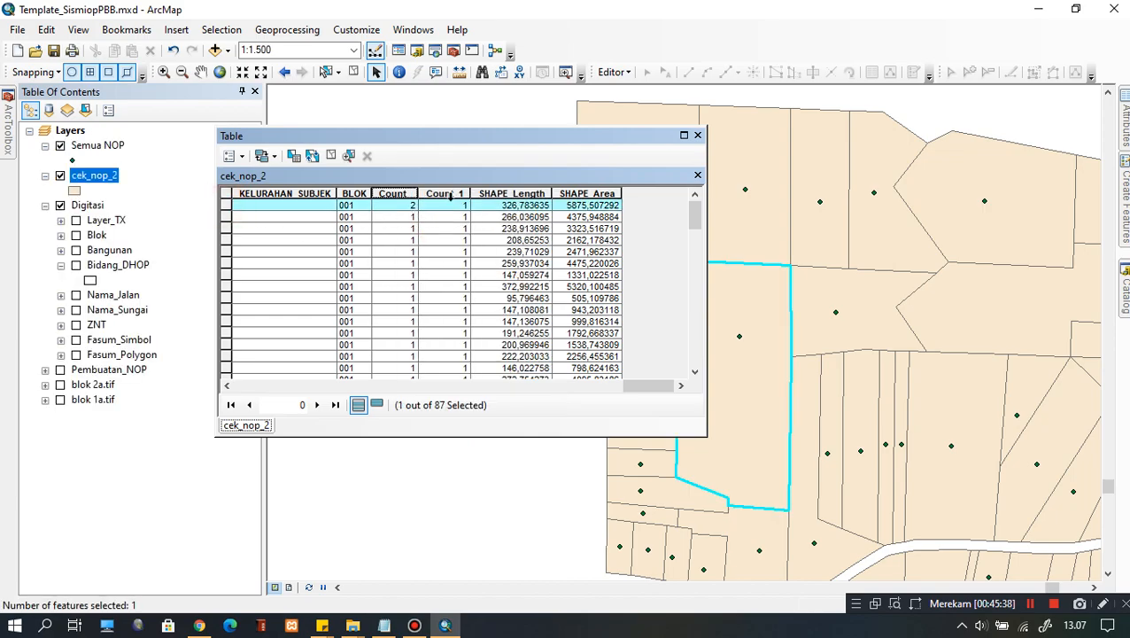
pyautogui.click(461, 209)
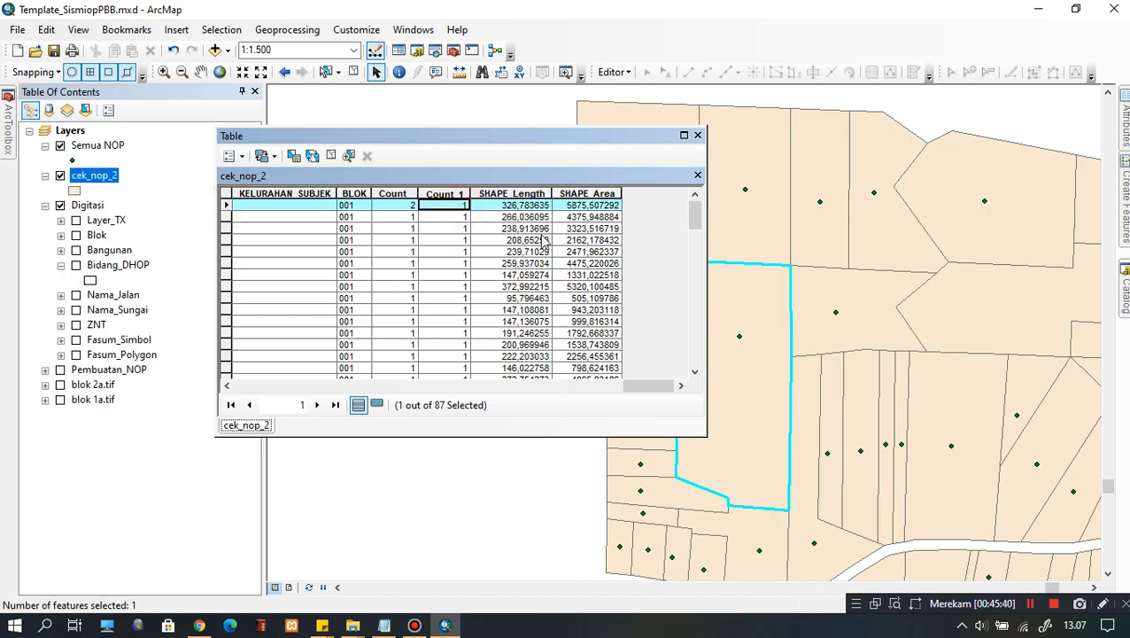
pyautogui.moveTo(738, 357); pyautogui.dragTo(769, 358)
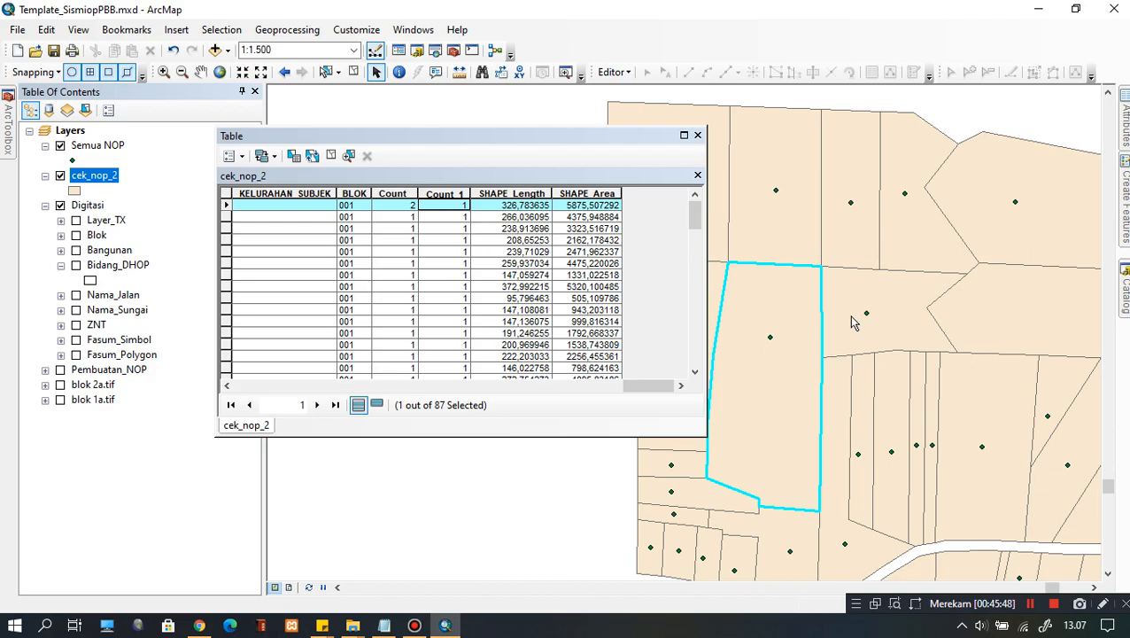
# Check the Count_1 values from the first to the last record of the cek_nop_2 table.
pyautogui.click(446, 235)
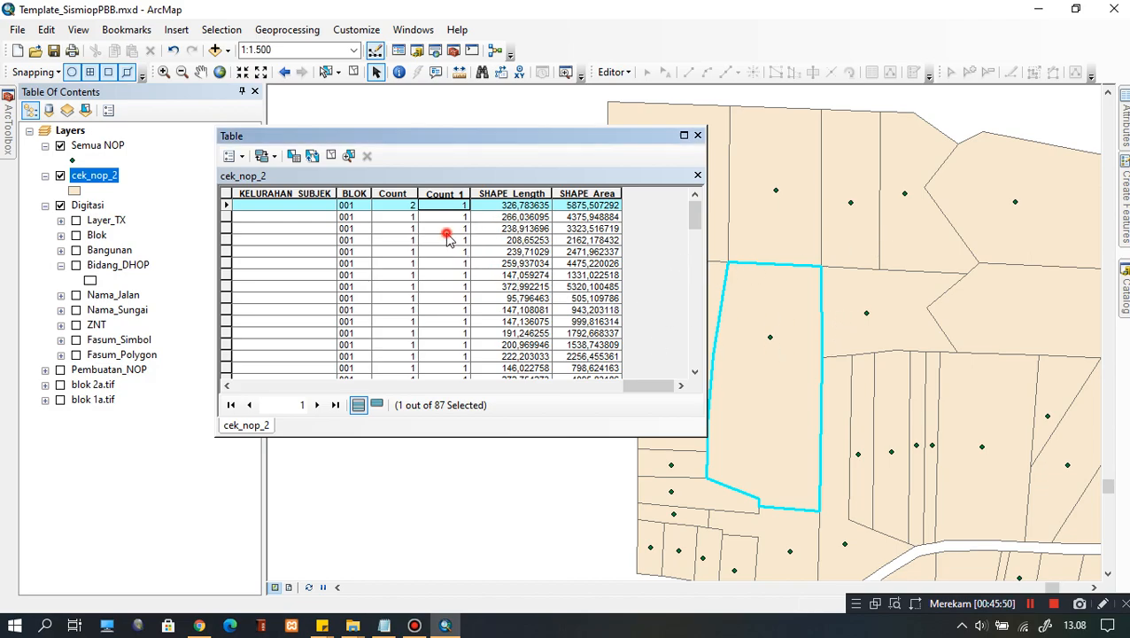
pyautogui.click(453, 210)
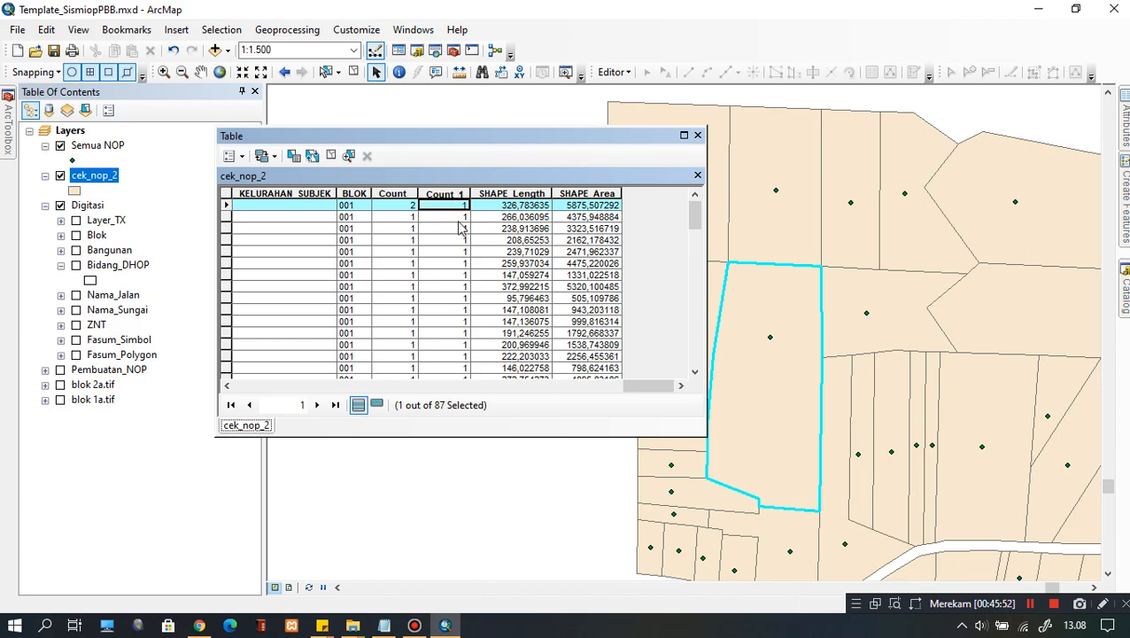
pyautogui.click(452, 217)
pyautogui.scroll(-10, 446, 293)
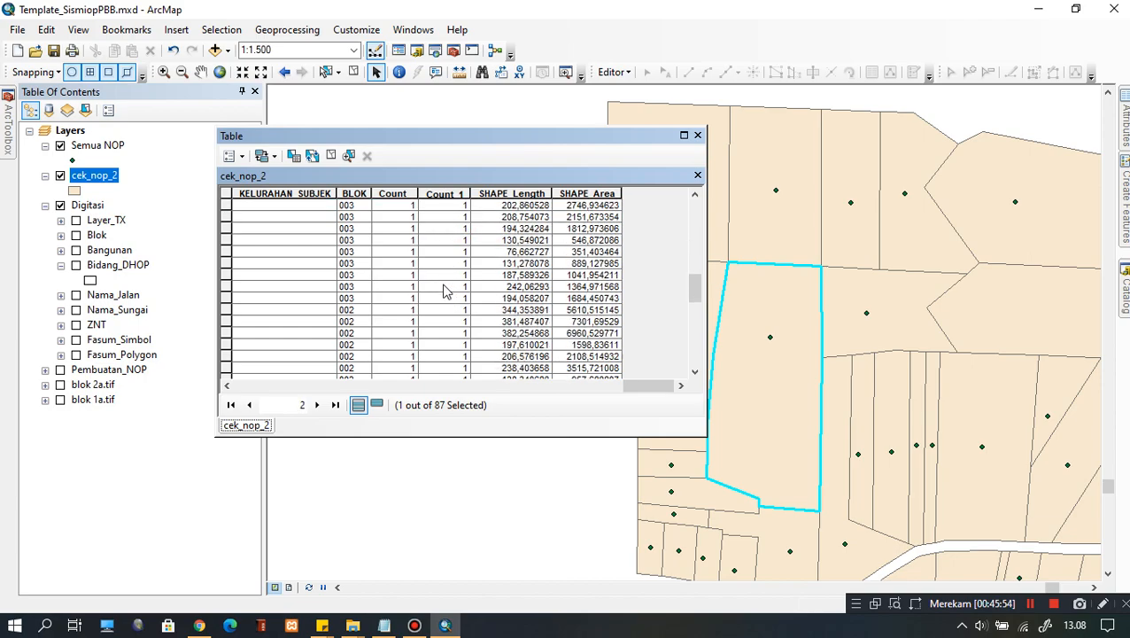
pyautogui.scroll(-5, 443, 289)
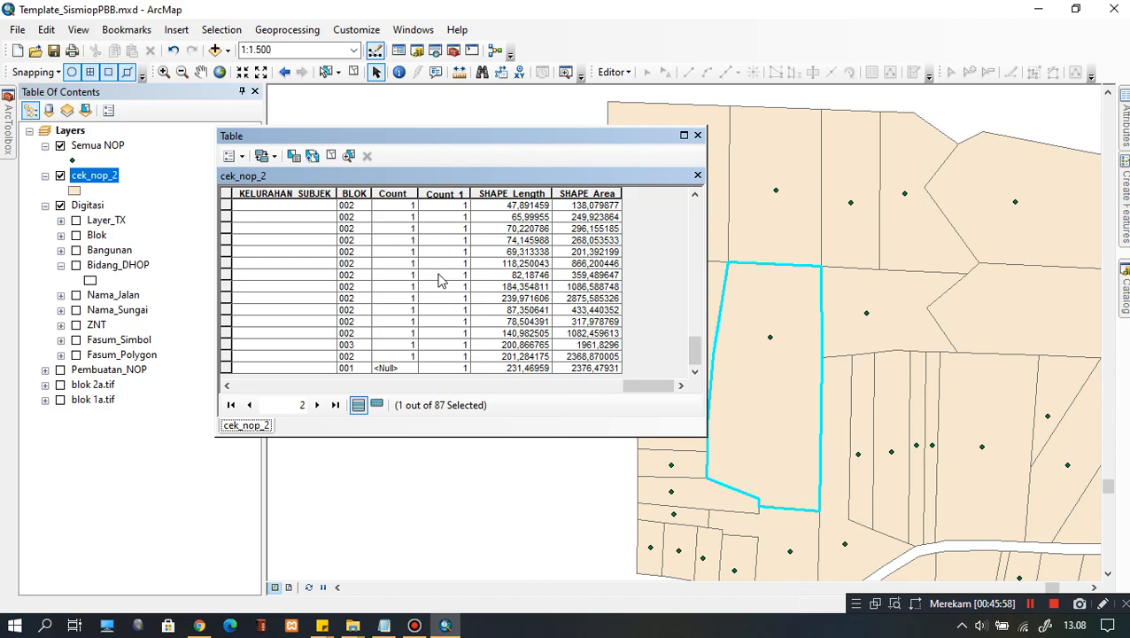
# Clear the selected parcel in the cek_nop_2 attribute table and close the table.
pyautogui.click(697, 134)
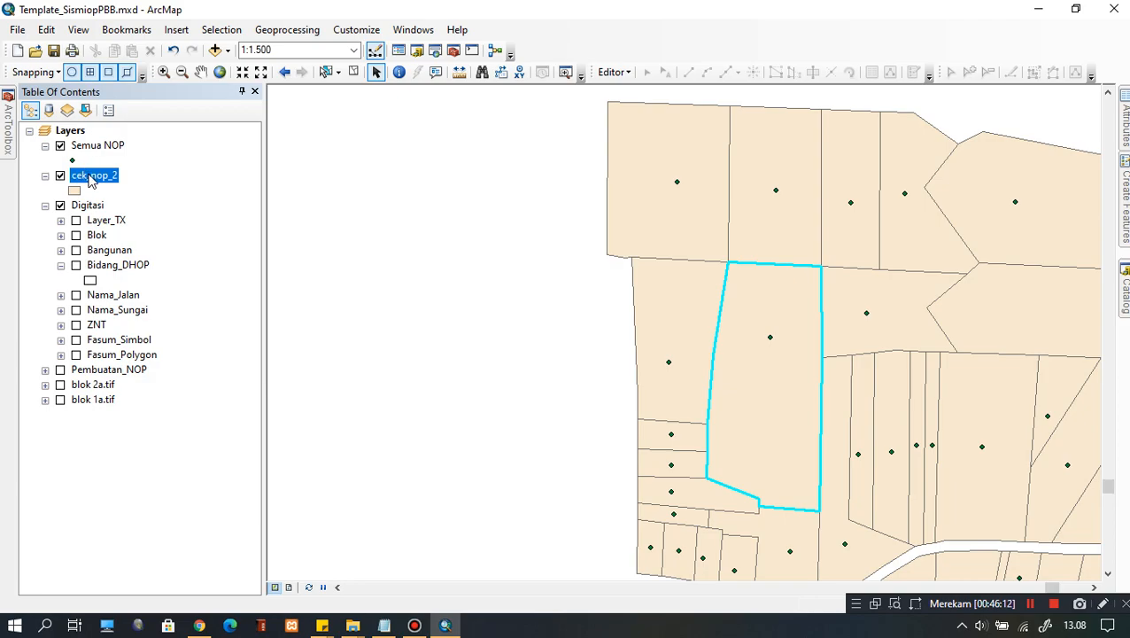
pyautogui.rightClick(90, 181)
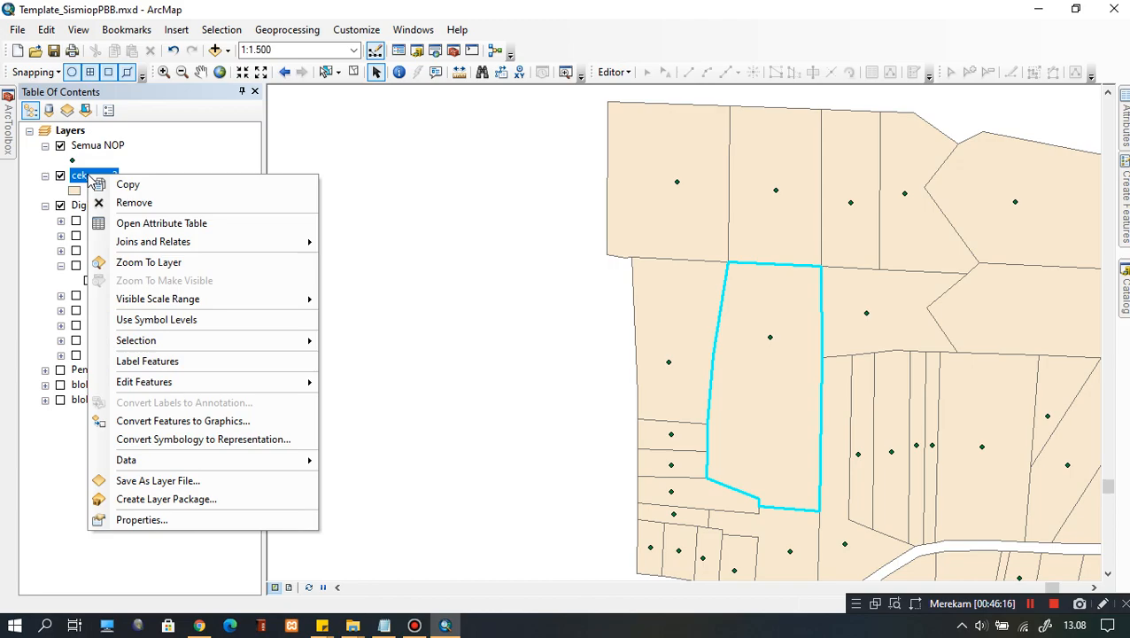
pyautogui.click(162, 223)
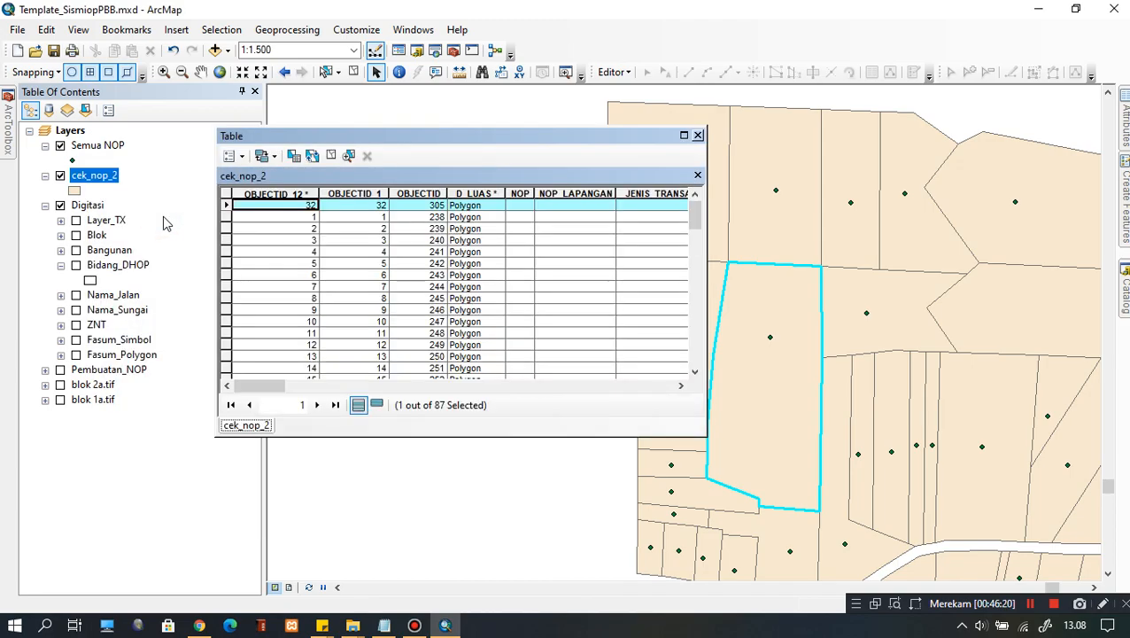
pyautogui.click(331, 155)
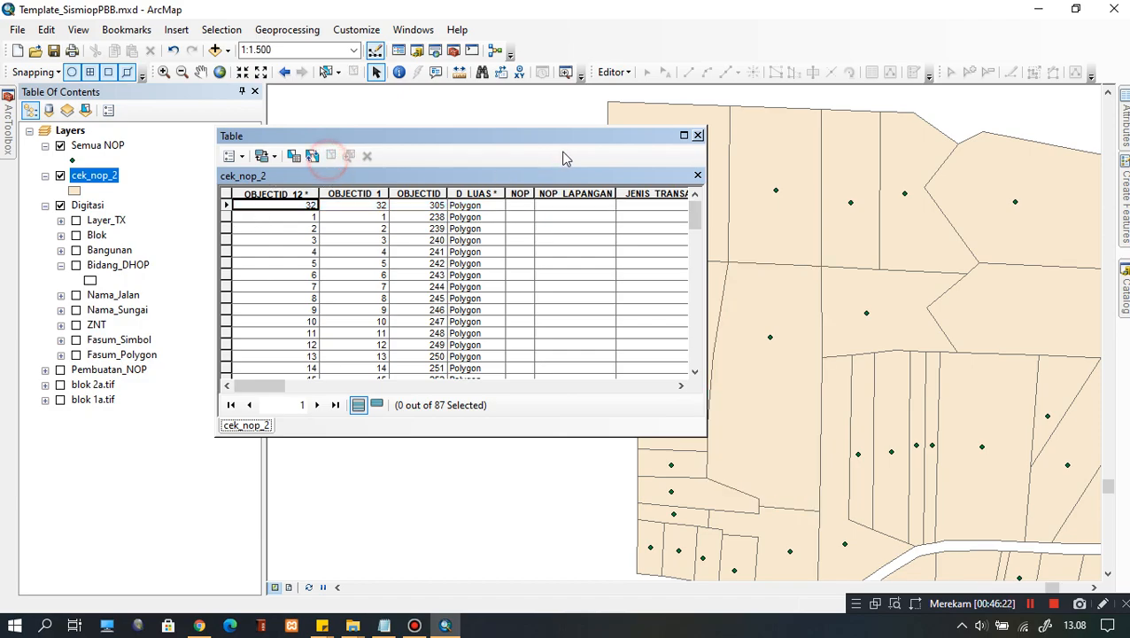
pyautogui.click(697, 135)
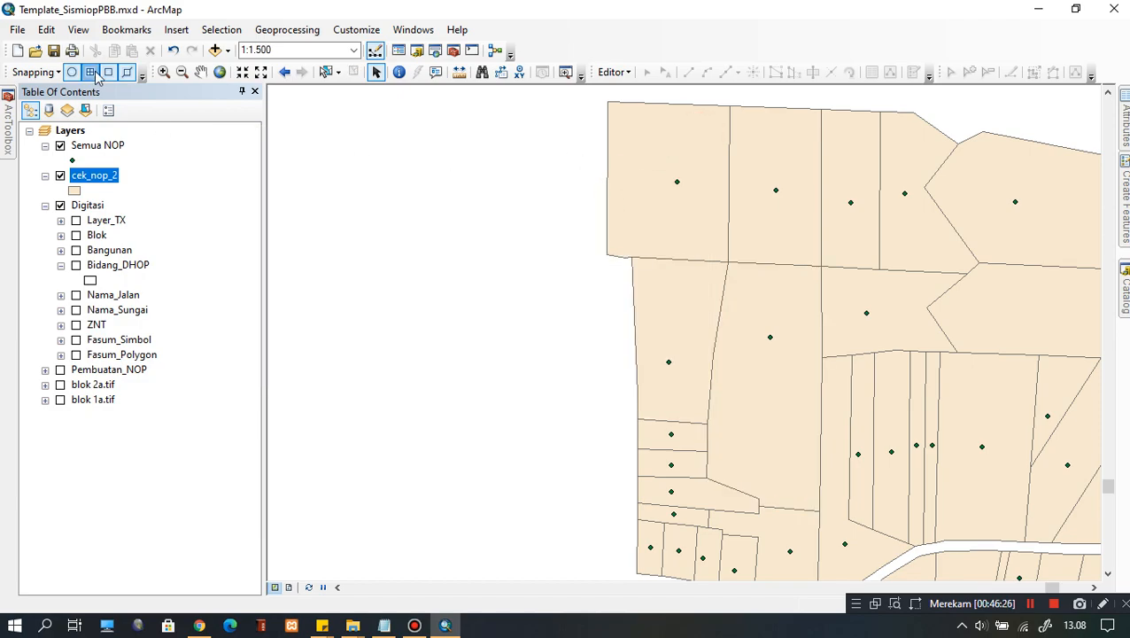
# Hide the cek_nop_2 layer, show Bidang_DHOP and open the Bidang_DHOP attribute table.
pyautogui.click(61, 176)
pyautogui.click(76, 266)
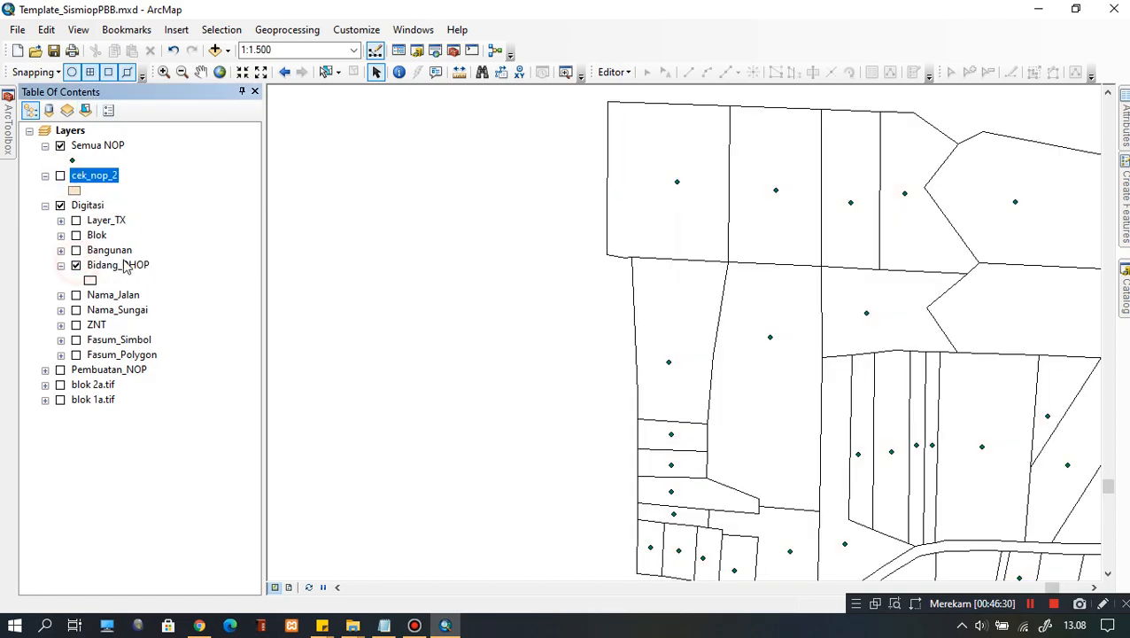
pyautogui.click(104, 266)
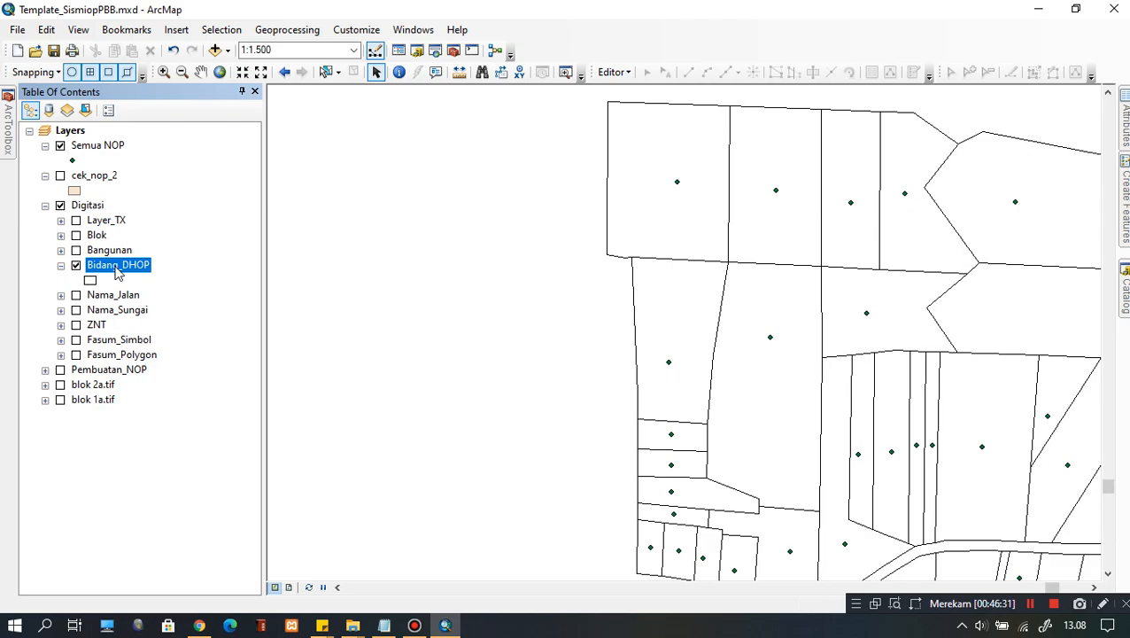
pyautogui.rightClick(118, 274)
pyautogui.click(183, 299)
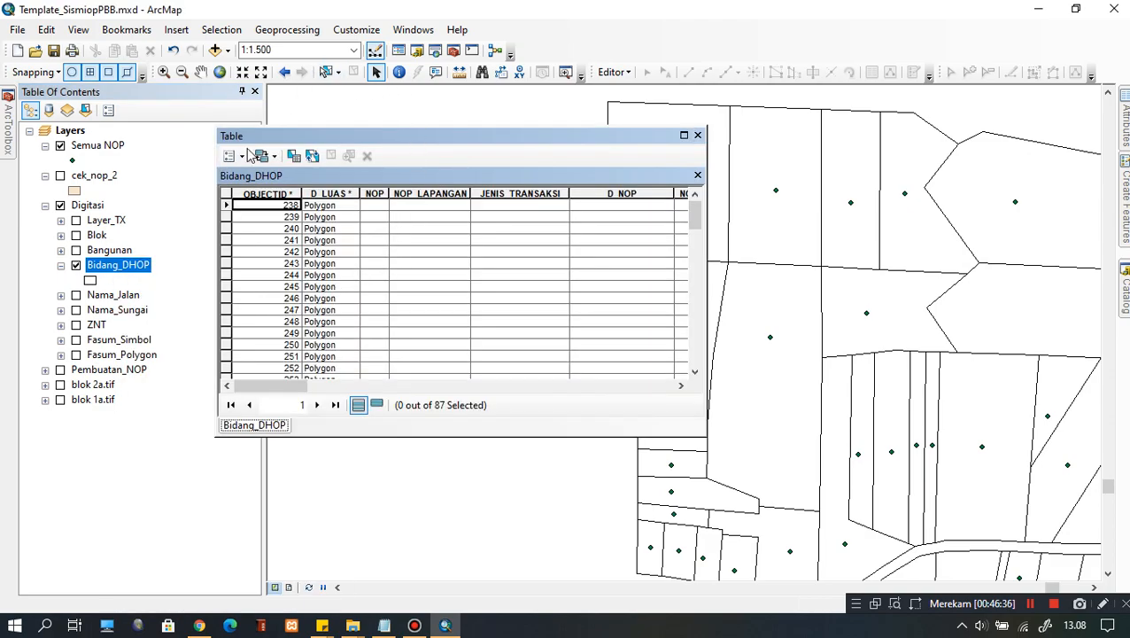
# Set up a spatial join of Semua NOP to Bidang_DHOP, giving each polygon all attributes of its closest point.
pyautogui.click(232, 156)
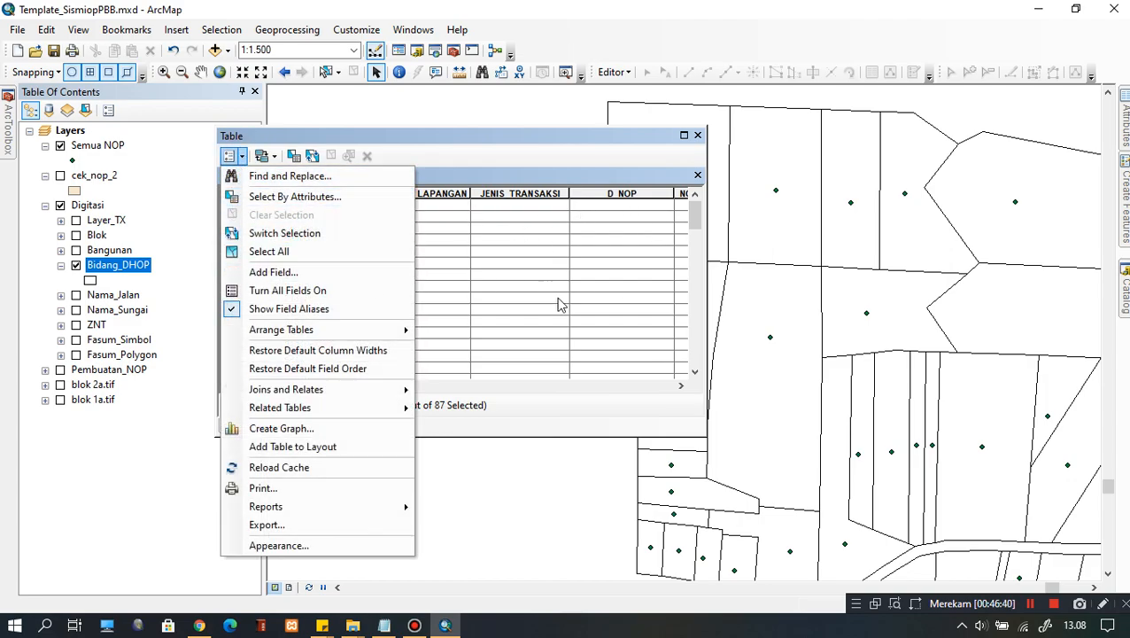
pyautogui.click(601, 413)
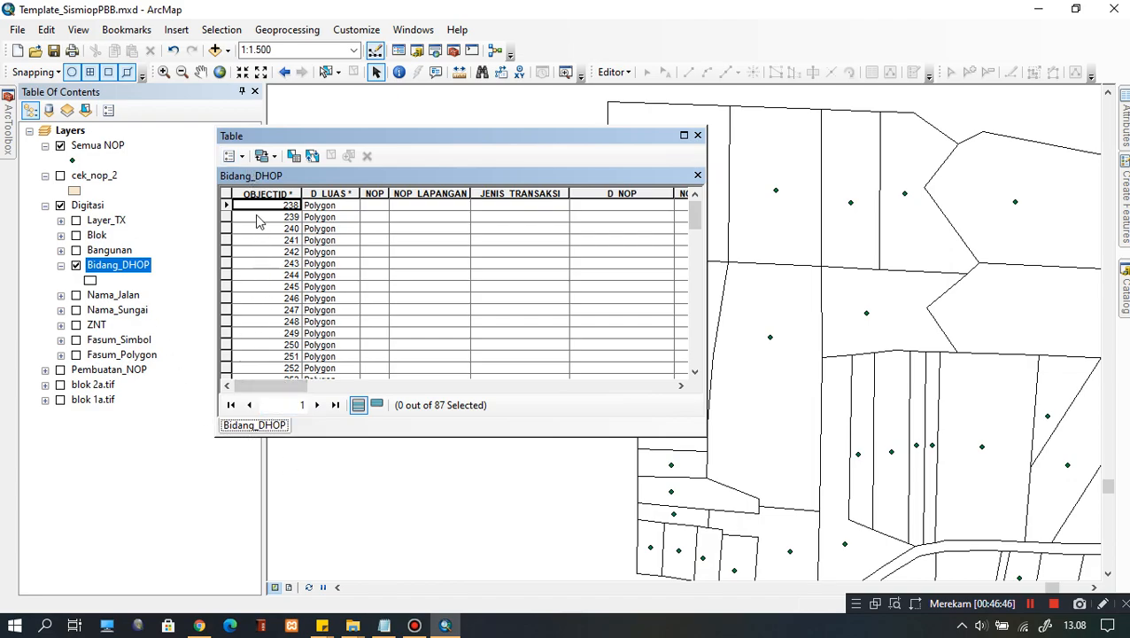
pyautogui.click(241, 156)
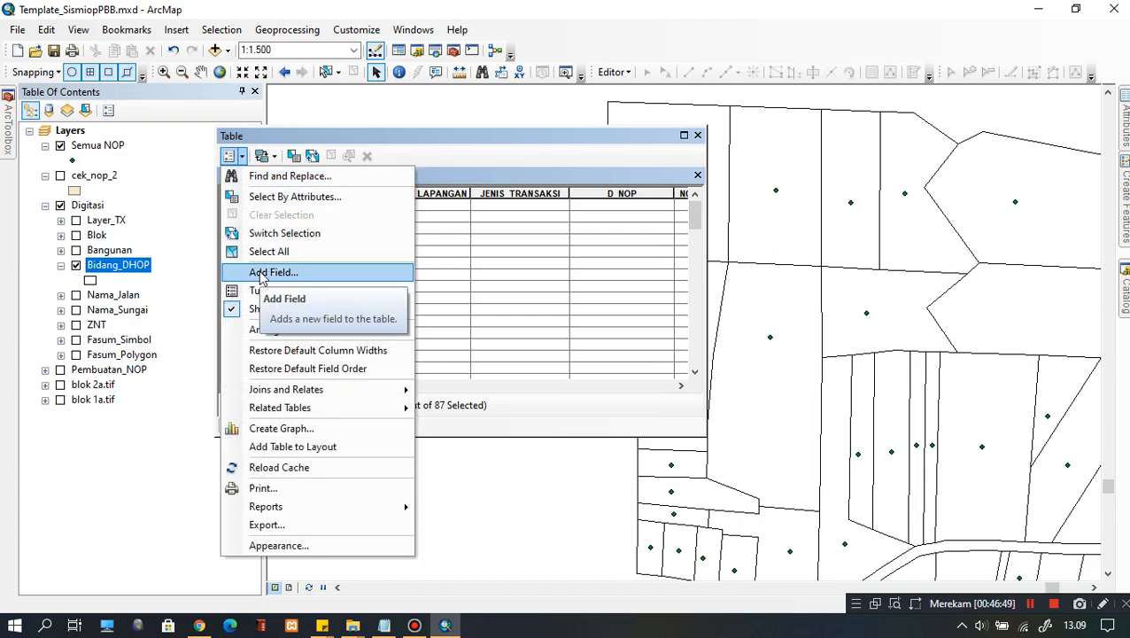
pyautogui.moveTo(301, 389)
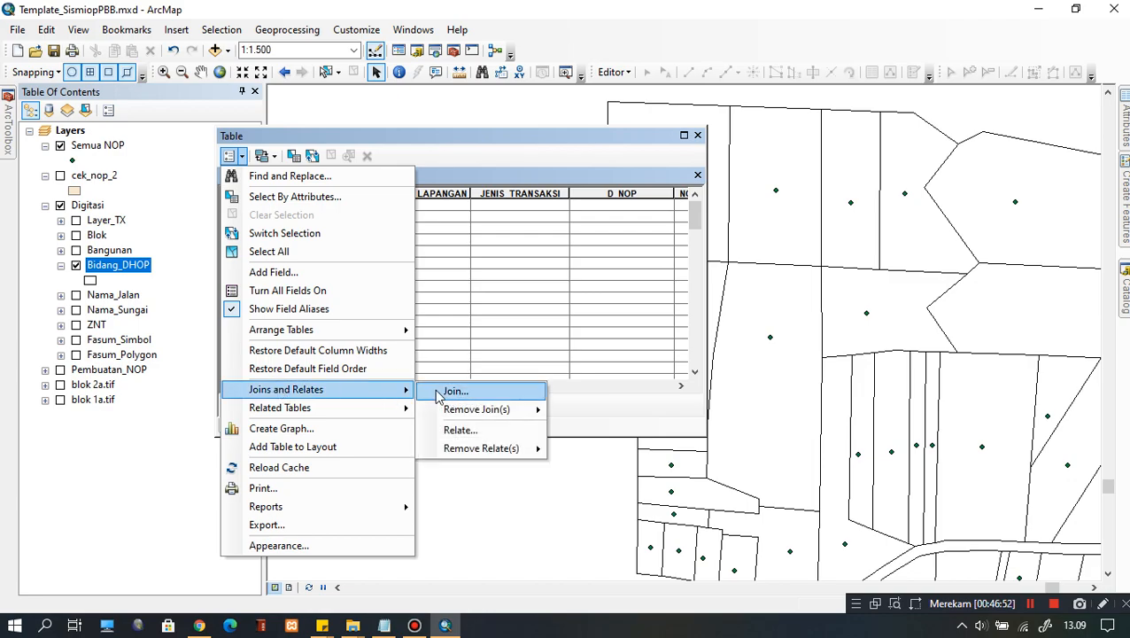
pyautogui.click(446, 390)
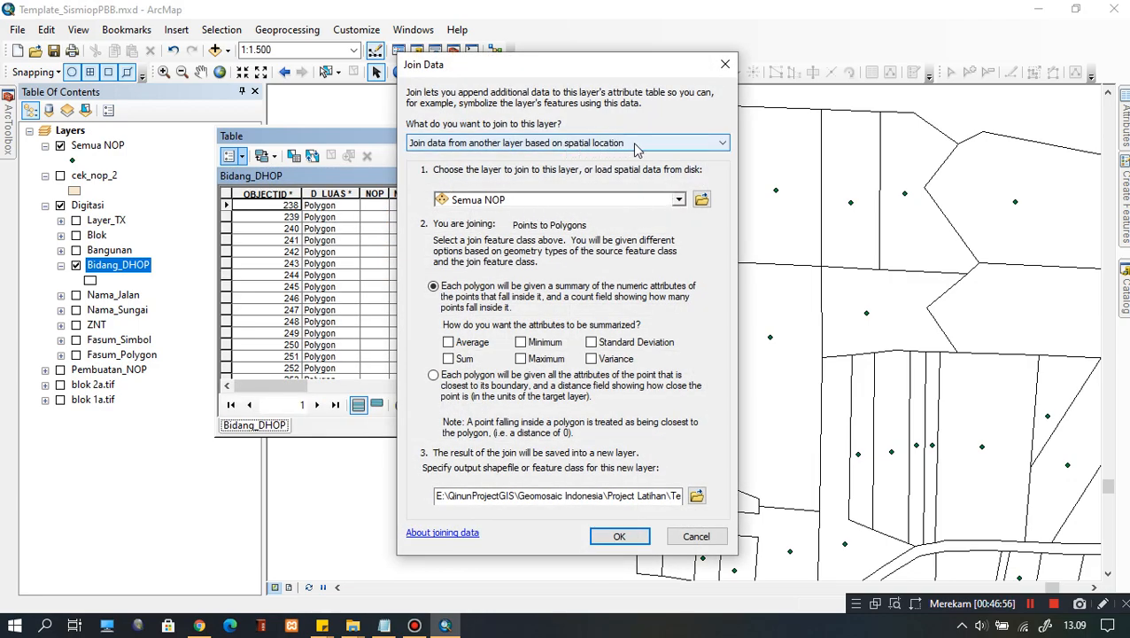
pyautogui.click(678, 202)
pyautogui.click(678, 202)
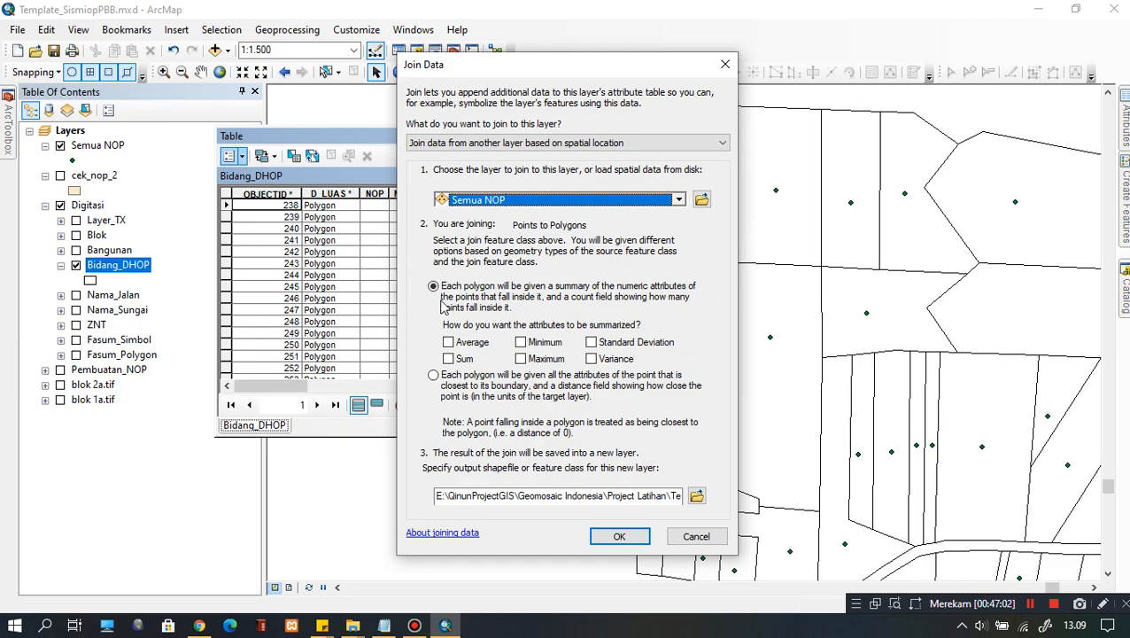
pyautogui.click(434, 376)
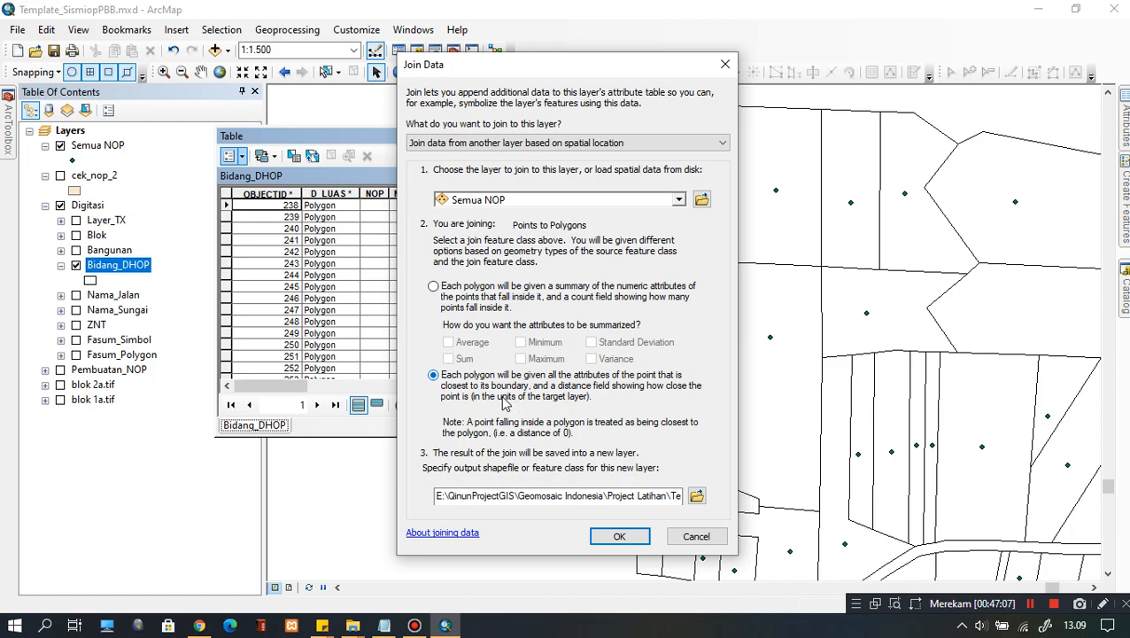
# Name the join output Bidang_DNOP in the DHOP_DHR geodatabase and run the spatial join.
pyautogui.click(696, 497)
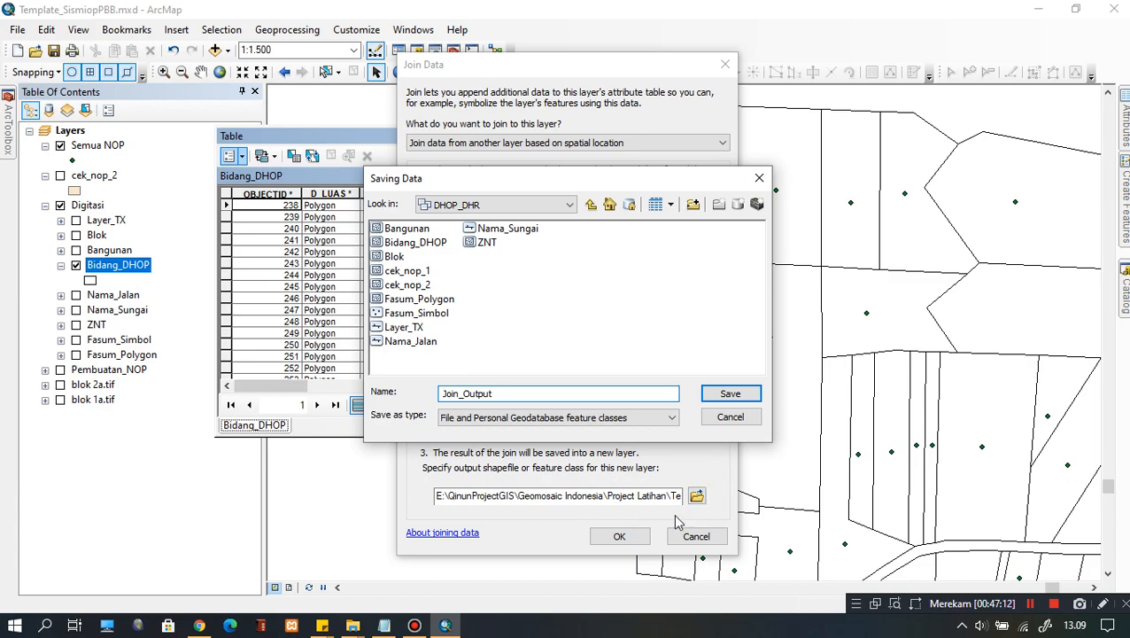
pyautogui.click(408, 242)
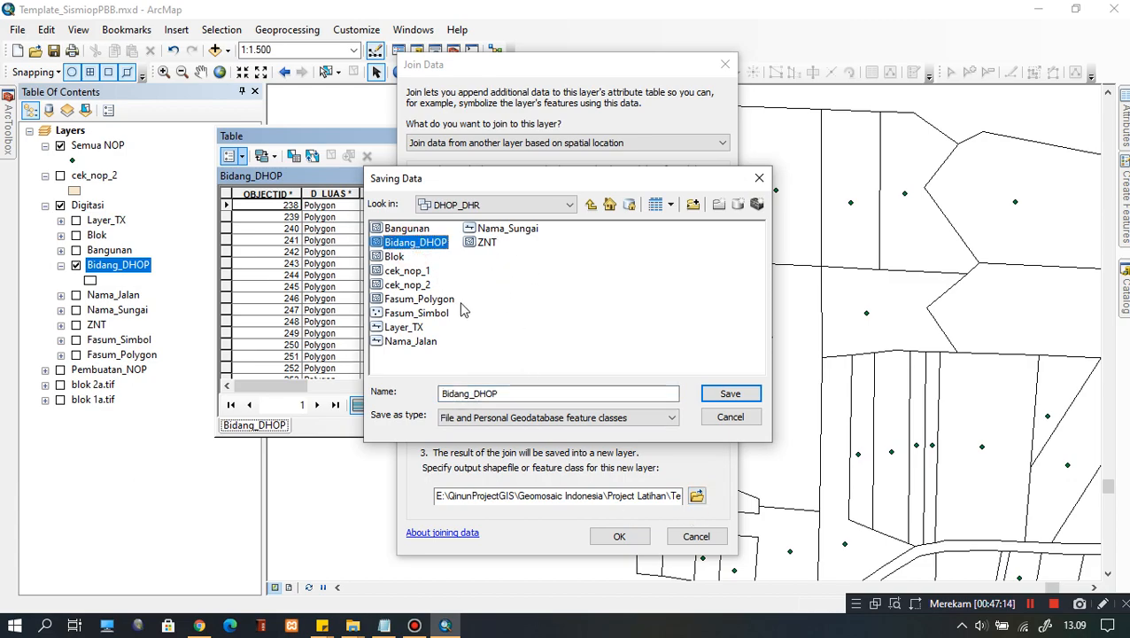
pyautogui.click(523, 398)
pyautogui.moveTo(473, 396); pyautogui.dragTo(554, 395)
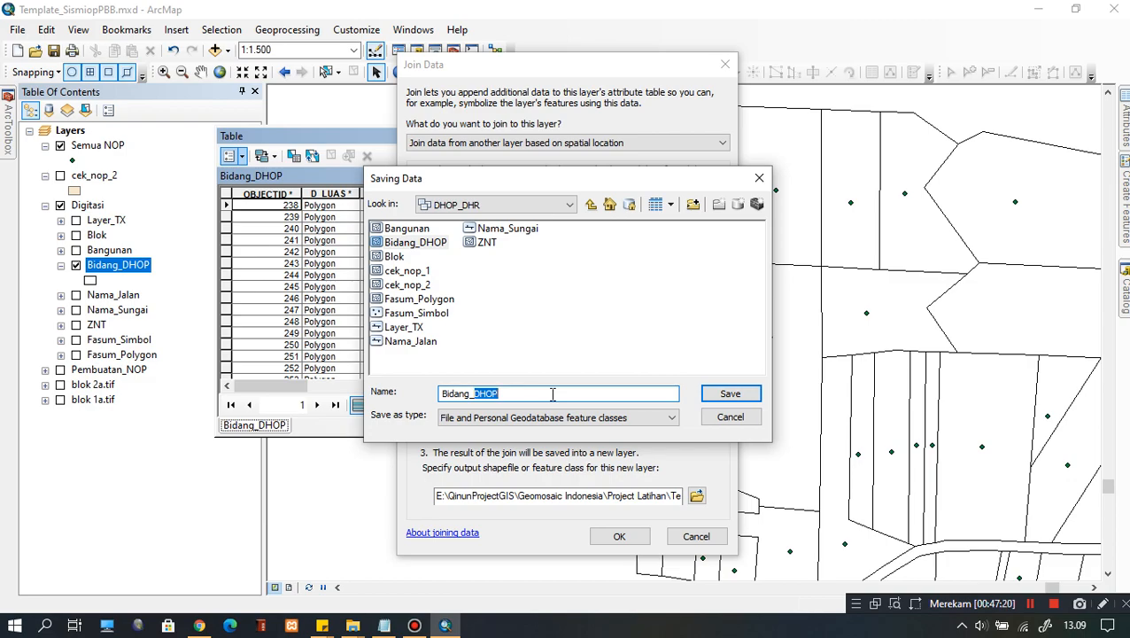
pyautogui.write('D')
pyautogui.click(729, 395)
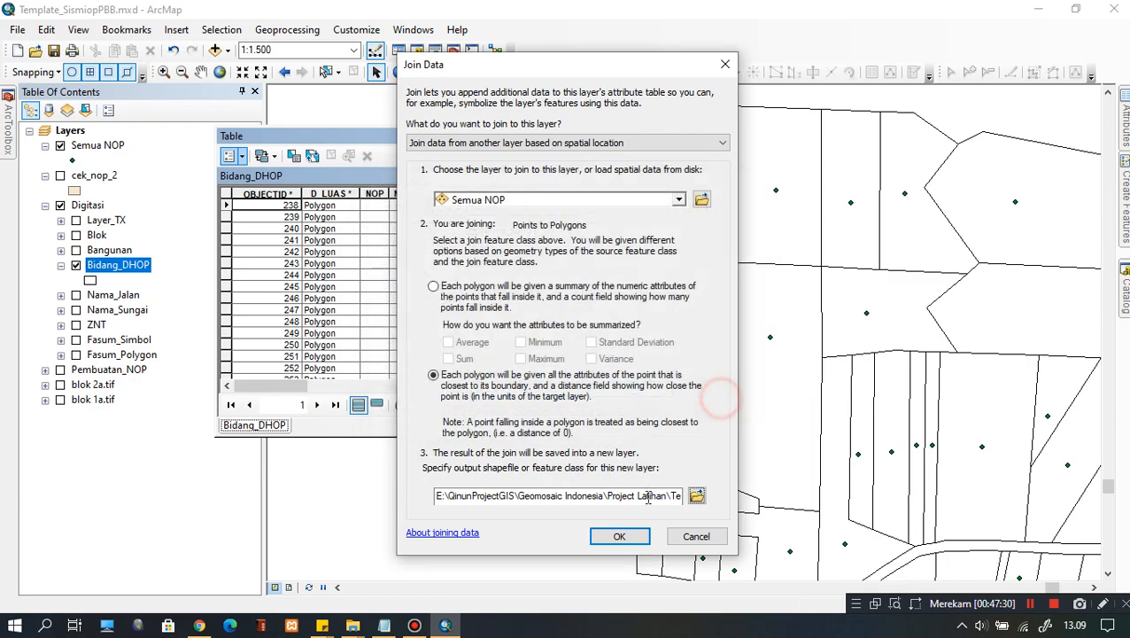
pyautogui.click(639, 533)
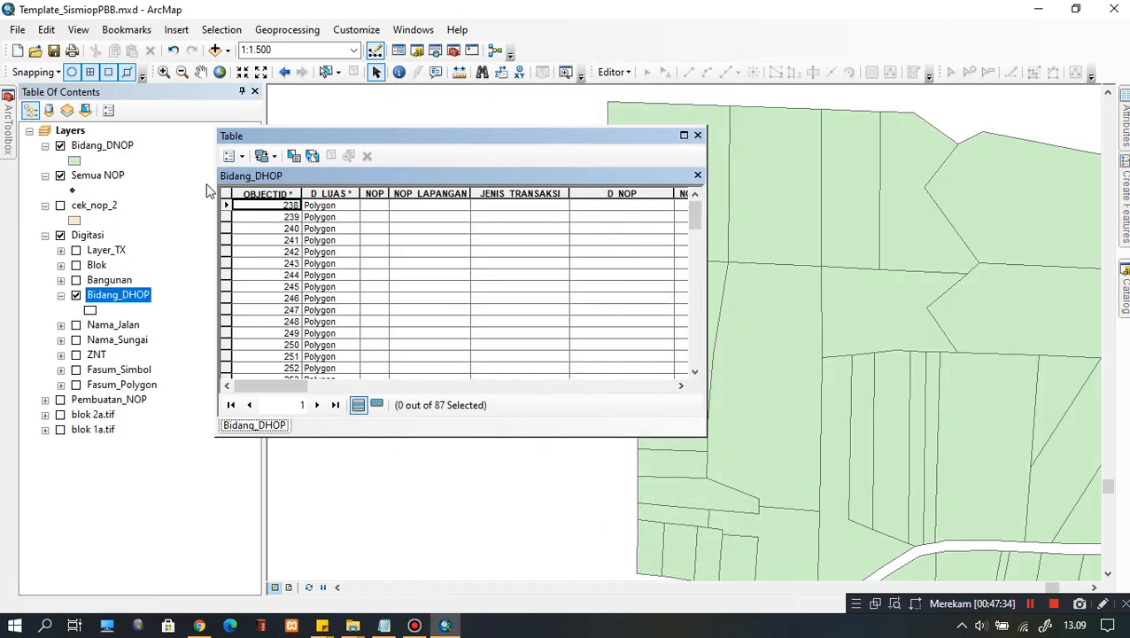
# Close the Bidang_DHOP table and open the Bidang_DNOP attribute table maximized.
pyautogui.click(117, 146)
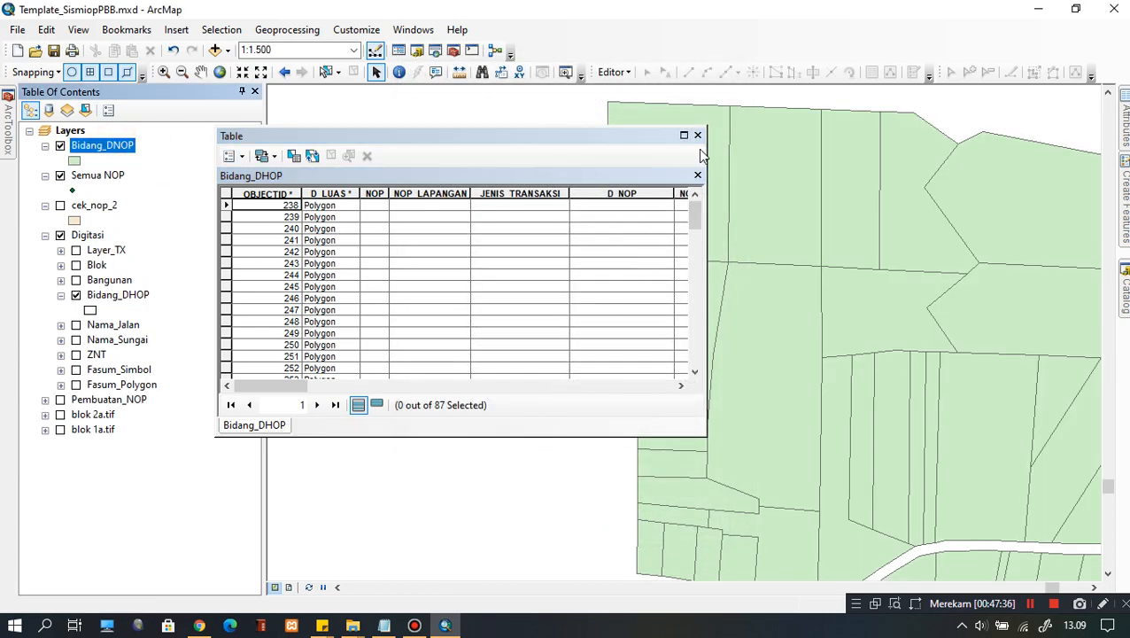
pyautogui.click(698, 135)
pyautogui.click(103, 297)
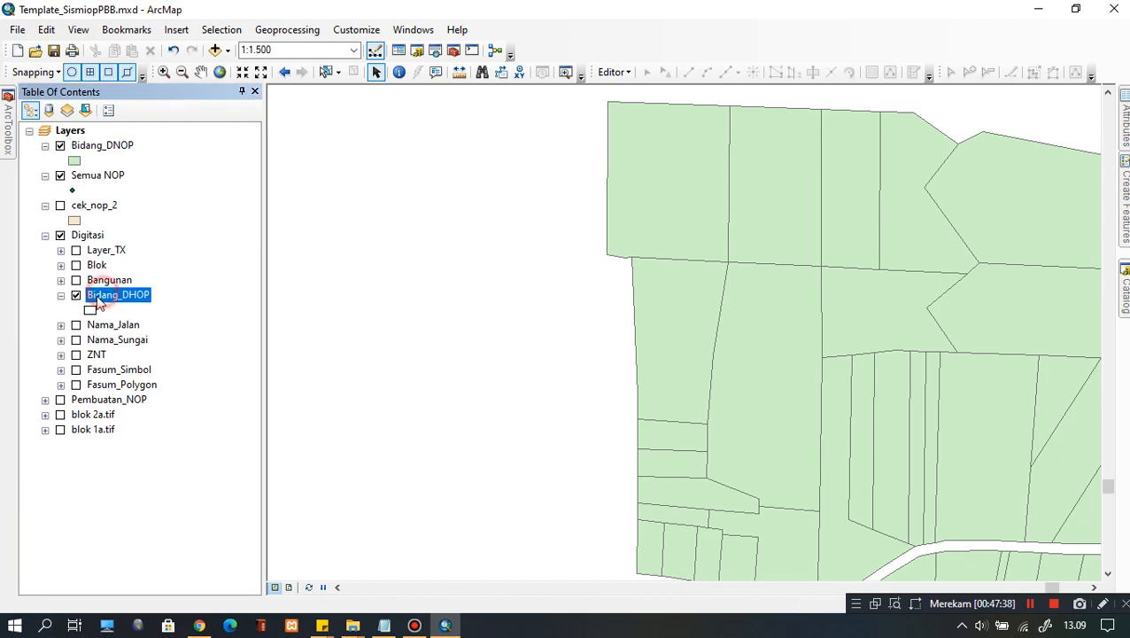
pyautogui.click(120, 311)
pyautogui.click(108, 299)
pyautogui.click(101, 147)
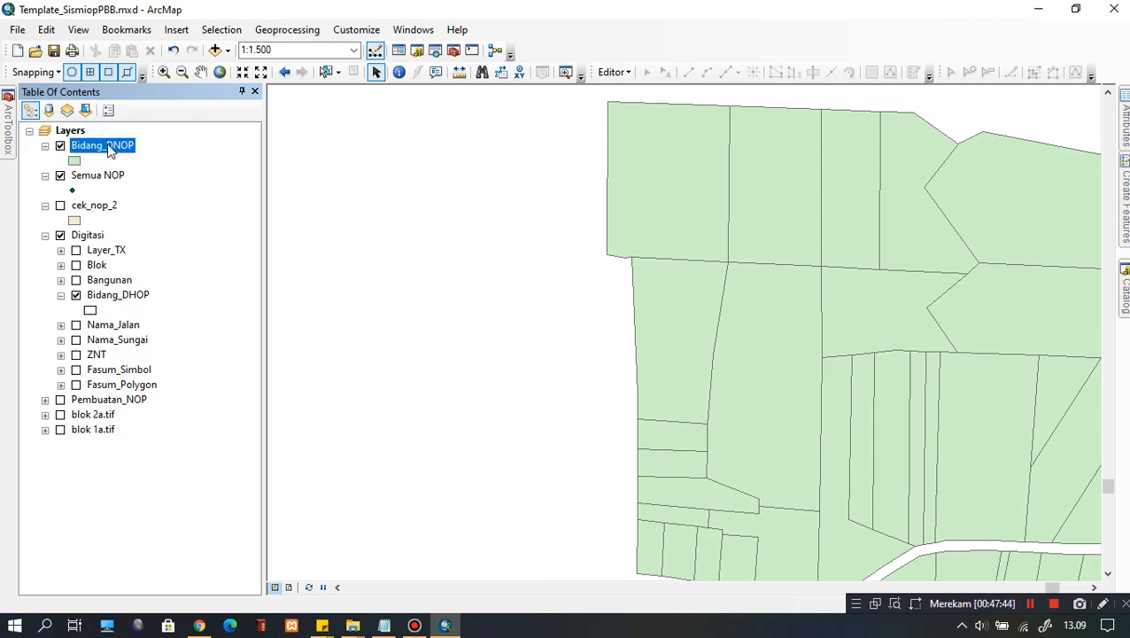
pyautogui.rightClick(108, 151)
pyautogui.click(156, 195)
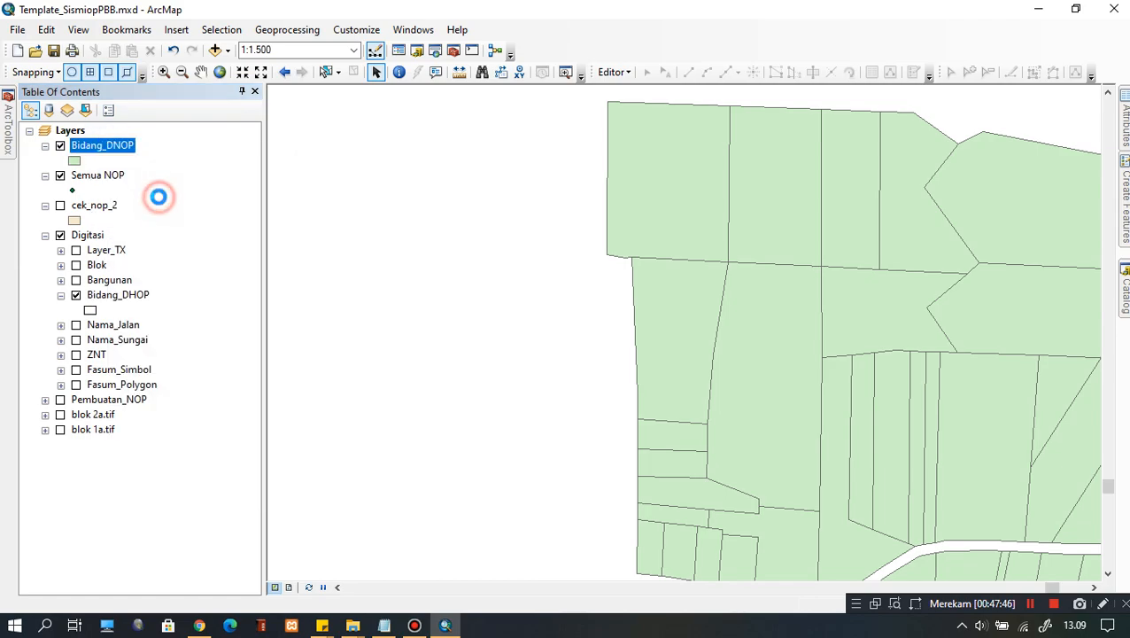
pyautogui.click(684, 135)
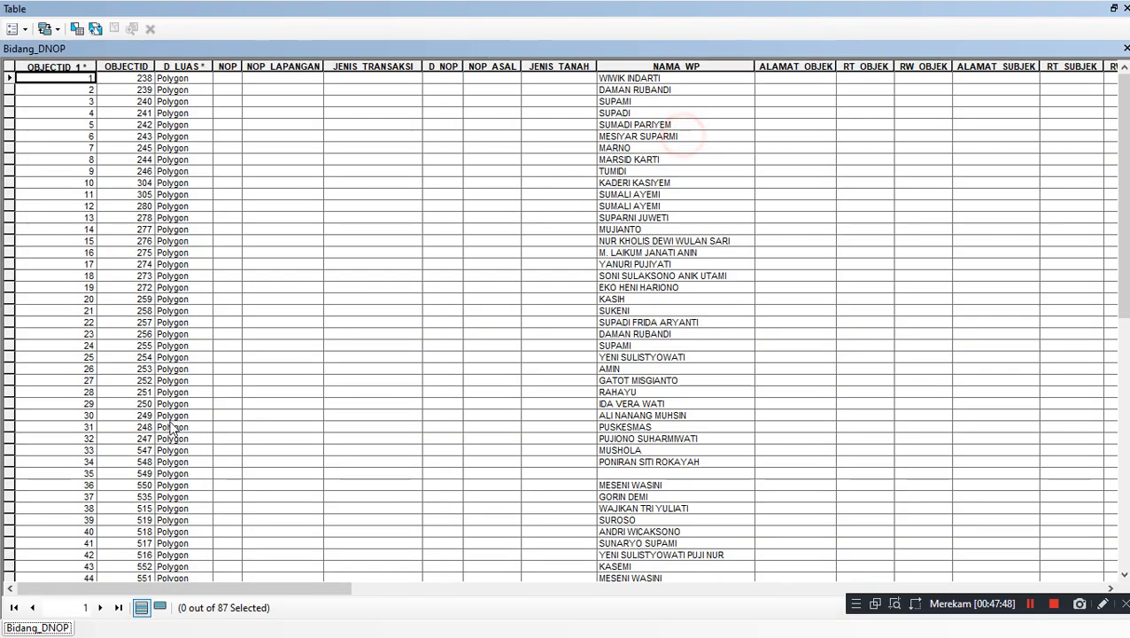
# Examine the D_NOP and Semua NOP_D_NOP columns in the Bidang_DNOP attribute table.
pyautogui.click(283, 78)
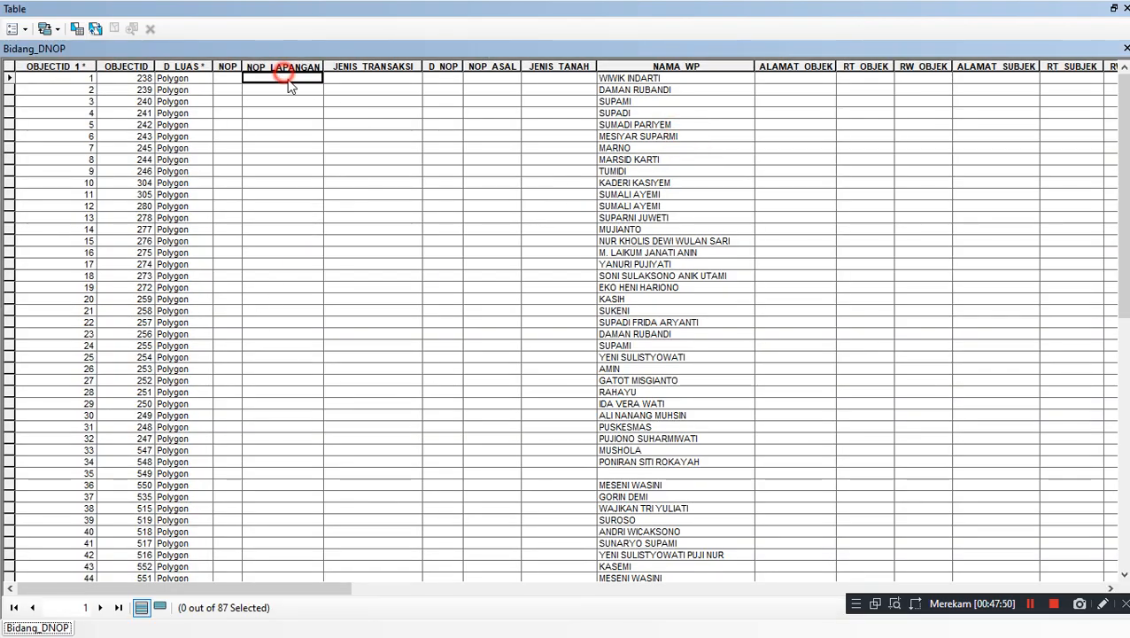
pyautogui.click(443, 79)
pyautogui.click(452, 262)
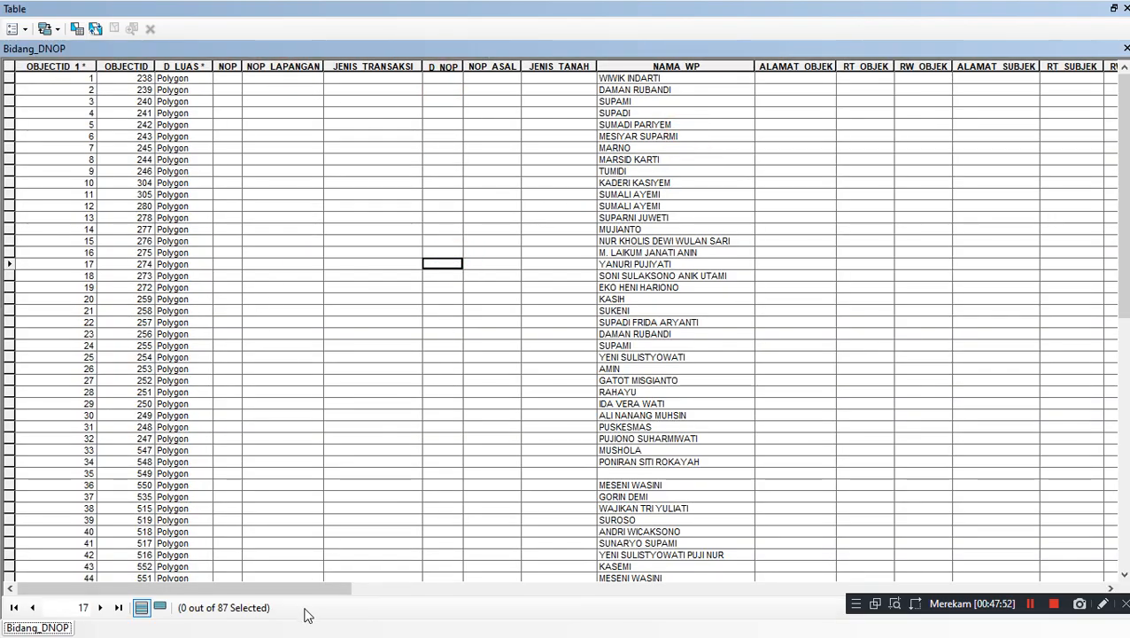
pyautogui.moveTo(307, 589); pyautogui.dragTo(1060, 536)
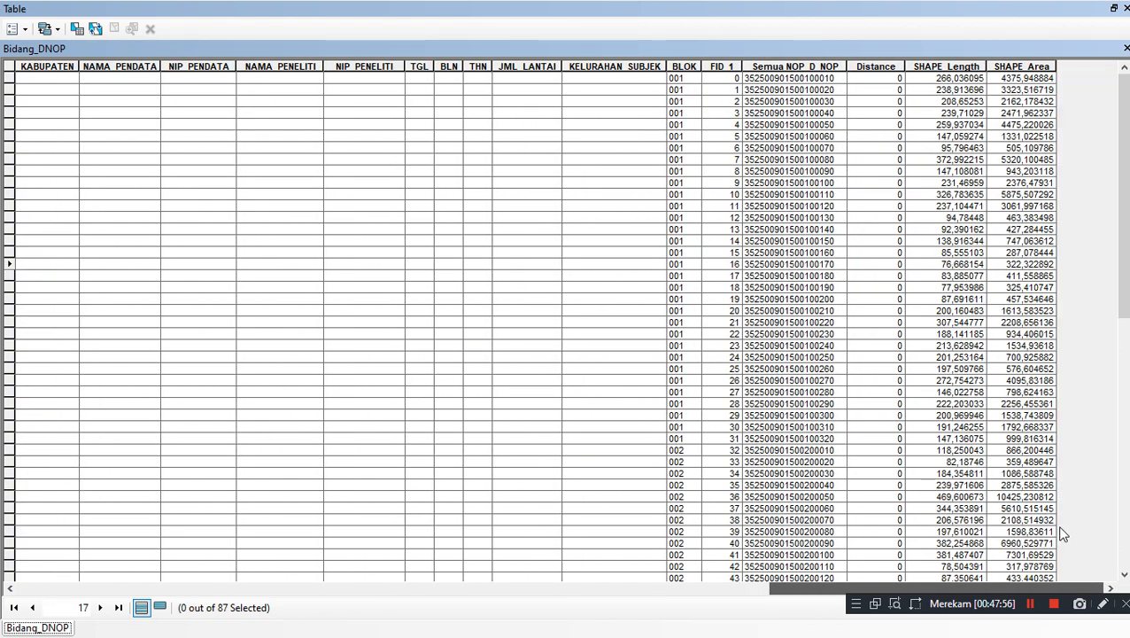
pyautogui.click(801, 66)
pyautogui.click(817, 125)
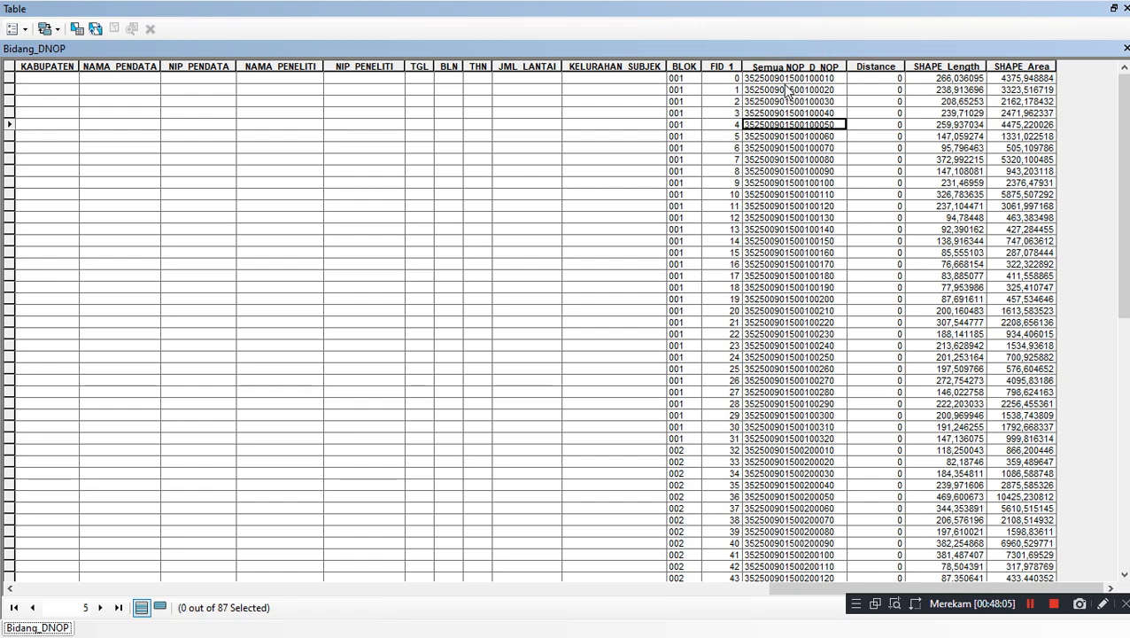
pyautogui.click(808, 92)
pyautogui.scroll(-6, 808, 93)
pyautogui.scroll(6, 809, 93)
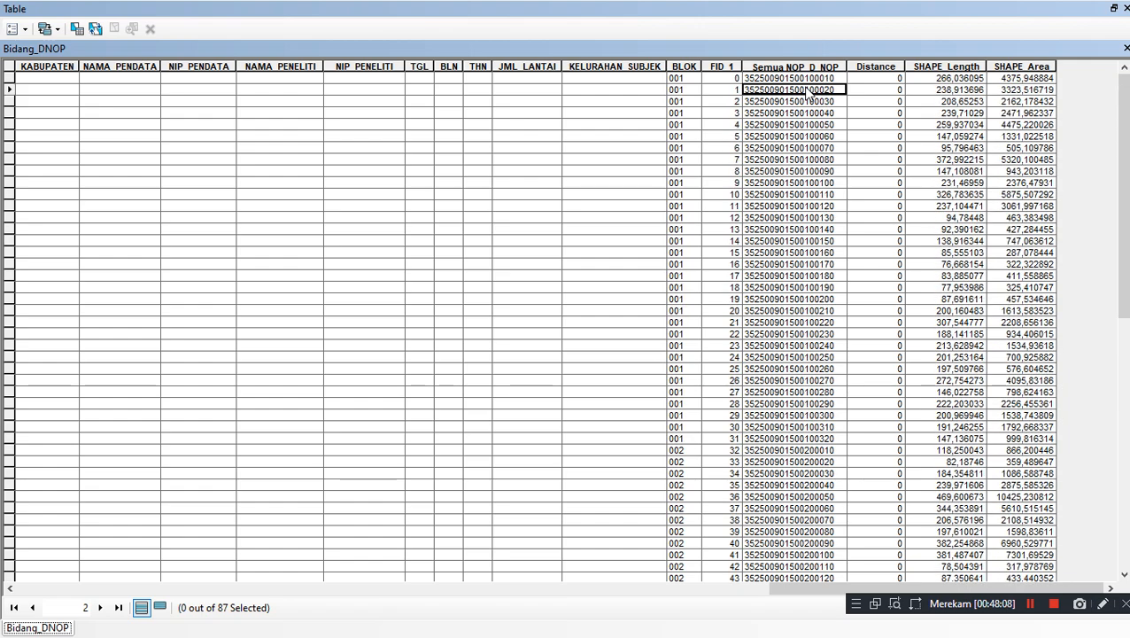
pyautogui.click(775, 102)
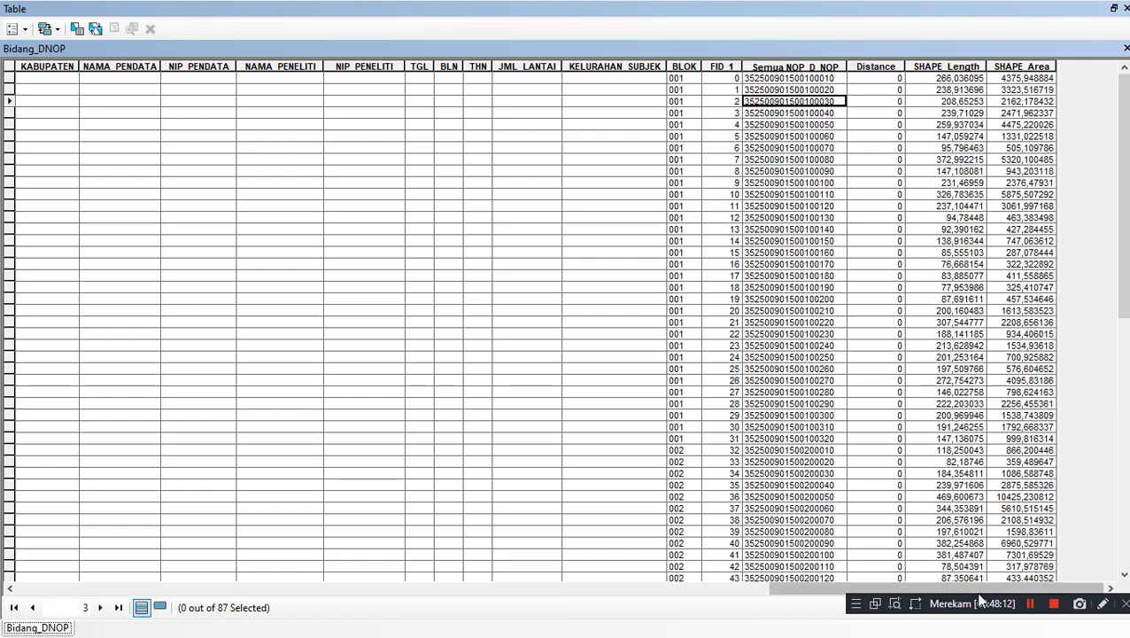
pyautogui.moveTo(969, 587); pyautogui.dragTo(199, 628)
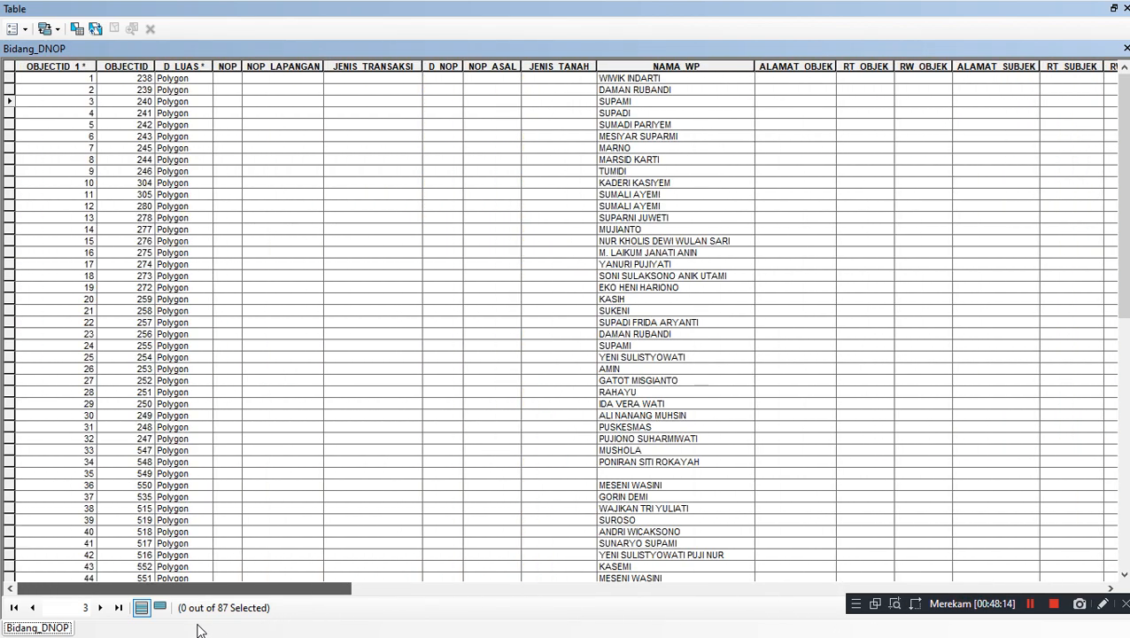
pyautogui.click(433, 90)
pyautogui.rightClick(433, 67)
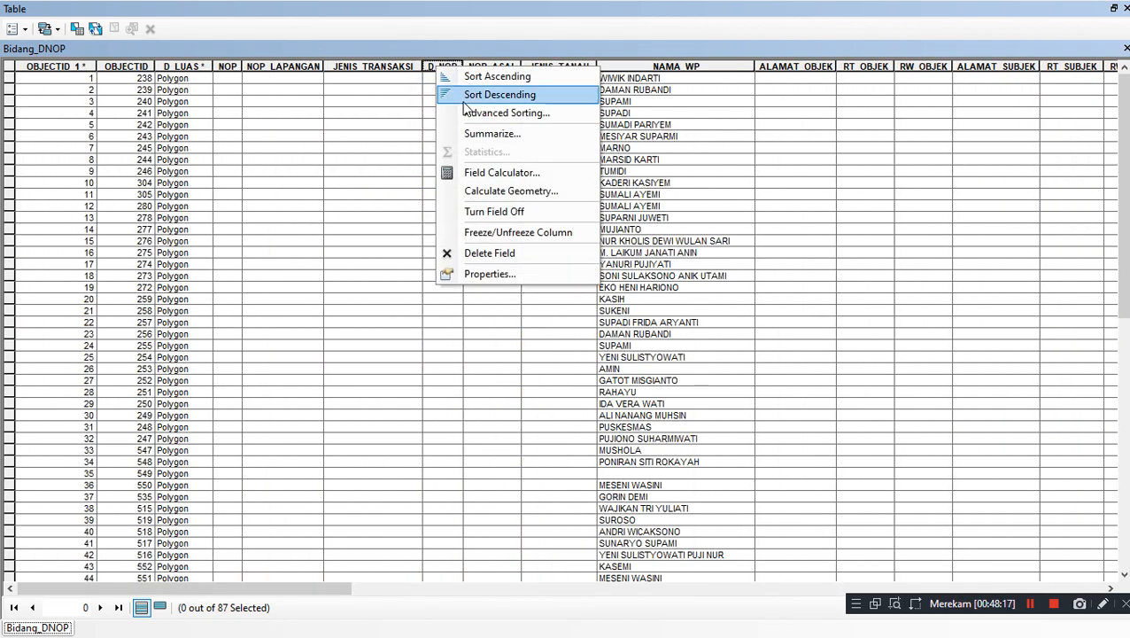
pyautogui.click(493, 172)
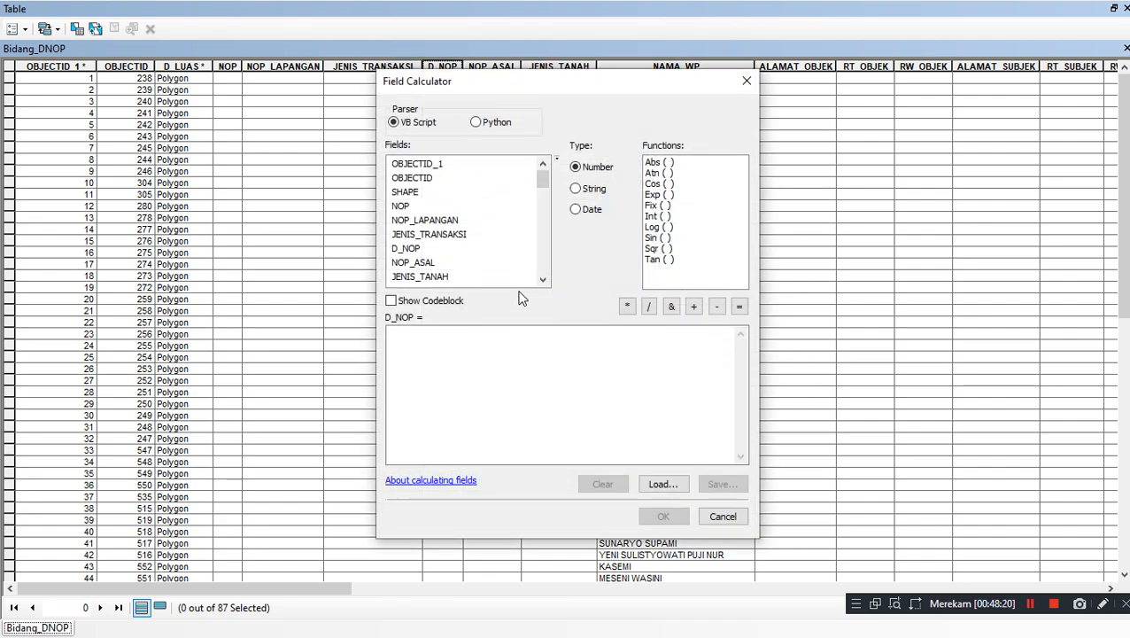
pyautogui.moveTo(542, 187); pyautogui.dragTo(543, 266)
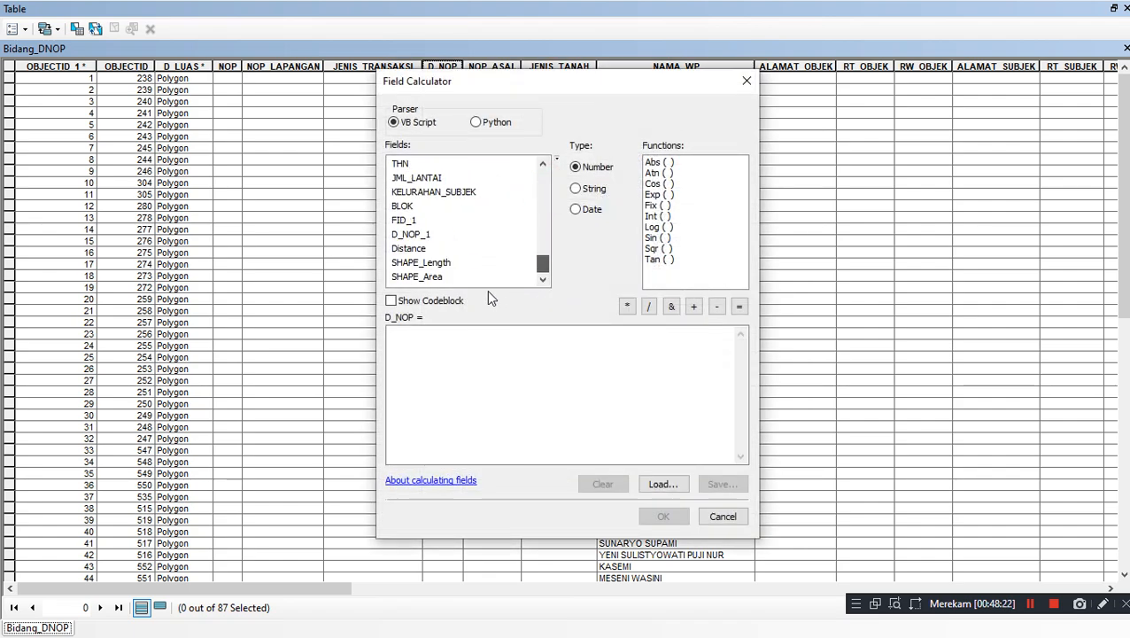
pyautogui.click(412, 234)
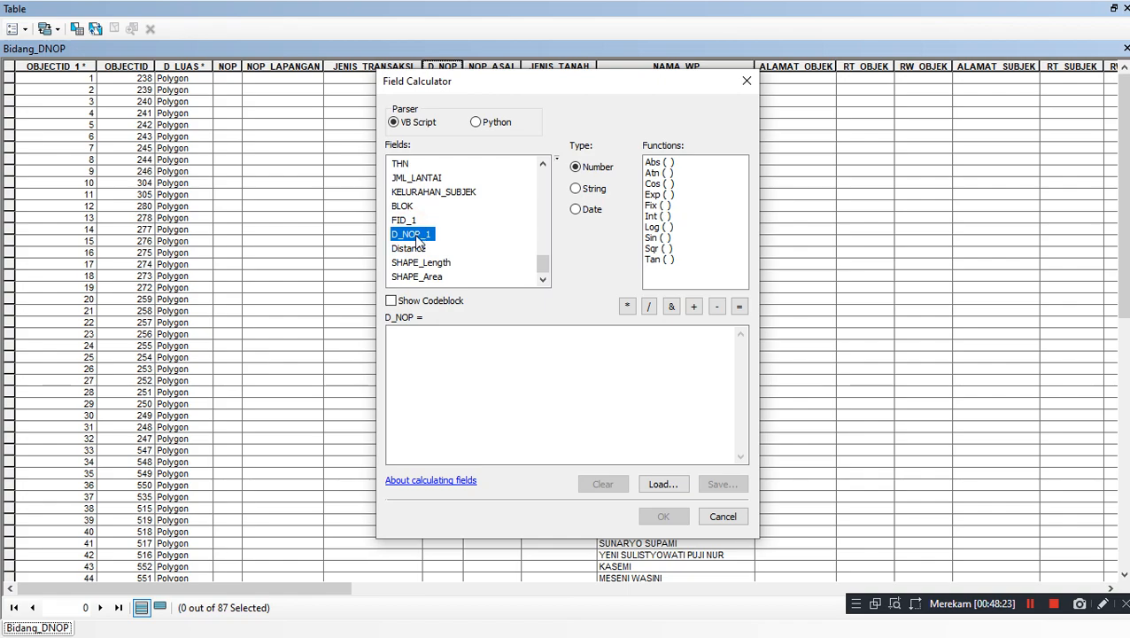
pyautogui.click(728, 514)
# Compare the original D_NOP column with the joined Semua NOP_D_NOP column across the table.
pyautogui.moveTo(318, 587); pyautogui.dragTo(1064, 588)
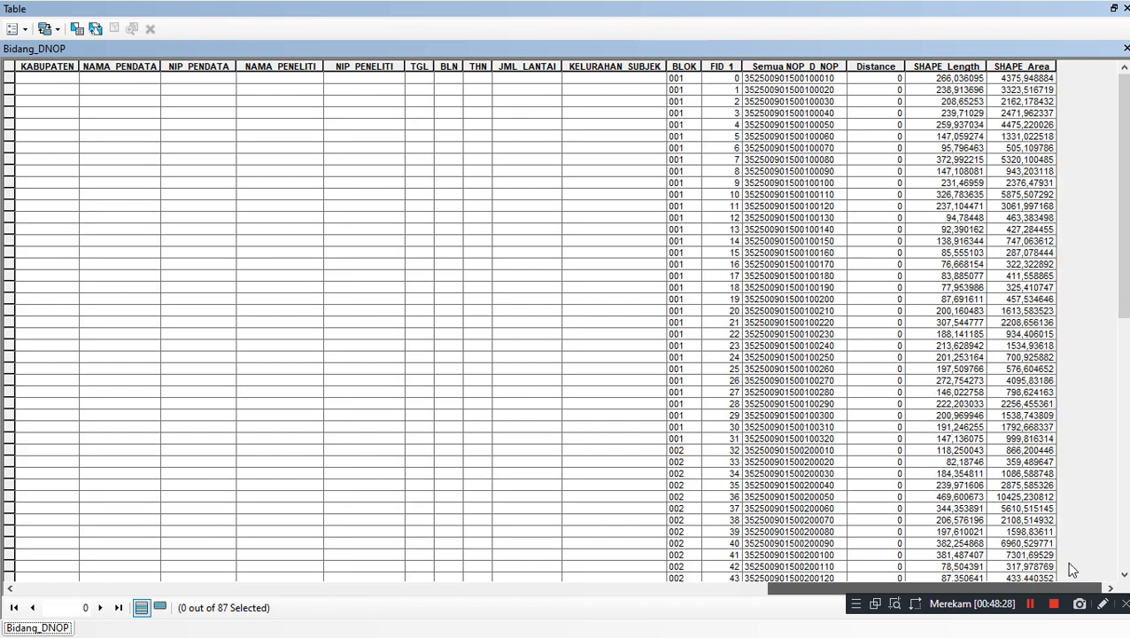
pyautogui.click(811, 113)
pyautogui.click(808, 67)
pyautogui.click(798, 89)
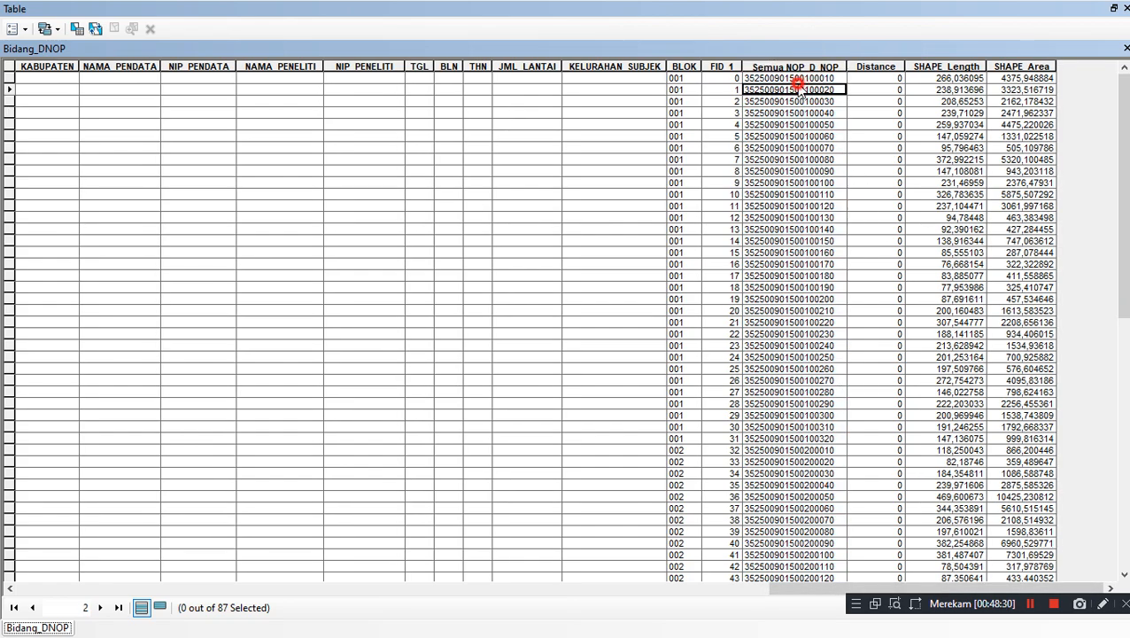
pyautogui.moveTo(980, 586); pyautogui.dragTo(240, 610)
pyautogui.click(368, 68)
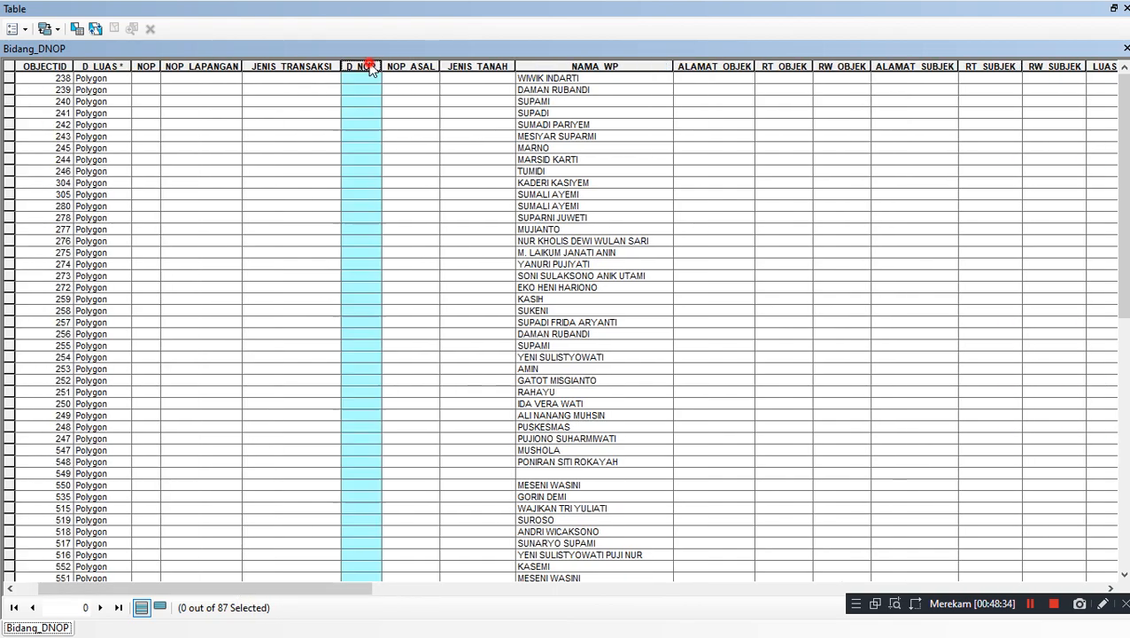
pyautogui.moveTo(312, 589); pyautogui.dragTo(1045, 588)
pyautogui.click(893, 239)
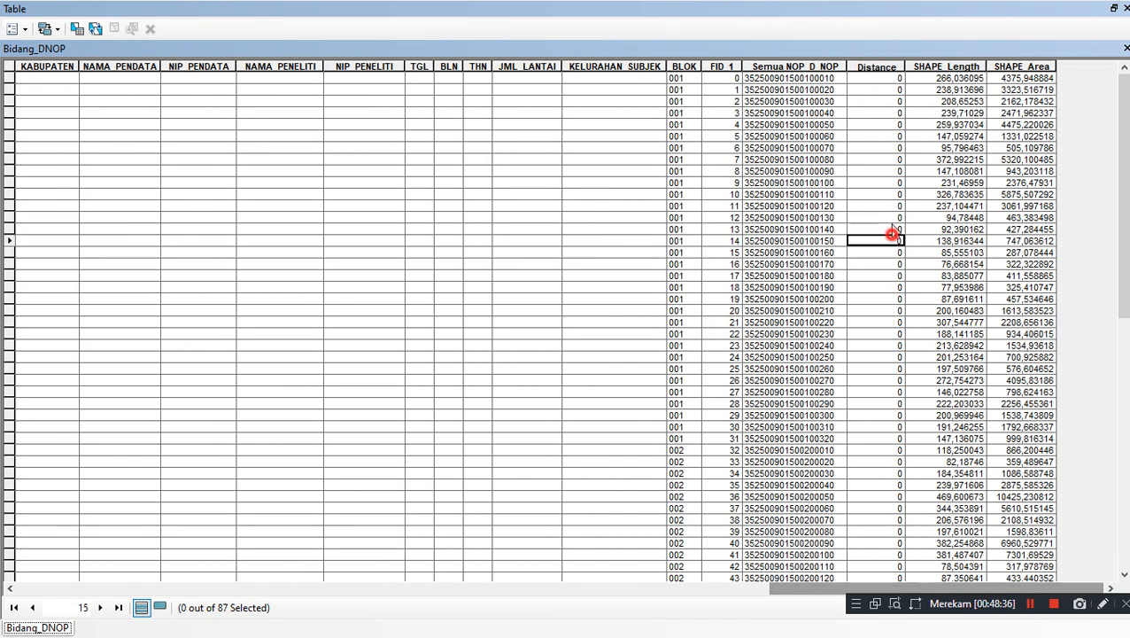
pyautogui.click(822, 67)
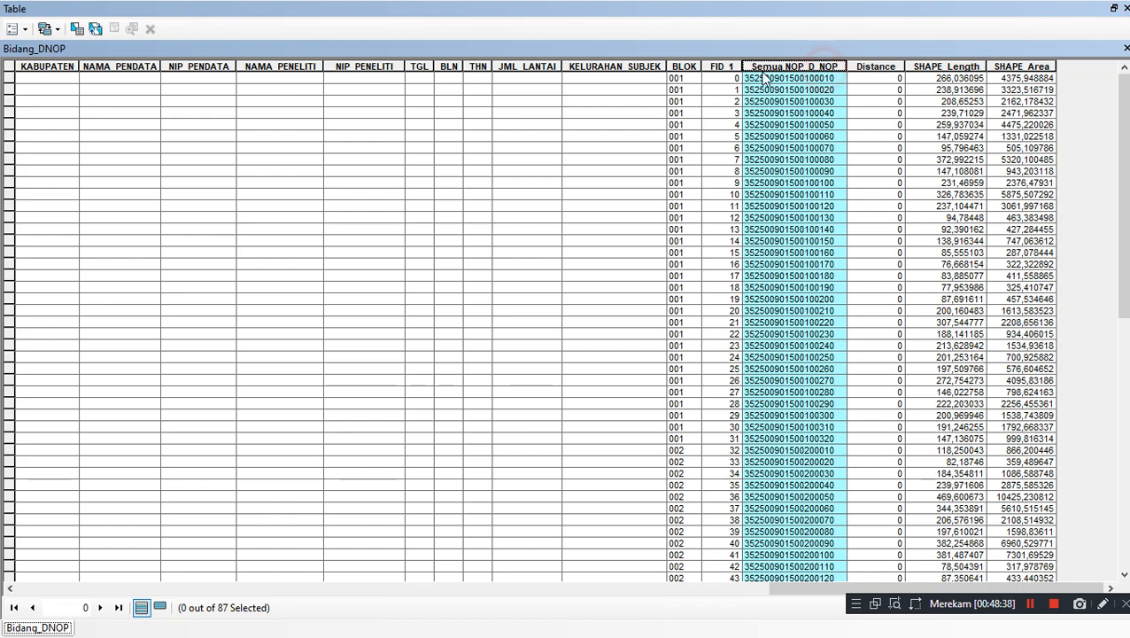
# Inspect the field name and alias in the Semua NOP_D_NOP field properties, leaving them without changes.
pyautogui.rightClick(797, 66)
pyautogui.click(840, 275)
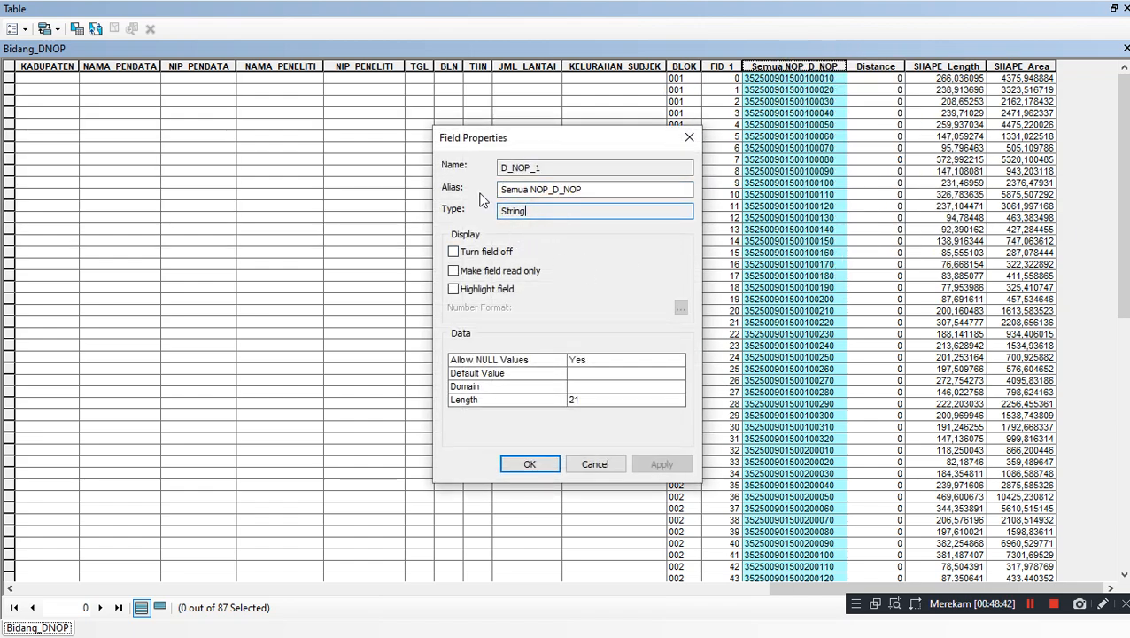
pyautogui.moveTo(605, 189); pyautogui.dragTo(481, 195)
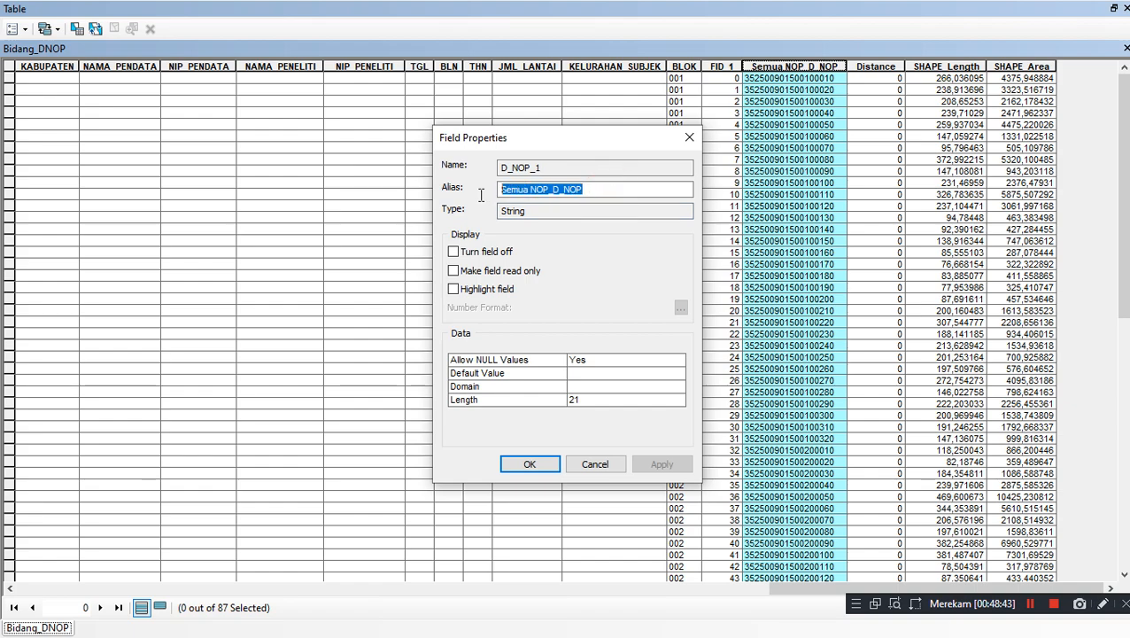
pyautogui.click(615, 188)
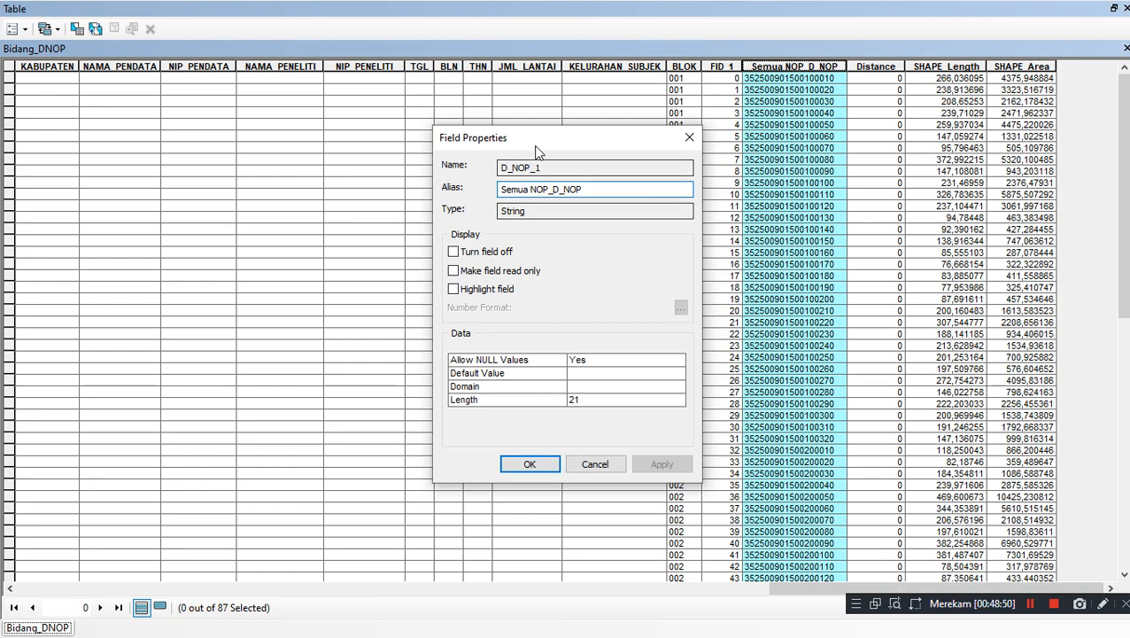
pyautogui.click(595, 464)
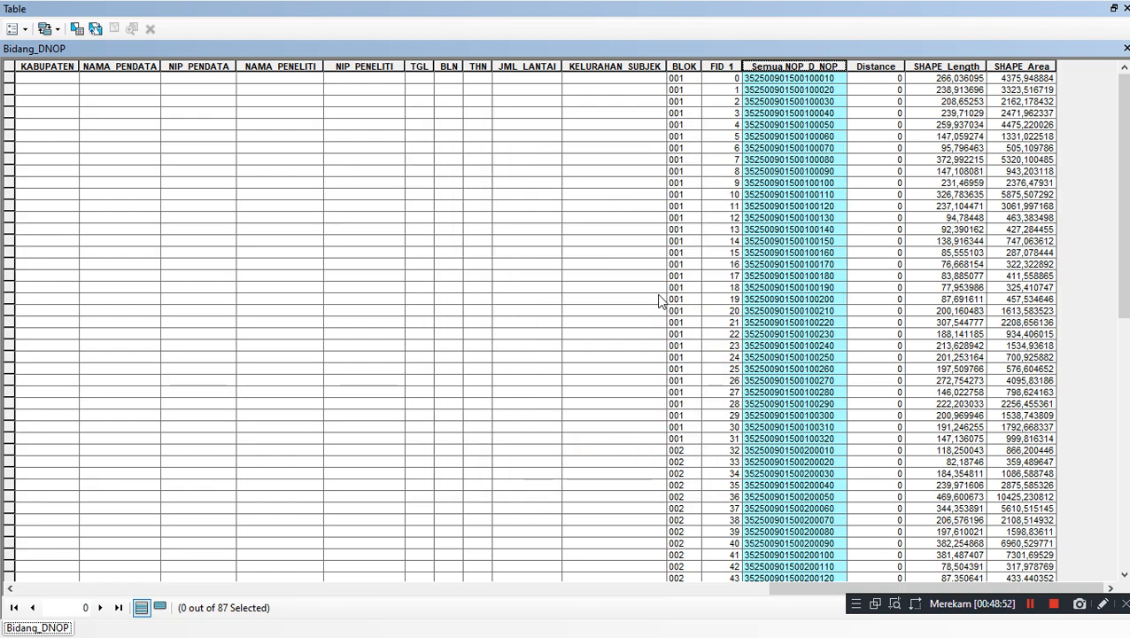
# Fill the D_NOP field of Bidang_DNOP with the Field Calculator expression [D_NOP_1].
pyautogui.click(850, 567)
pyautogui.moveTo(870, 583); pyautogui.dragTo(282, 562)
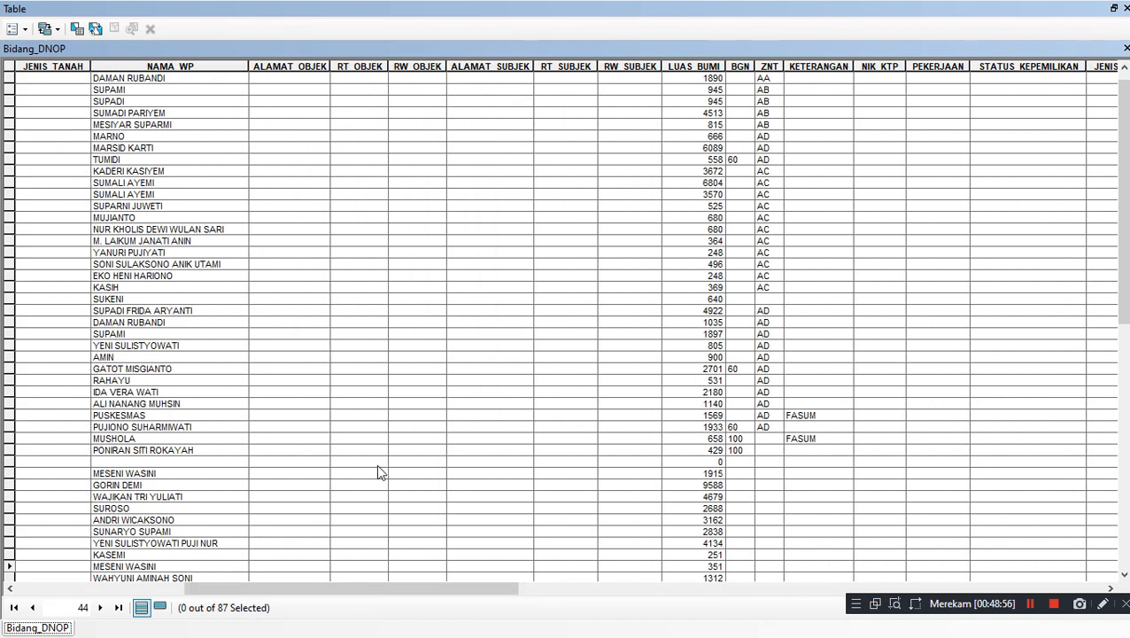
pyautogui.moveTo(433, 586); pyautogui.dragTo(290, 587)
pyautogui.rightClick(367, 66)
pyautogui.click(407, 169)
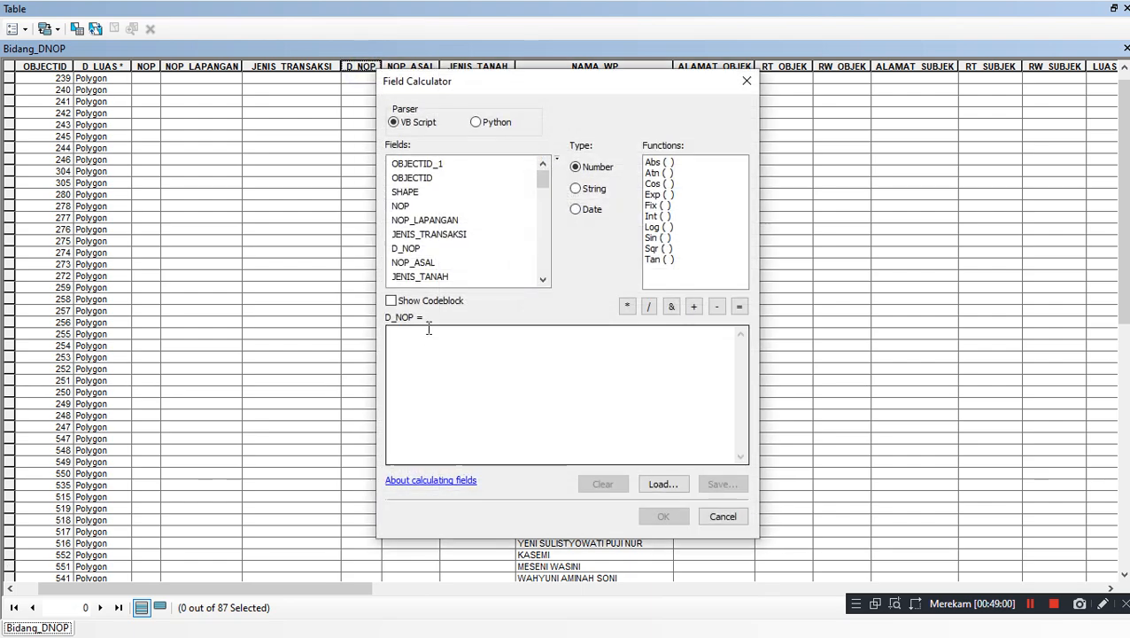
pyautogui.moveTo(541, 177); pyautogui.dragTo(541, 266)
pyautogui.click(410, 234)
pyautogui.doubleClick(409, 234)
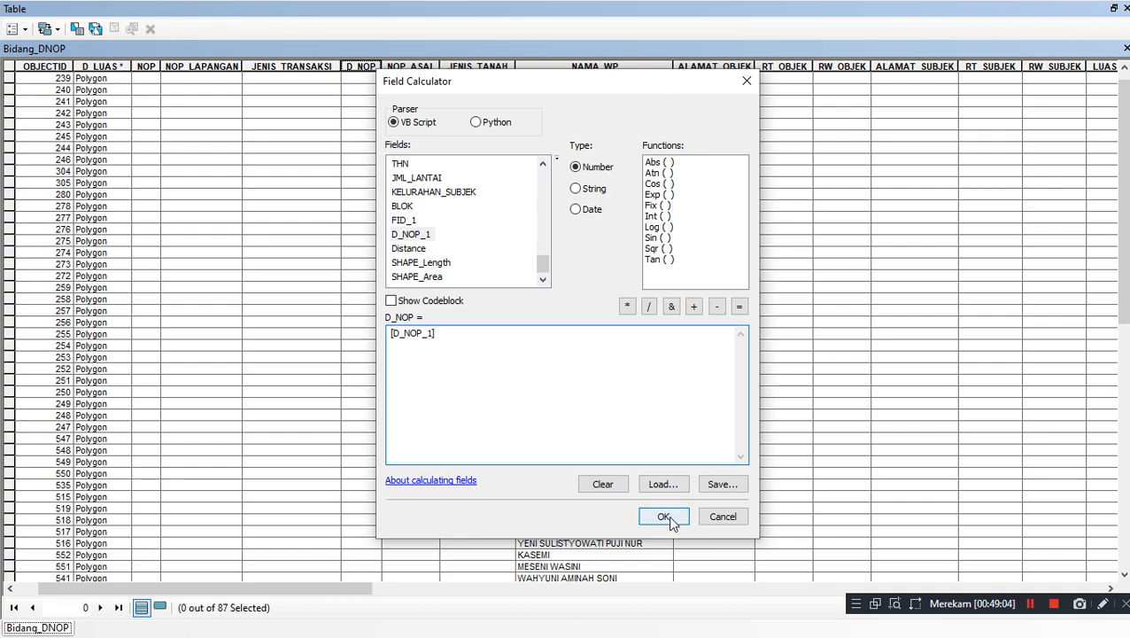
pyautogui.click(664, 516)
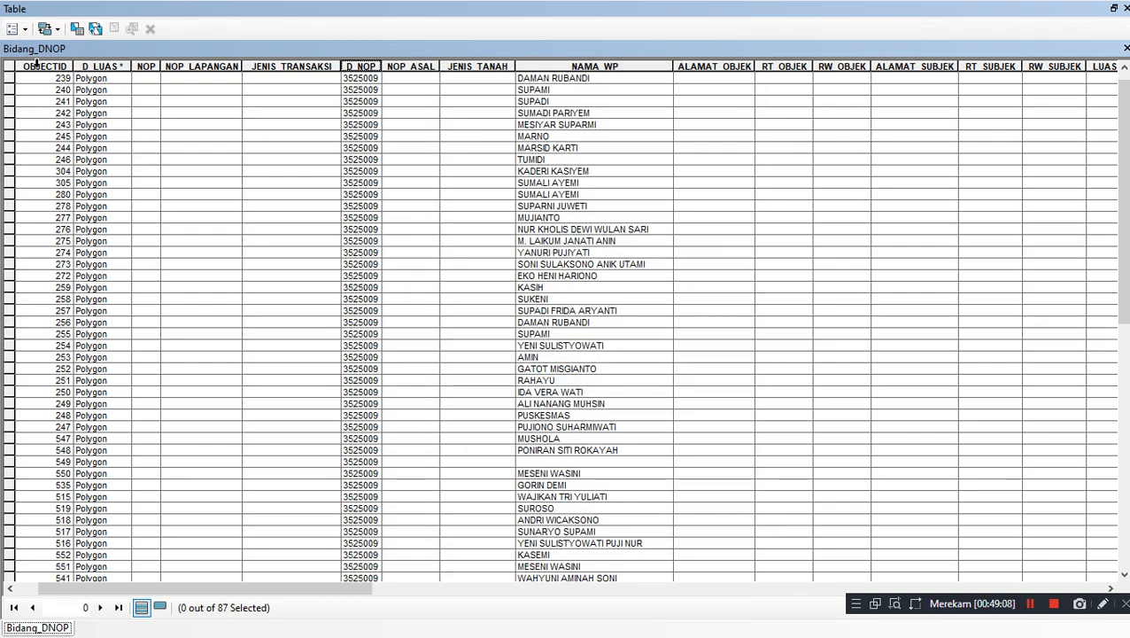
# Restore the default column widths in the Bidang_DNOP attribute table.
pyautogui.click(17, 28)
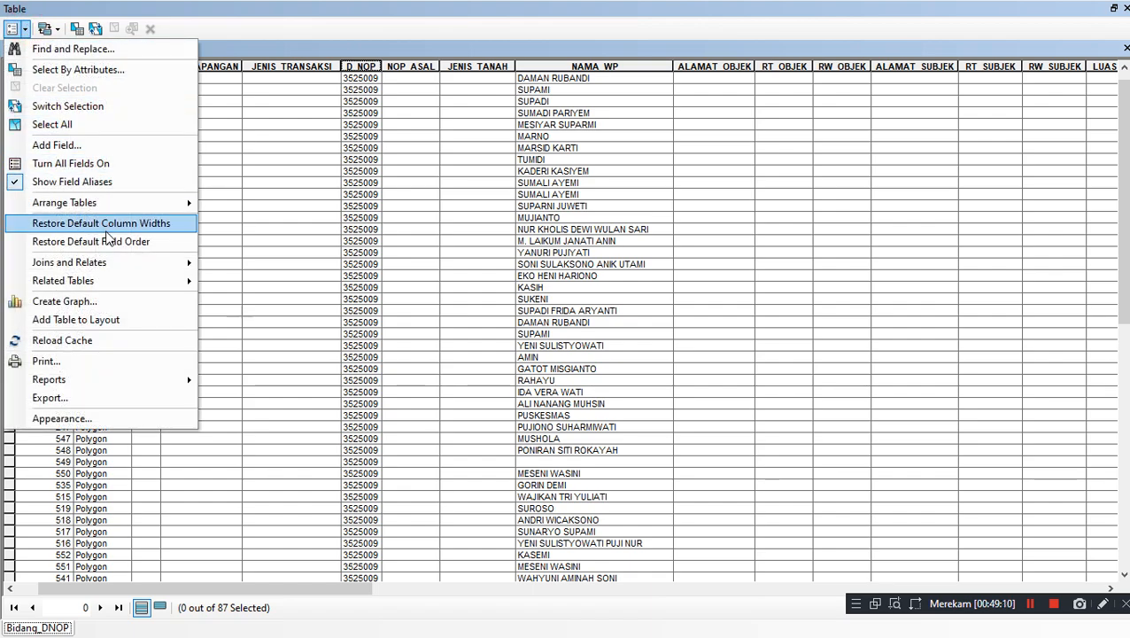
pyautogui.click(115, 225)
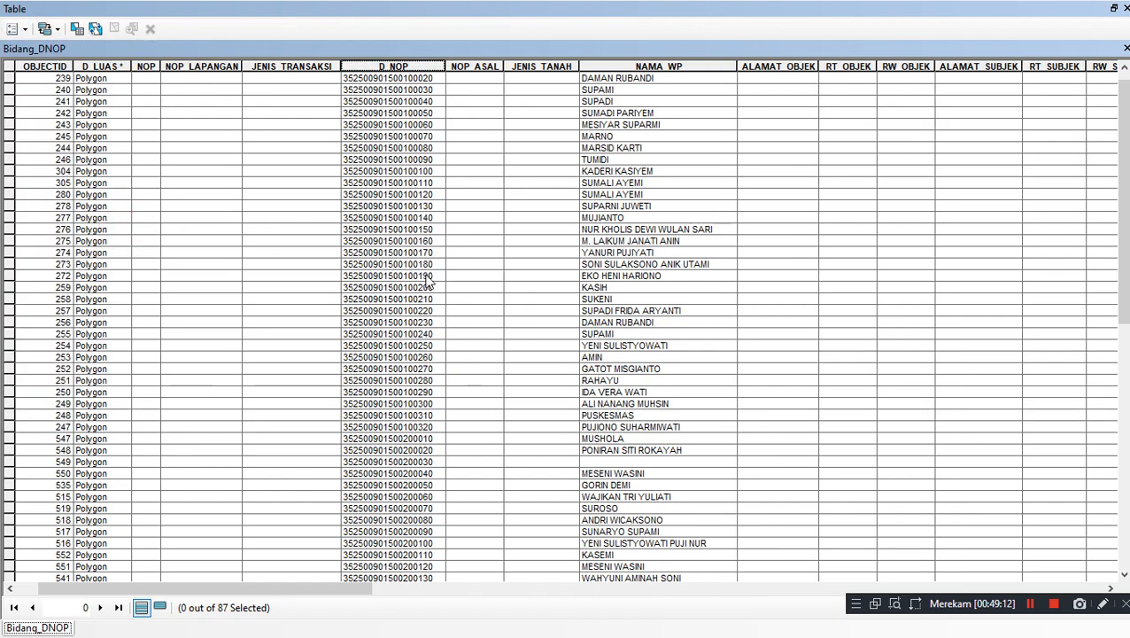
pyautogui.click(494, 403)
# Delete the FID_1, Semua NOP_D_NOP and Distance fields from the Bidang_DNOP table.
pyautogui.moveTo(364, 588); pyautogui.dragTo(898, 588)
pyautogui.moveTo(1035, 545); pyautogui.dragTo(1093, 542)
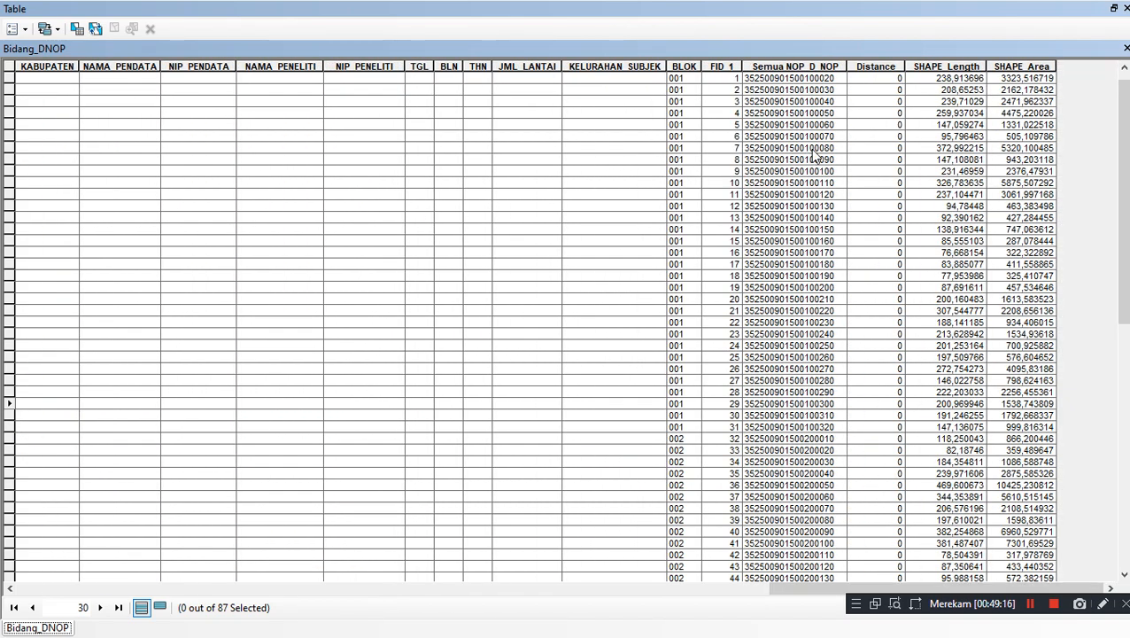
pyautogui.rightClick(722, 66)
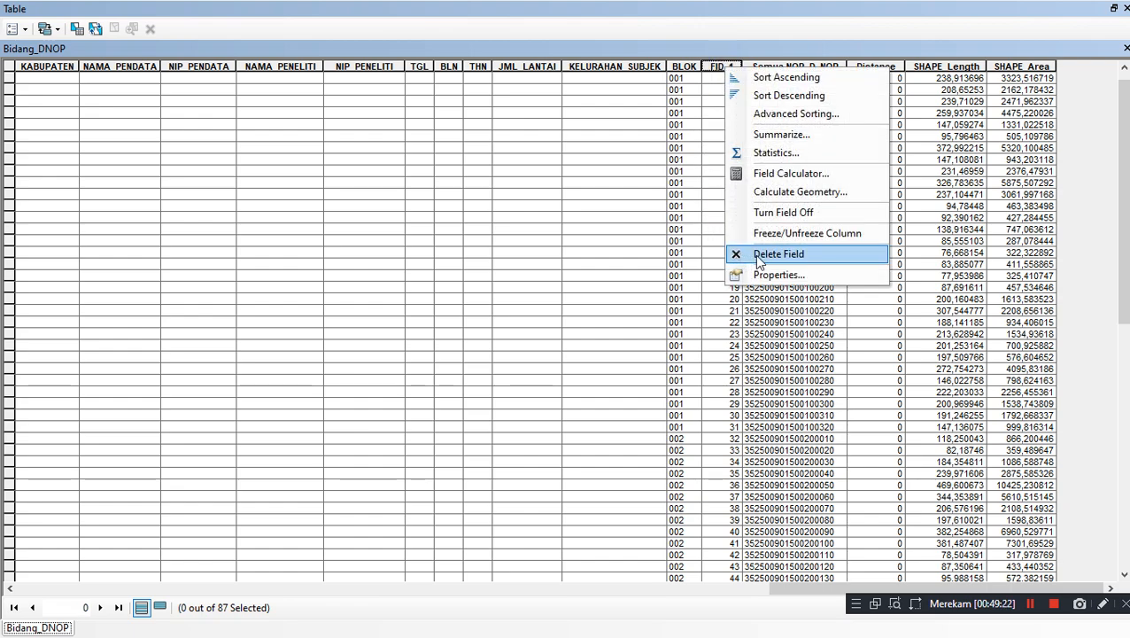
pyautogui.click(760, 254)
pyautogui.click(654, 381)
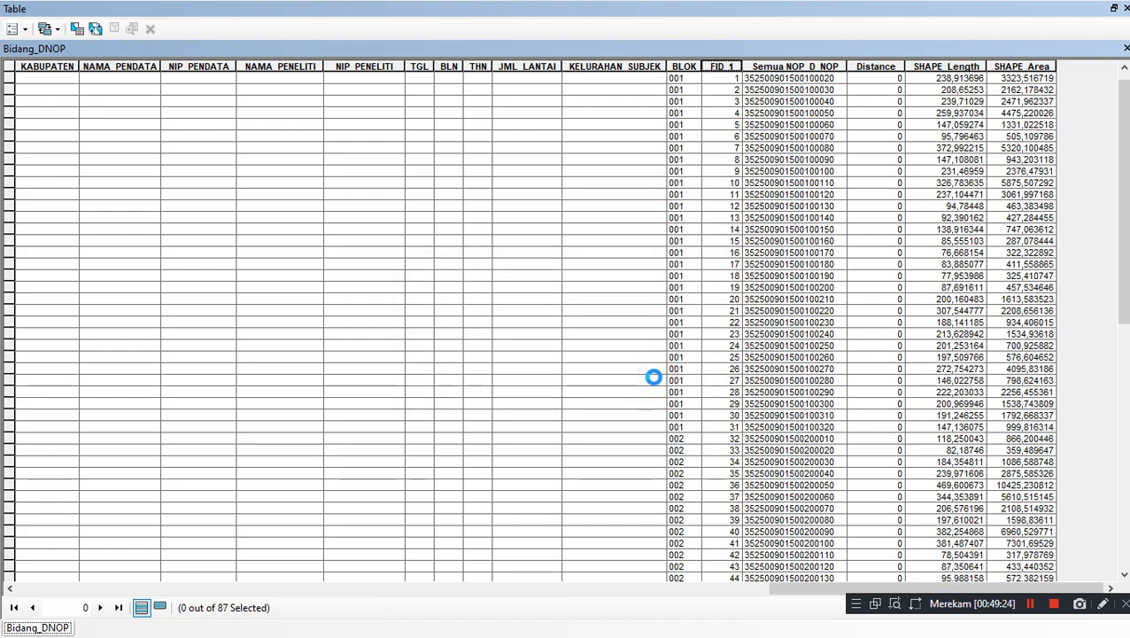
pyautogui.rightClick(819, 66)
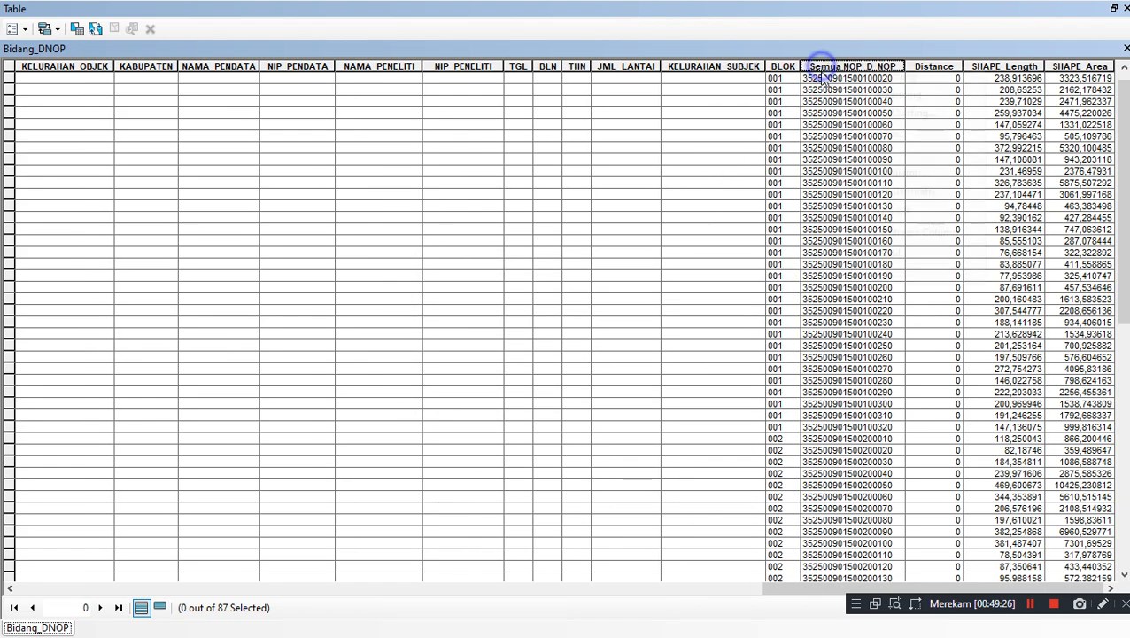
pyautogui.click(837, 253)
pyautogui.click(621, 383)
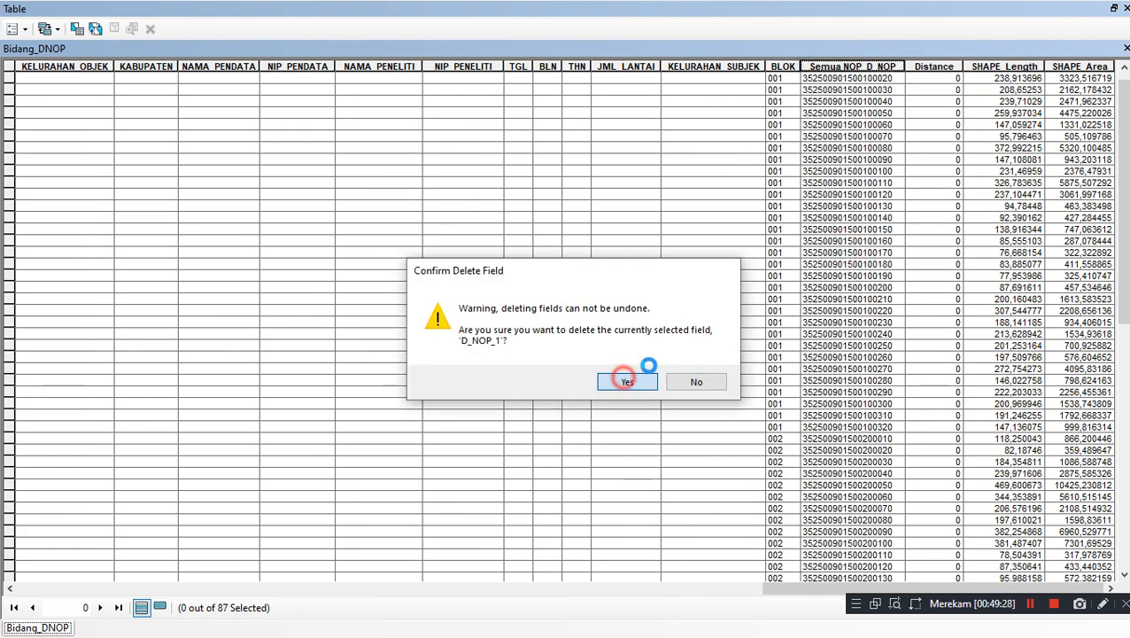
pyautogui.rightClick(895, 69)
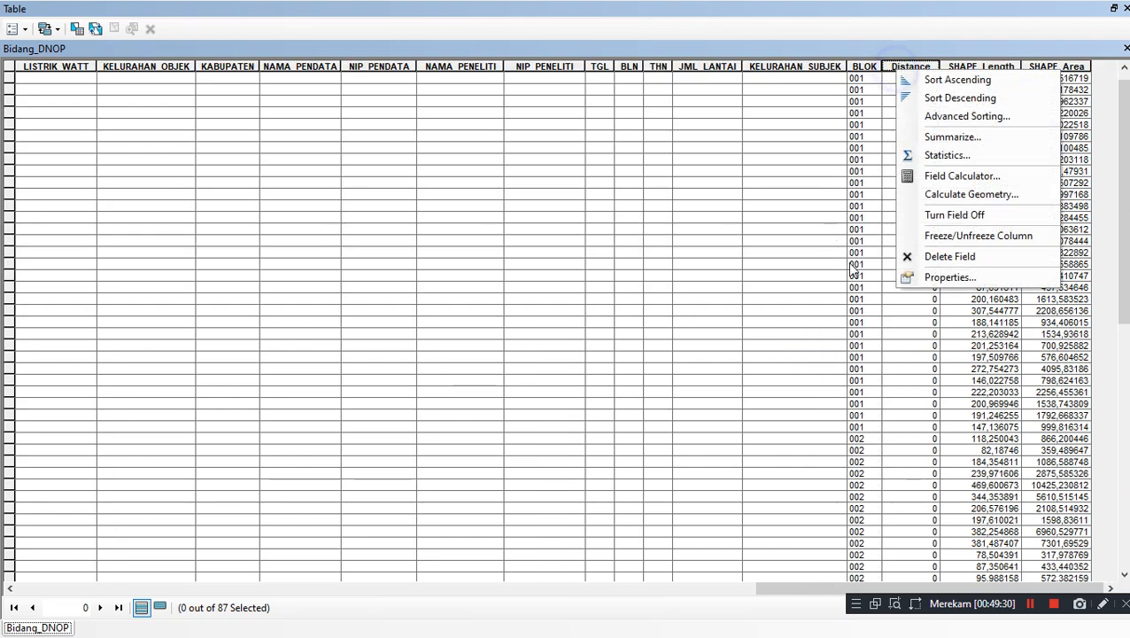
pyautogui.click(968, 260)
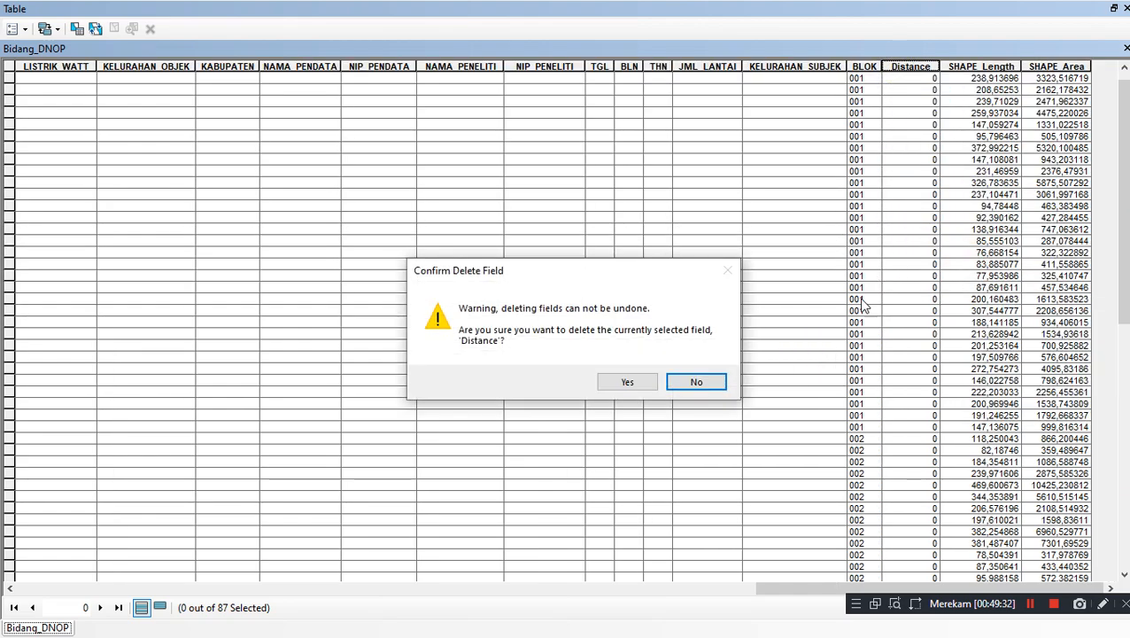
pyautogui.click(652, 384)
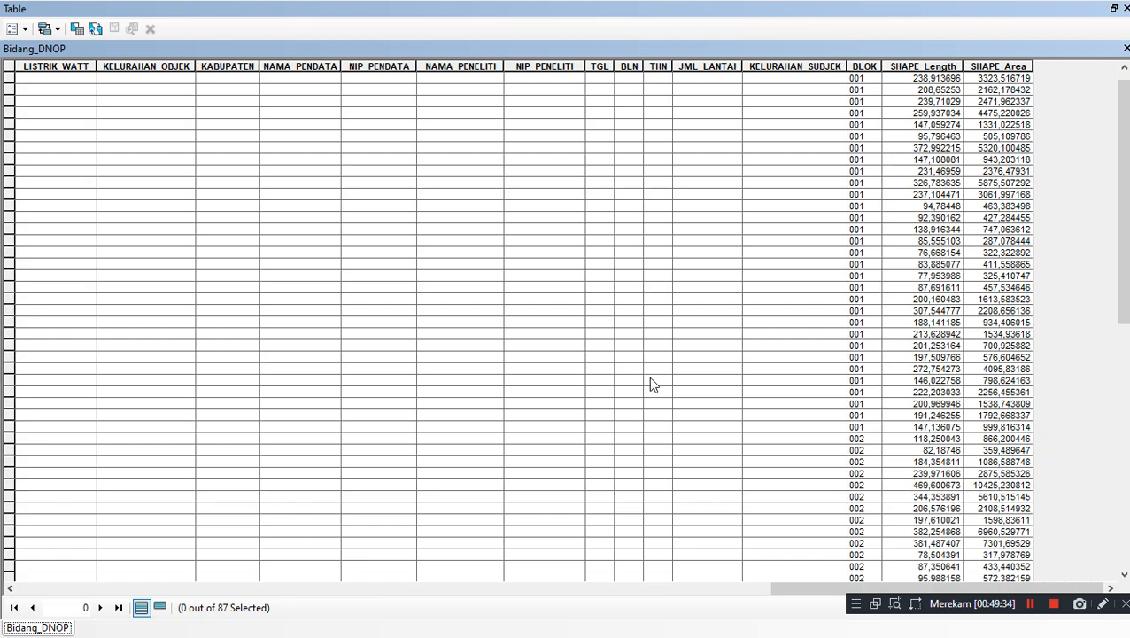
# Return to the first columns of the Bidang_DNOP table and widen the NOP column slightly.
pyautogui.moveTo(995, 584); pyautogui.dragTo(222, 587)
pyautogui.click(478, 228)
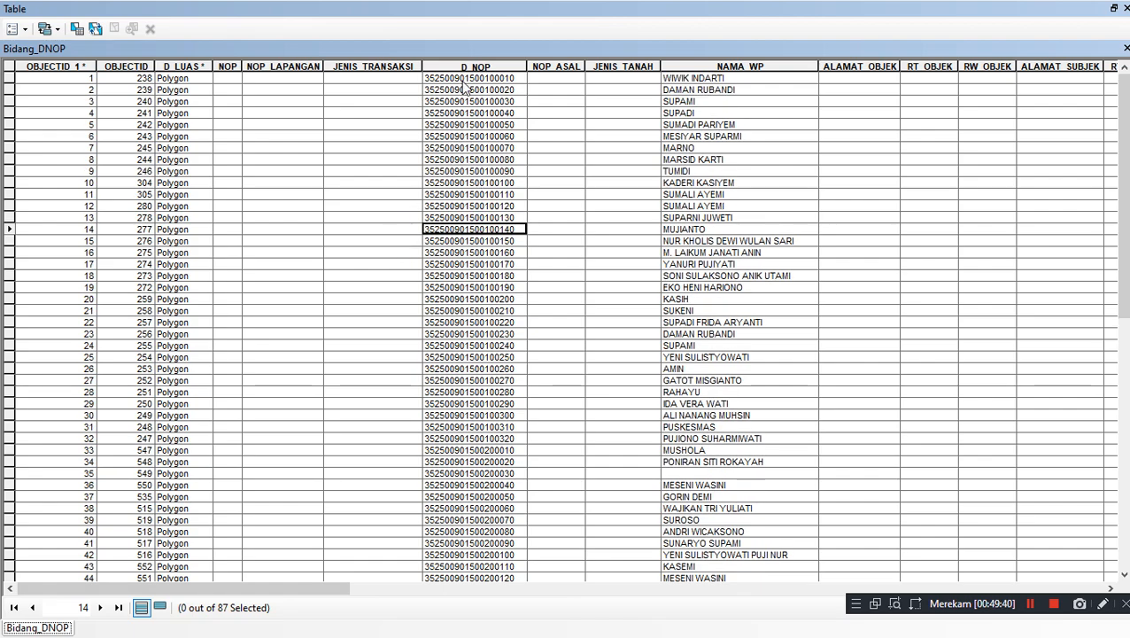
pyautogui.moveTo(245, 68); pyautogui.dragTo(254, 68)
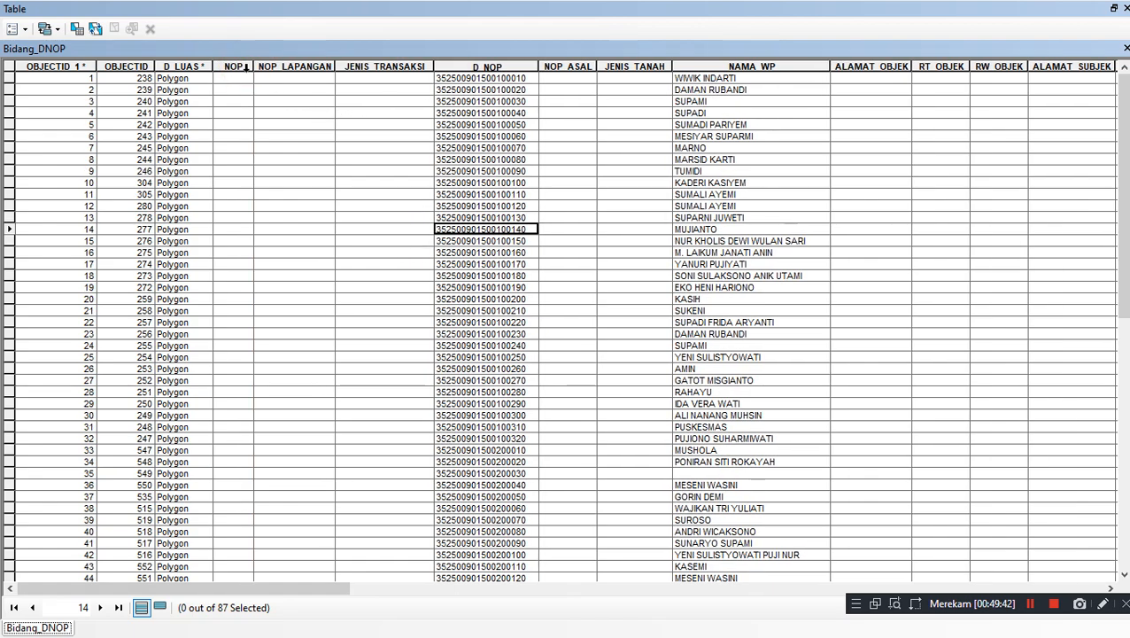
pyautogui.click(252, 151)
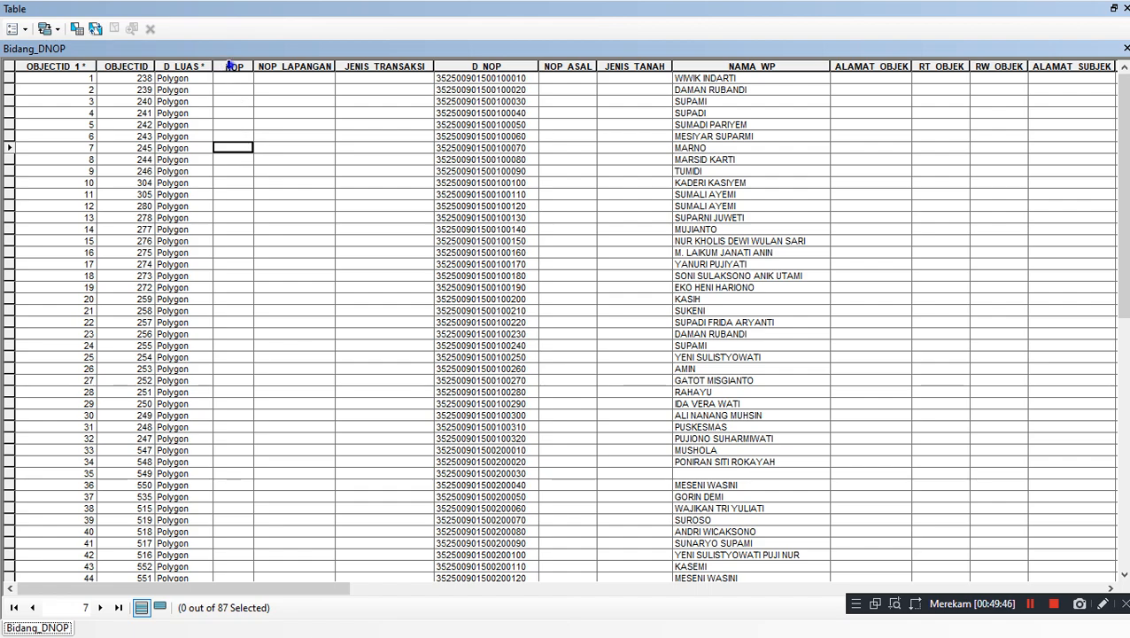
# Fill the NOP field with the four digits before the last digit of D_NOP, using the string function Mid in the Field Calculator.
pyautogui.rightClick(228, 66)
pyautogui.click(272, 92)
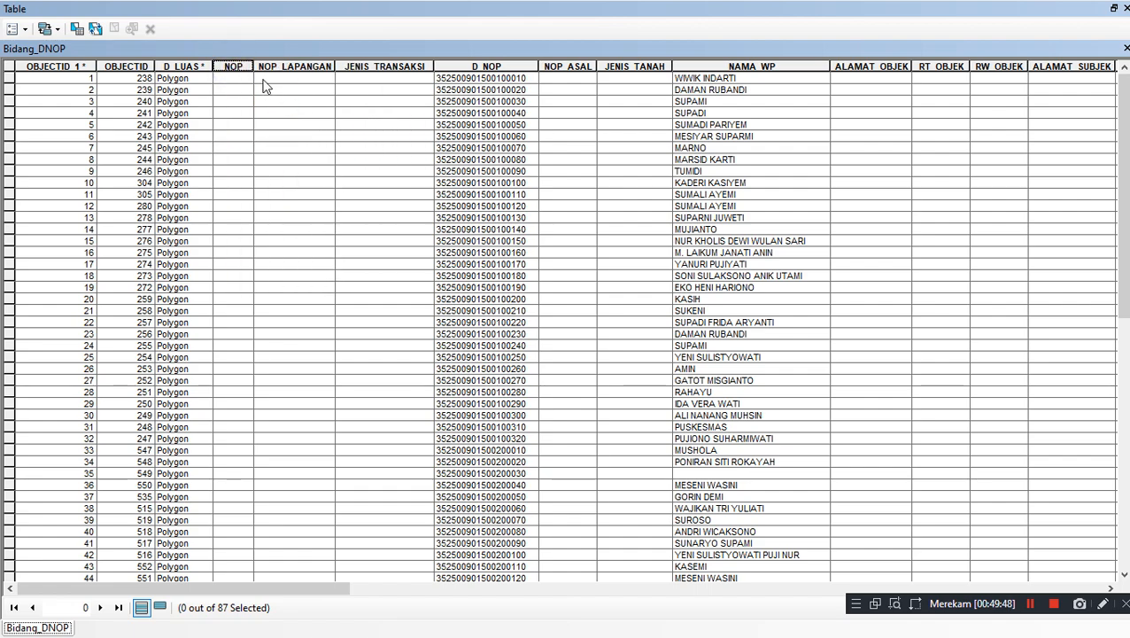
pyautogui.rightClick(232, 67)
pyautogui.click(247, 74)
pyautogui.rightClick(237, 64)
pyautogui.click(300, 171)
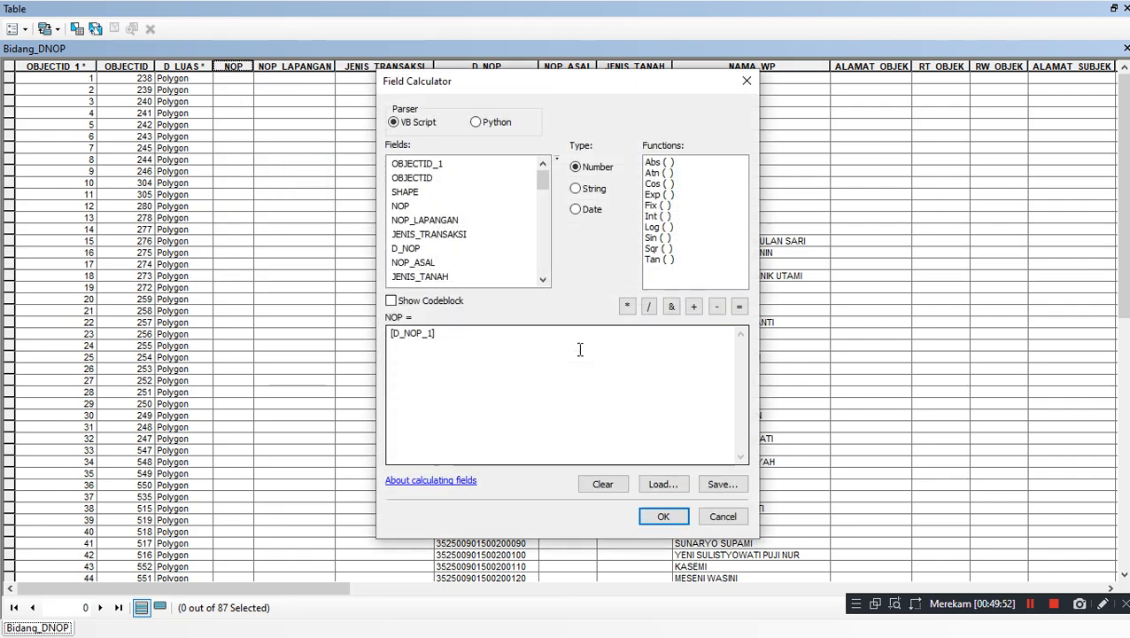
pyautogui.click(604, 484)
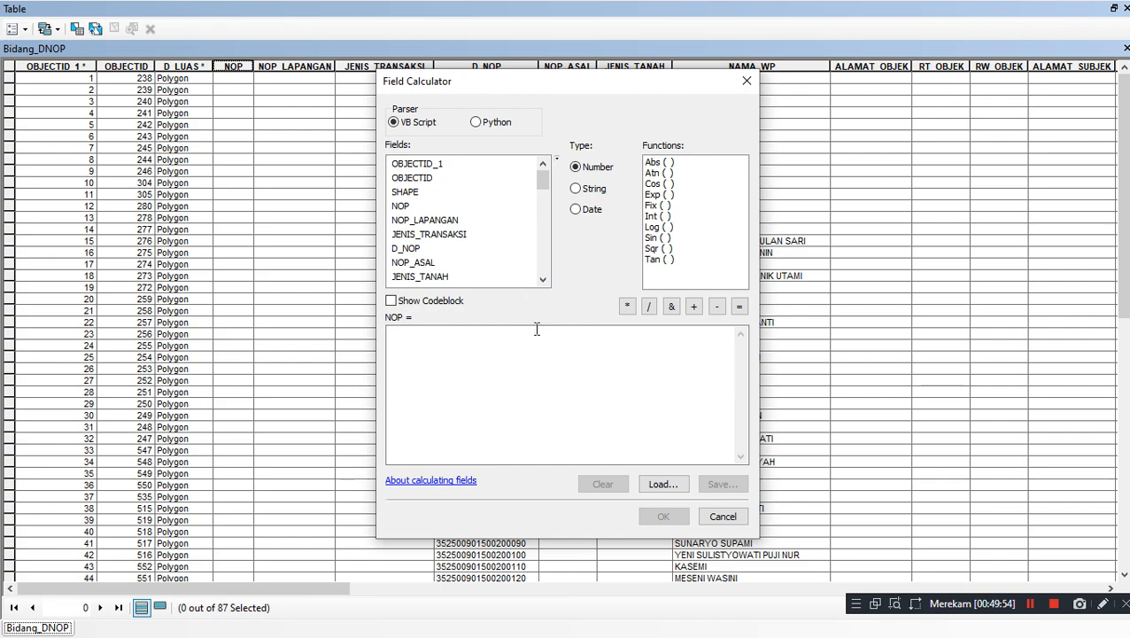
pyautogui.click(453, 362)
pyautogui.click(576, 188)
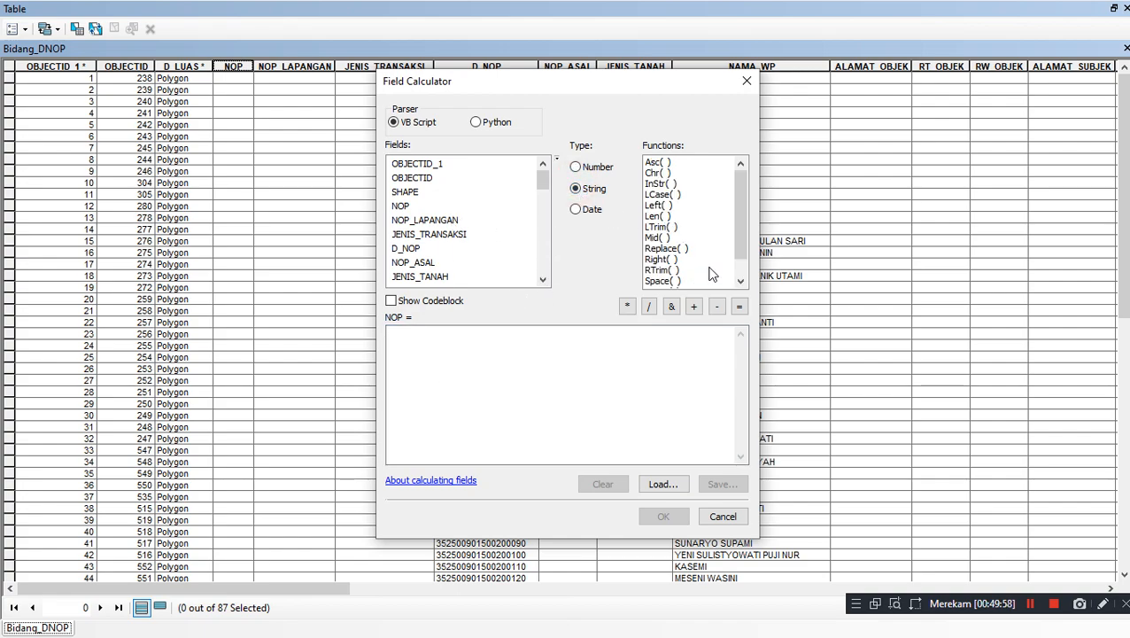
pyautogui.doubleClick(656, 238)
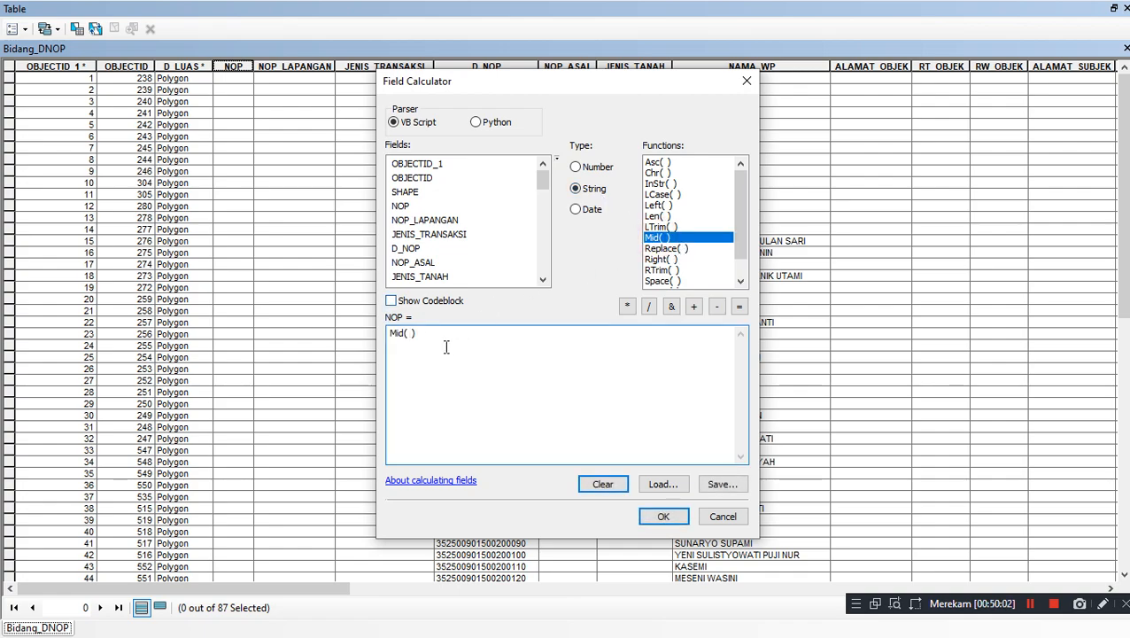
pyautogui.doubleClick(416, 248)
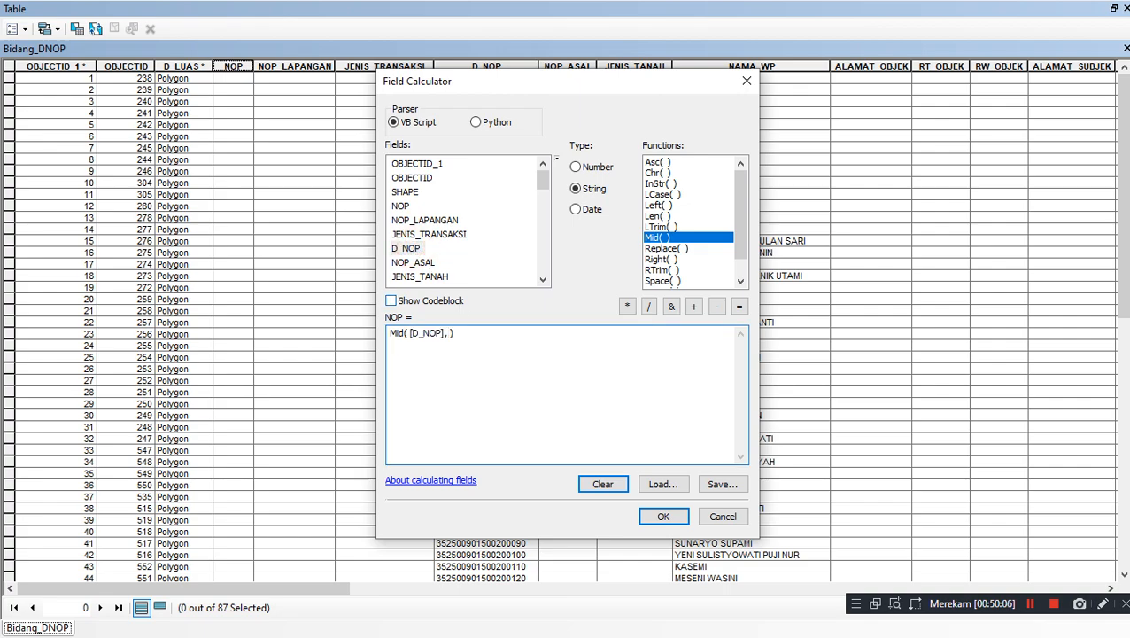
pyautogui.write(',154')
pyautogui.click(664, 518)
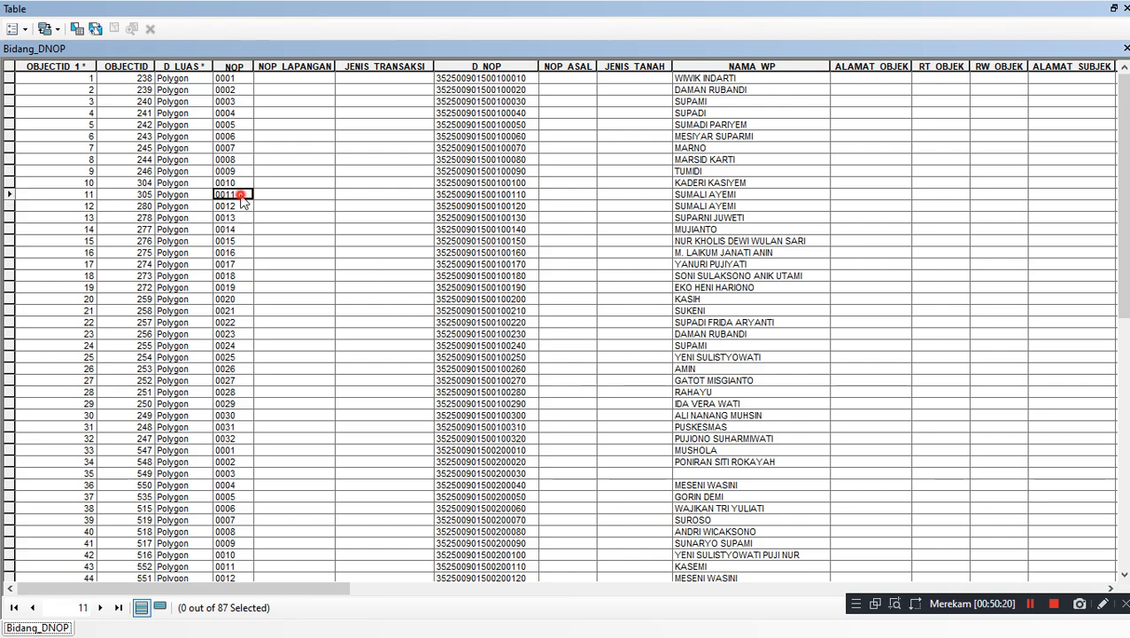
# Review the NOP values and the LUAS BUMI values across the Bidang_DNOP rows, checking for zero areas.
pyautogui.scroll(-15, 257, 266)
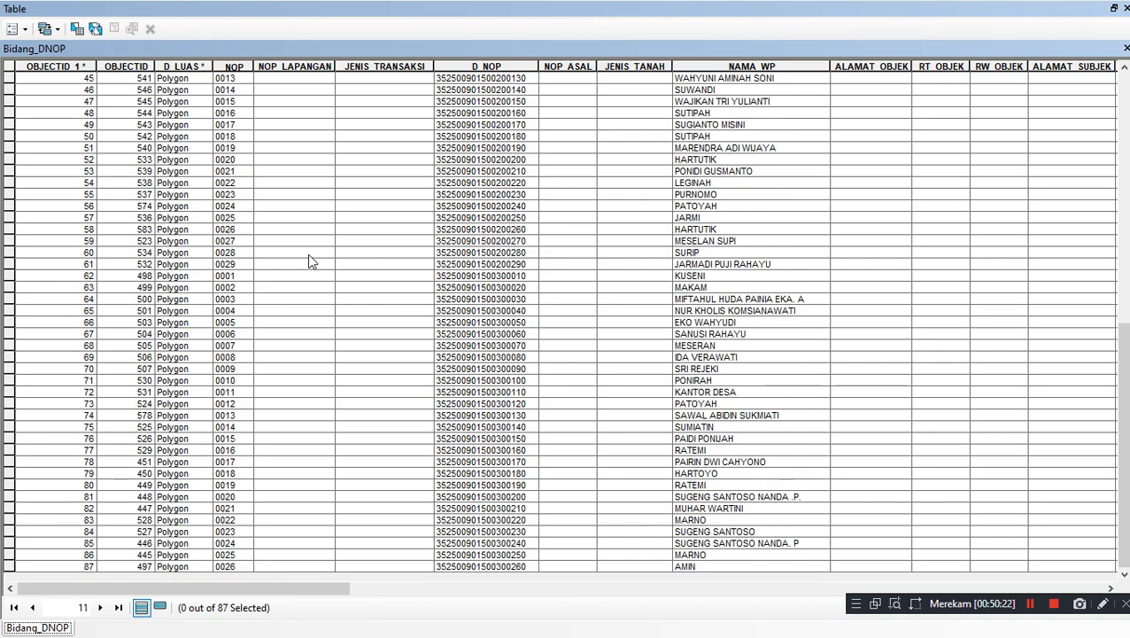
pyautogui.scroll(15, 312, 264)
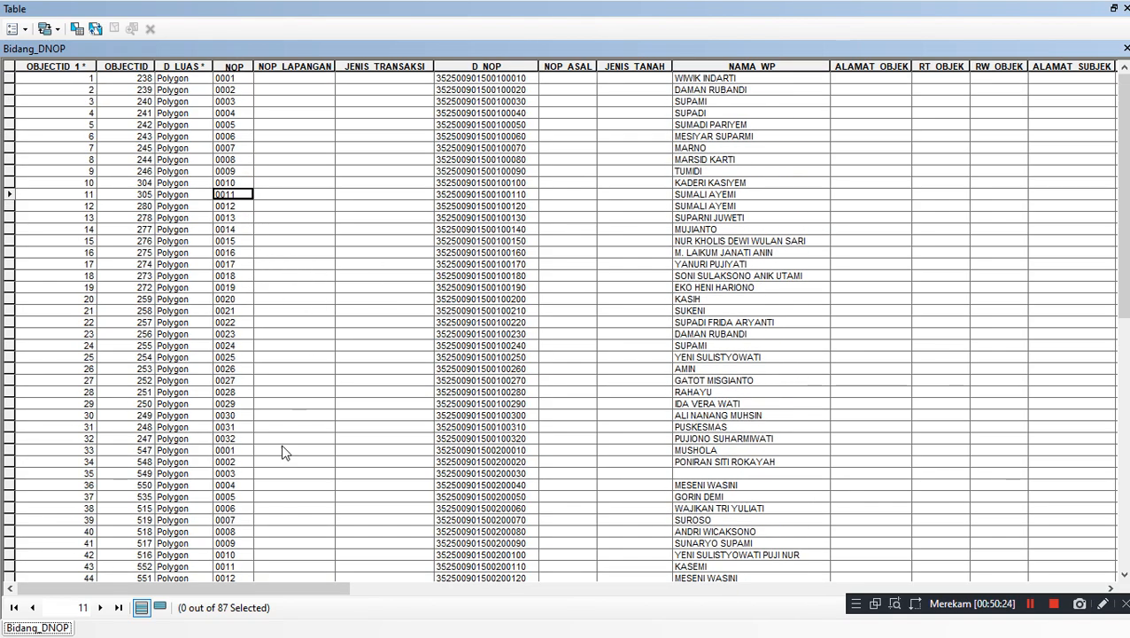
pyautogui.moveTo(280, 587); pyautogui.dragTo(519, 592)
pyautogui.scroll(-4, 378, 202)
pyautogui.scroll(4, 379, 213)
pyautogui.click(379, 206)
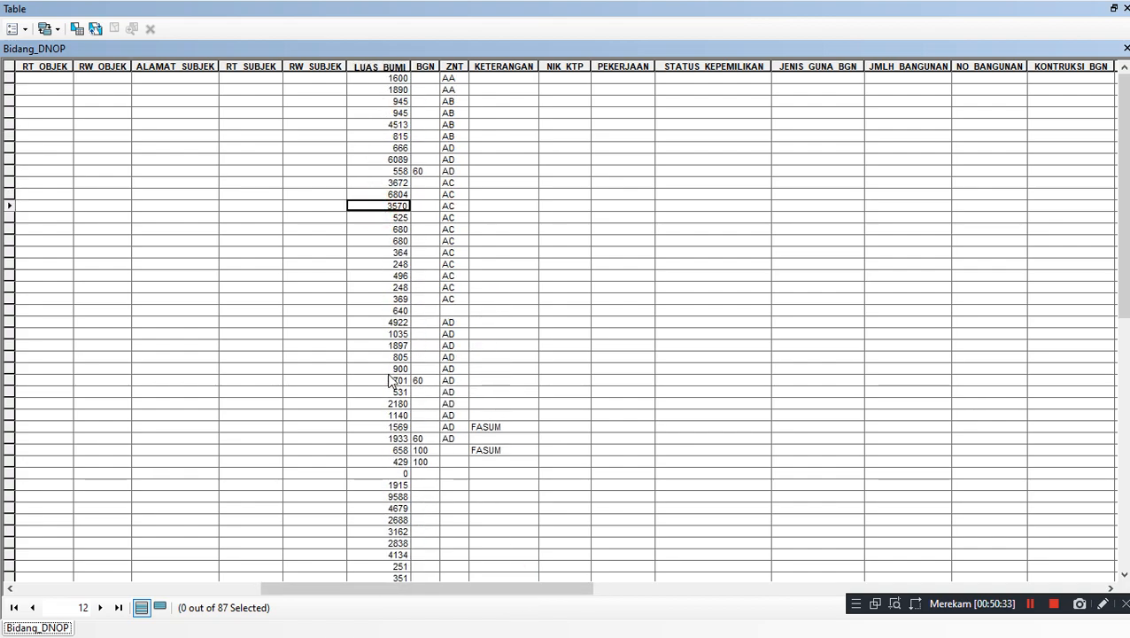
pyautogui.click(395, 473)
pyautogui.scroll(-4, 389, 476)
pyautogui.scroll(-11, 389, 476)
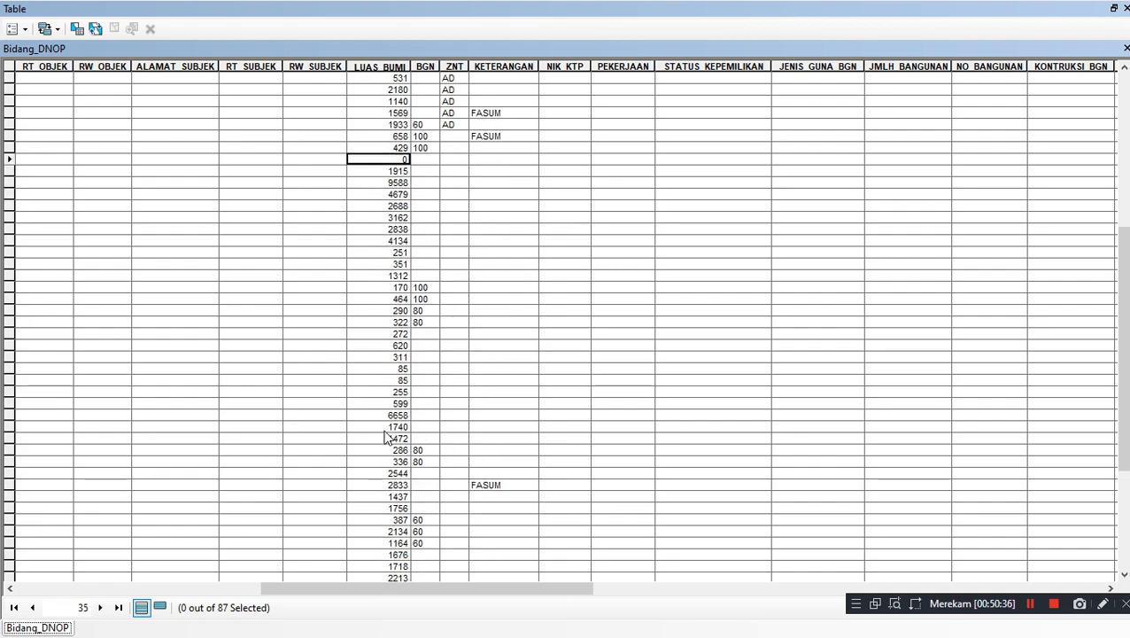
pyautogui.scroll(11, 357, 508)
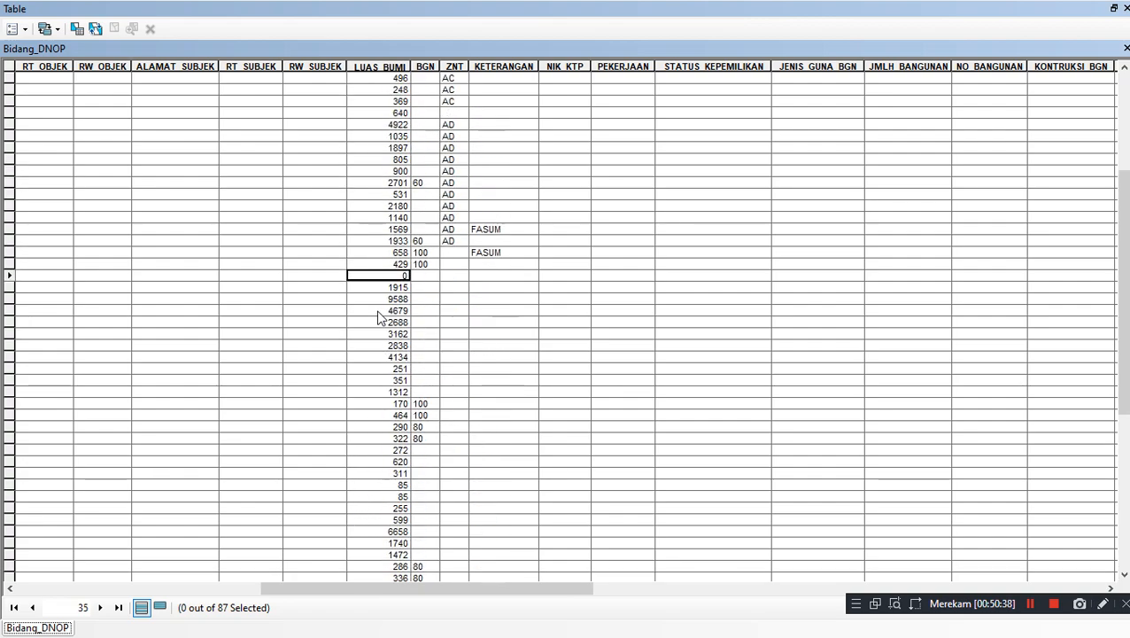
pyautogui.scroll(4, 379, 232)
# Sort the table by LUAS BUMI in ascending order and select the record whose LUAS BUMI is 0.
pyautogui.click(374, 67)
pyautogui.click(374, 80)
pyautogui.click(385, 229)
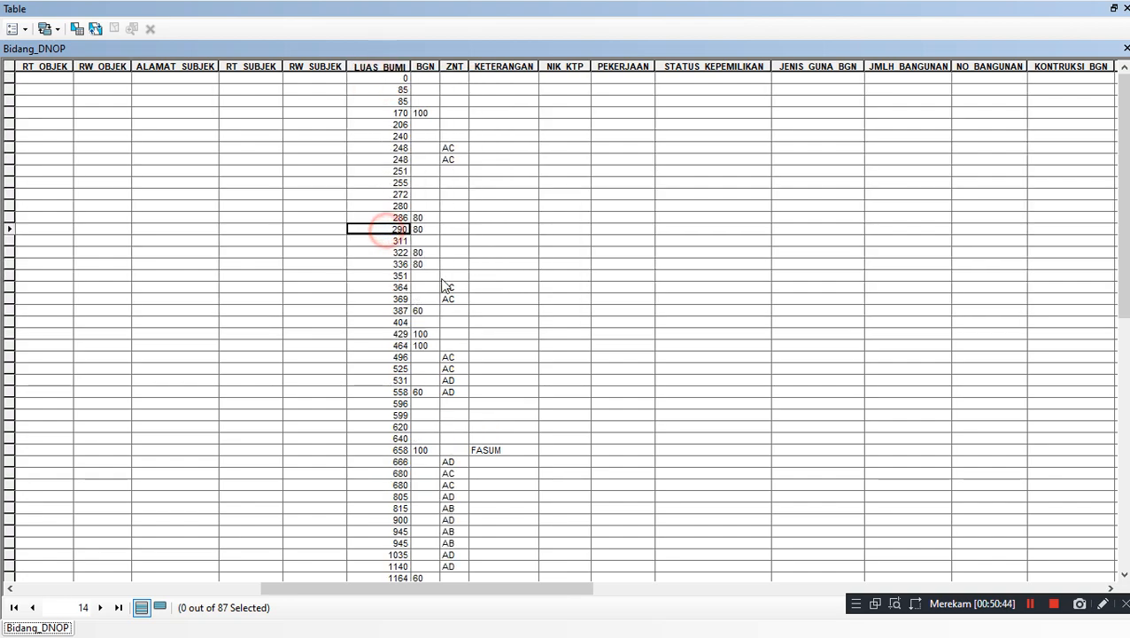
pyautogui.click(378, 79)
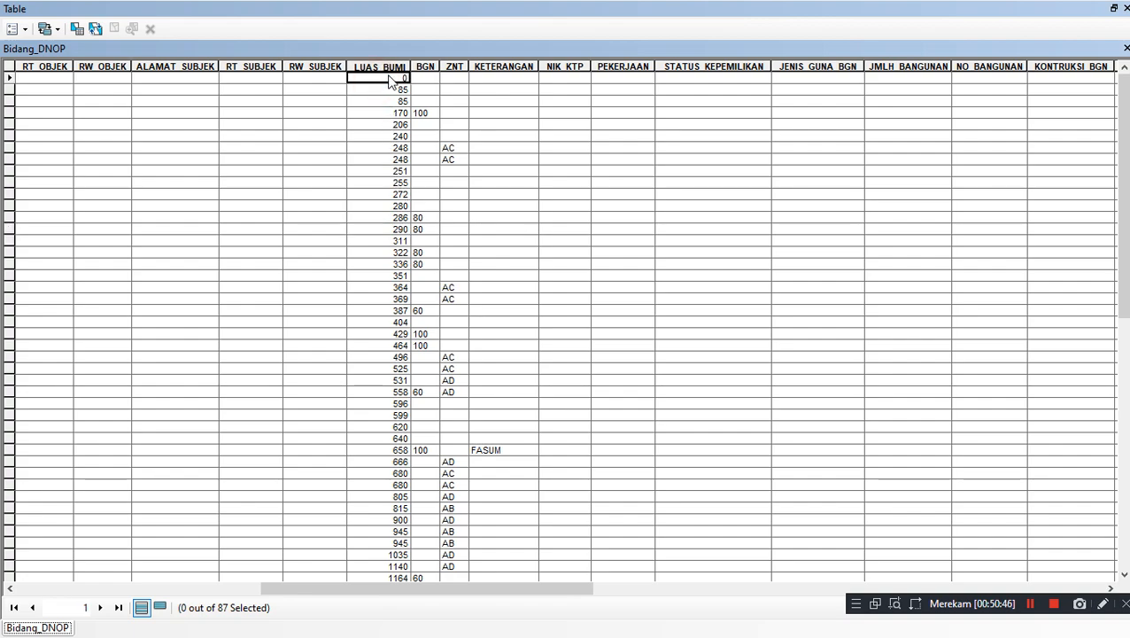
pyautogui.click(390, 136)
pyautogui.click(374, 79)
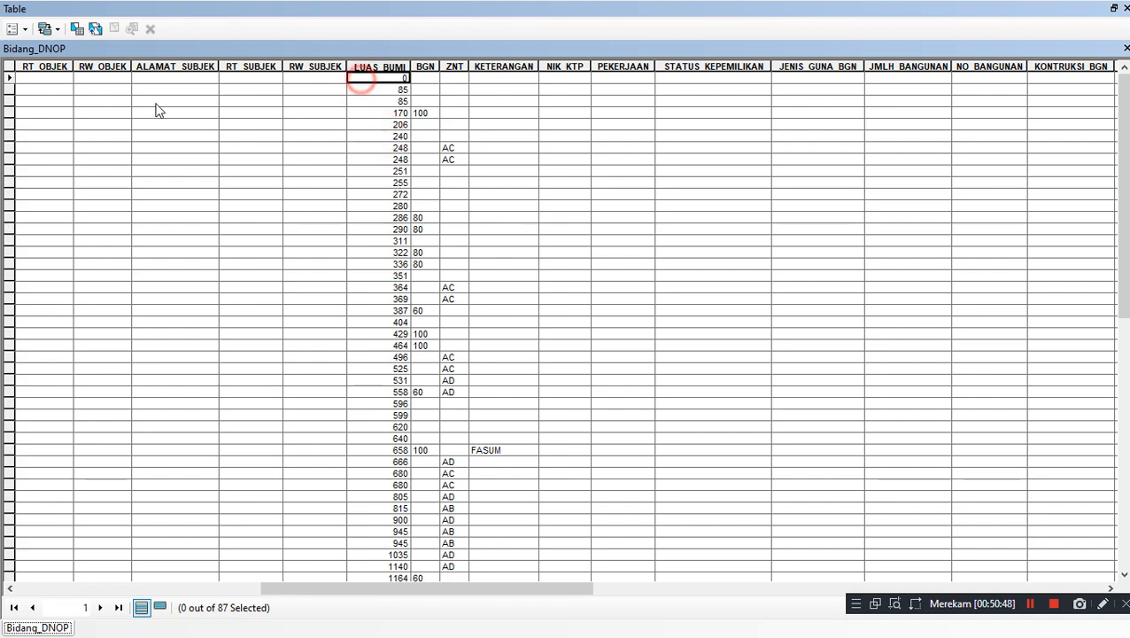
pyautogui.click(9, 79)
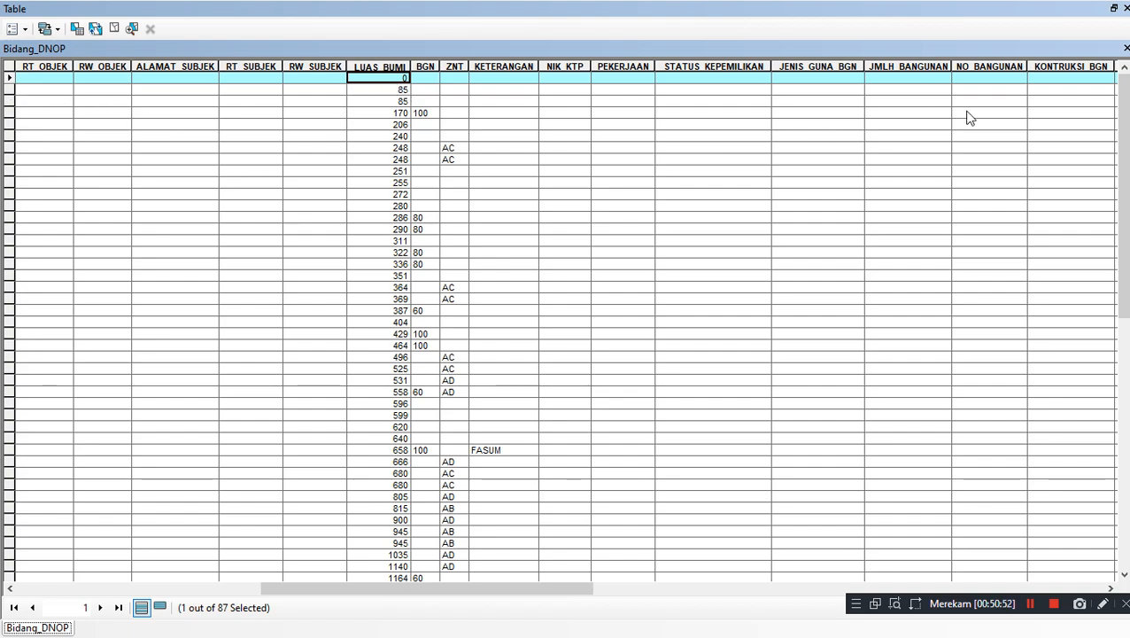
# Restore the attribute table to a floating window over the map and reselect the record with LUAS BUMI 0.
pyautogui.click(1114, 10)
pyautogui.click(348, 156)
pyautogui.scroll(-2, 900, 370)
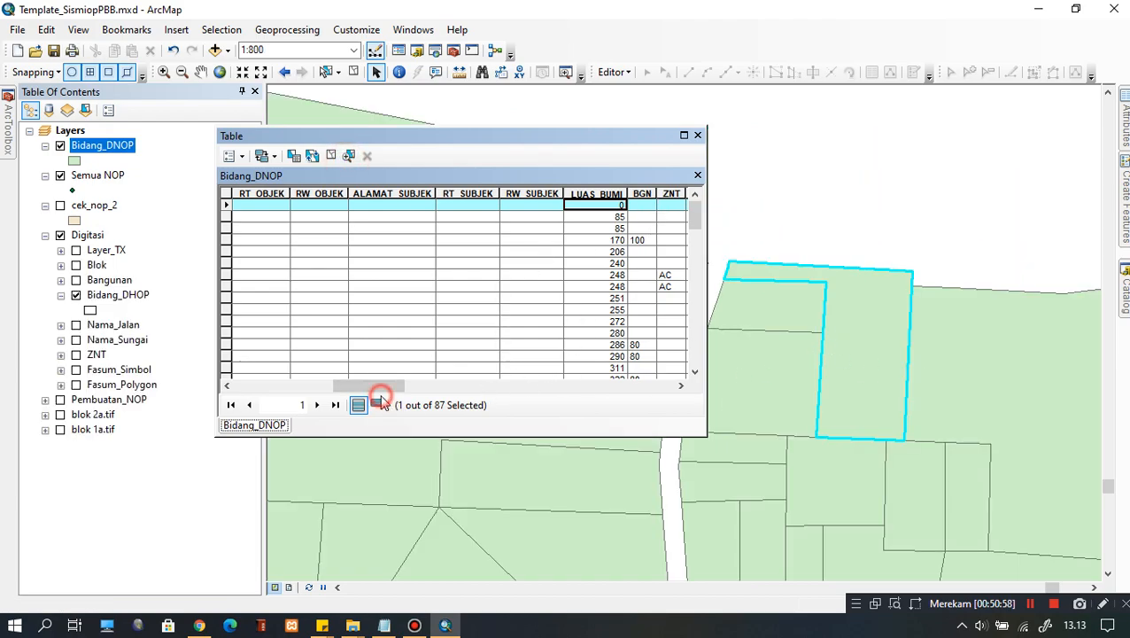
pyautogui.moveTo(379, 386); pyautogui.dragTo(411, 391)
pyautogui.click(350, 252)
pyautogui.click(341, 217)
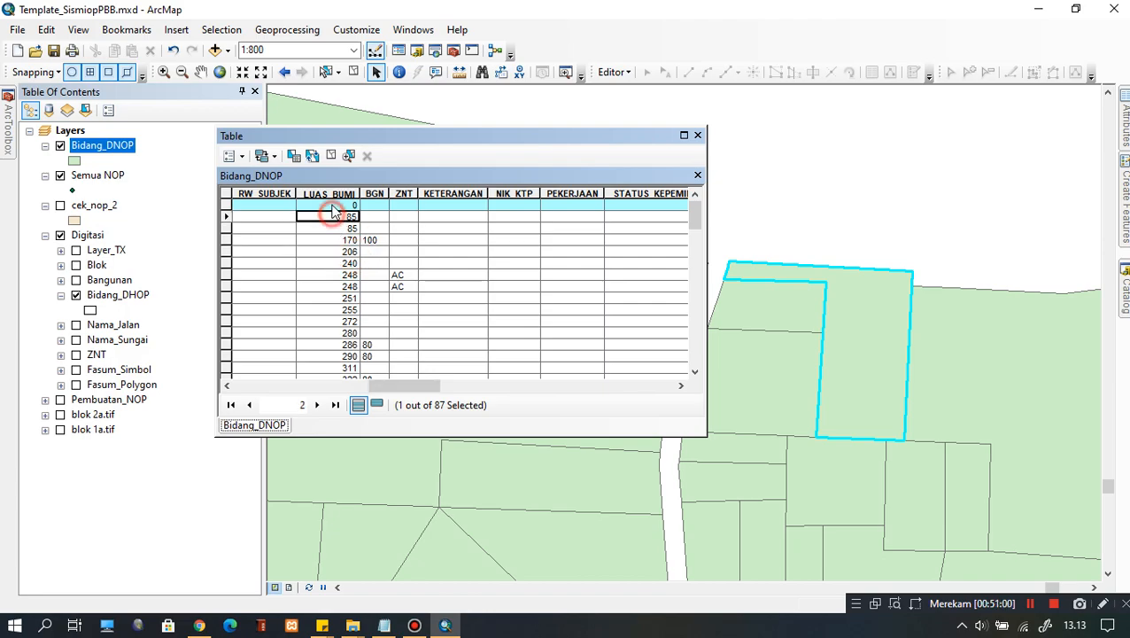
pyautogui.click(330, 193)
pyautogui.click(336, 207)
pyautogui.click(228, 206)
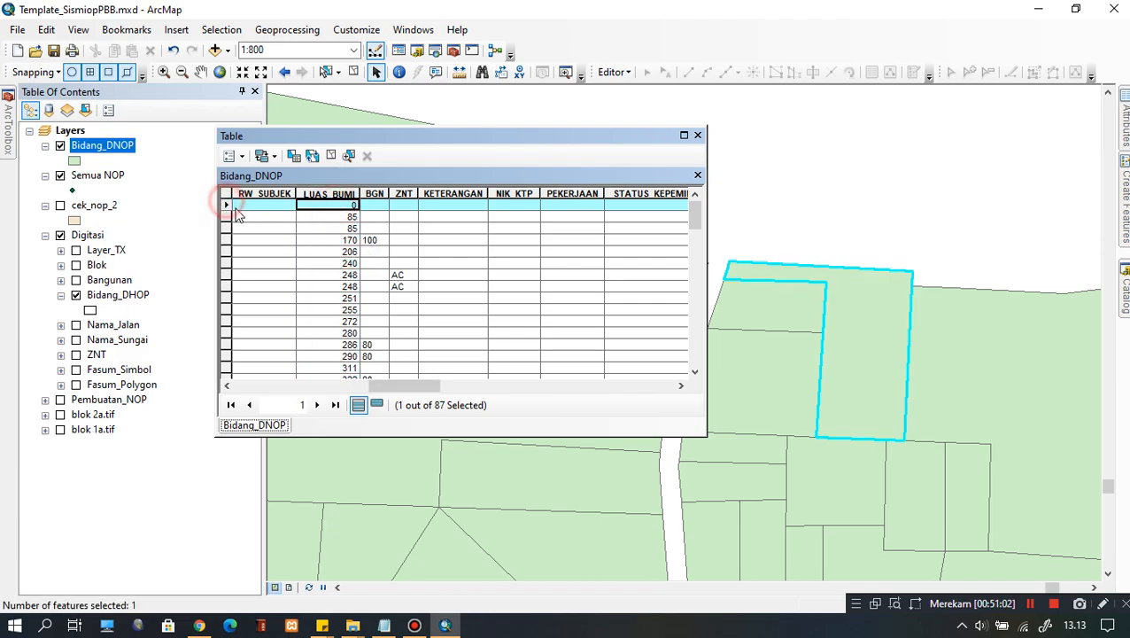
# Show only the selected record, the one with LUAS BUMI 0, in the Bidang_DNOP attribute table.
pyautogui.click(379, 406)
pyautogui.click(299, 379)
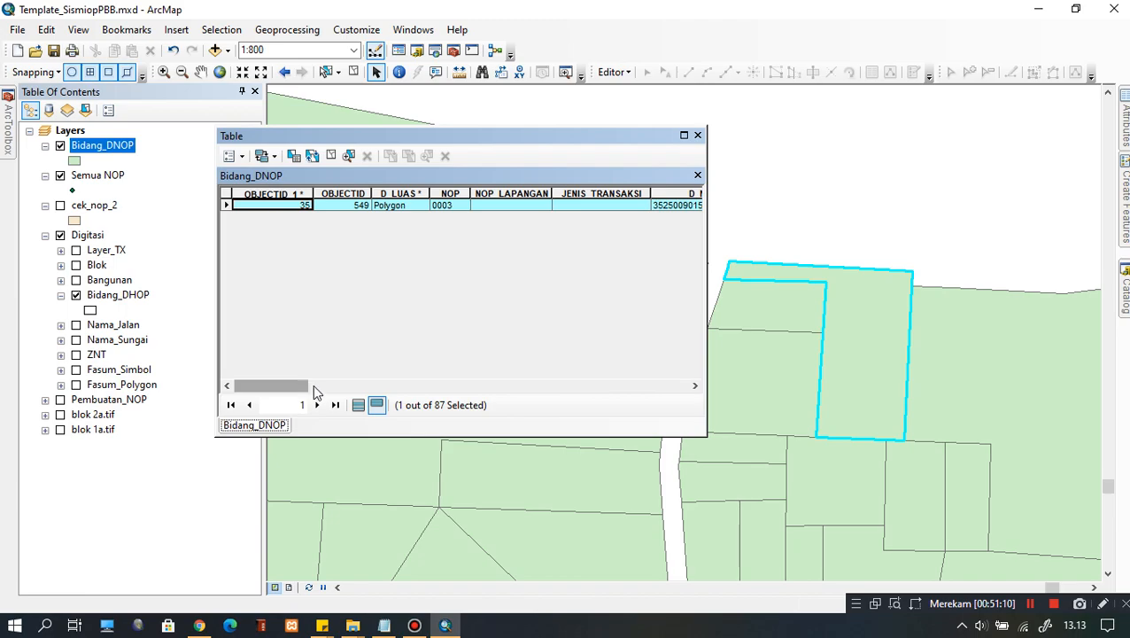
pyautogui.click(314, 385)
pyautogui.moveTo(335, 390); pyautogui.dragTo(383, 397)
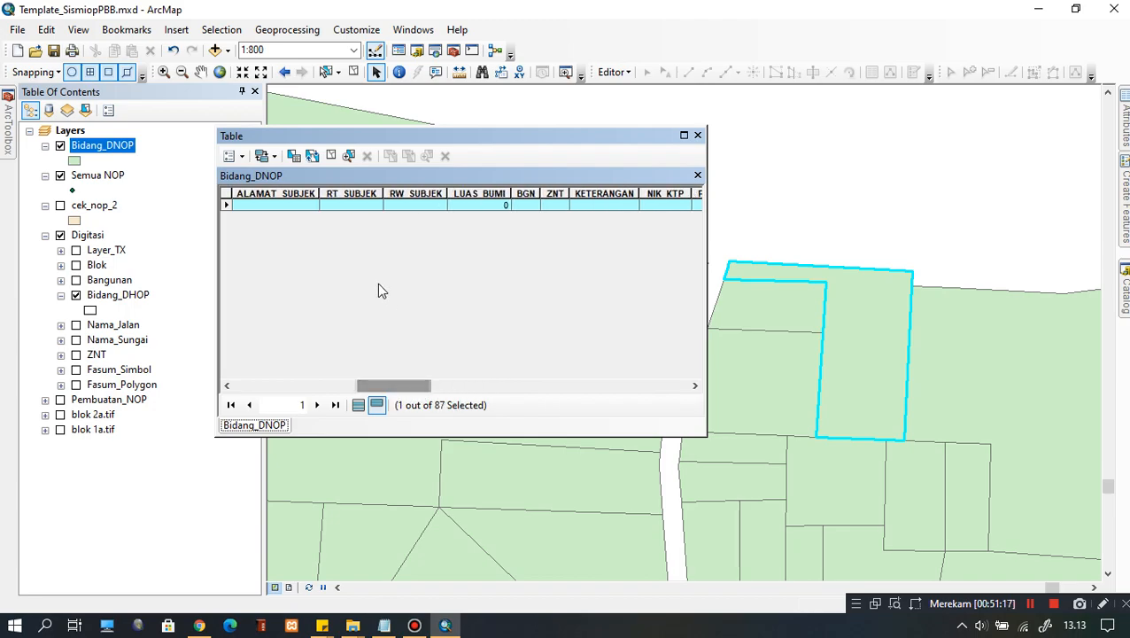
pyautogui.rightClick(460, 193)
pyautogui.click(528, 300)
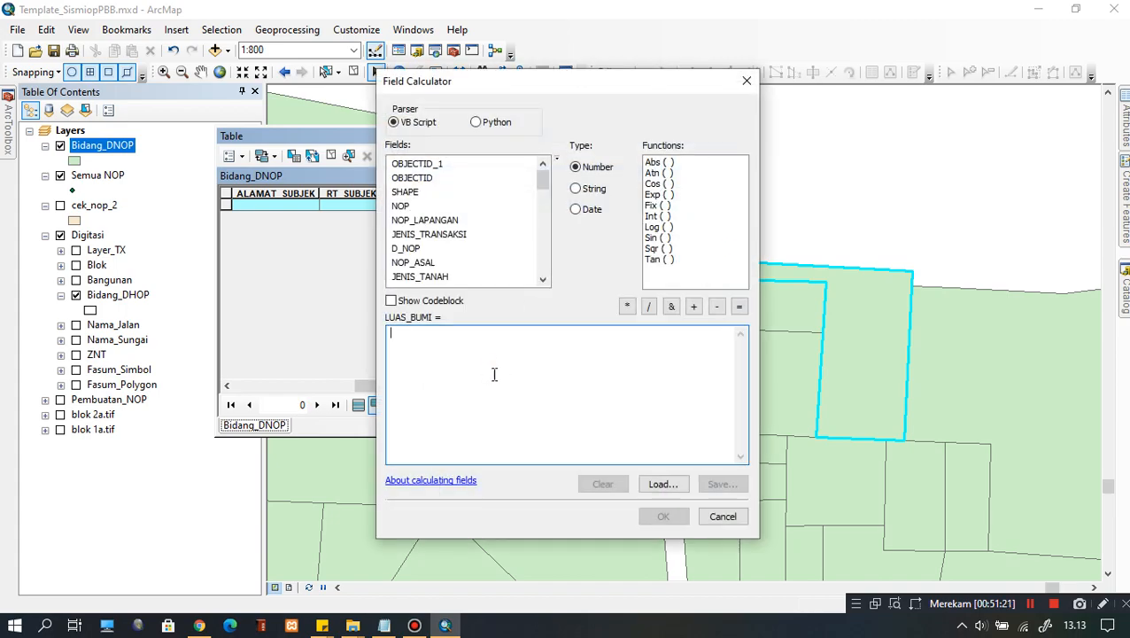
pyautogui.click(746, 80)
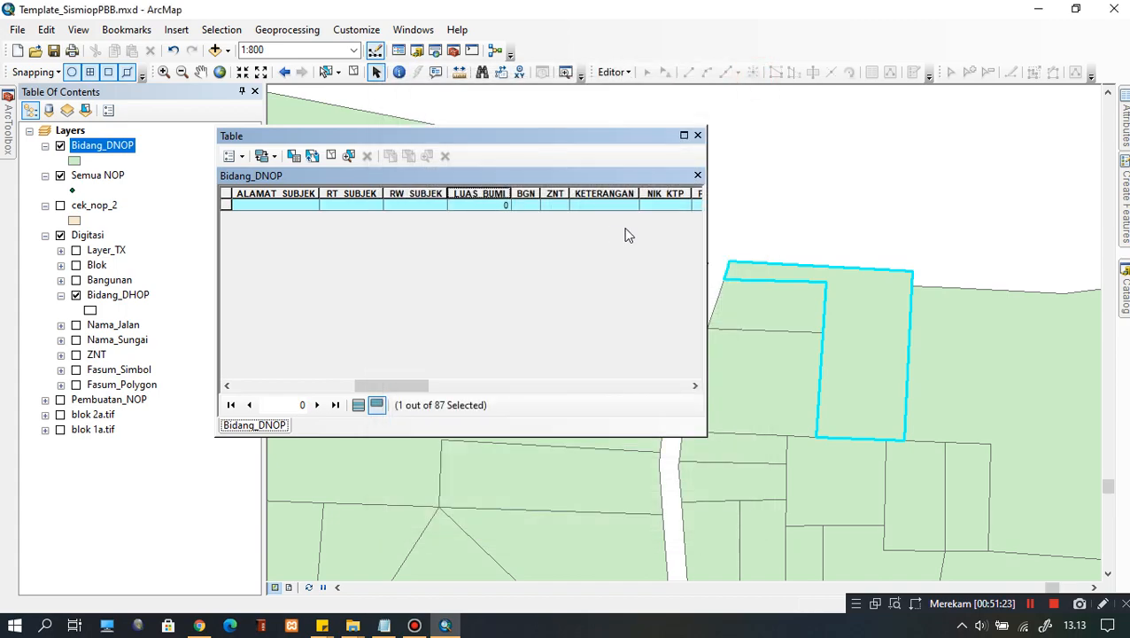
# Calculate the selected record's LUAS BUMI as its polygon area in square kilometers, using the data source's coordinate system.
pyautogui.rightClick(492, 189)
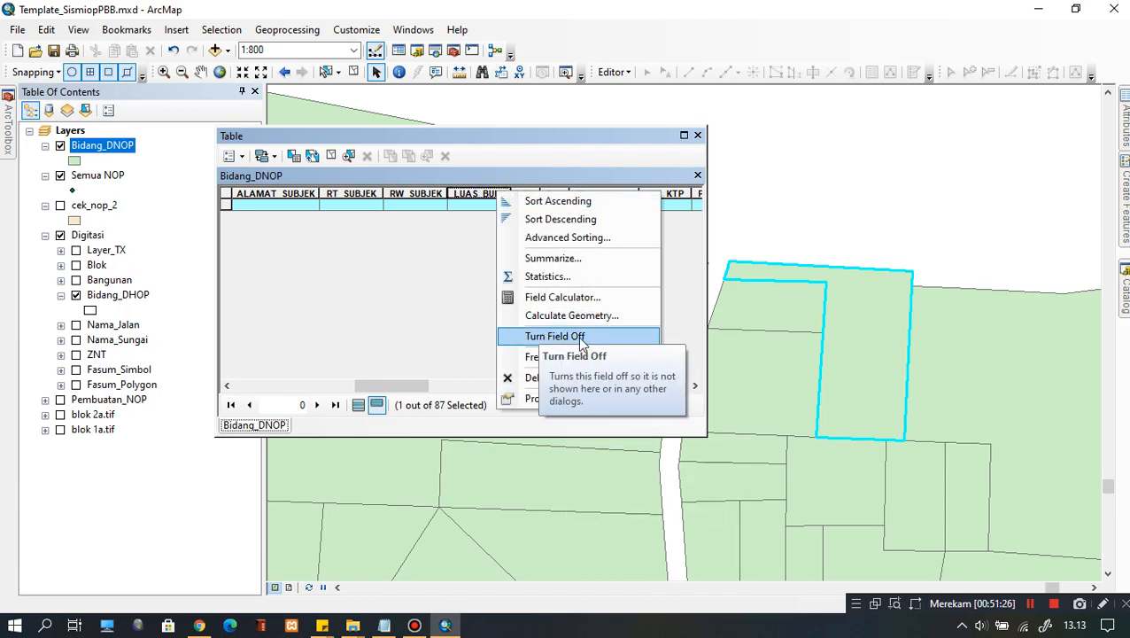
pyautogui.click(599, 316)
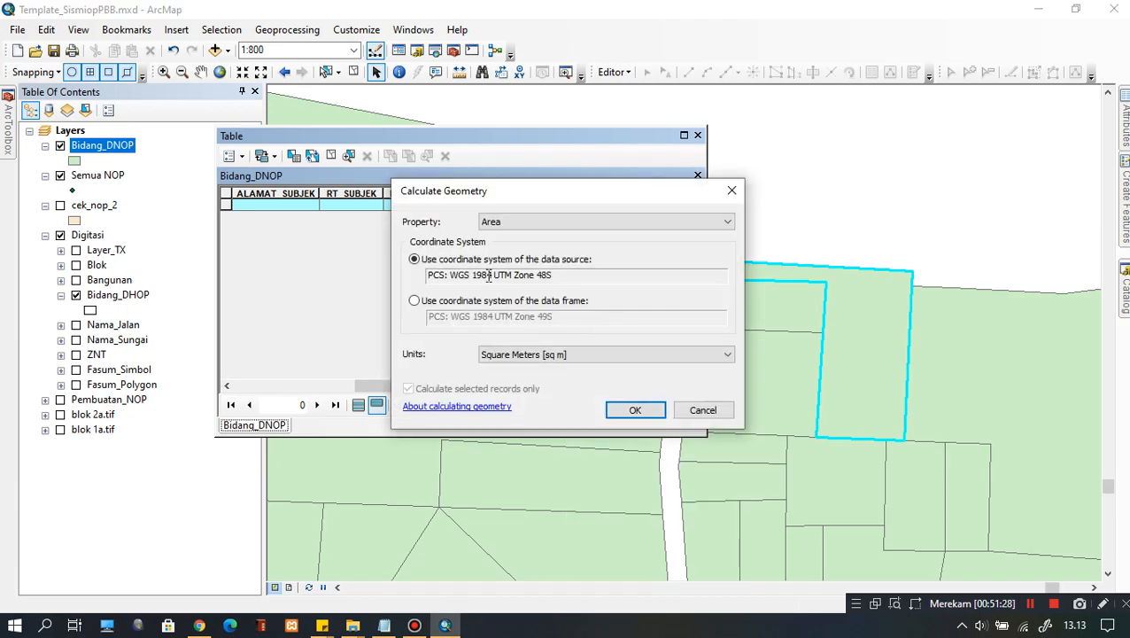
pyautogui.click(567, 355)
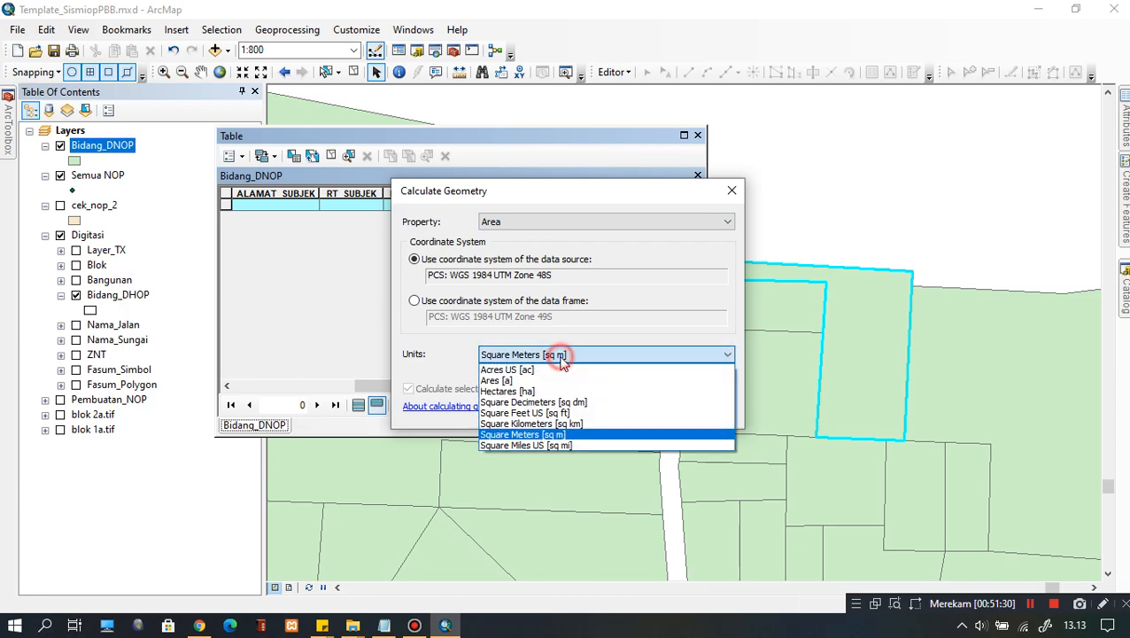
pyautogui.click(594, 425)
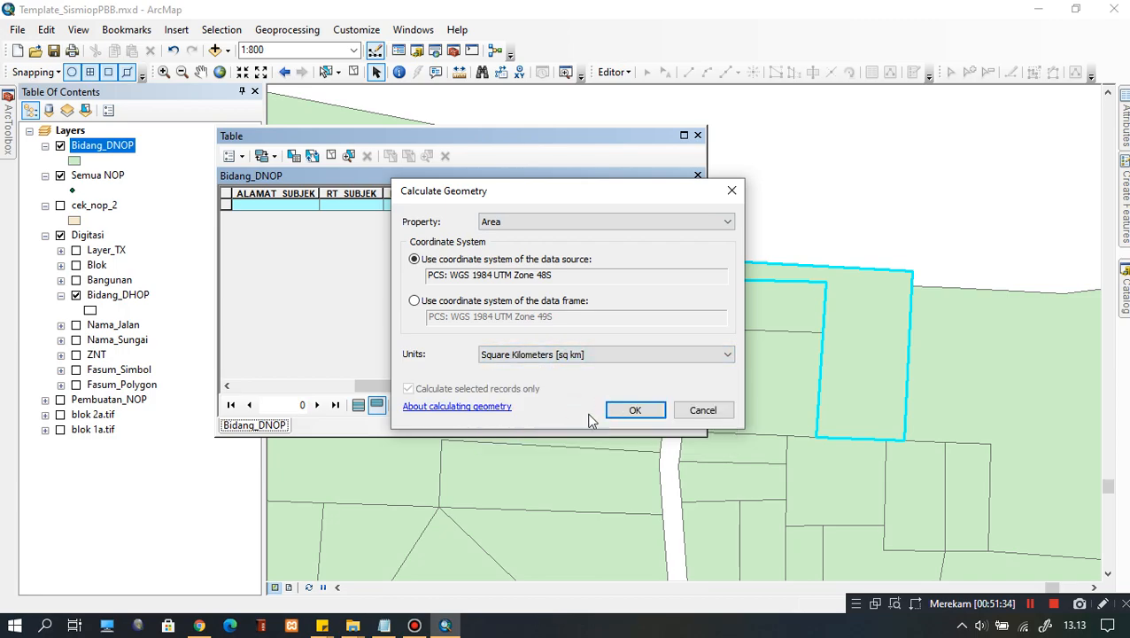
pyautogui.click(635, 411)
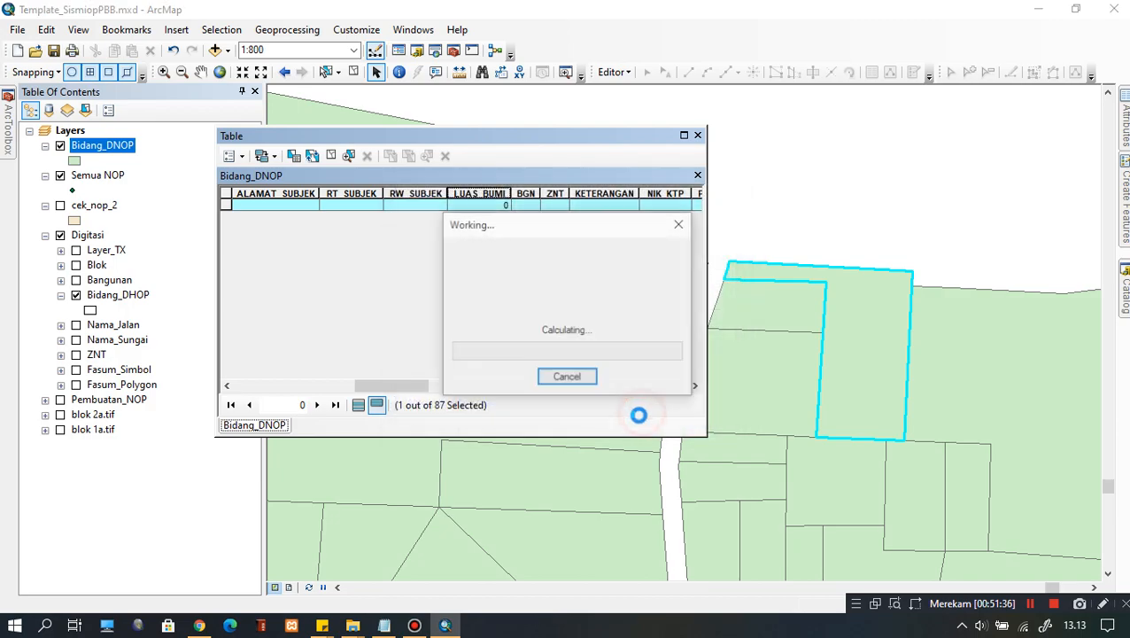
# Calculate the selected record's LUAS BUMI as its polygon area in square meters, using the data source's coordinate system (WGS 1984 UTM Zone 48S).
pyautogui.rightClick(485, 193)
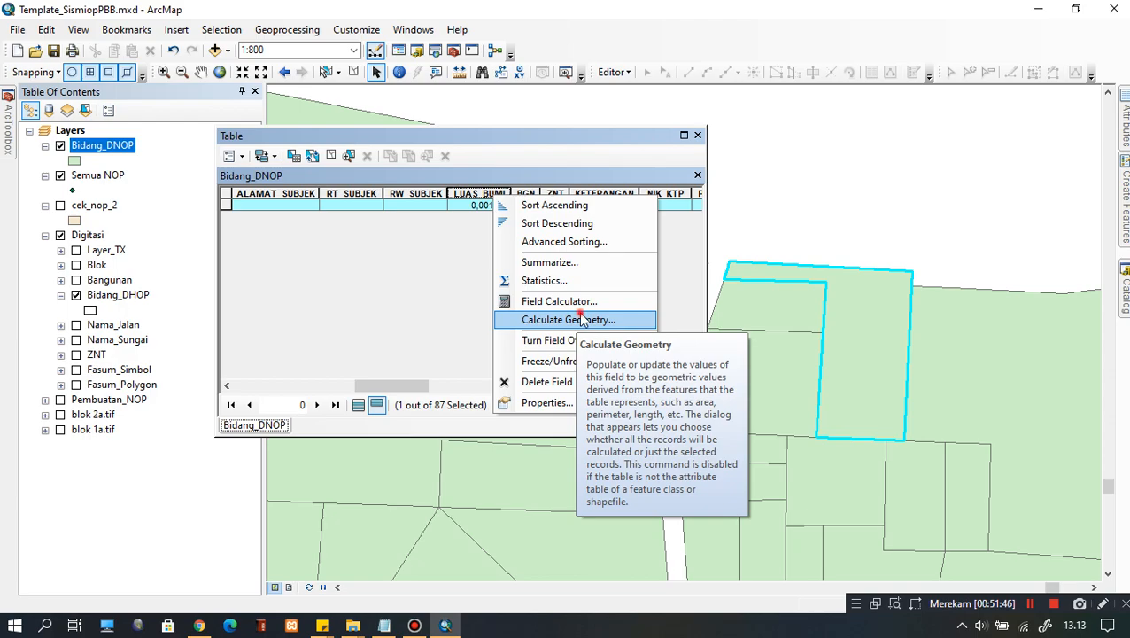
pyautogui.click(582, 320)
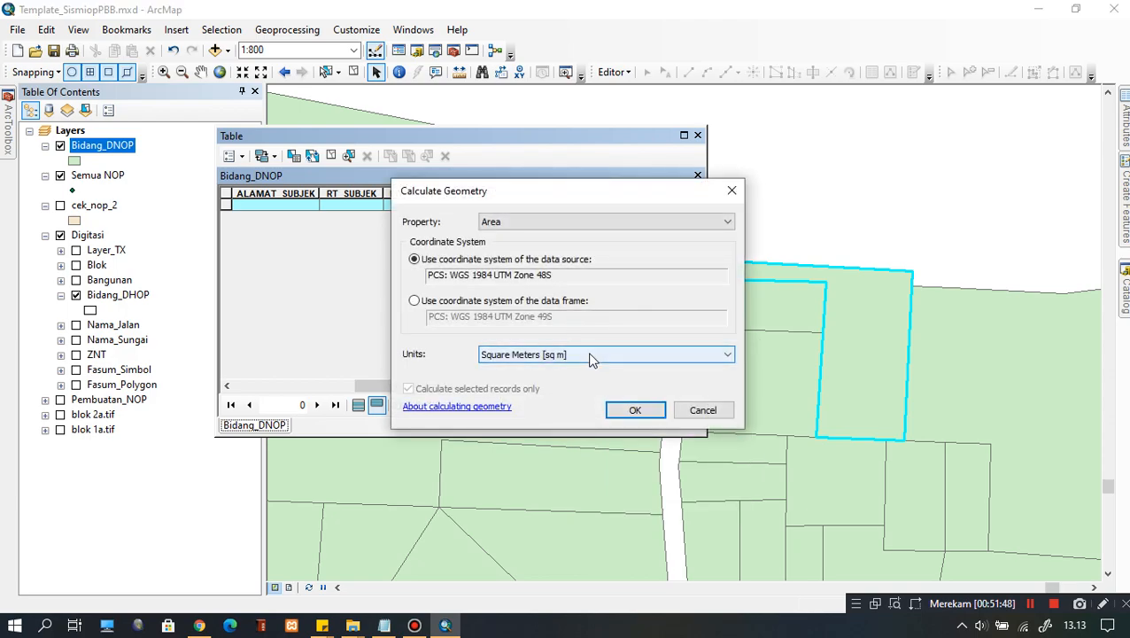
pyautogui.click(591, 225)
pyautogui.click(591, 227)
pyautogui.click(635, 409)
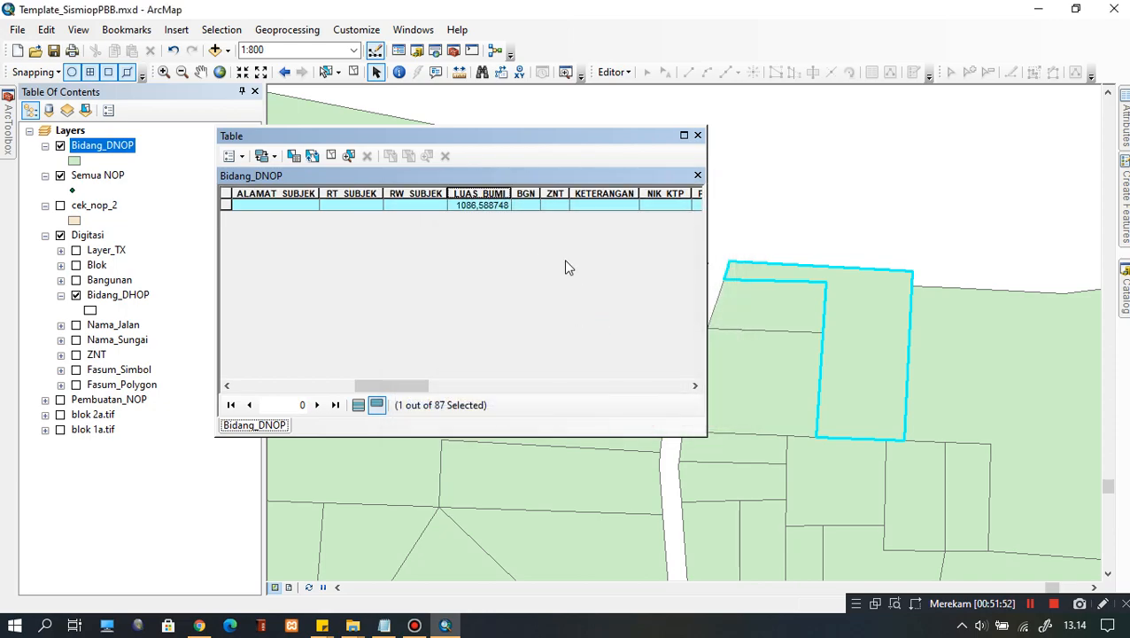
pyautogui.rightClick(487, 193)
pyautogui.click(562, 321)
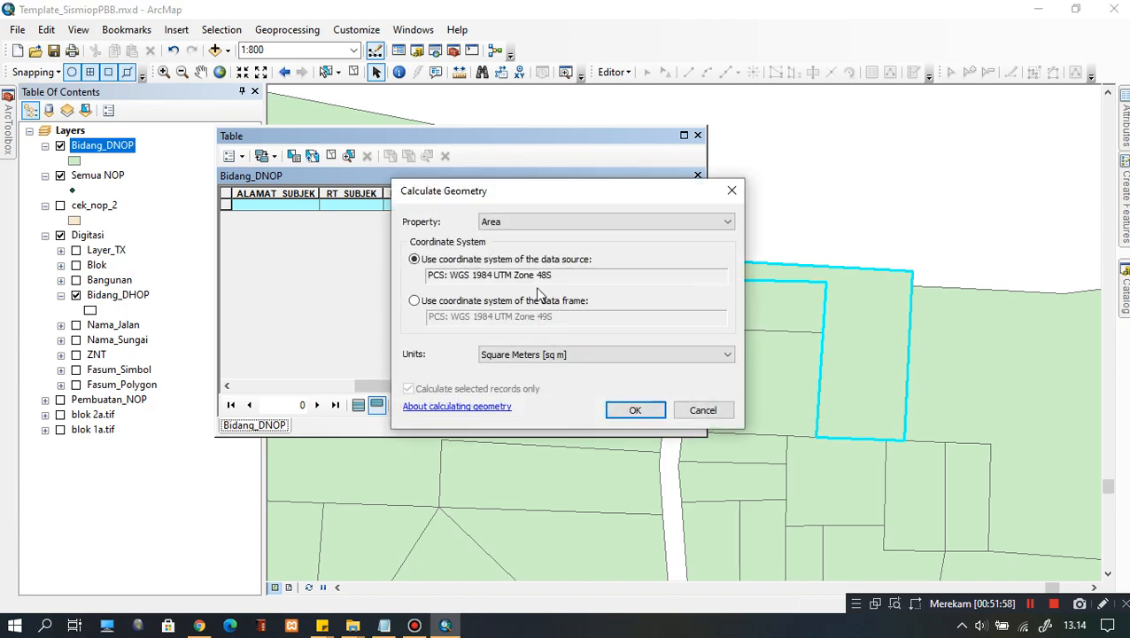
pyautogui.click(640, 412)
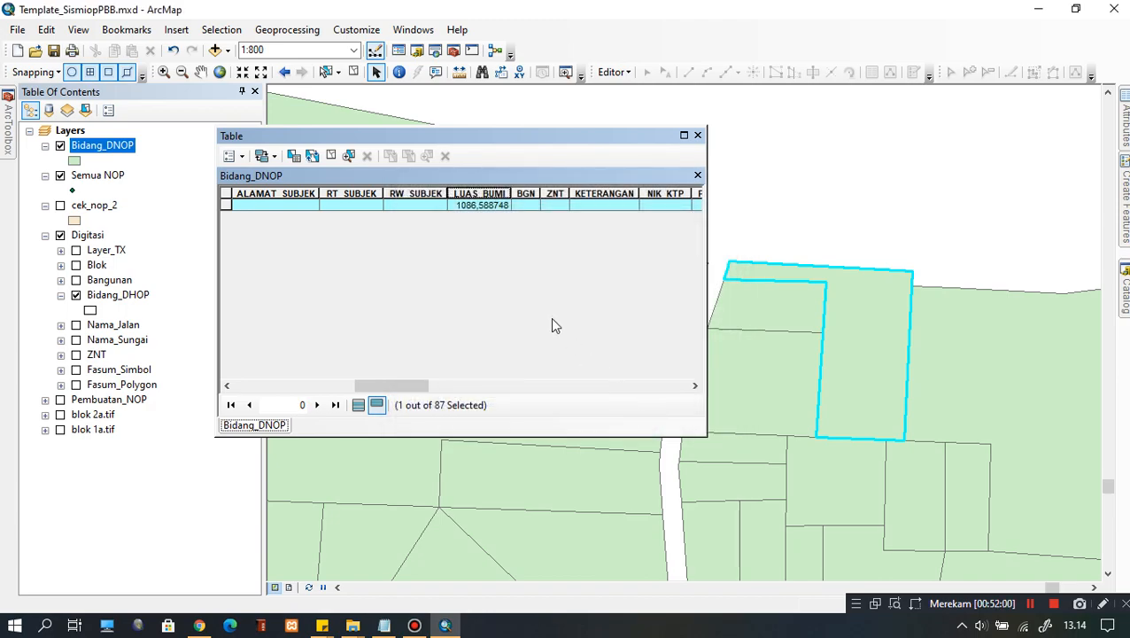
# Widen the LUAS BUMI column and set its numeric format to 0 decimal places, padded with zeros.
pyautogui.doubleClick(514, 192)
pyautogui.rightClick(489, 191)
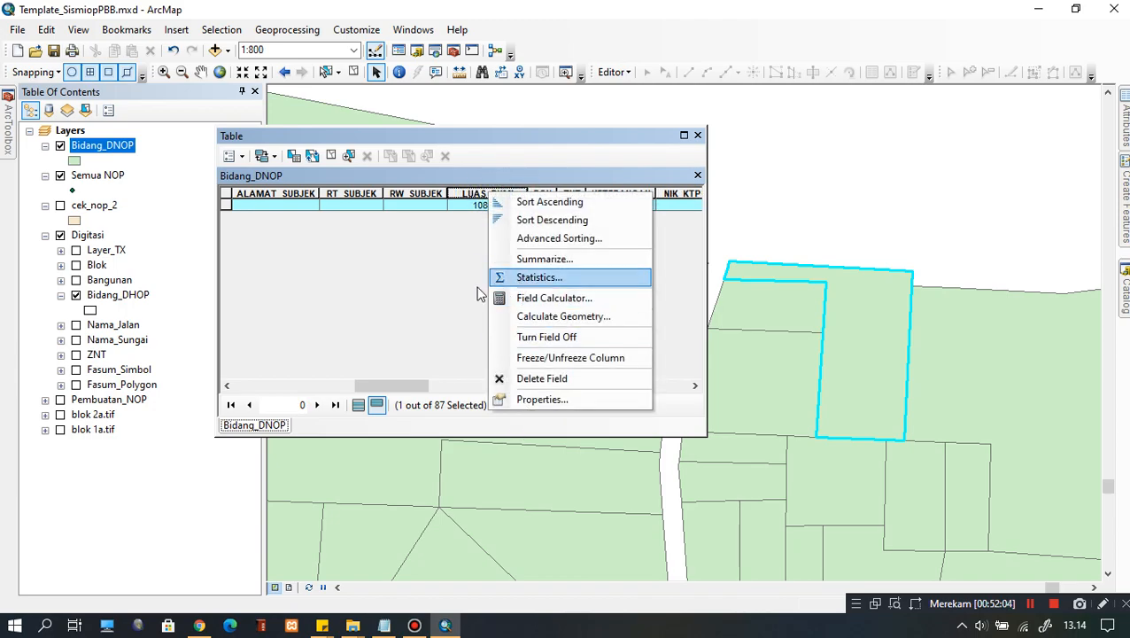
pyautogui.click(429, 293)
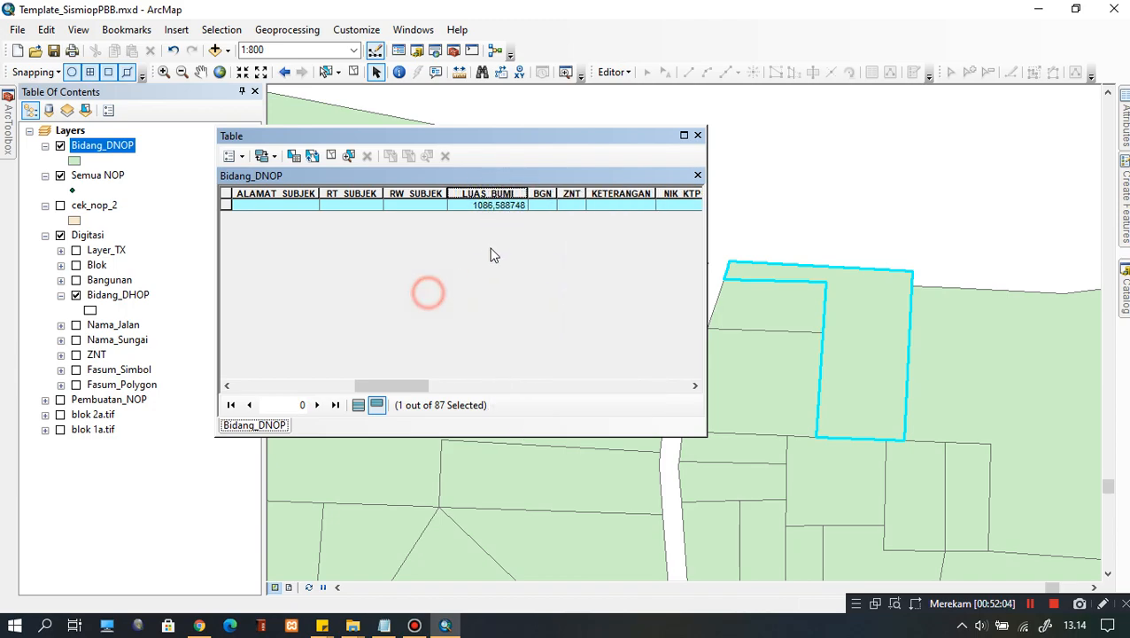
pyautogui.rightClick(499, 193)
pyautogui.click(600, 411)
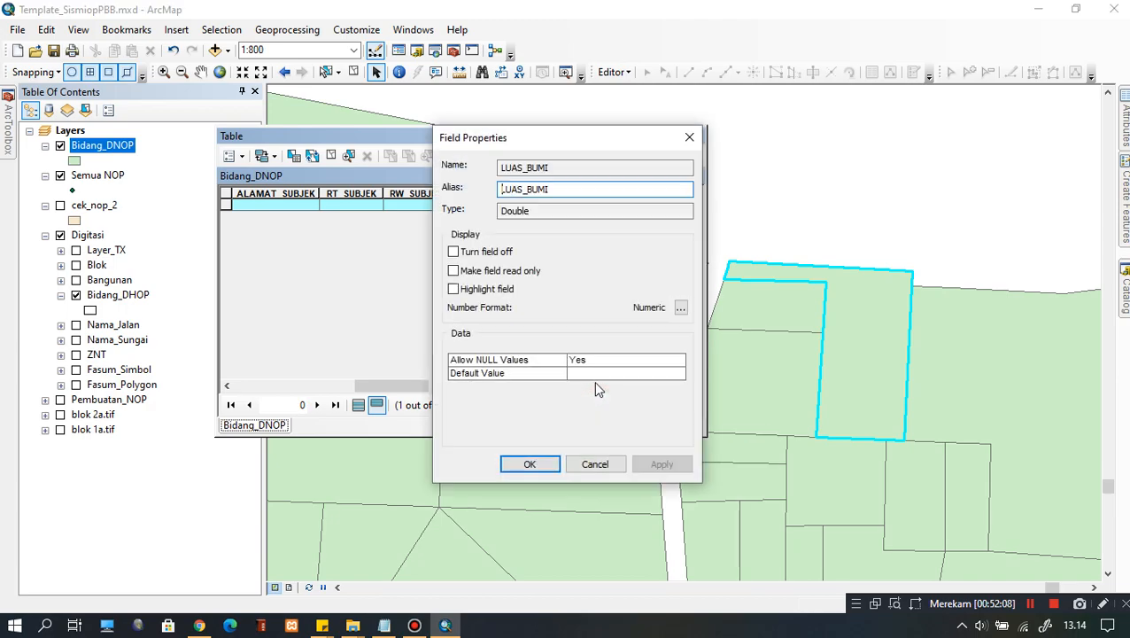
pyautogui.click(681, 307)
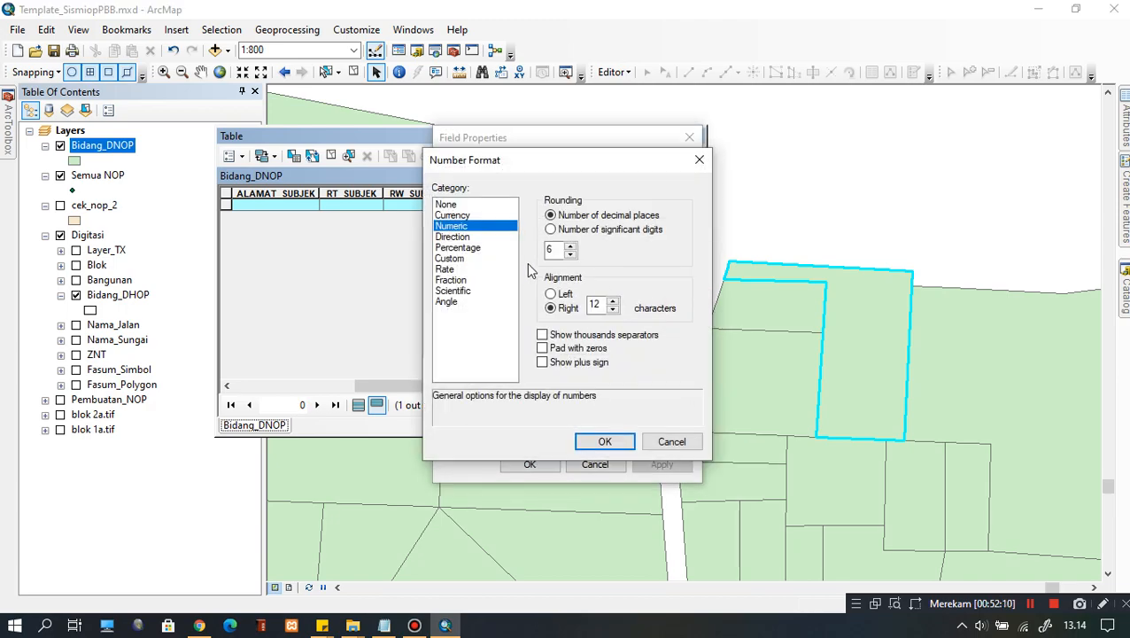
pyautogui.doubleClick(550, 249)
pyautogui.write('0')
pyautogui.click(572, 350)
pyautogui.click(605, 441)
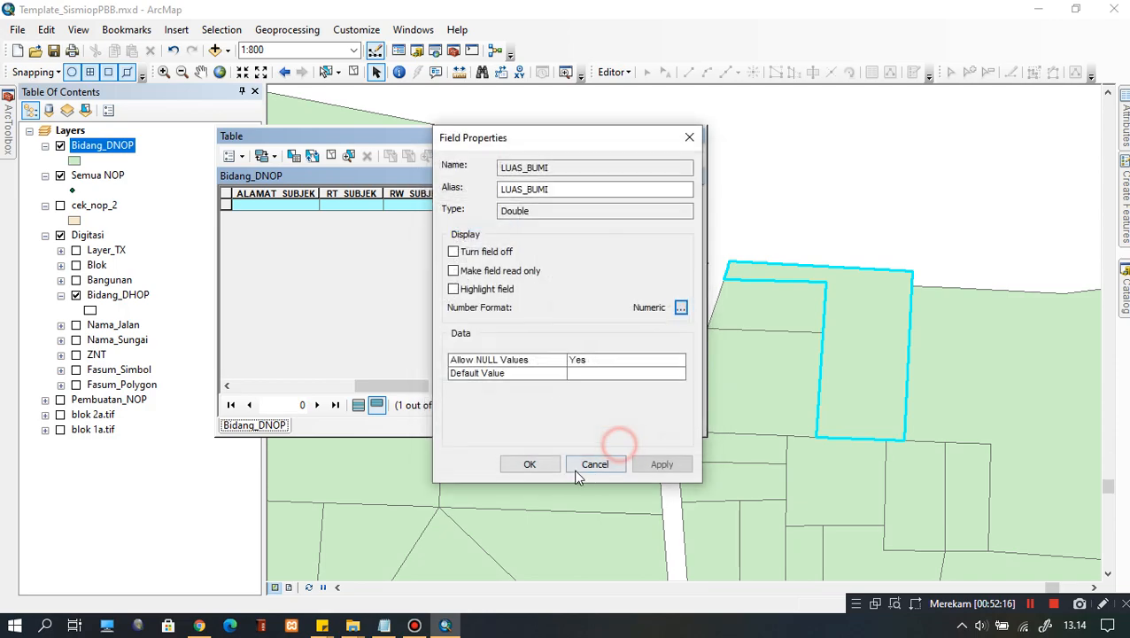
pyautogui.click(665, 468)
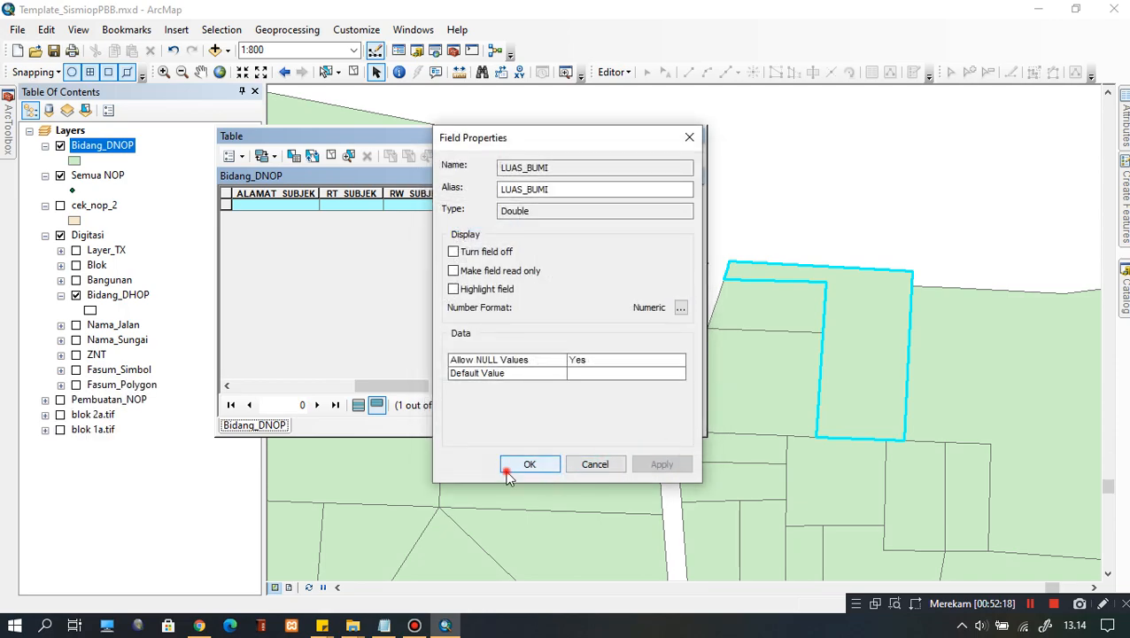
pyautogui.click(508, 470)
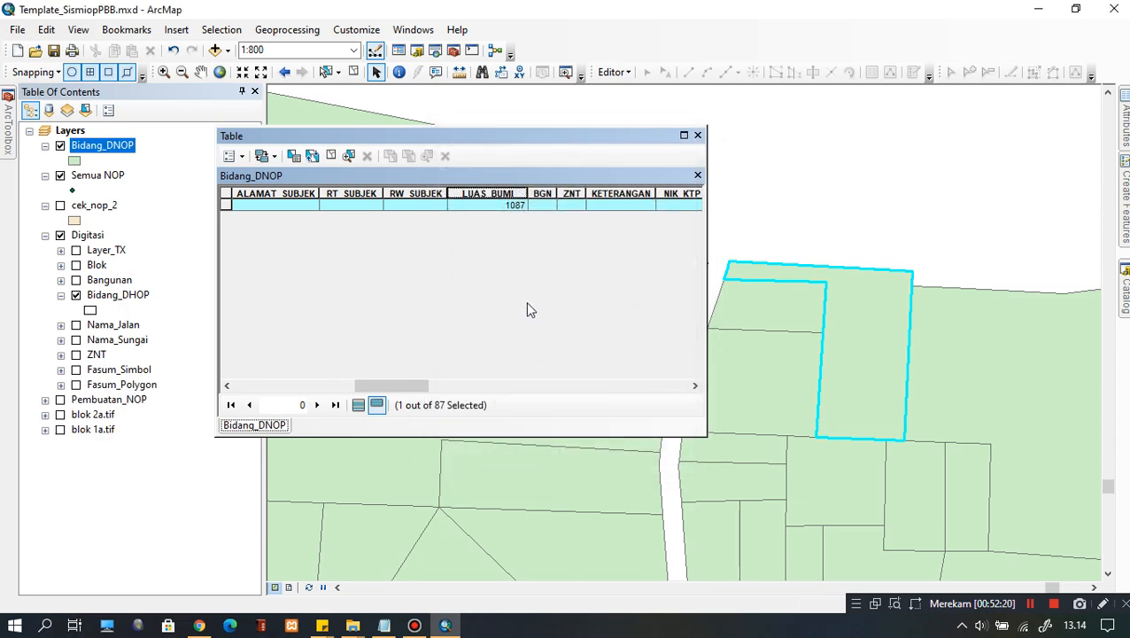
# Clear the selection and show all records of the Bidang_DNOP attribute table again.
pyautogui.click(333, 157)
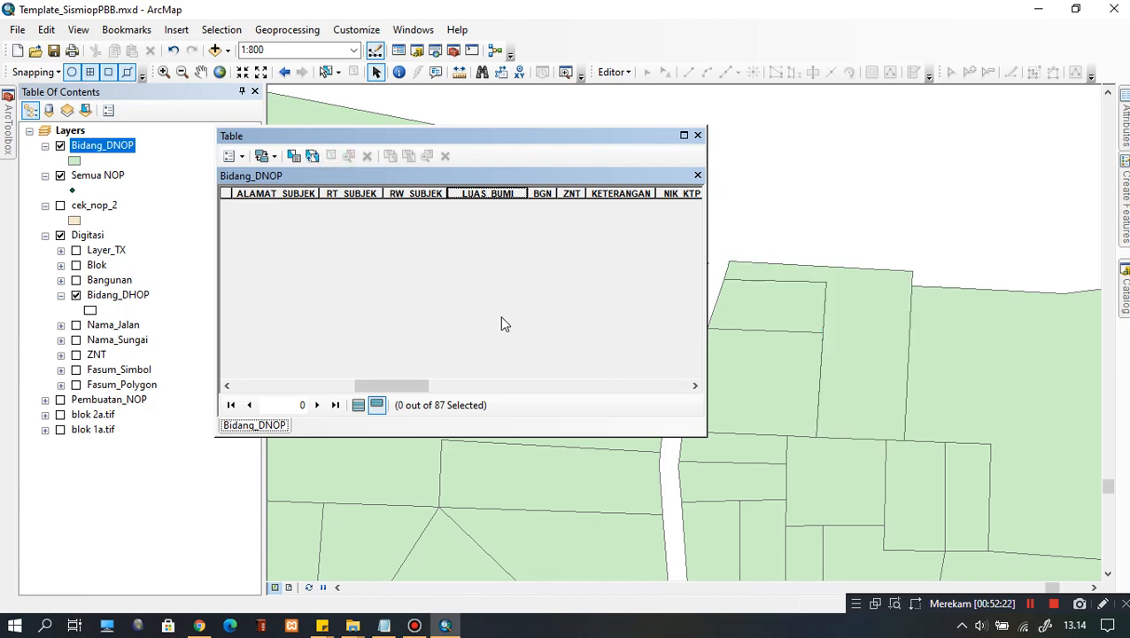
pyautogui.click(358, 406)
pyautogui.moveTo(382, 387); pyautogui.dragTo(356, 321)
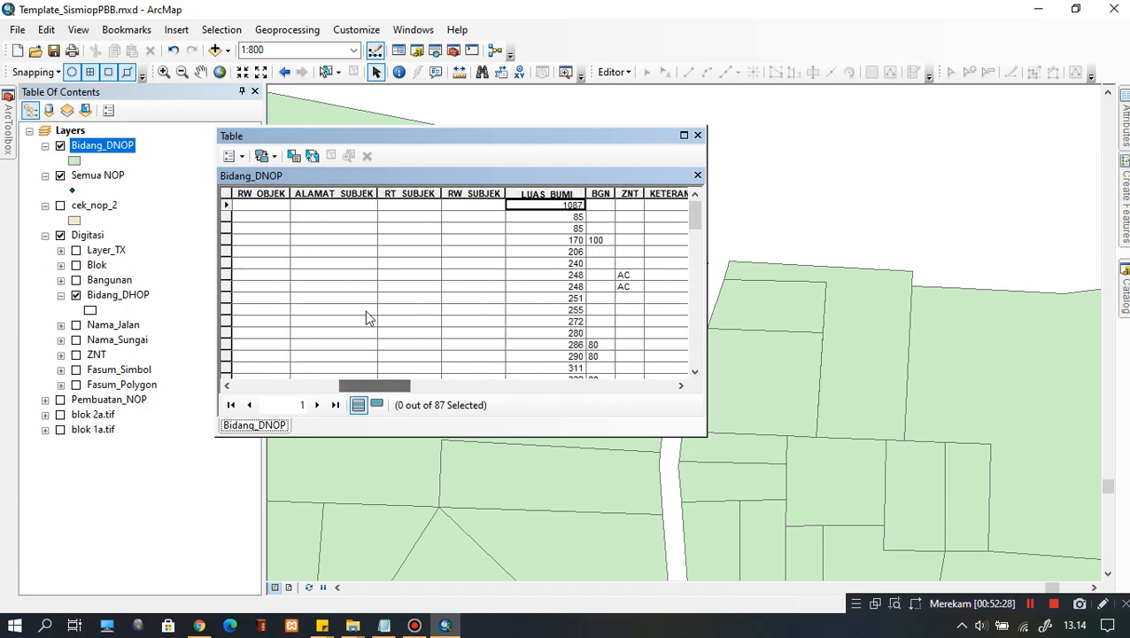
# Check the LUAS BUMI, NOP and D_NOP values across the Bidang_DNOP records and close the attribute table.
pyautogui.click(574, 251)
pyautogui.click(547, 275)
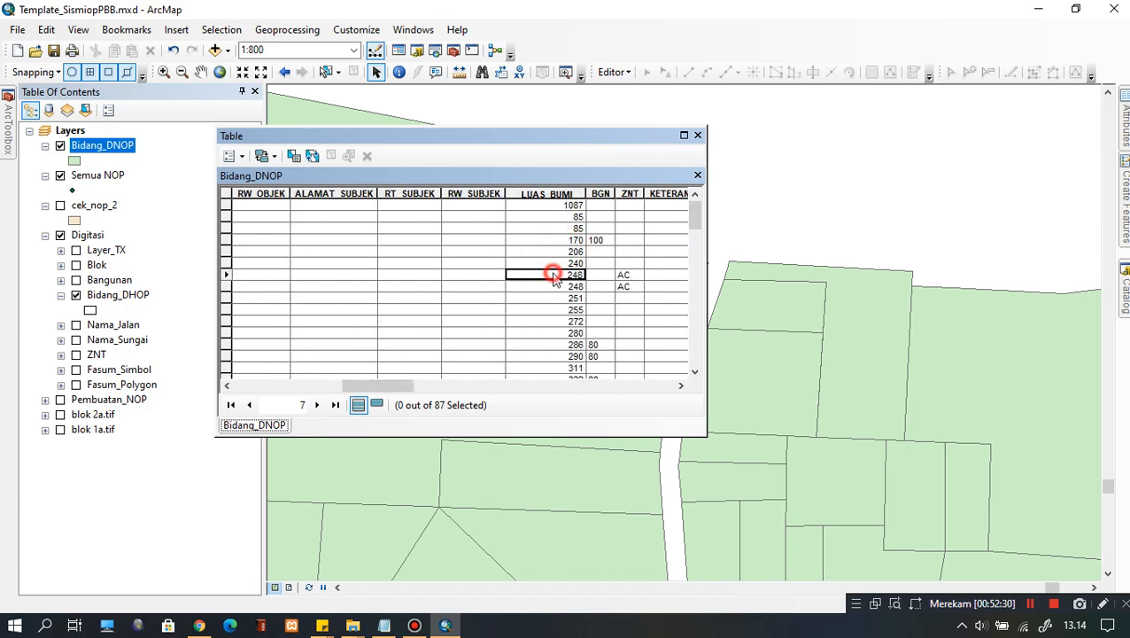
pyautogui.moveTo(413, 386); pyautogui.dragTo(312, 355)
pyautogui.click(396, 321)
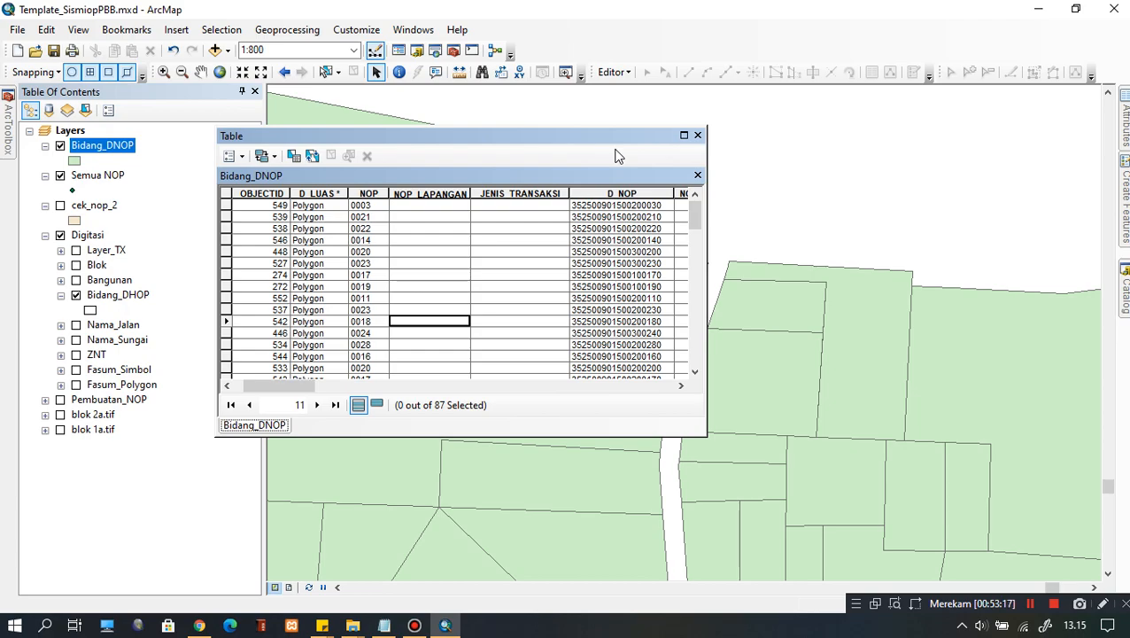
pyautogui.click(560, 252)
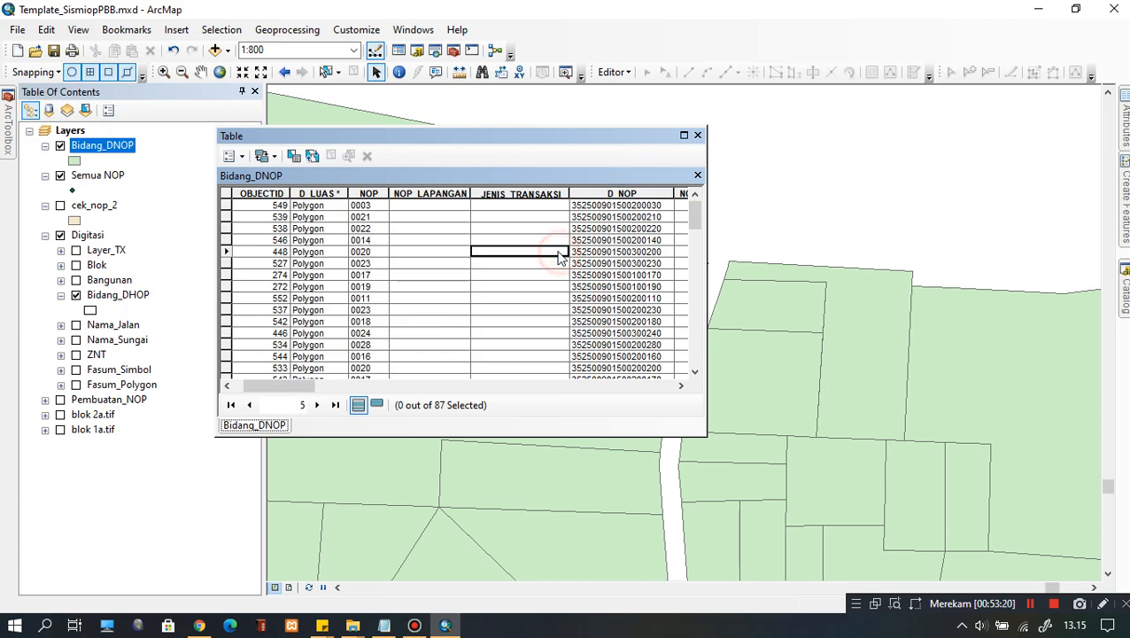
pyautogui.click(698, 136)
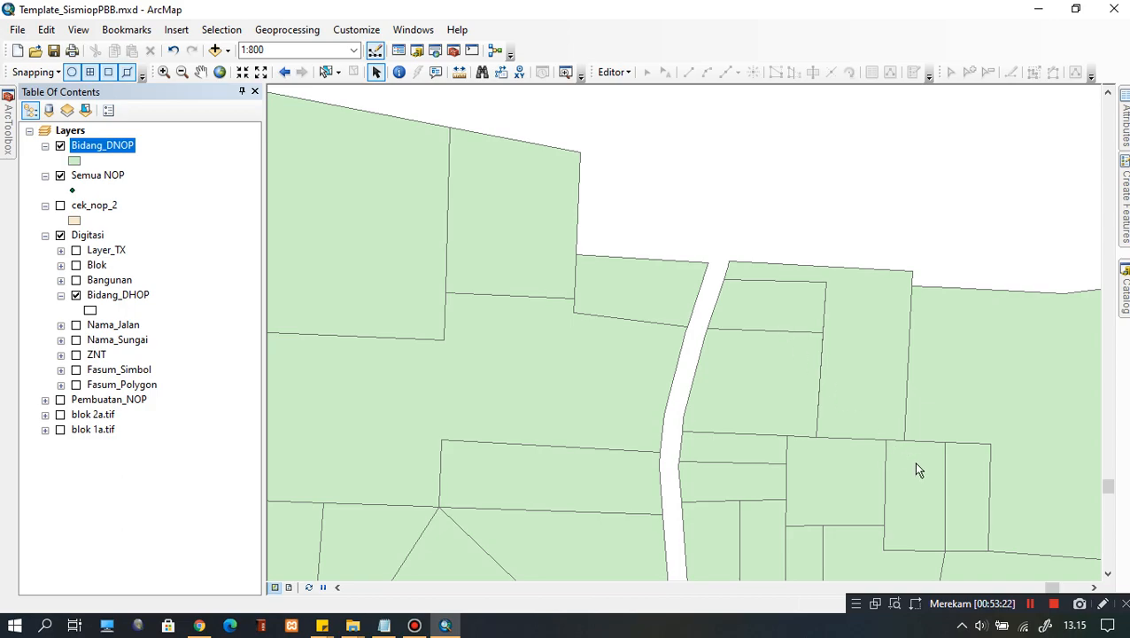